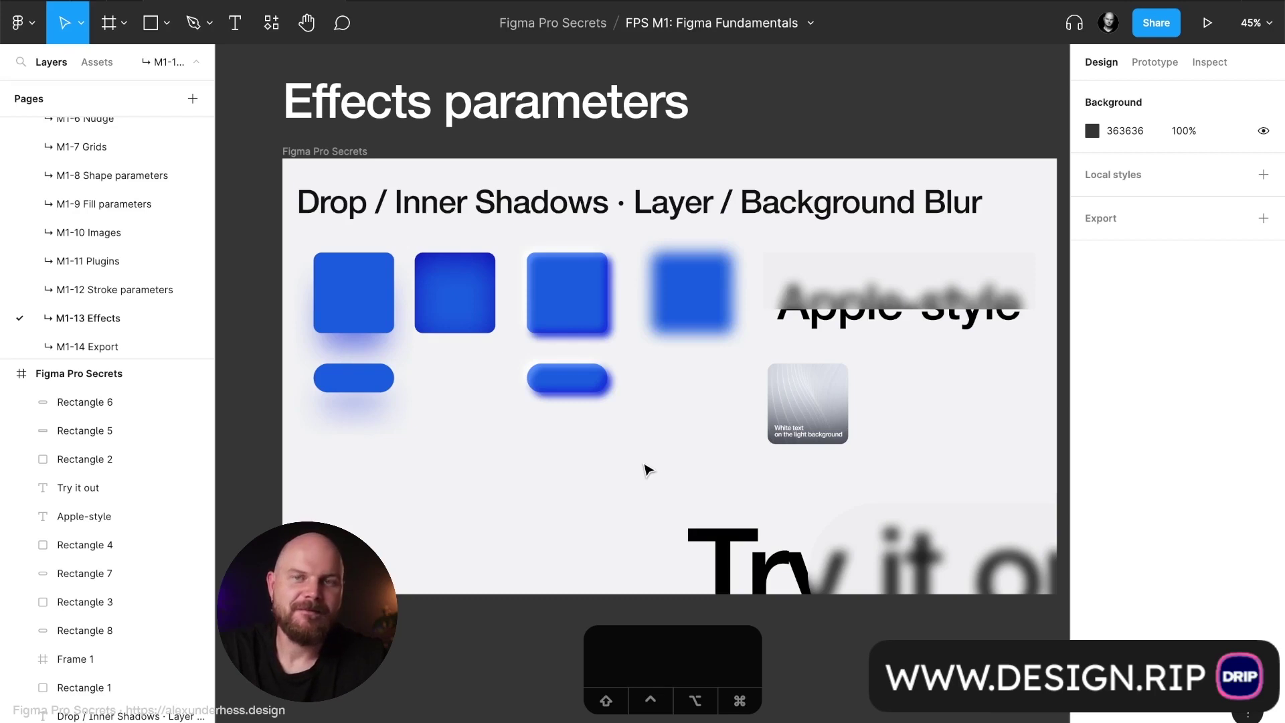
Step: Inspect the effects applied to the sample blue squares in the effects overview frame
{"action": "left_click", "coordinate": [352, 297]}
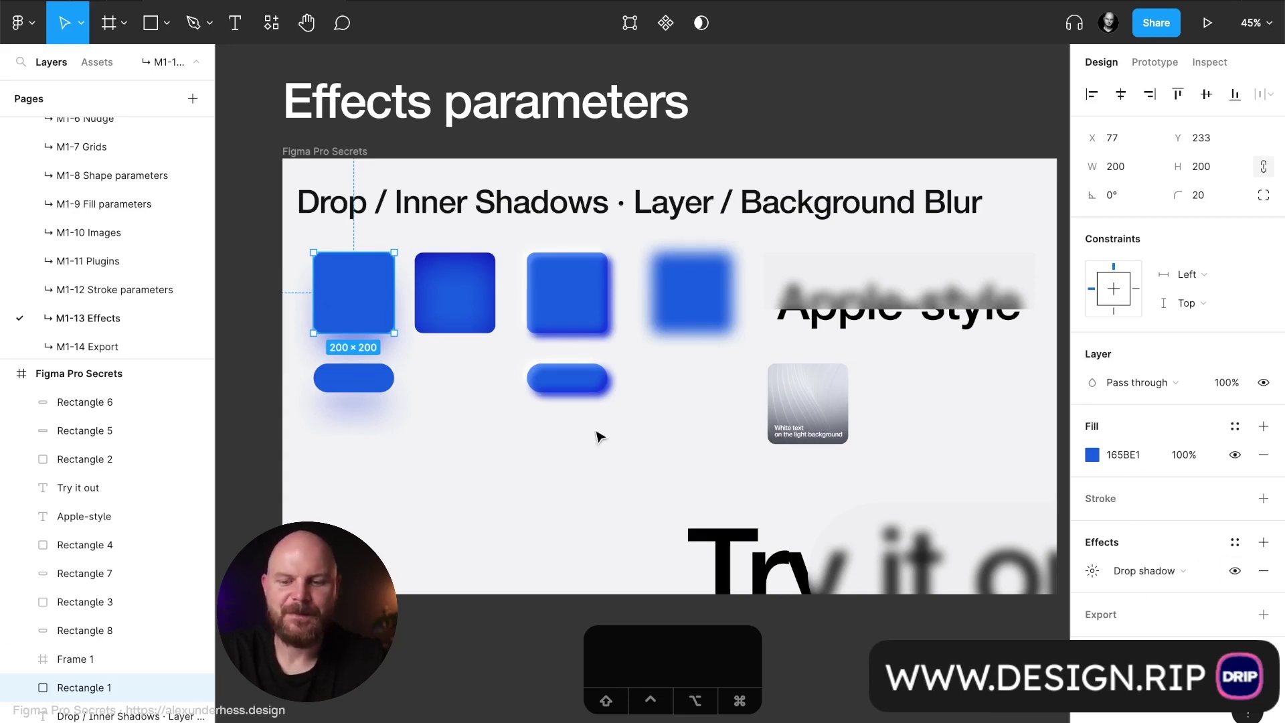
{"action": "left_click", "coordinate": [539, 461]}
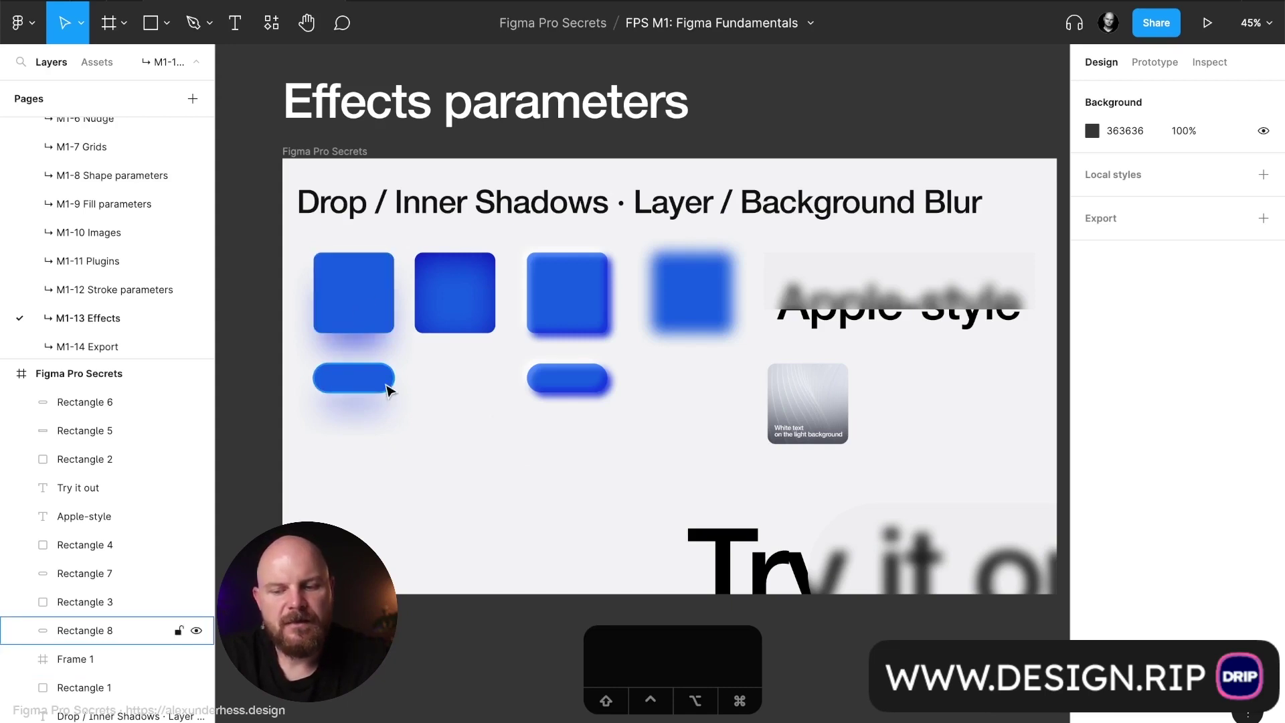
{"action": "left_click", "coordinate": [483, 314]}
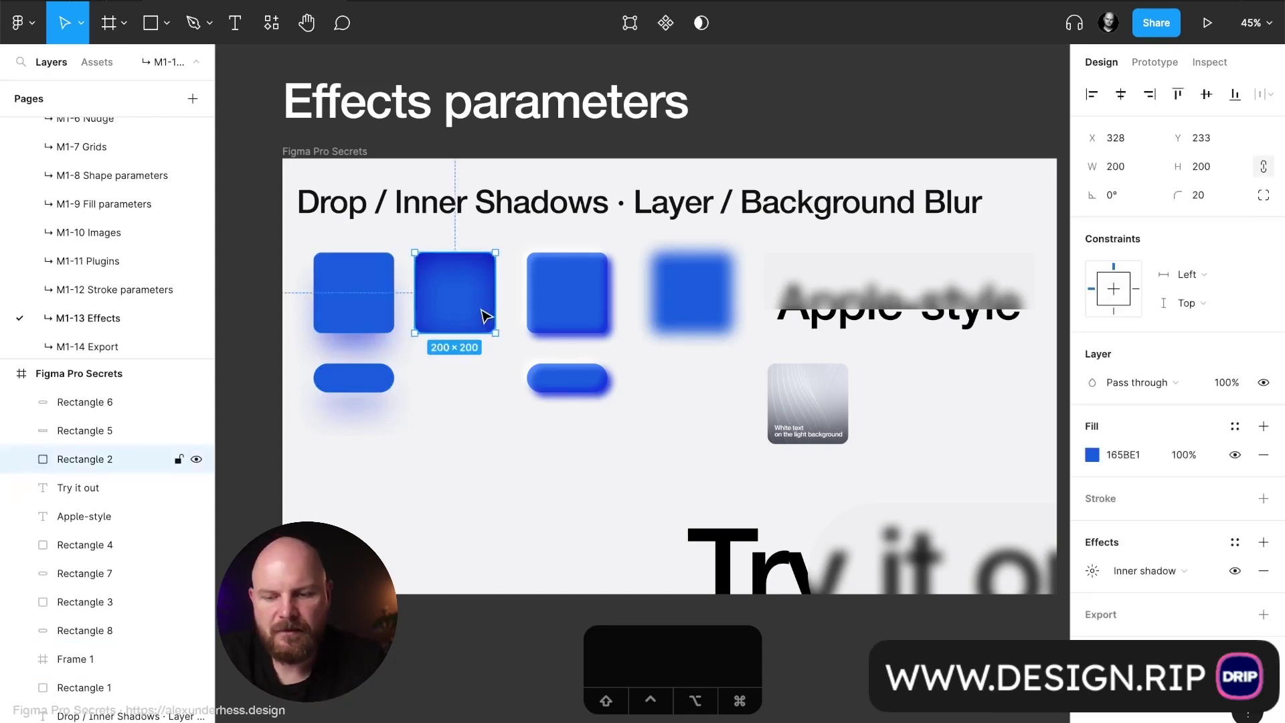
{"action": "left_click", "coordinate": [533, 299]}
{"action": "left_click", "coordinate": [504, 415]}
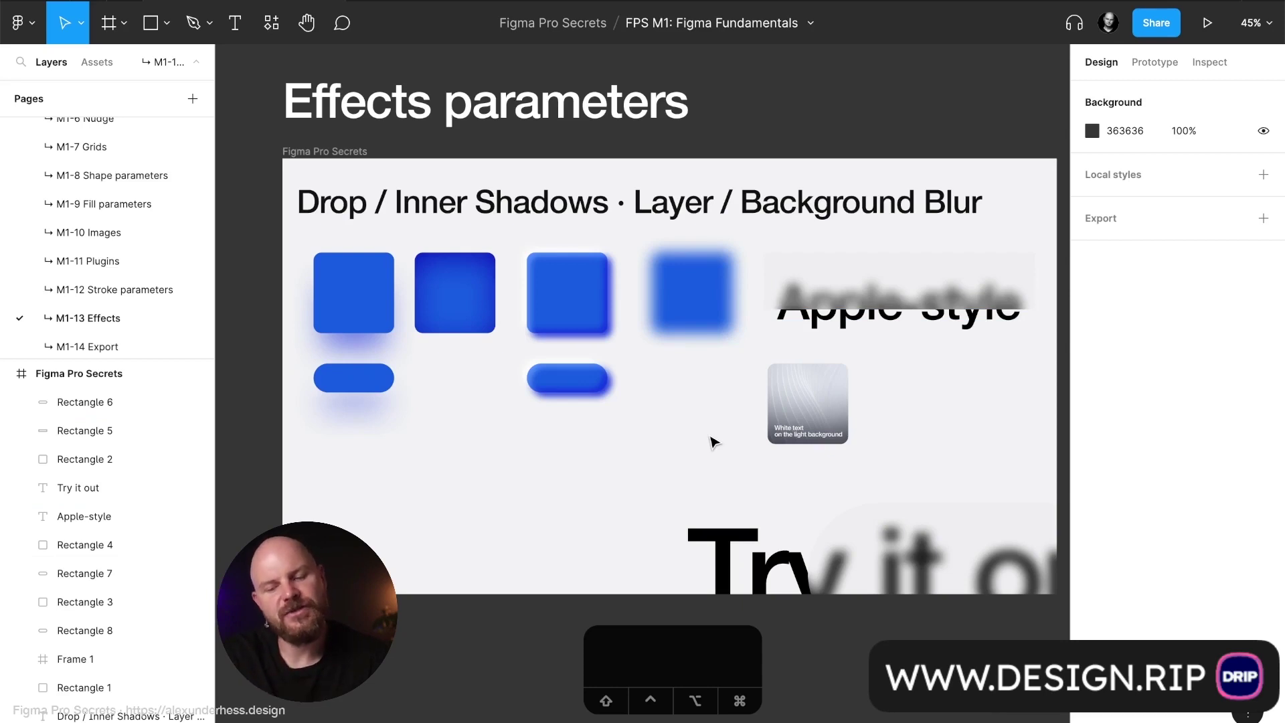
Step: Draw a new 1920 × 991 frame directly below the effects overview frame, matching its width
{"action": "scroll", "coordinate": [713, 442], "scroll_direction": "down", "scroll_amount": 5}
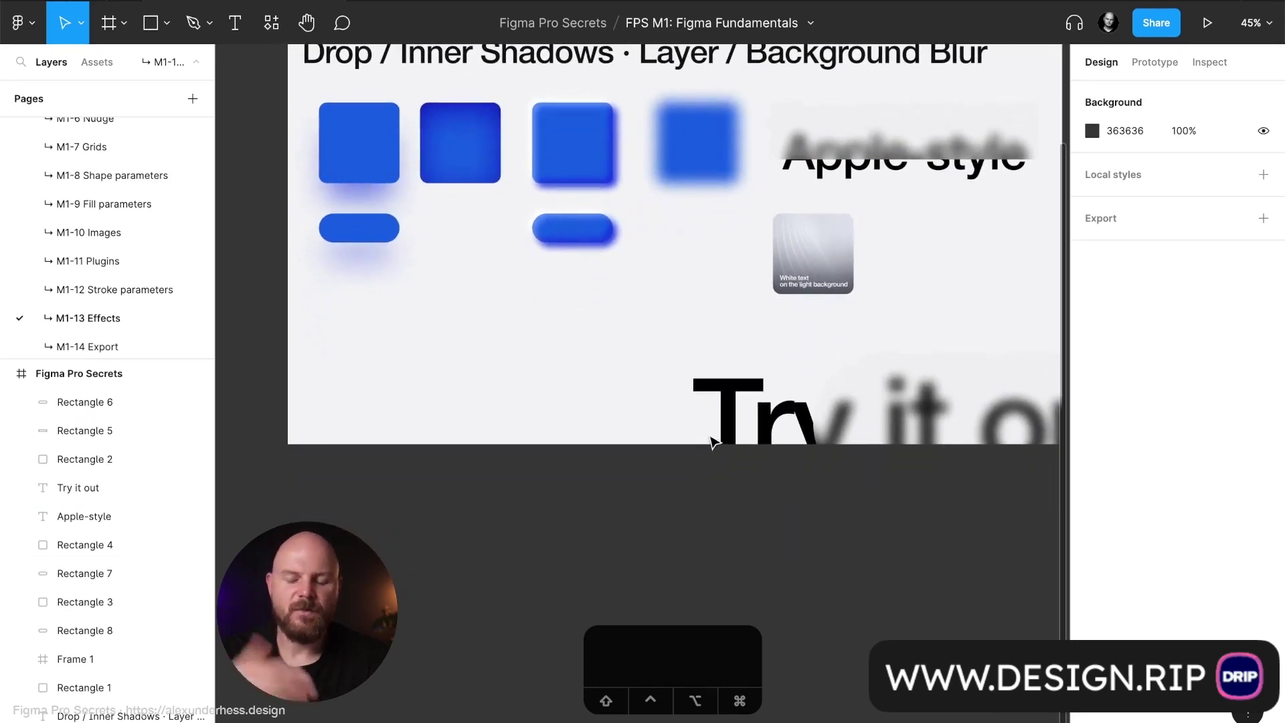
{"action": "scroll", "coordinate": [712, 448], "scroll_direction": "down", "scroll_amount": 4}
{"action": "key", "text": "f"}
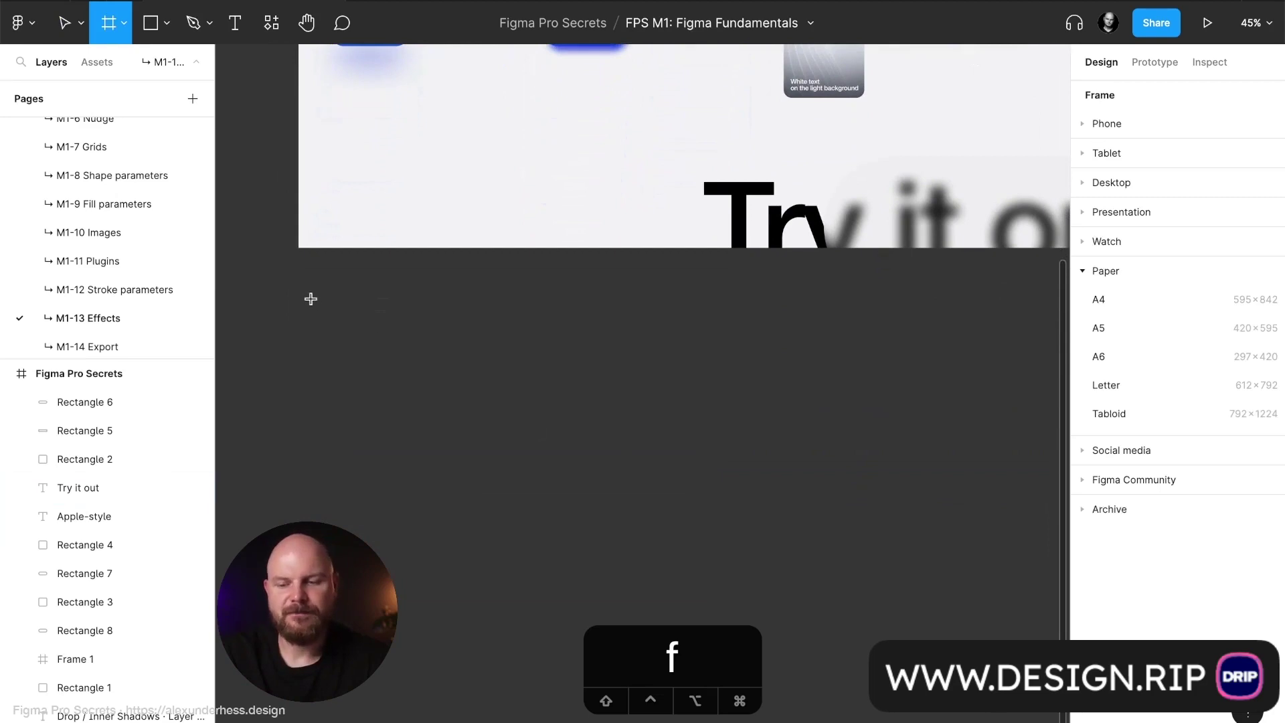
{"action": "left_click_drag", "start_coordinate": [298, 299], "coordinate": [912, 556]}
{"action": "left_click_drag", "start_coordinate": [1025, 597], "coordinate": [891, 697]}
{"action": "scroll", "coordinate": [808, 512], "scroll_direction": "left", "scroll_amount": 4}
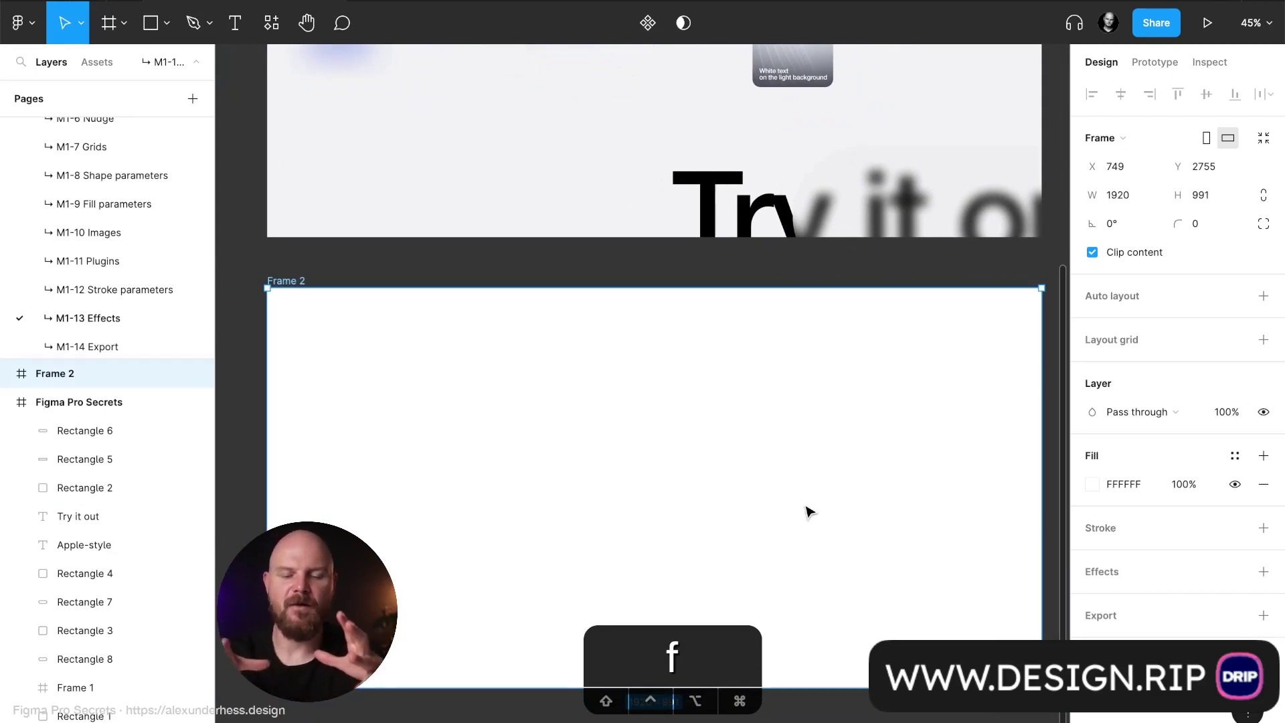
Step: Draw a square near the new frame's upper-left corner and set its width and height to 200
{"action": "scroll", "coordinate": [348, 375], "scroll_direction": "up", "scroll_amount": 5}
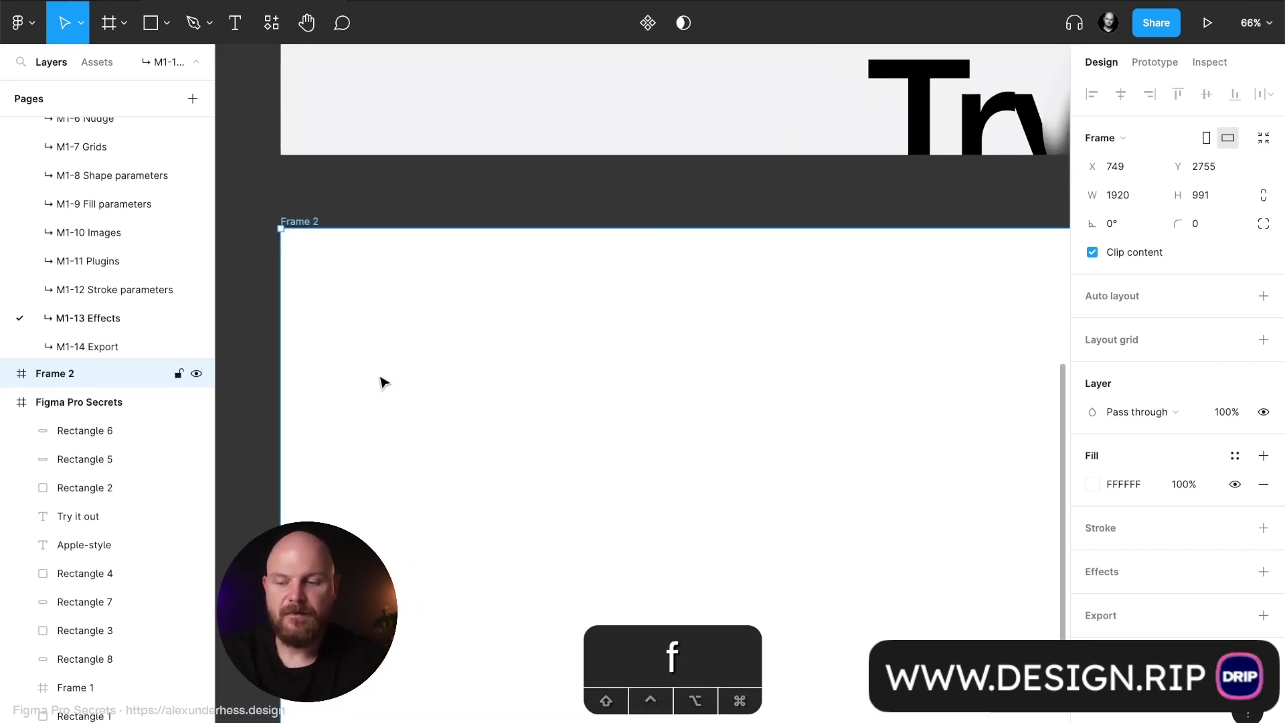
{"action": "key", "text": "r"}
{"action": "left_click_drag", "start_coordinate": [333, 279], "coordinate": [467, 391]}
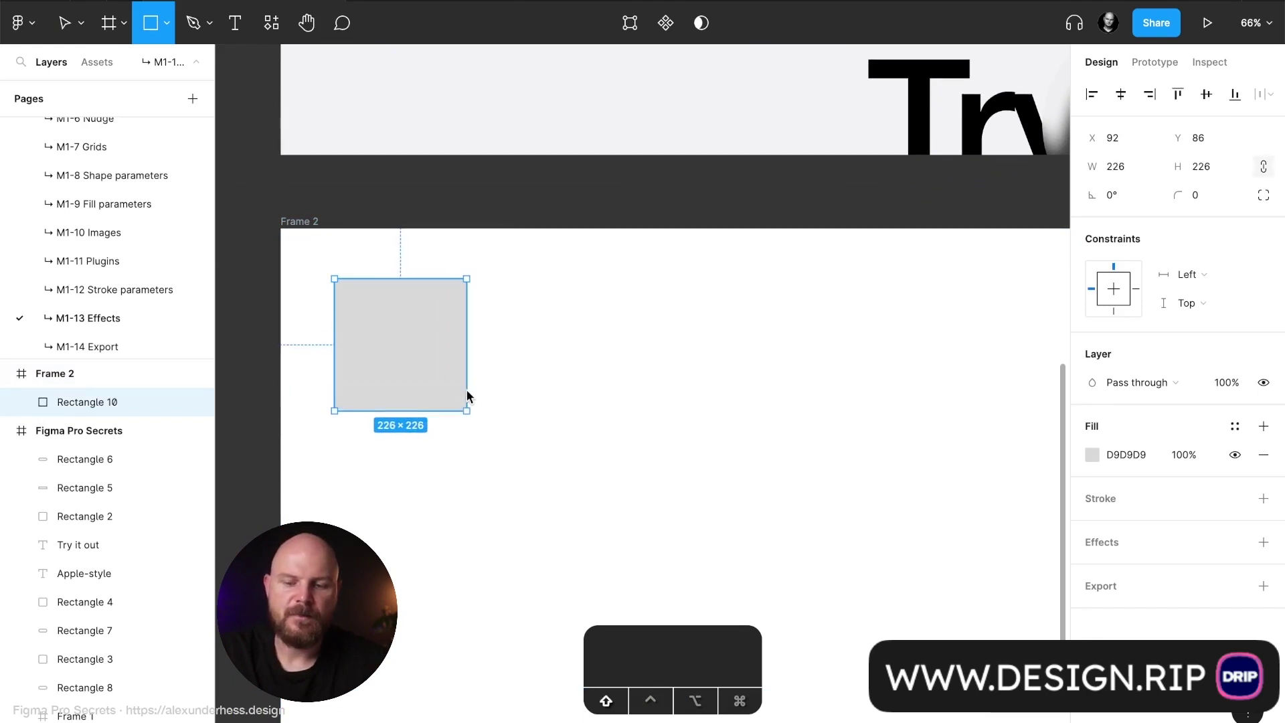
{"action": "left_click", "coordinate": [1134, 173]}
{"action": "type", "text": "200"}
{"action": "key", "text": "Tab"}
{"action": "type", "text": "200"}
{"action": "key", "text": "Return"}
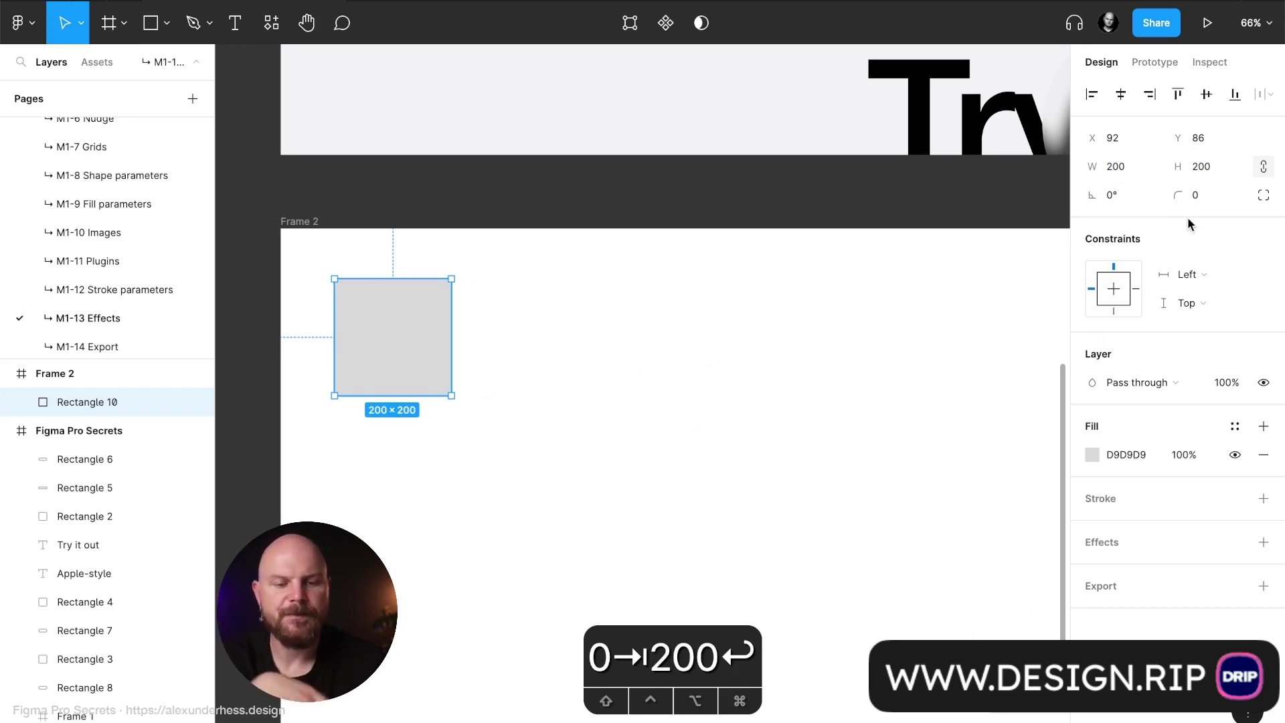
Step: Set the square's corner radius to 40
{"action": "left_click", "coordinate": [1215, 202]}
{"action": "type", "text": "40"}
{"action": "key", "text": "Return"}
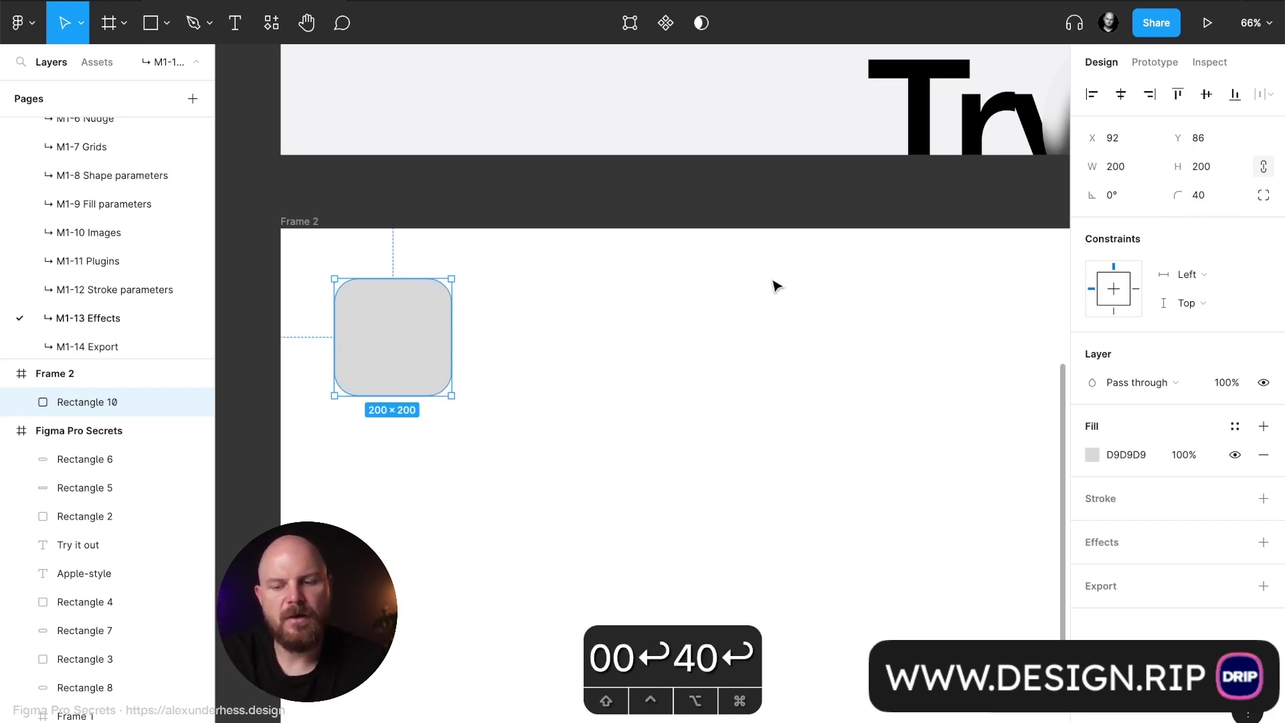
Step: Apply iOS-level corner smoothing to the rounded square
{"action": "left_click", "coordinate": [1264, 195]}
{"action": "left_click", "coordinate": [1264, 223]}
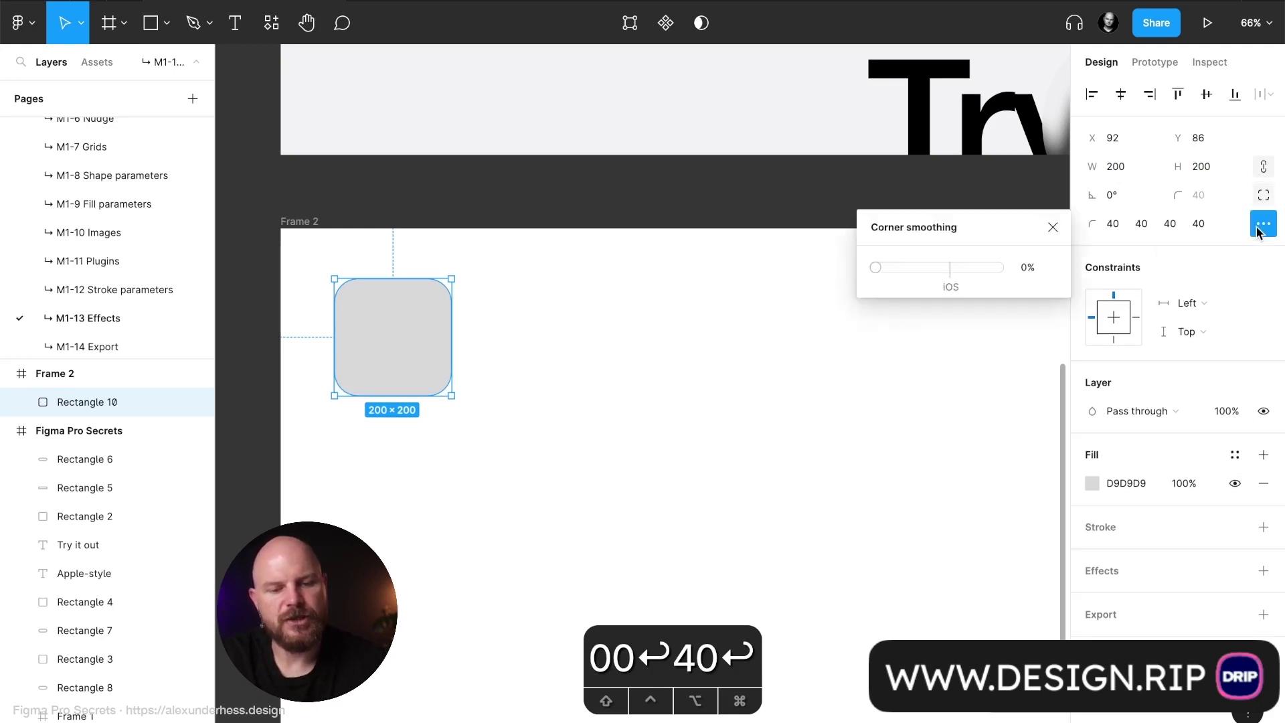
{"action": "left_click", "coordinate": [955, 266]}
{"action": "left_click_drag", "start_coordinate": [956, 265], "coordinate": [950, 266]}
{"action": "left_click", "coordinate": [1052, 227]}
{"action": "left_click", "coordinate": [688, 401]}
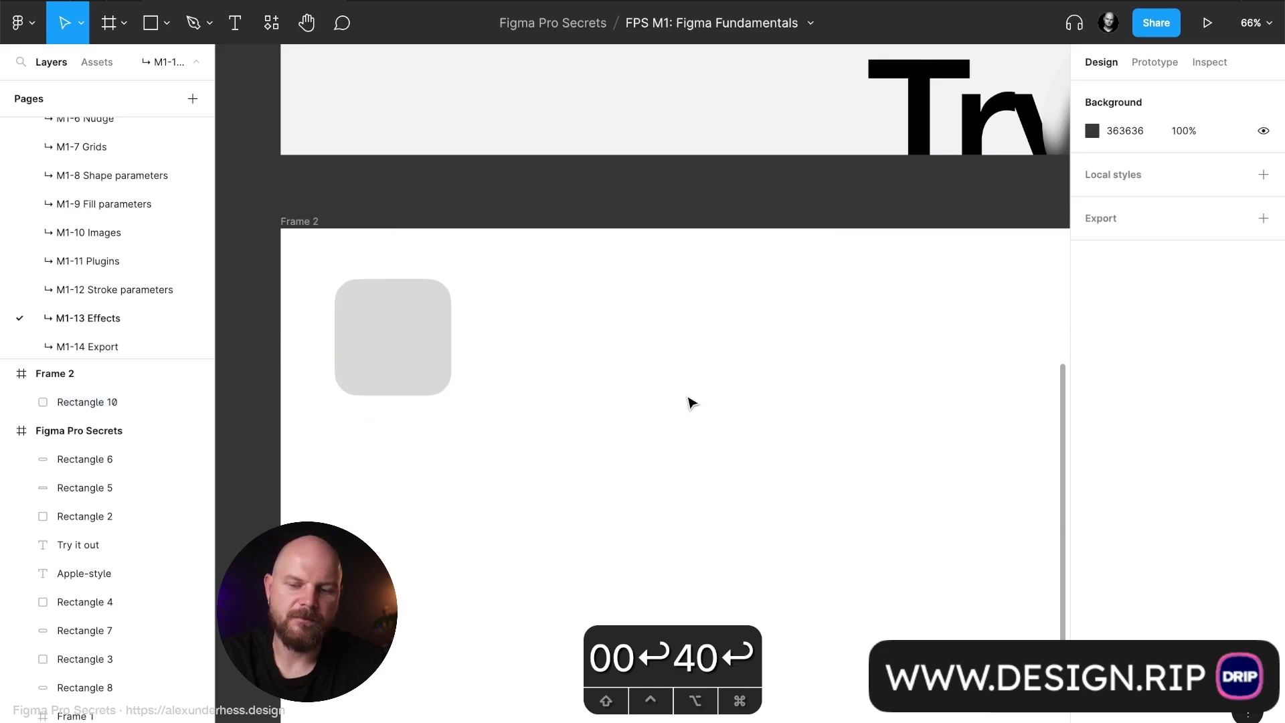
Step: Change the rounded square's fill colour to the saturated blue 0047FF
{"action": "left_click", "coordinate": [430, 372]}
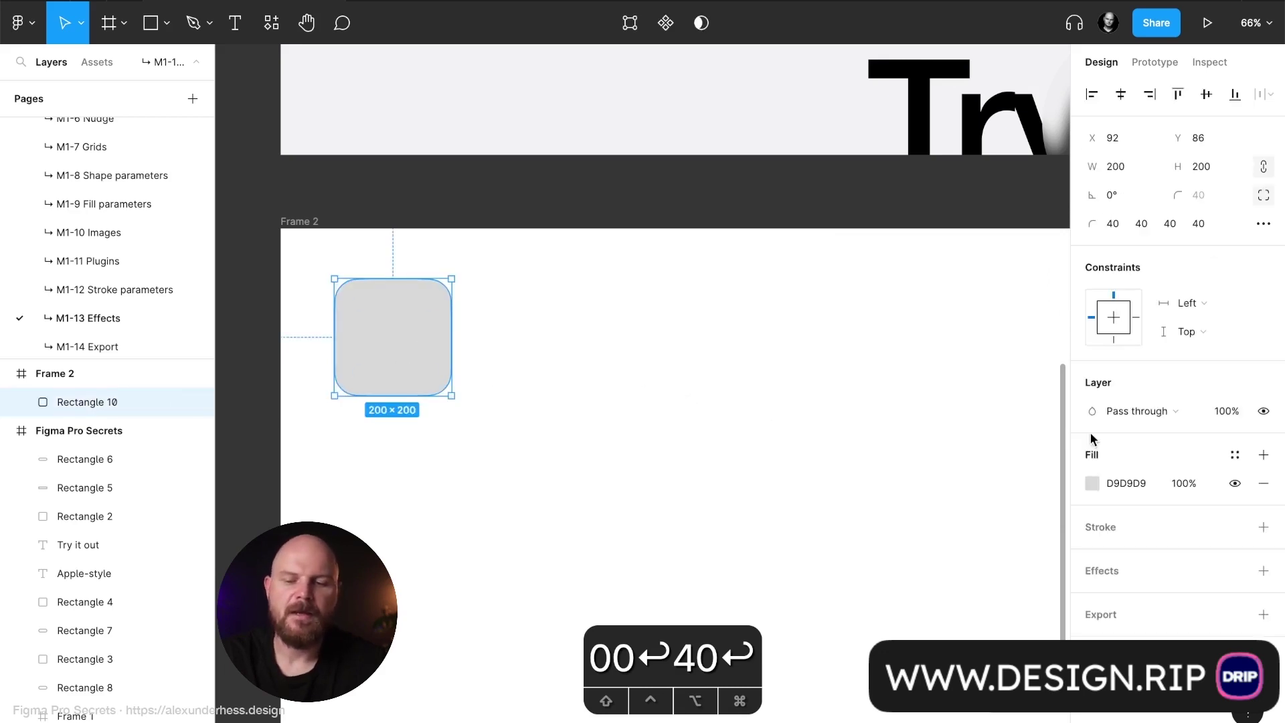
{"action": "left_click", "coordinate": [1091, 483]}
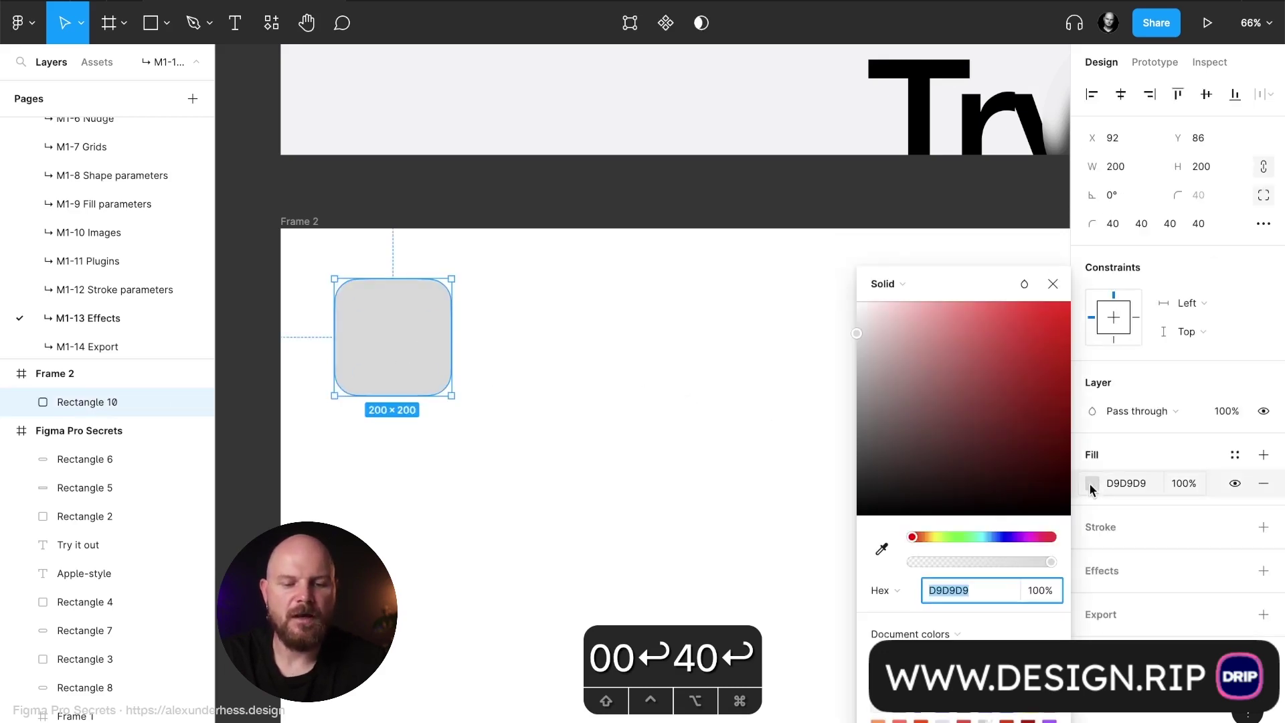
{"action": "left_click", "coordinate": [997, 536]}
{"action": "left_click_drag", "start_coordinate": [968, 390], "coordinate": [1071, 300]}
{"action": "left_click", "coordinate": [1052, 283]}
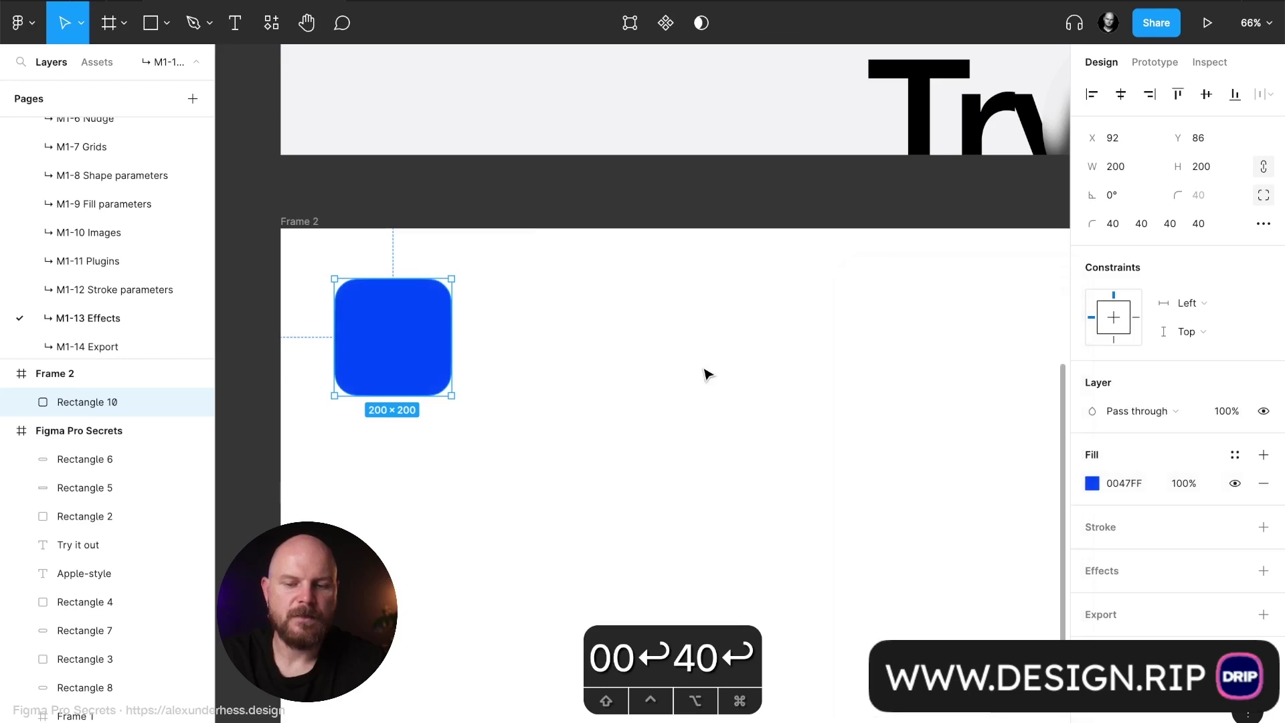
{"action": "left_click", "coordinate": [707, 373]}
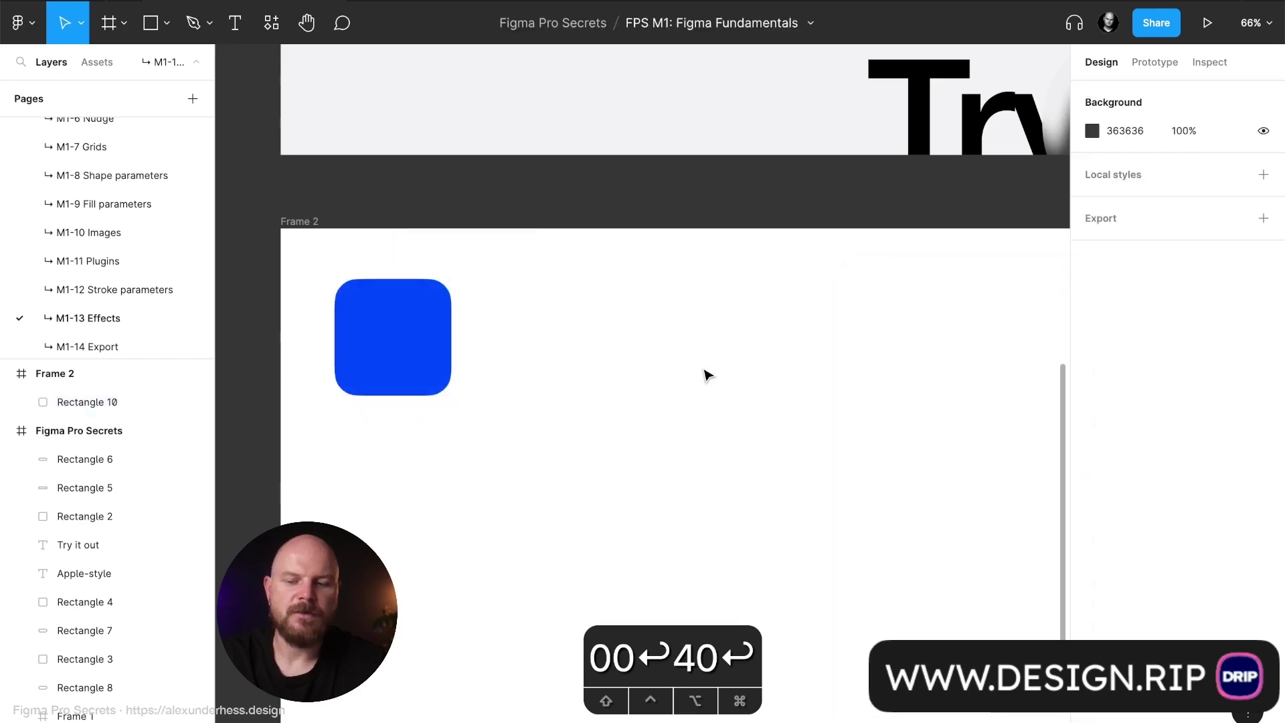
Step: Add an inside stroke to the blue square with a width of 2 and the colour white (FFFFFF)
{"action": "left_click", "coordinate": [411, 379]}
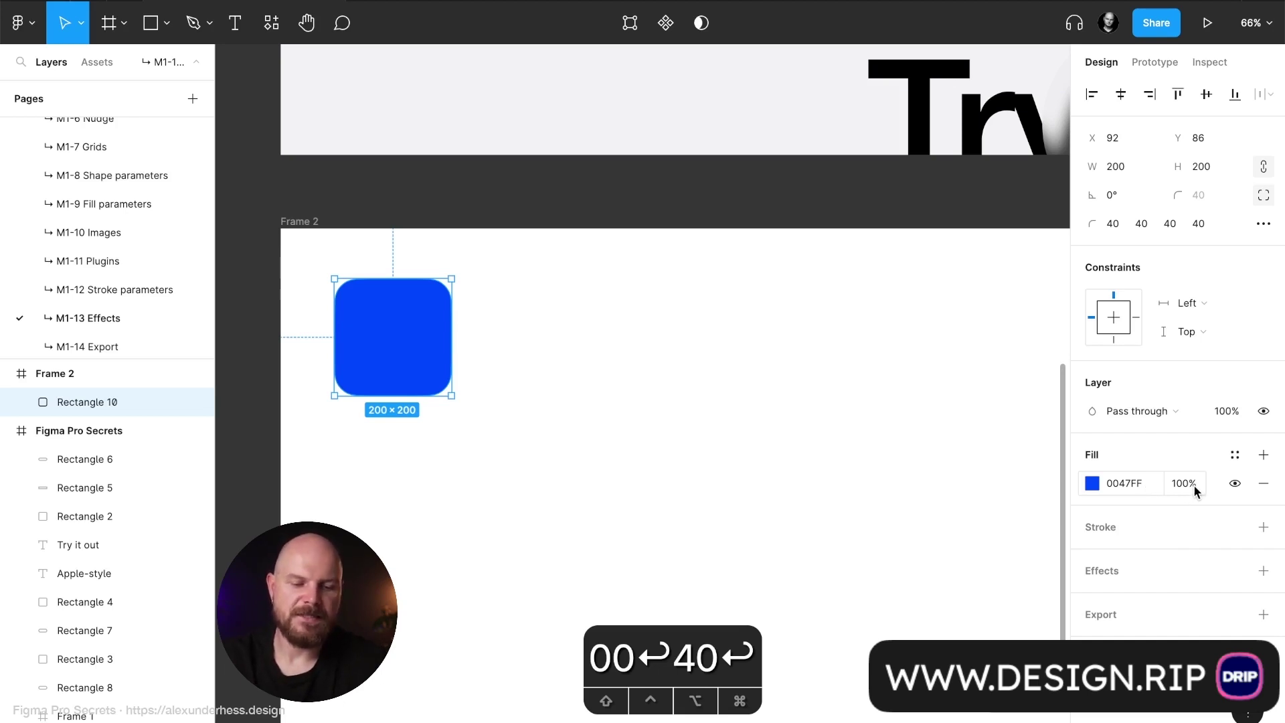
{"action": "left_click", "coordinate": [1173, 525]}
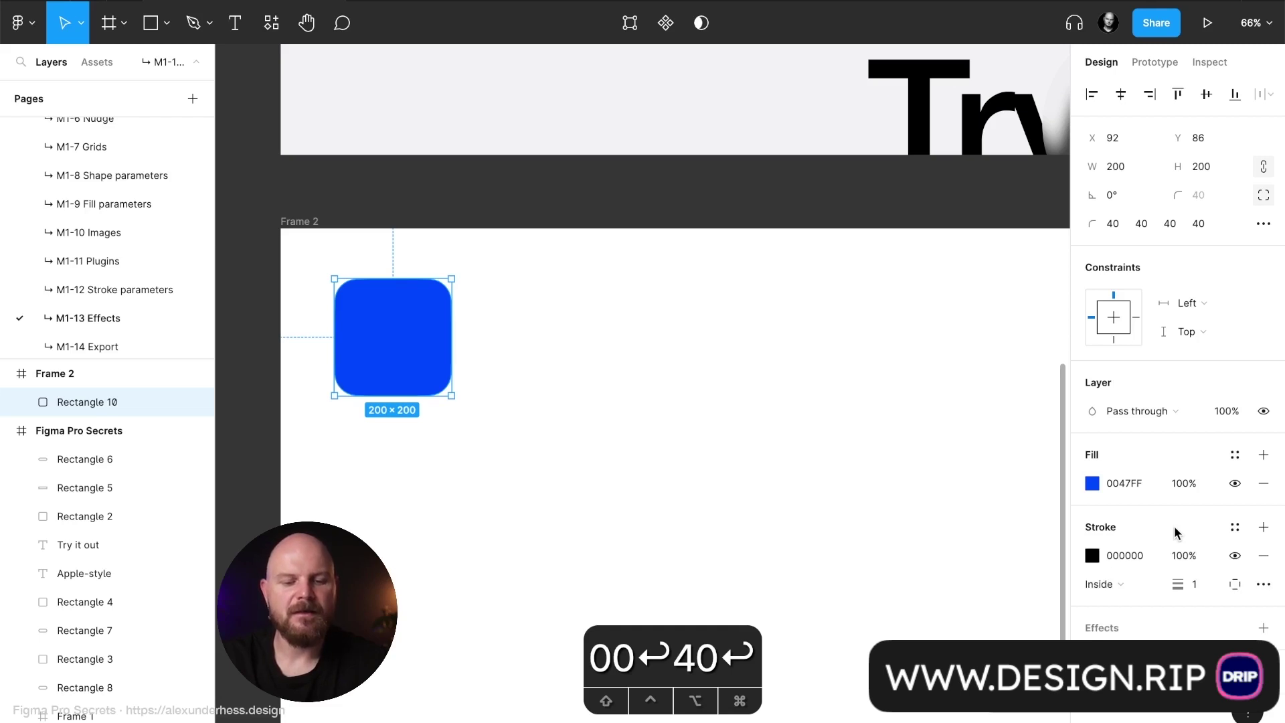
{"action": "left_click", "coordinate": [1204, 588]}
{"action": "type", "text": "2"}
{"action": "left_click", "coordinate": [1092, 556]}
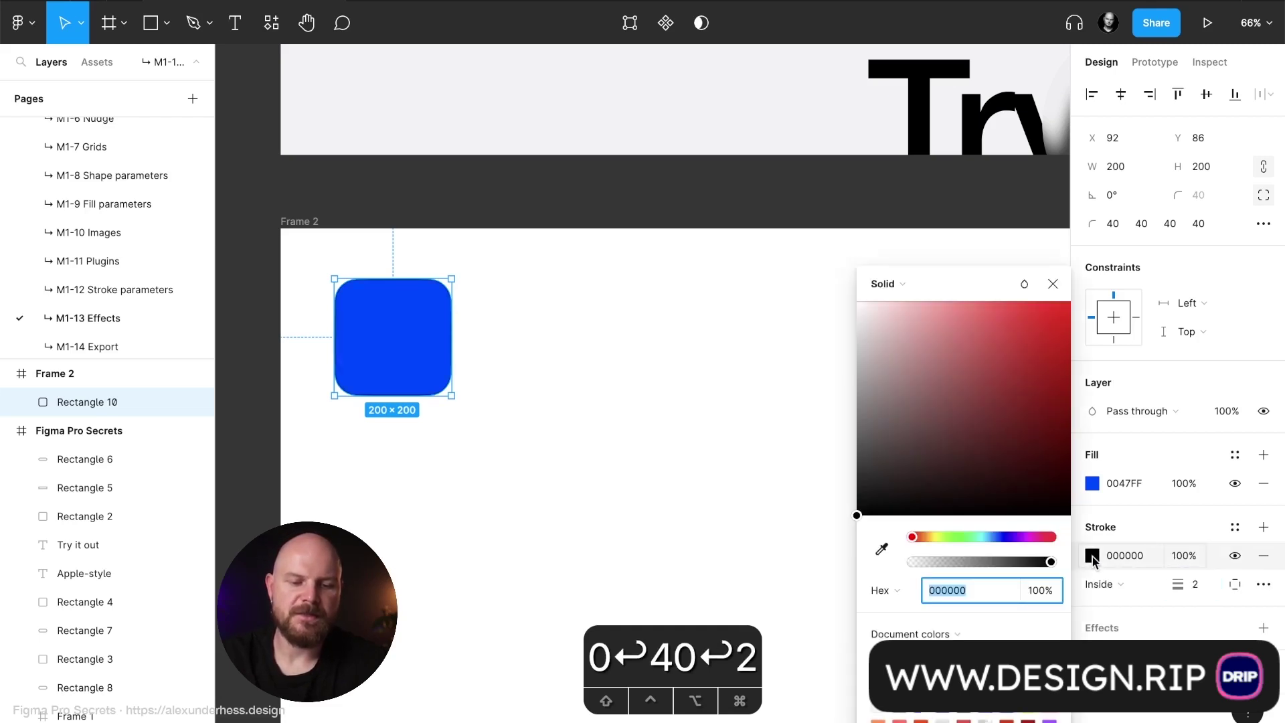
{"action": "left_click_drag", "start_coordinate": [926, 367], "coordinate": [763, 255]}
{"action": "left_click", "coordinate": [1052, 284]}
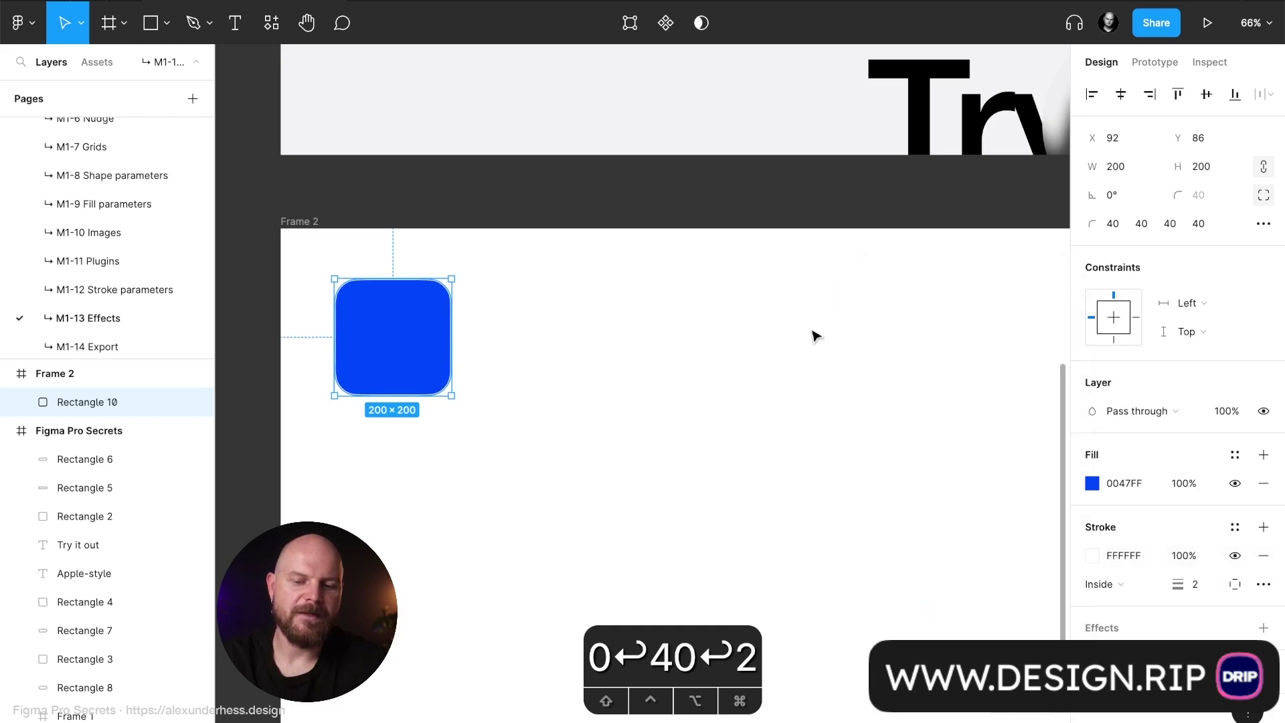
{"action": "left_click", "coordinate": [815, 336]}
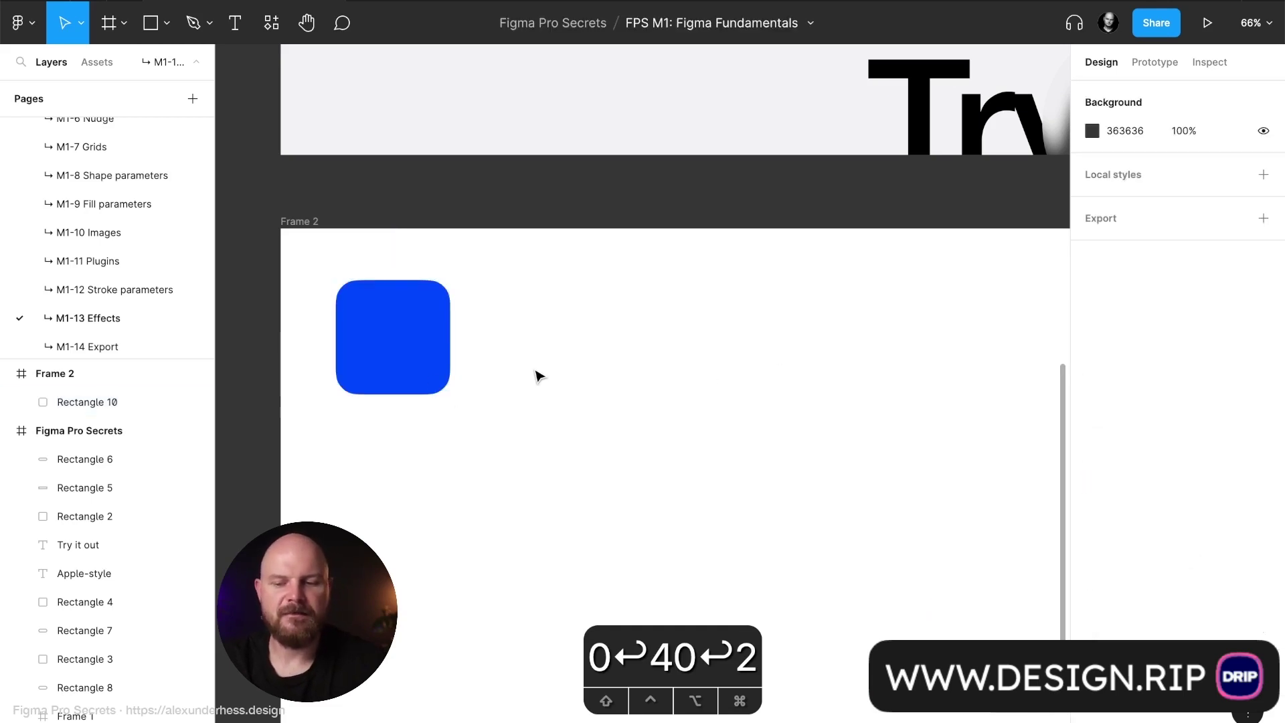
Step: Add a drop shadow effect to the blue square
{"action": "left_click", "coordinate": [426, 345]}
{"action": "scroll", "coordinate": [619, 397], "scroll_direction": "left", "scroll_amount": 2}
{"action": "scroll", "coordinate": [619, 397], "scroll_direction": "down", "scroll_amount": 1}
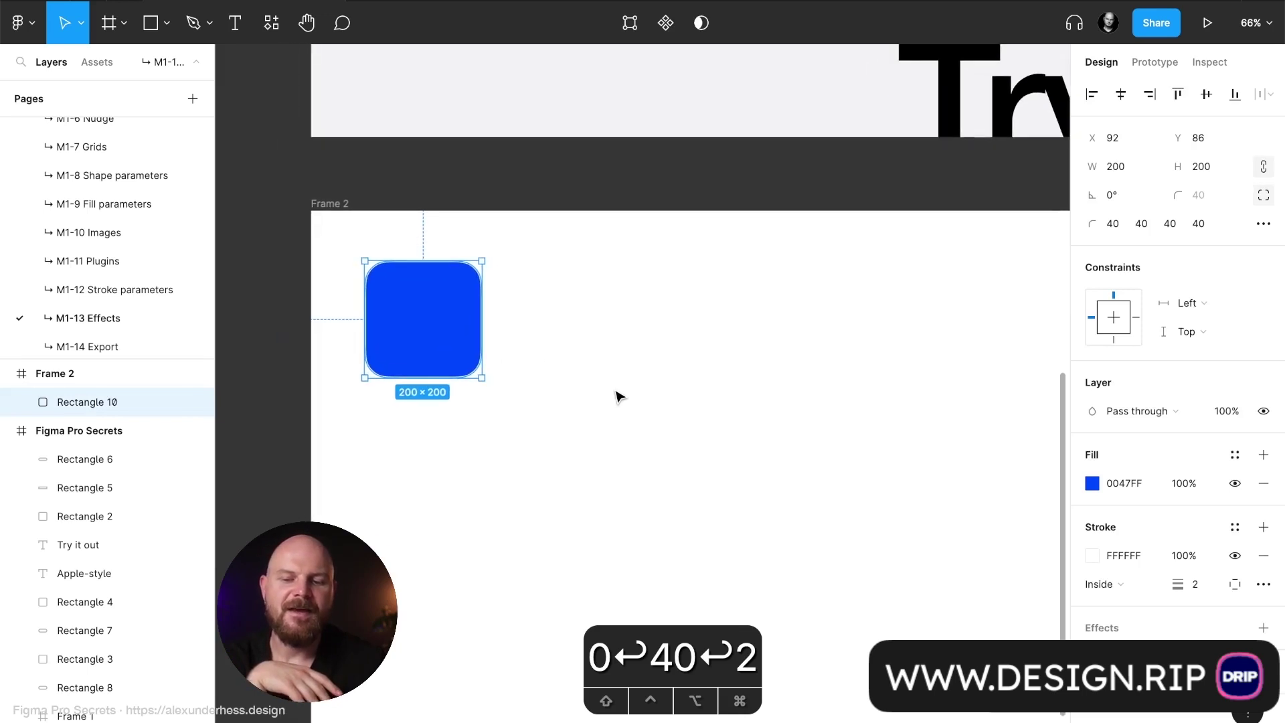
{"action": "scroll", "coordinate": [619, 397], "scroll_direction": "right", "scroll_amount": 3}
{"action": "scroll", "coordinate": [619, 397], "scroll_direction": "down", "scroll_amount": 1}
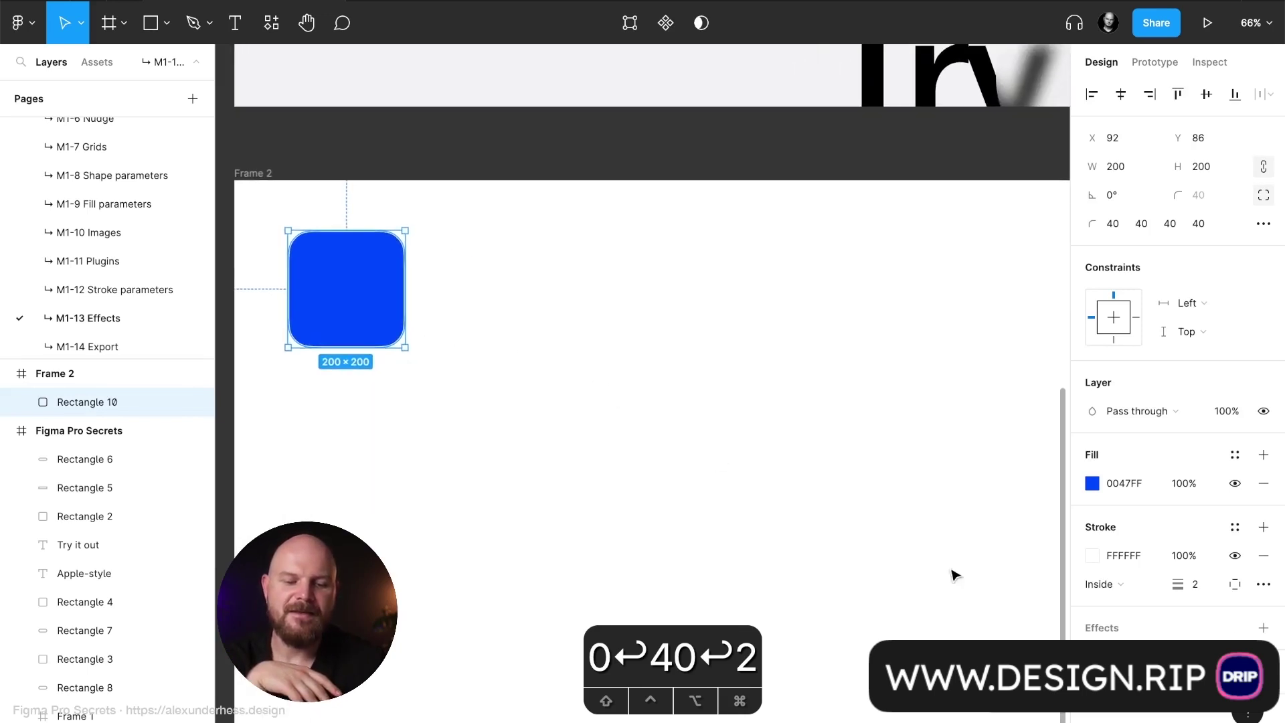
{"action": "left_click", "coordinate": [1110, 629]}
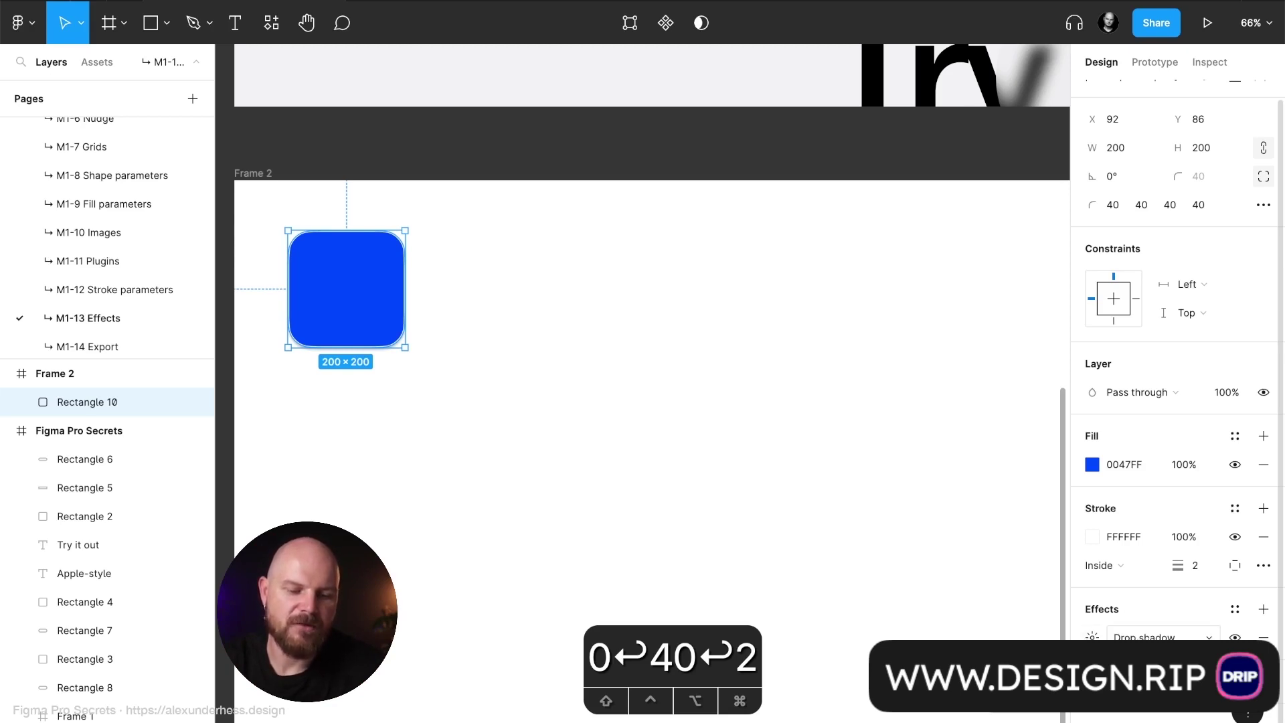
Step: View the available effect types and toggle the drop shadow's visibility off and back on
{"action": "left_click", "coordinate": [1163, 636]}
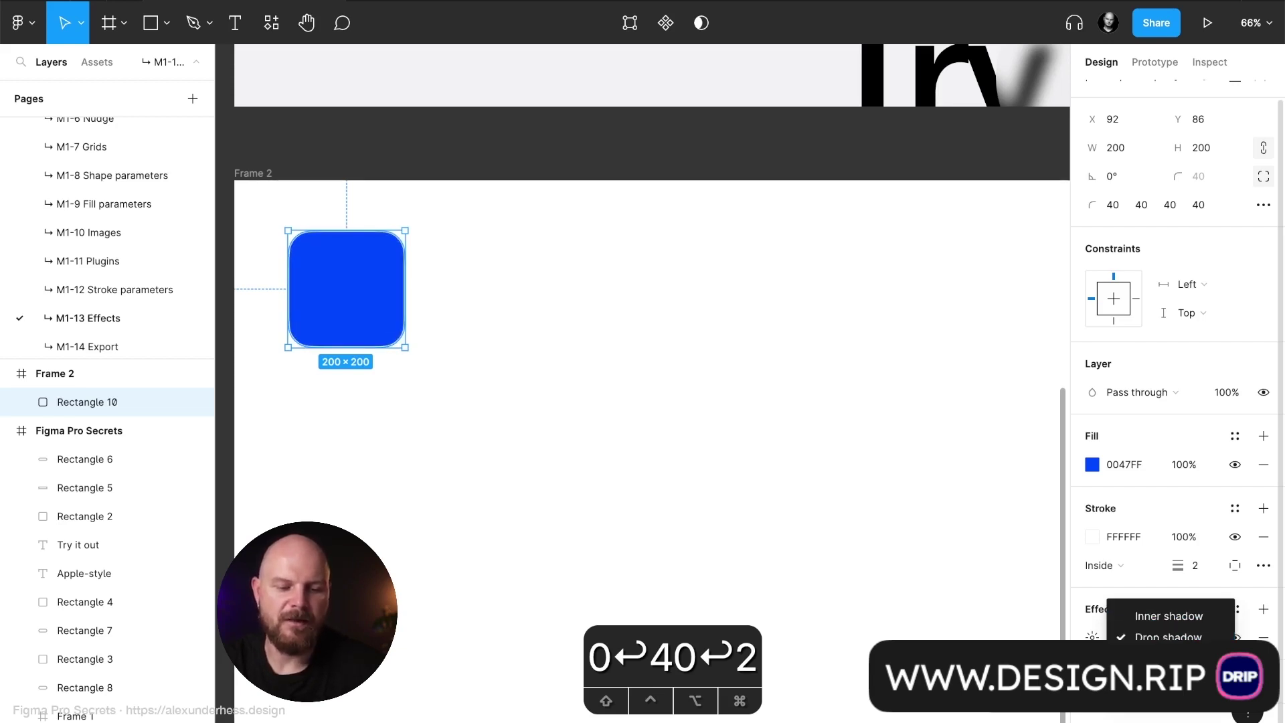
{"action": "left_click", "coordinate": [1133, 581]}
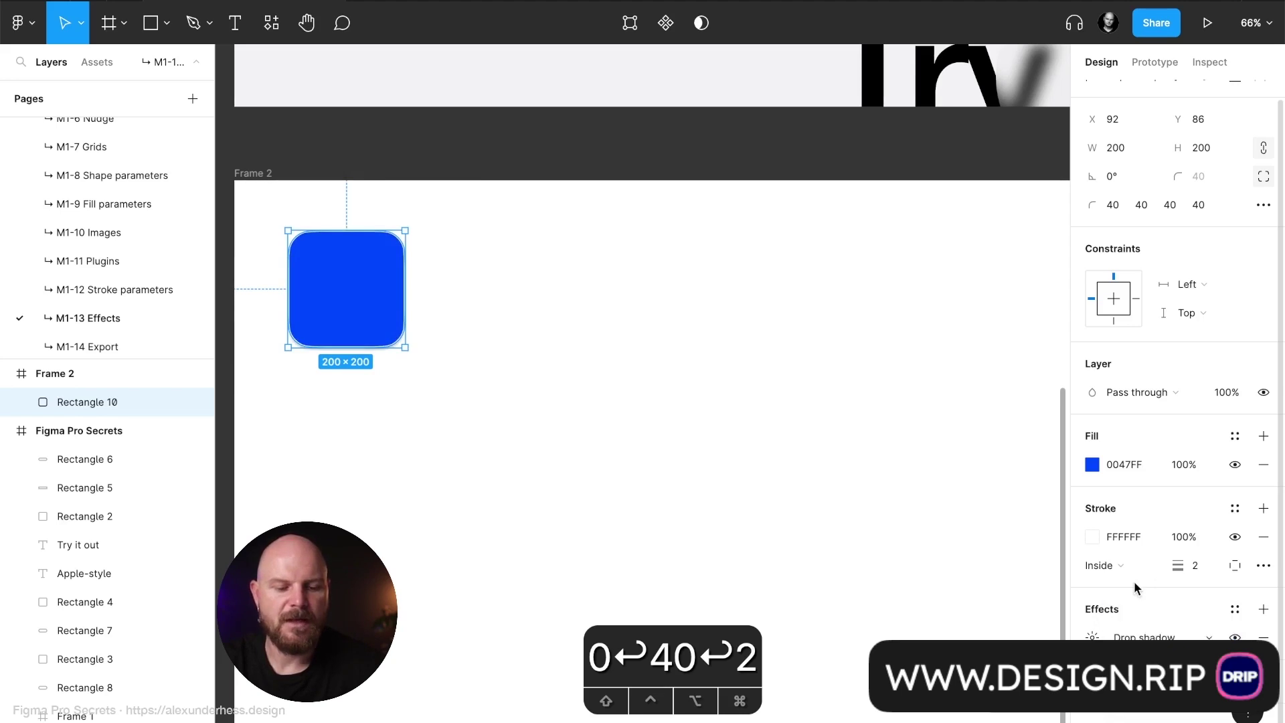
{"action": "left_click", "coordinate": [1235, 636]}
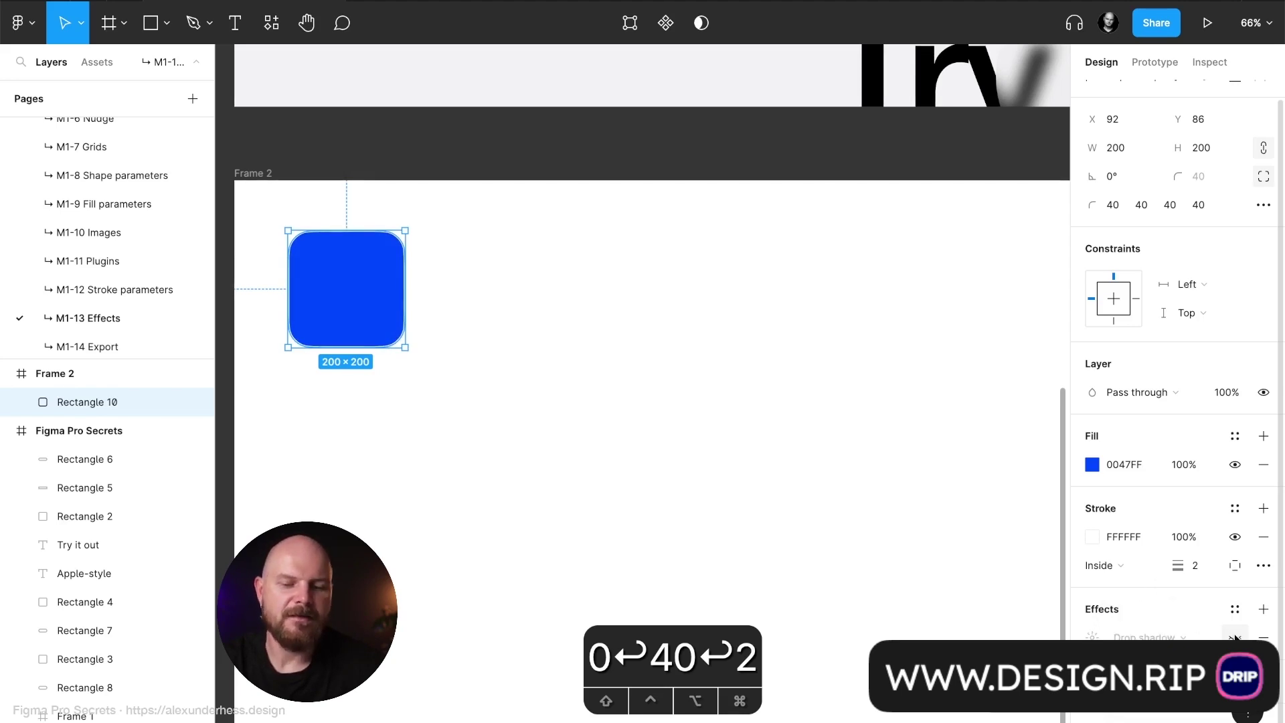
{"action": "left_click", "coordinate": [1234, 636]}
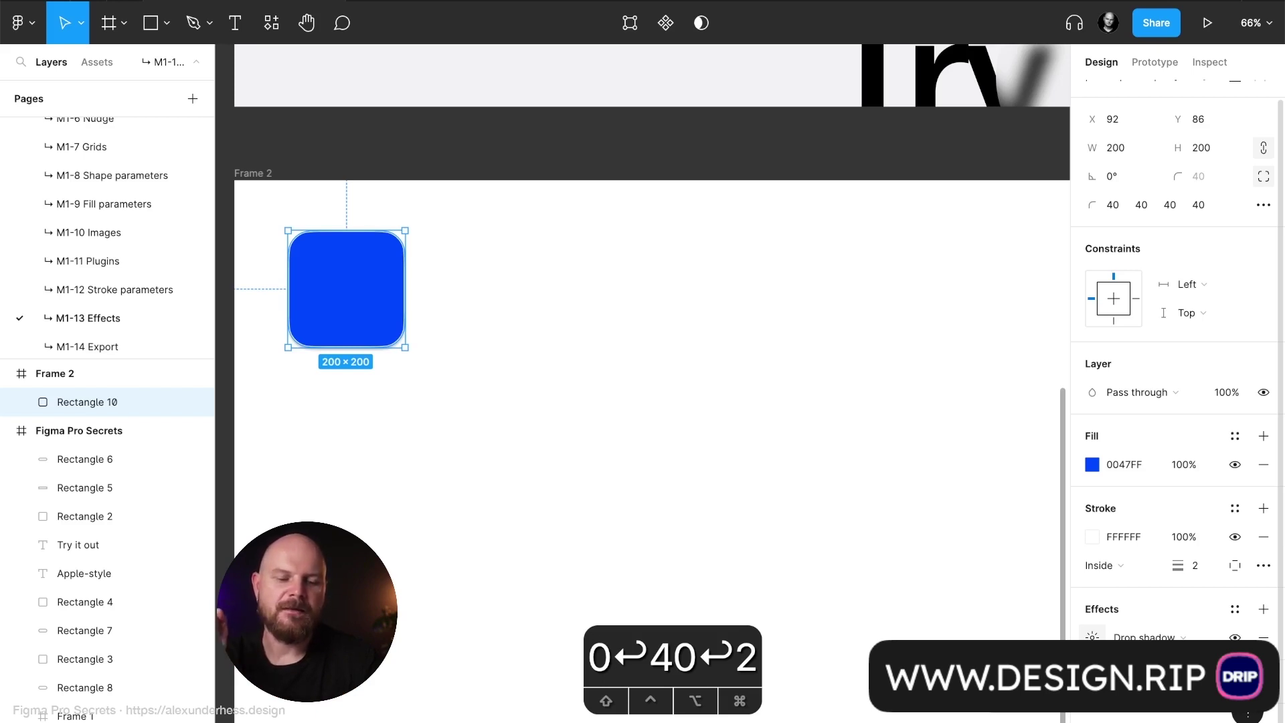
Step: Open the drop shadow's settings and place them beside the enlarged blue square so both are unobstructed
{"action": "left_click", "coordinate": [1092, 635]}
{"action": "left_click_drag", "start_coordinate": [981, 627], "coordinate": [539, 250]}
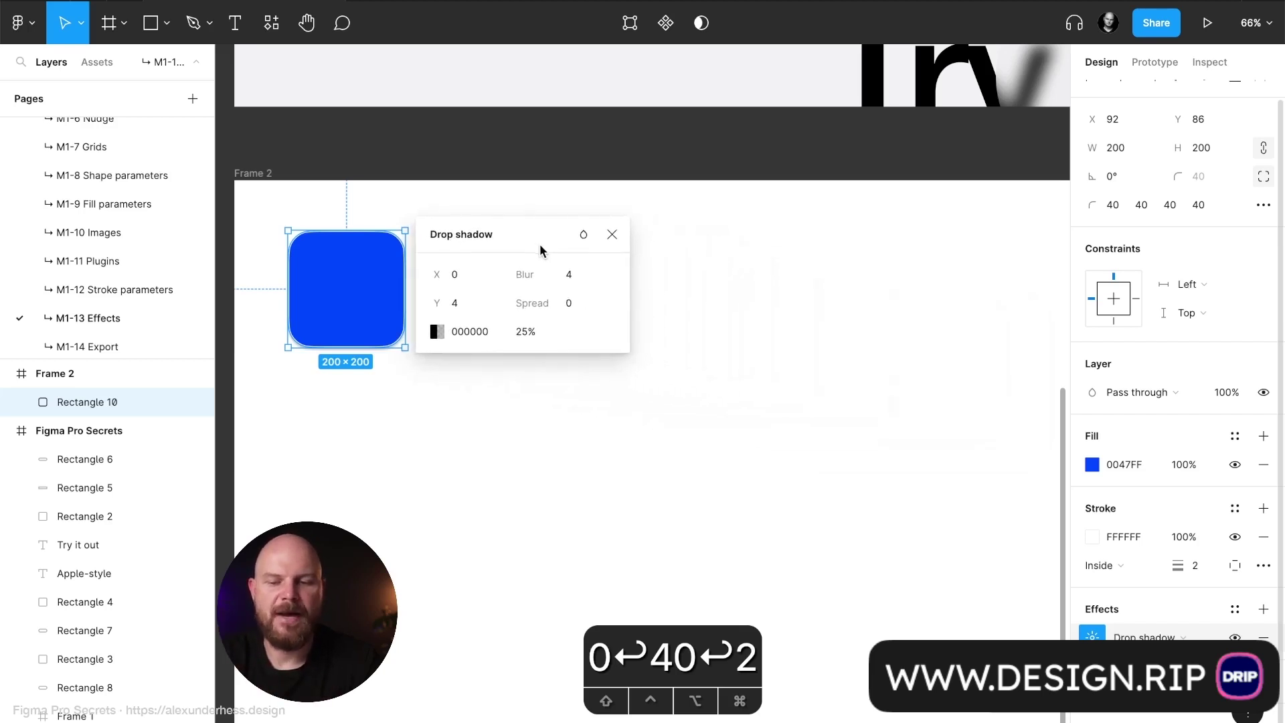
{"action": "scroll", "coordinate": [361, 271], "scroll_direction": "up", "scroll_amount": 5}
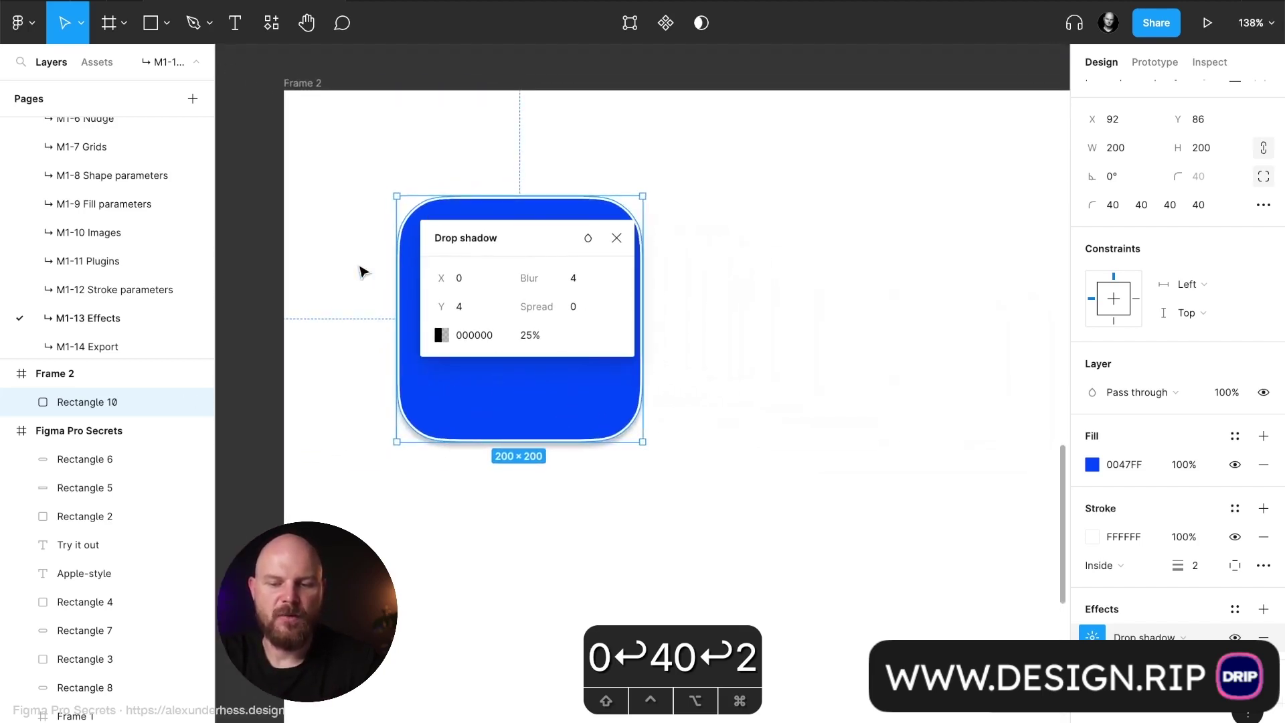
{"action": "left_click_drag", "start_coordinate": [496, 241], "coordinate": [754, 255]}
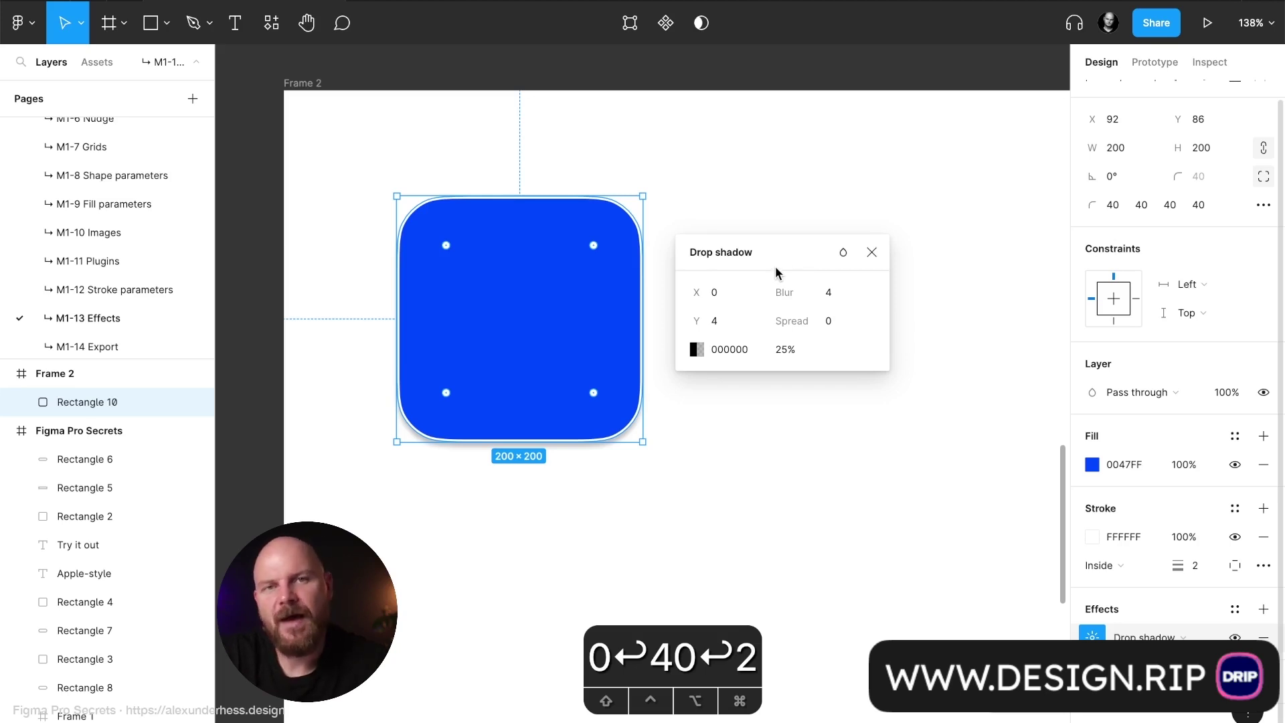
{"action": "left_click_drag", "start_coordinate": [775, 266], "coordinate": [797, 242]}
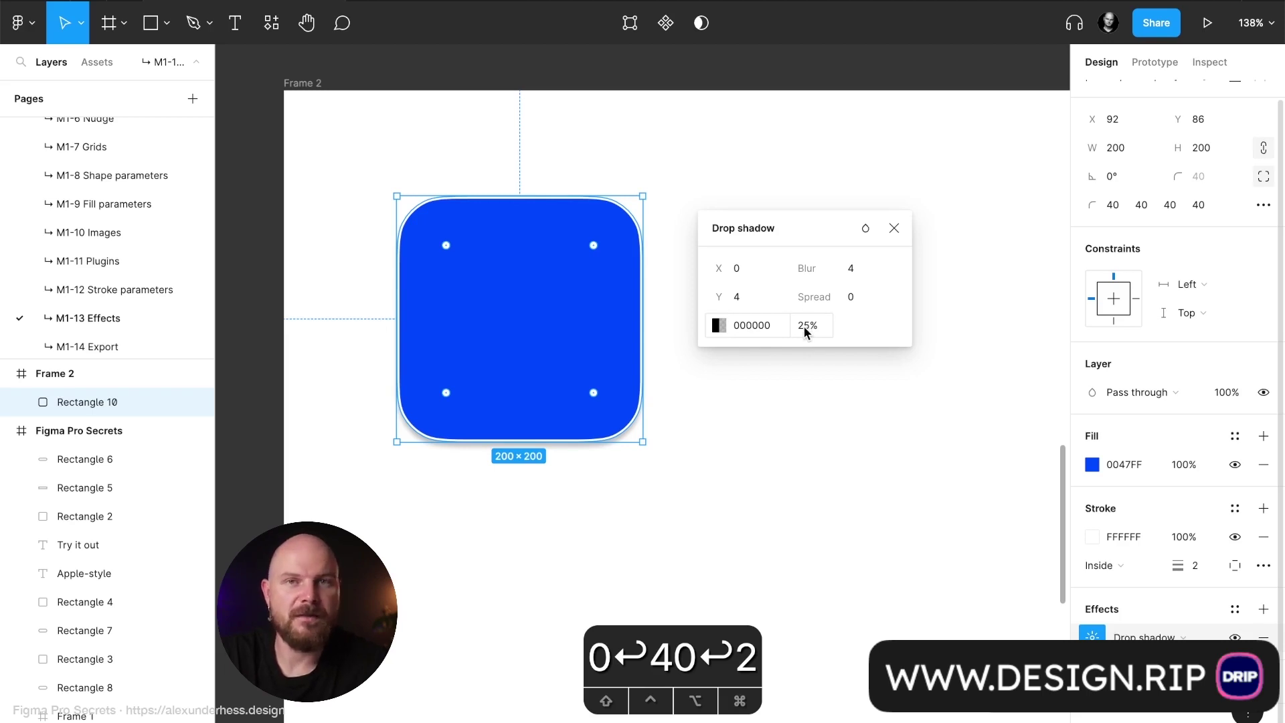
Step: Change the drop shadow's colour to the deep violet-blue 1A02AA
{"action": "left_click", "coordinate": [718, 325]}
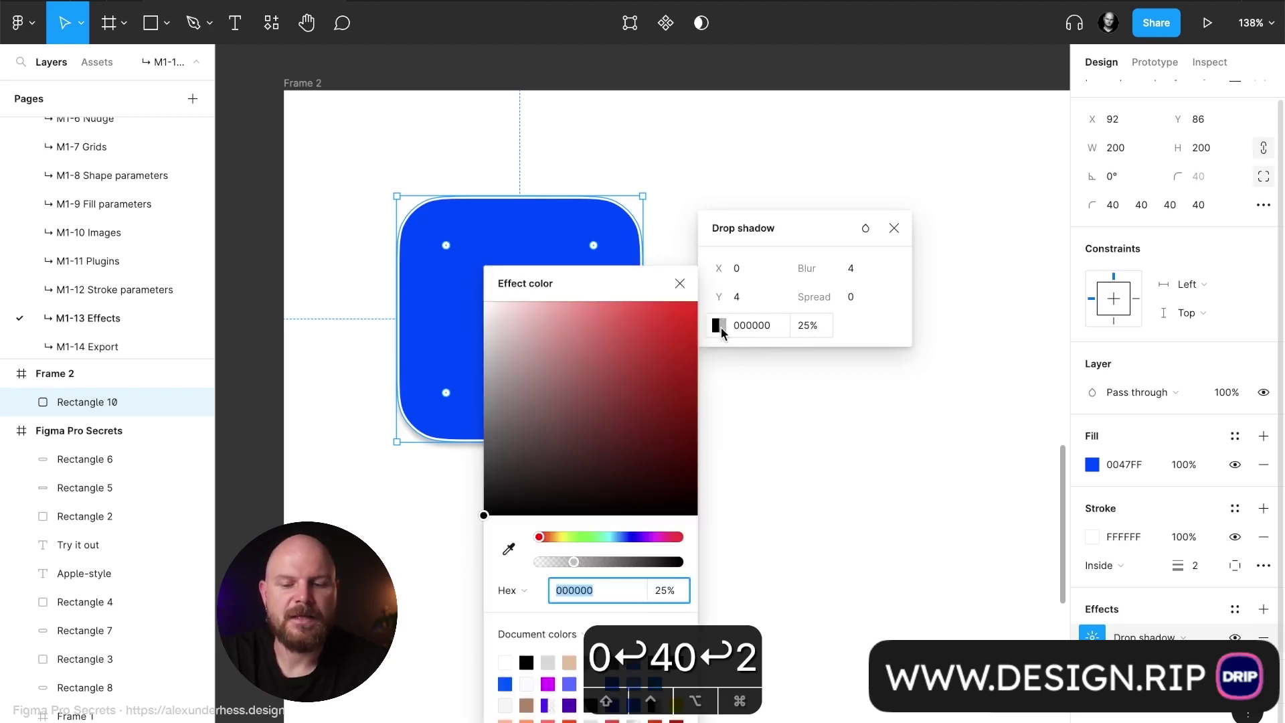
{"action": "left_click", "coordinate": [622, 536]}
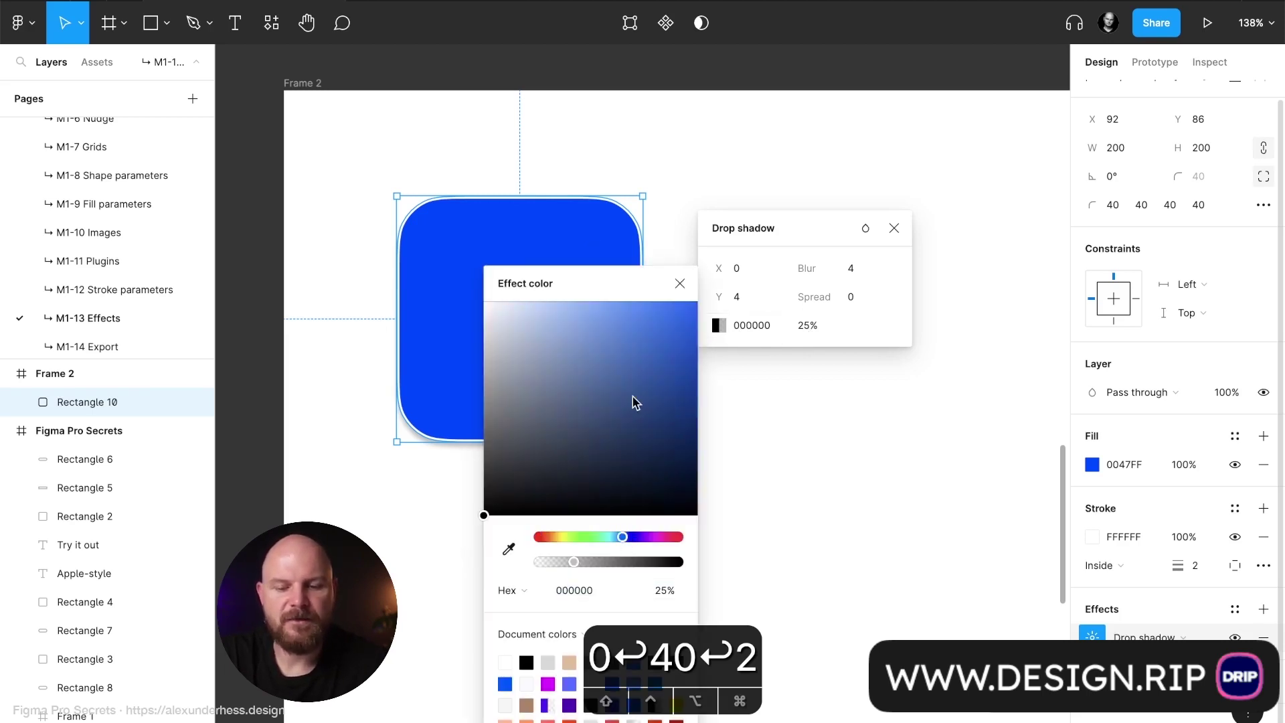
{"action": "left_click_drag", "start_coordinate": [634, 398], "coordinate": [688, 401]}
{"action": "left_click_drag", "start_coordinate": [630, 537], "coordinate": [642, 537]}
{"action": "left_click_drag", "start_coordinate": [654, 457], "coordinate": [694, 372]}
{"action": "left_click", "coordinate": [636, 537]}
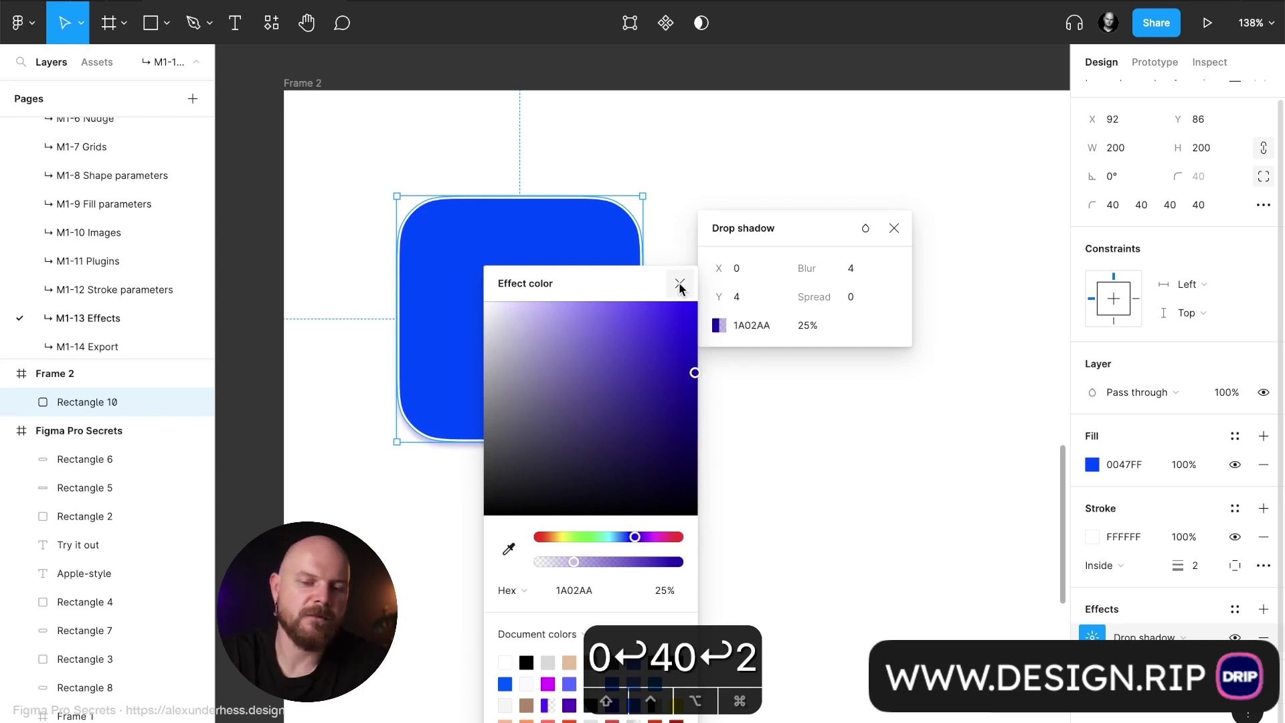
{"action": "left_click", "coordinate": [680, 285]}
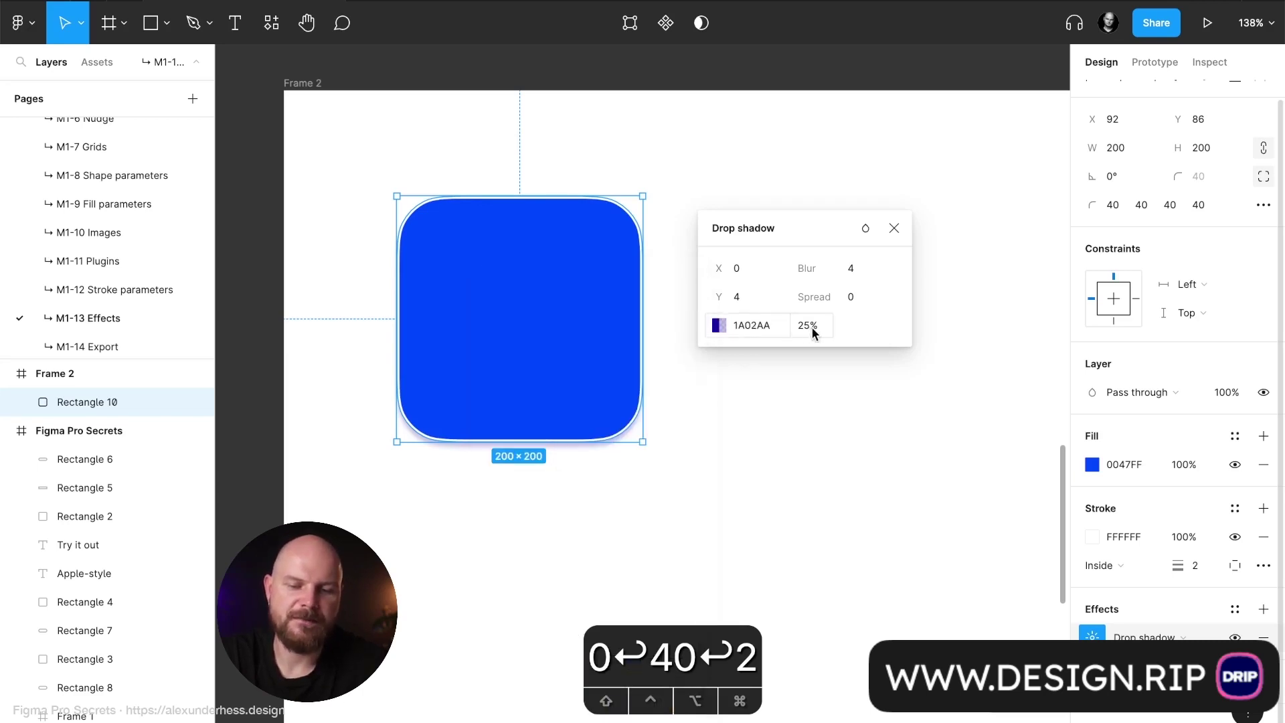
Step: Raise the drop shadow colour's opacity to 100%
{"action": "left_click", "coordinate": [721, 328]}
{"action": "left_click_drag", "start_coordinate": [631, 563], "coordinate": [685, 564]}
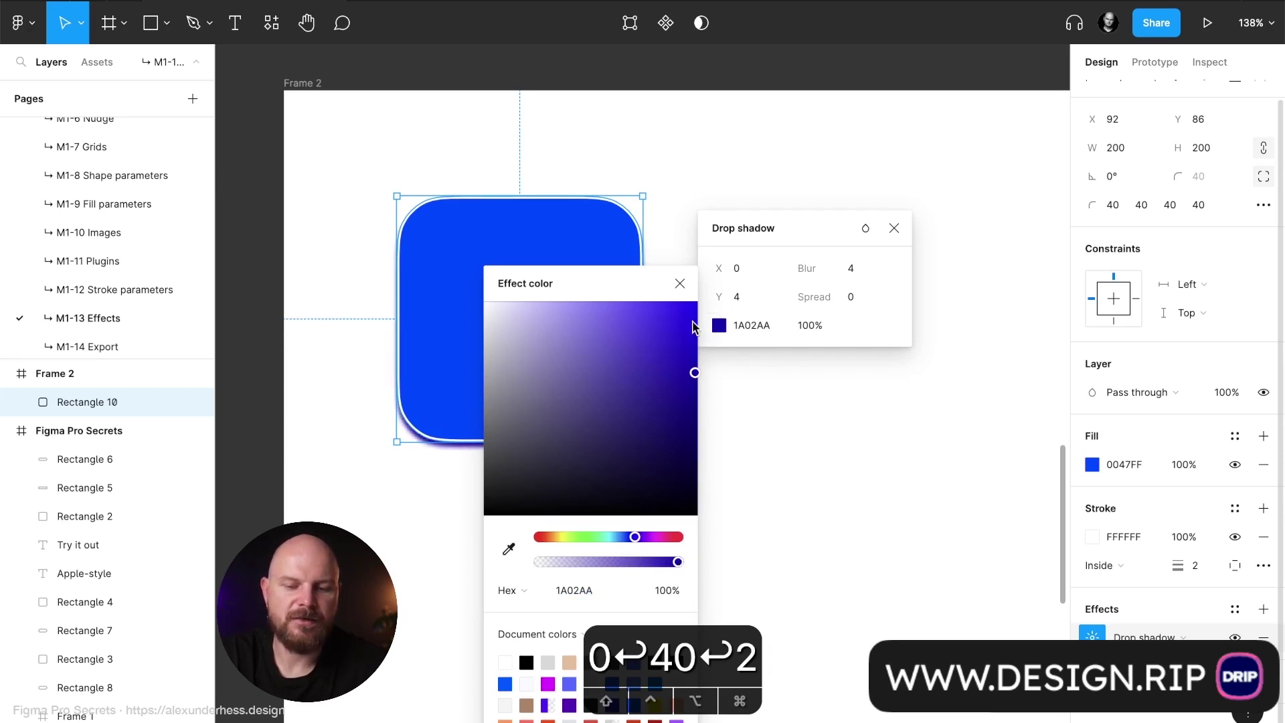
{"action": "left_click", "coordinate": [682, 285]}
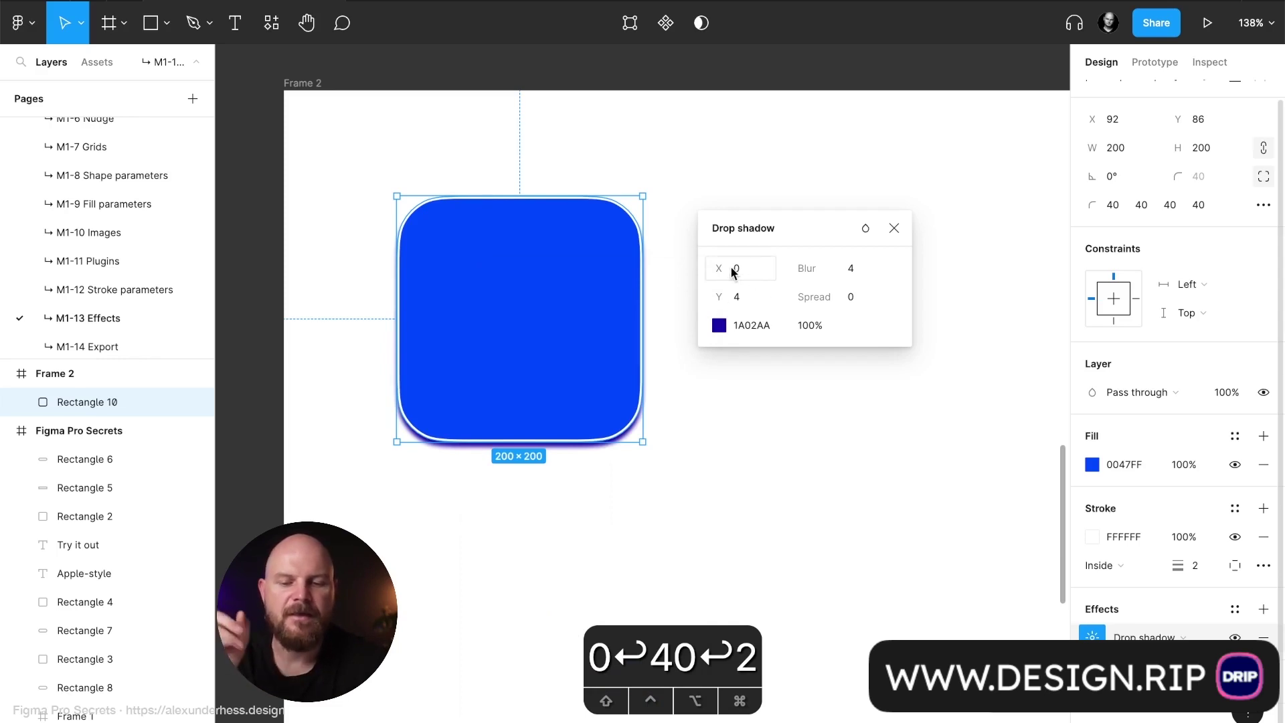
Step: Try X offsets of -10 and 10 on the drop shadow, and reset the X offset to 0
{"action": "left_click_drag", "start_coordinate": [719, 268], "coordinate": [717, 327]}
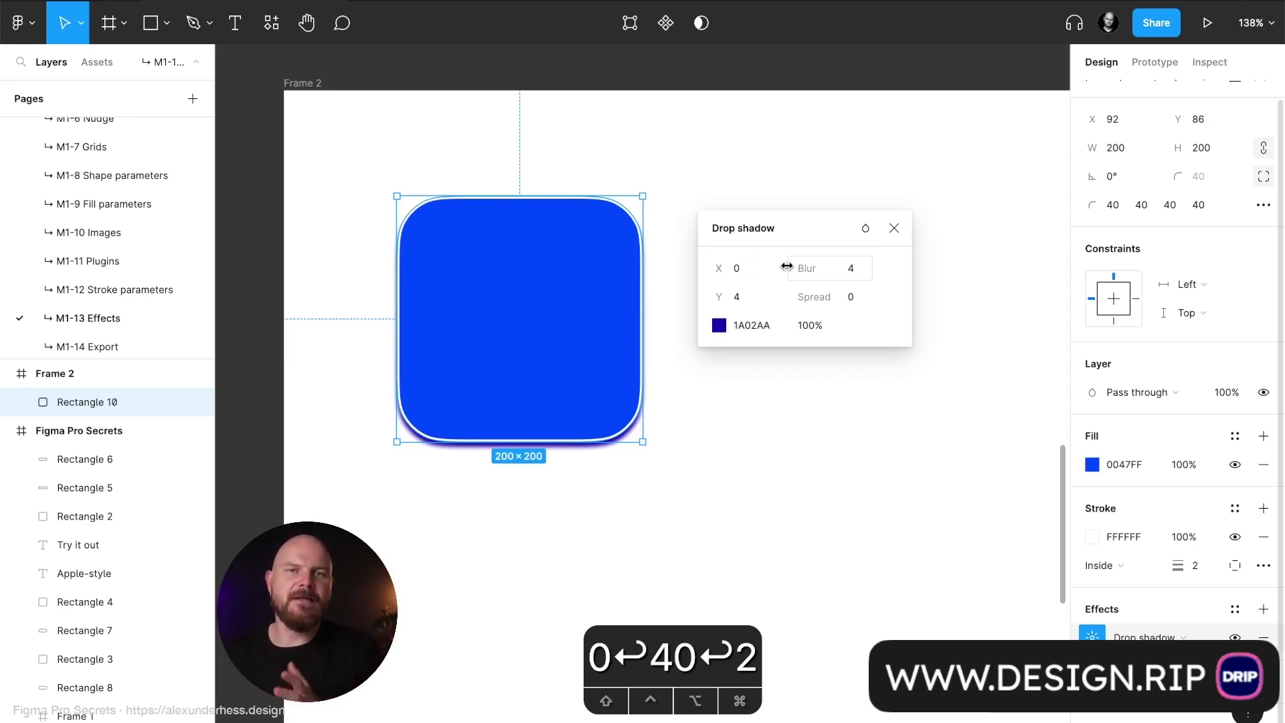
{"action": "left_click", "coordinate": [740, 271]}
{"action": "left_click", "coordinate": [743, 272]}
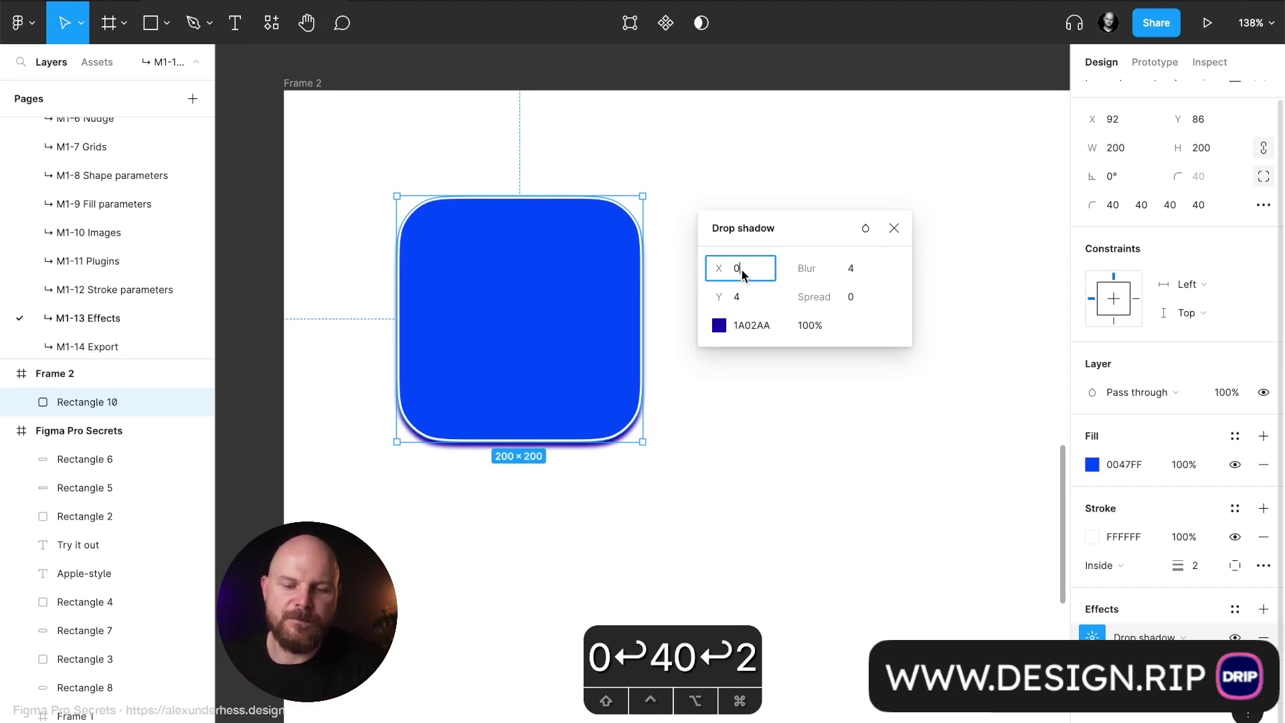
{"action": "type", "text": "-10"}
{"action": "key", "text": "Return"}
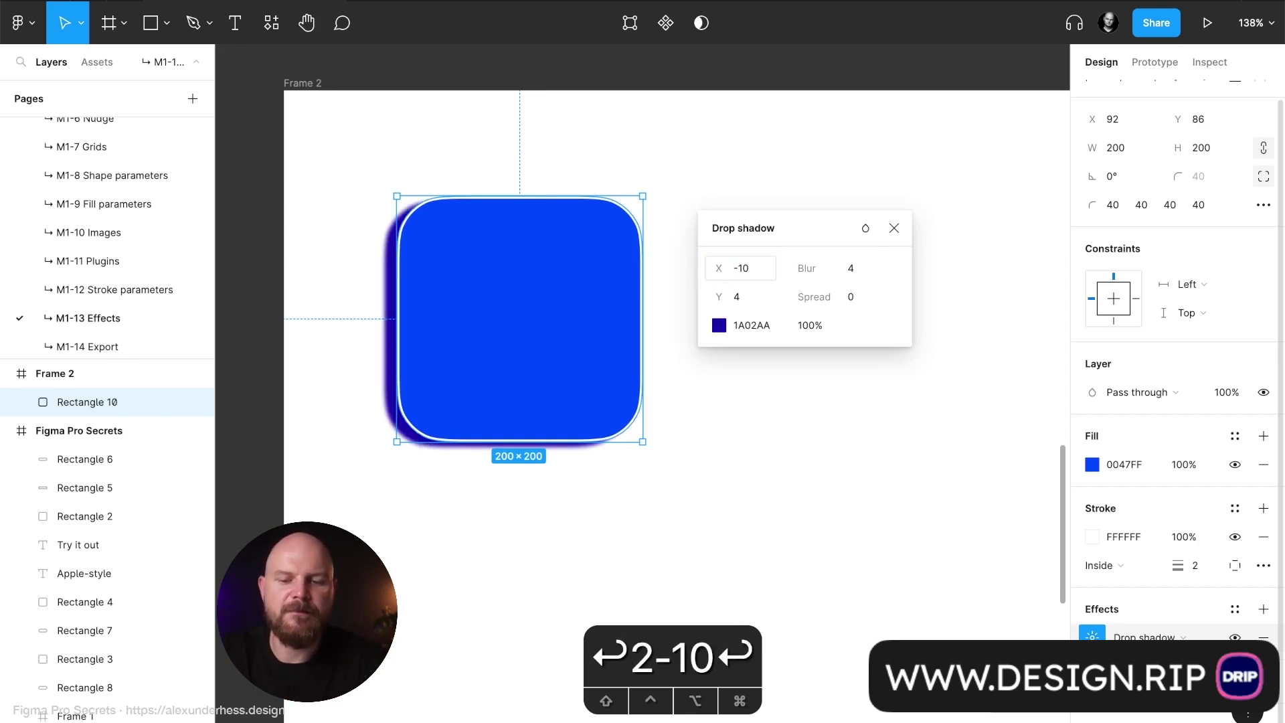
{"action": "left_click", "coordinate": [750, 270]}
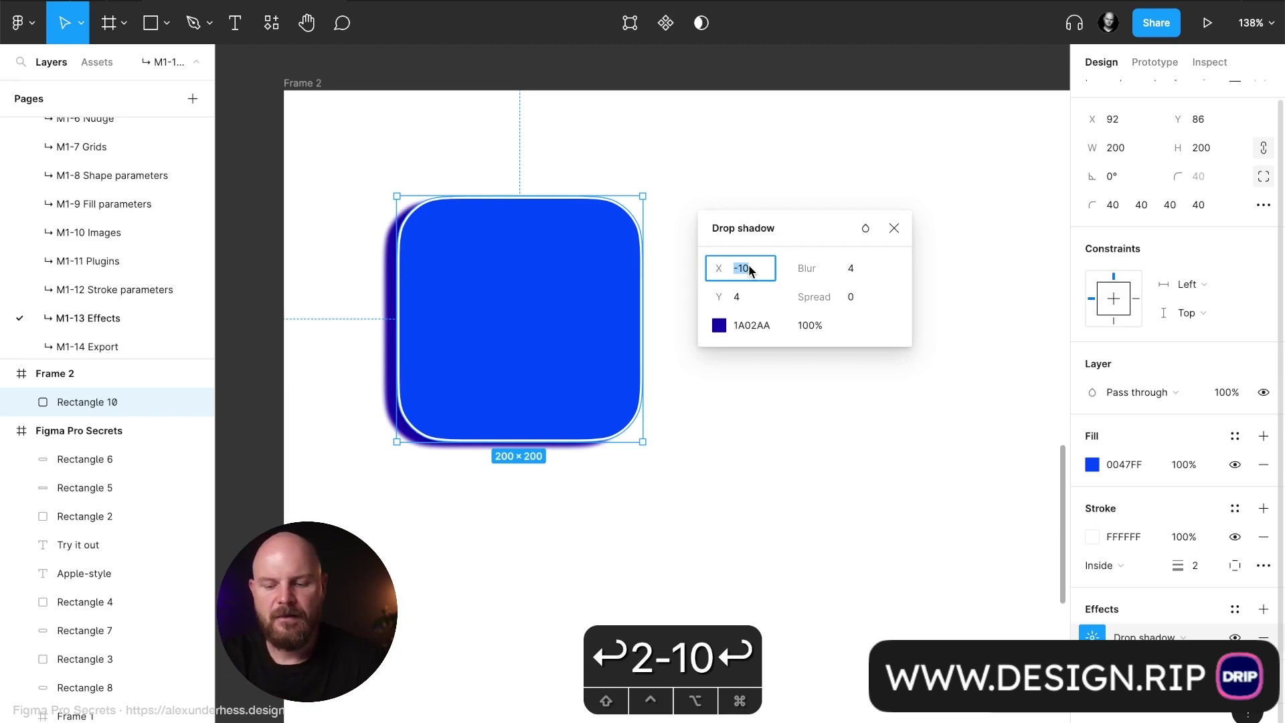
{"action": "type", "text": "10"}
{"action": "key", "text": "Return"}
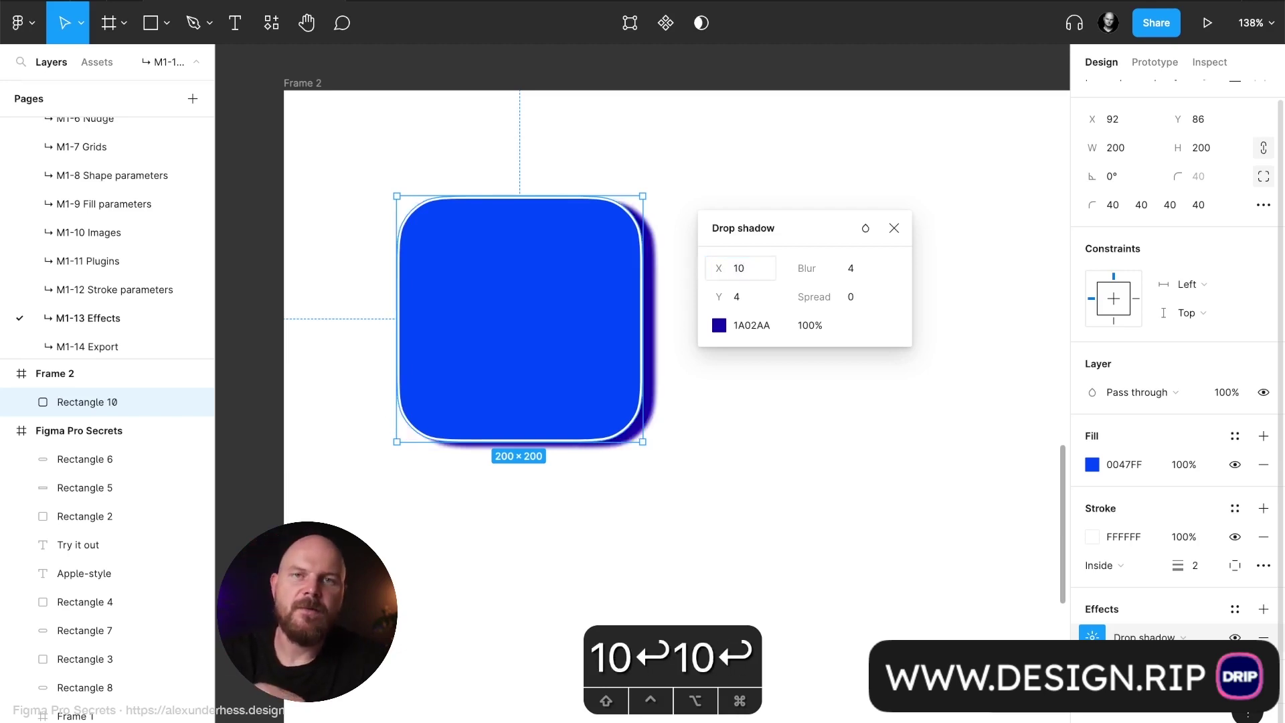
{"action": "left_click", "coordinate": [752, 275]}
{"action": "type", "text": "0"}
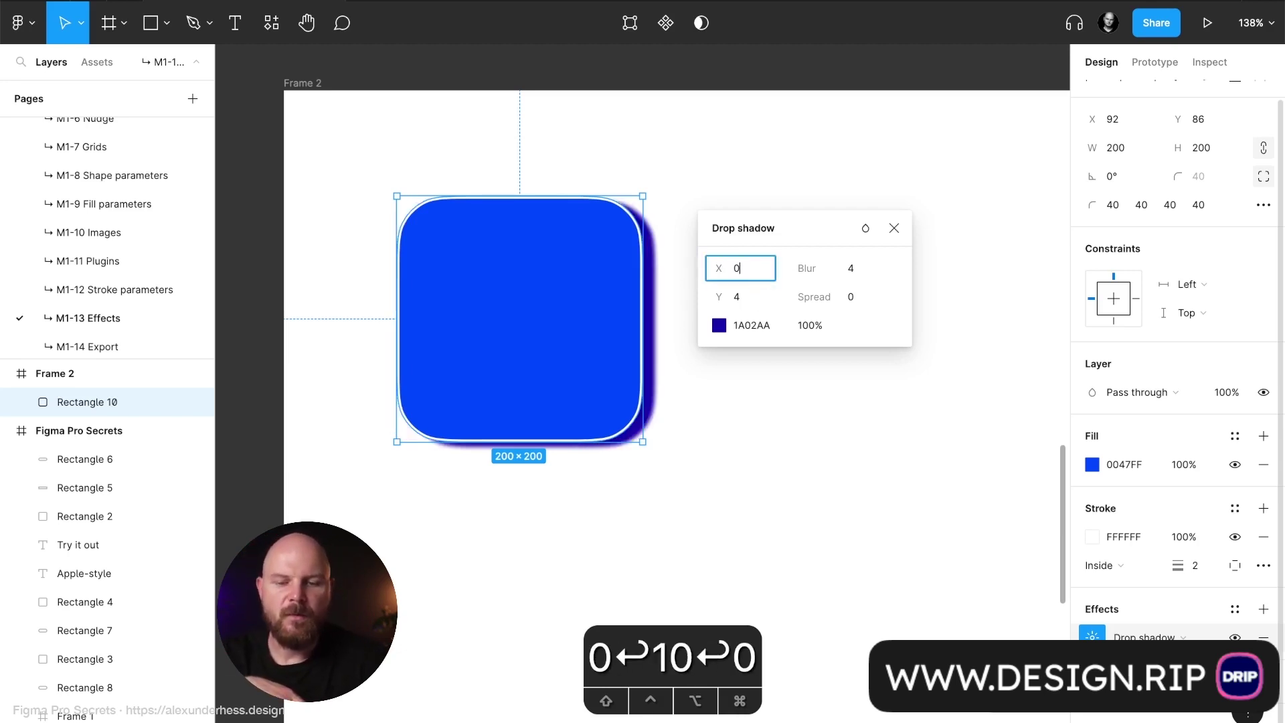
Step: Try Y offsets of 40 and -40 on the drop shadow, and set the Y offset back to 40
{"action": "left_click", "coordinate": [749, 301]}
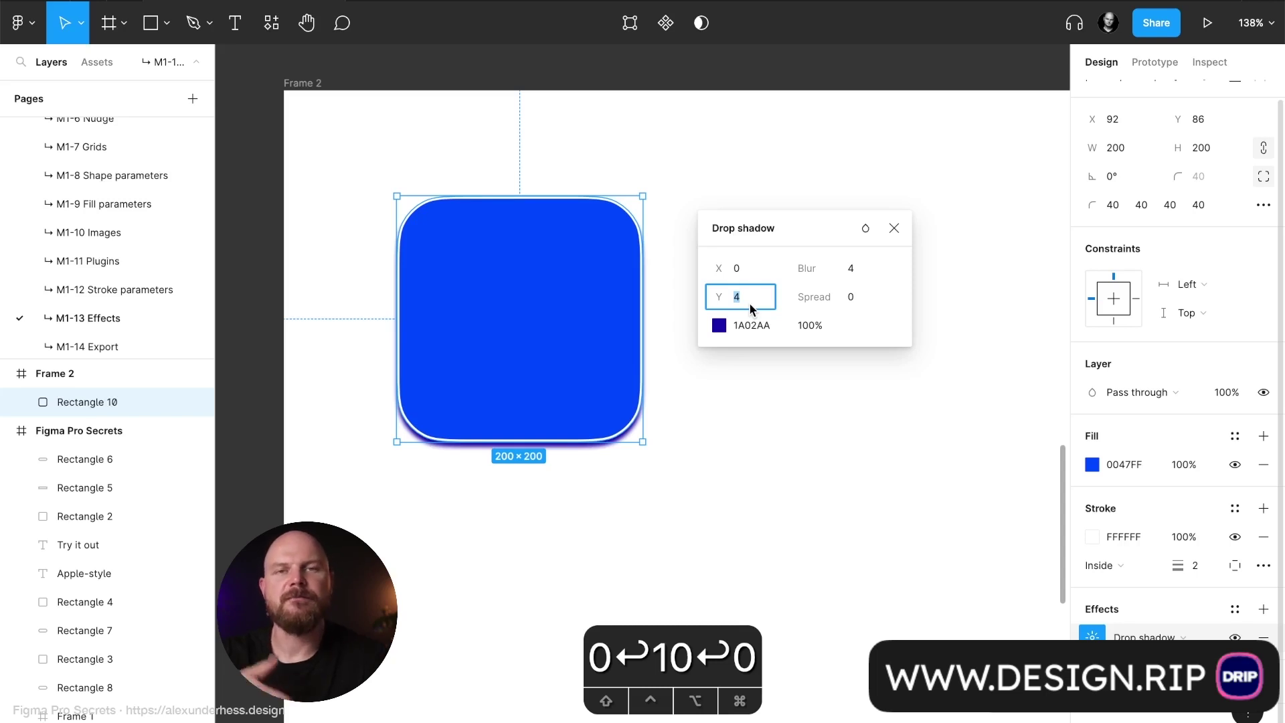
{"action": "type", "text": "40"}
{"action": "key", "text": "Return"}
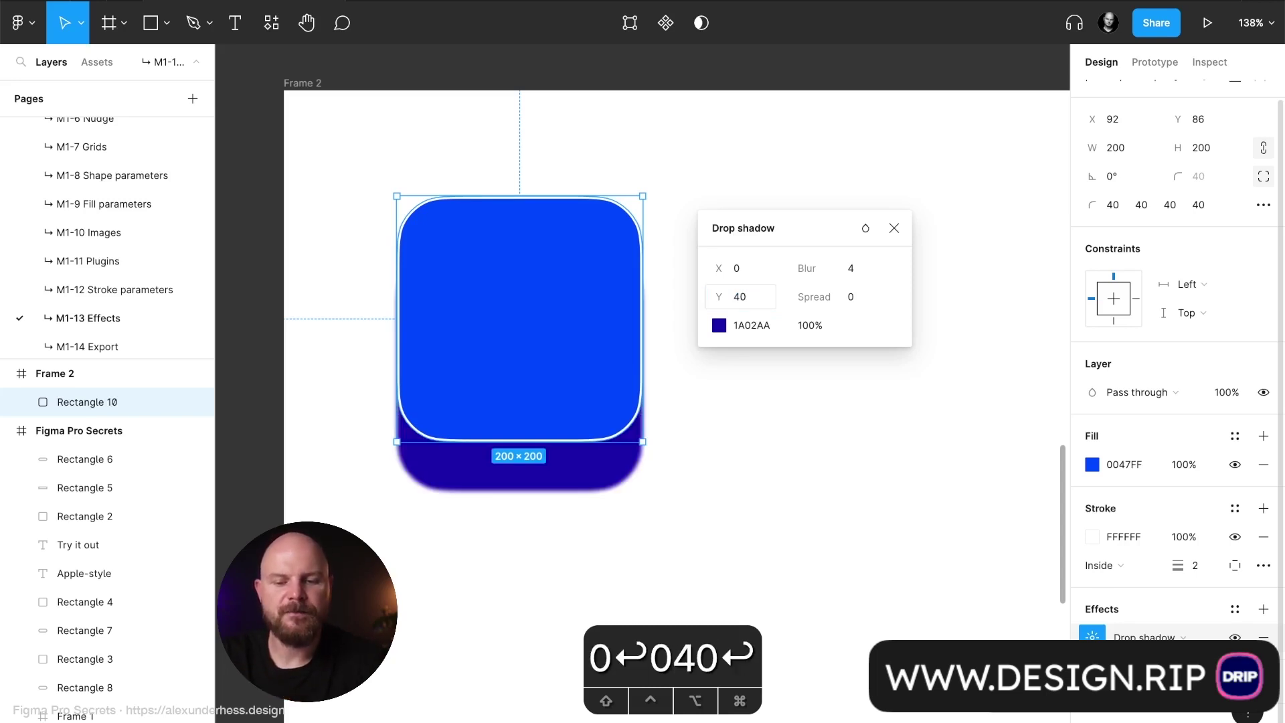
{"action": "type", "text": "-40"}
{"action": "key", "text": "Return"}
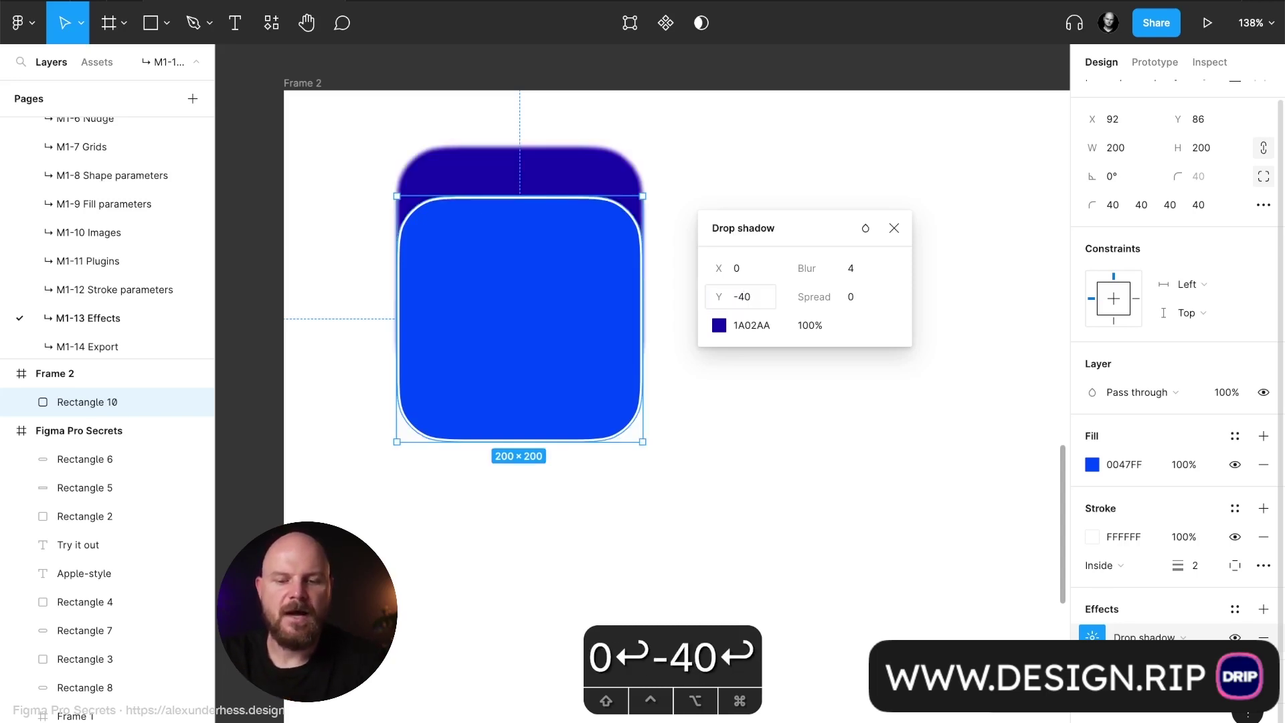
{"action": "left_click", "coordinate": [753, 299]}
{"action": "type", "text": "40"}
{"action": "key", "text": "Return"}
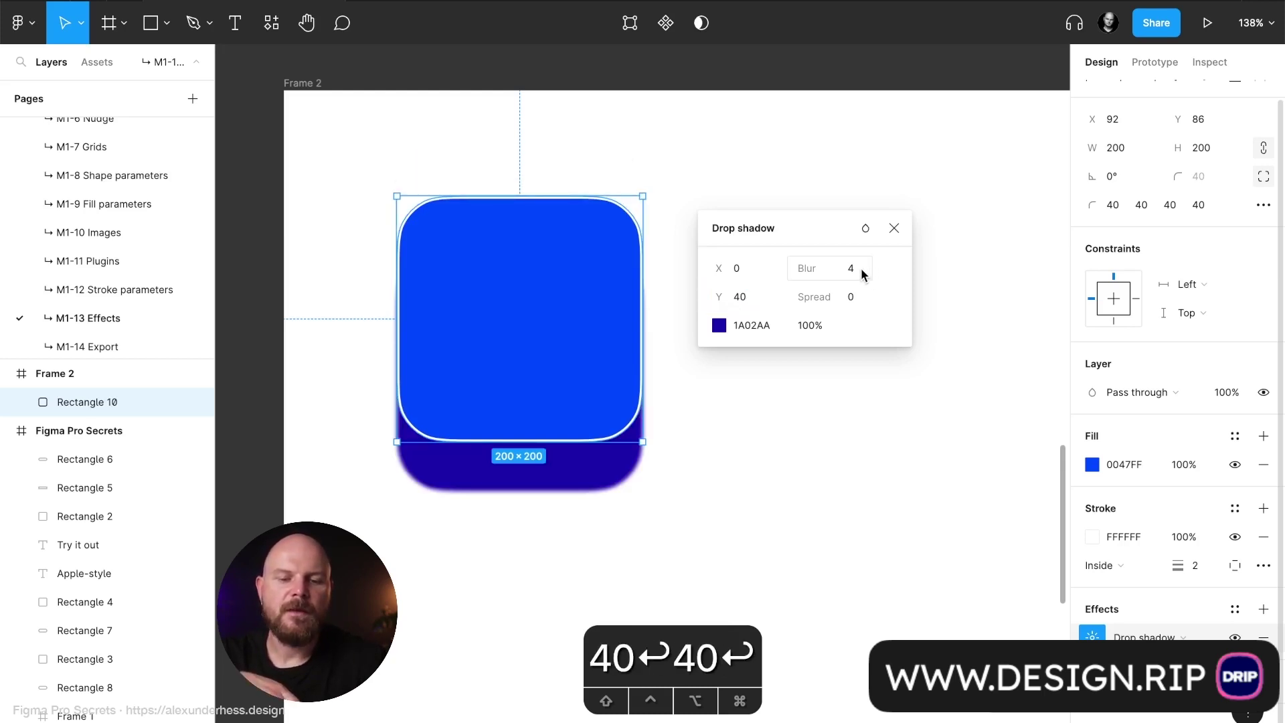
Step: Reduce the drop shadow's blur to 0 and inspect its edge up close
{"action": "left_click", "coordinate": [860, 268]}
{"action": "left_click_drag", "start_coordinate": [803, 268], "coordinate": [678, 275]}
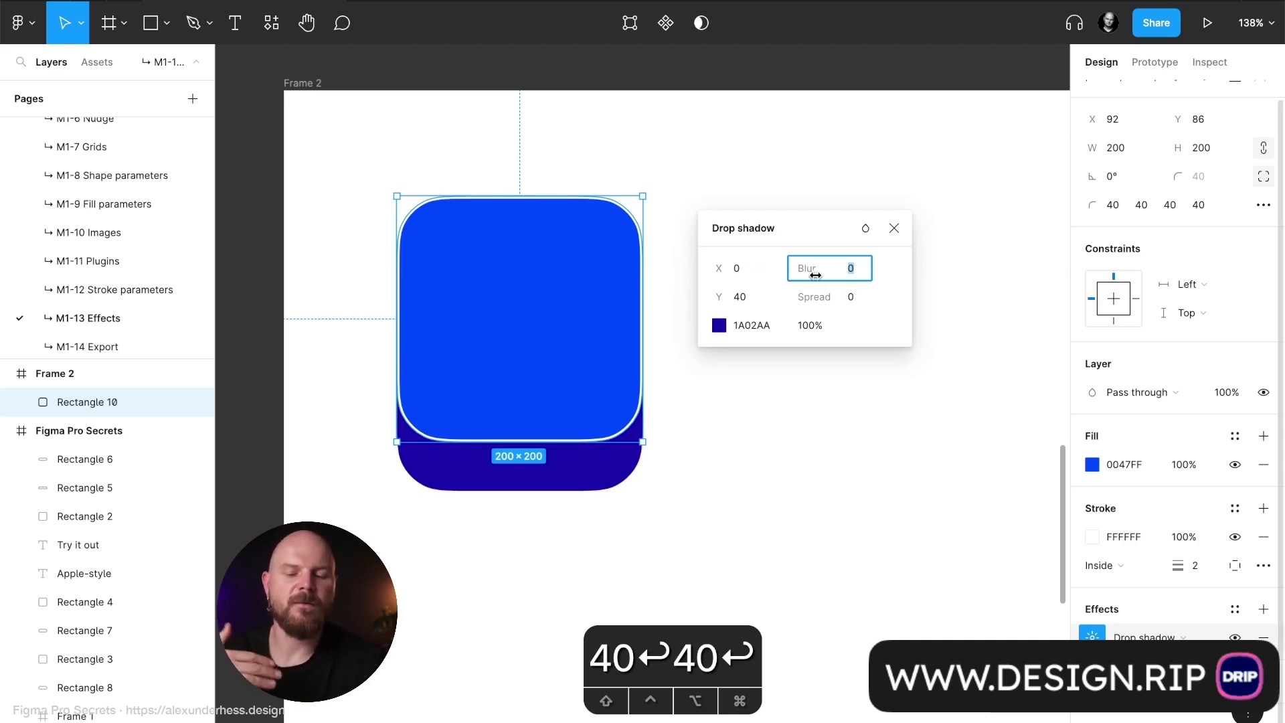
{"action": "scroll", "coordinate": [647, 470], "scroll_direction": "up", "scroll_amount": 5, "text": "ctrl"}
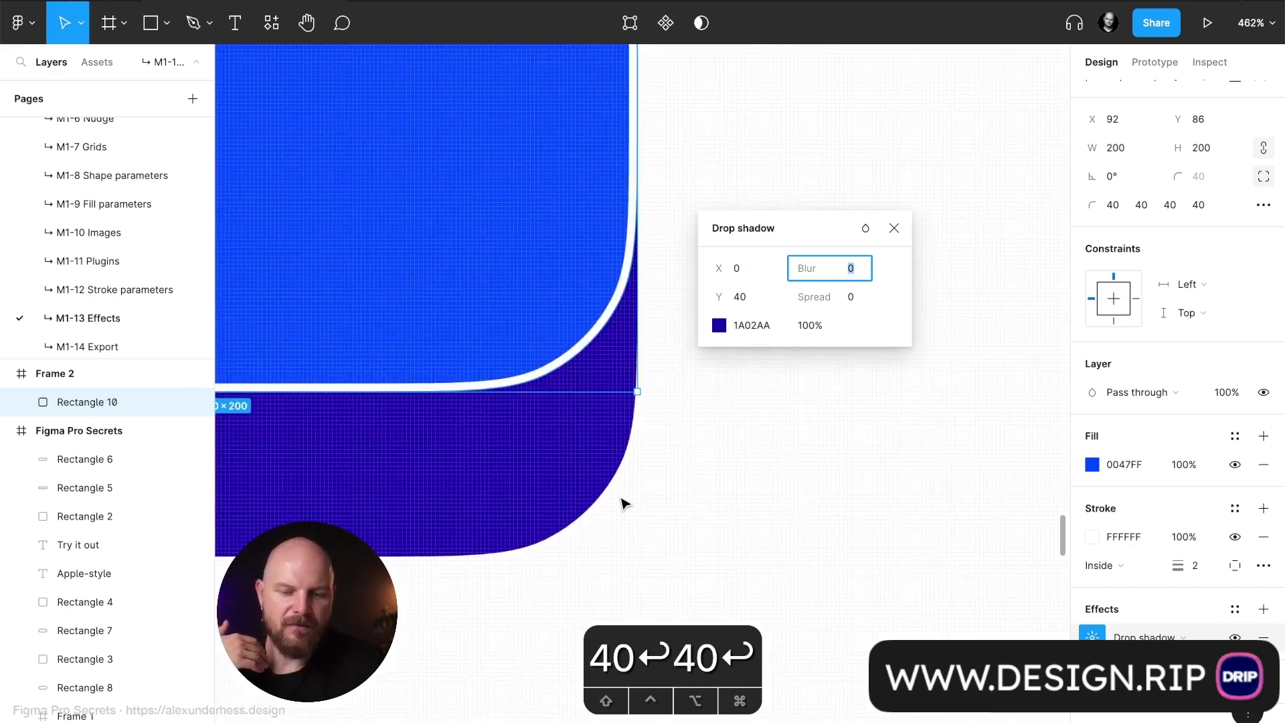
{"action": "scroll", "coordinate": [721, 443], "scroll_direction": "down", "scroll_amount": 5, "text": "ctrl"}
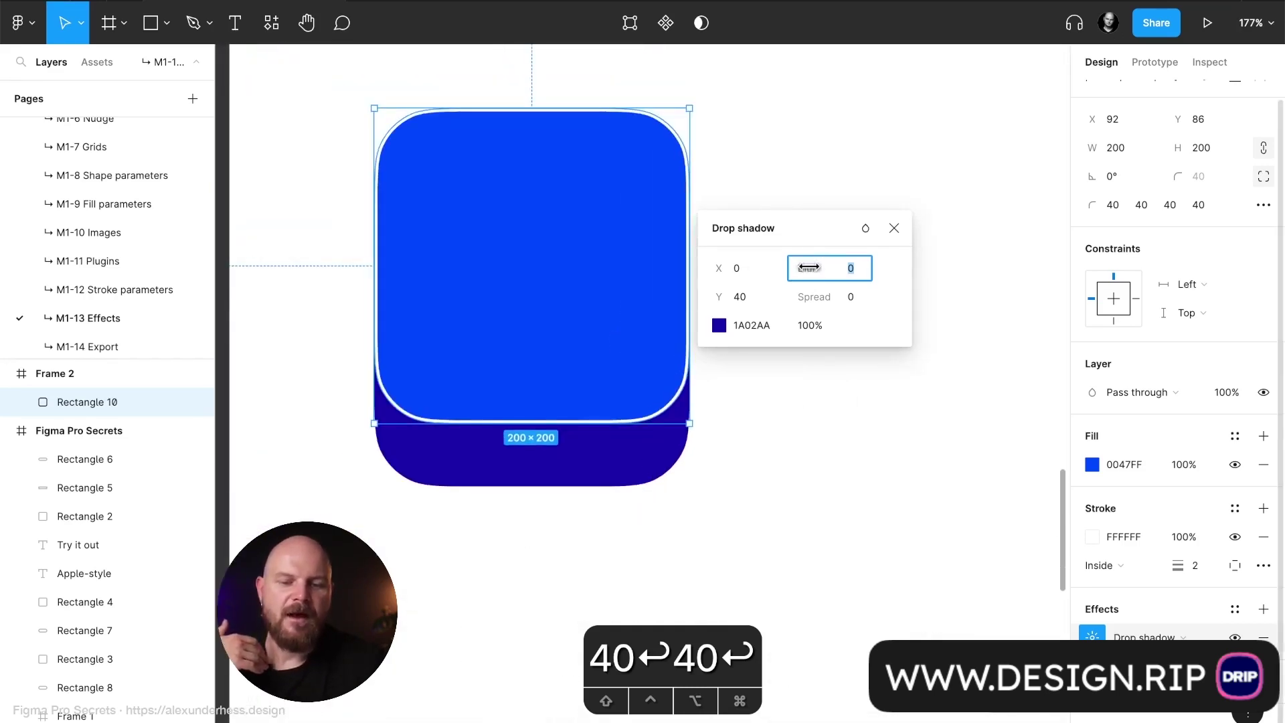
Step: Increase the drop shadow's blur to 40
{"action": "left_click_drag", "start_coordinate": [808, 268], "coordinate": [1152, 259]}
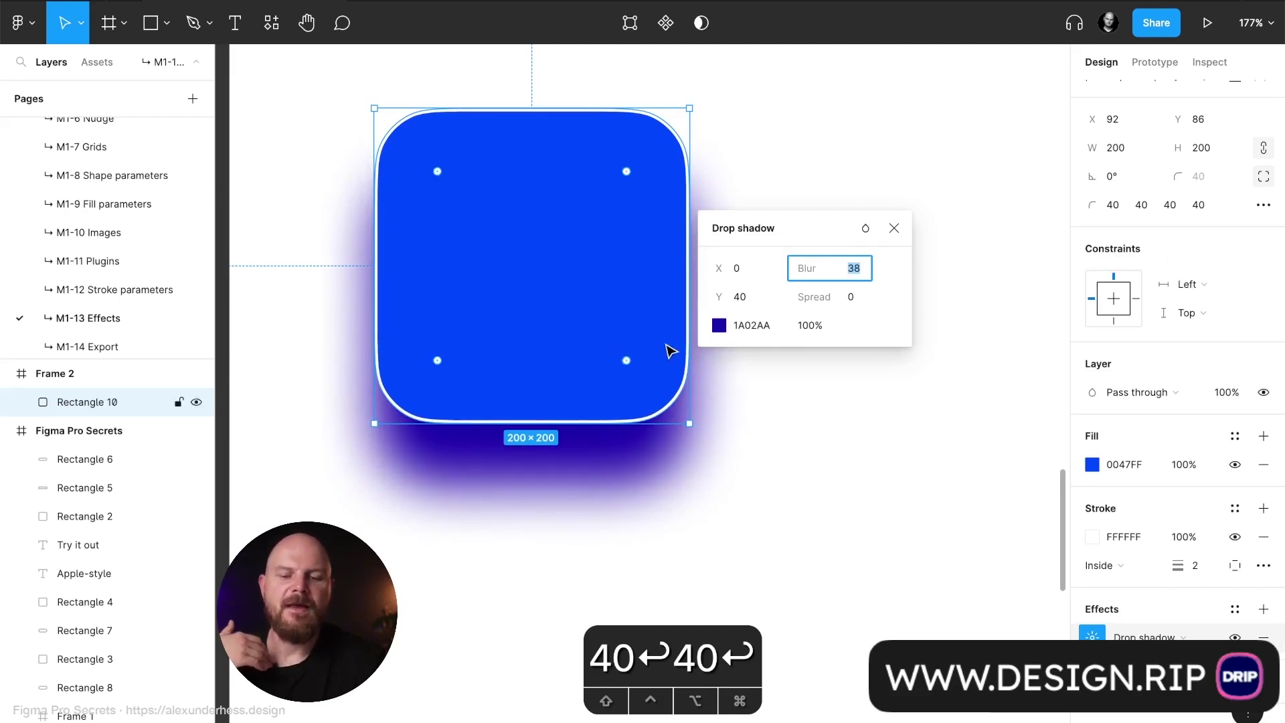
{"action": "type", "text": "40"}
{"action": "key", "text": "Return"}
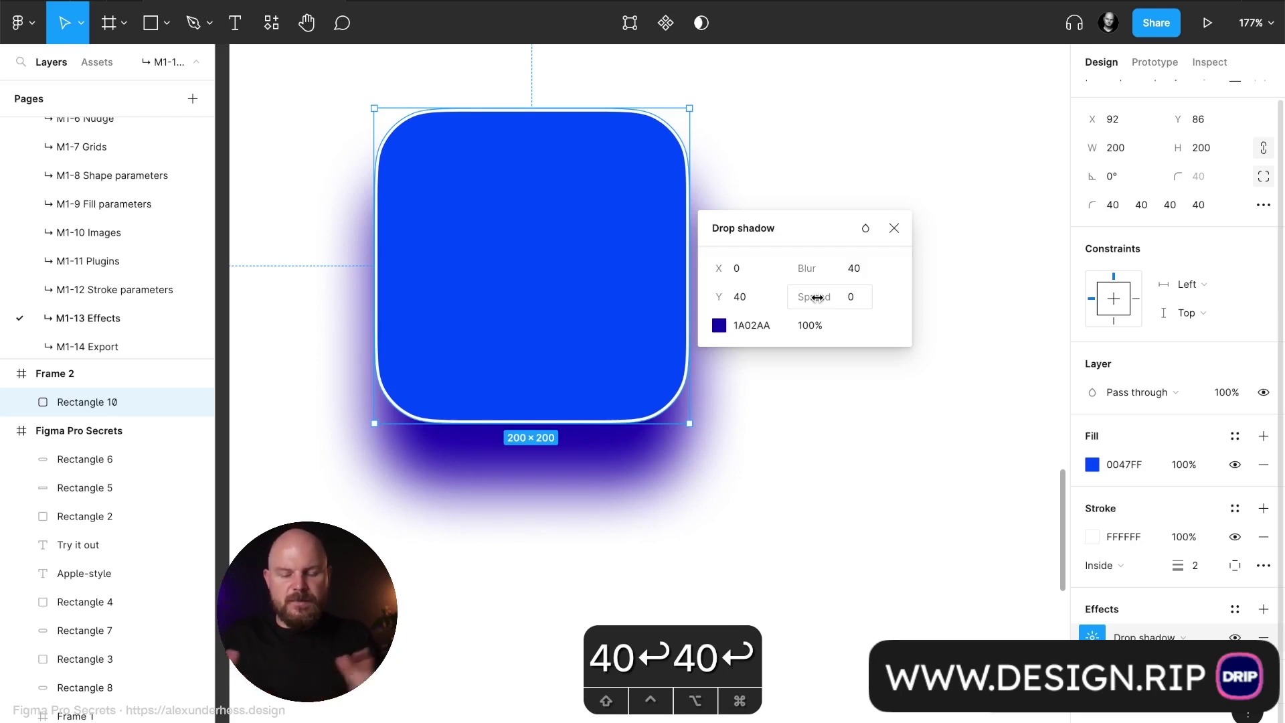
Step: Try a spread of -13 on the drop shadow and reset the spread to 0
{"action": "left_click_drag", "start_coordinate": [817, 297], "coordinate": [766, 298]}
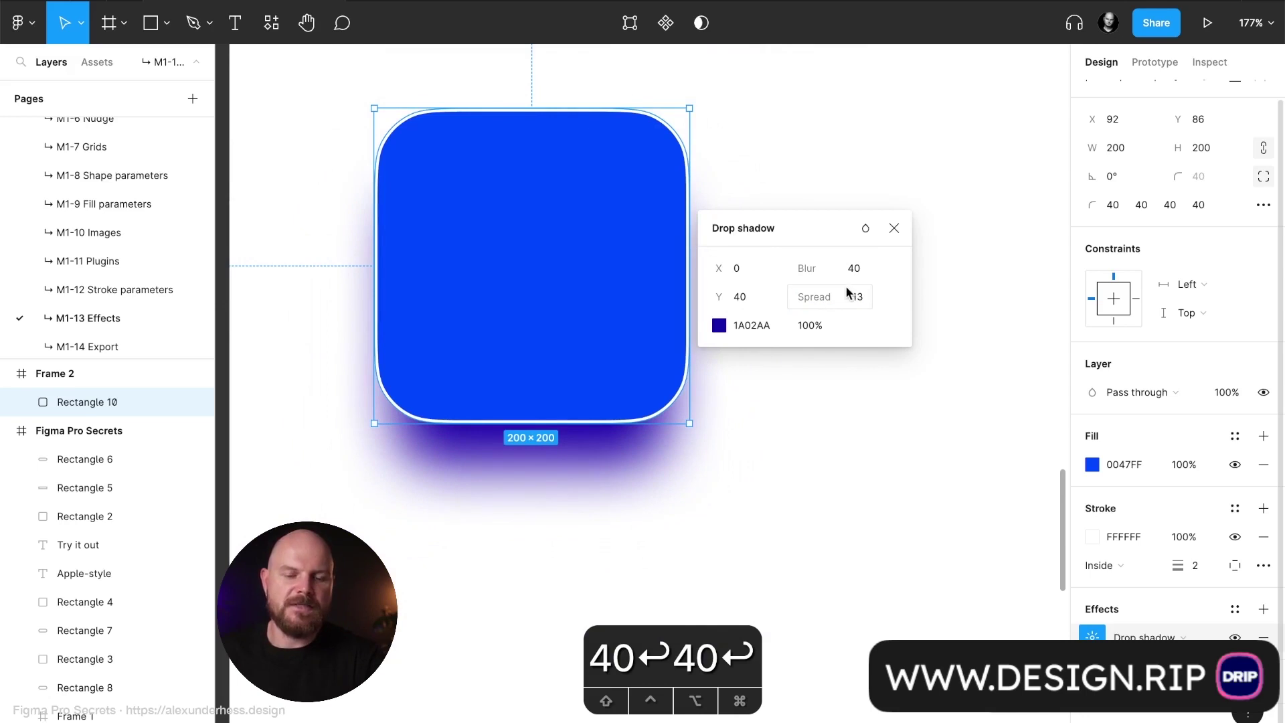
{"action": "left_click", "coordinate": [859, 303]}
{"action": "type", "text": "0"}
{"action": "key", "text": "Return"}
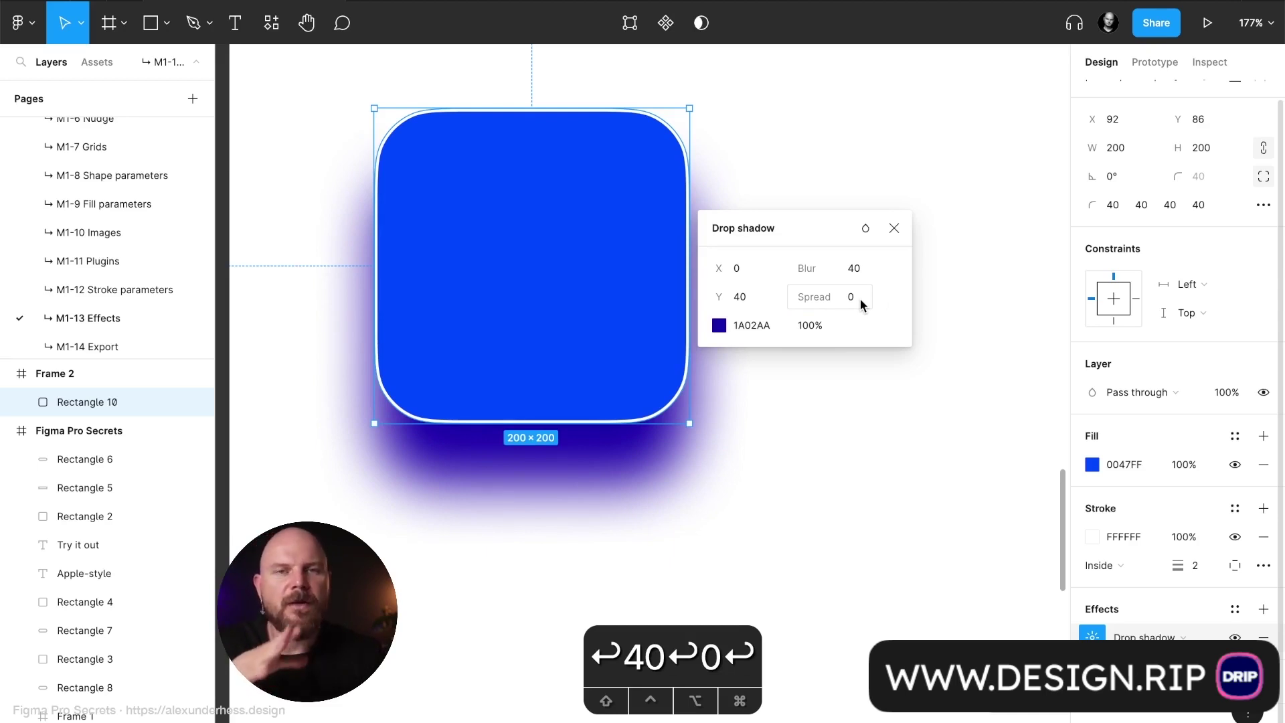
Step: Set the drop shadow's spread to -33, its offsets to X 45 and Y 50, and its blur to 15
{"action": "left_click_drag", "start_coordinate": [812, 303], "coordinate": [716, 296]}
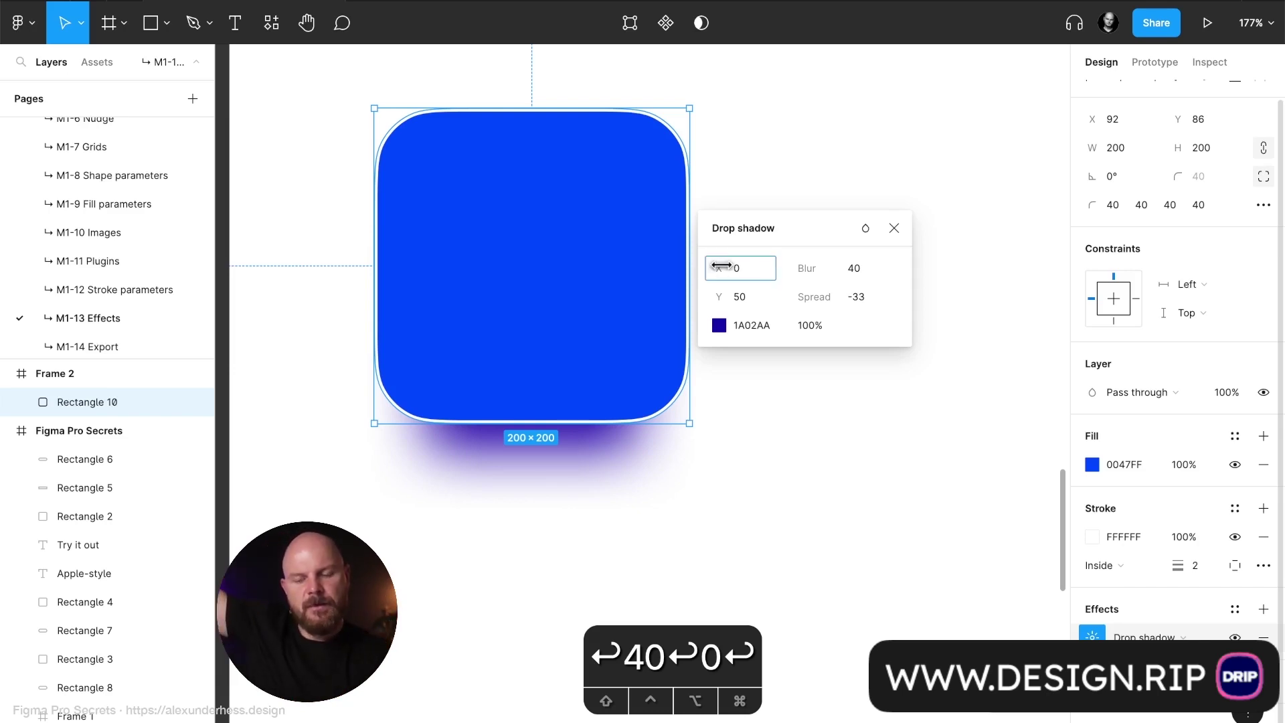
{"action": "mouse_move", "coordinate": [718, 268]}
{"action": "left_mouse_down"}
{"action": "mouse_move", "coordinate": [823, 266]}
{"action": "mouse_move", "coordinate": [719, 266]}
{"action": "left_mouse_up"}
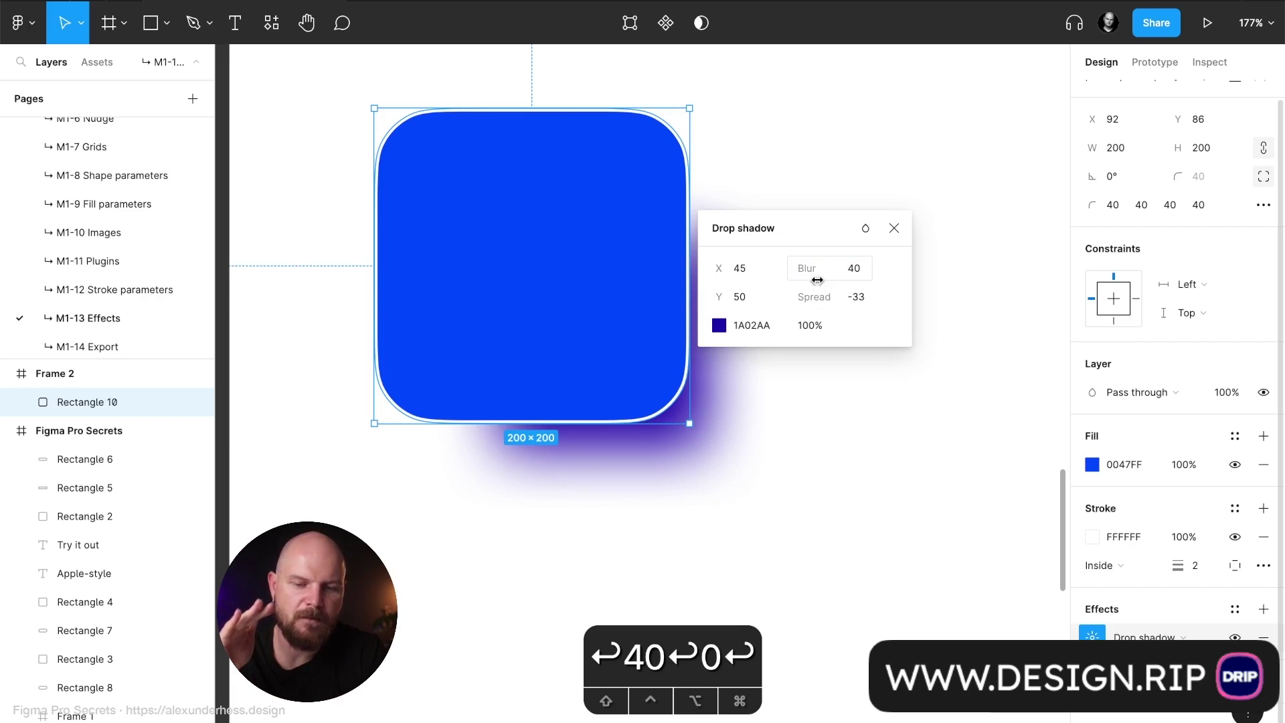
{"action": "left_click_drag", "start_coordinate": [810, 273], "coordinate": [379, 269]}
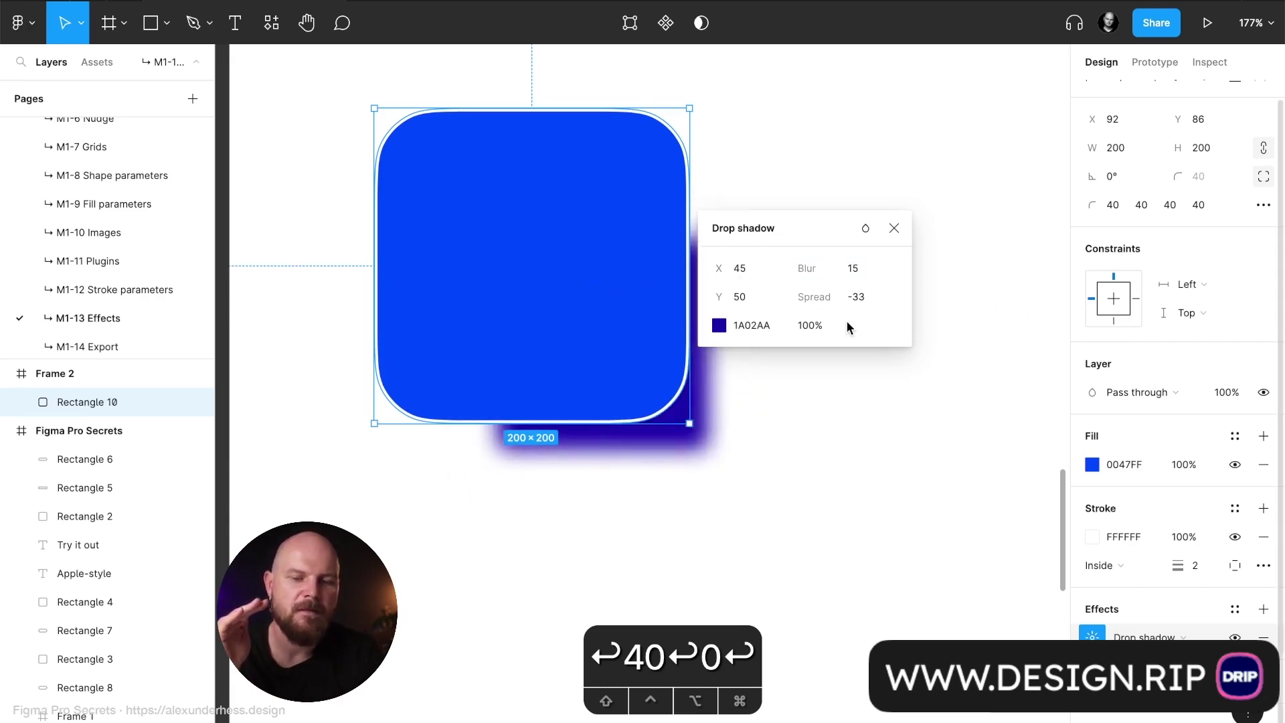
Step: Try spreads of 5 and 24 on the drop shadow, and set both its blur and spread to 0
{"action": "mouse_move", "coordinate": [815, 297]}
{"action": "left_mouse_down"}
{"action": "mouse_move", "coordinate": [938, 298]}
{"action": "mouse_move", "coordinate": [866, 318]}
{"action": "mouse_move", "coordinate": [800, 301]}
{"action": "left_mouse_up"}
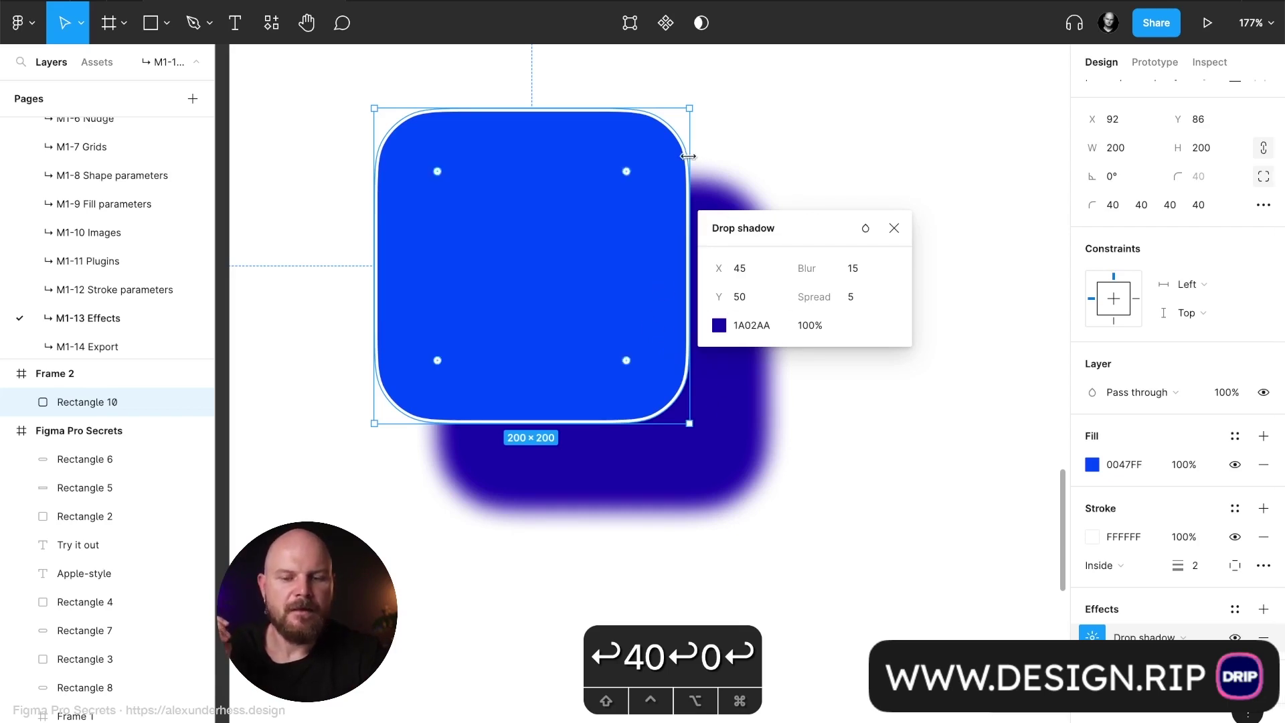
{"action": "left_click_drag", "start_coordinate": [811, 296], "coordinate": [482, 286]}
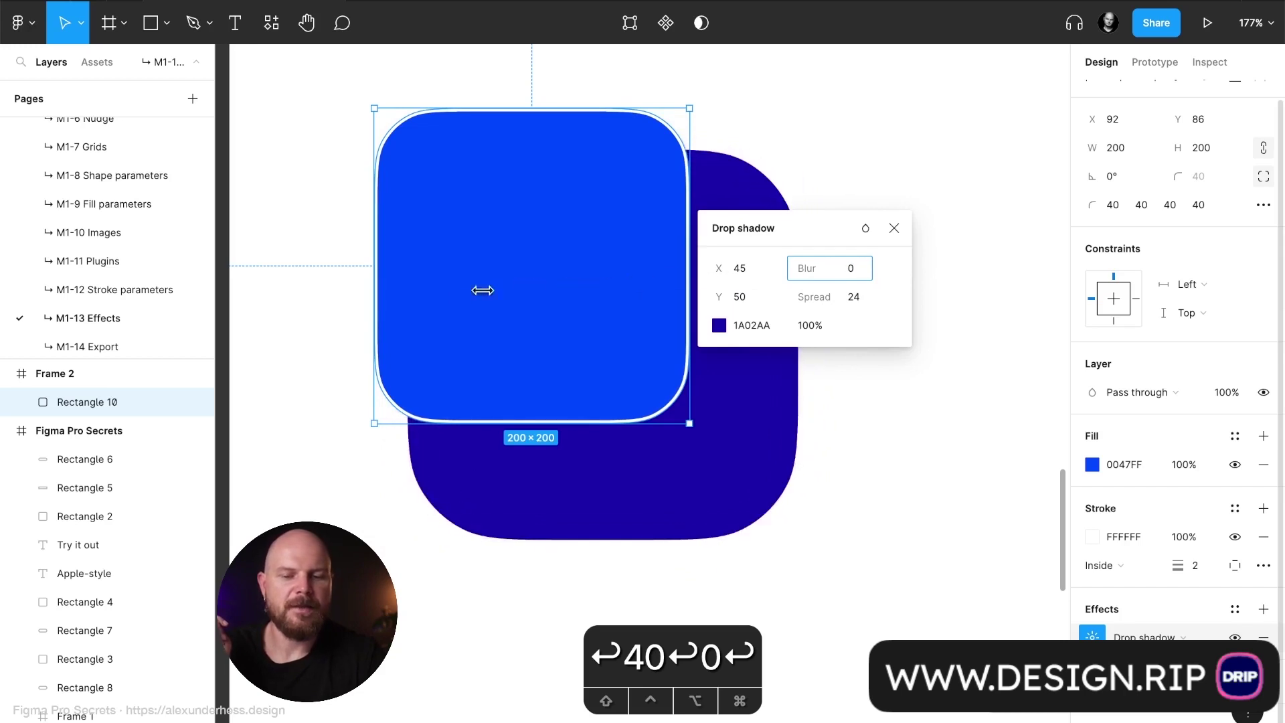
{"action": "left_click", "coordinate": [820, 298]}
{"action": "type", "text": "0"}
{"action": "key", "text": "Return"}
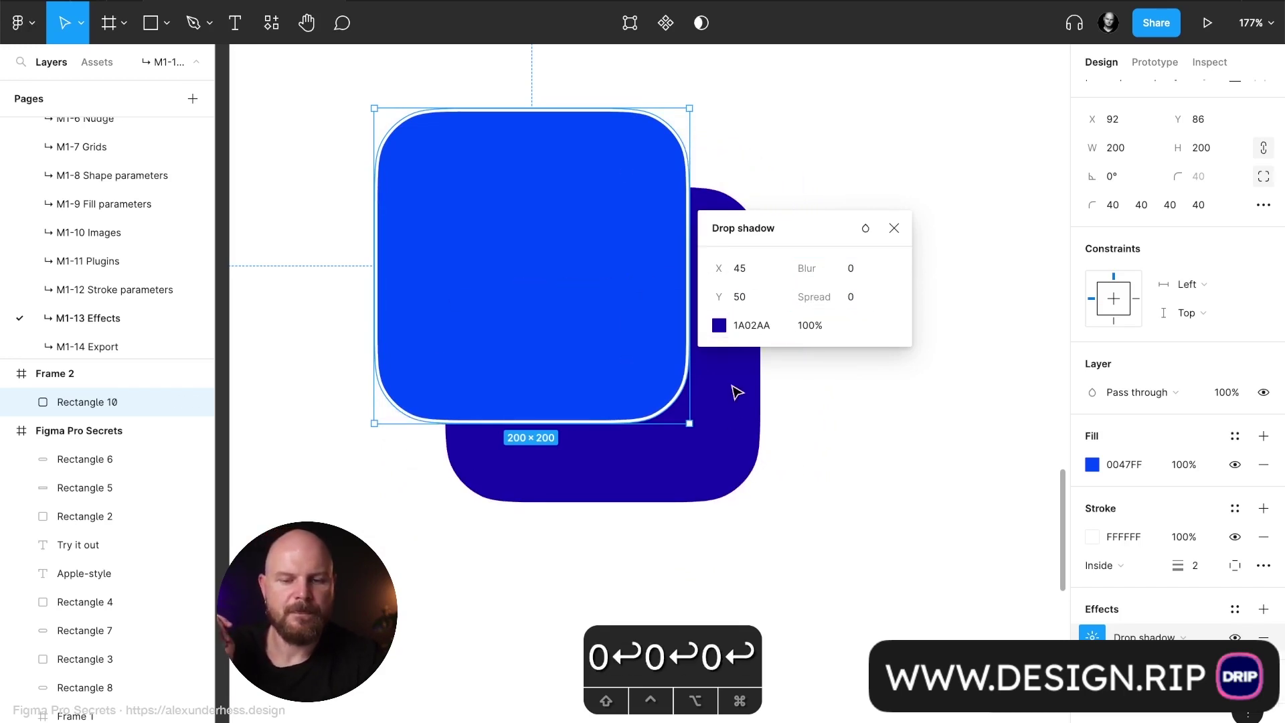
Step: Try an X offset of 2 on the hard-edged shadow, and set both its X and Y offsets to 4
{"action": "left_click", "coordinate": [753, 266]}
{"action": "type", "text": "2"}
{"action": "key", "text": "Tab"}
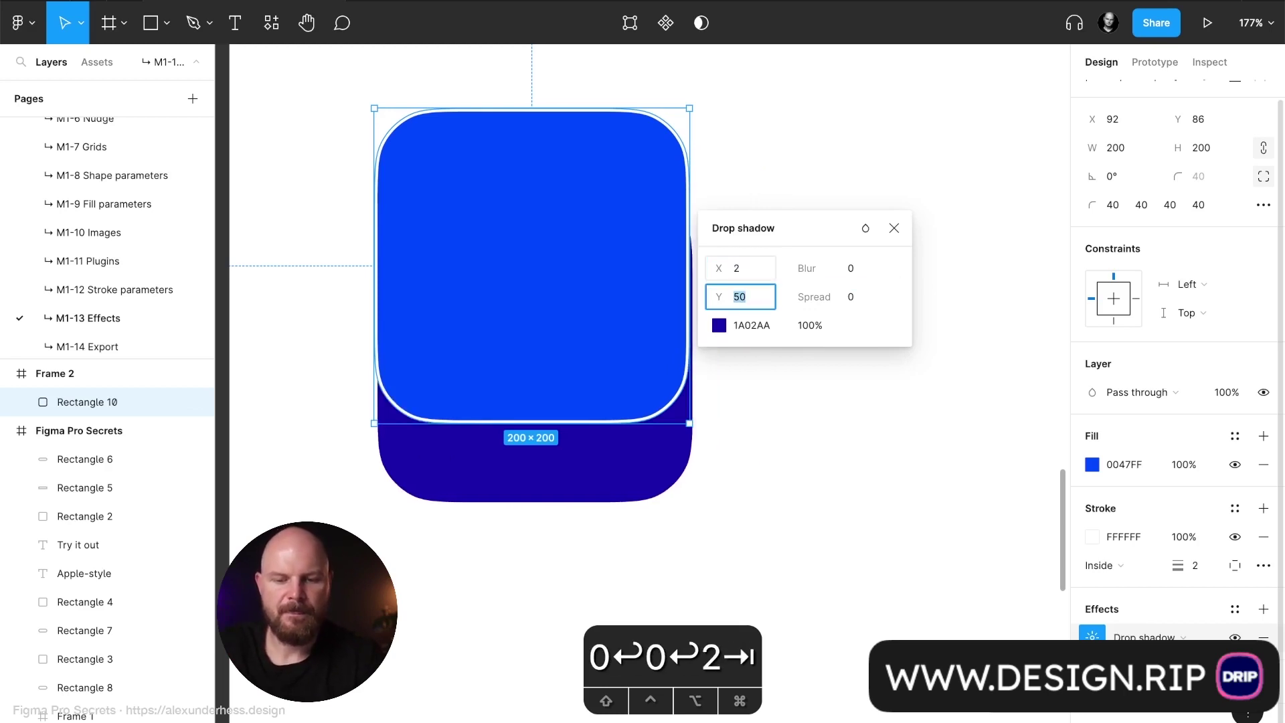
{"action": "type", "text": "4"}
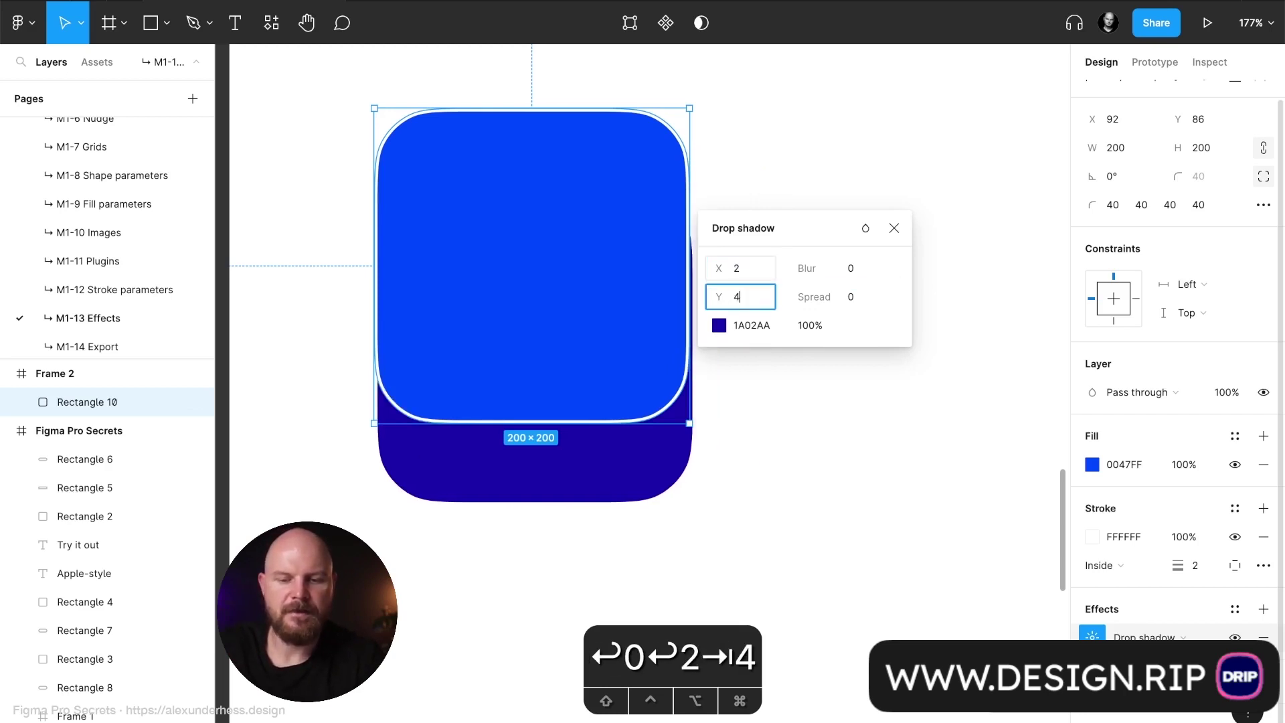
{"action": "left_click", "coordinate": [749, 268]}
{"action": "type", "text": "4"}
{"action": "key", "text": "Return"}
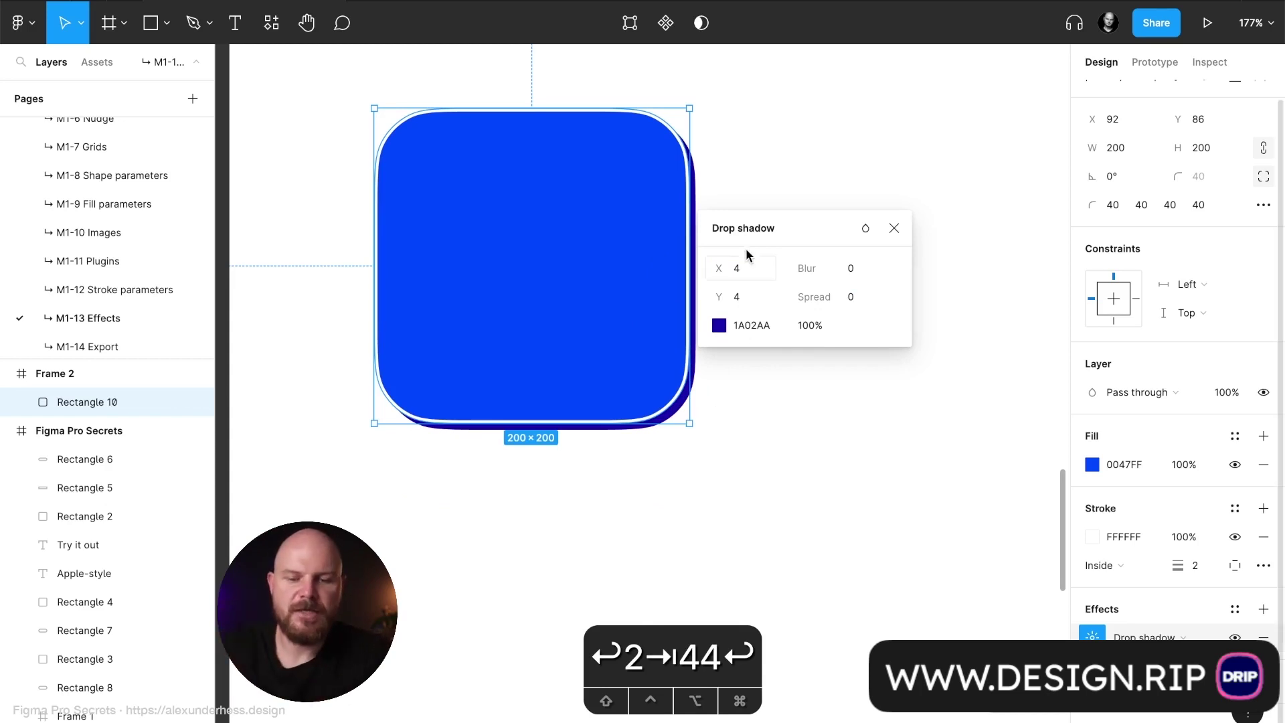
Step: Set the drop shadow's X and Y offsets to 2 each
{"action": "left_click", "coordinate": [755, 267]}
{"action": "type", "text": "2"}
{"action": "left_click", "coordinate": [751, 294]}
{"action": "type", "text": "2"}
{"action": "key", "text": "Return"}
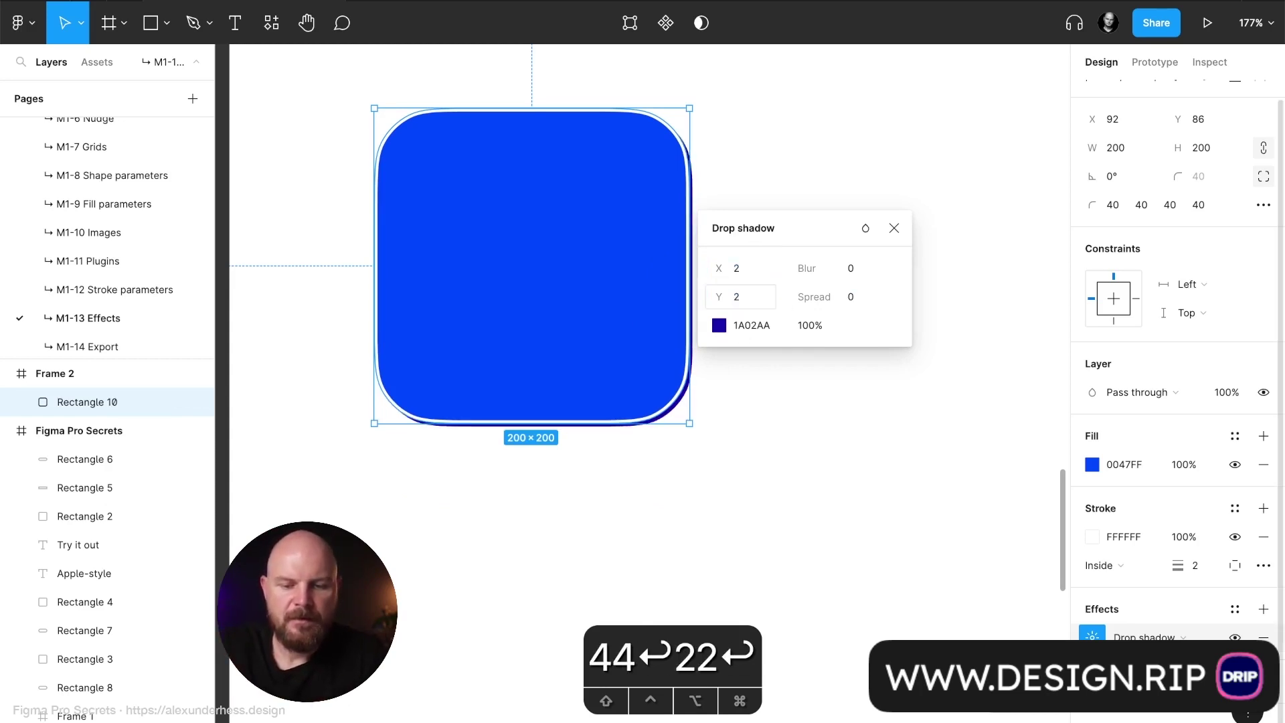
Step: Hide the blue square's white stroke, view the square unselected, and reselect it
{"action": "left_click", "coordinate": [1234, 537]}
{"action": "left_click", "coordinate": [845, 171]}
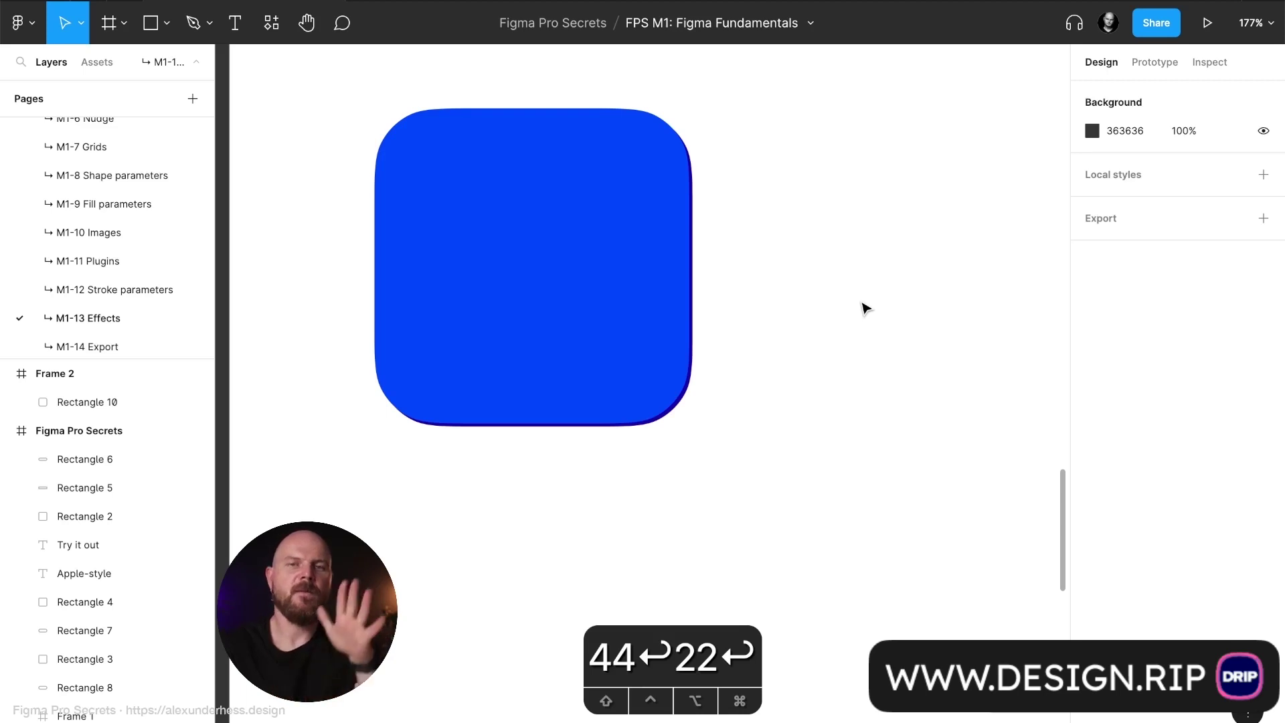
{"action": "left_click", "coordinate": [686, 315]}
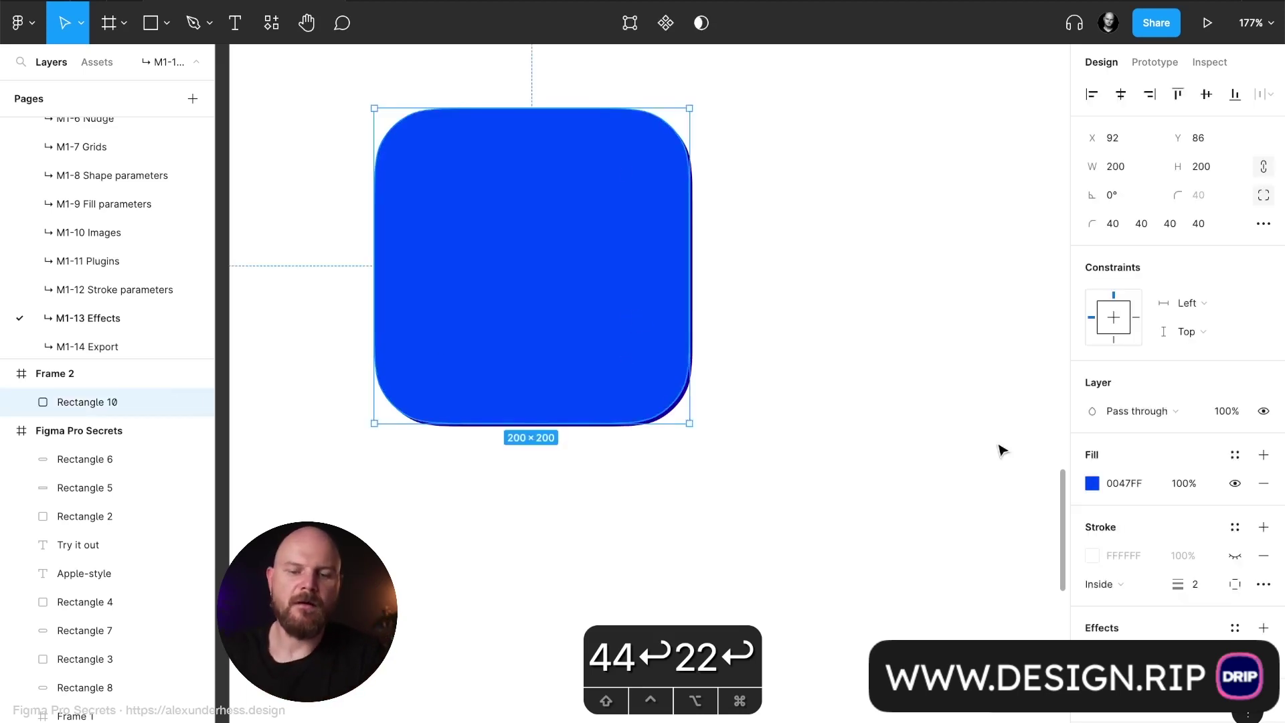
Step: Change the rounded square's fill to white FFFFFF and view the shape unselected
{"action": "left_click", "coordinate": [1091, 483]}
{"action": "left_click_drag", "start_coordinate": [923, 378], "coordinate": [740, 212]}
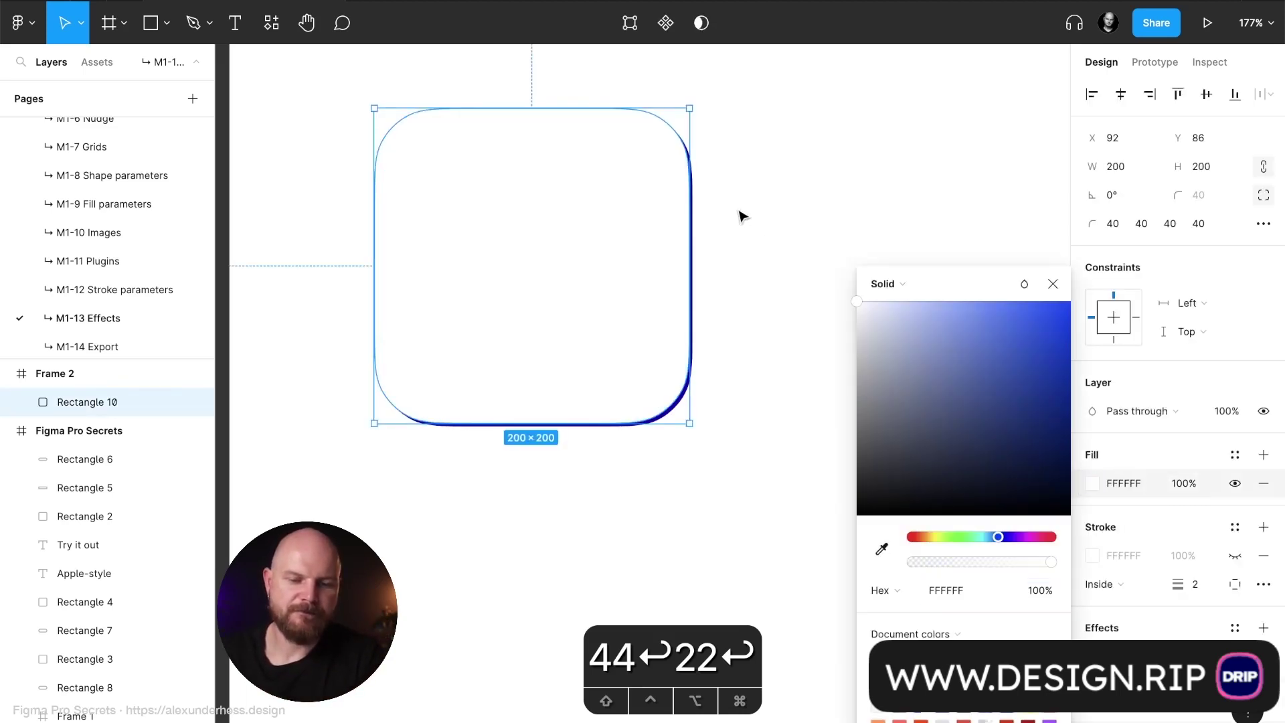
{"action": "left_click", "coordinate": [1052, 283]}
{"action": "left_click", "coordinate": [968, 288]}
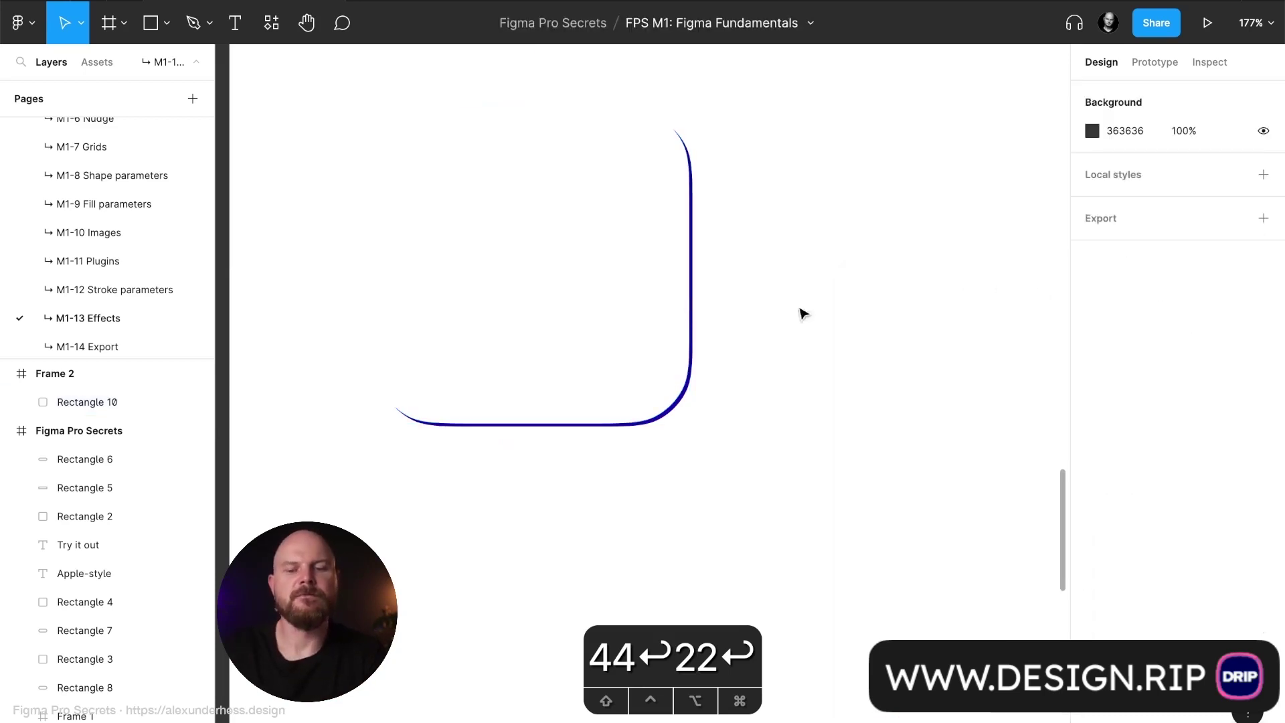
{"action": "left_click", "coordinate": [688, 315]}
{"action": "left_click", "coordinate": [878, 349]}
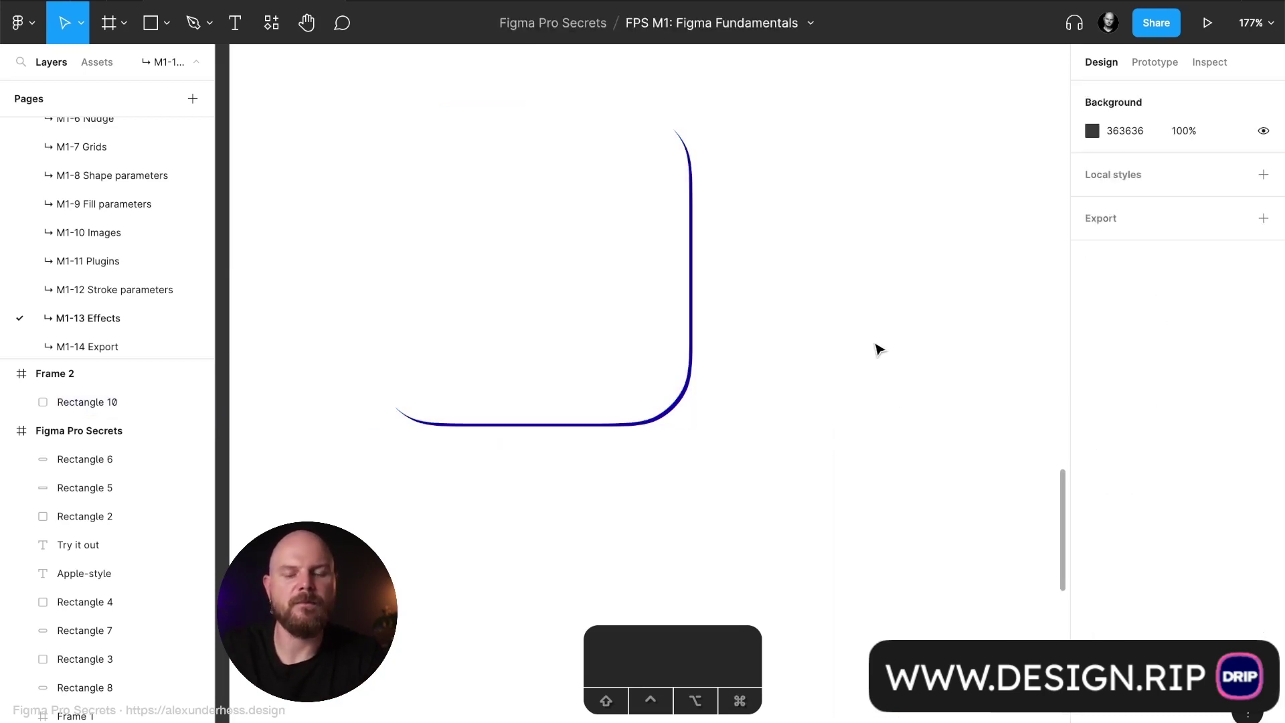
Step: Change the white square's drop shadow to grey 6B6B6B at 15% opacity and view it unselected
{"action": "left_click", "coordinate": [643, 388]}
{"action": "left_click", "coordinate": [1091, 655]}
{"action": "left_click", "coordinate": [879, 713]}
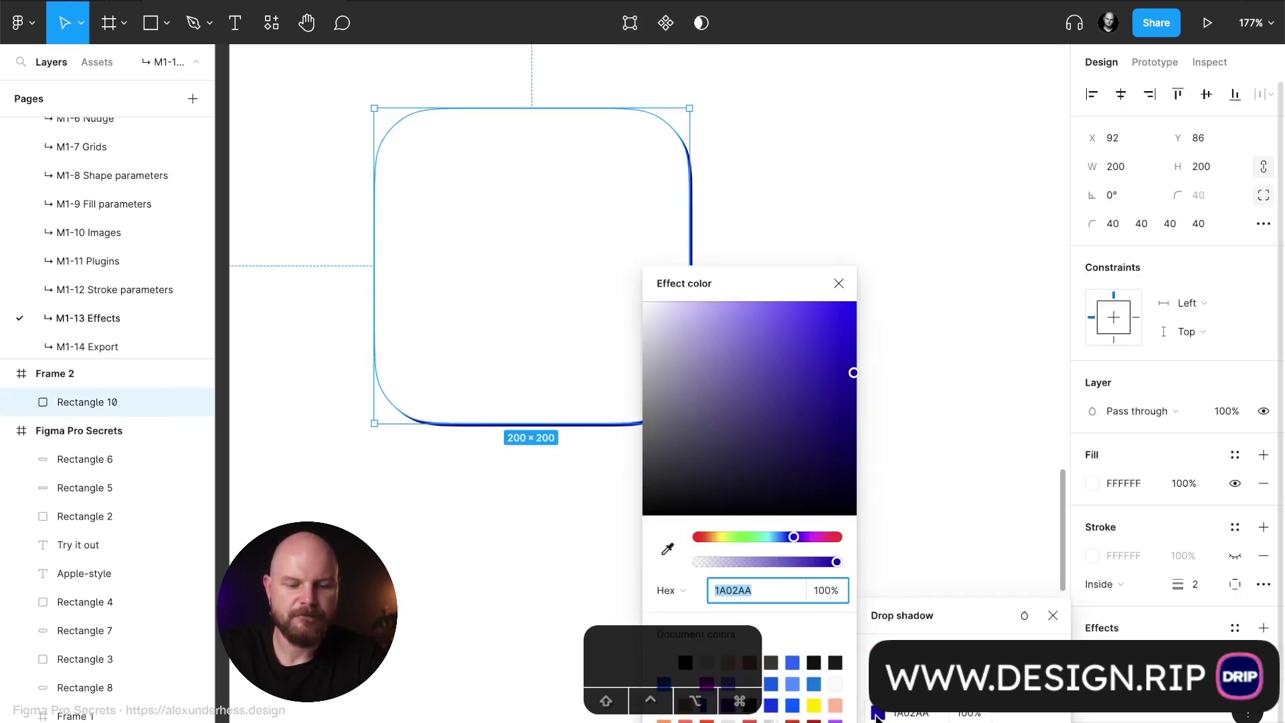
{"action": "left_click_drag", "start_coordinate": [784, 466], "coordinate": [642, 425]}
{"action": "left_click_drag", "start_coordinate": [719, 561], "coordinate": [722, 565]}
{"action": "left_click", "coordinate": [840, 284]}
{"action": "left_click", "coordinate": [849, 301]}
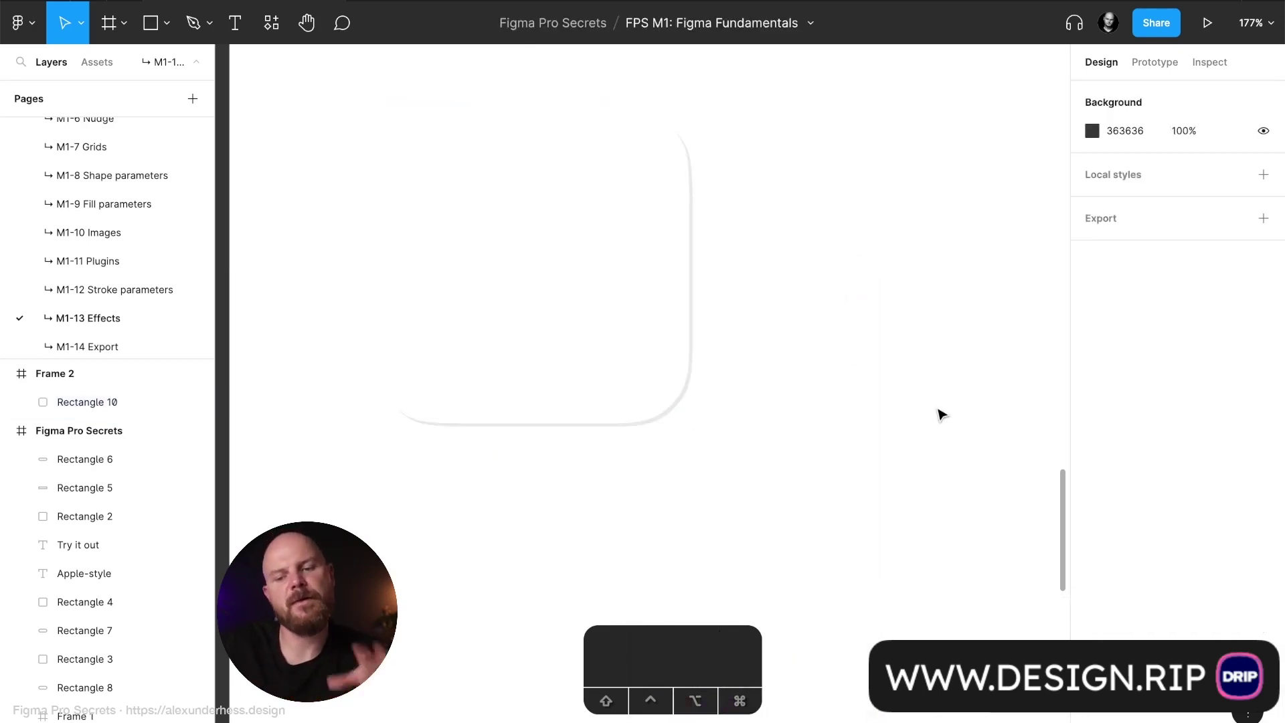
Step: Try much larger X and Y offsets with a slight blur on the white square's drop shadow
{"action": "left_click", "coordinate": [667, 349]}
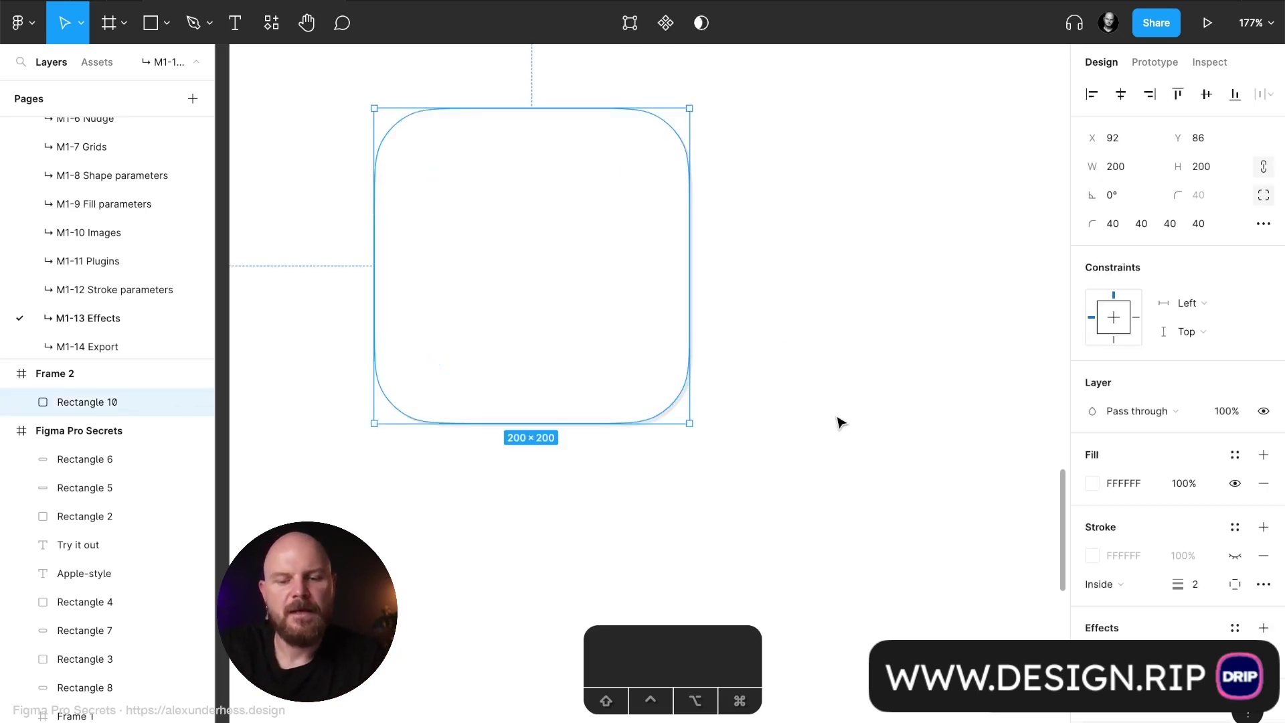
{"action": "left_click", "coordinate": [1092, 656]}
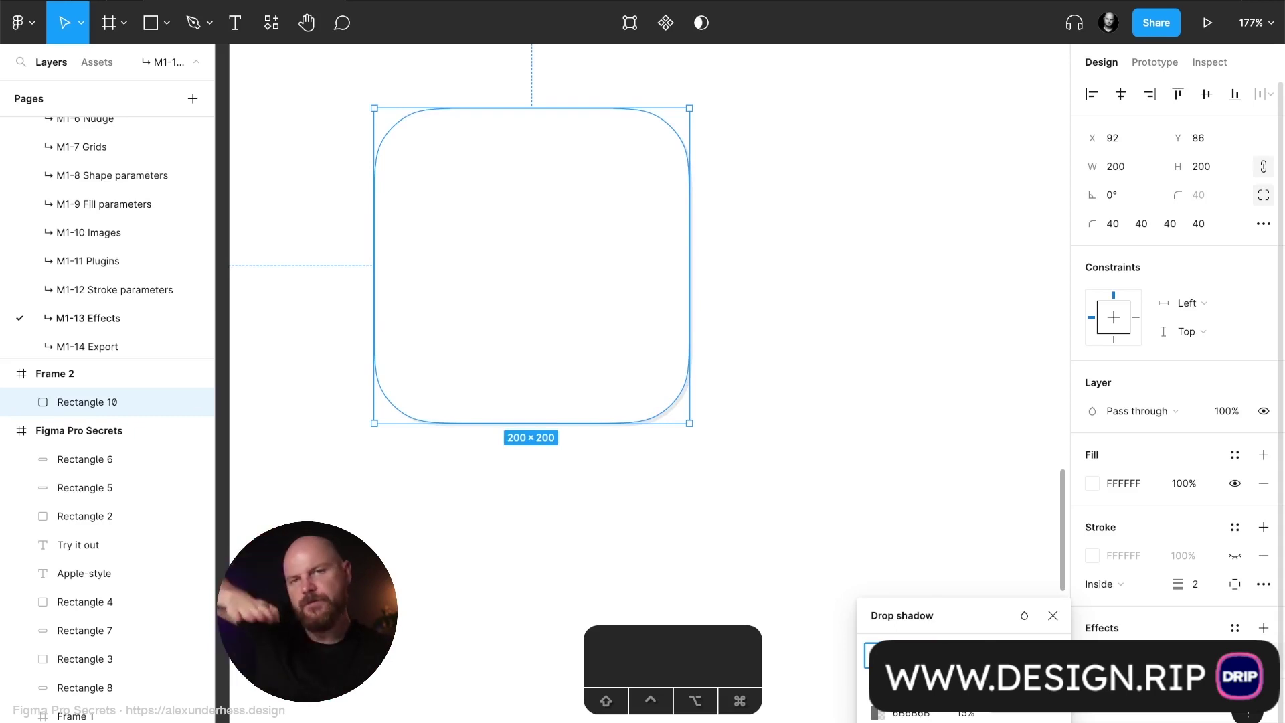
{"action": "left_click_drag", "start_coordinate": [863, 677], "coordinate": [903, 677]}
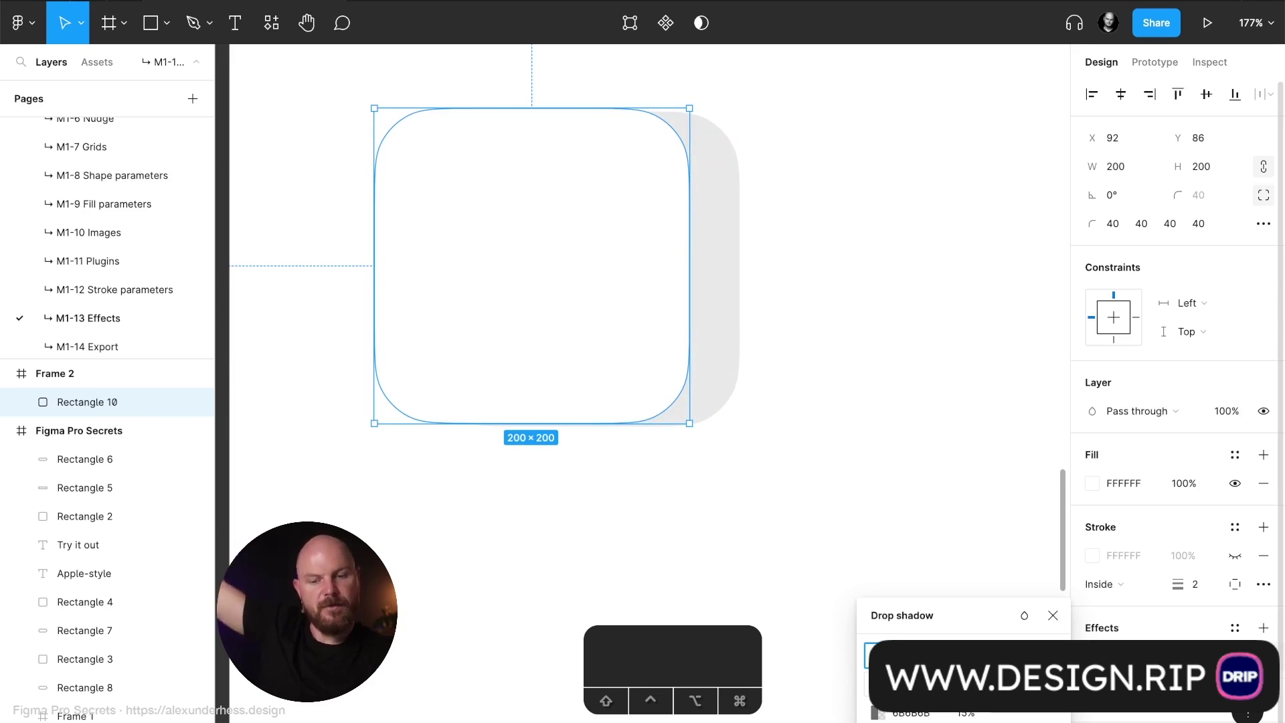
{"action": "key", "text": "shift+Up"}
{"action": "key", "text": "shift+Up"}
{"action": "key", "text": "shift+Up"}
{"action": "key", "text": "shift+Up"}
{"action": "key", "text": "shift+Up"}
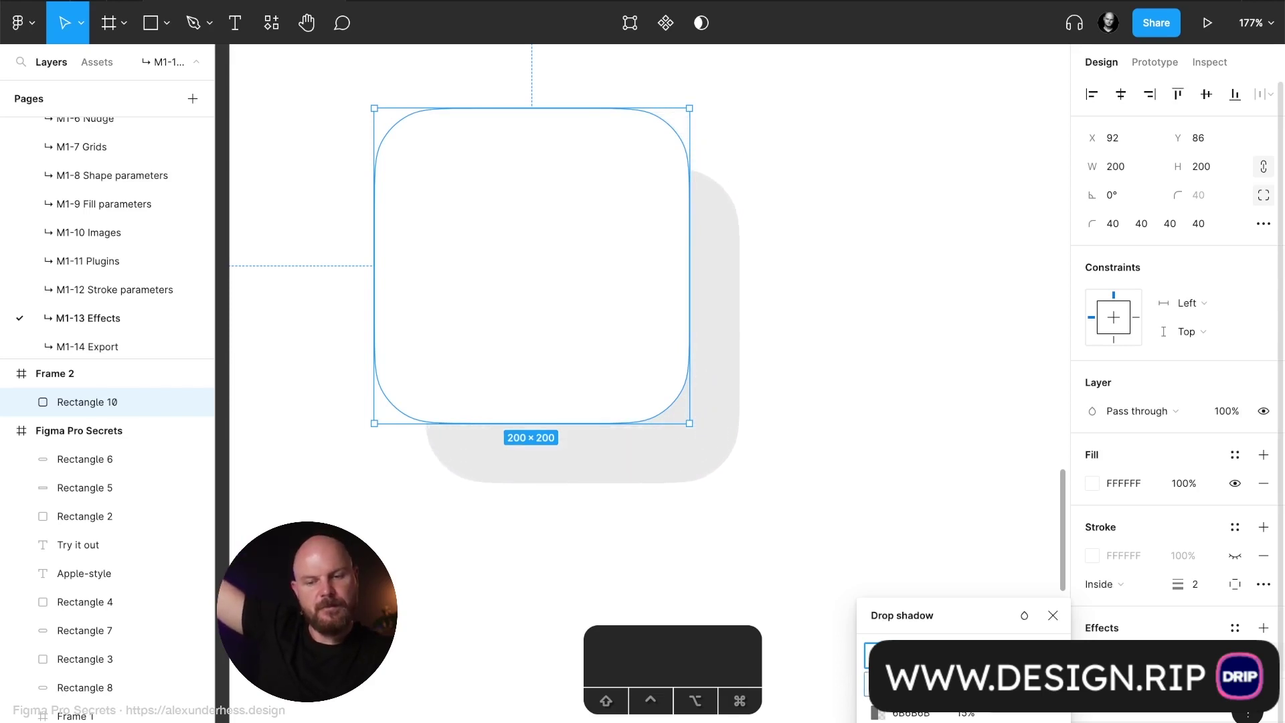
{"action": "key", "text": "shift+Up"}
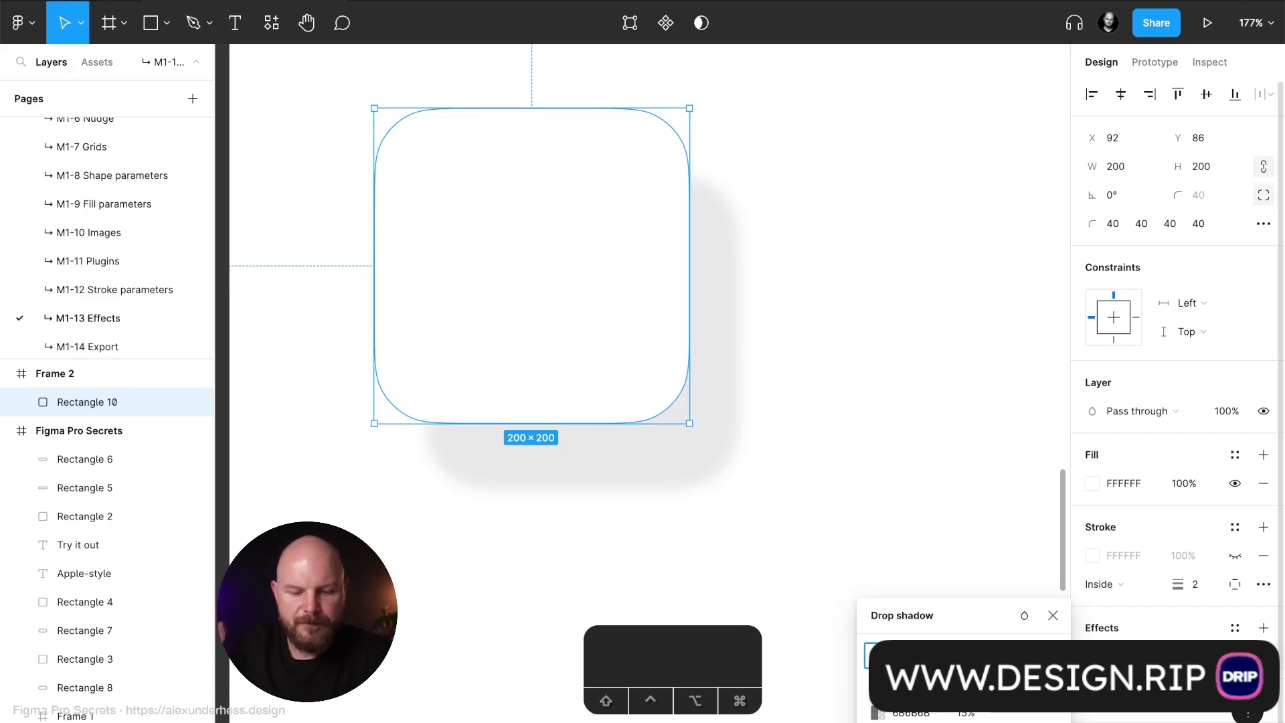
Step: Set the drop shadow's X and Y offsets to 60 each and its blur to 20, and view the square unselected
{"action": "type", "text": "60"}
{"action": "key", "text": "Tab"}
{"action": "type", "text": "60"}
{"action": "key", "text": "Tab"}
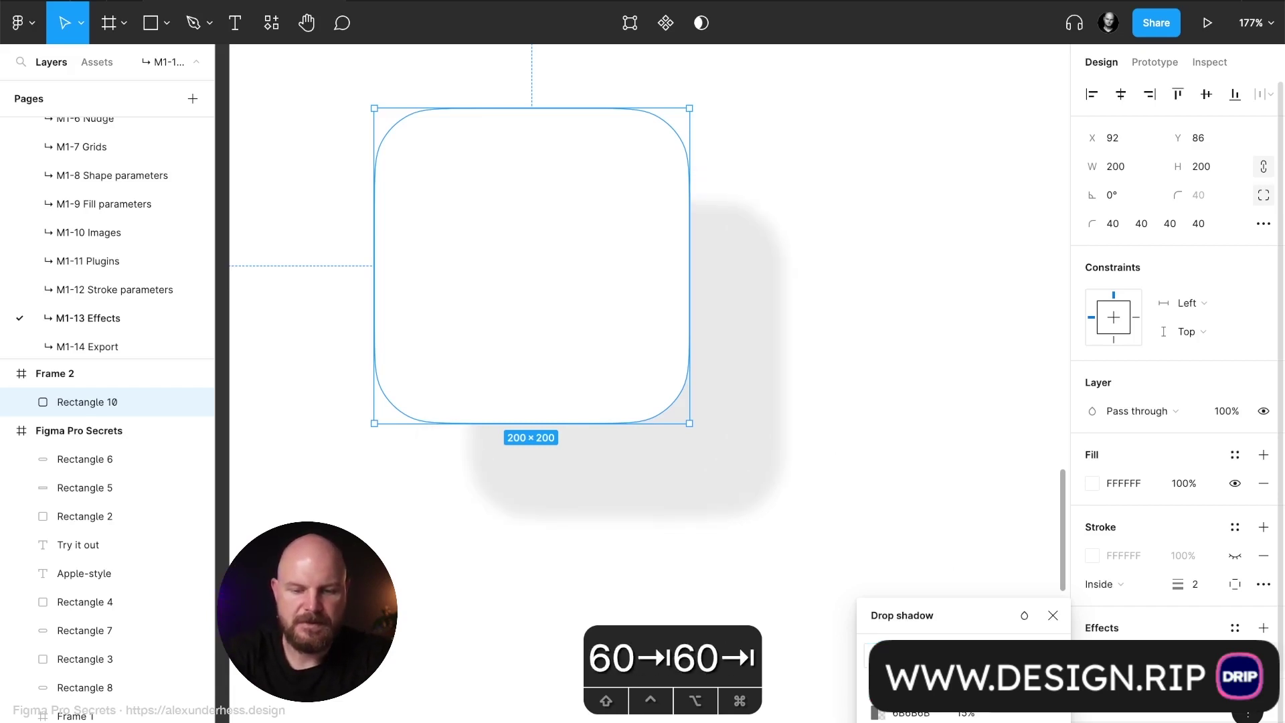
{"action": "type", "text": "20"}
{"action": "key", "text": "Return"}
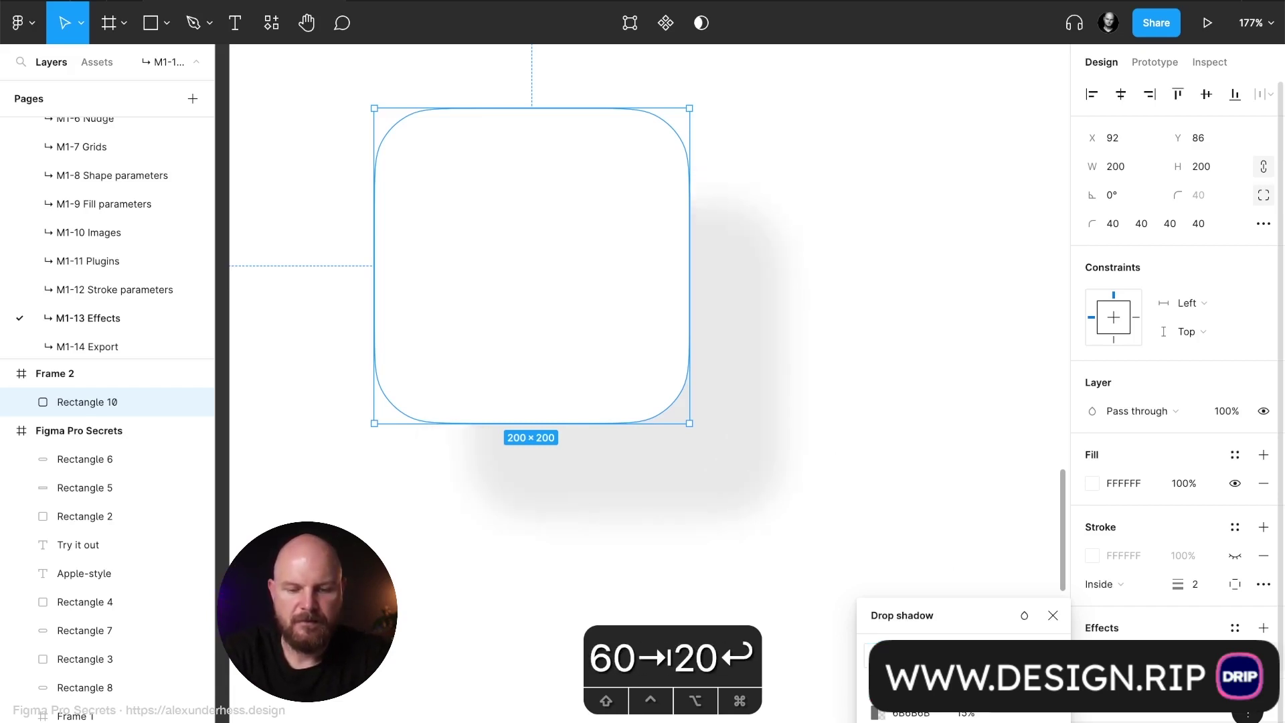
{"action": "left_click", "coordinate": [825, 472]}
{"action": "scroll", "coordinate": [825, 473], "scroll_direction": "down", "scroll_amount": 5}
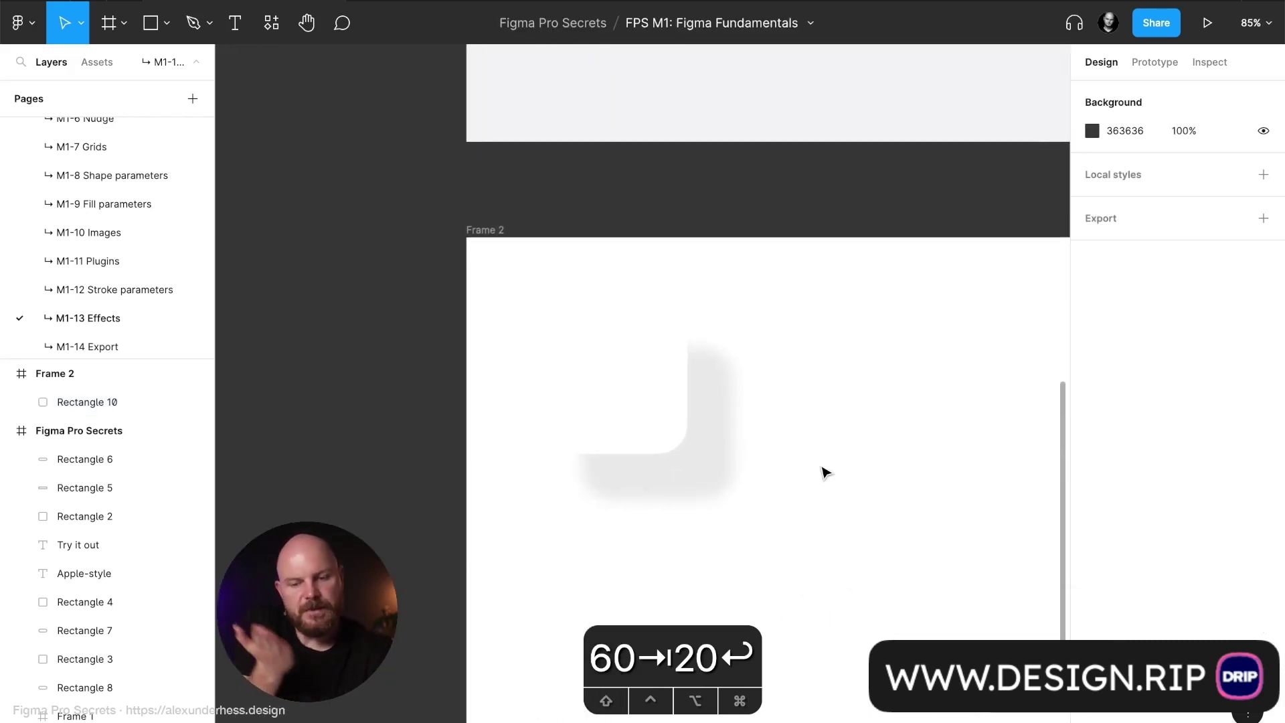
Step: Try a large positive spread on the drop shadow, and give it a negative spread with an X offset of 0
{"action": "left_click", "coordinate": [653, 422]}
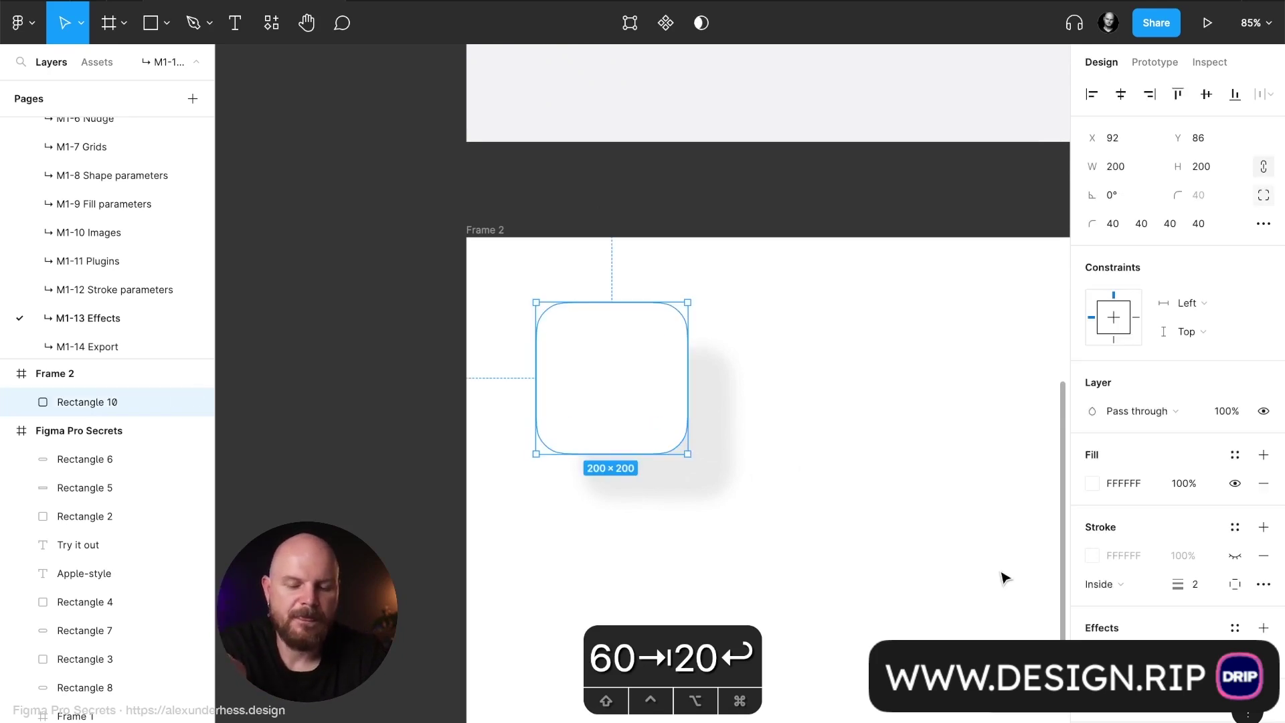
{"action": "left_click", "coordinate": [1092, 656]}
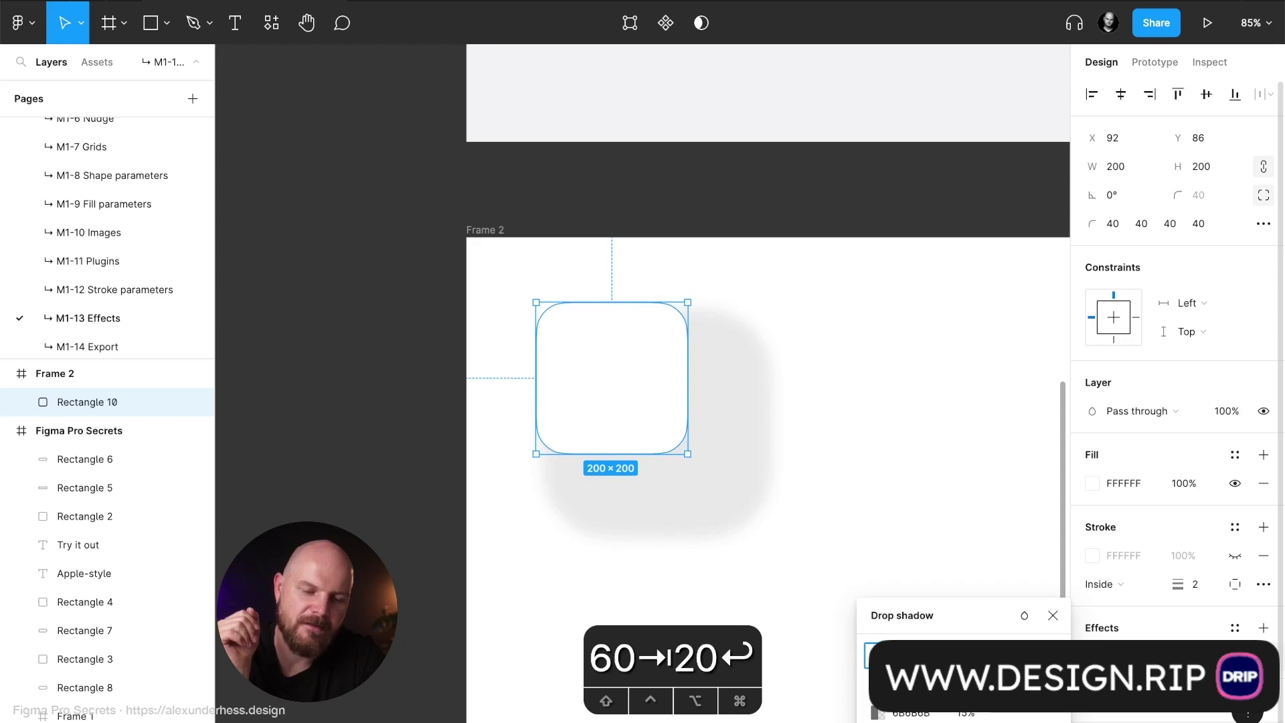
{"action": "left_click_drag", "start_coordinate": [843, 689], "coordinate": [829, 689]}
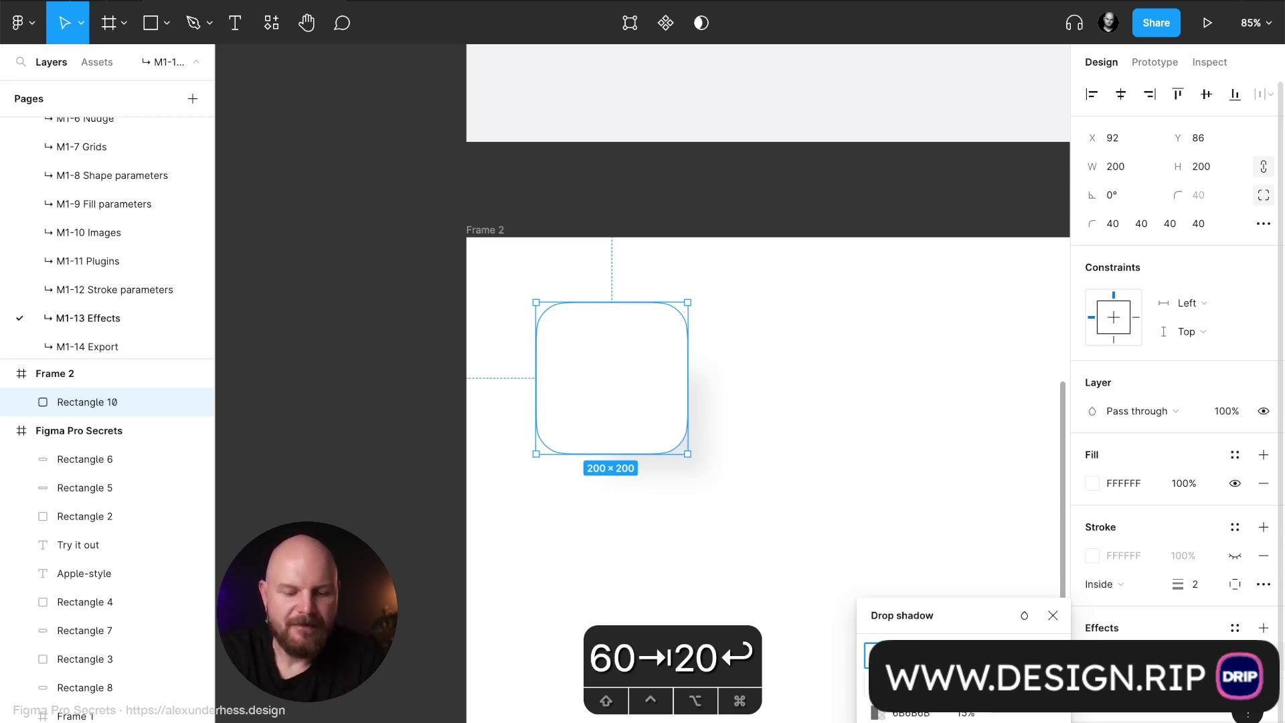
{"action": "type", "text": "0"}
{"action": "key", "text": "Return"}
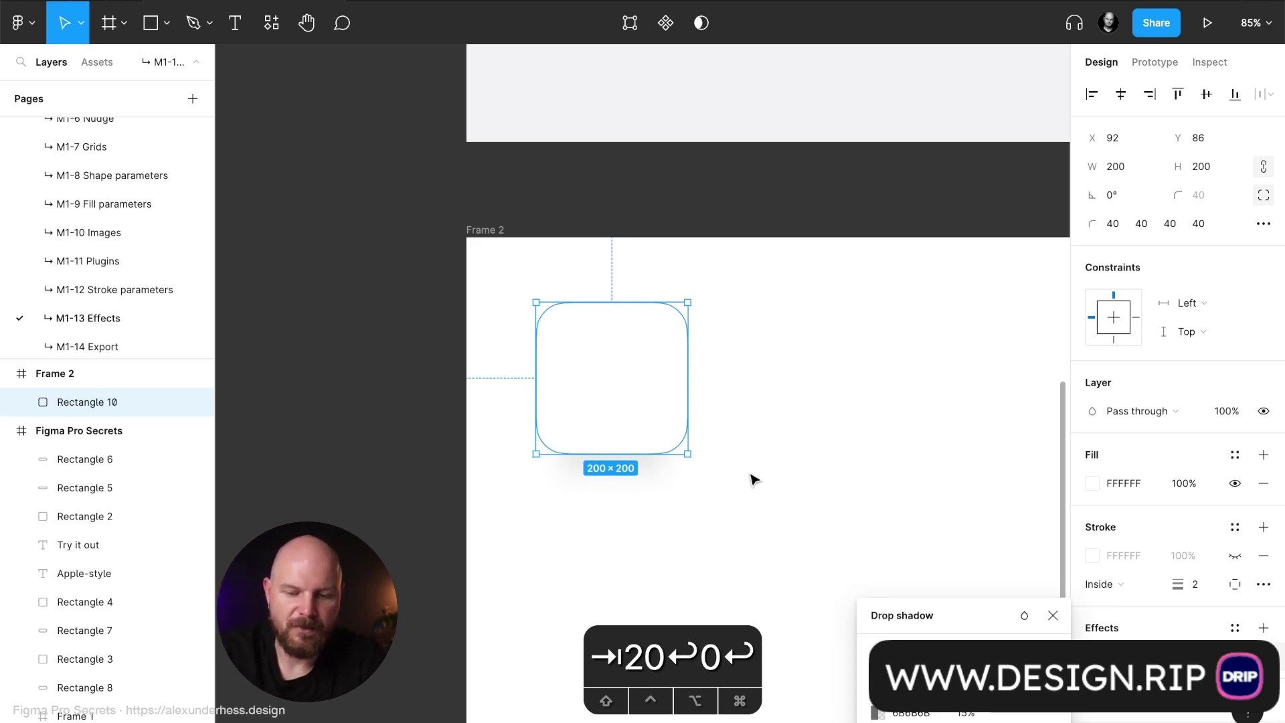
{"action": "mouse_move", "coordinate": [679, 377]}
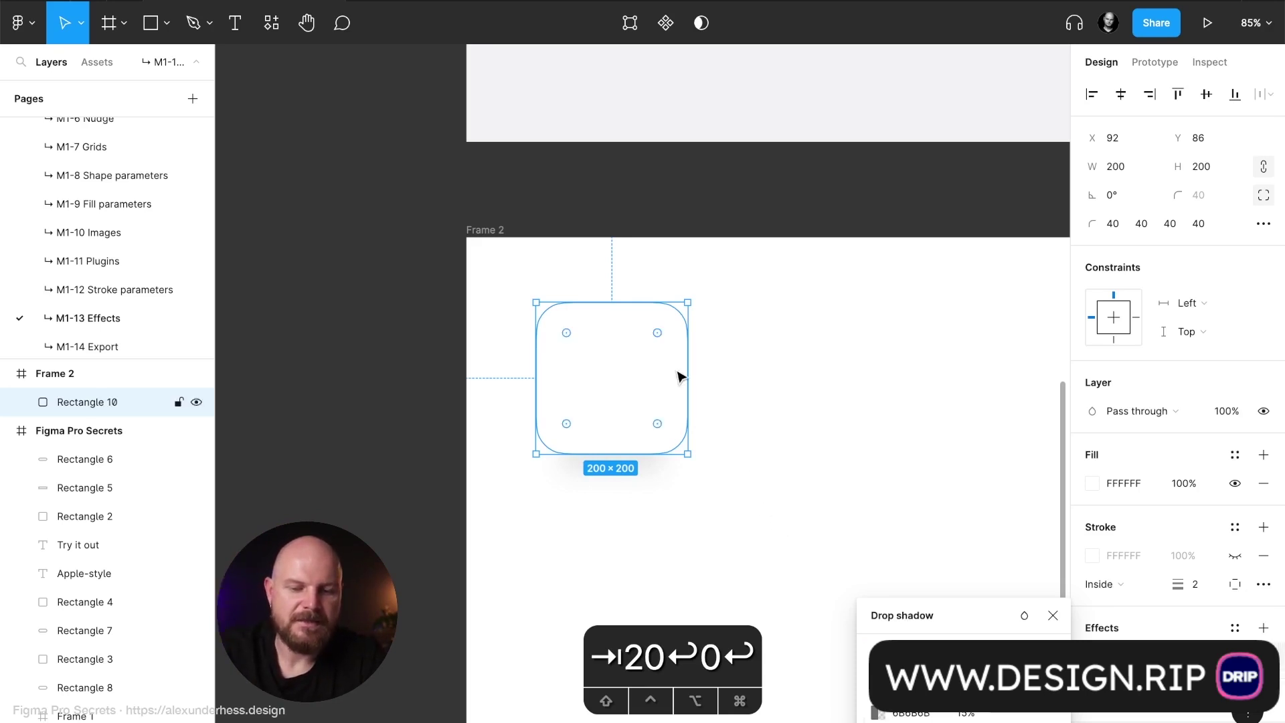
{"action": "left_click", "coordinate": [722, 380]}
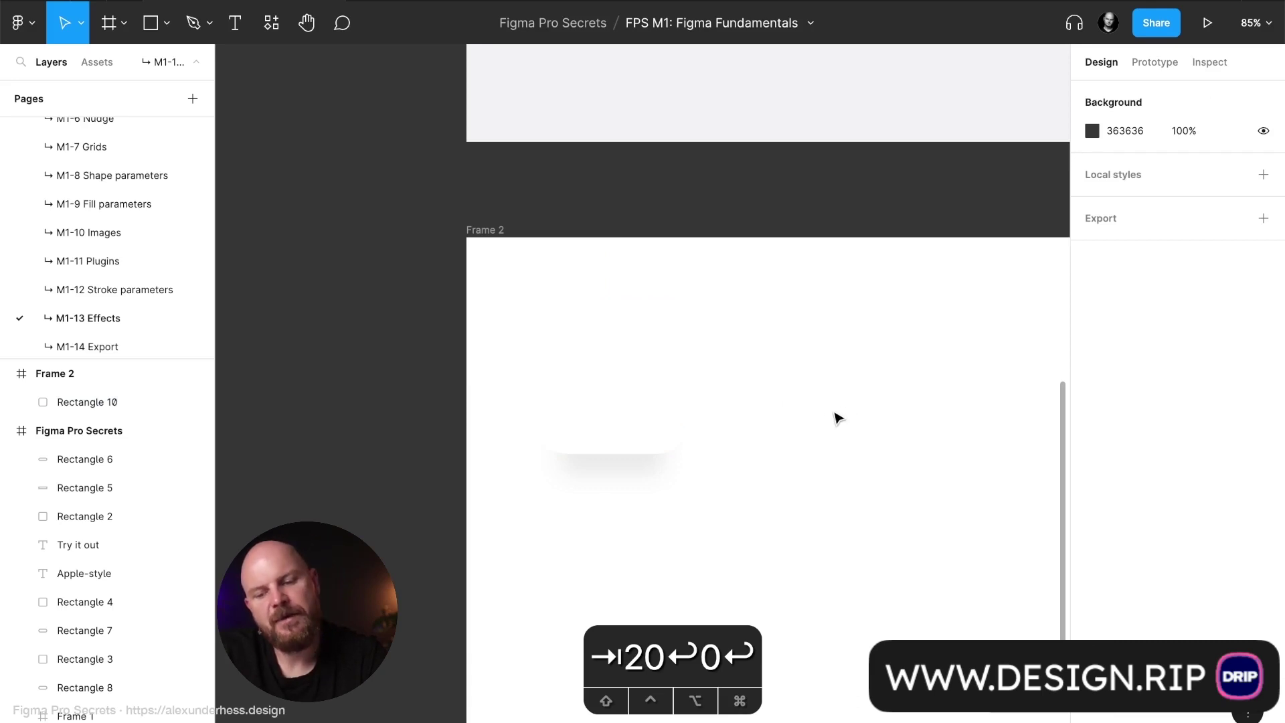
Step: Try a spread of 0 on the white square's drop shadow and view the shape unselected
{"action": "left_click", "coordinate": [599, 387]}
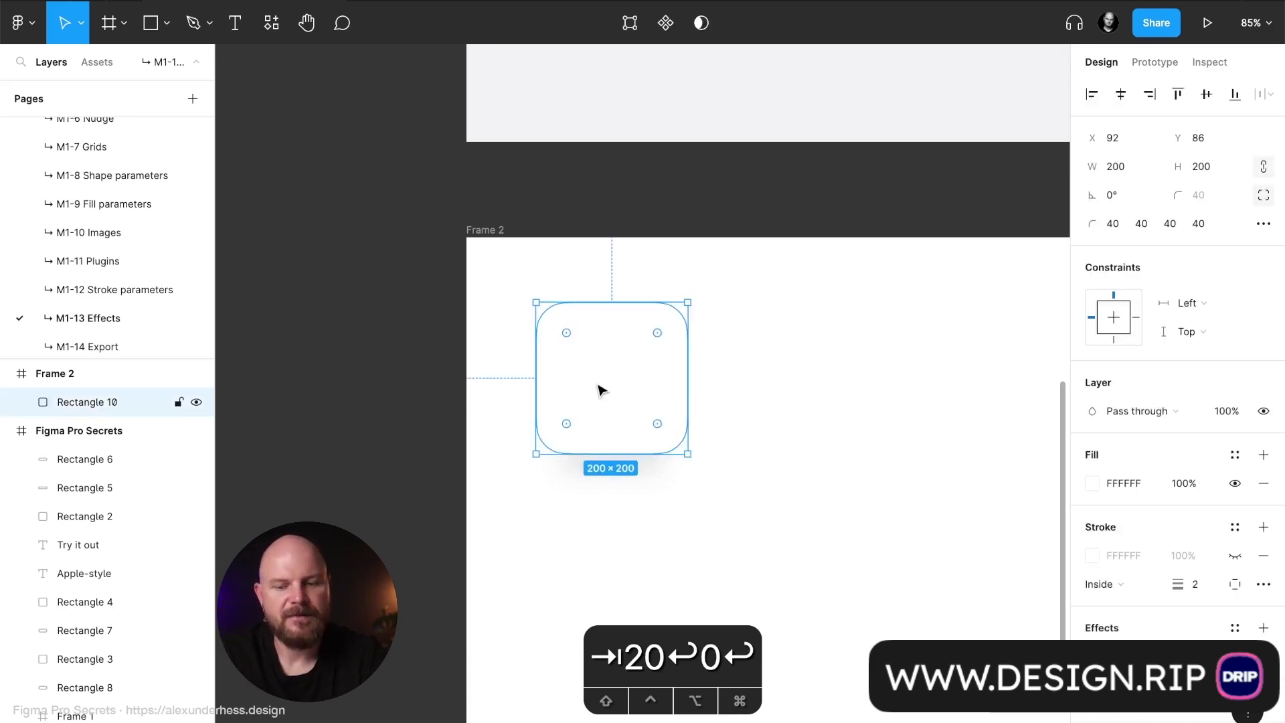
{"action": "left_click", "coordinate": [1092, 655]}
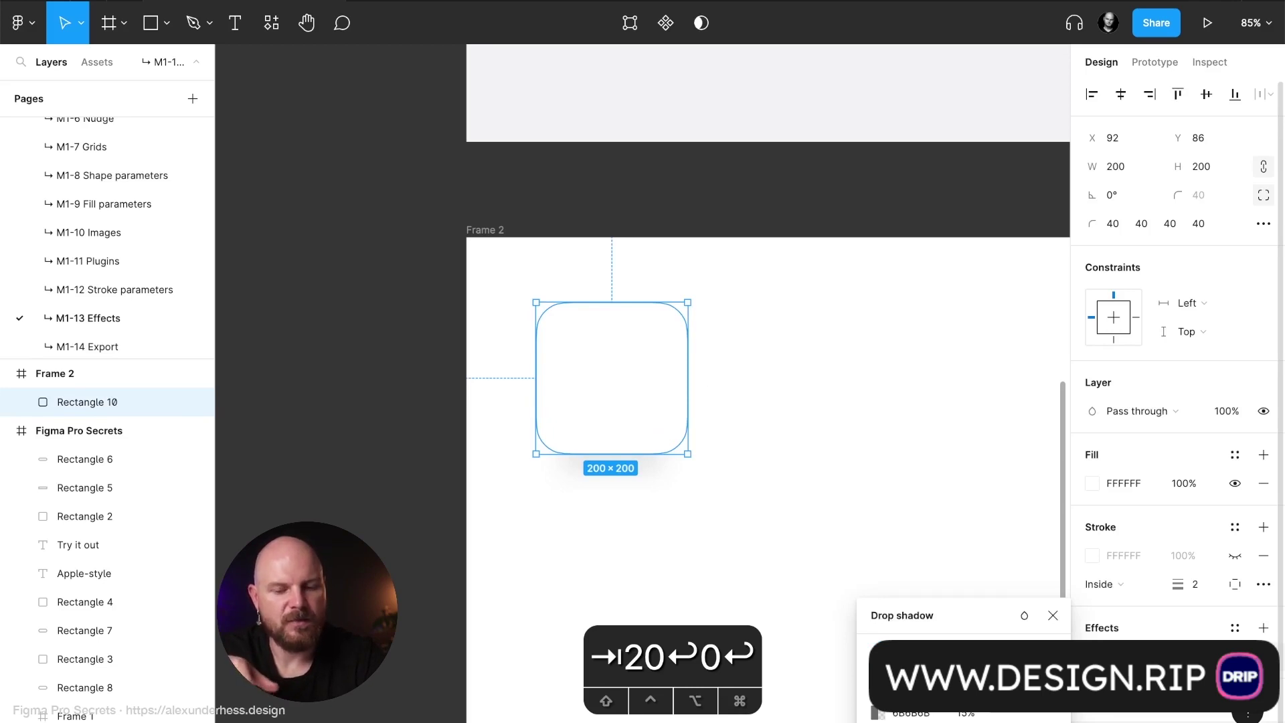
{"action": "left_click", "coordinate": [794, 520]}
{"action": "left_click", "coordinate": [687, 435]}
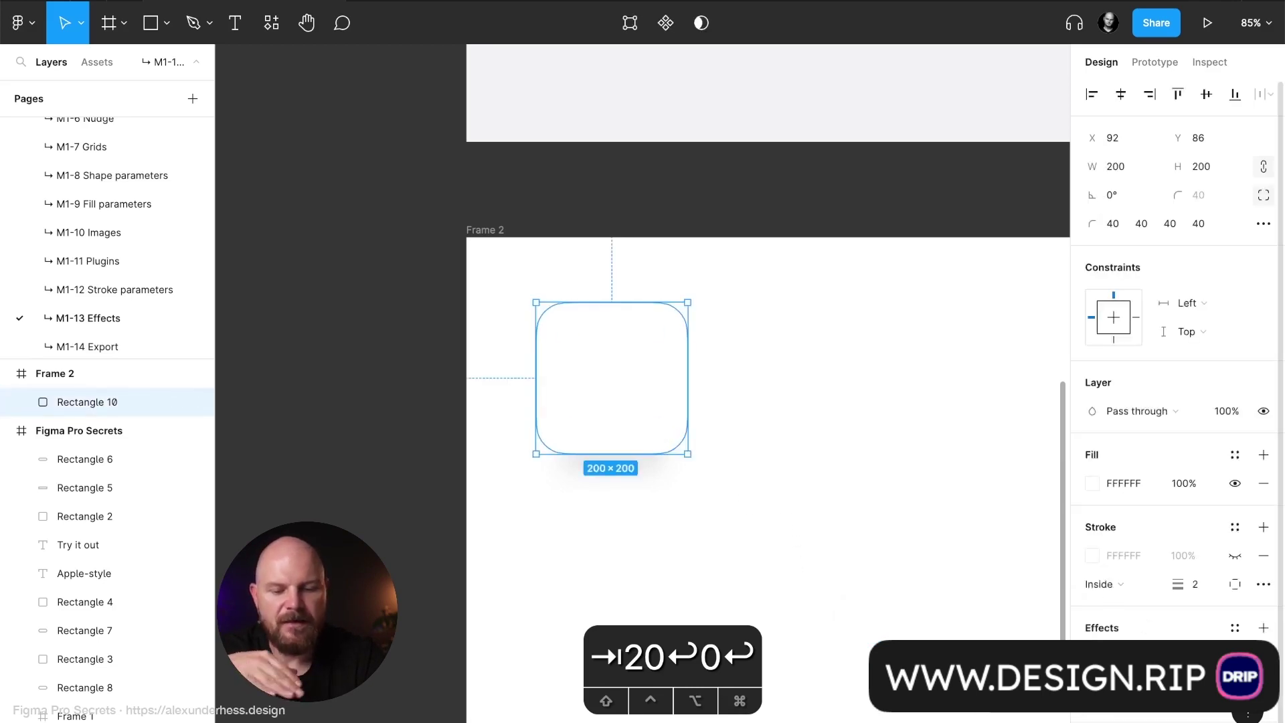
{"action": "left_click", "coordinate": [1092, 656]}
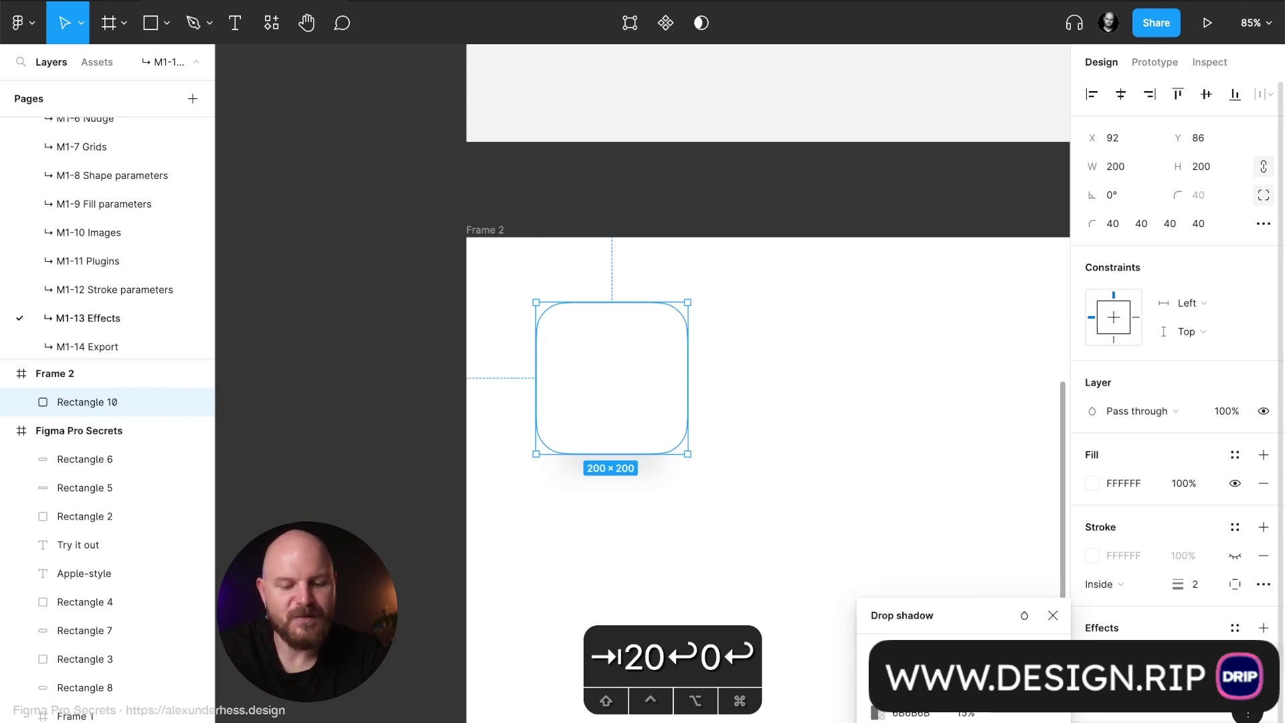
{"action": "type", "text": "0"}
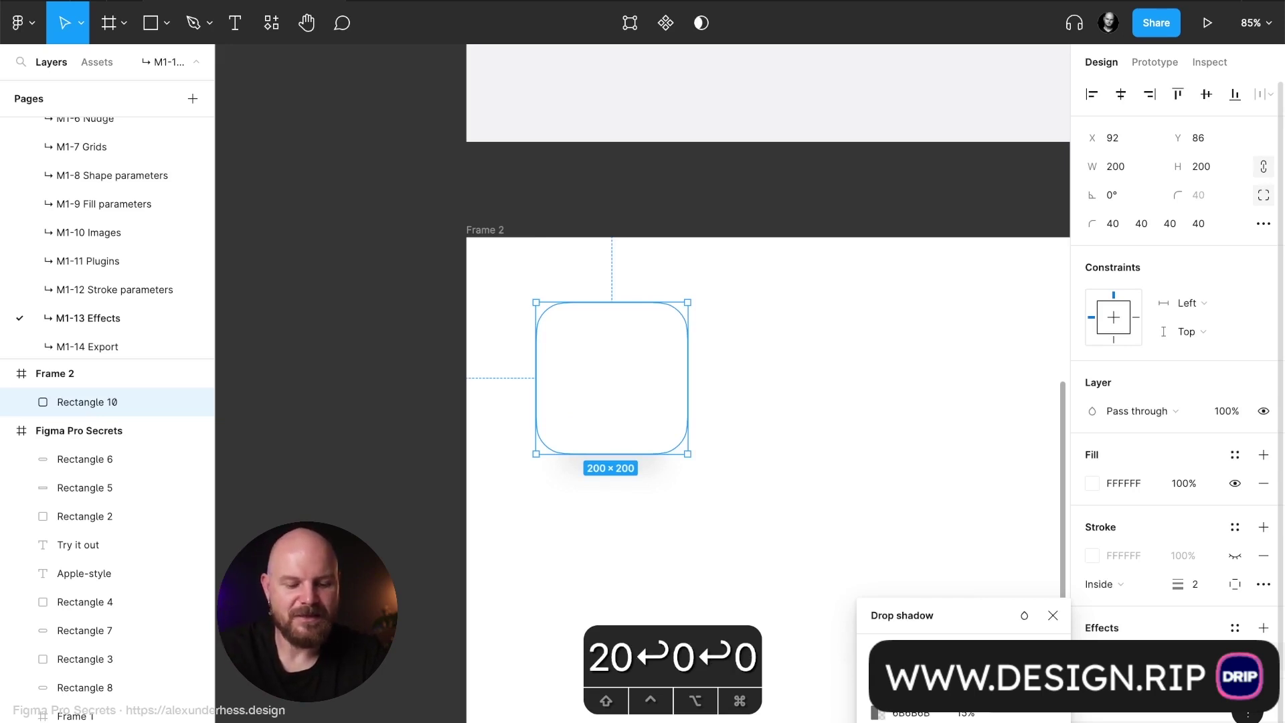
{"action": "key", "text": "Return"}
{"action": "left_click", "coordinate": [1053, 615]}
{"action": "left_click", "coordinate": [905, 574]}
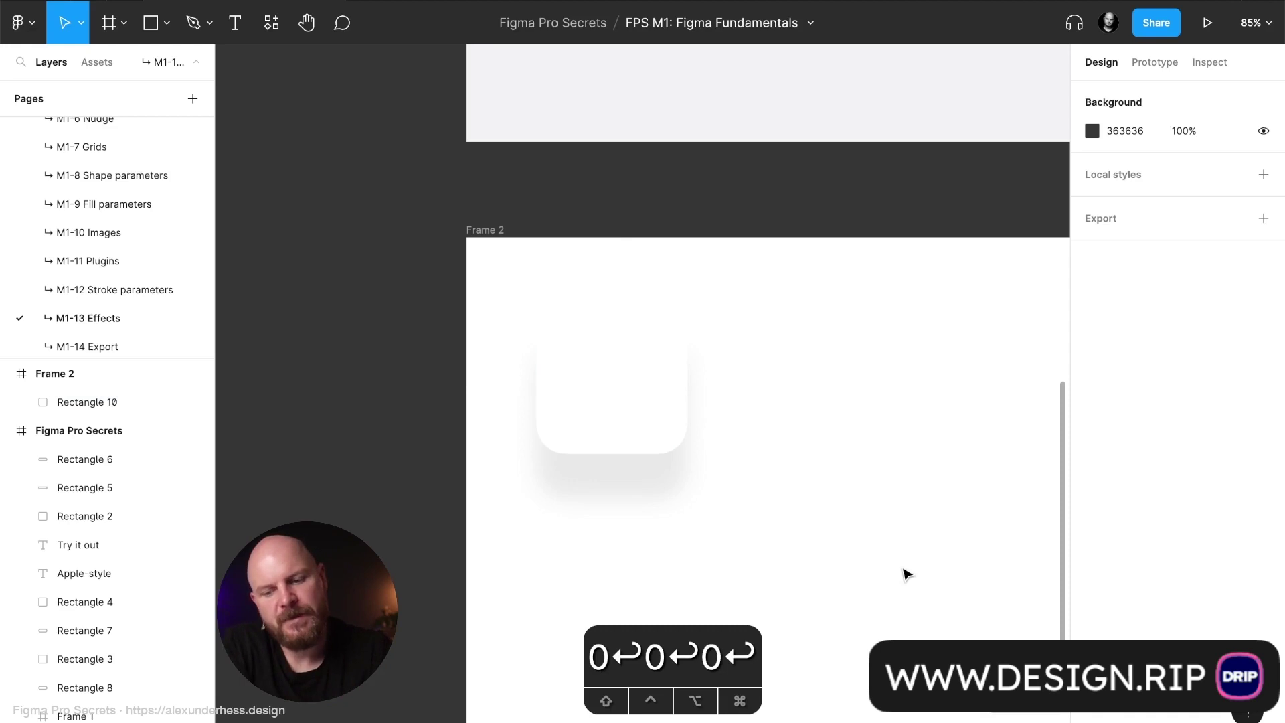
Step: Set the drop shadow's spread to -20 and view the white square unselected
{"action": "left_click", "coordinate": [686, 411]}
{"action": "left_click", "coordinate": [1092, 656]}
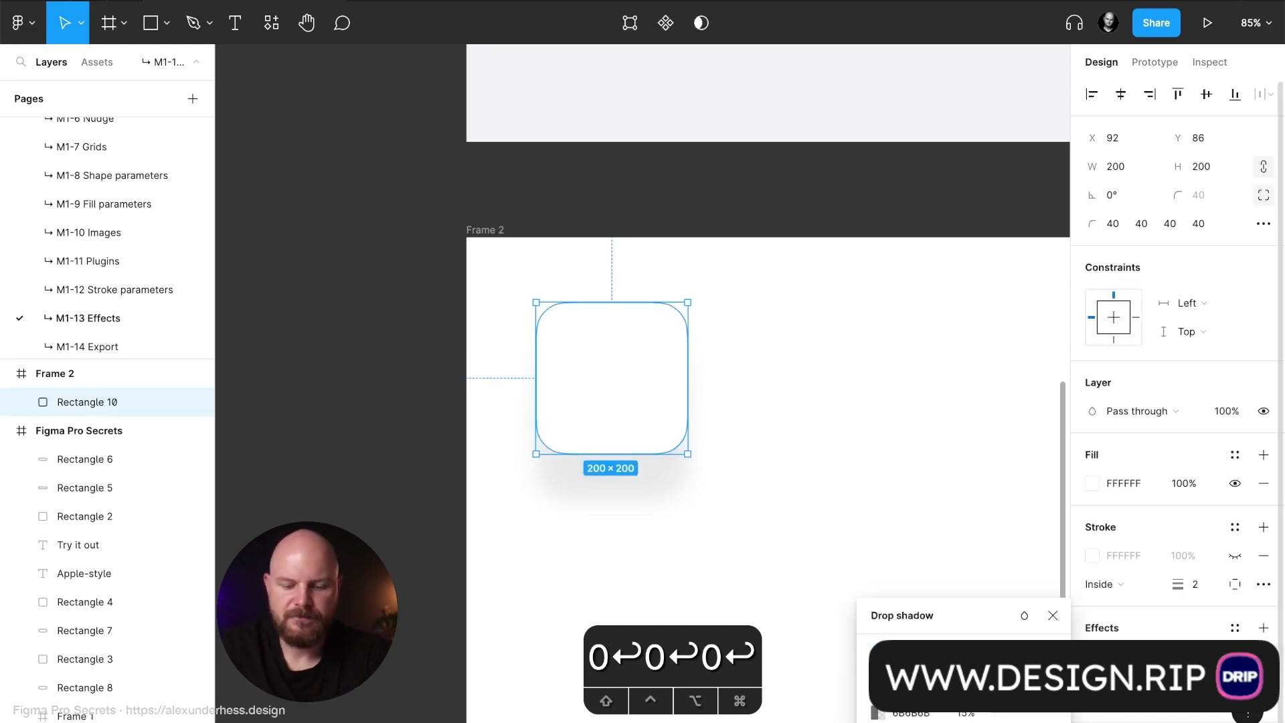
{"action": "type", "text": "-20"}
{"action": "key", "text": "Return"}
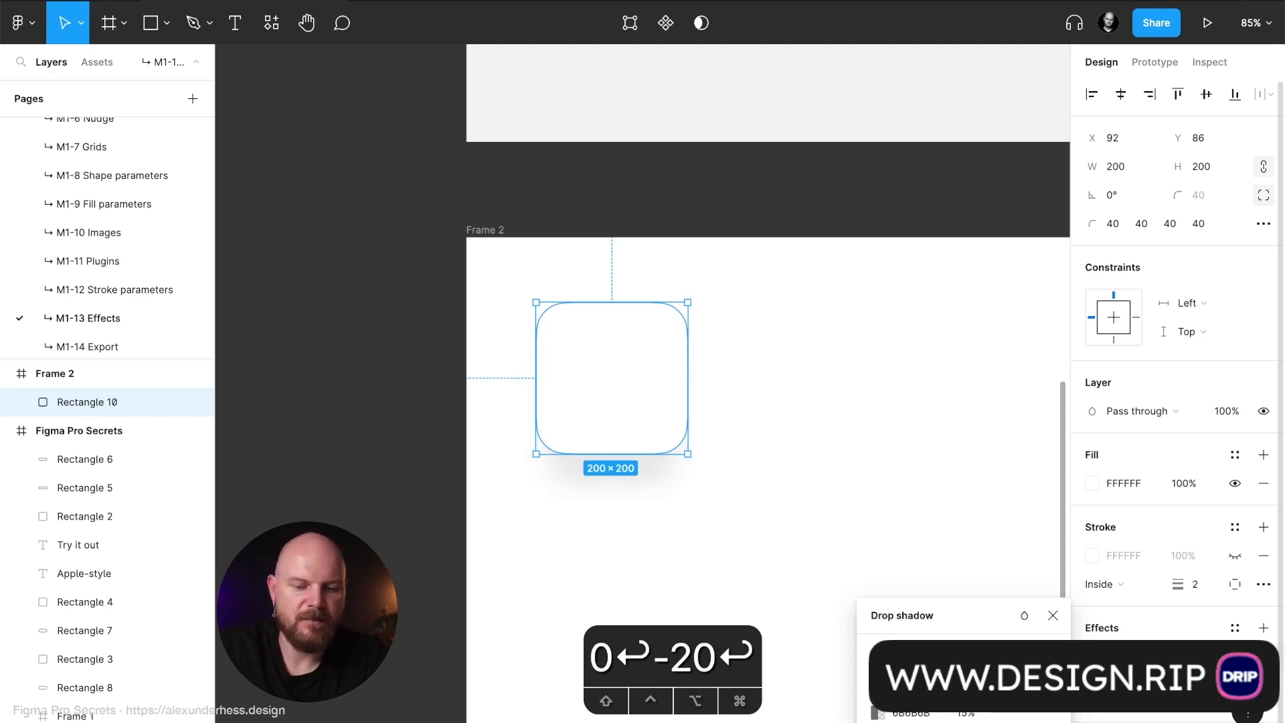
{"action": "left_click", "coordinate": [859, 565]}
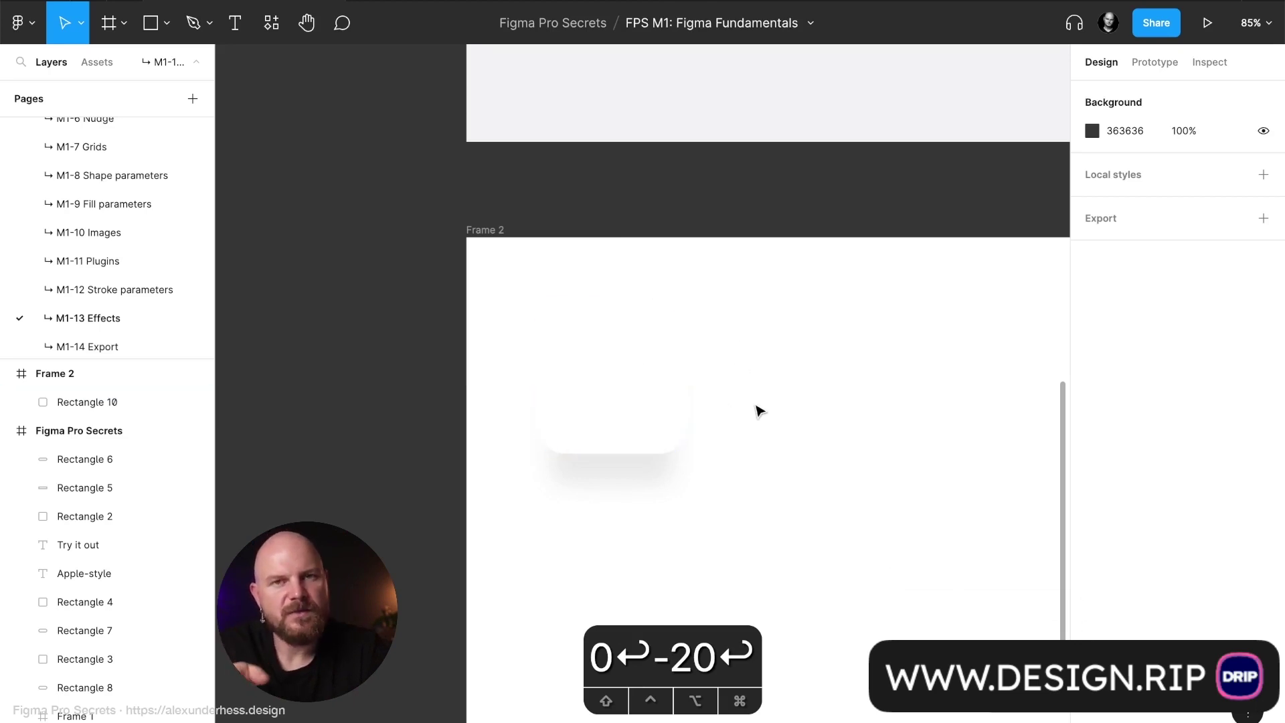
Step: Open the fill colour of Frame 2, try the HSB colour model, and switch it to HSL
{"action": "left_click", "coordinate": [641, 373]}
{"action": "left_click", "coordinate": [501, 234]}
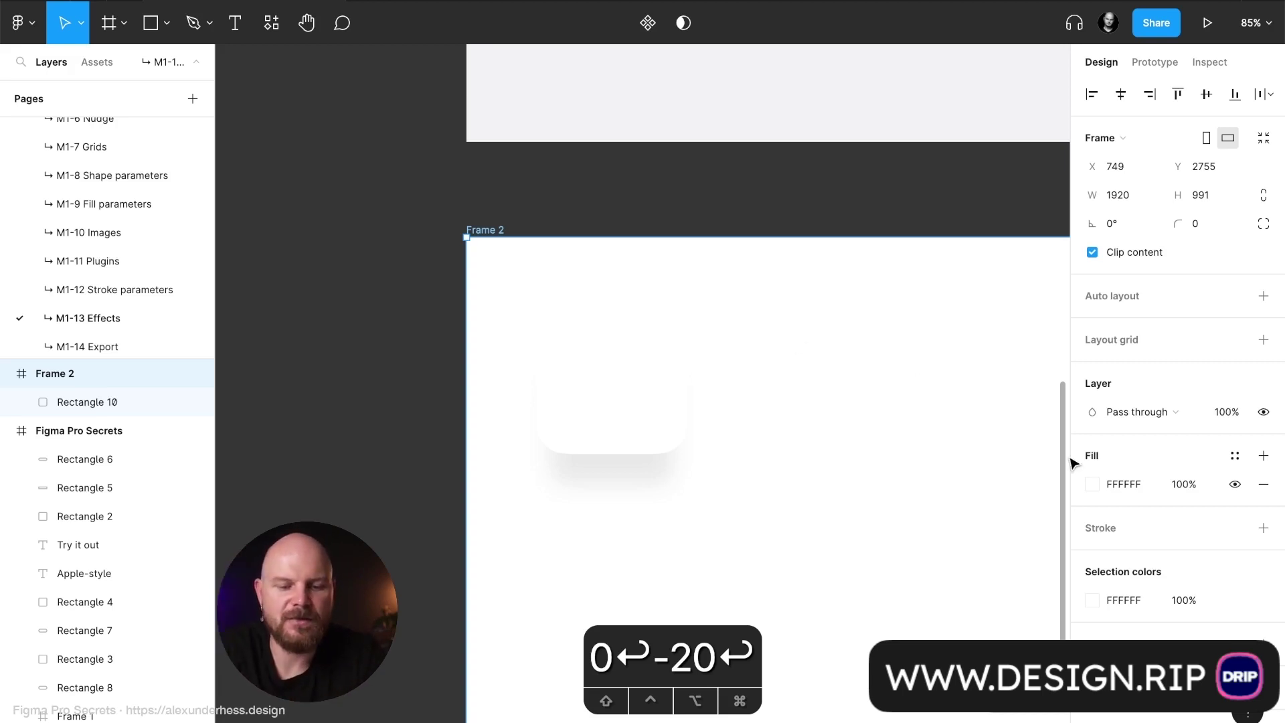
{"action": "left_click", "coordinate": [1091, 483]}
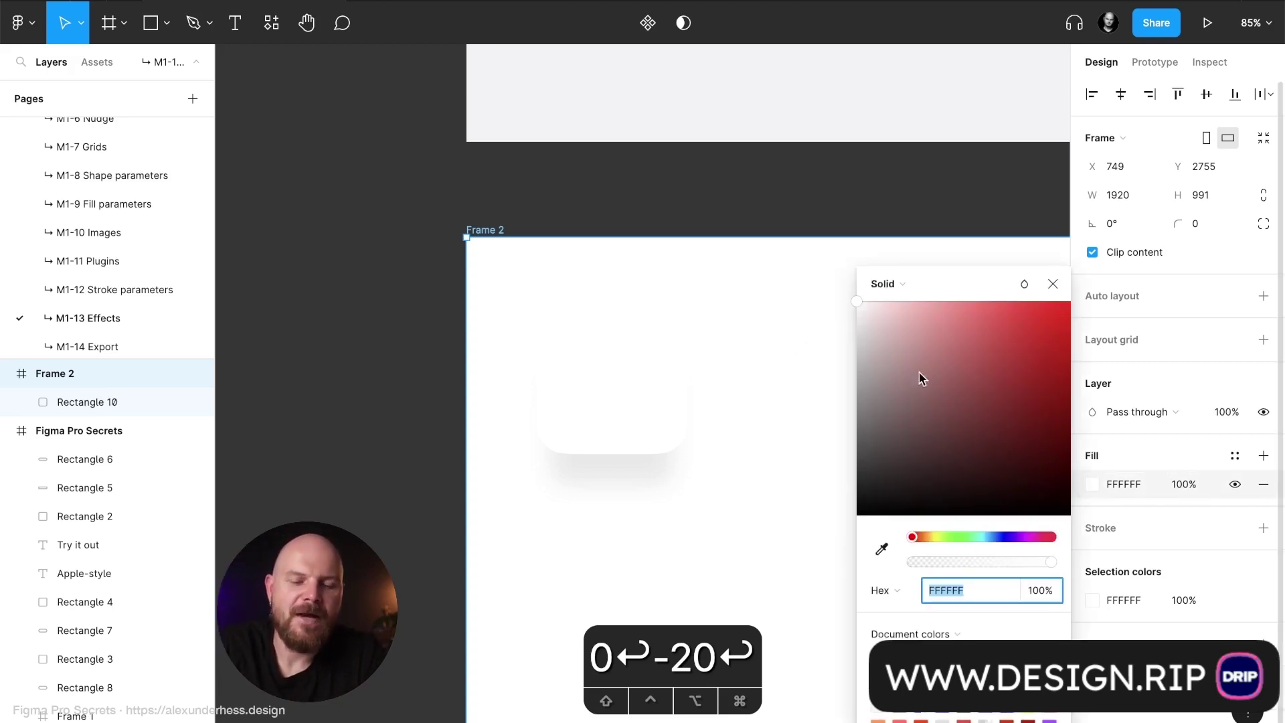
{"action": "left_click", "coordinate": [892, 590]}
{"action": "left_click", "coordinate": [903, 675]}
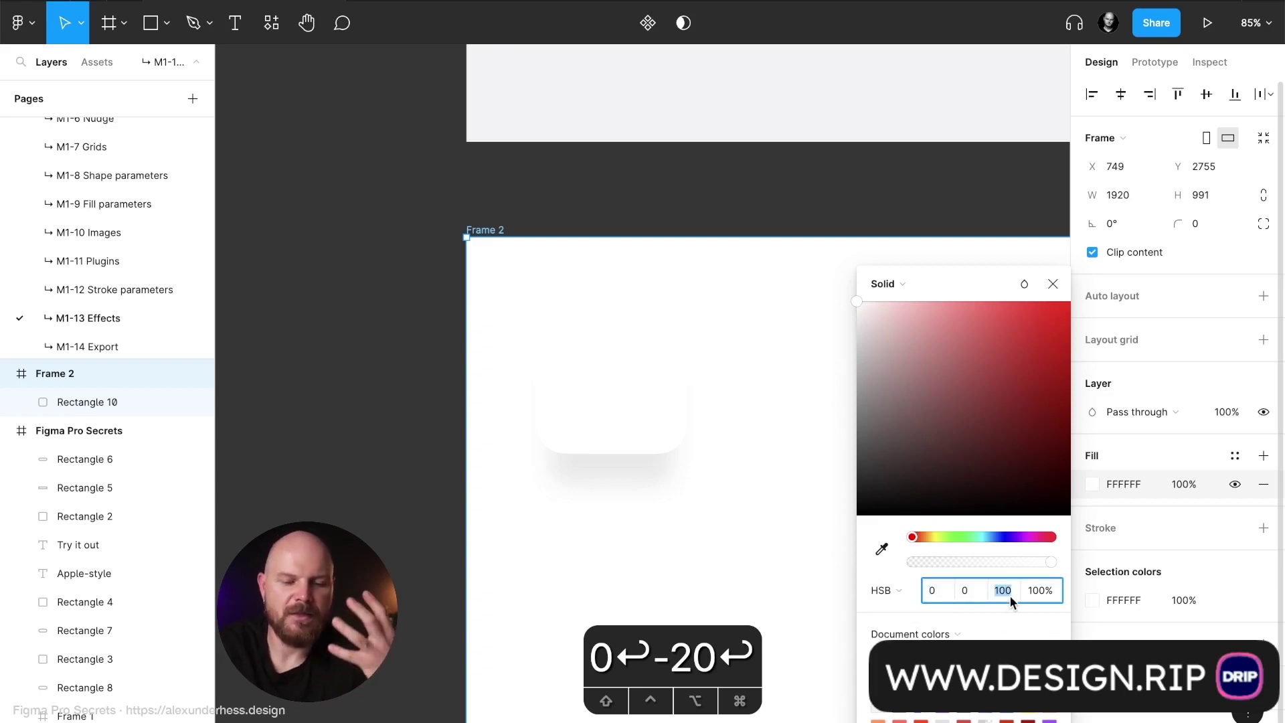
{"action": "left_click", "coordinate": [902, 590]}
{"action": "left_click", "coordinate": [901, 568]}
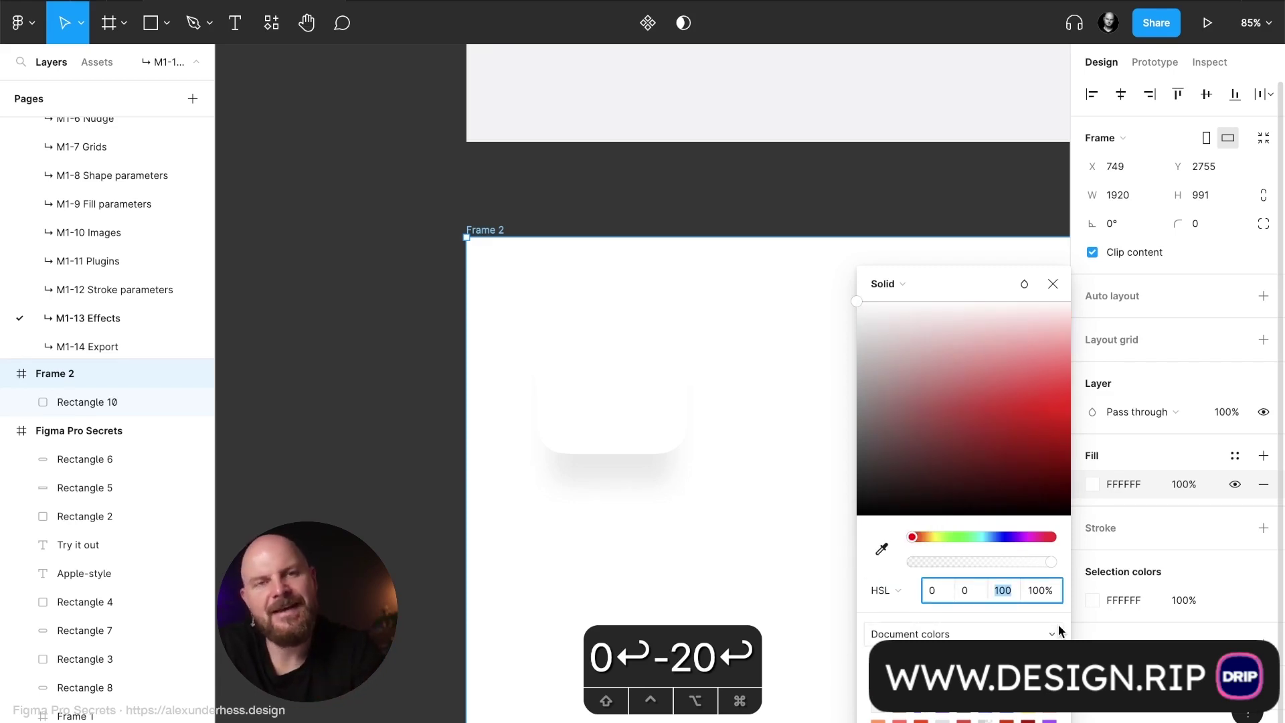
Step: Set the lightness of Frame 2's fill to 98 and select the white rounded square
{"action": "type", "text": "98"}
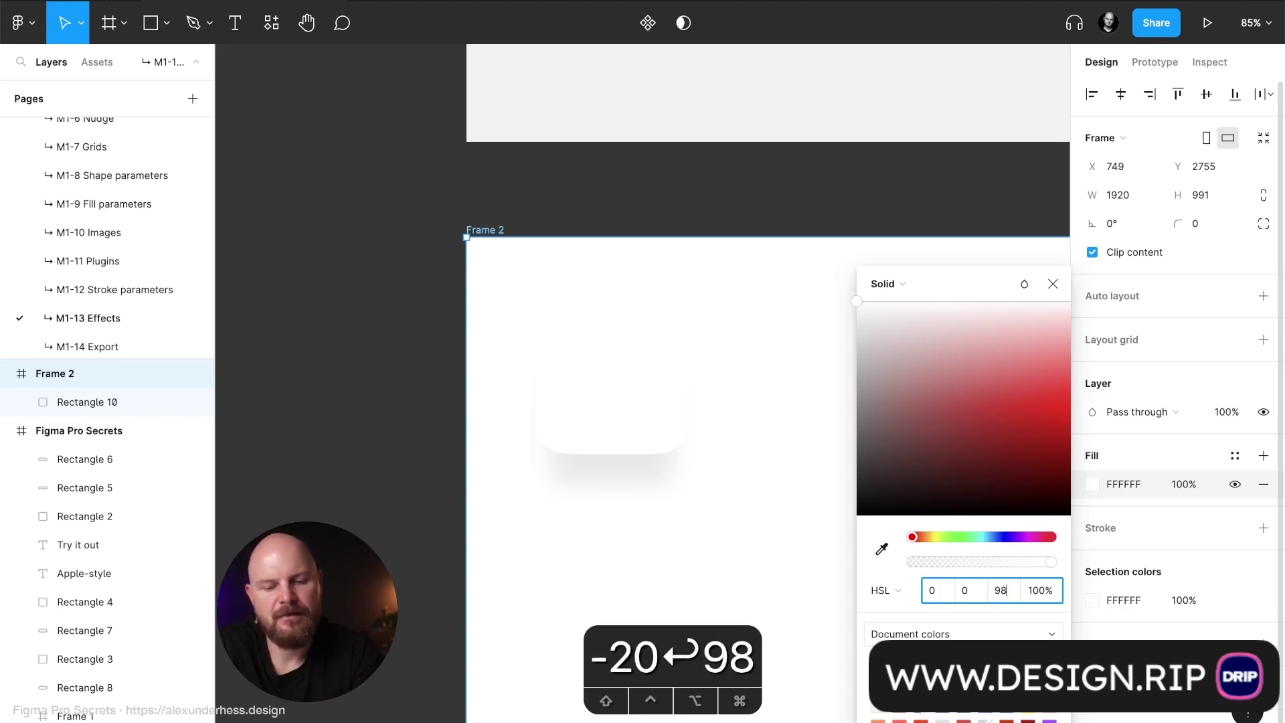
{"action": "key", "text": "Return"}
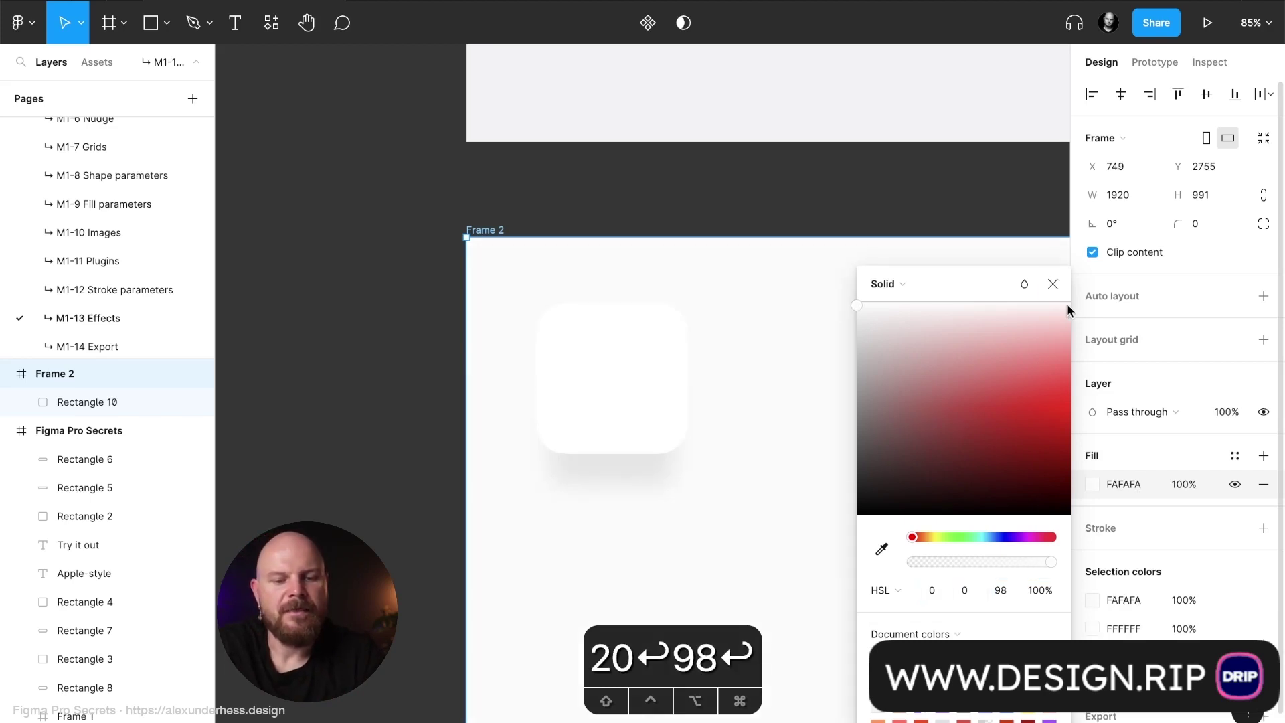
{"action": "left_click", "coordinate": [1052, 284]}
{"action": "left_click", "coordinate": [989, 315]}
{"action": "left_click", "coordinate": [670, 421]}
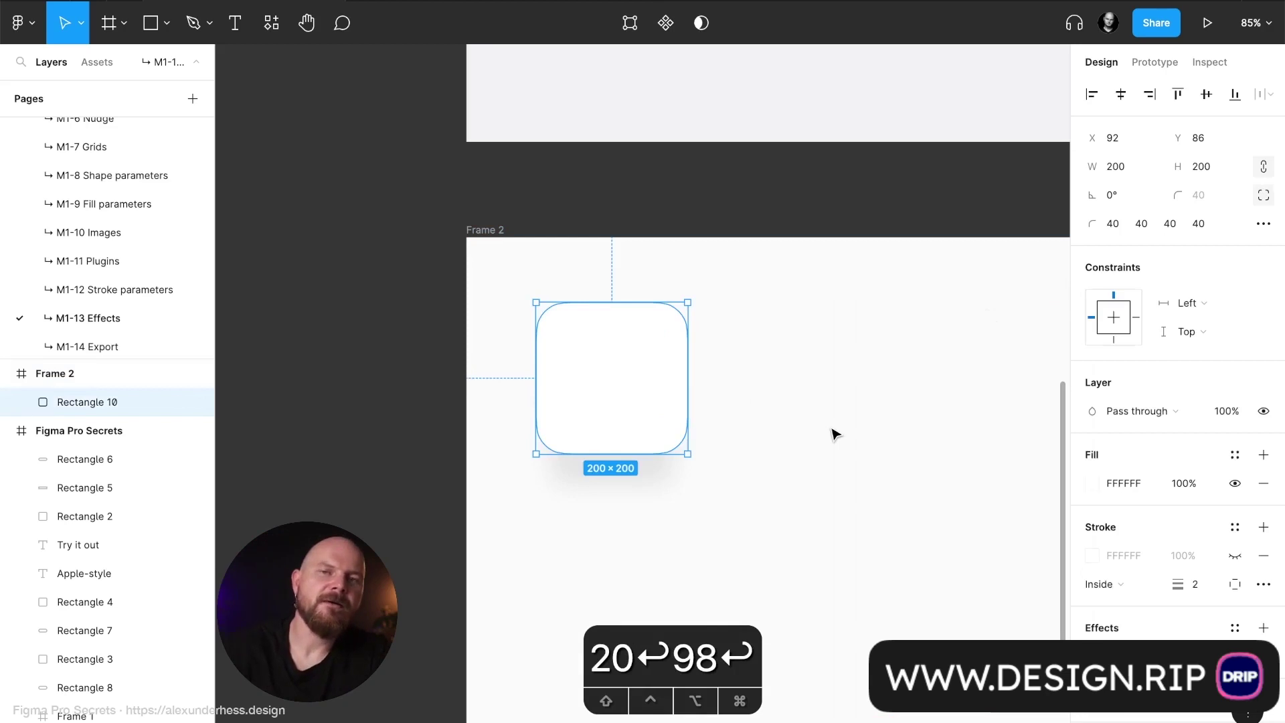
Step: Try a lightness of 96 for Frame 2's fill, settle on 92 and close the colour picker
{"action": "left_click", "coordinate": [835, 434]}
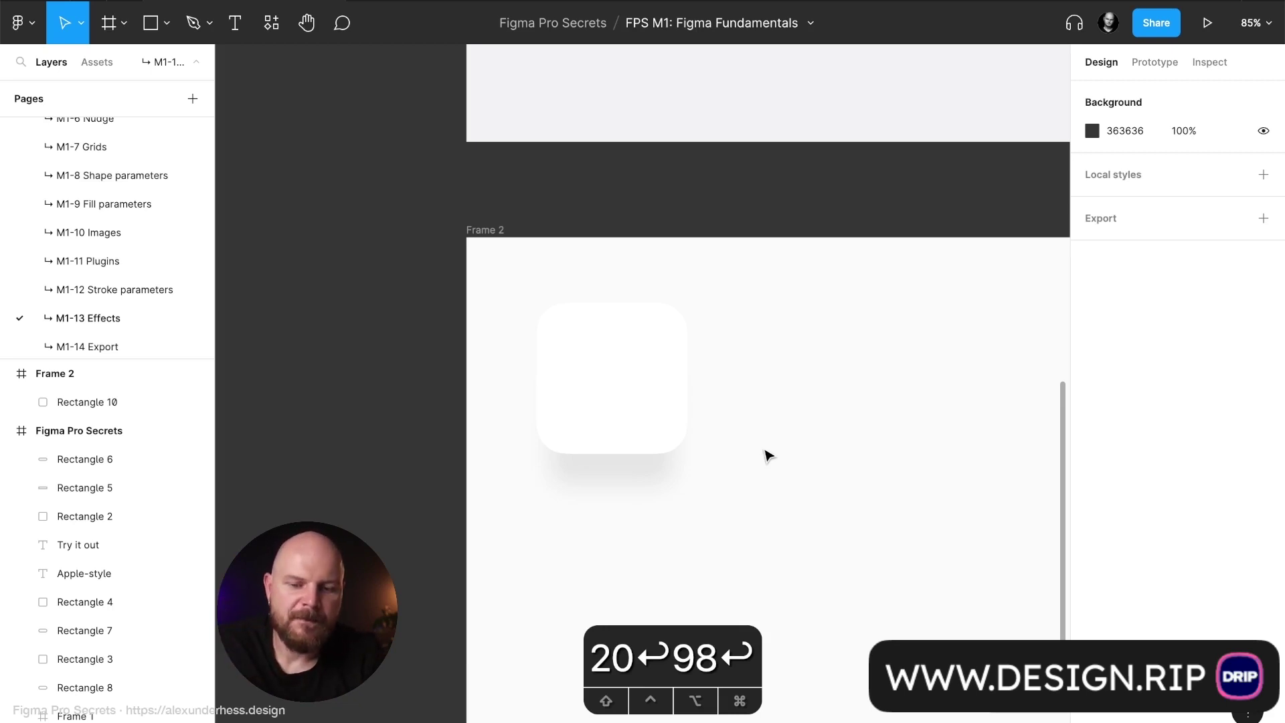
{"action": "left_click", "coordinate": [502, 230]}
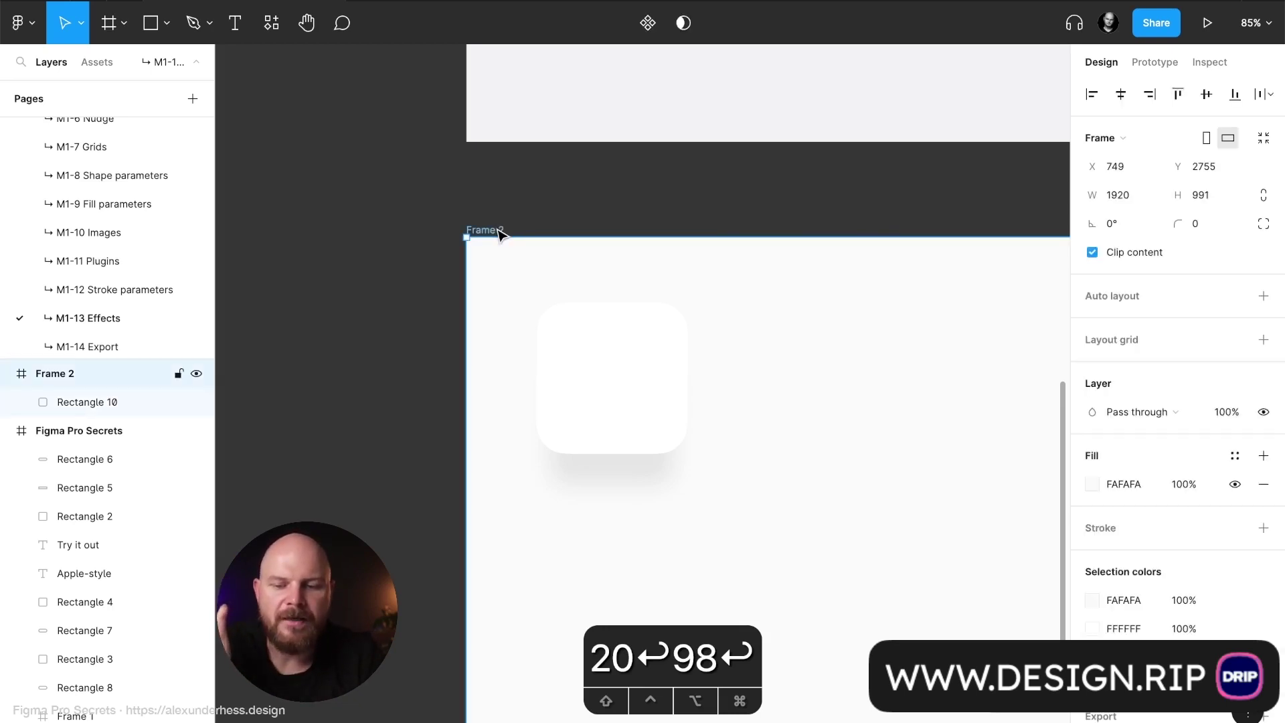
{"action": "left_click", "coordinate": [1091, 485]}
{"action": "left_click", "coordinate": [1007, 598]}
{"action": "type", "text": "96"}
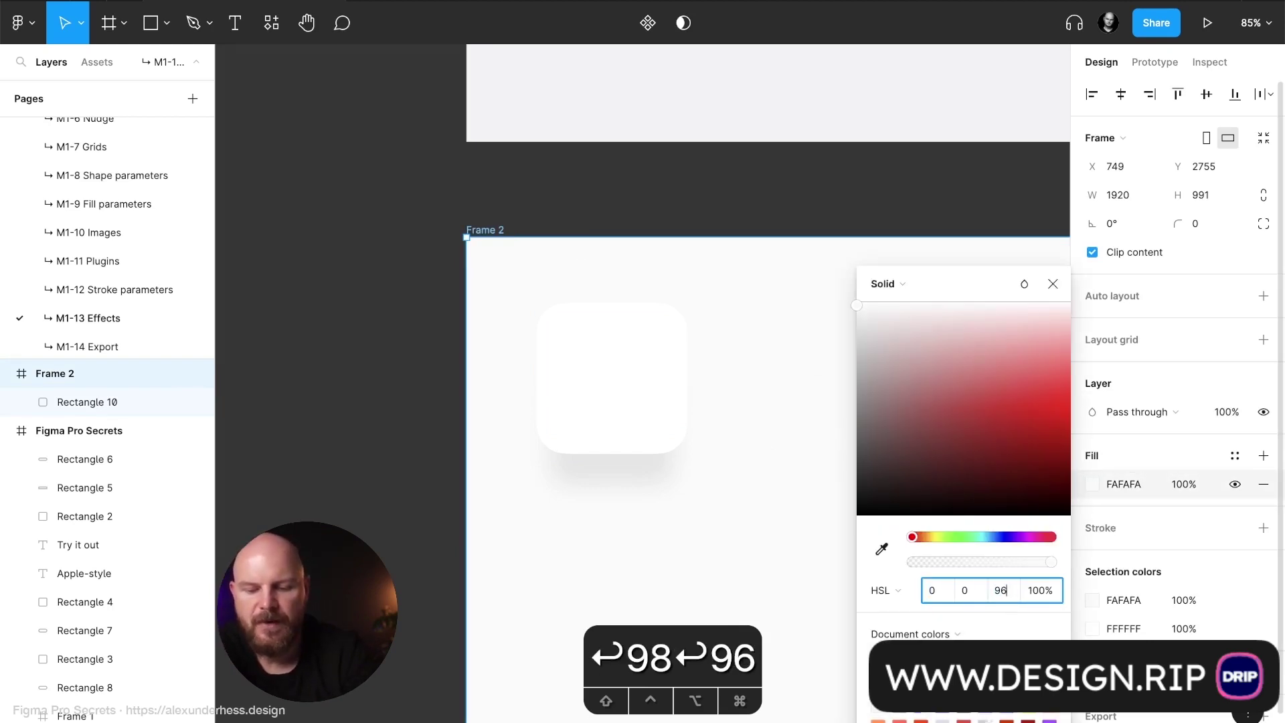
{"action": "key", "text": "Return"}
{"action": "left_click", "coordinate": [1003, 588]}
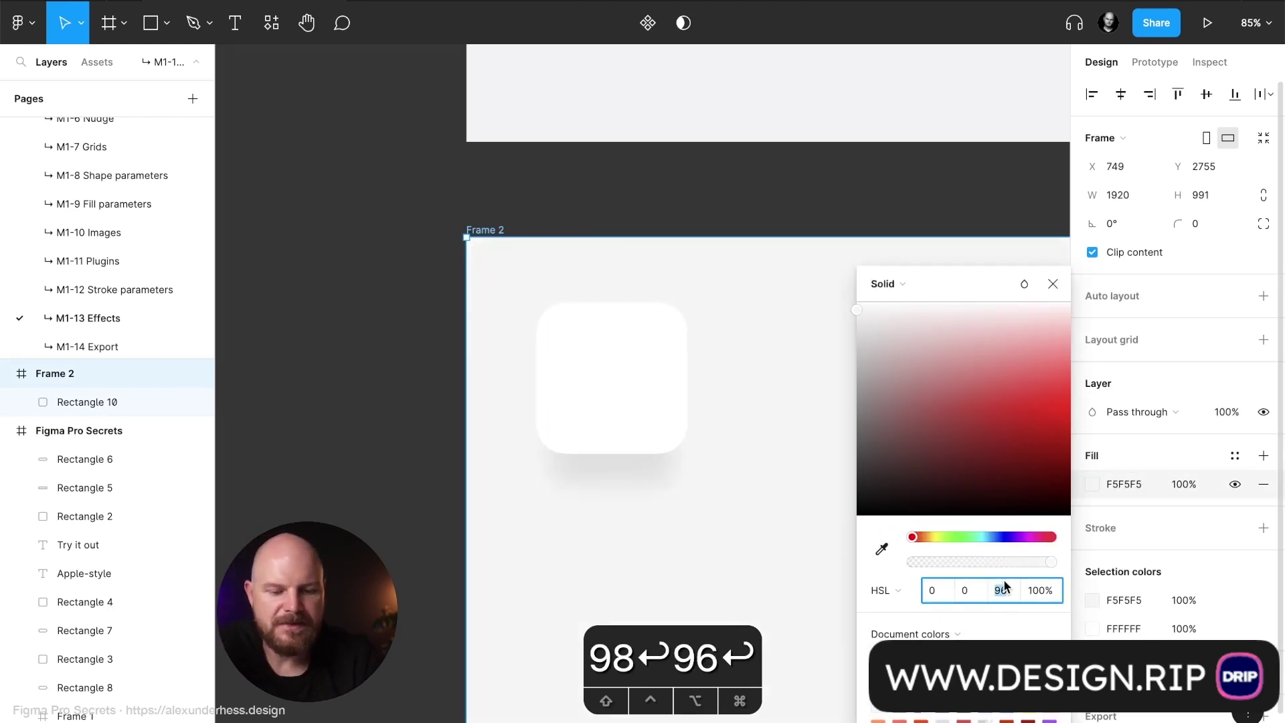
{"action": "type", "text": "92"}
{"action": "key", "text": "Return"}
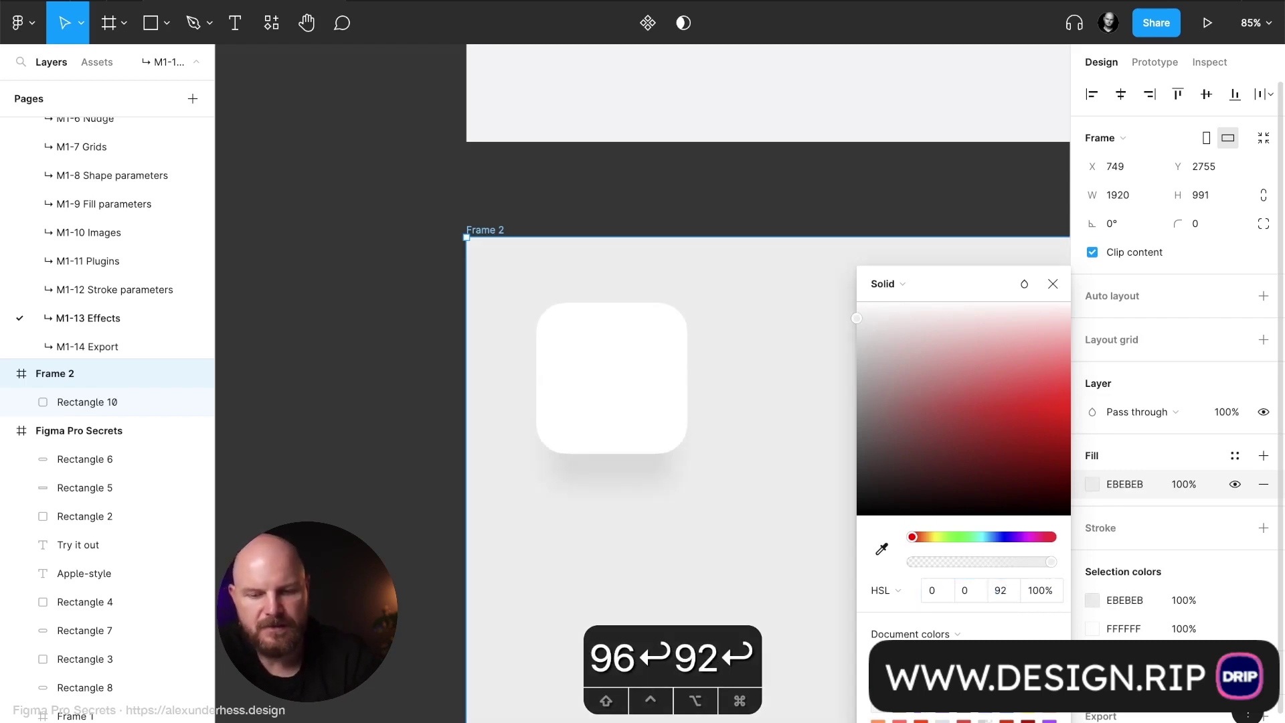
{"action": "left_click", "coordinate": [1053, 285]}
{"action": "left_click", "coordinate": [816, 395]}
Step: Enlarge the white rounded square to about 471 × 499 and view it unselected
{"action": "left_click", "coordinate": [612, 379]}
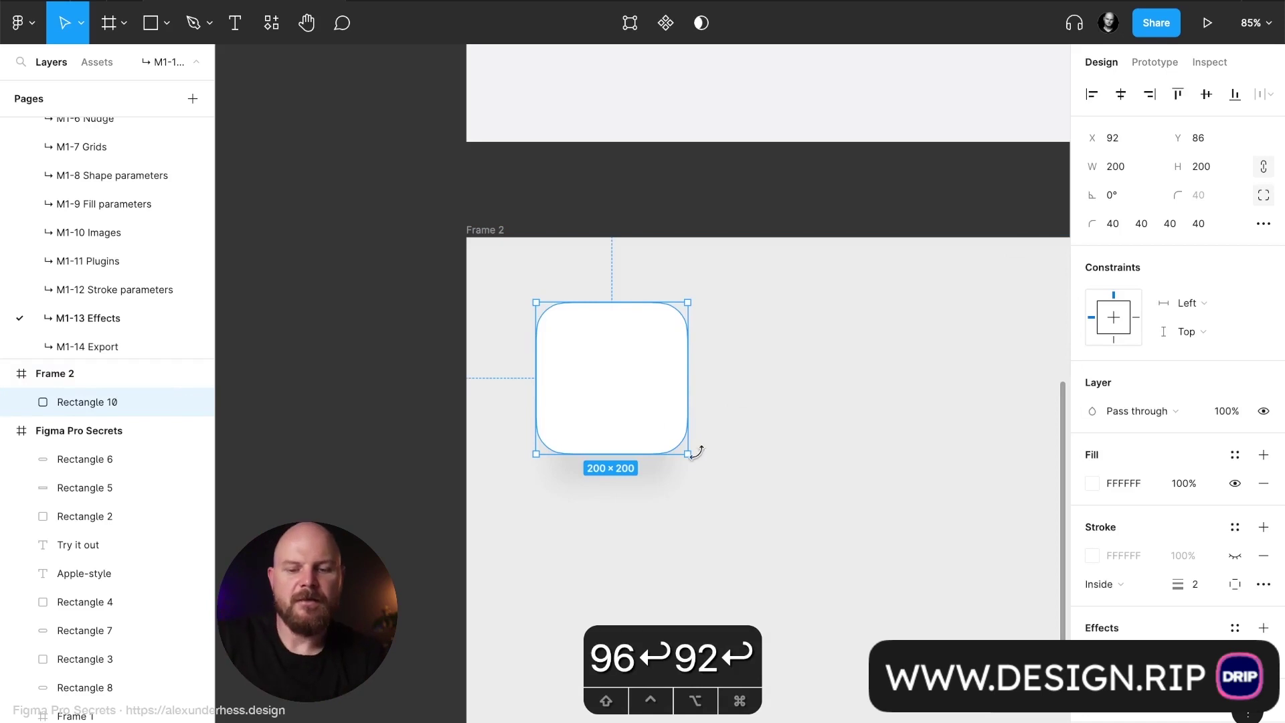
{"action": "left_click_drag", "start_coordinate": [688, 453], "coordinate": [891, 688]}
{"action": "scroll", "coordinate": [877, 536], "scroll_direction": "down", "scroll_amount": 5}
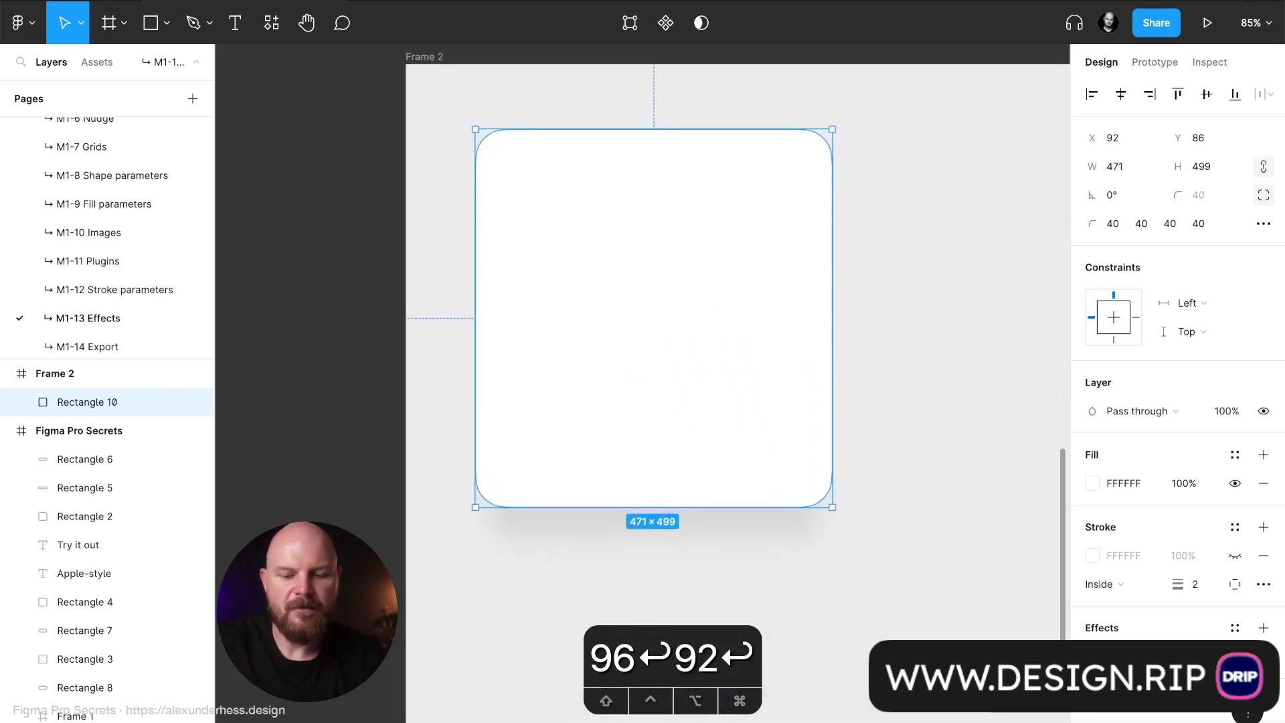
{"action": "left_click", "coordinate": [877, 536]}
{"action": "scroll", "coordinate": [877, 536], "scroll_direction": "down", "scroll_amount": 3}
{"action": "scroll", "coordinate": [881, 557], "scroll_direction": "right", "scroll_amount": 3}
{"action": "scroll", "coordinate": [880, 558], "scroll_direction": "down", "scroll_amount": 1}
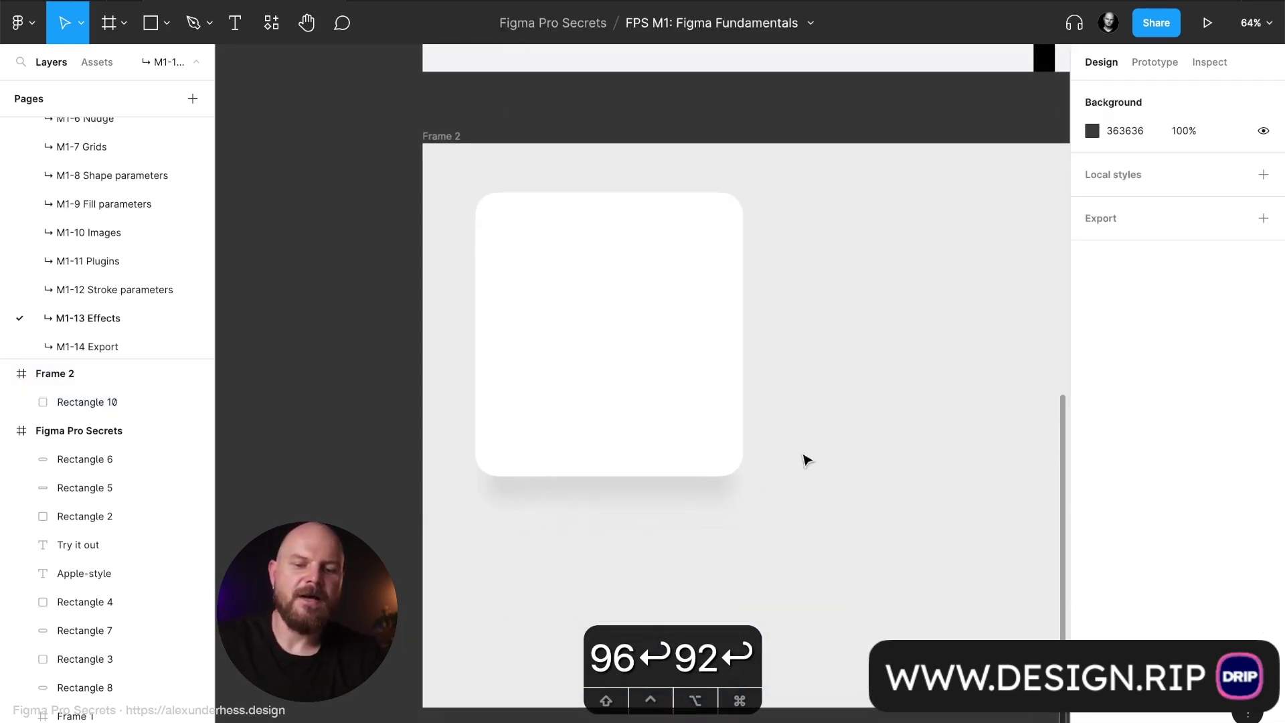
Step: Set the opacity of the white shape's drop shadow colour to 10% and deselect the shape
{"action": "left_click", "coordinate": [736, 463]}
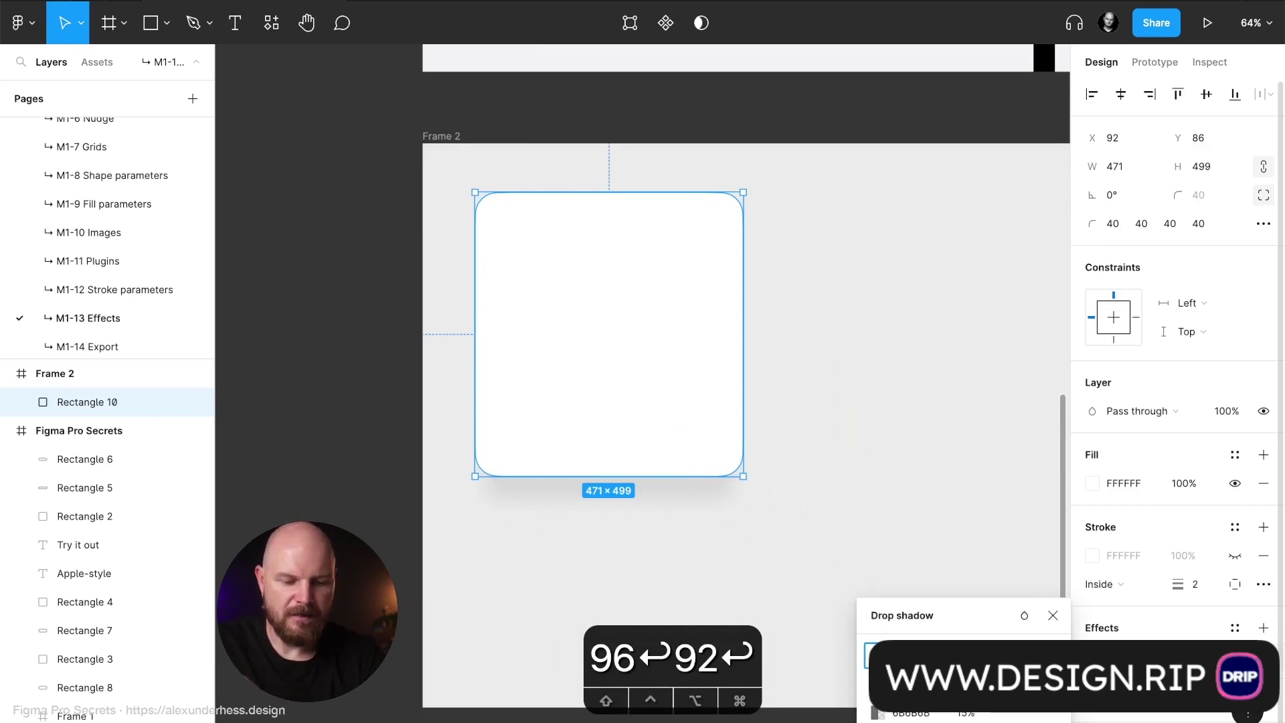
{"action": "left_click", "coordinate": [967, 715]}
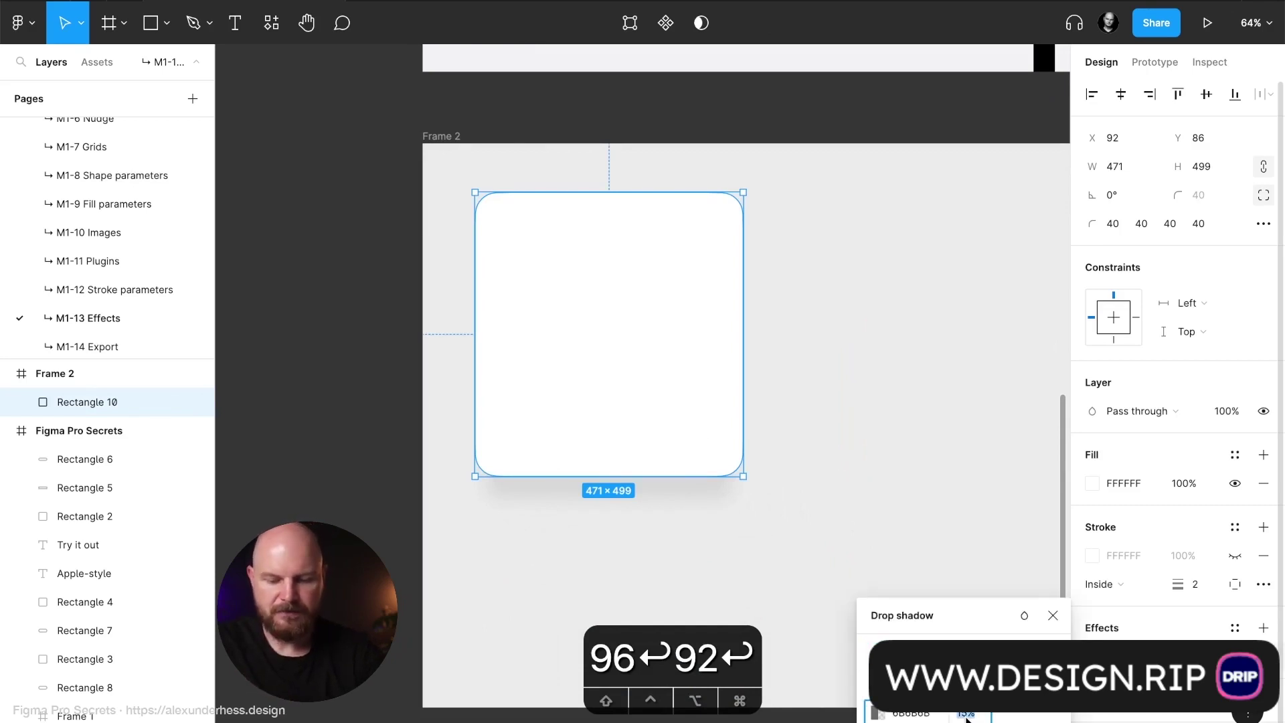
{"action": "type", "text": "10"}
{"action": "key", "text": "Return"}
{"action": "left_click", "coordinate": [1053, 615]}
{"action": "left_click", "coordinate": [937, 589]}
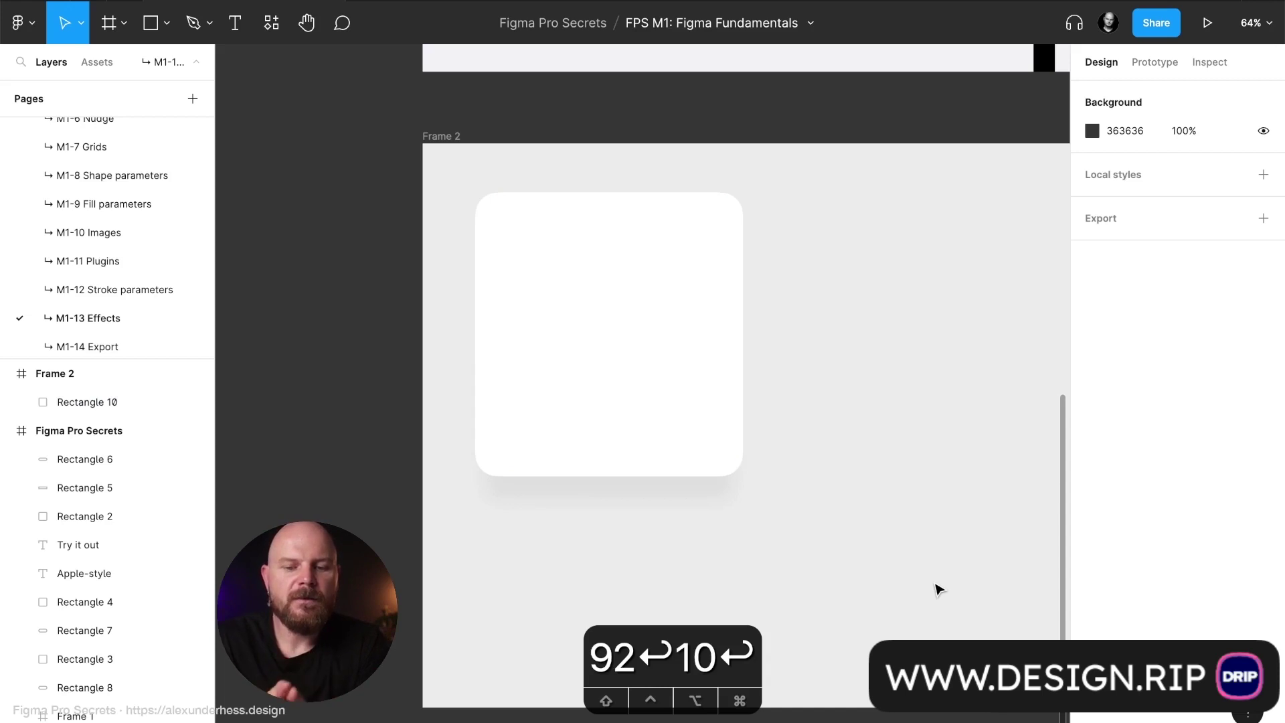
Step: Switch the white shape from independent corners to a single corner radius and set it to 2
{"action": "left_click", "coordinate": [696, 415]}
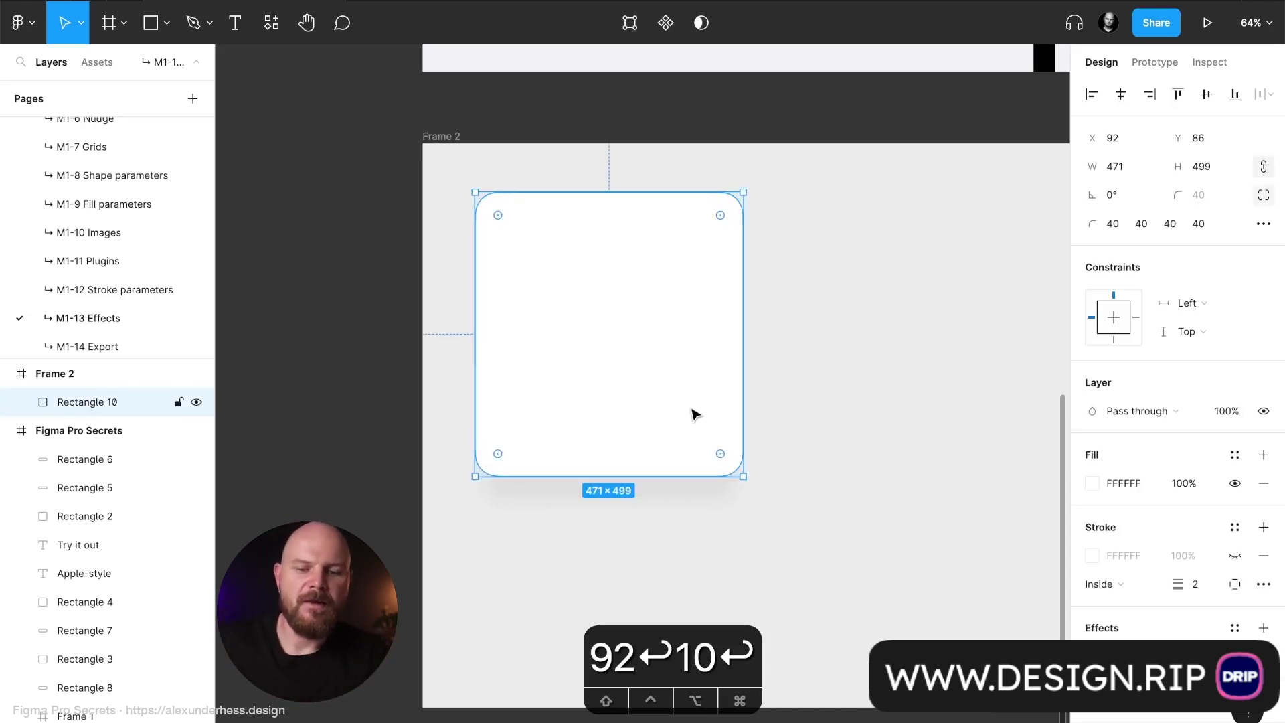
{"action": "left_click", "coordinate": [1262, 196]}
{"action": "left_click", "coordinate": [1222, 196]}
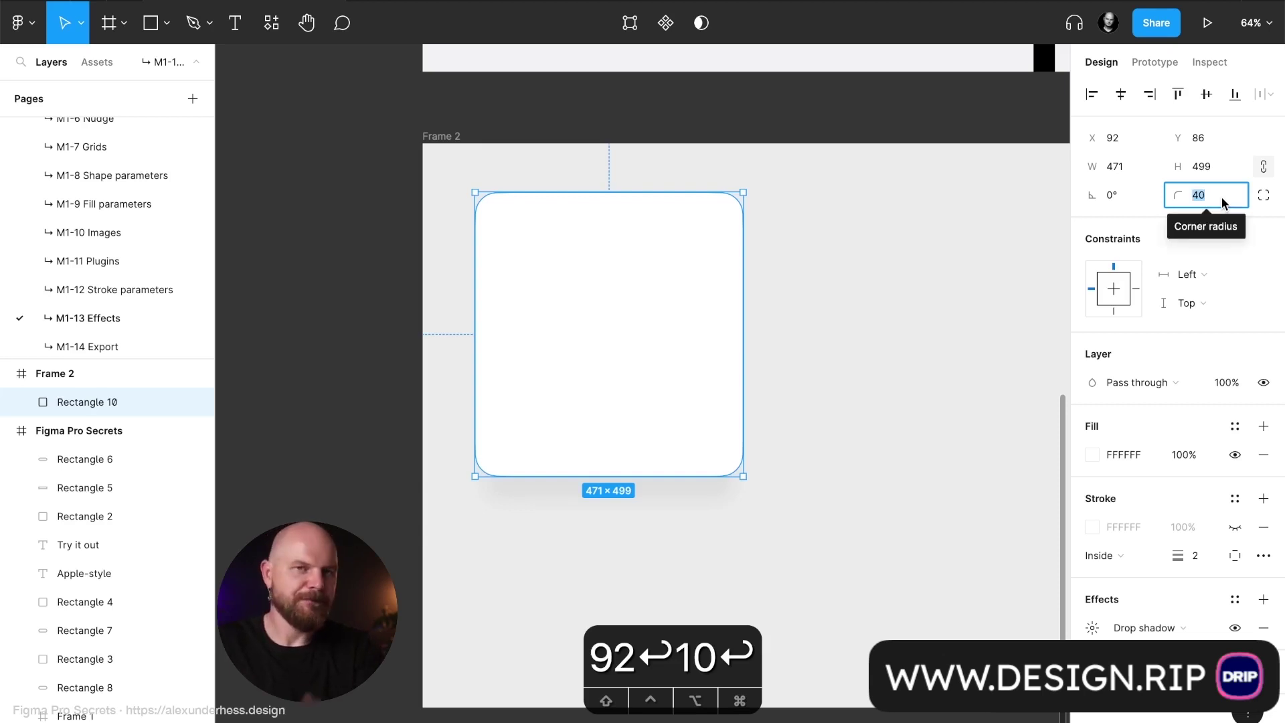
{"action": "type", "text": "2"}
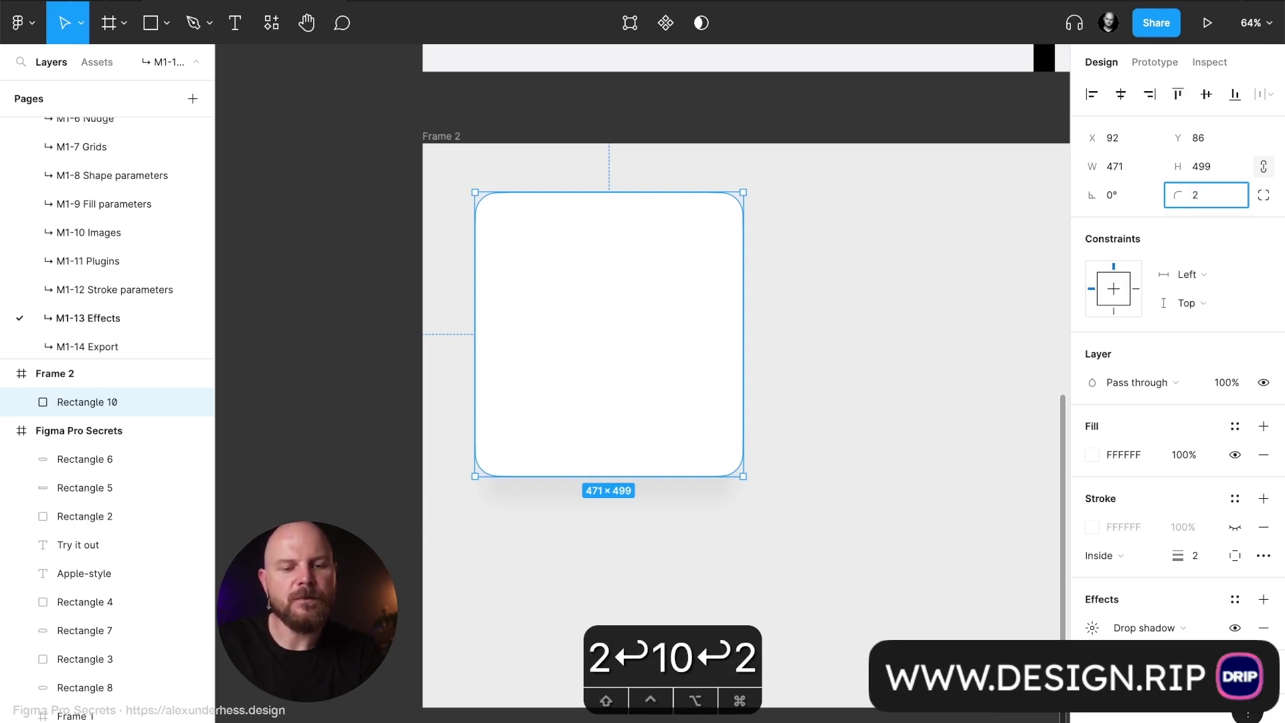
{"action": "key", "text": "Return"}
{"action": "left_click", "coordinate": [940, 250]}
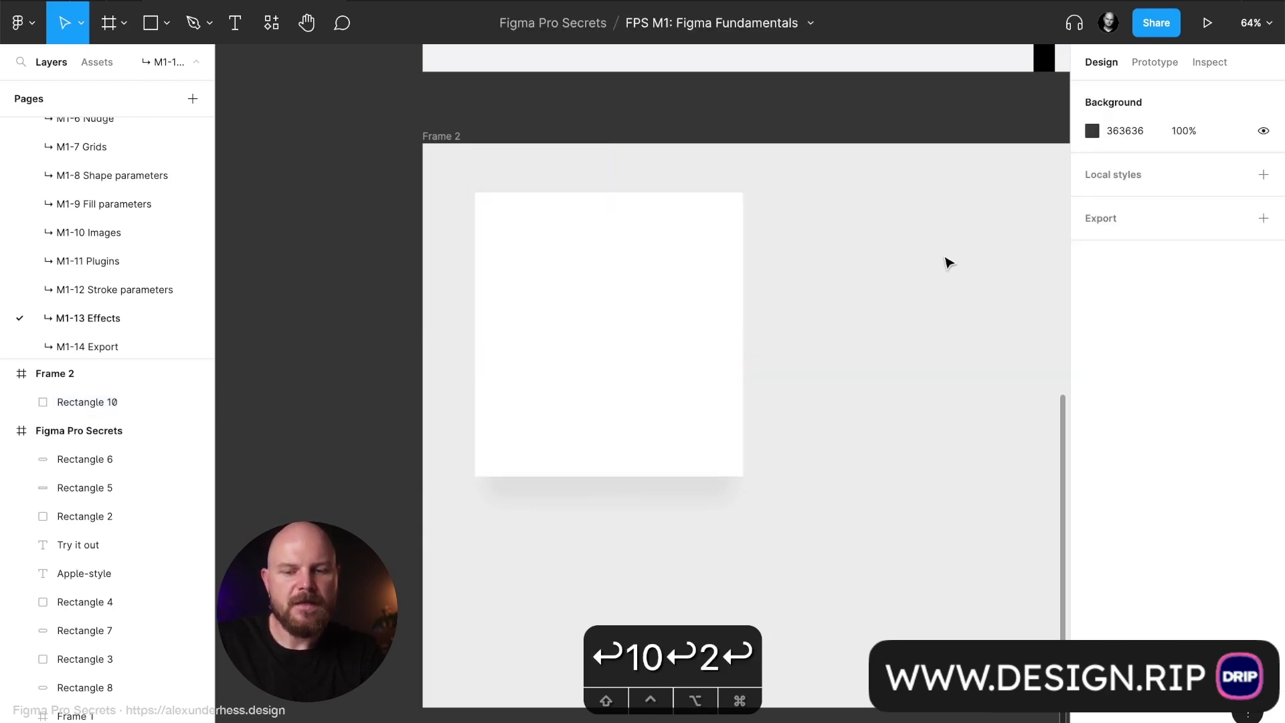
Step: Try a corner radius of 0 on the white rectangle and view it unselected
{"action": "left_click", "coordinate": [602, 348]}
{"action": "left_click", "coordinate": [1204, 196]}
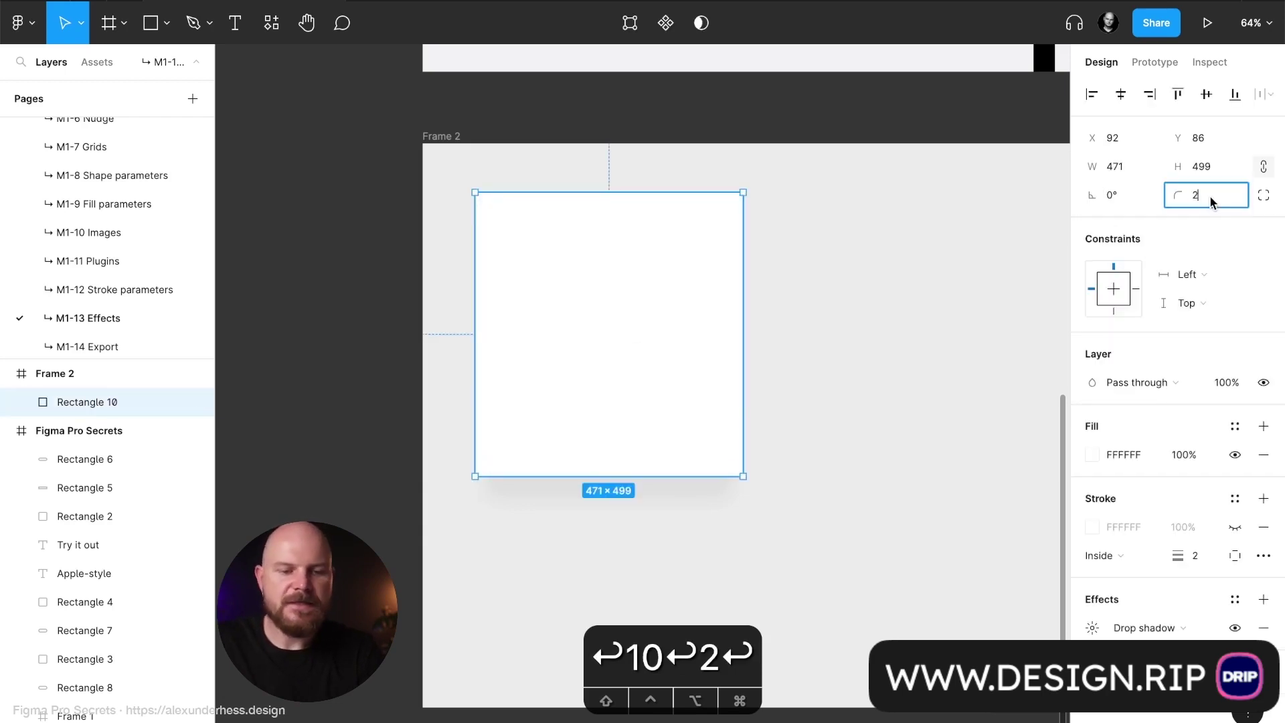
{"action": "type", "text": "0"}
{"action": "key", "text": "Return"}
{"action": "left_click", "coordinate": [839, 296]}
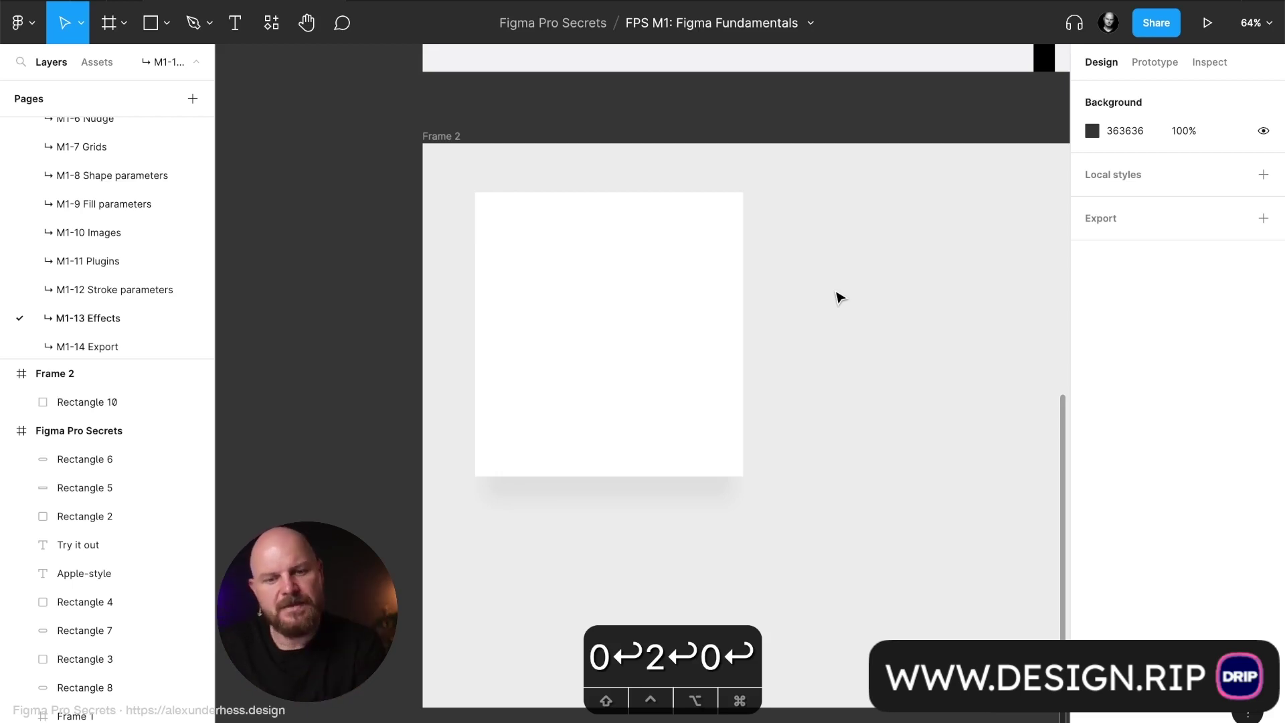
Step: Try a corner radius of 1 on the white rectangle and set it back to 2
{"action": "left_click", "coordinate": [643, 298]}
{"action": "left_click", "coordinate": [1212, 200]}
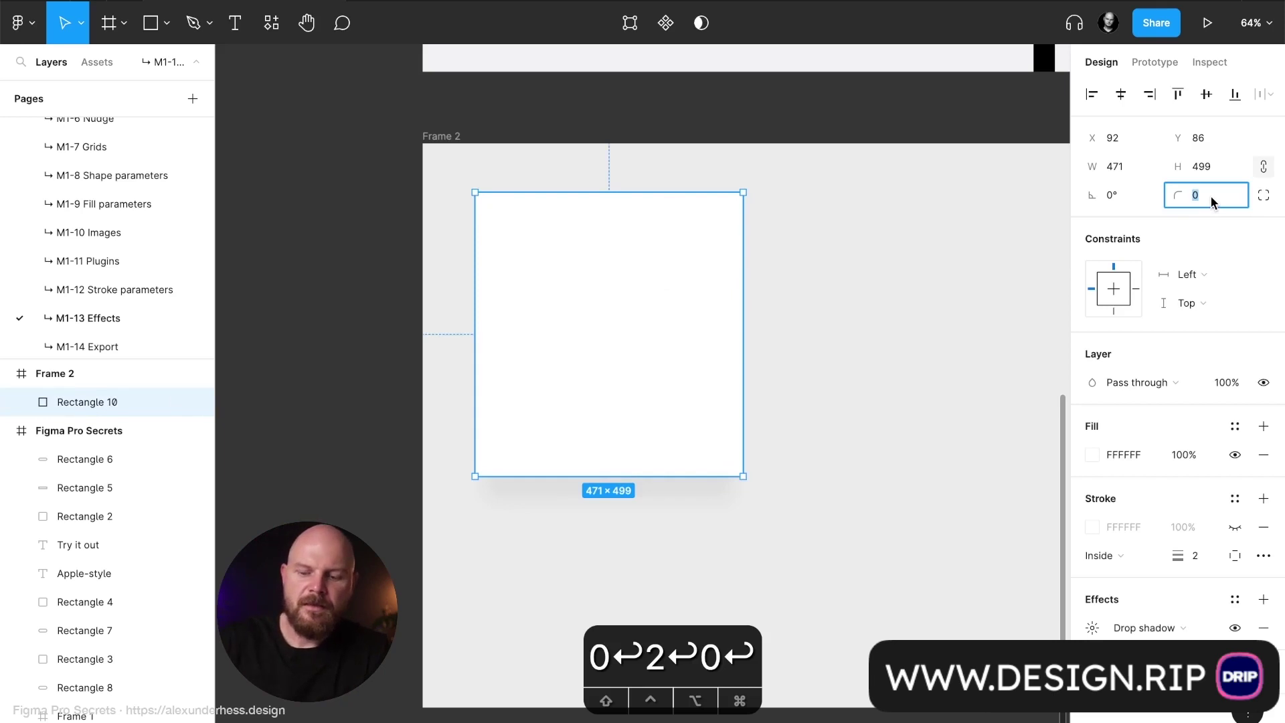
{"action": "type", "text": "1"}
{"action": "key", "text": "Return"}
{"action": "left_click", "coordinate": [1213, 201]}
{"action": "type", "text": "2"}
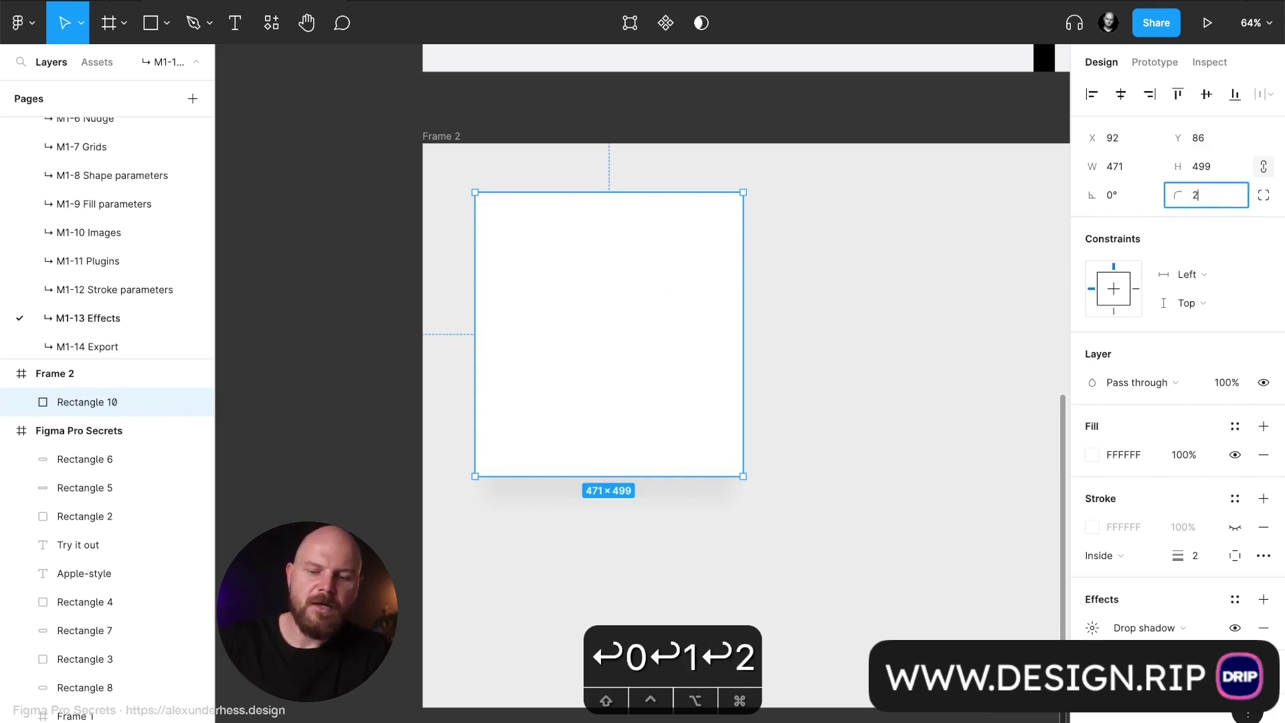
{"action": "key", "text": "Return"}
{"action": "left_click", "coordinate": [933, 303]}
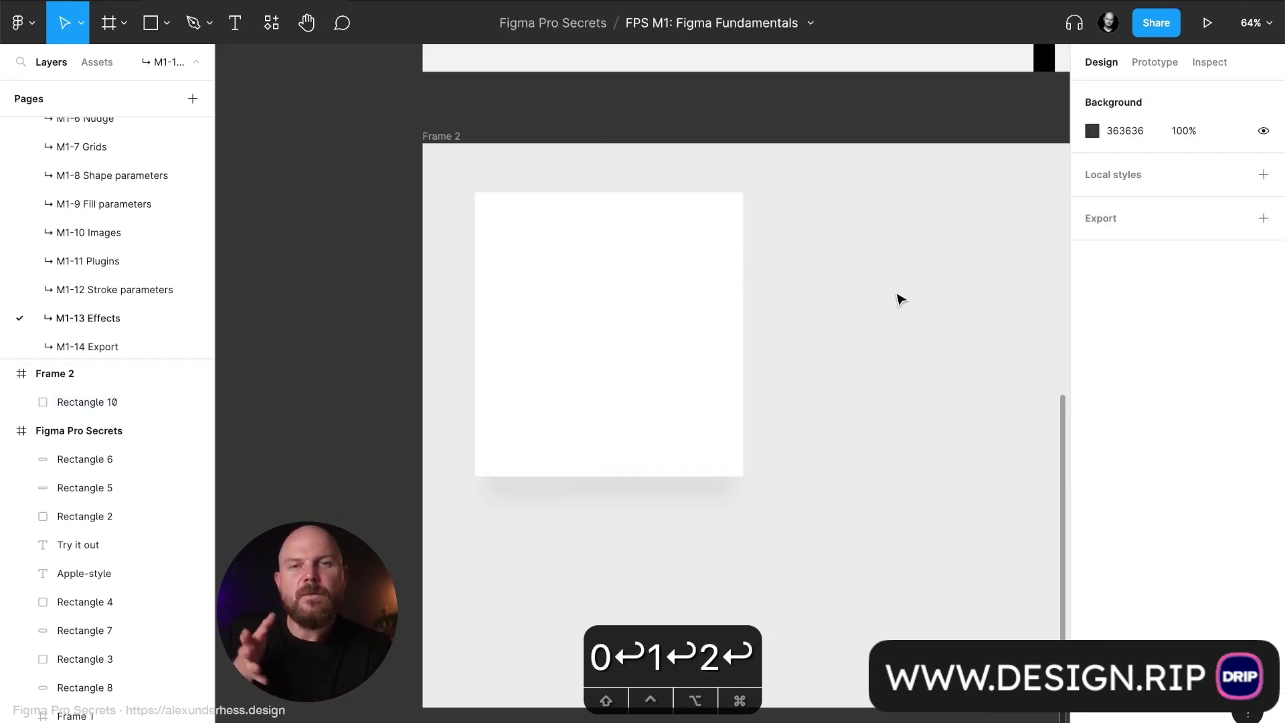
Step: Duplicate the white rectangle in place and make the copy a shadowless block shortened to about 471 × 234 over its upper part
{"action": "scroll", "coordinate": [793, 155], "scroll_direction": "up", "scroll_amount": 15}
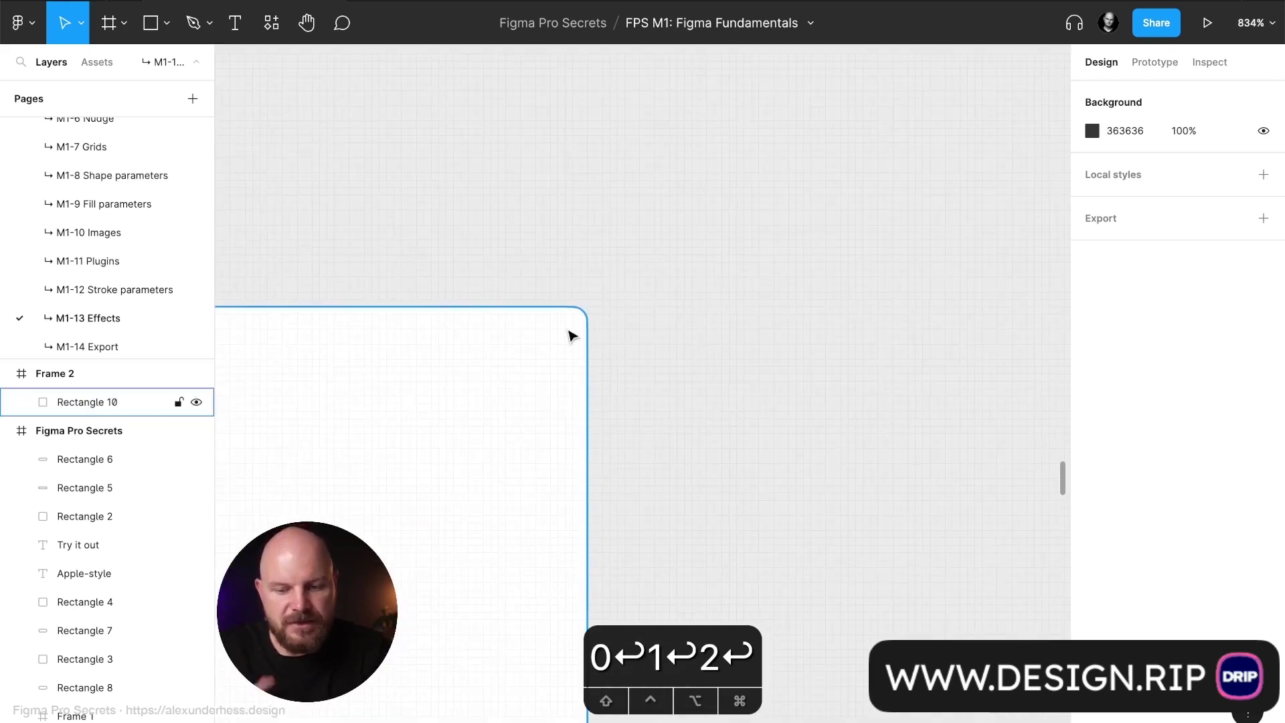
{"action": "scroll", "coordinate": [709, 352], "scroll_direction": "down", "scroll_amount": 15}
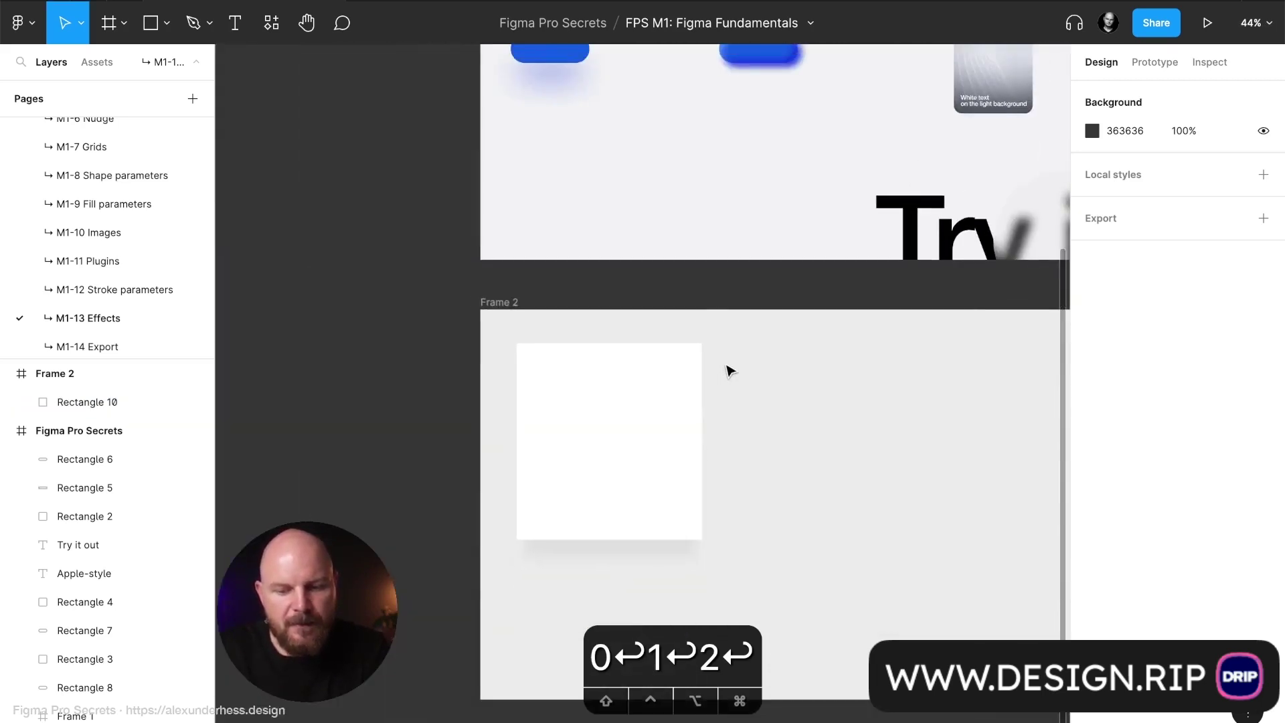
{"action": "scroll", "coordinate": [722, 365], "scroll_direction": "down", "scroll_amount": 5}
{"action": "scroll", "coordinate": [724, 367], "scroll_direction": "up", "scroll_amount": 2}
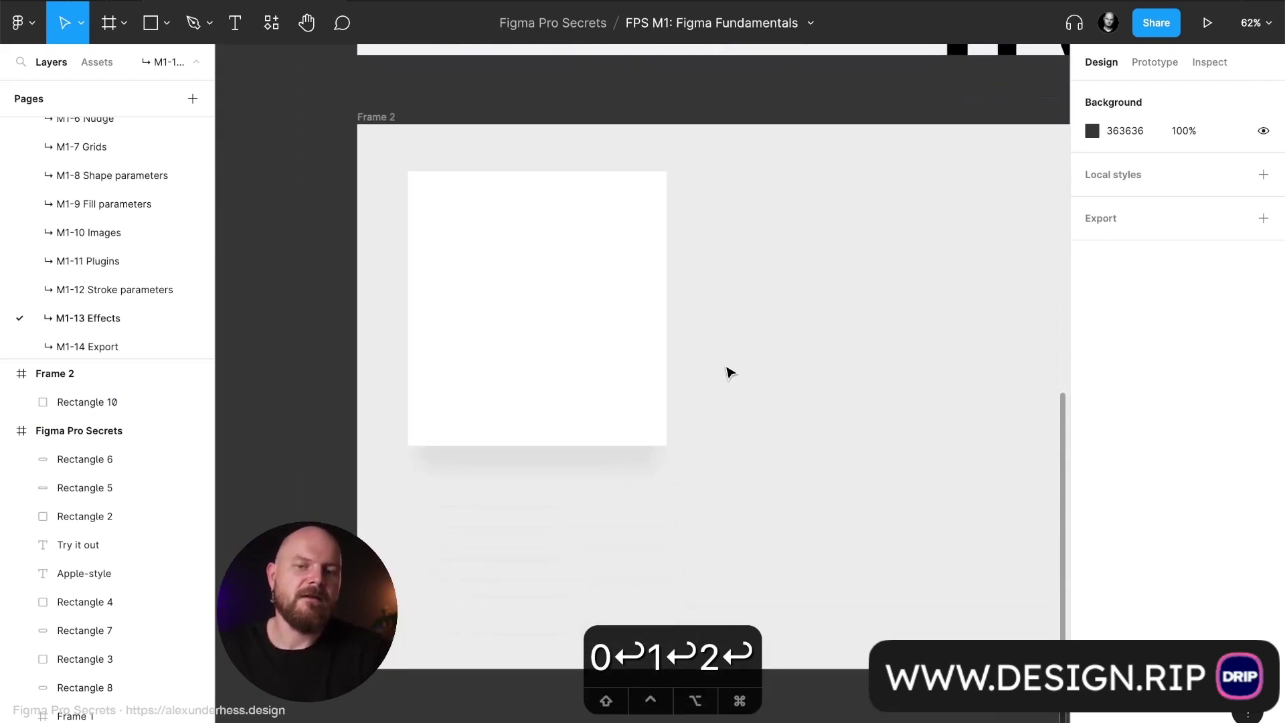
{"action": "left_click", "coordinate": [643, 385]}
{"action": "key", "text": "super+d"}
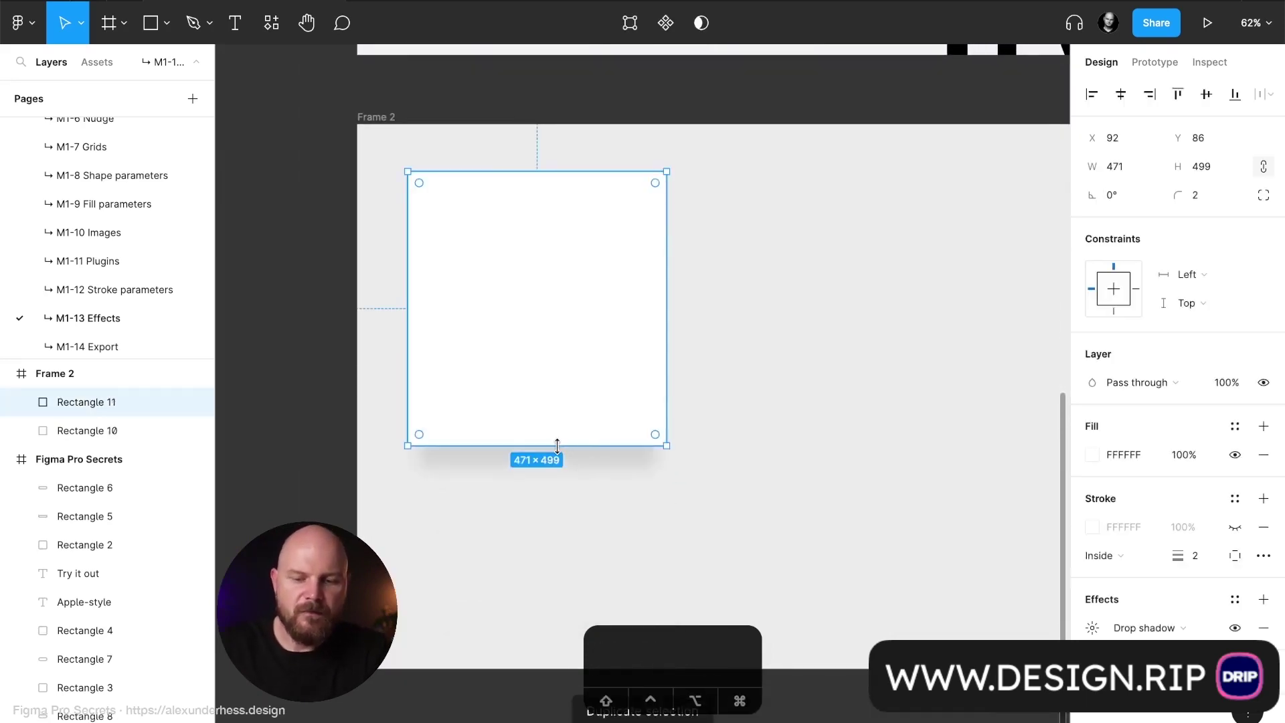
{"action": "left_click_drag", "start_coordinate": [557, 445], "coordinate": [556, 300]}
{"action": "left_click", "coordinate": [1263, 628]}
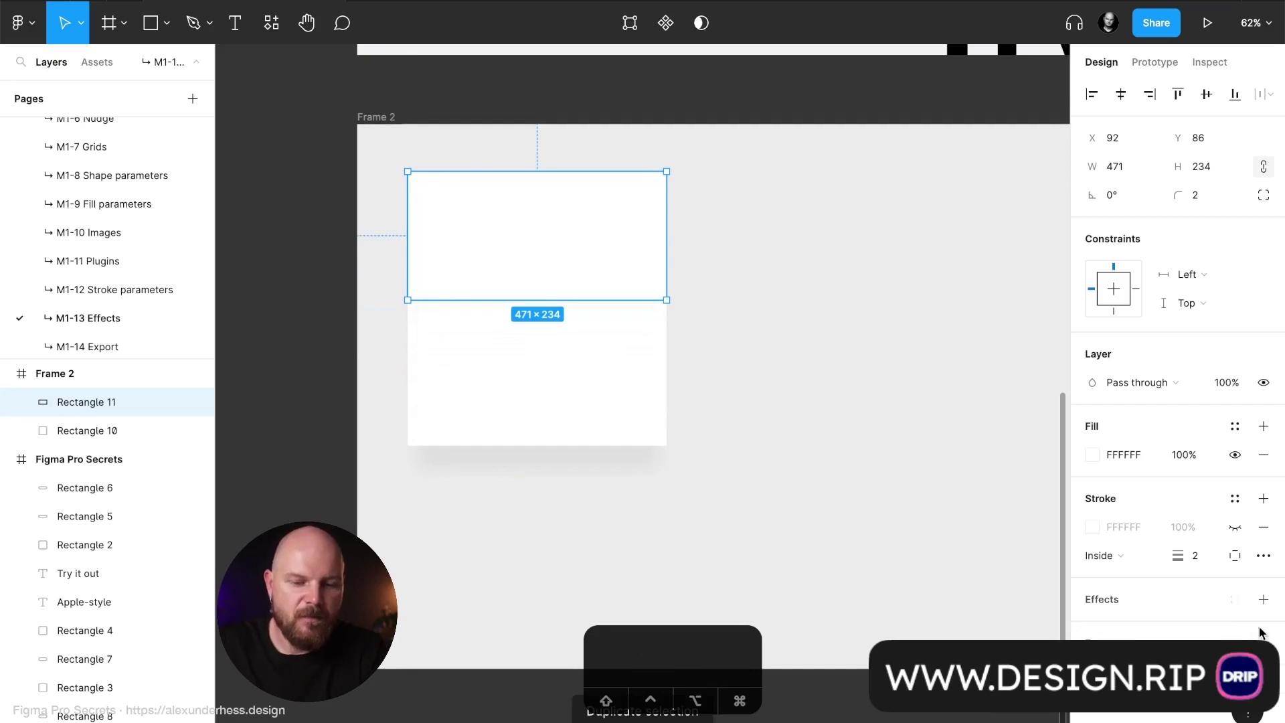
Step: Open the Unsplash plugin for the upper rectangle and browse the minimal image category
{"action": "key", "text": "super+slash"}
{"action": "key", "text": "Return"}
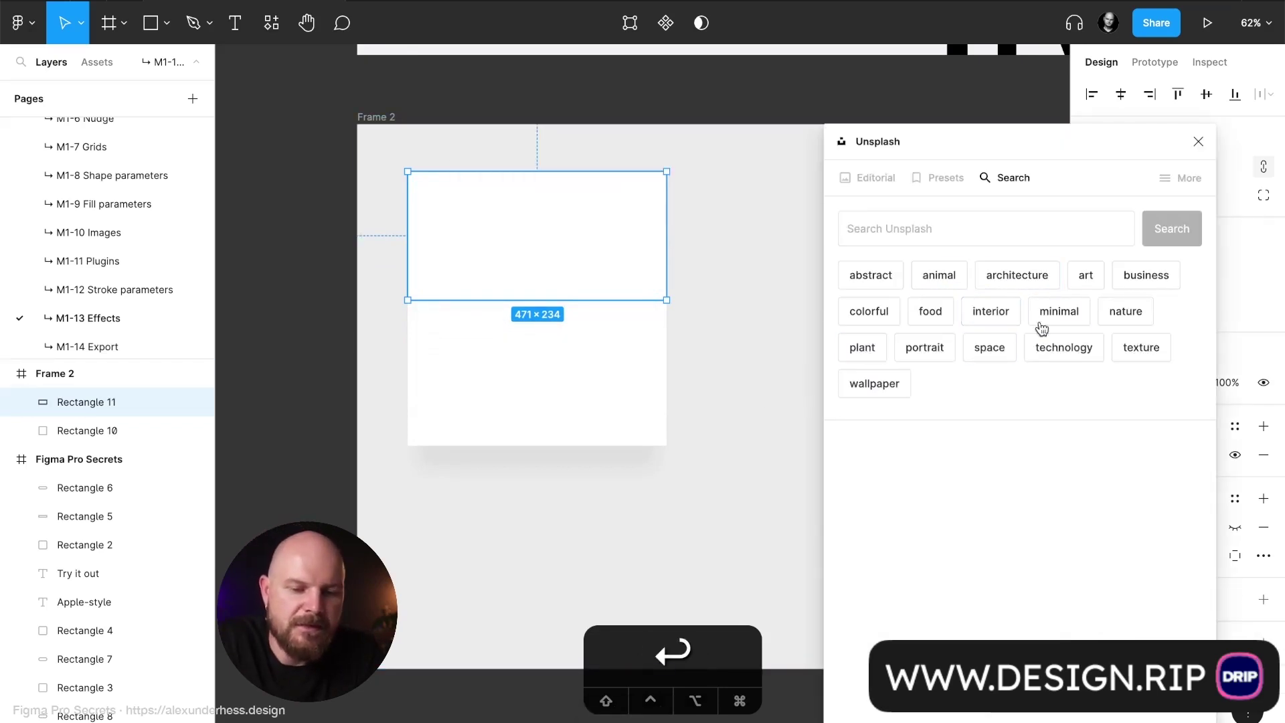
{"action": "left_click", "coordinate": [1042, 327]}
{"action": "scroll", "coordinate": [1010, 455], "scroll_direction": "down", "scroll_amount": 3}
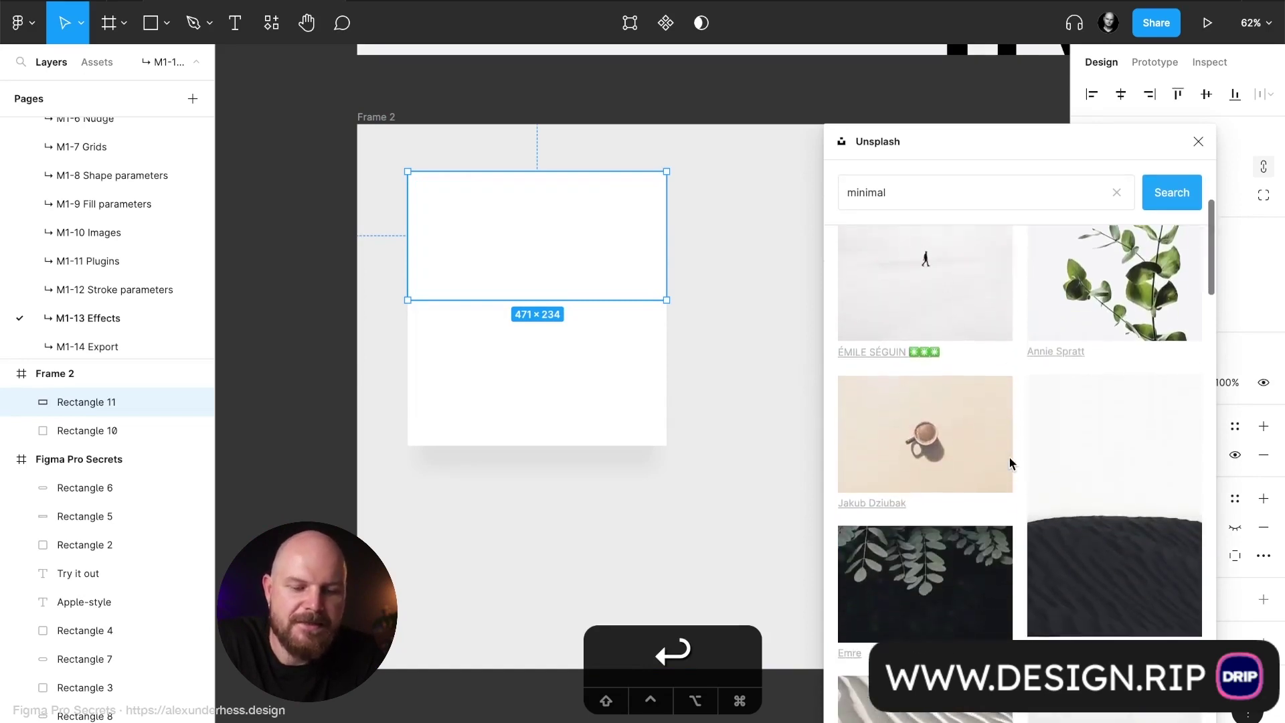
Step: Try the photo of green sprigs in a glass vase as the upper rectangle's image fill
{"action": "scroll", "coordinate": [1012, 461], "scroll_direction": "down", "scroll_amount": 4}
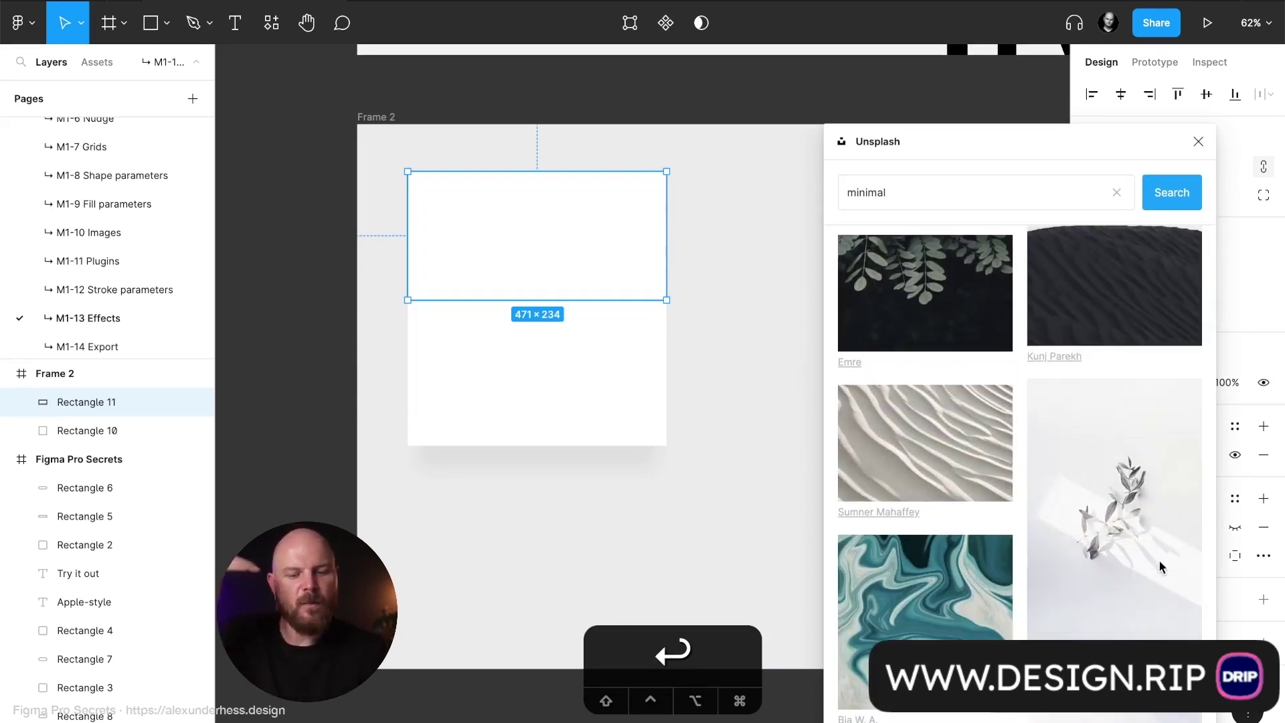
{"action": "scroll", "coordinate": [1160, 565], "scroll_direction": "down", "scroll_amount": 10}
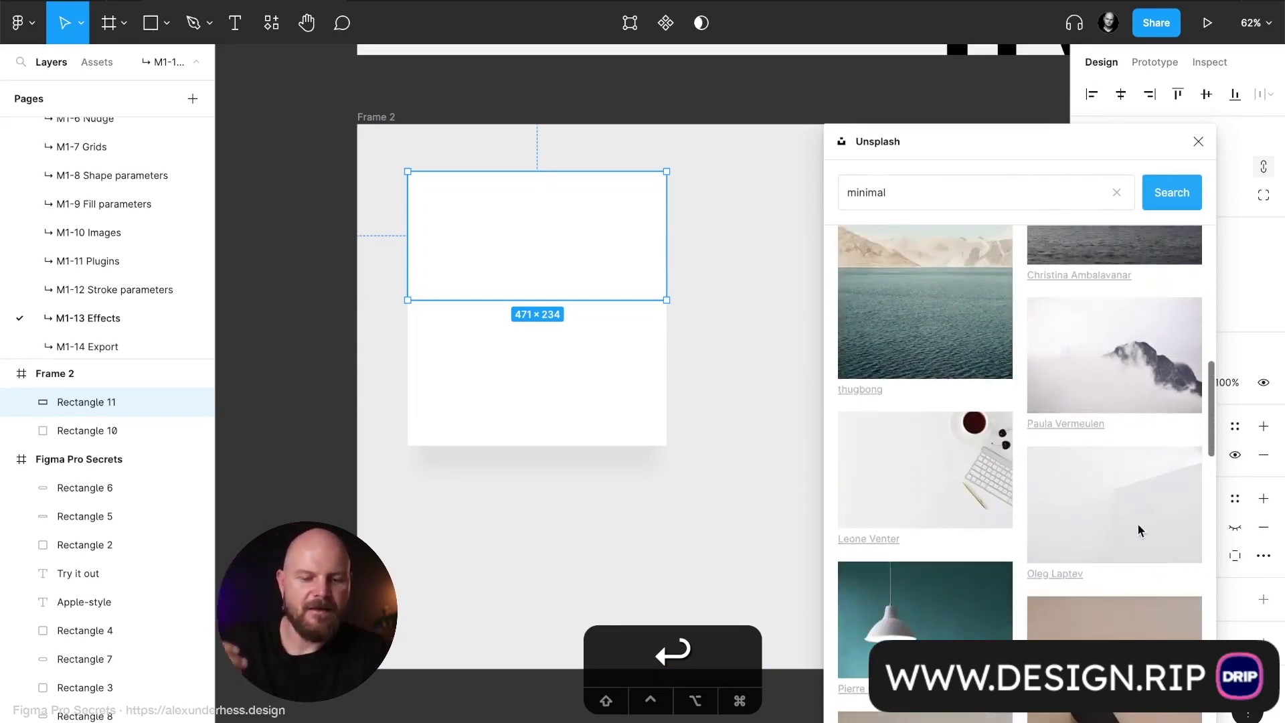
{"action": "scroll", "coordinate": [1131, 500], "scroll_direction": "down", "scroll_amount": 10}
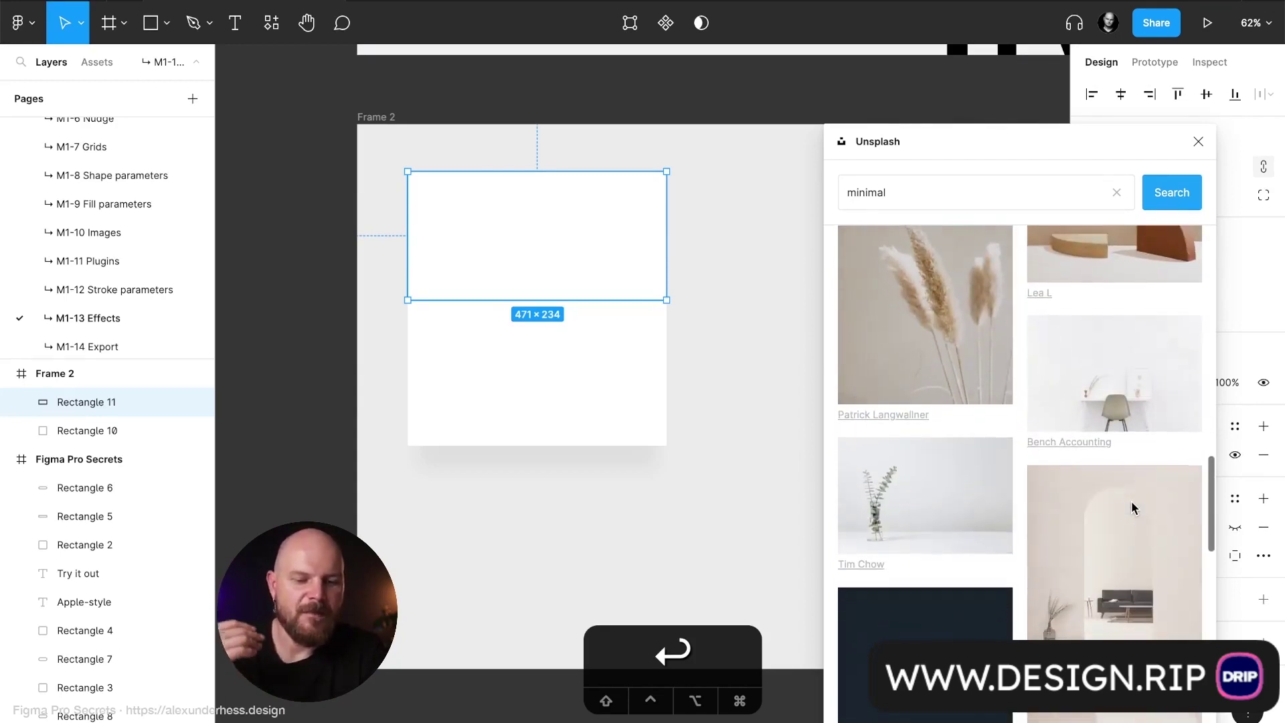
{"action": "scroll", "coordinate": [1123, 417], "scroll_direction": "down", "scroll_amount": 4}
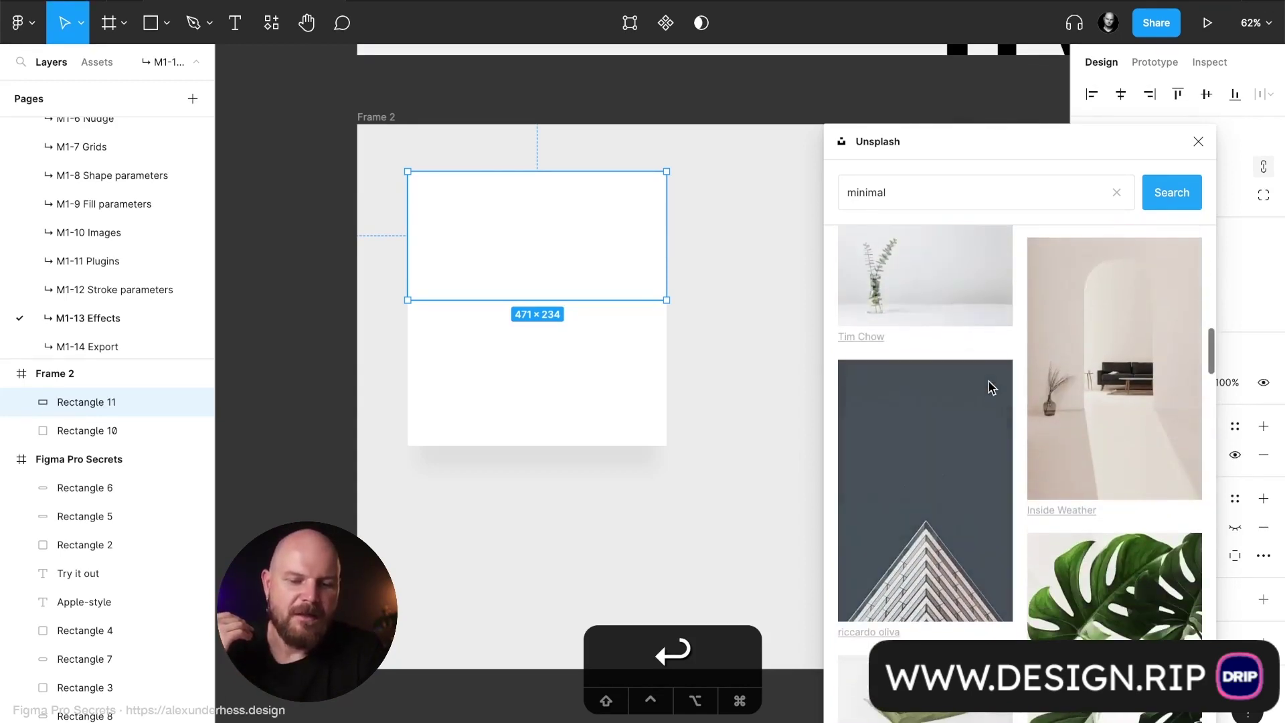
{"action": "left_click", "coordinate": [966, 287]}
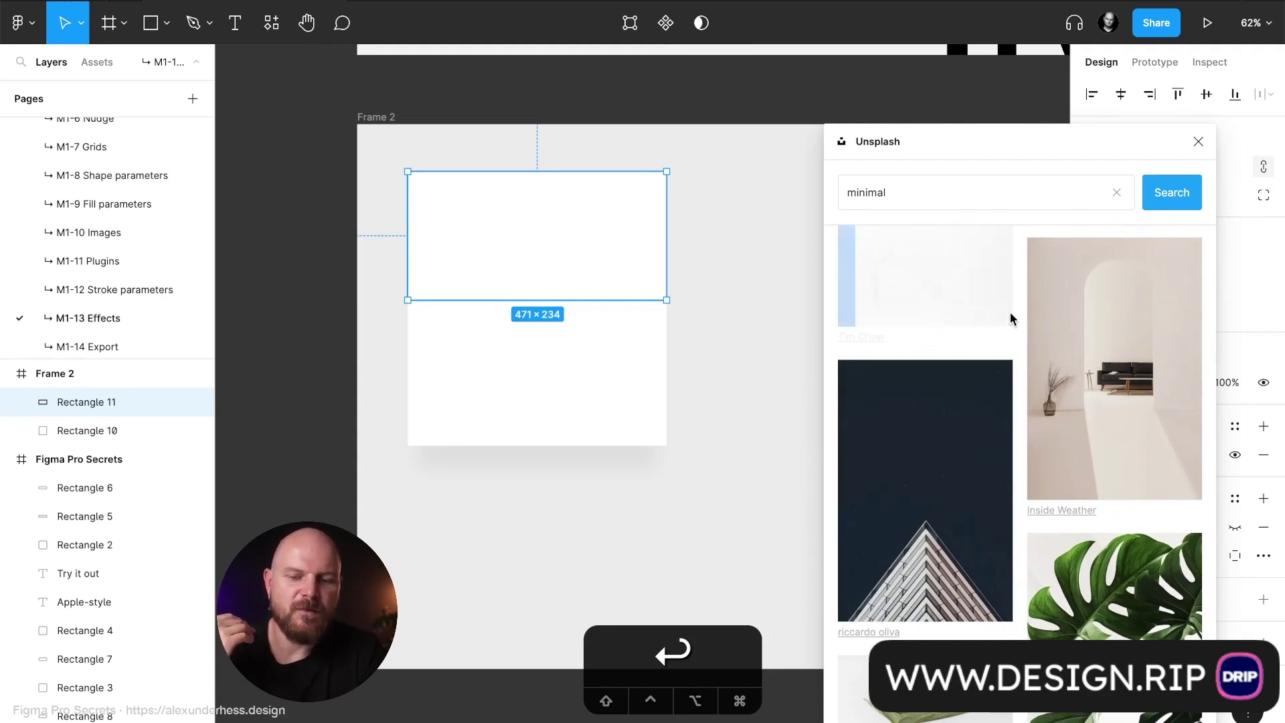
Step: Replace the upper rectangle's image with the minimal photo of a green leafy branch on a white background
{"action": "left_click", "coordinate": [1156, 208]}
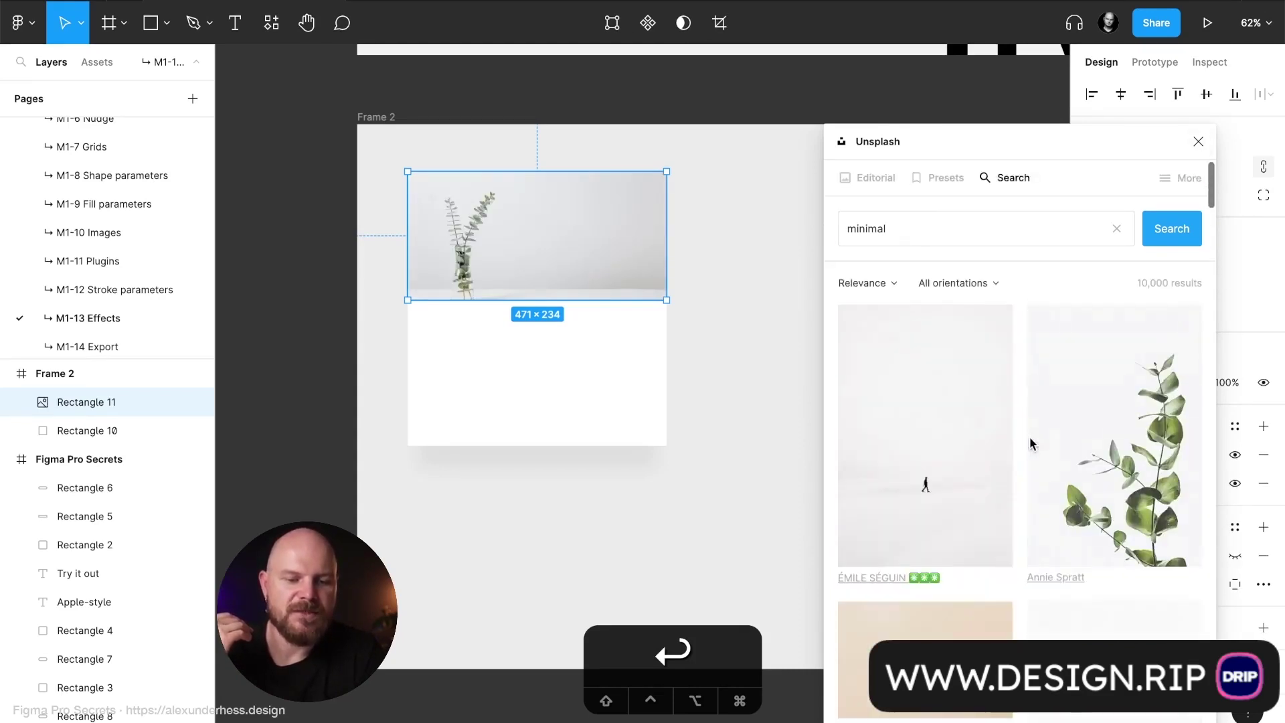
{"action": "scroll", "coordinate": [1105, 476], "scroll_direction": "down", "scroll_amount": 3}
{"action": "scroll", "coordinate": [1106, 475], "scroll_direction": "up", "scroll_amount": 1}
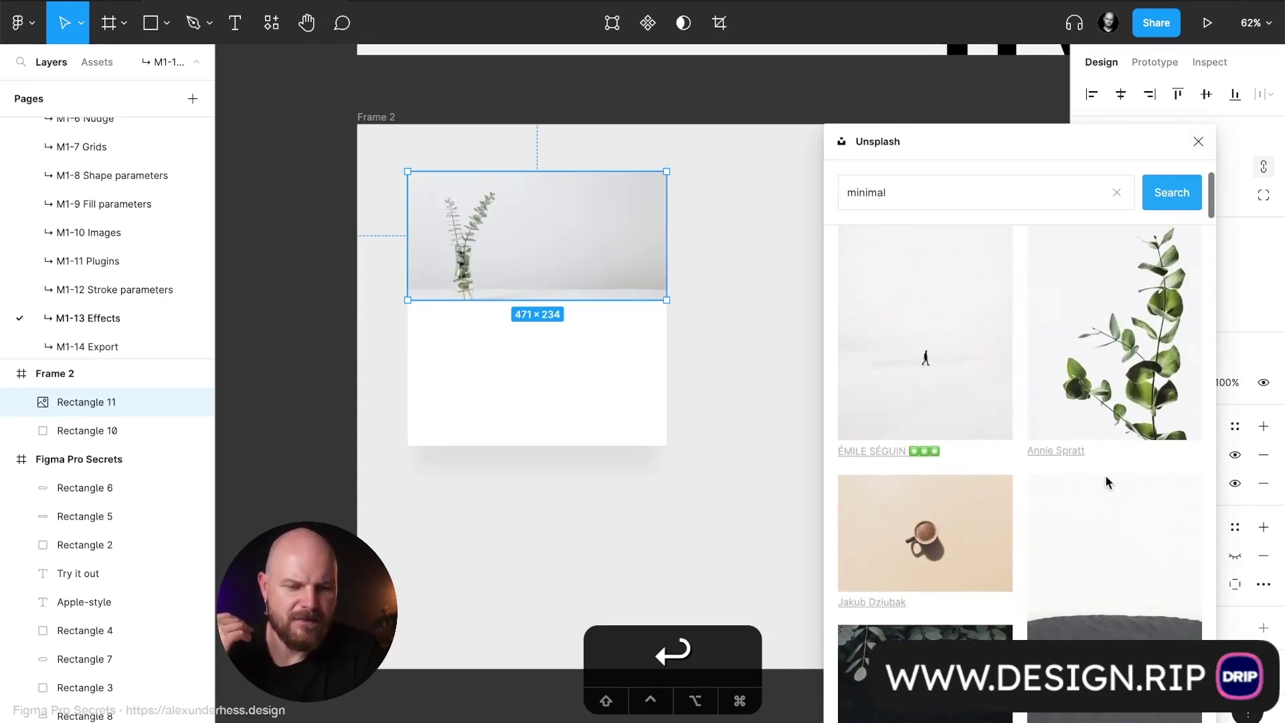
{"action": "left_click", "coordinate": [1098, 365]}
{"action": "scroll", "coordinate": [1108, 411], "scroll_direction": "down", "scroll_amount": 2}
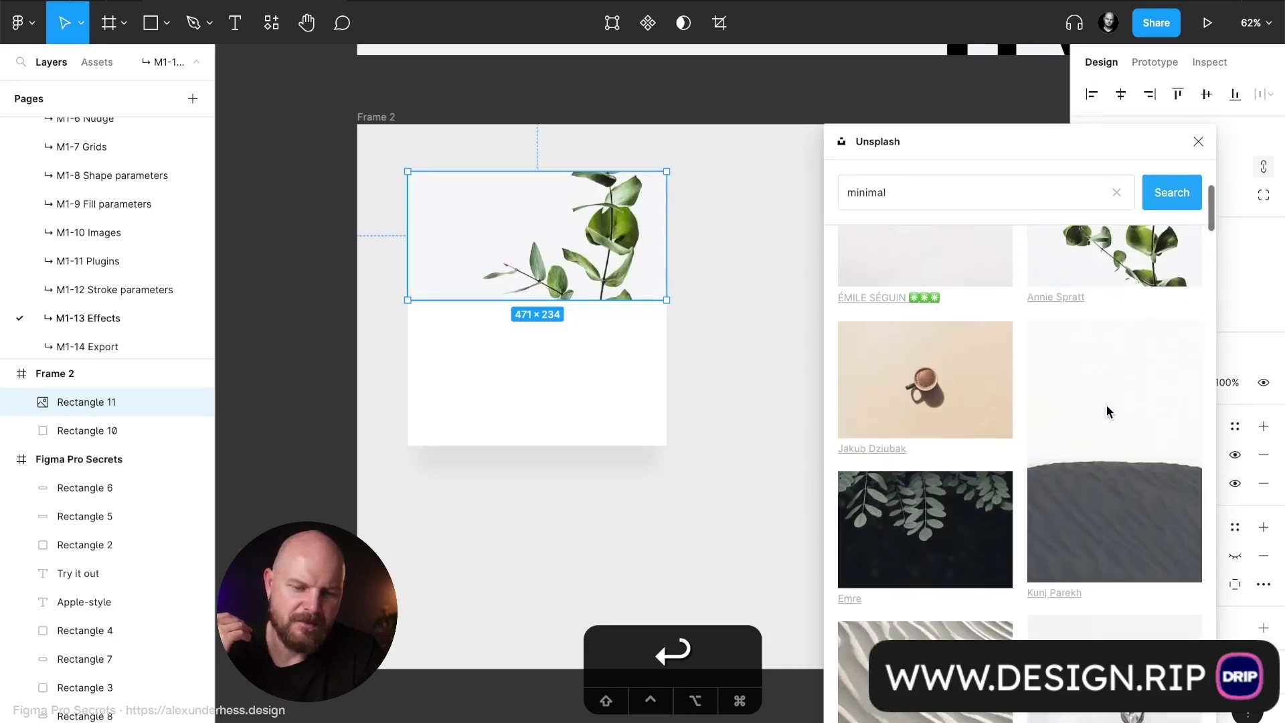
Step: Replace the upper rectangle's image with the Unsplash minimal photo of a pale leafy branch and close the plugin
{"action": "scroll", "coordinate": [1108, 410], "scroll_direction": "down", "scroll_amount": 2}
{"action": "left_click", "coordinate": [1077, 556]}
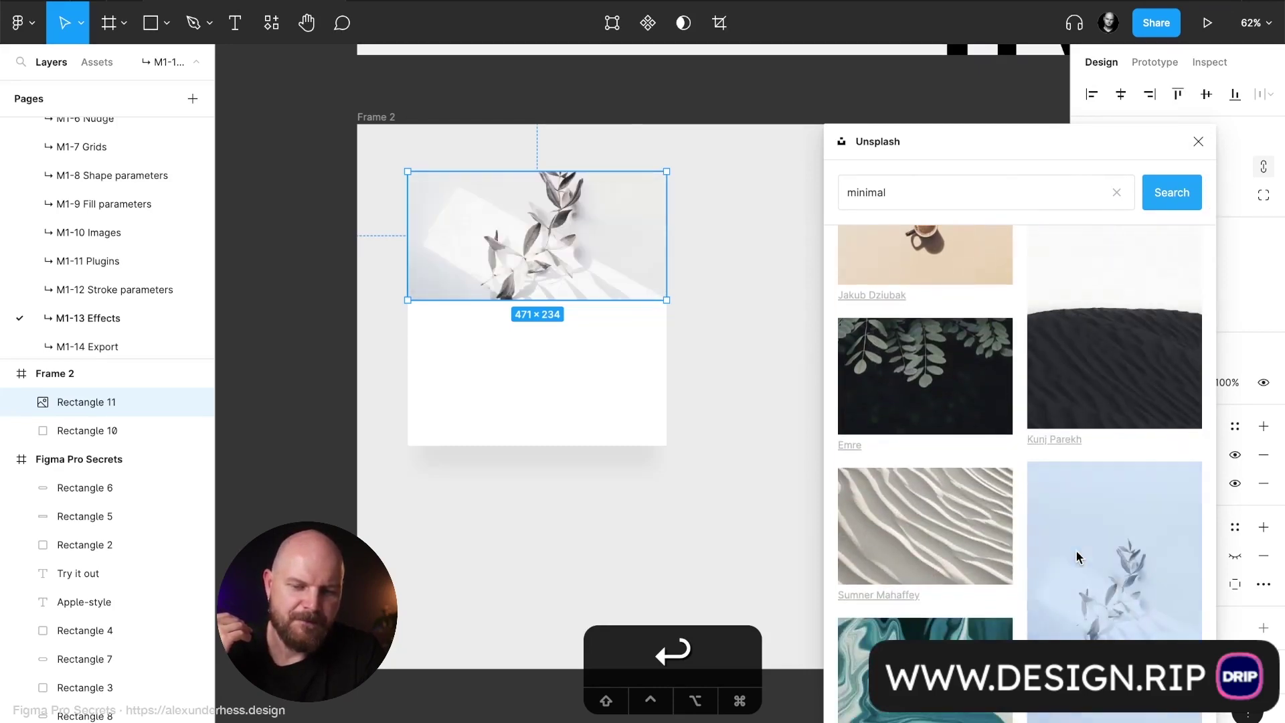
{"action": "left_click", "coordinate": [1198, 141]}
{"action": "left_click", "coordinate": [792, 214]}
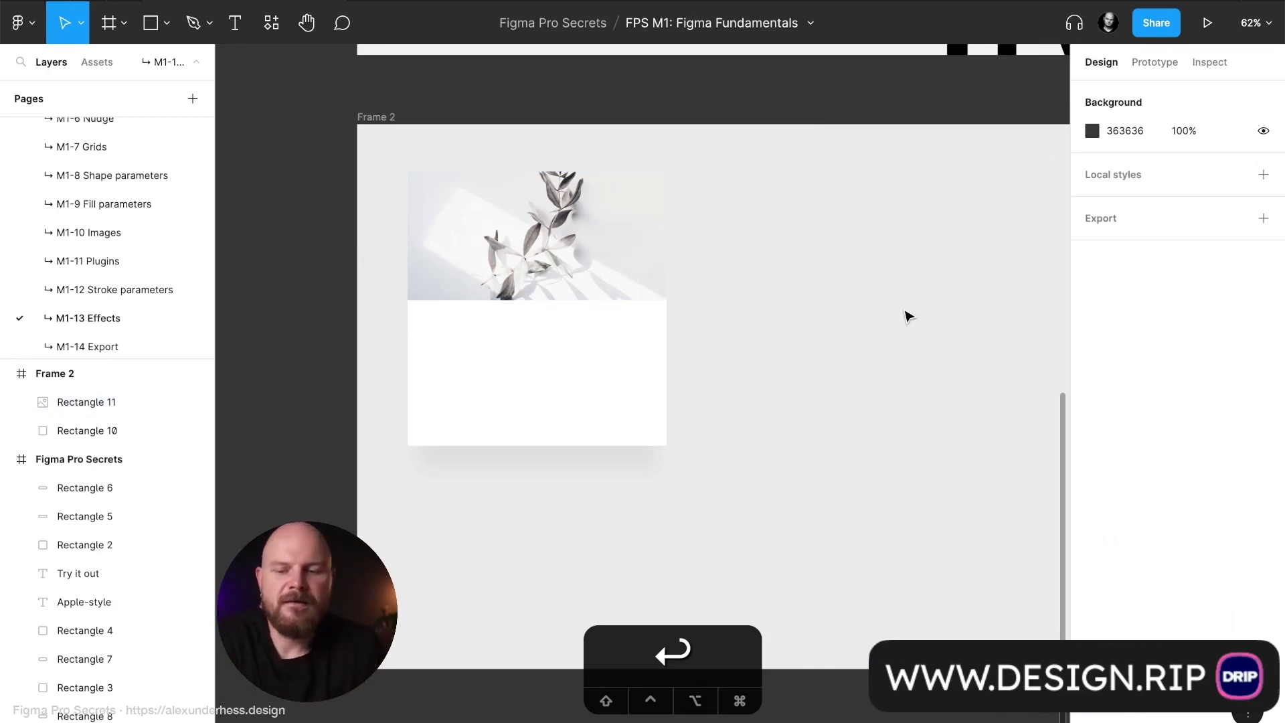
Step: Add the heading "Some text" in the white area below the image and set its font size to 32
{"action": "key", "text": "t"}
{"action": "left_click", "coordinate": [436, 333]}
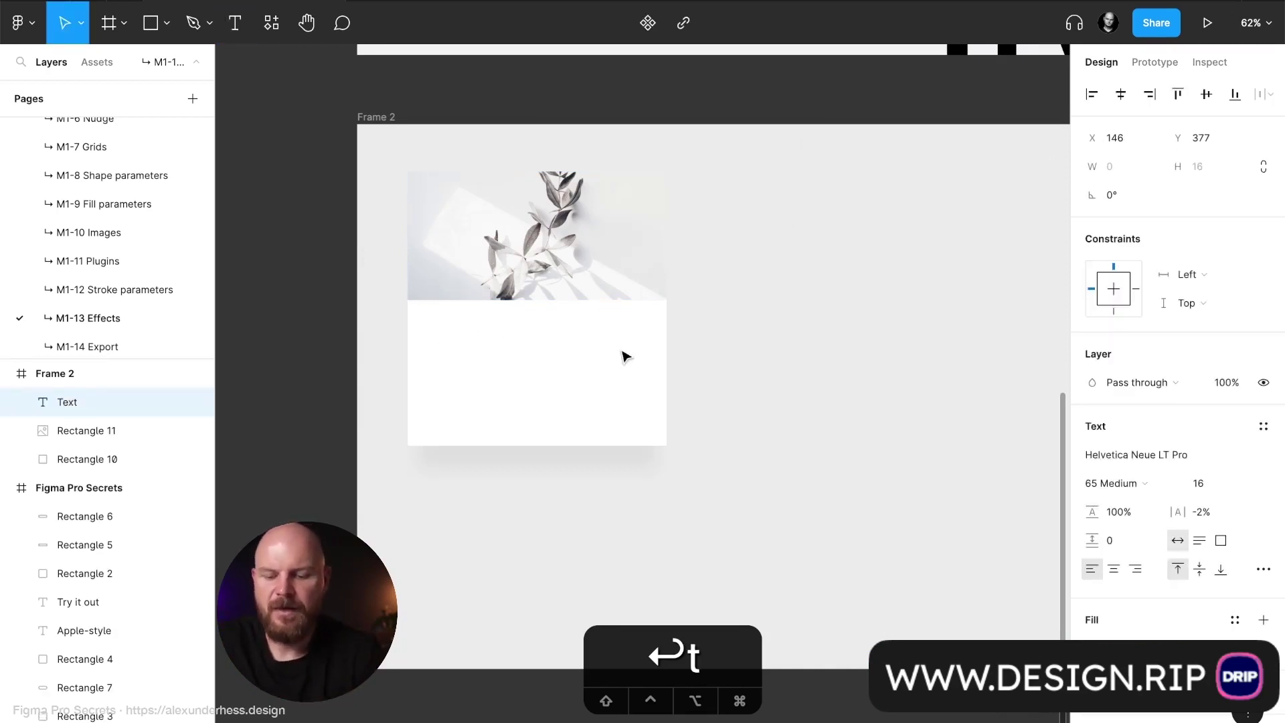
{"action": "type", "text": "Some te"}
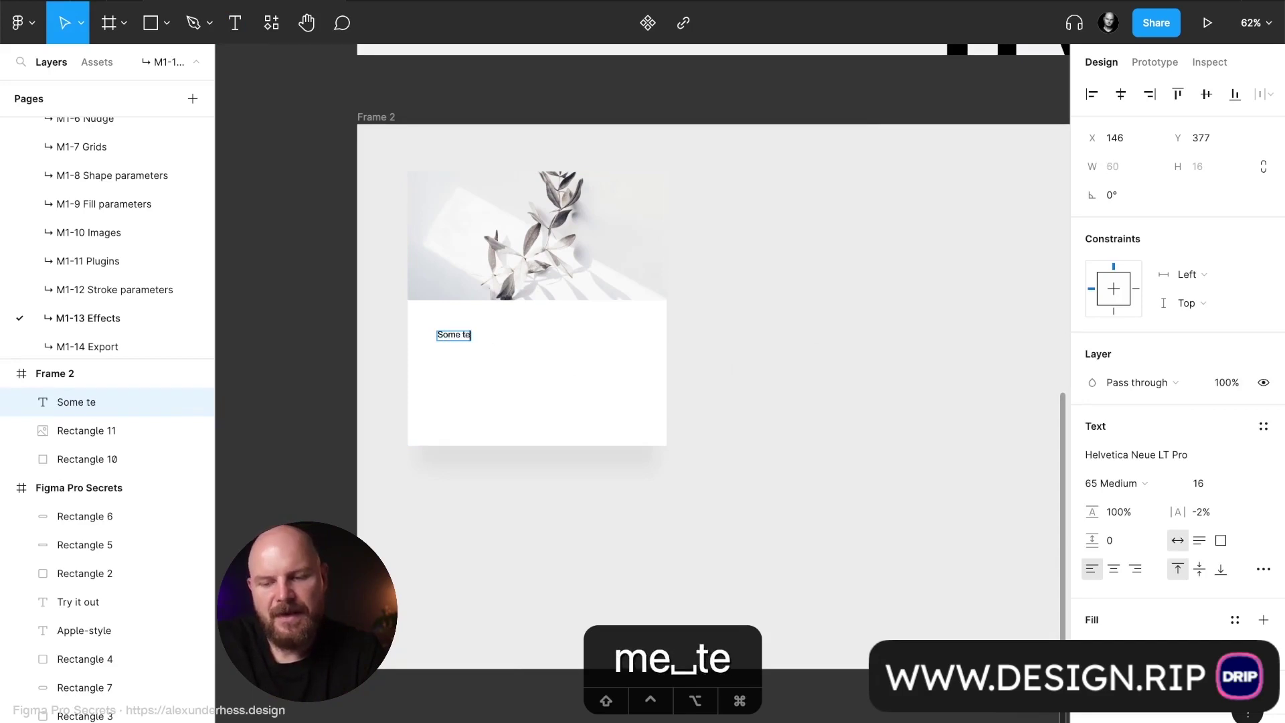
{"action": "type", "text": "xt"}
{"action": "key", "text": "BackSpace"}
{"action": "type", "text": "xt"}
{"action": "key", "text": "Escape"}
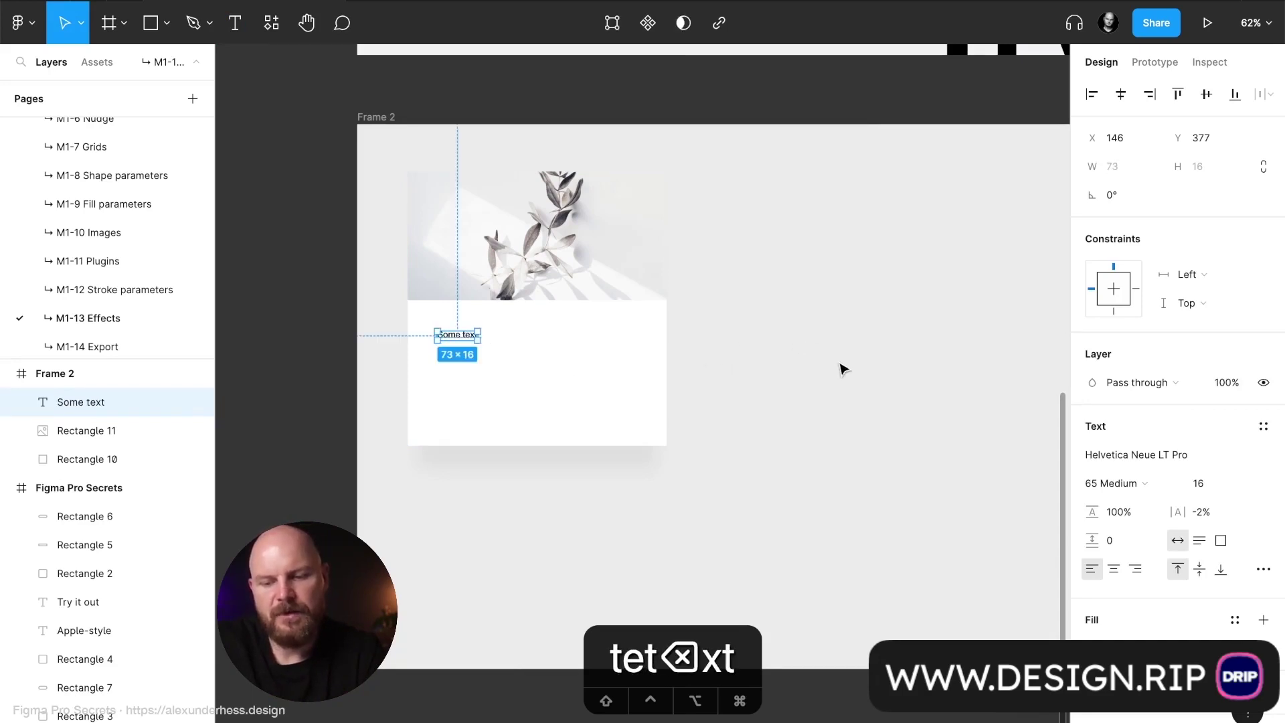
{"action": "left_click", "coordinate": [1235, 483]}
{"action": "type", "text": "32"}
{"action": "key", "text": "Return"}
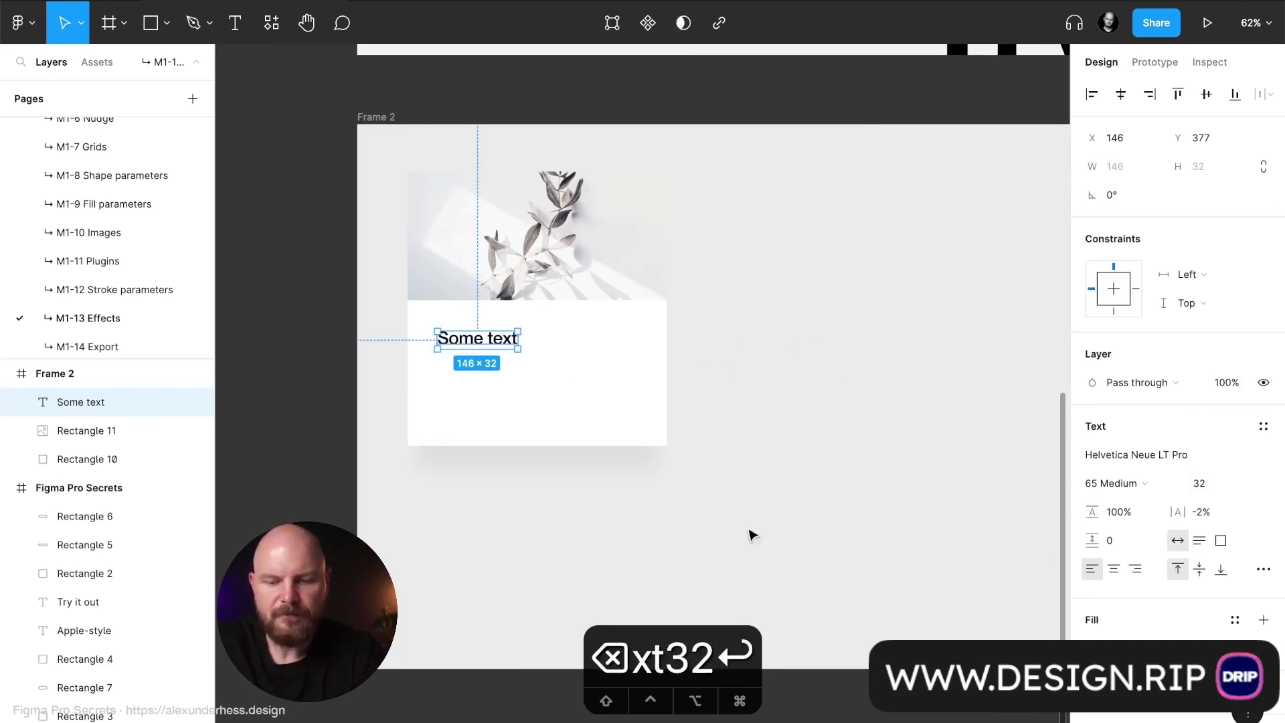
Step: Duplicate the heading just below itself and change the copy's text to "Paragraph or description with some additional info"
{"action": "left_click_drag", "start_coordinate": [470, 341], "coordinate": [465, 355]}
{"action": "double_click", "coordinate": [462, 353]}
{"action": "type", "text": "Pa"}
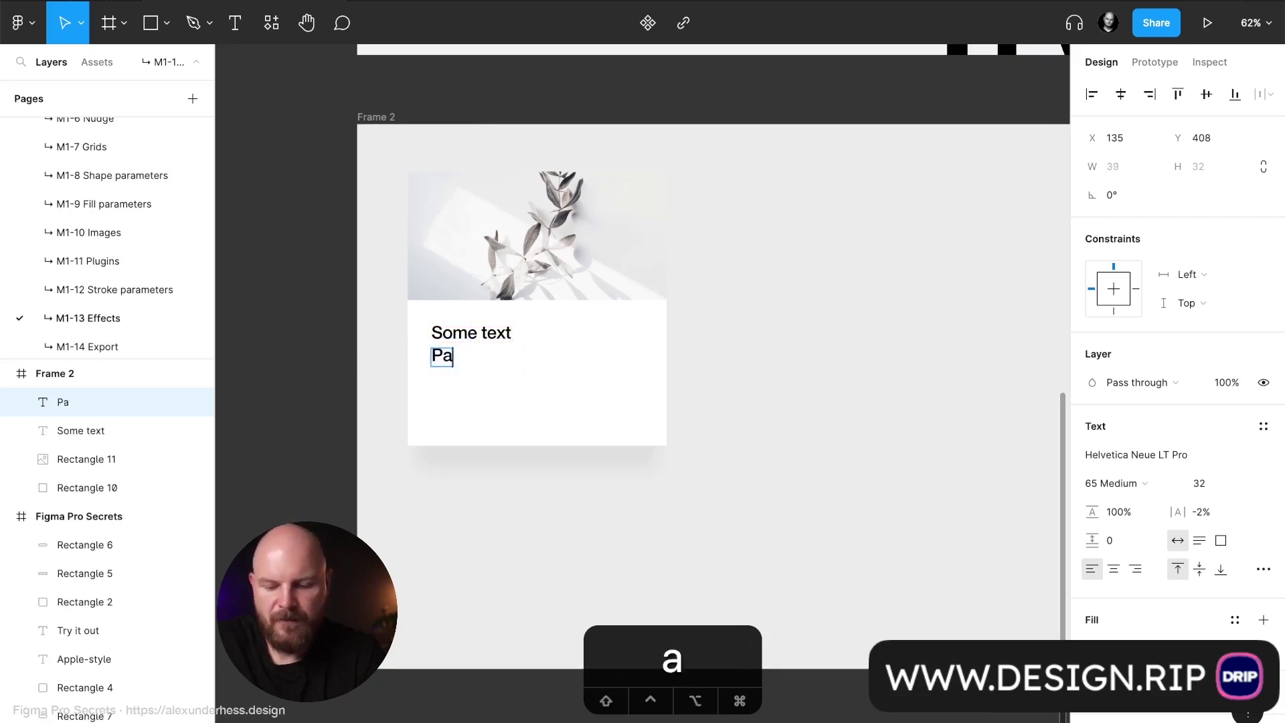
{"action": "type", "text": "ragrap"}
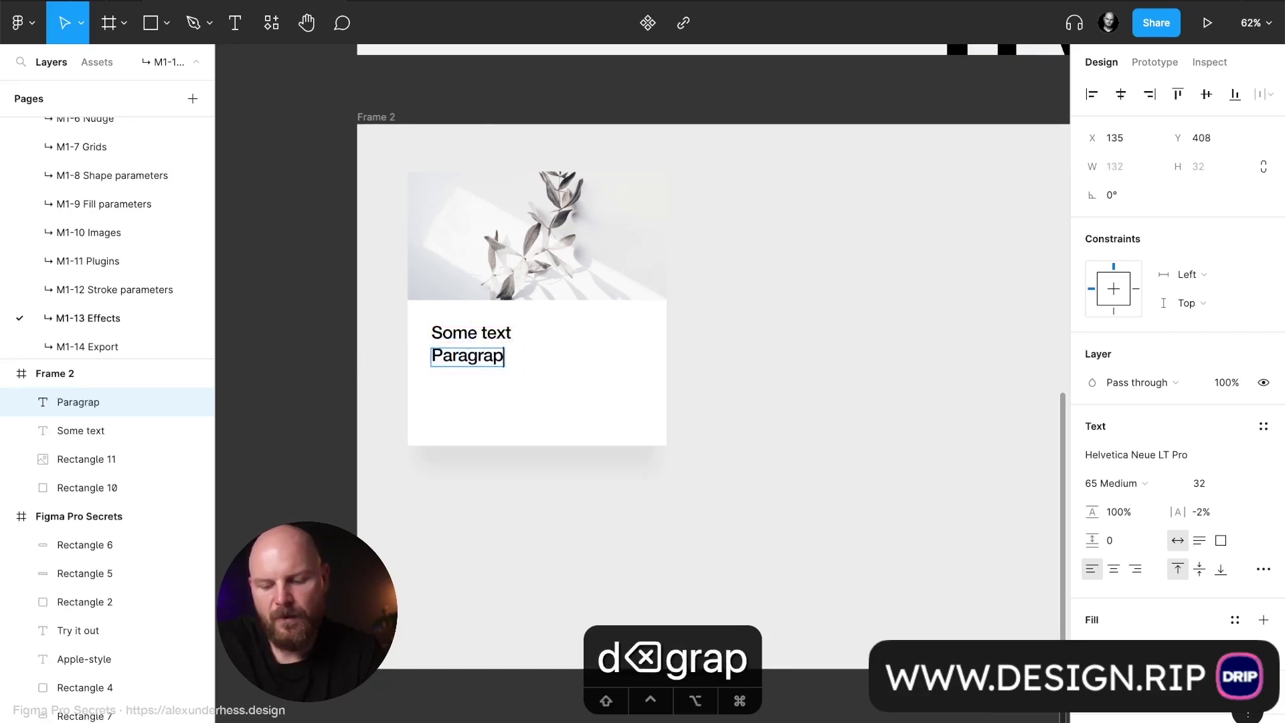
{"action": "type", "text": "h or"}
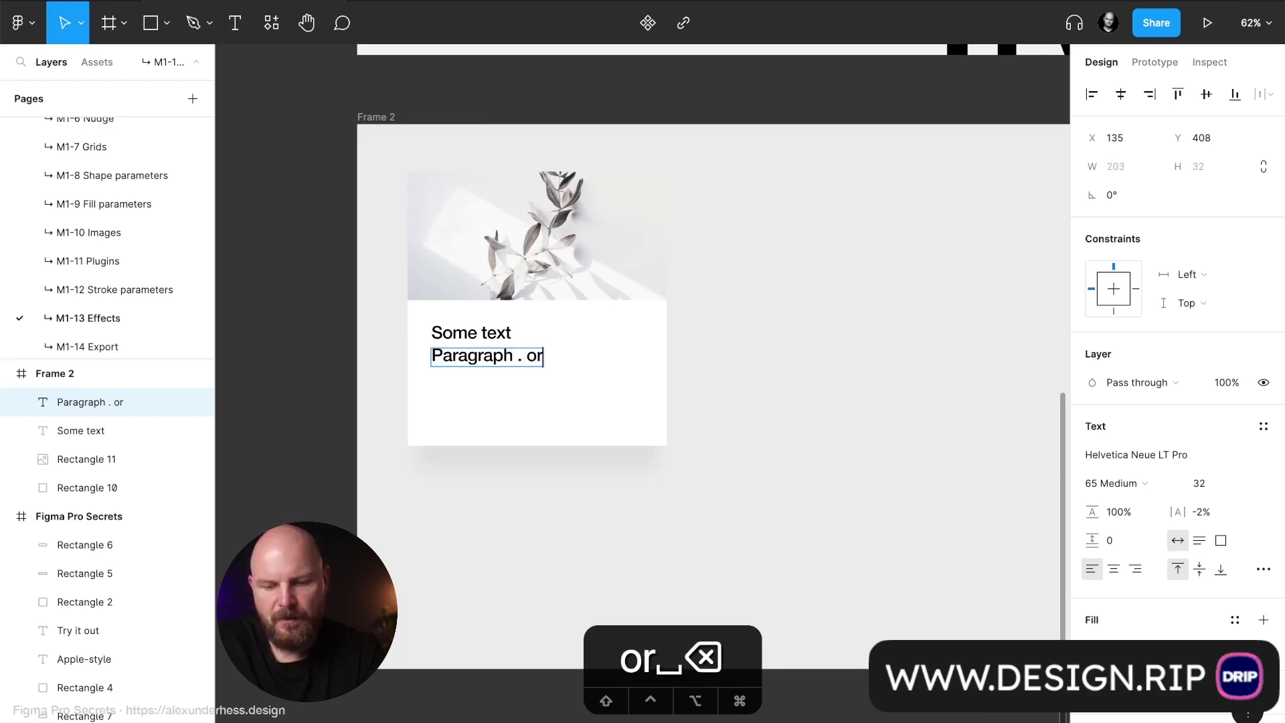
{"action": "key", "text": "BackSpace"}
{"action": "key", "text": "BackSpace"}
{"action": "type", "text": "or description"}
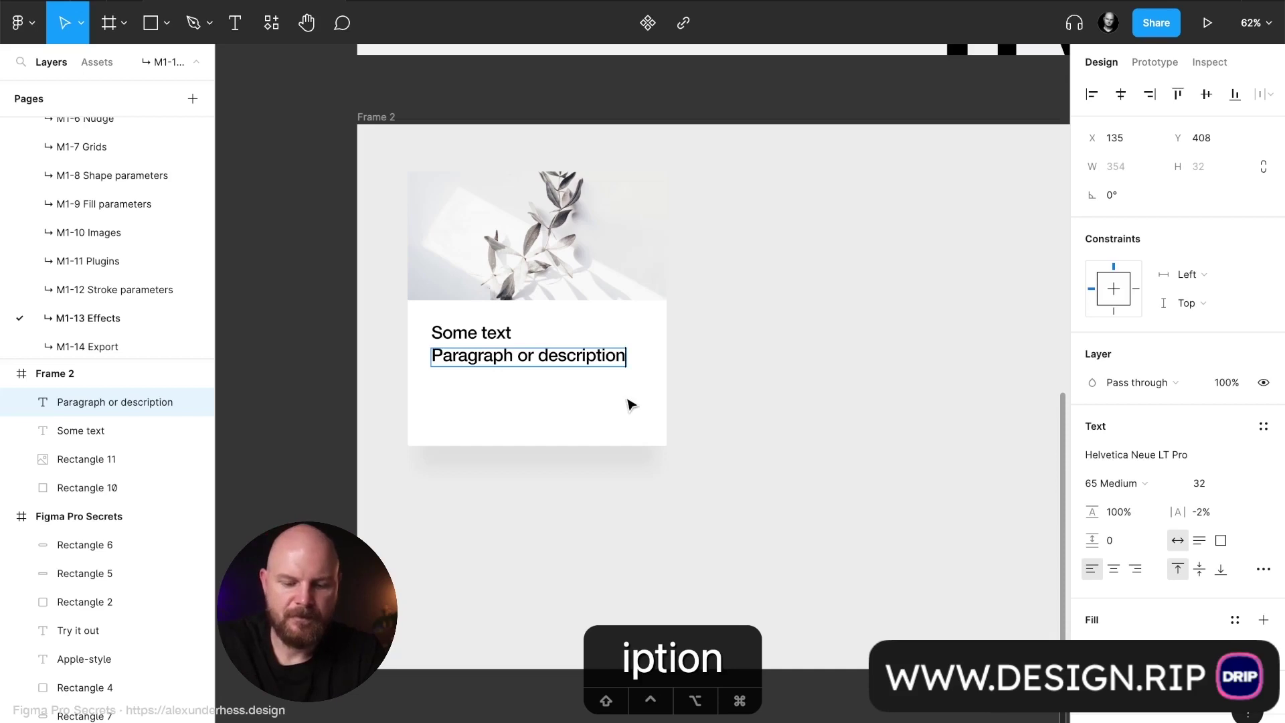
{"action": "type", "text": "with some addti"}
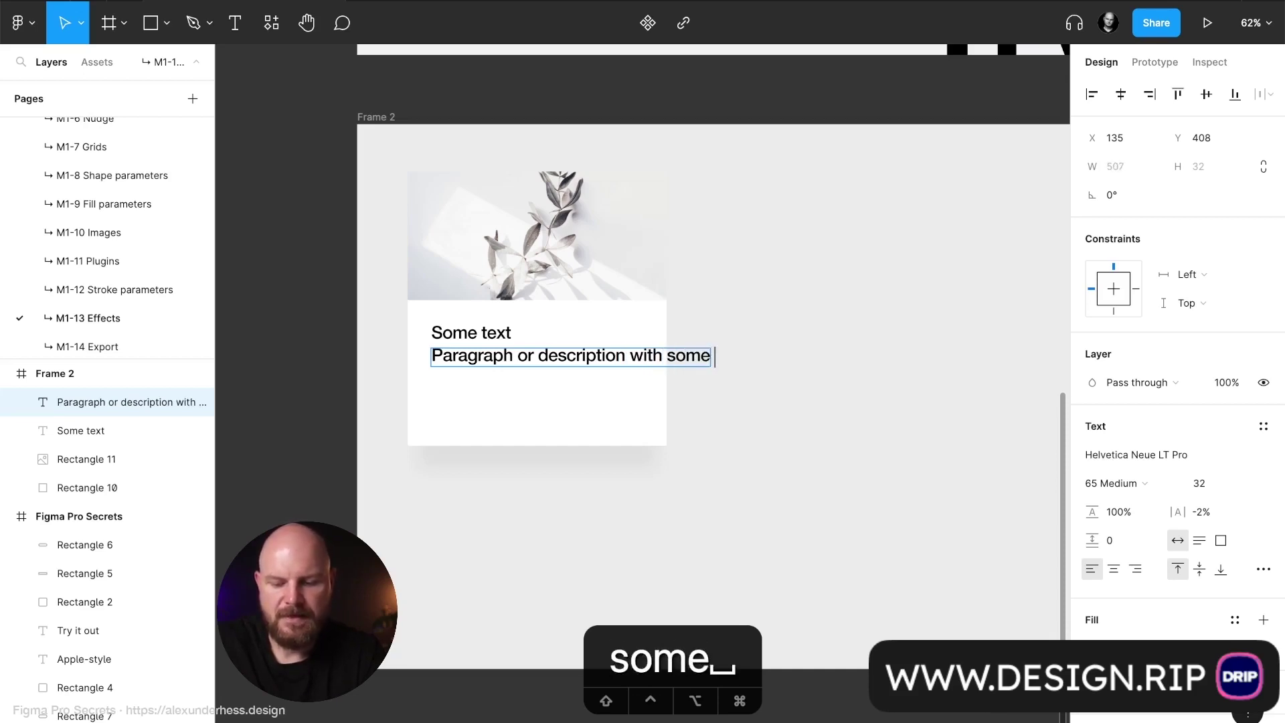
{"action": "key", "text": "BackSpace"}
{"action": "key", "text": "BackSpace"}
{"action": "type", "text": "ition"}
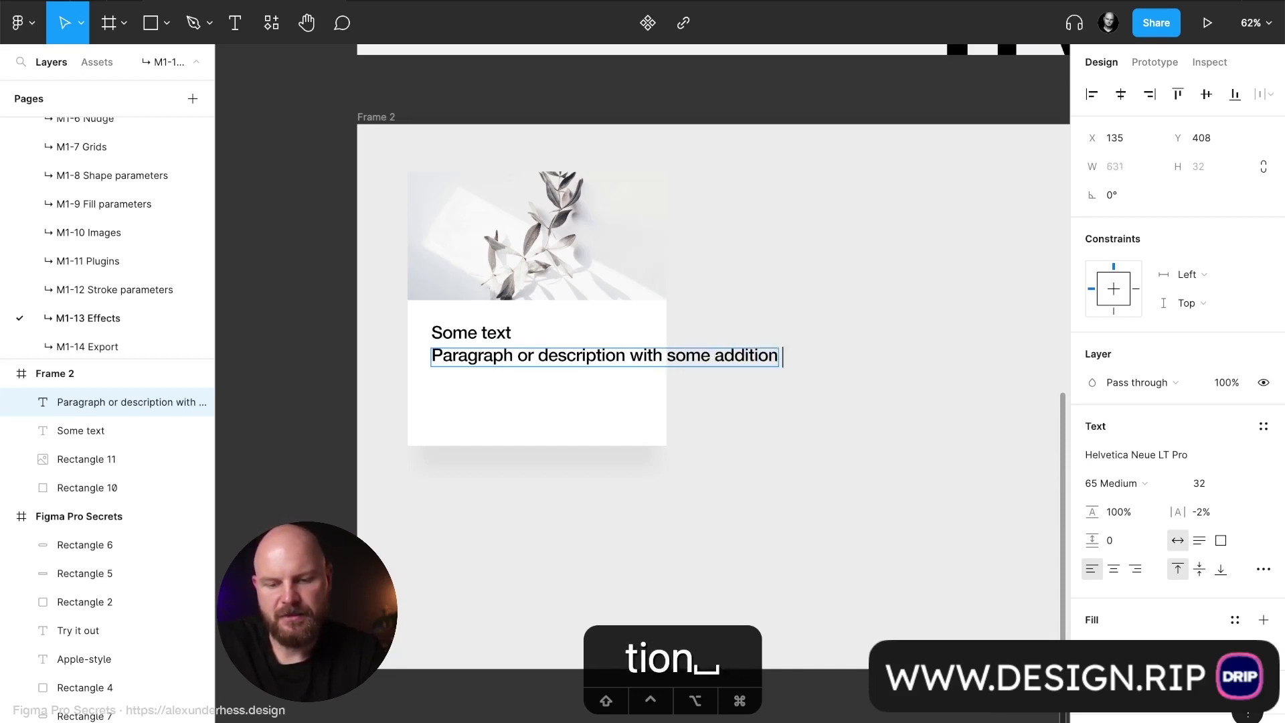
{"action": "key", "text": "BackSpace"}
{"action": "type", "text": "al info"}
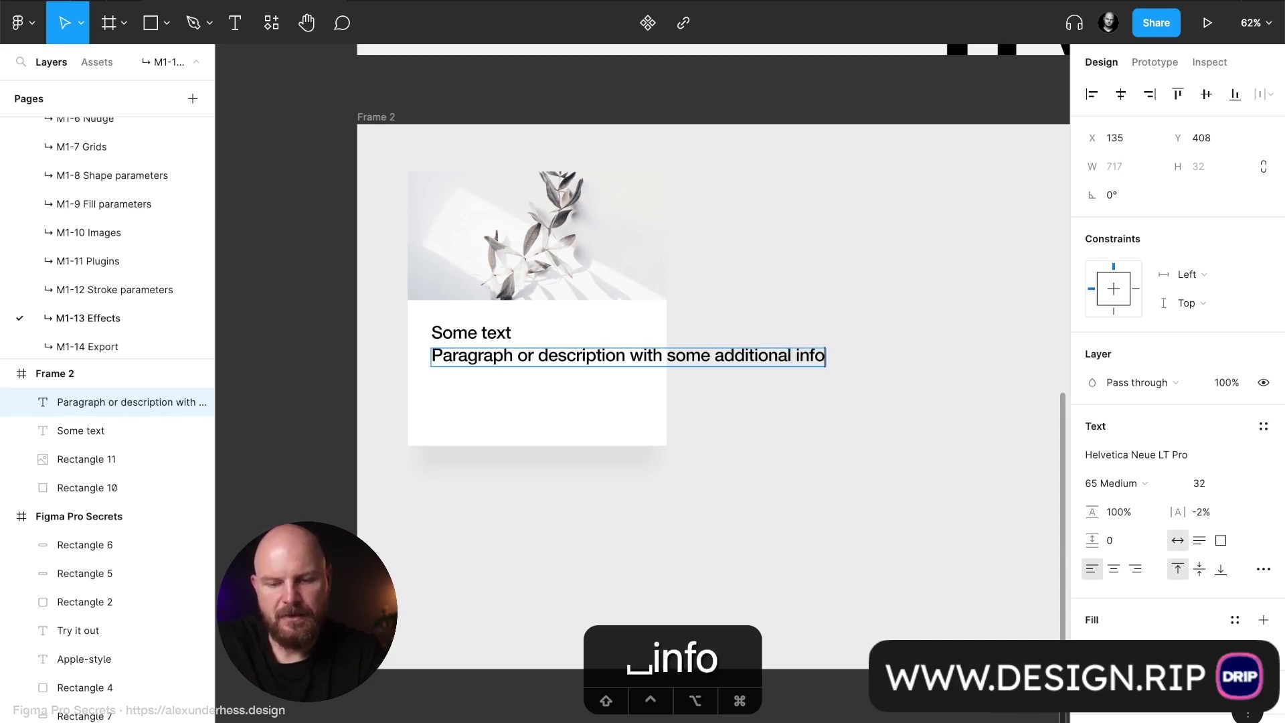
{"action": "key", "text": "Escape"}
Step: Set the description's font size to 20 and narrow its text box to about 389 wide
{"action": "left_click", "coordinate": [1222, 484]}
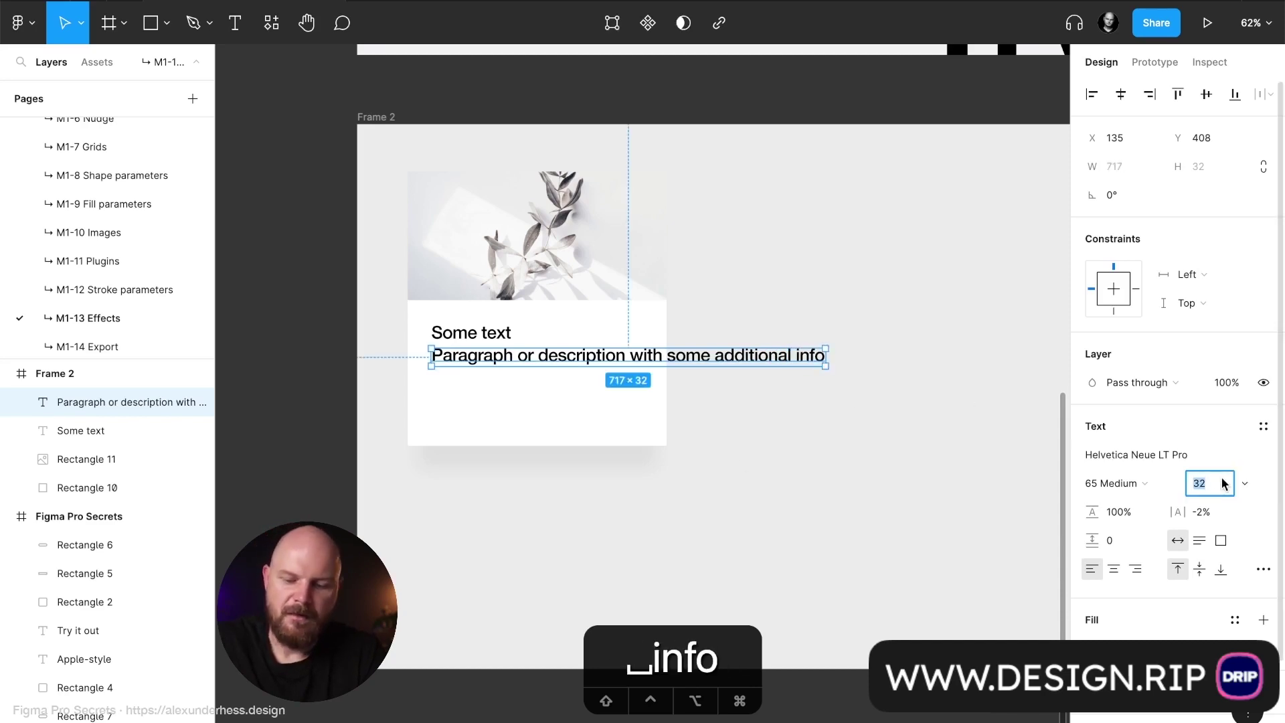
{"action": "type", "text": "20"}
{"action": "key", "text": "Return"}
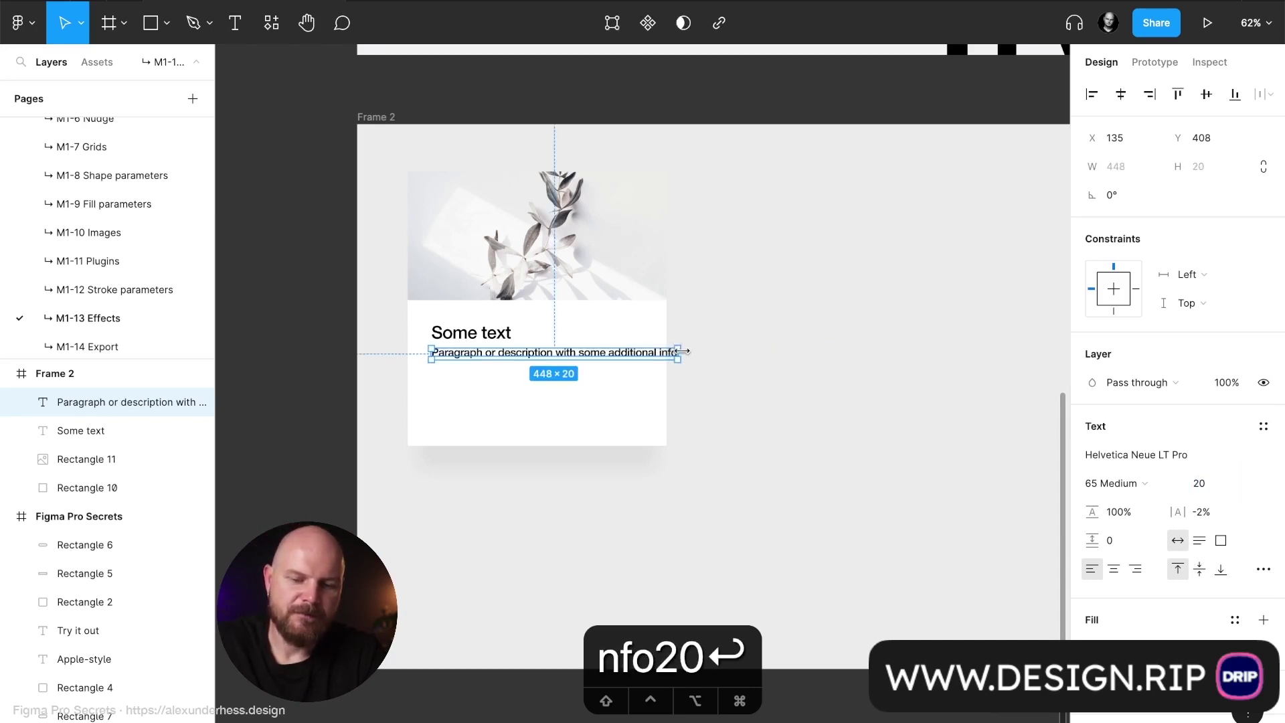
{"action": "left_click_drag", "start_coordinate": [683, 350], "coordinate": [643, 352]}
{"action": "left_click", "coordinate": [775, 374]}
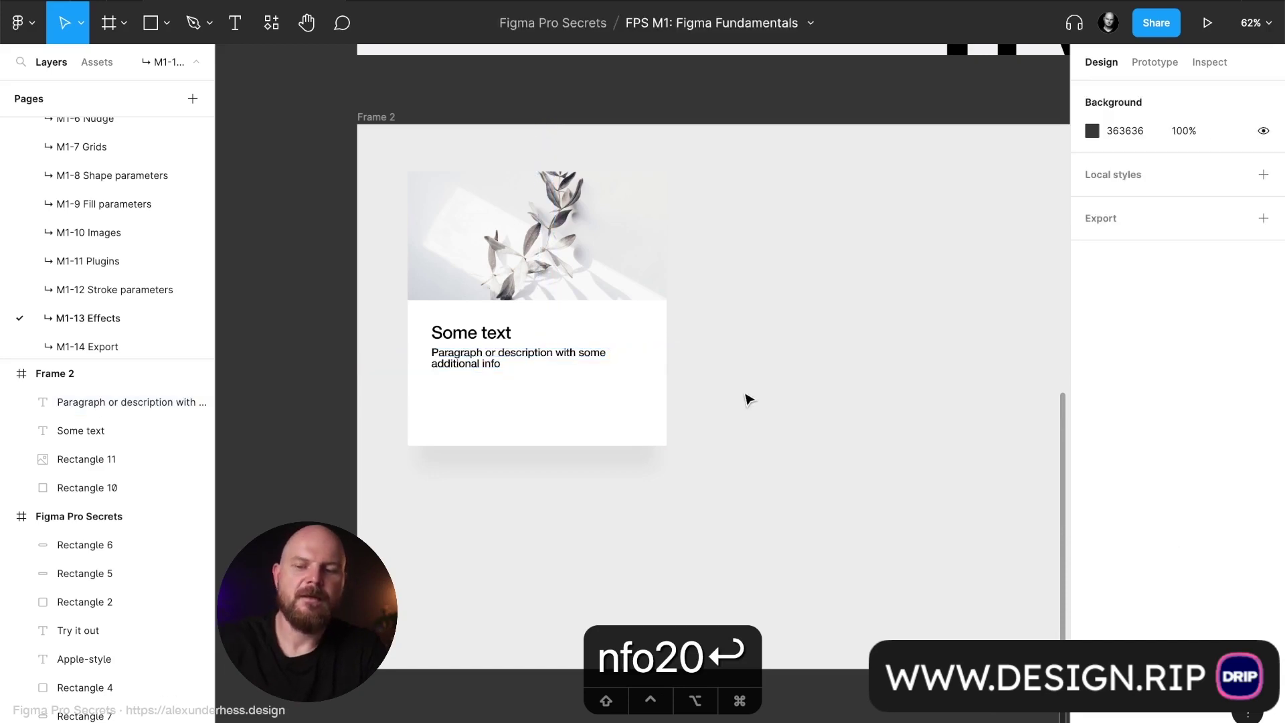
Step: Try an opacity of 82% on the description text
{"action": "left_click", "coordinate": [508, 360]}
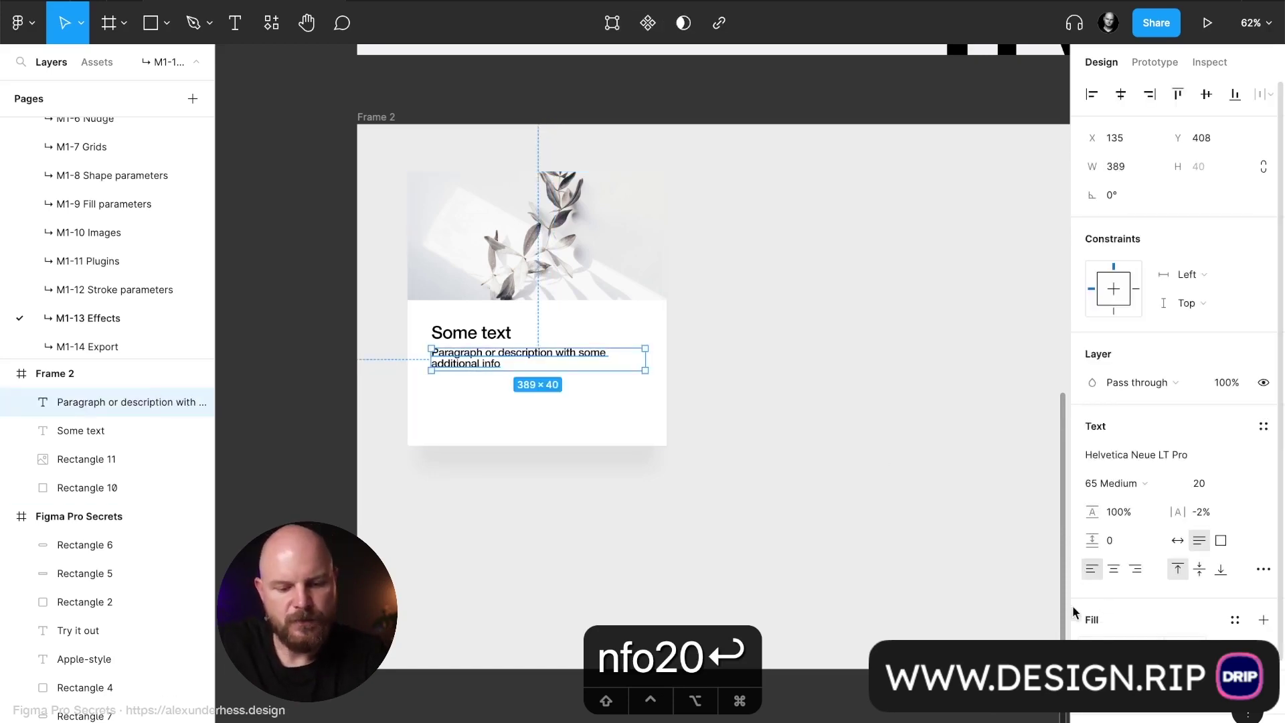
{"action": "key", "text": "8"}
{"action": "key", "text": "2"}
{"action": "key", "text": "Return"}
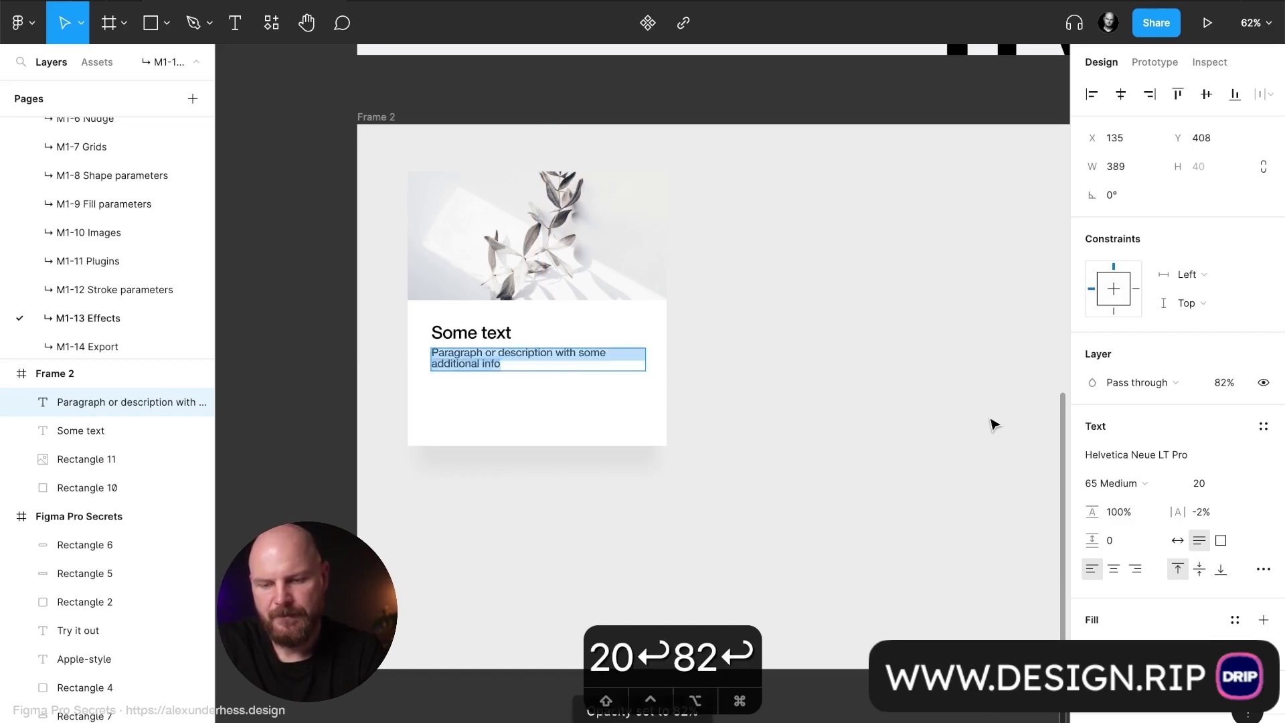
{"action": "key", "text": "Escape"}
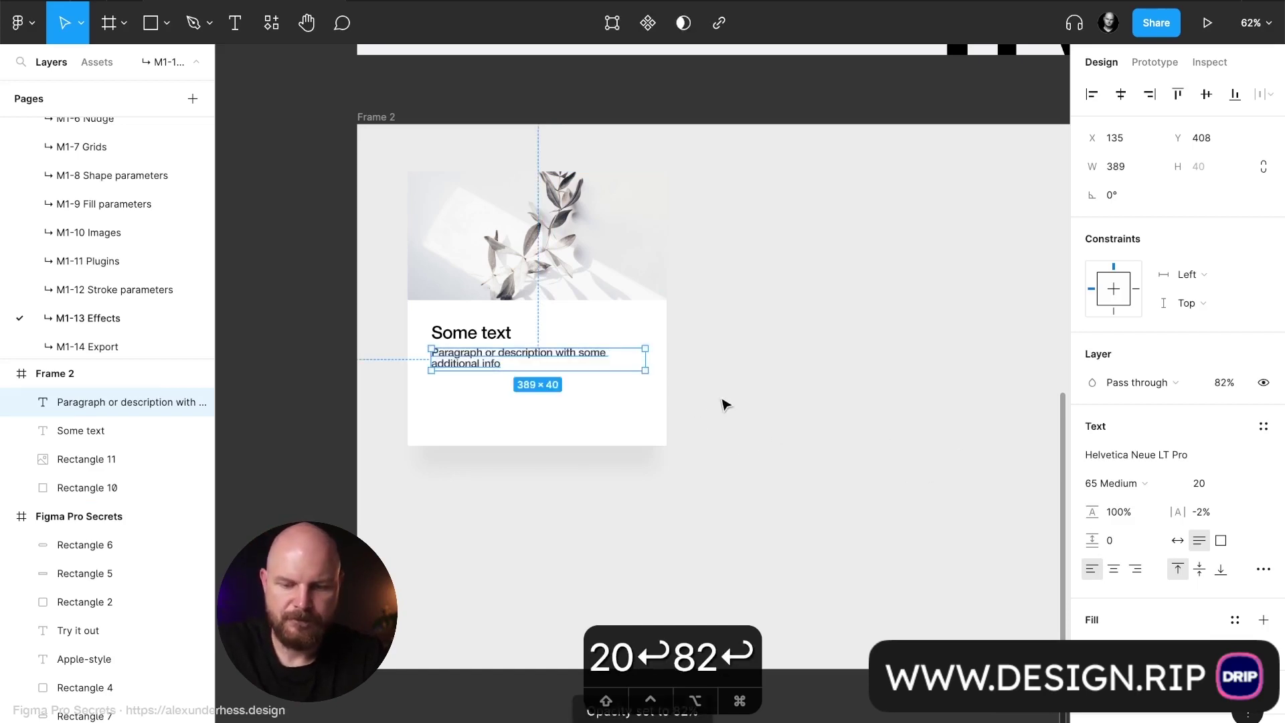
{"action": "left_click", "coordinate": [723, 404]}
Step: Set the description text's opacity to 70%
{"action": "left_click", "coordinate": [479, 364]}
{"action": "key", "text": "7"}
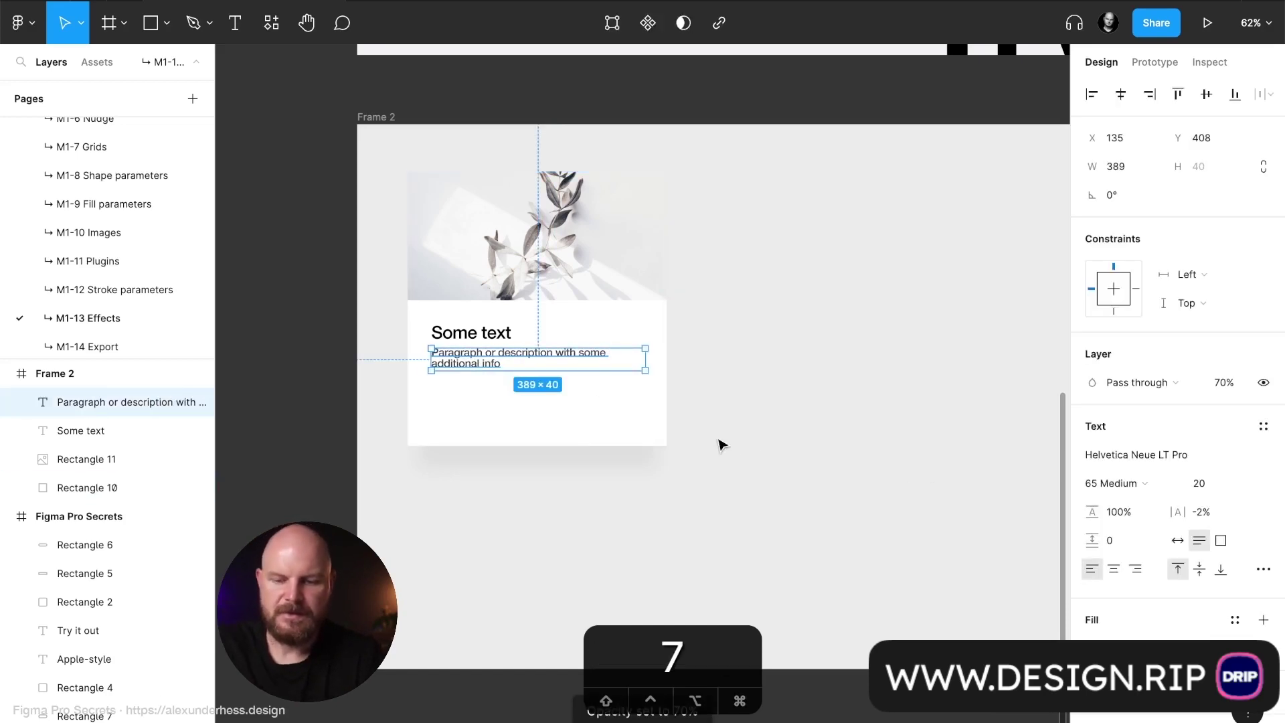
{"action": "left_click", "coordinate": [787, 402]}
Step: Move the heading and description together down to the card's lower part and extend the image to just above them
{"action": "left_click", "coordinate": [498, 338]}
{"action": "left_click", "coordinate": [488, 358], "text": "shift"}
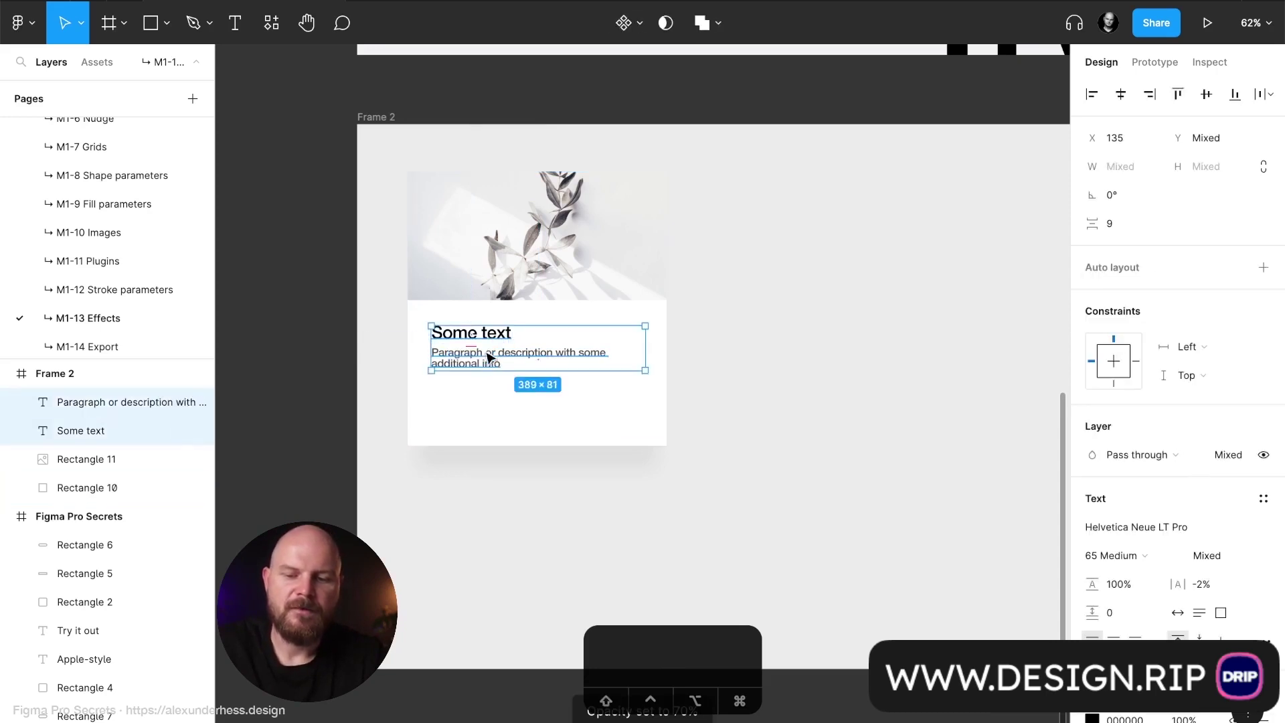
{"action": "left_click_drag", "start_coordinate": [498, 338], "coordinate": [499, 386]}
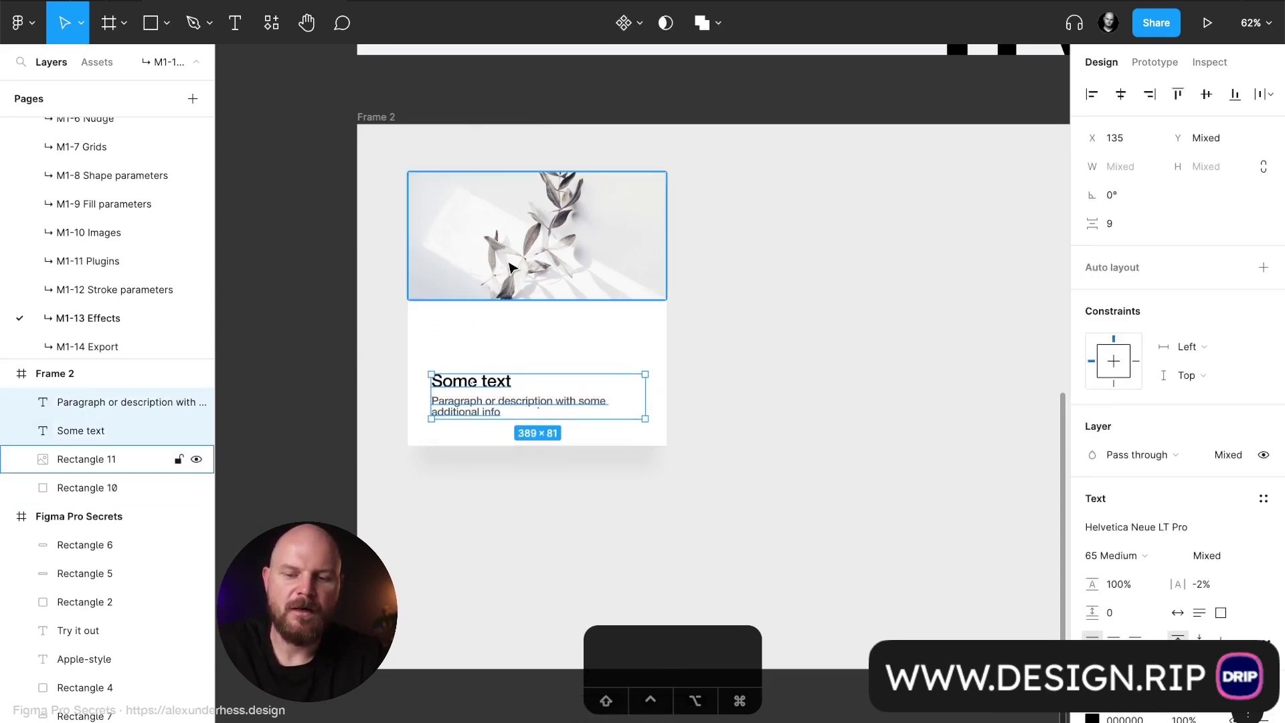
{"action": "left_click", "coordinate": [517, 298]}
{"action": "left_click_drag", "start_coordinate": [516, 299], "coordinate": [515, 348]}
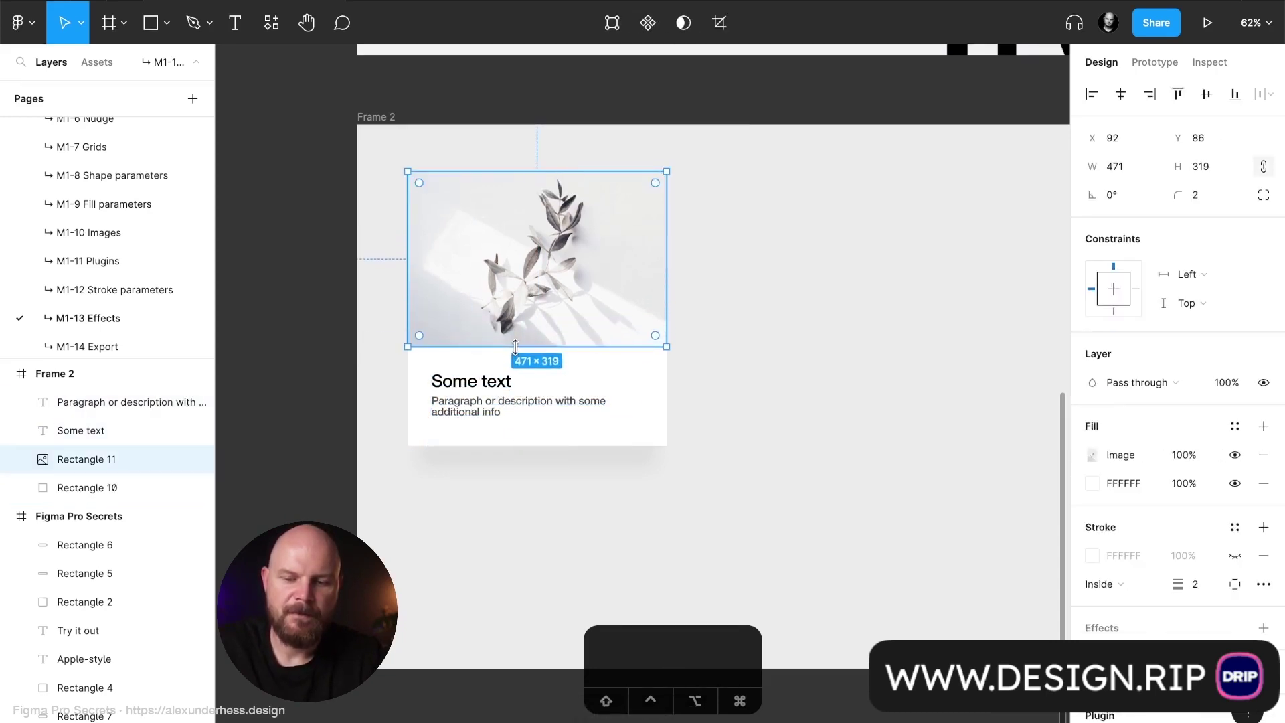
{"action": "left_click", "coordinate": [725, 352]}
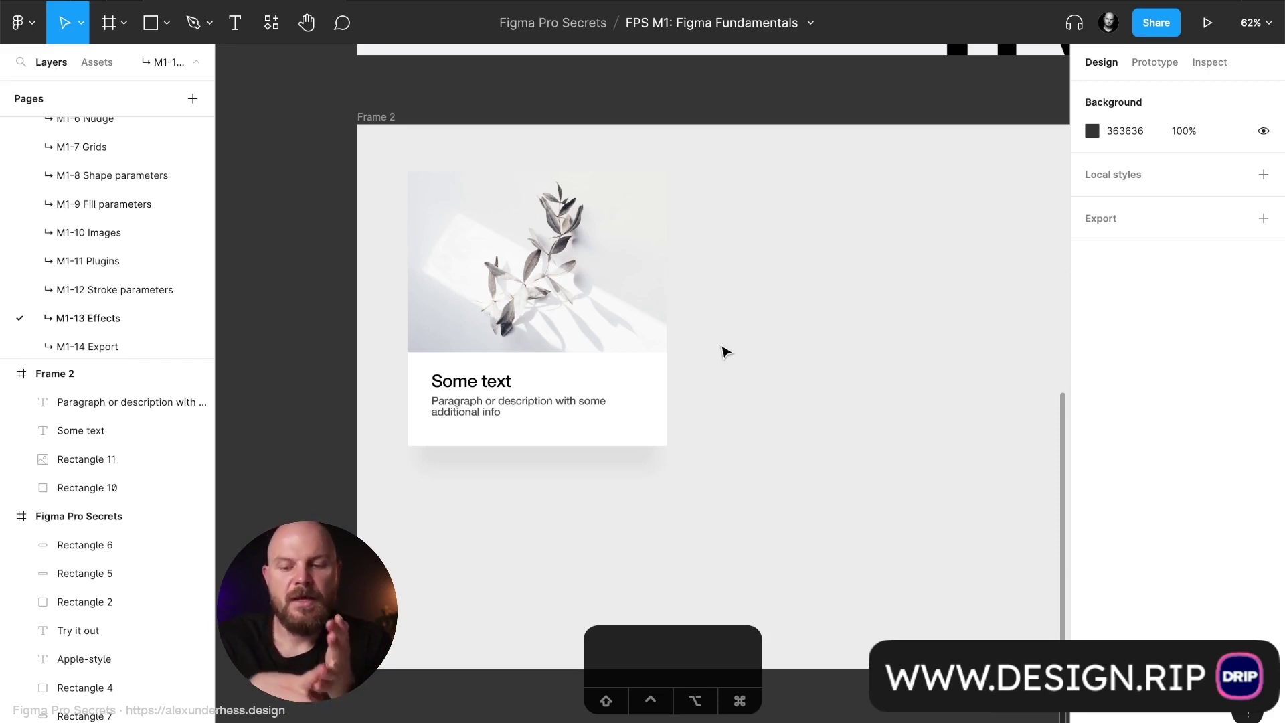
Step: Set the description's letter spacing to 0% and its line height to 135%
{"action": "left_click", "coordinate": [602, 404]}
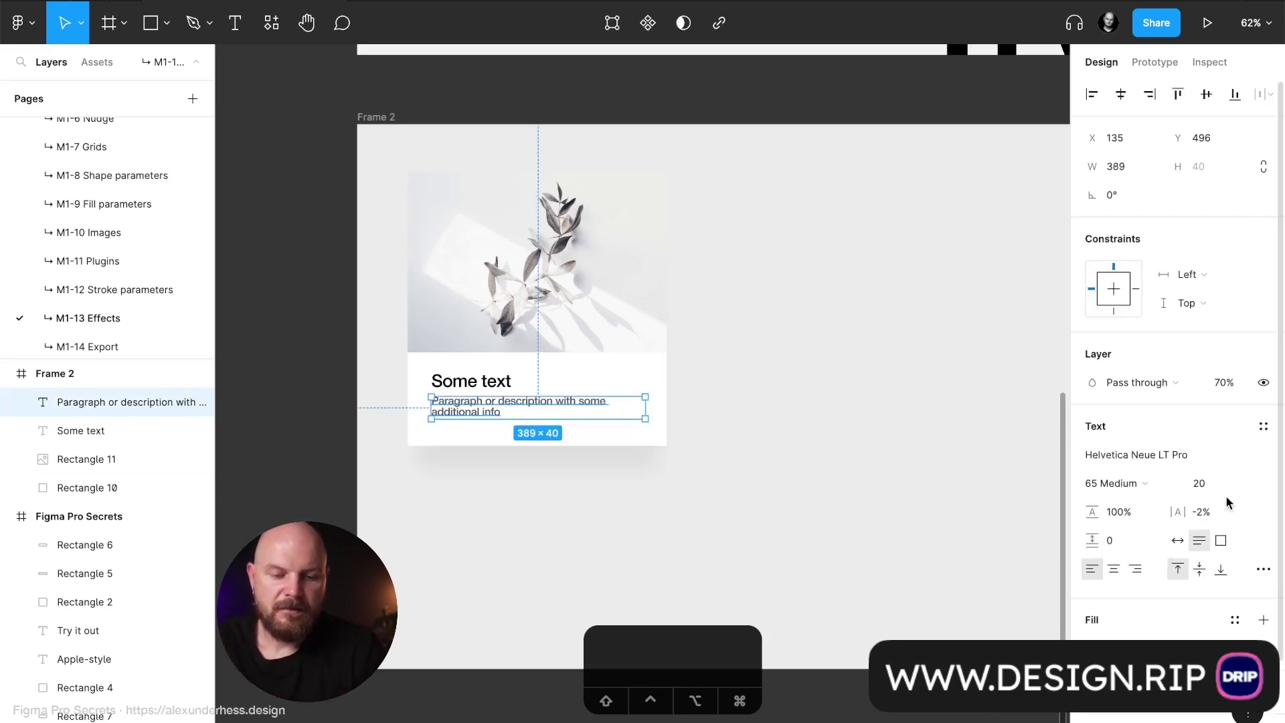
{"action": "left_click", "coordinate": [1223, 516]}
{"action": "type", "text": "0"}
{"action": "key", "text": "Return"}
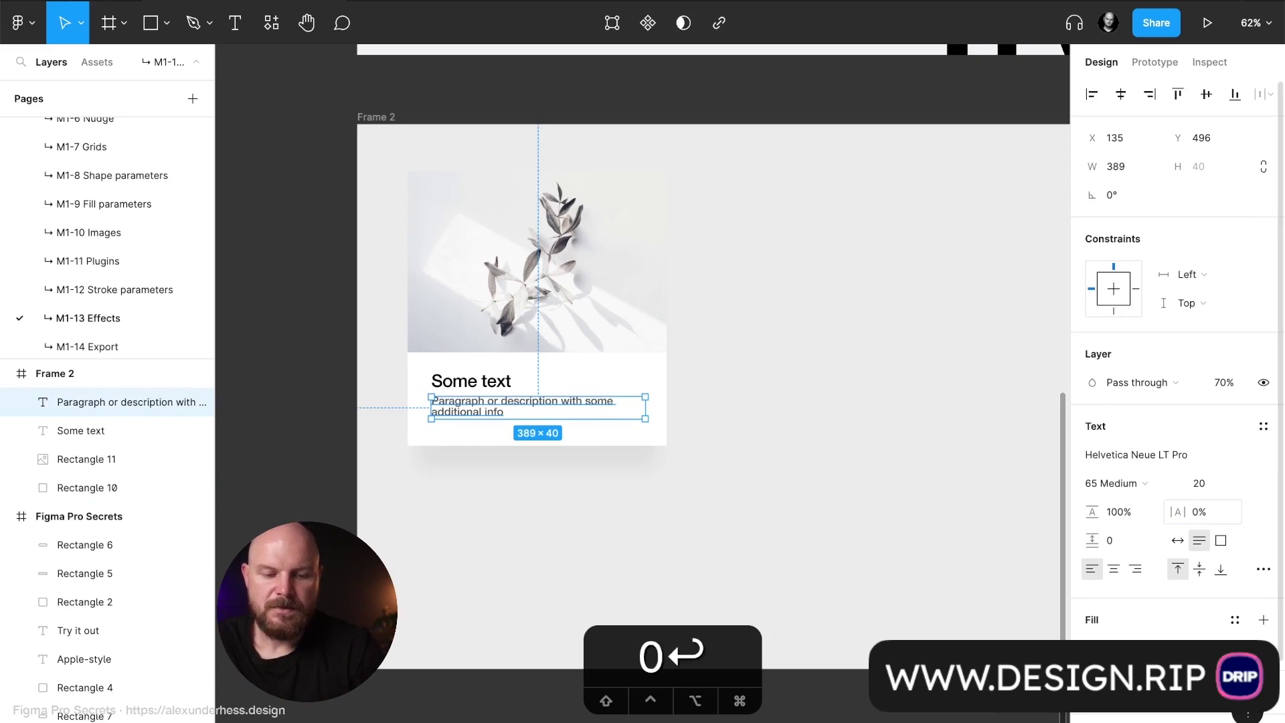
{"action": "left_click", "coordinate": [1159, 487]}
{"action": "left_click", "coordinate": [1160, 486]}
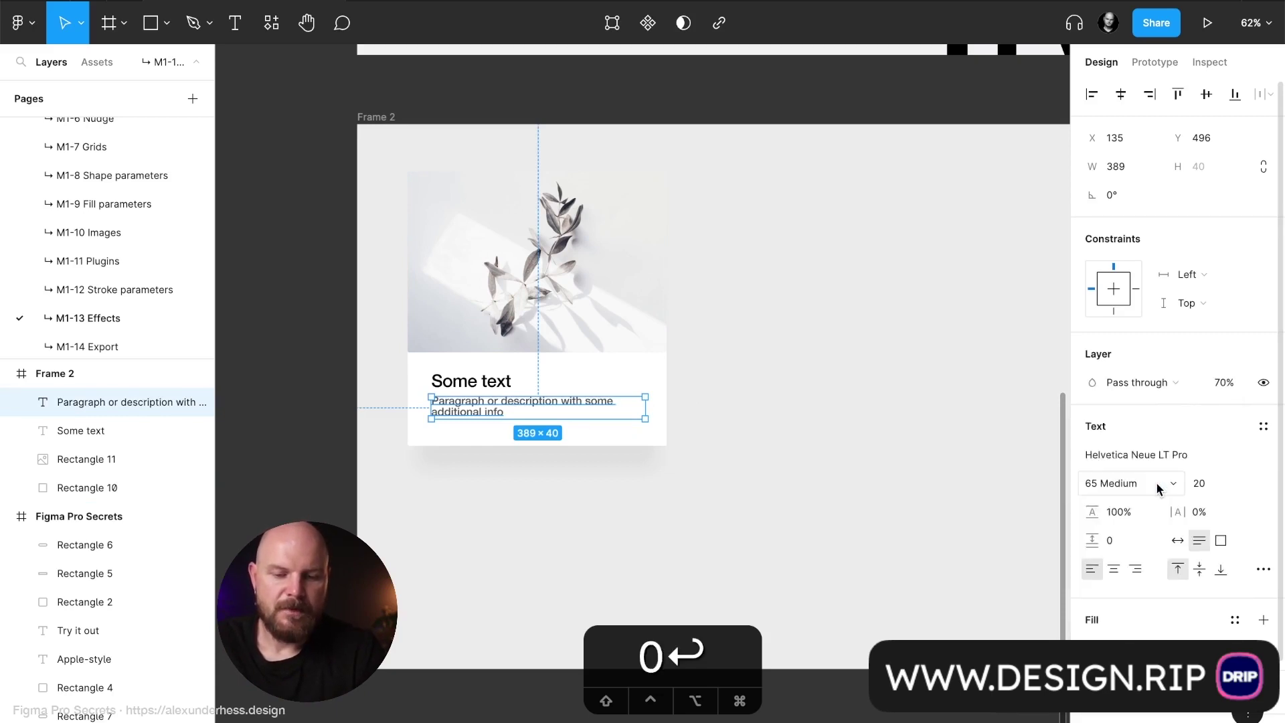
{"action": "left_click", "coordinate": [1116, 511]}
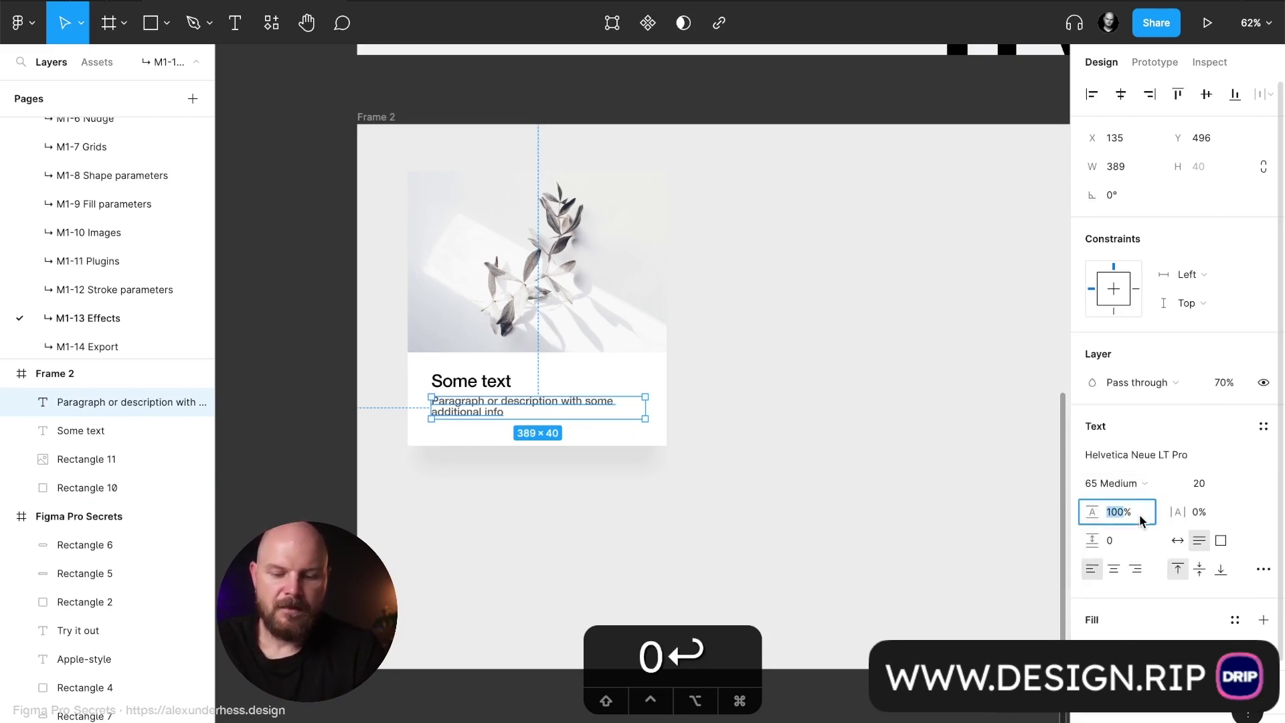
{"action": "type", "text": "13"}
{"action": "type", "text": "5"}
{"action": "key", "text": "Return"}
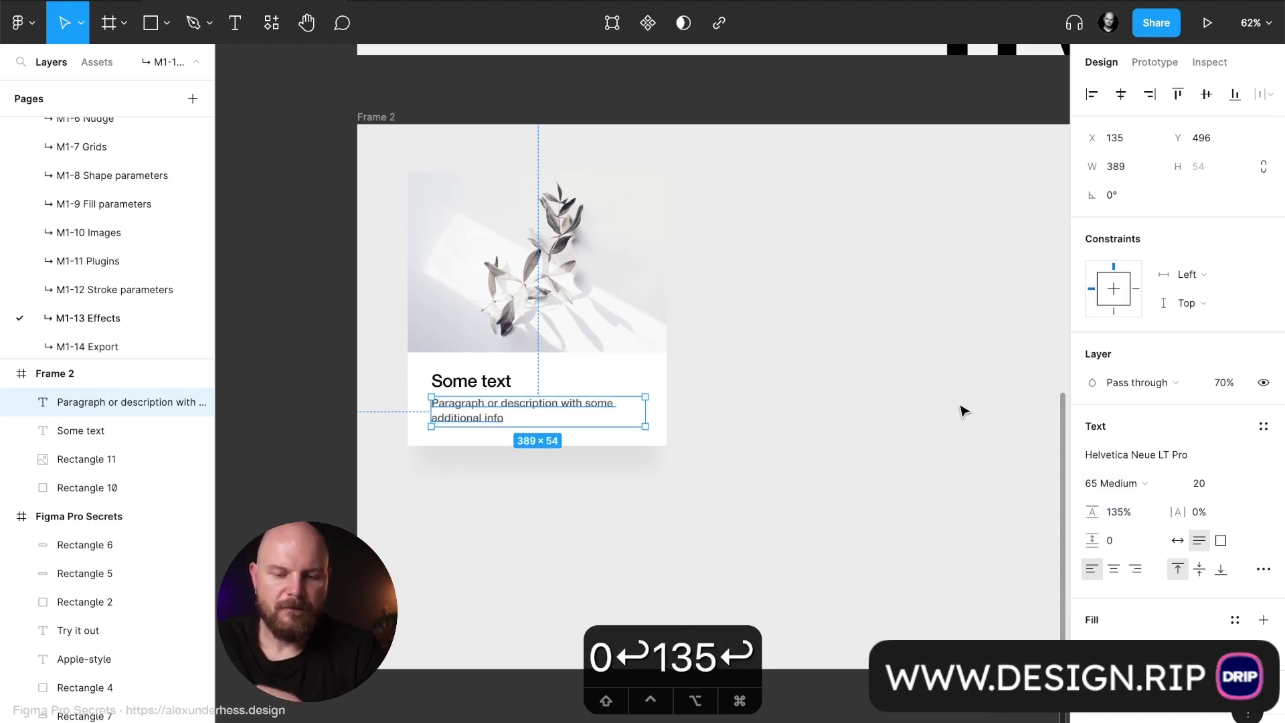
{"action": "left_click", "coordinate": [950, 410]}
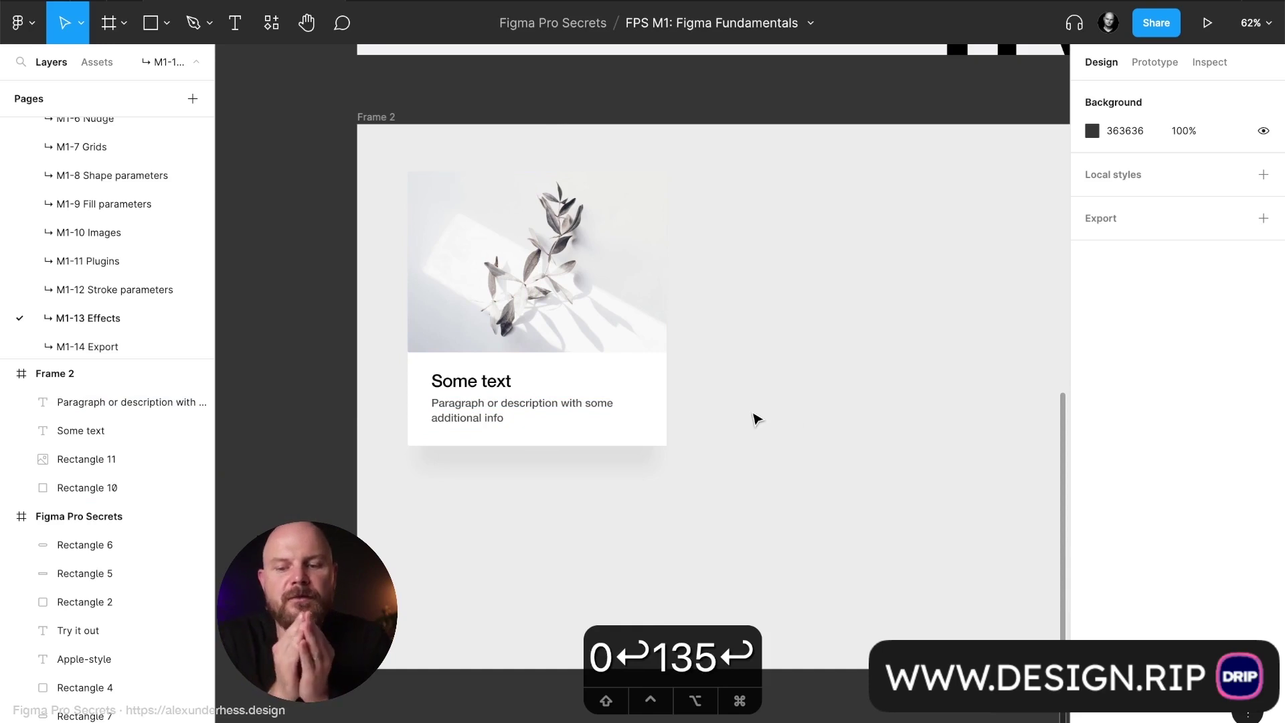
Step: Turn the whole card into a component and add one instance beside it and another directly on top of it
{"action": "left_click_drag", "start_coordinate": [711, 492], "coordinate": [393, 172]}
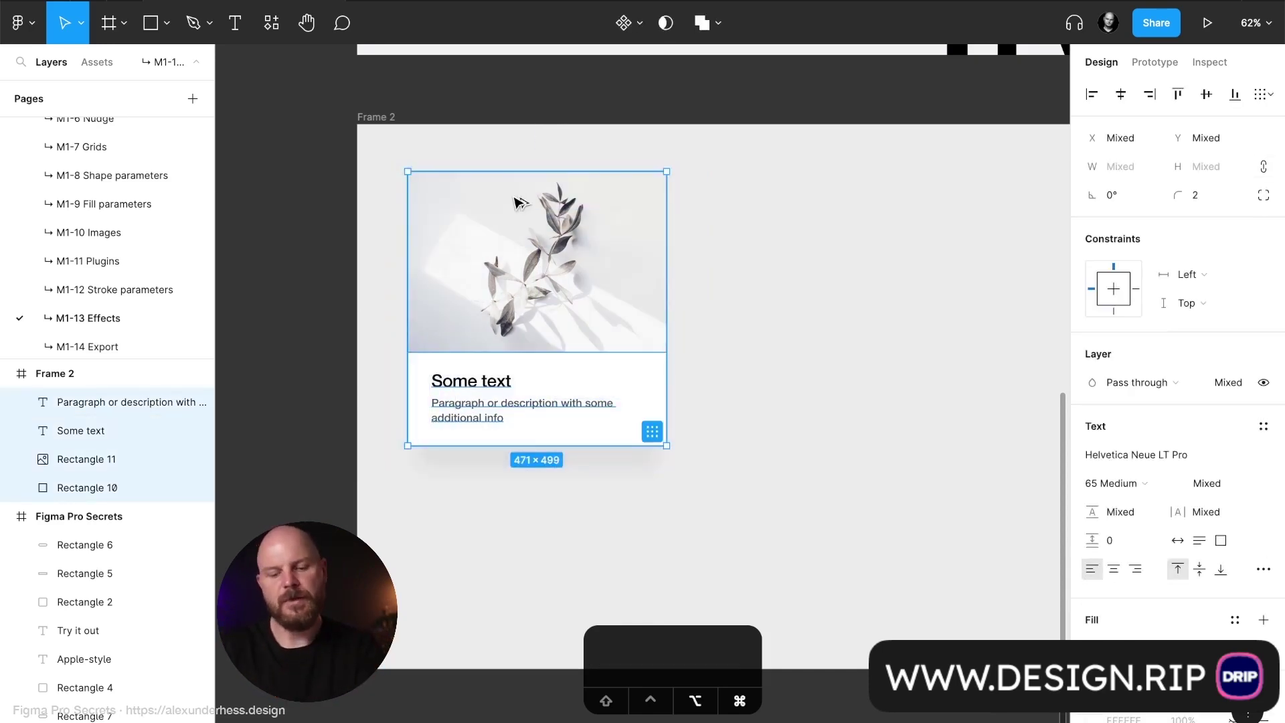
{"action": "key", "text": "alt+super+k"}
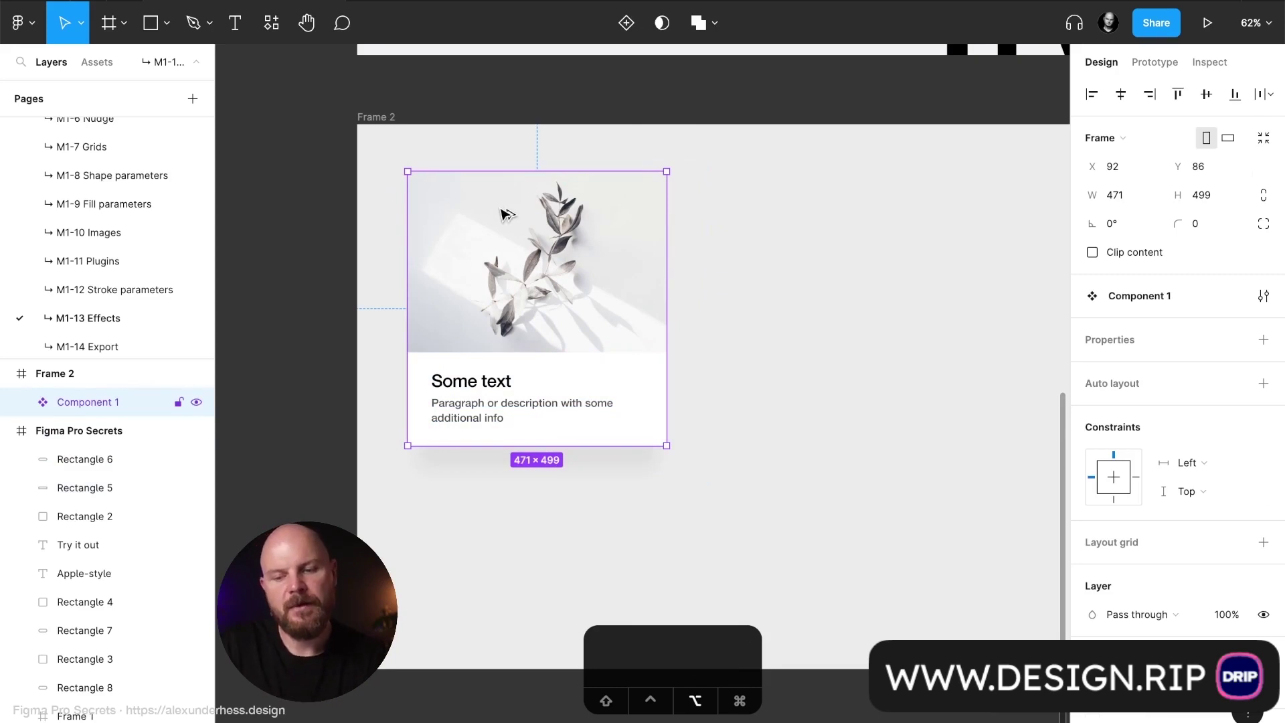
{"action": "left_click_drag", "start_coordinate": [515, 202], "coordinate": [806, 202]}
{"action": "left_click", "coordinate": [604, 272]}
{"action": "key", "text": "super+d"}
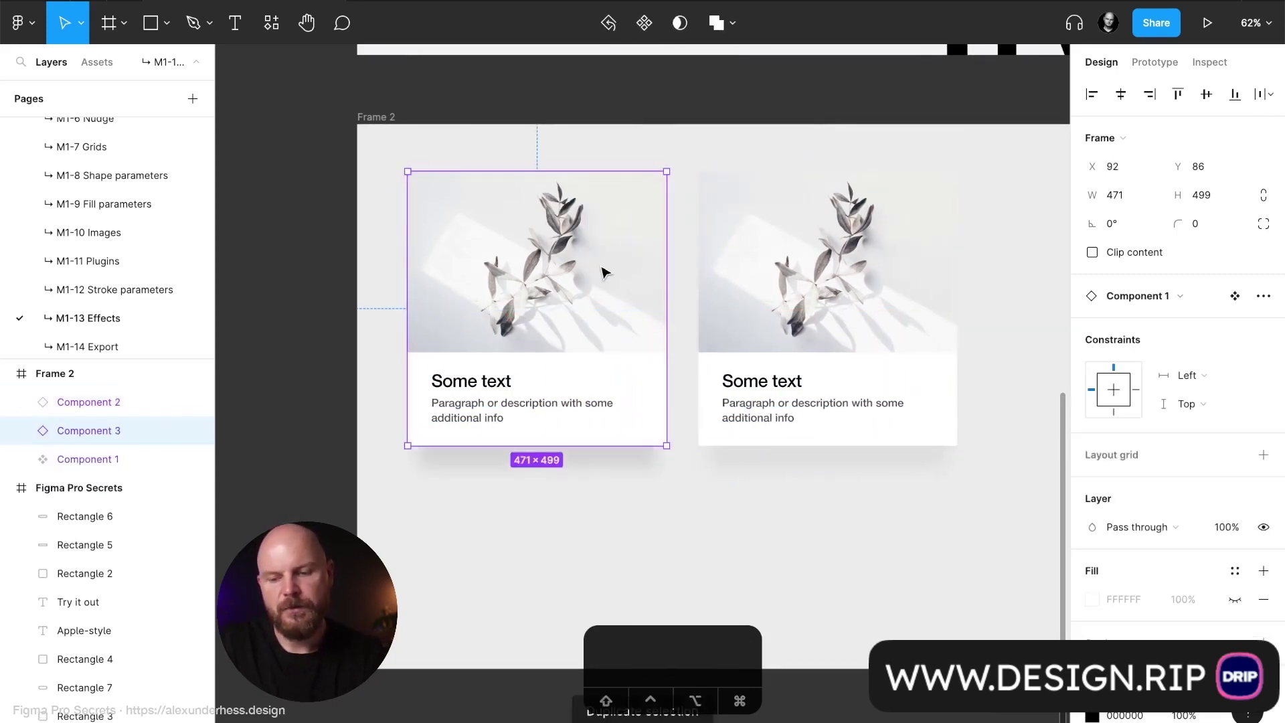
Step: Move the main card component out of Frame 2 onto the empty canvas to its left and hide the interface
{"action": "left_click", "coordinate": [161, 458]}
{"action": "scroll", "coordinate": [381, 421], "scroll_direction": "left", "scroll_amount": 5}
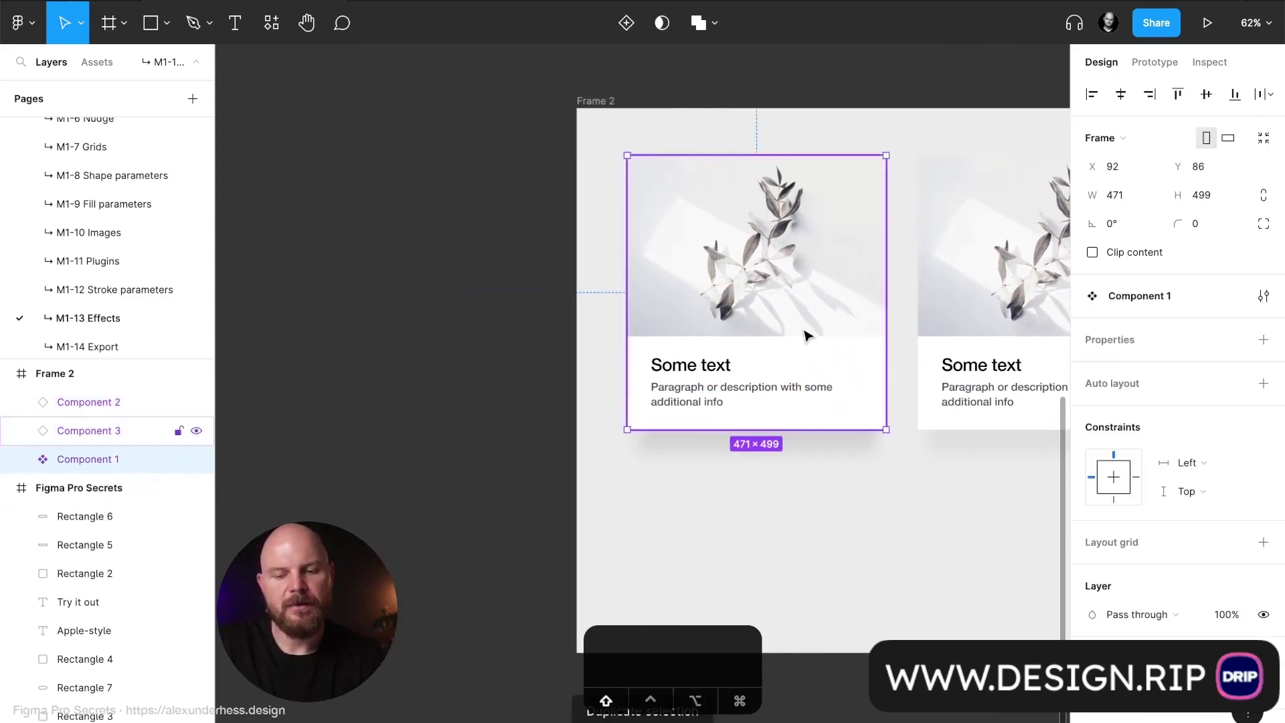
{"action": "left_click_drag", "start_coordinate": [809, 332], "coordinate": [431, 341]}
{"action": "key", "text": "super+backslash"}
{"action": "scroll", "coordinate": [433, 339], "scroll_direction": "right", "scroll_amount": 3}
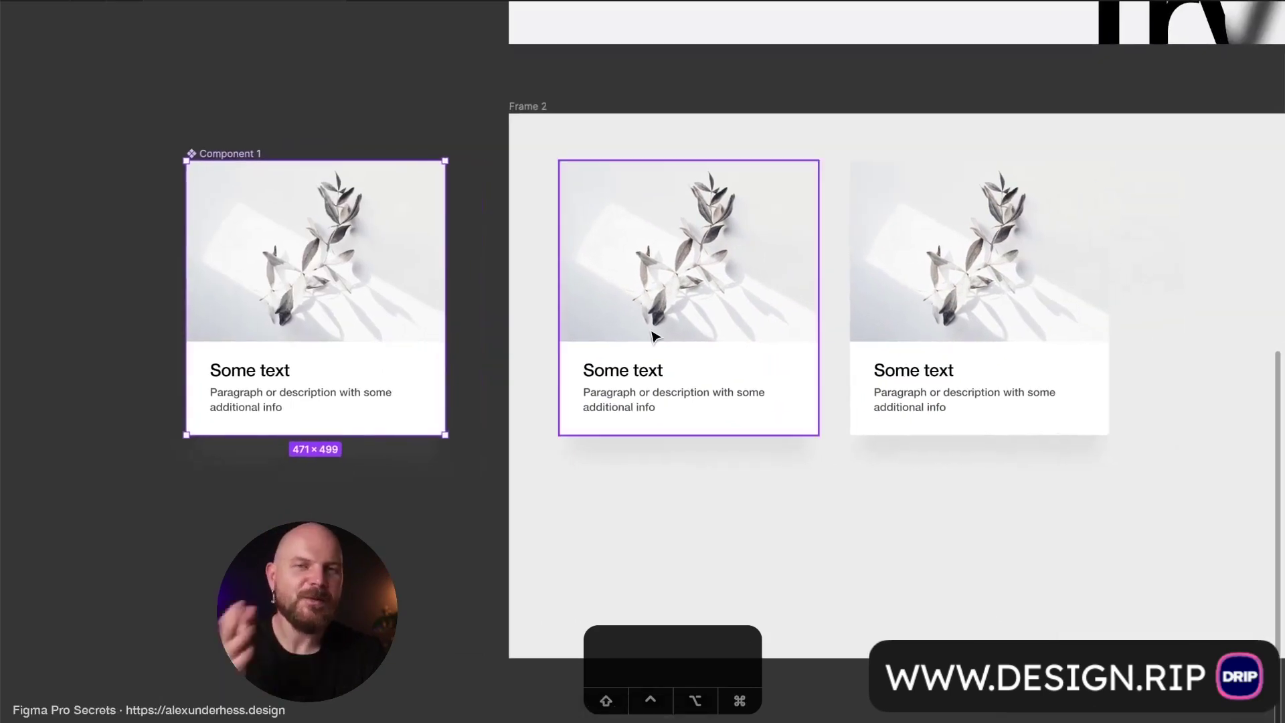
Step: Set the heading in the main card component to the 85 Heavy font weight
{"action": "scroll", "coordinate": [643, 334], "scroll_direction": "right", "scroll_amount": 1}
{"action": "scroll", "coordinate": [653, 335], "scroll_direction": "right", "scroll_amount": 2}
{"action": "scroll", "coordinate": [653, 335], "scroll_direction": "down", "scroll_amount": 1}
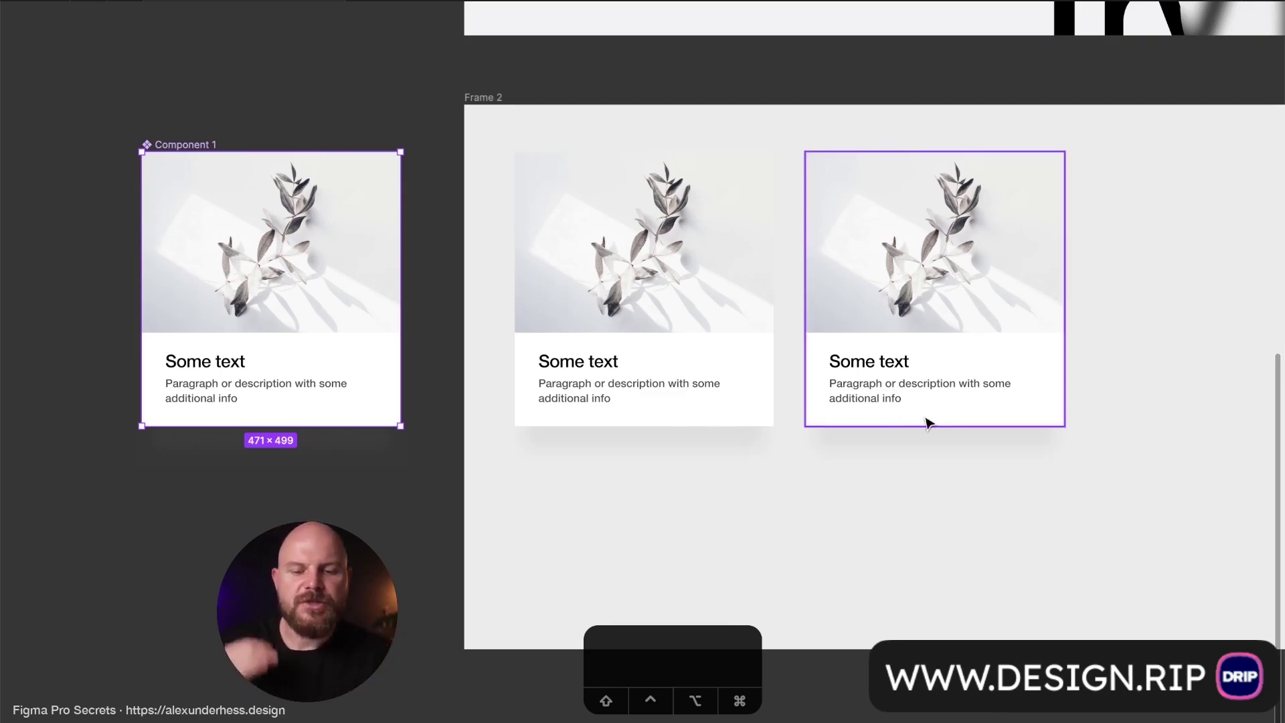
{"action": "double_click", "coordinate": [235, 365]}
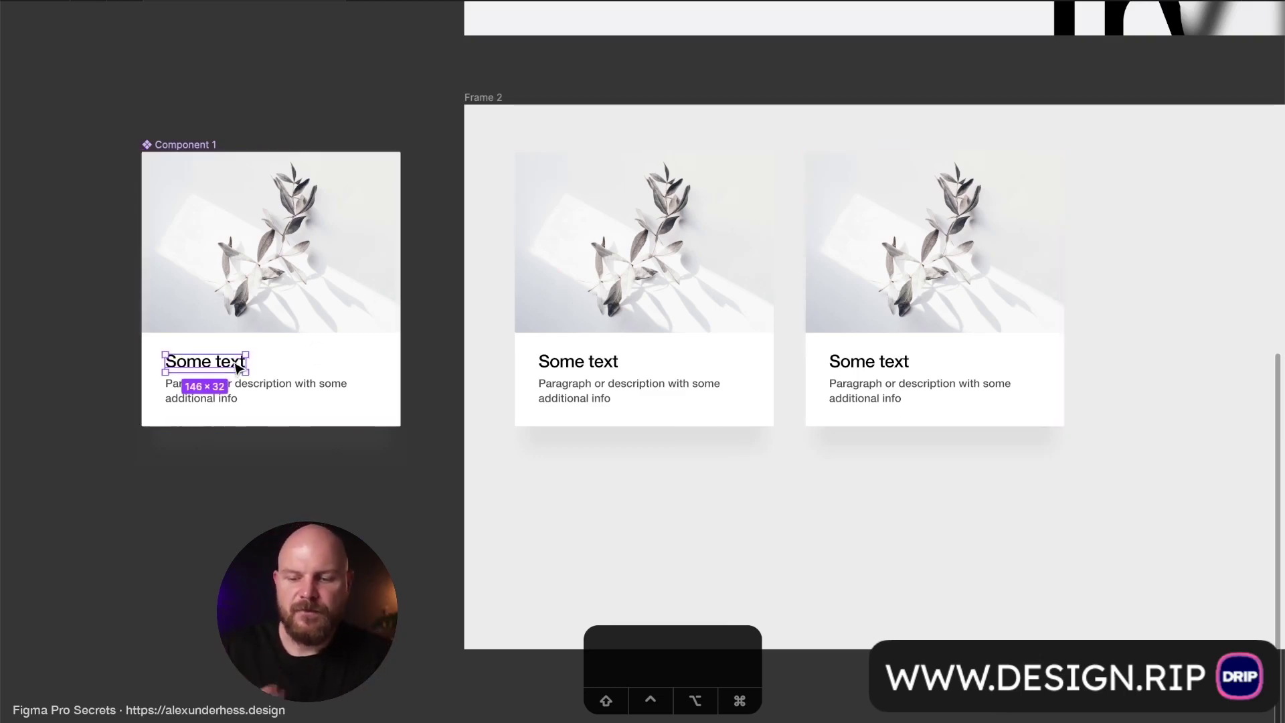
{"action": "key", "text": "super+backslash"}
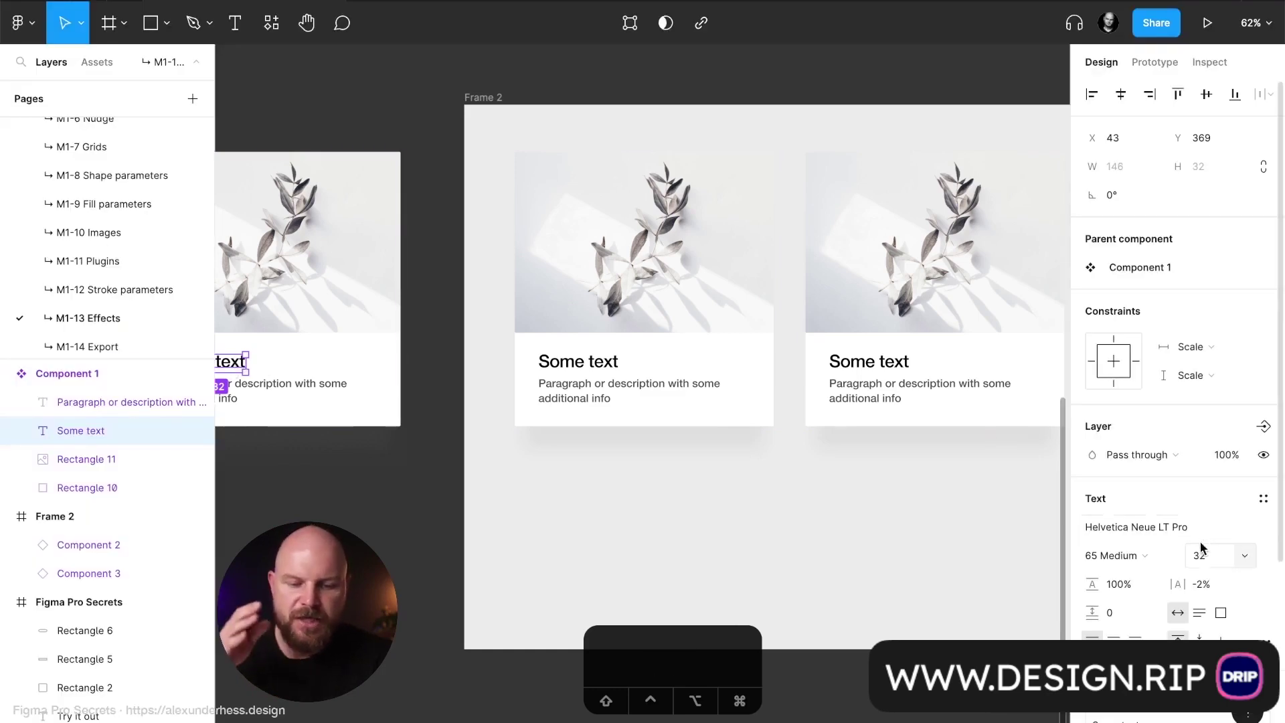
{"action": "left_click", "coordinate": [1165, 555]}
{"action": "left_click", "coordinate": [1164, 596]}
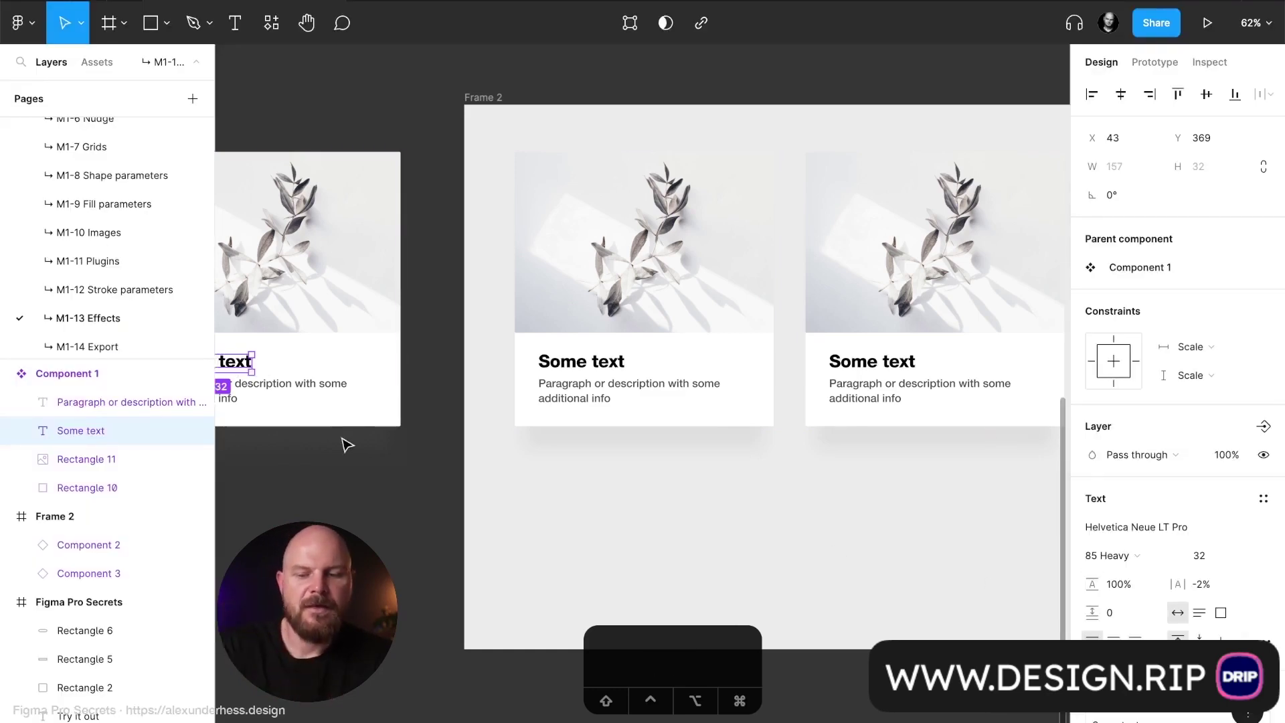
Step: Restyle the main component's description with 50% opacity, the 55 Roman weight and 2% letter spacing
{"action": "left_click", "coordinate": [324, 393]}
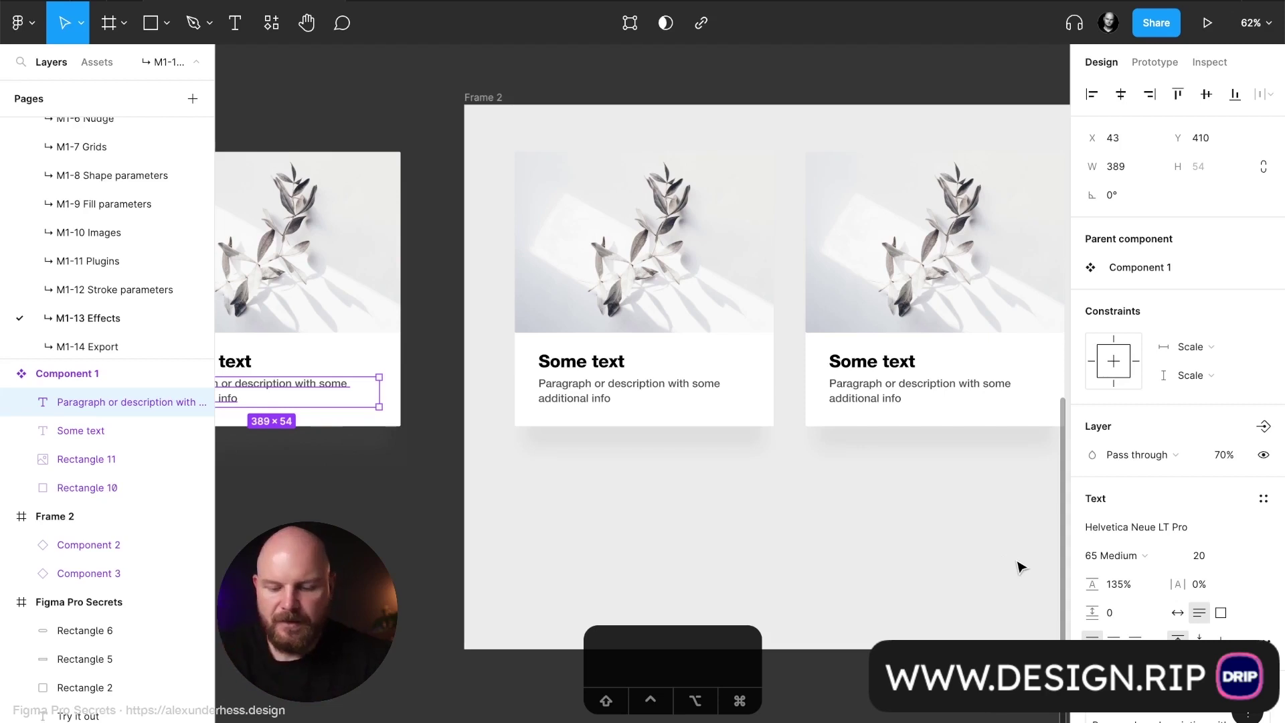
{"action": "key", "text": "5"}
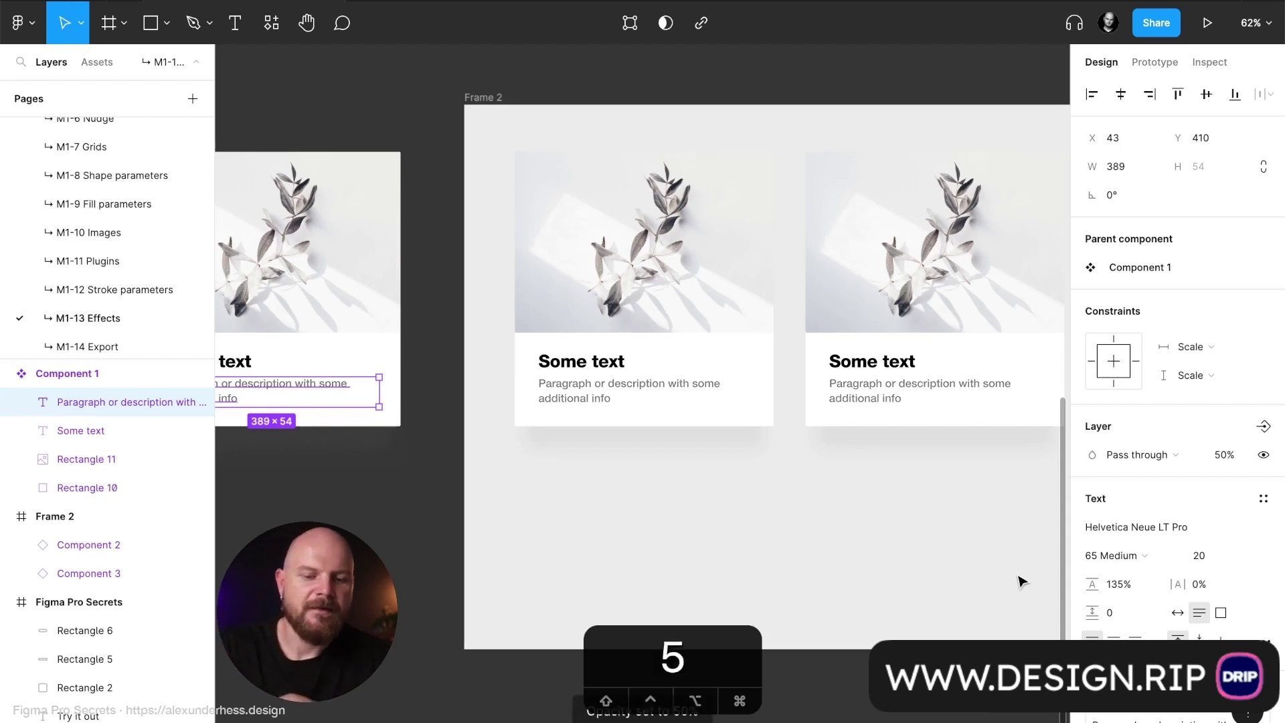
{"action": "left_click", "coordinate": [1137, 555]}
{"action": "left_click", "coordinate": [1147, 533]}
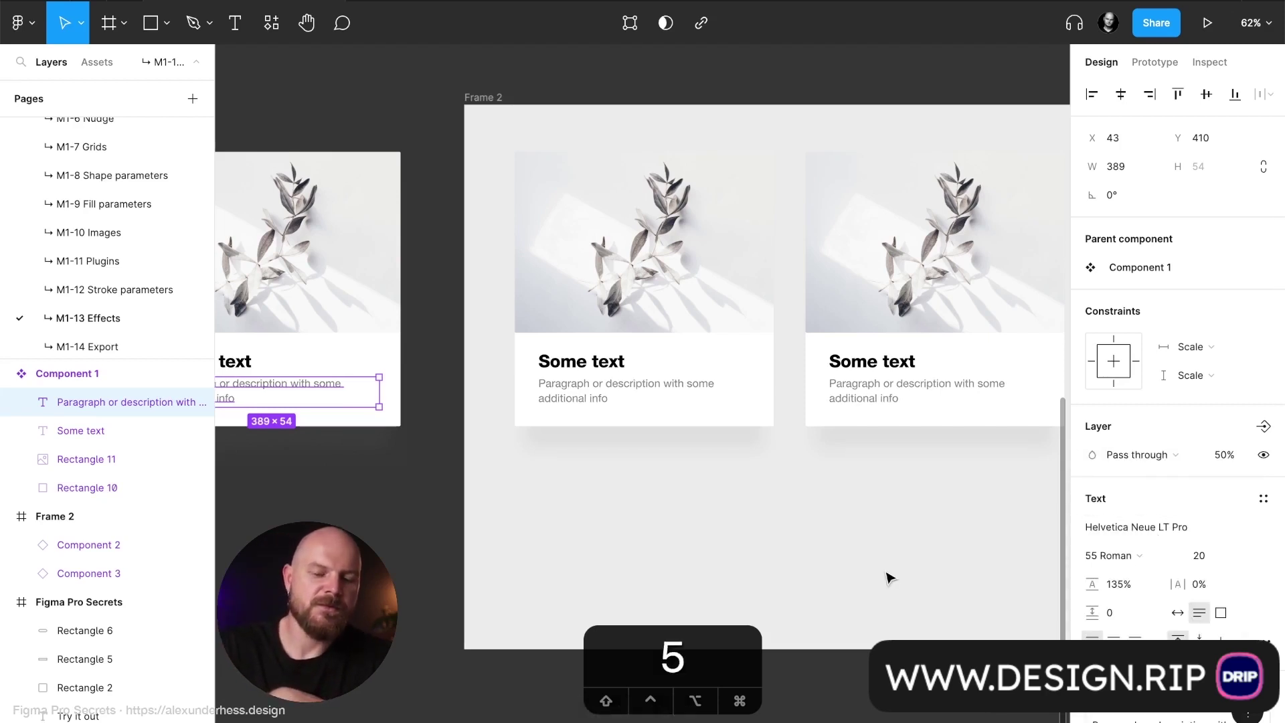
{"action": "left_click", "coordinate": [1219, 583]}
{"action": "type", "text": "2"}
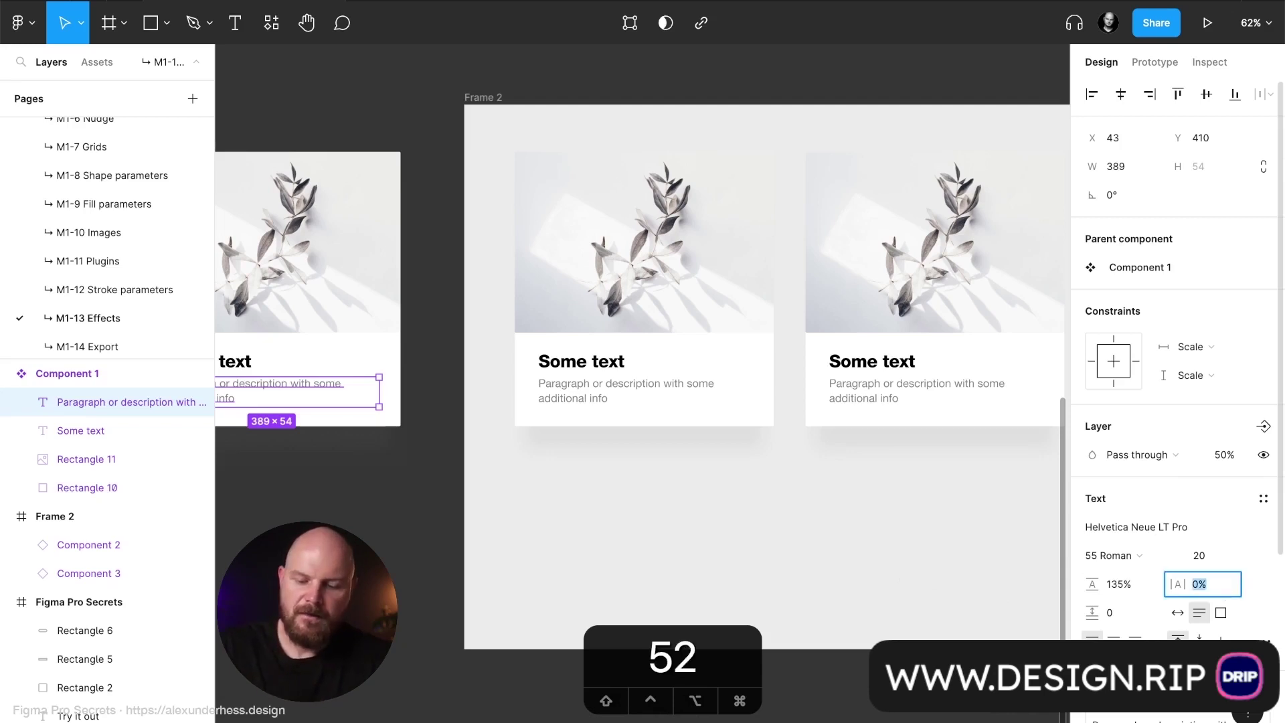
{"action": "key", "text": "Return"}
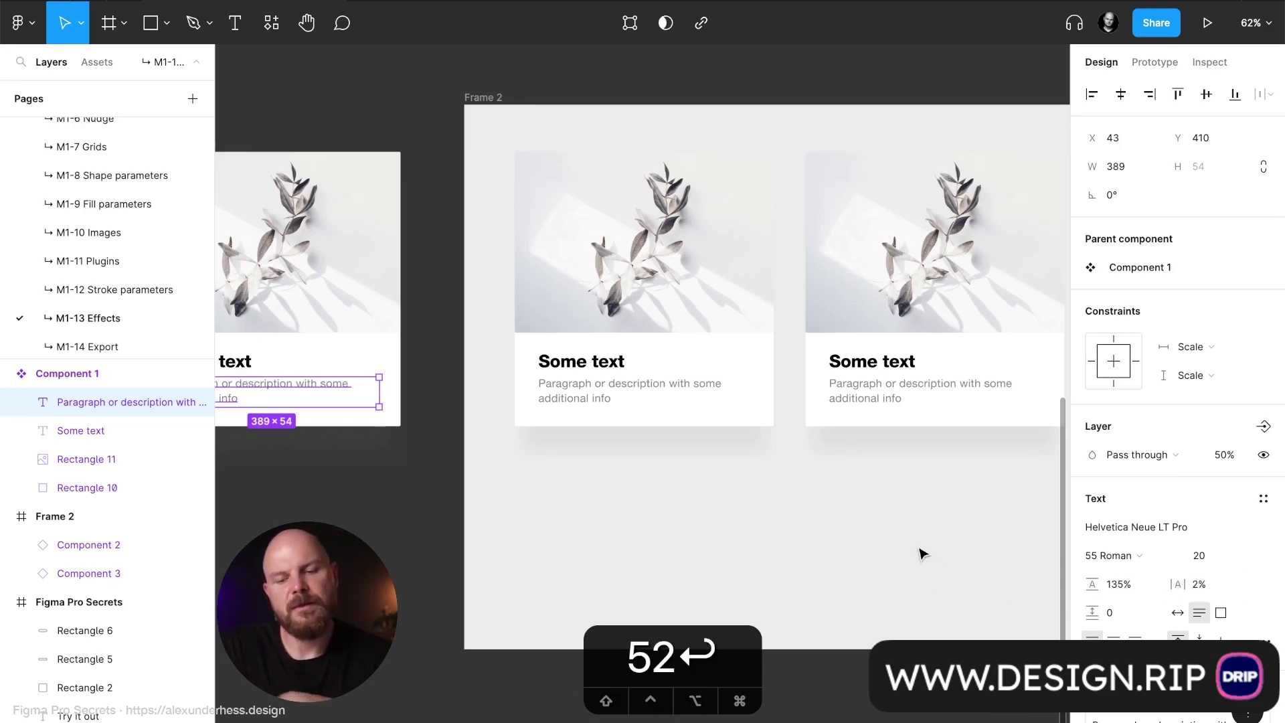
Step: Change the fill of the main component's heading to the dark slate blue 343B4D
{"action": "left_click", "coordinate": [242, 362]}
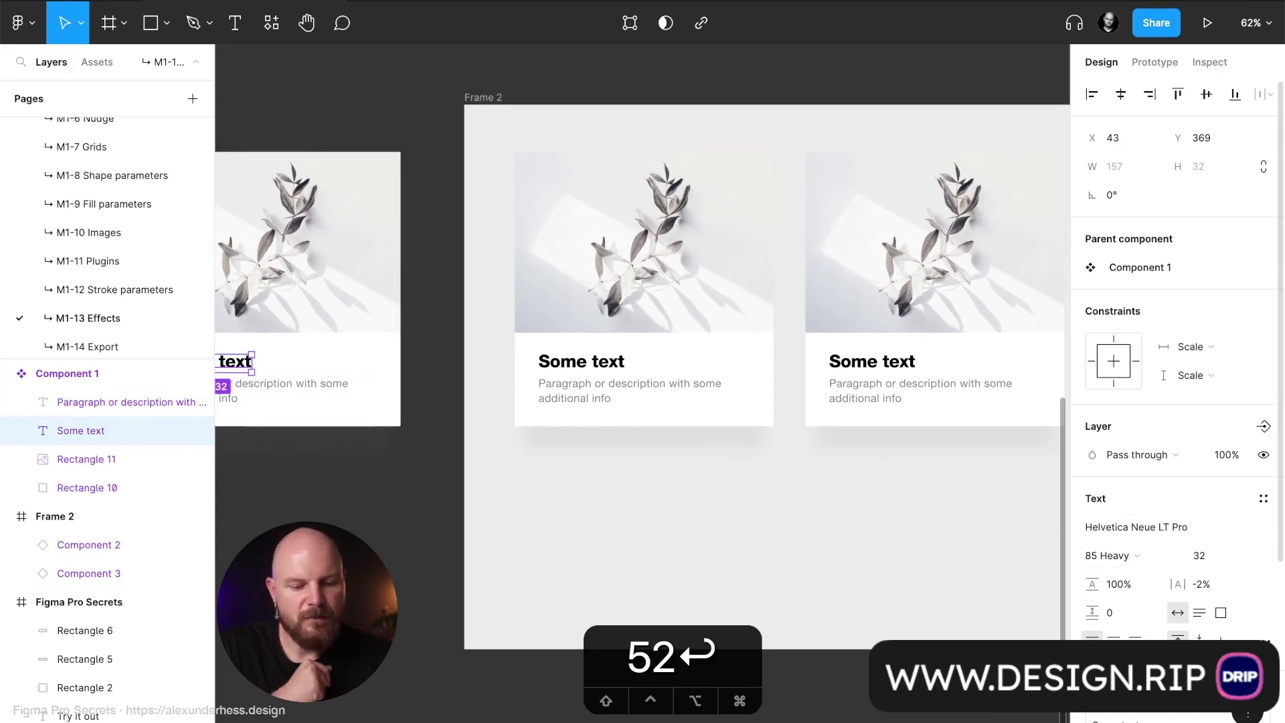
{"action": "scroll", "coordinate": [1108, 556], "scroll_direction": "down", "scroll_amount": 5}
{"action": "left_click", "coordinate": [1091, 623]}
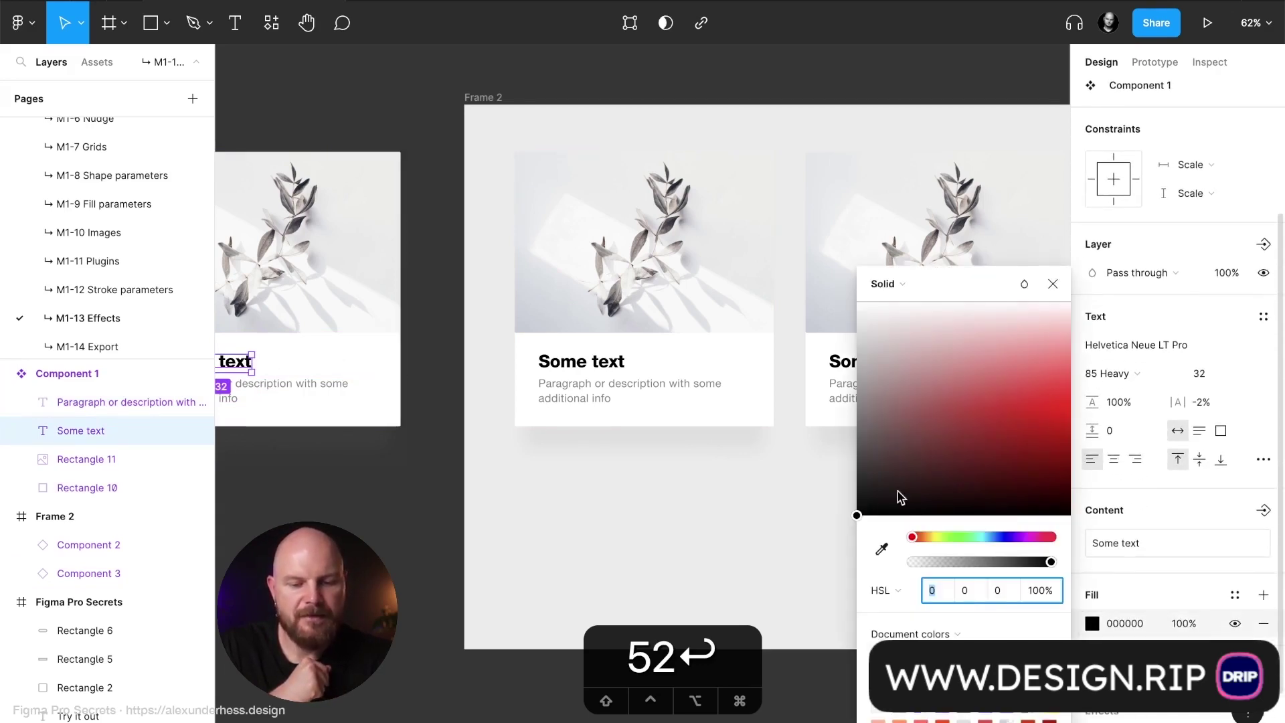
{"action": "left_click_drag", "start_coordinate": [1020, 539], "coordinate": [998, 537]}
{"action": "mouse_move", "coordinate": [897, 476]}
{"action": "left_mouse_down"}
{"action": "mouse_move", "coordinate": [873, 459]}
{"action": "mouse_move", "coordinate": [988, 474]}
{"action": "mouse_move", "coordinate": [899, 469]}
{"action": "left_mouse_up"}
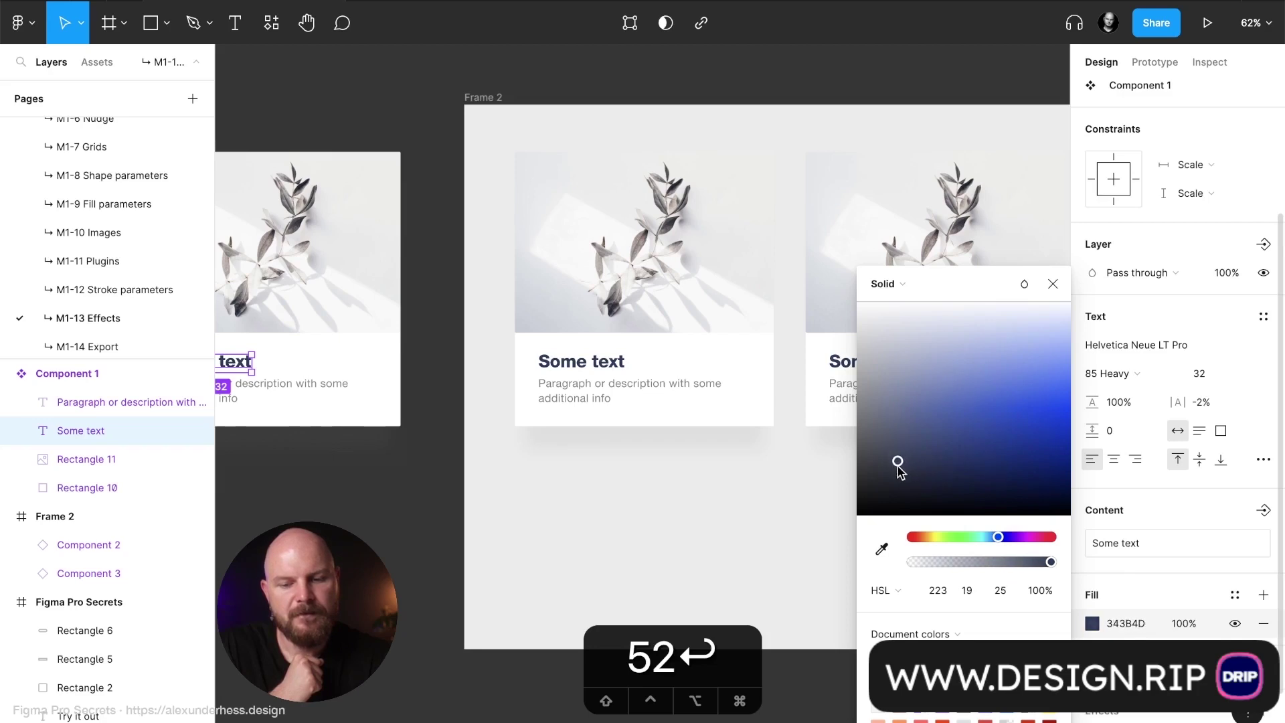
{"action": "left_click", "coordinate": [1053, 288]}
{"action": "left_click", "coordinate": [716, 493]}
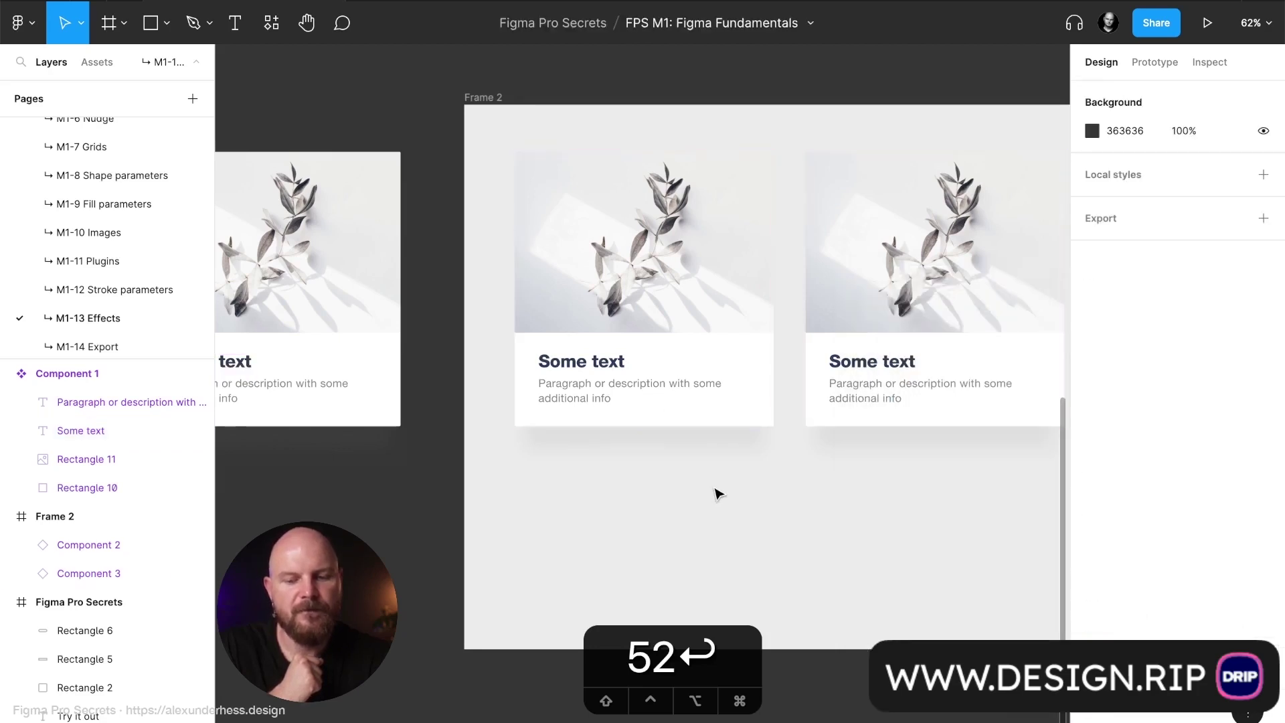
Step: Rename the headings of the two card instances in Frame 2 to "Heading 1" and "Heading 2"
{"action": "scroll", "coordinate": [717, 493], "scroll_direction": "right", "scroll_amount": 3}
{"action": "left_click", "coordinate": [775, 411]}
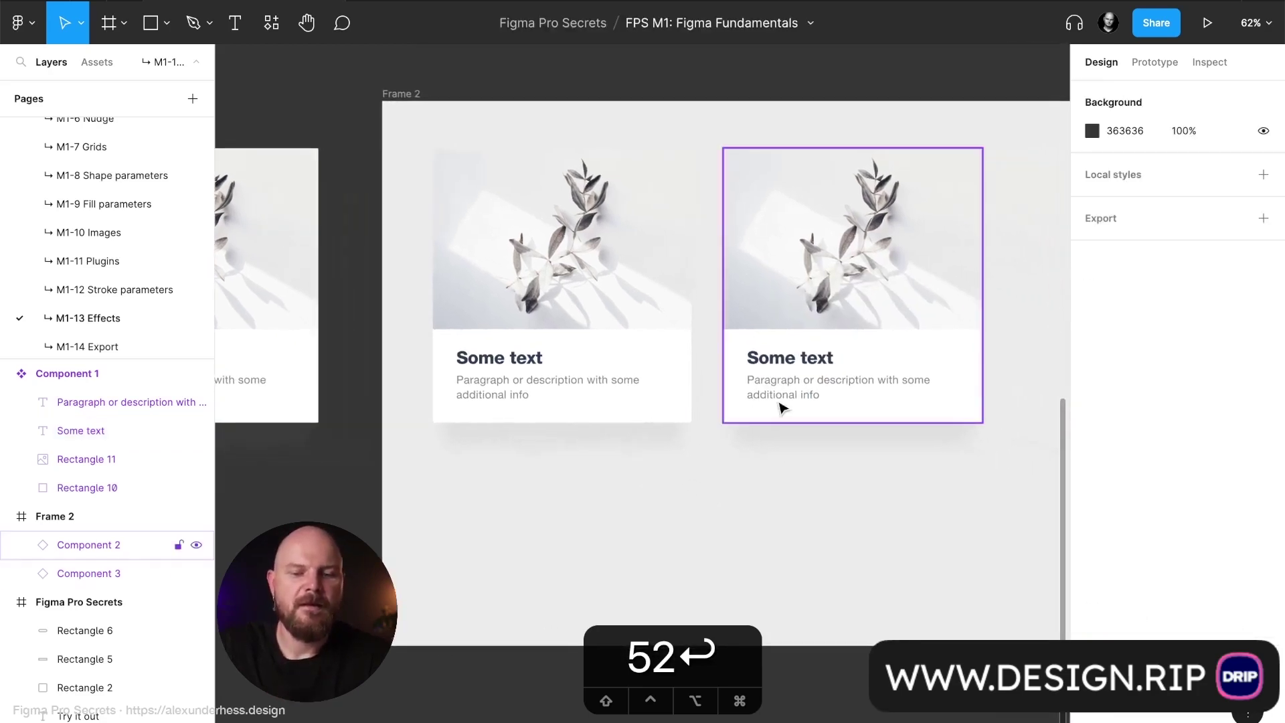
{"action": "double_click", "coordinate": [790, 359]}
{"action": "type", "text": "Heading 2"}
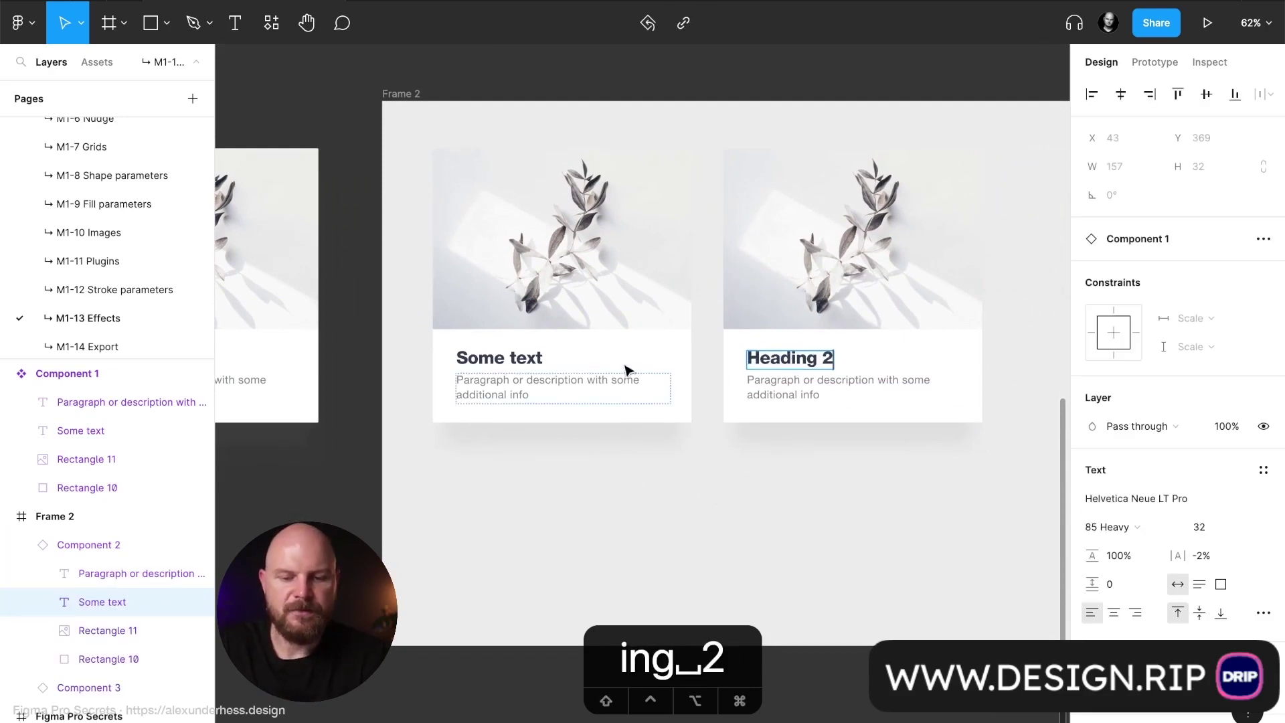
{"action": "left_click", "coordinate": [533, 360]}
{"action": "double_click", "coordinate": [533, 360]}
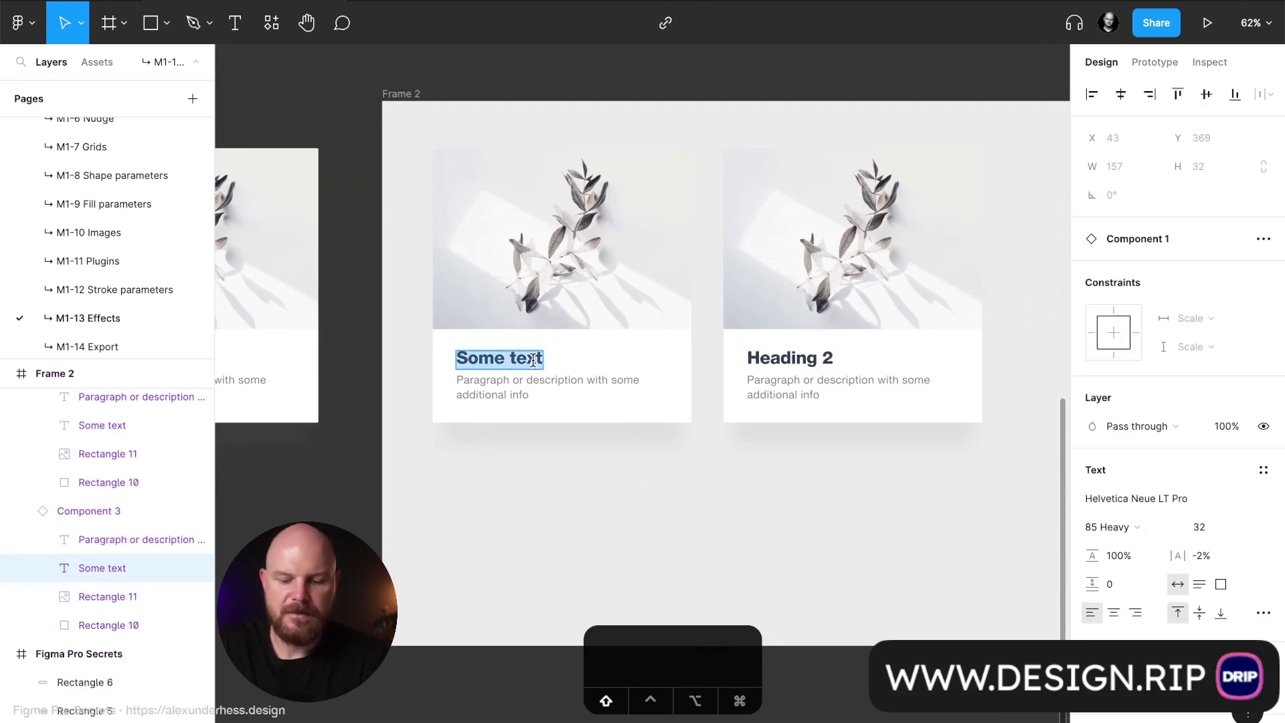
{"action": "type", "text": "Heading 1"}
{"action": "left_click", "coordinate": [546, 501]}
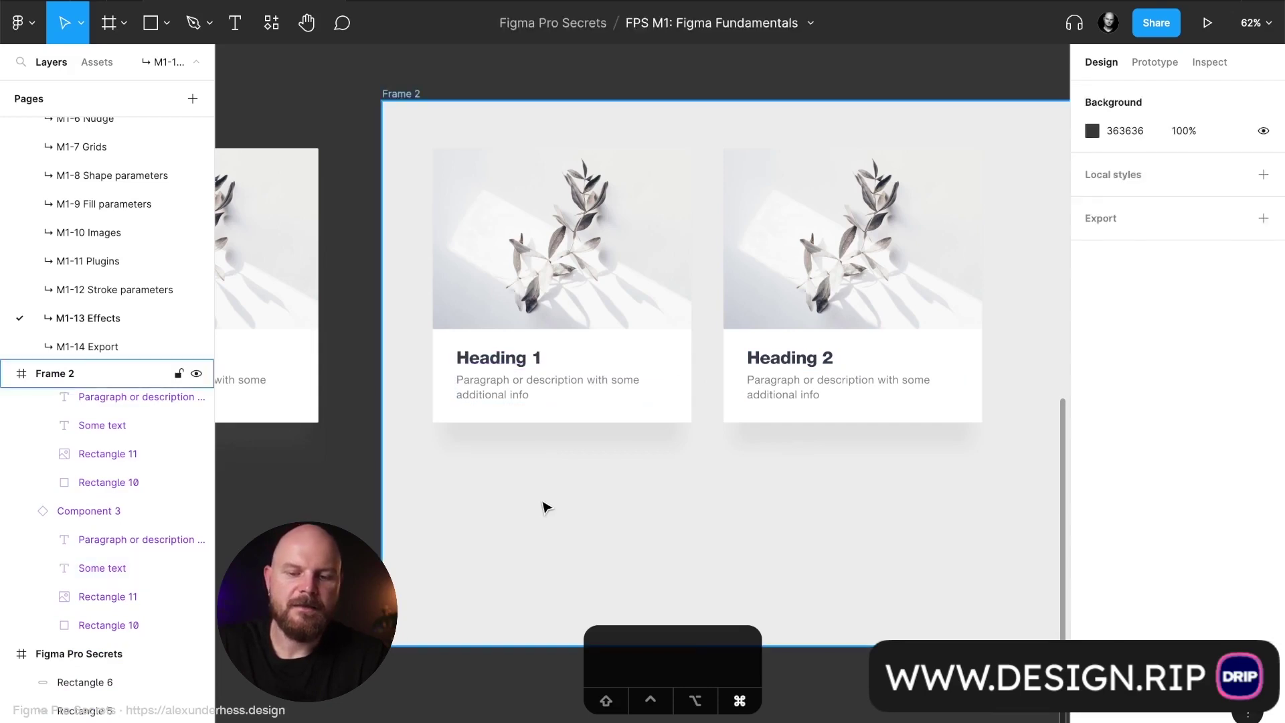
Step: Replace the Heading 2 card's image with the misty mountain photo from the Unsplash plugin's "minimal" results
{"action": "key", "text": "super+backslash"}
{"action": "scroll", "coordinate": [545, 504], "scroll_direction": "right", "scroll_amount": 3}
{"action": "left_click", "coordinate": [794, 344]}
{"action": "double_click", "coordinate": [768, 272]}
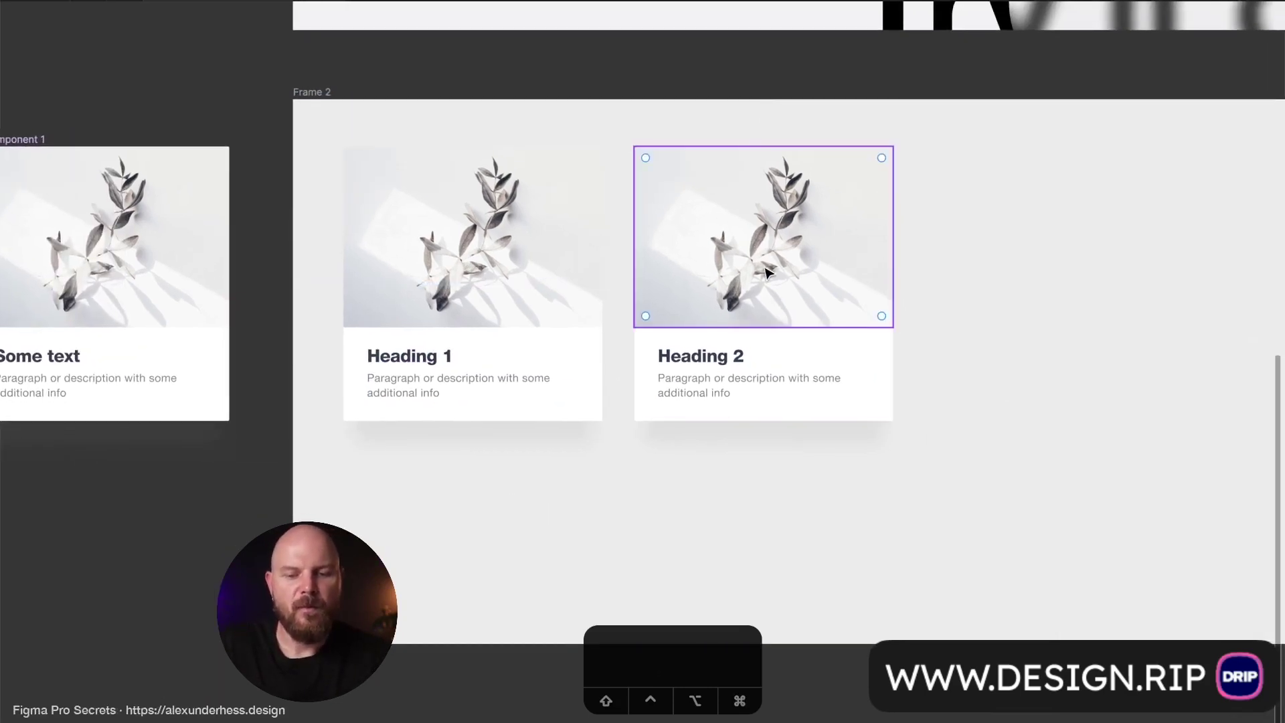
{"action": "key", "text": "super+p"}
{"action": "key", "text": "Return"}
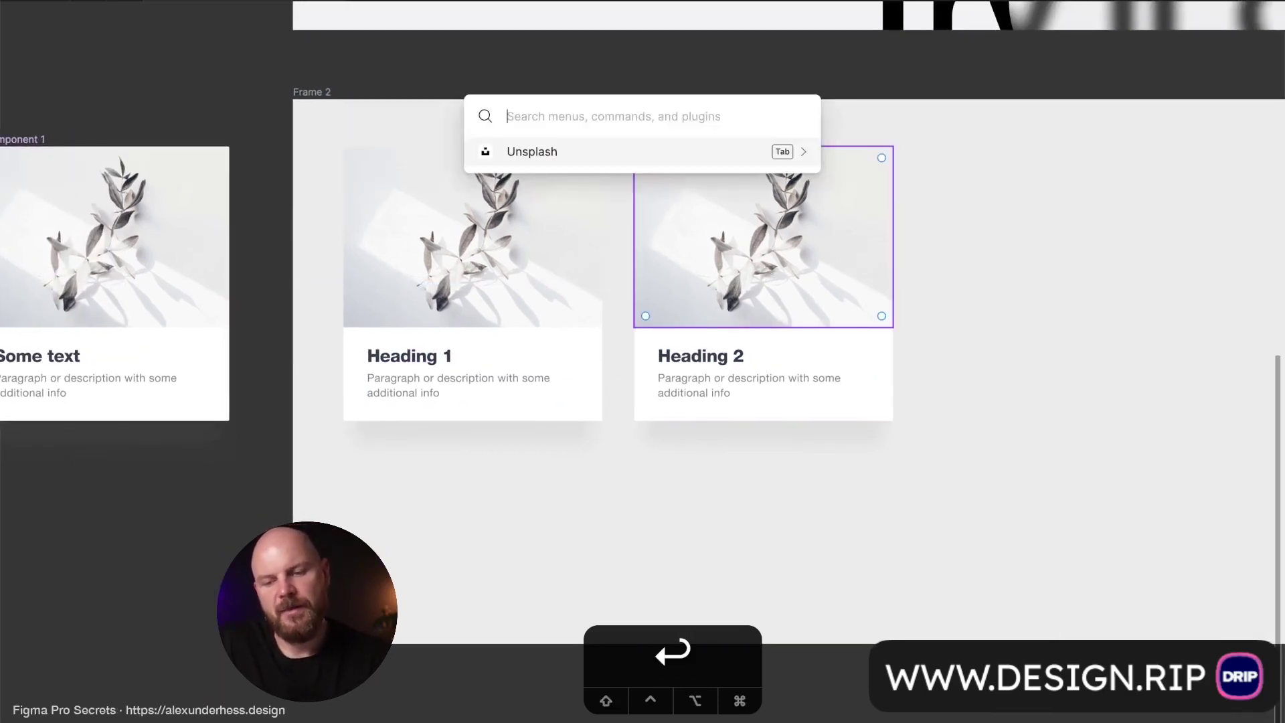
{"action": "left_click", "coordinate": [1059, 311]}
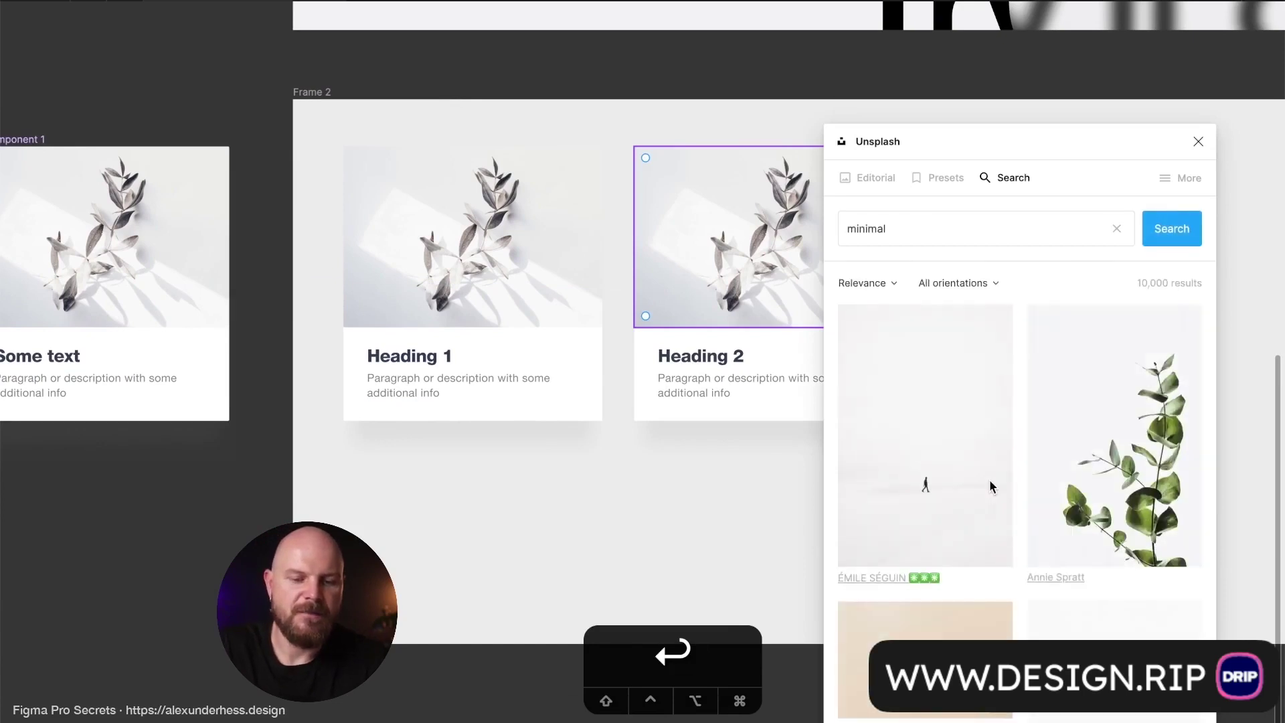
{"action": "scroll", "coordinate": [988, 479], "scroll_direction": "down", "scroll_amount": 8}
{"action": "scroll", "coordinate": [989, 485], "scroll_direction": "down", "scroll_amount": 3}
{"action": "scroll", "coordinate": [990, 488], "scroll_direction": "up", "scroll_amount": 2}
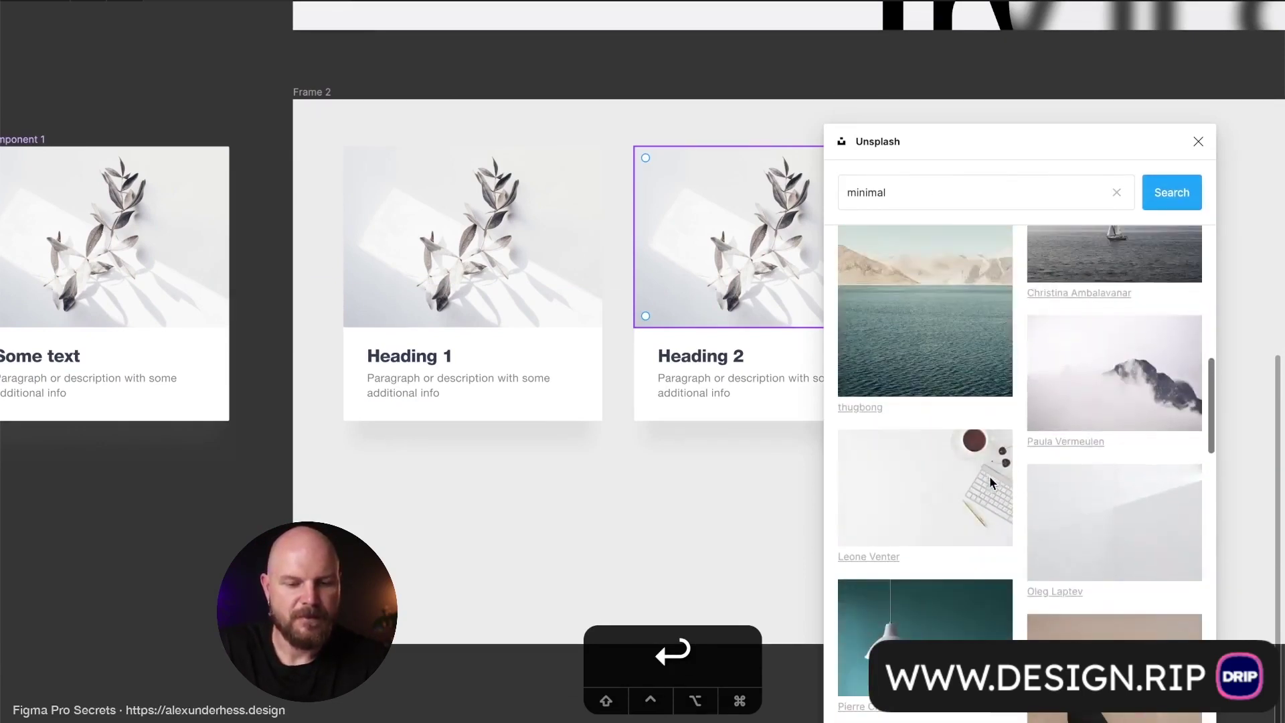
{"action": "scroll", "coordinate": [587, 443], "scroll_direction": "right", "scroll_amount": 2}
{"action": "scroll", "coordinate": [587, 441], "scroll_direction": "right", "scroll_amount": 3}
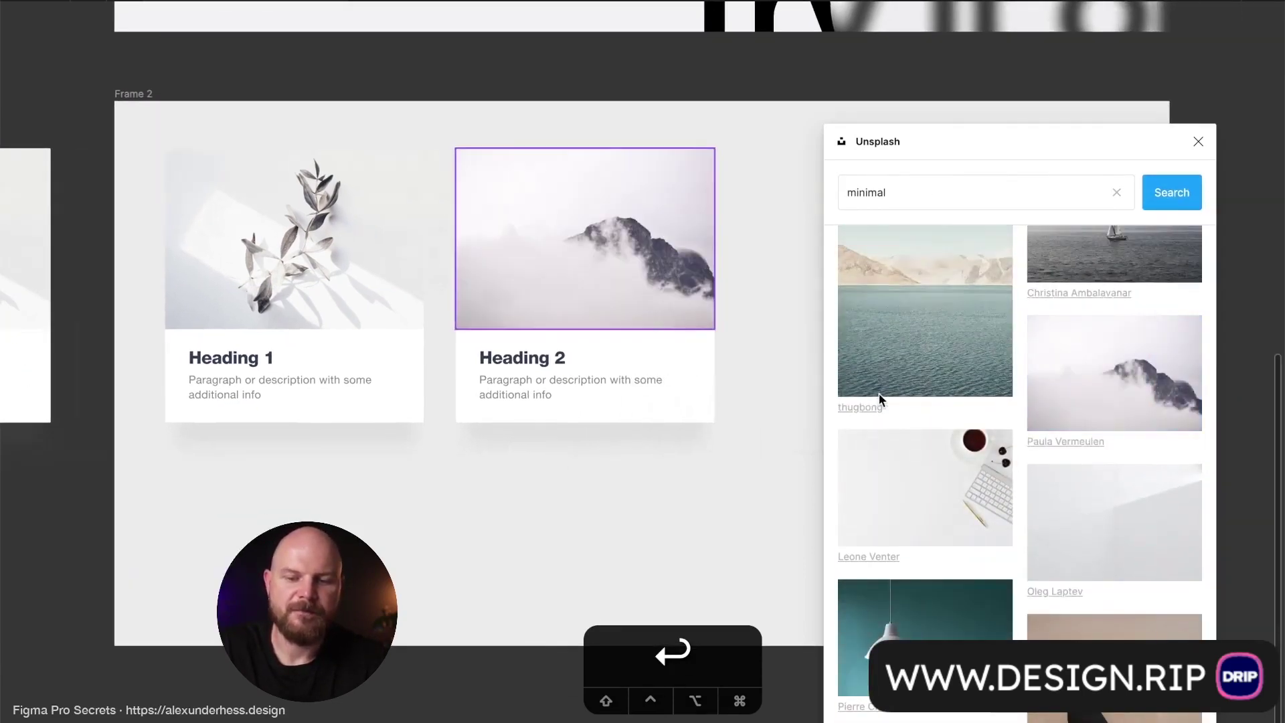
{"action": "scroll", "coordinate": [937, 402], "scroll_direction": "down", "scroll_amount": 2}
{"action": "left_click", "coordinate": [1198, 141]}
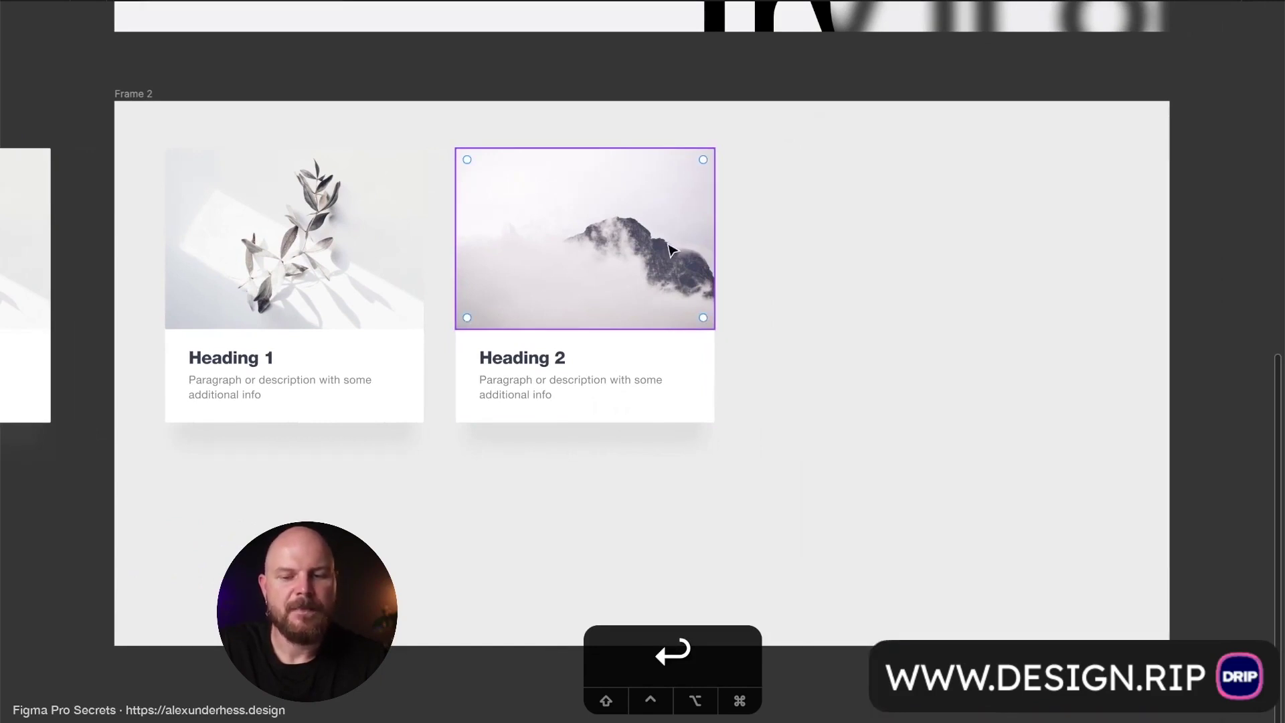
Step: Slightly raise the exposure and contrast of the mountain image fill in the Heading 2 card
{"action": "key", "text": "super+backslash"}
{"action": "key", "text": "Escape"}
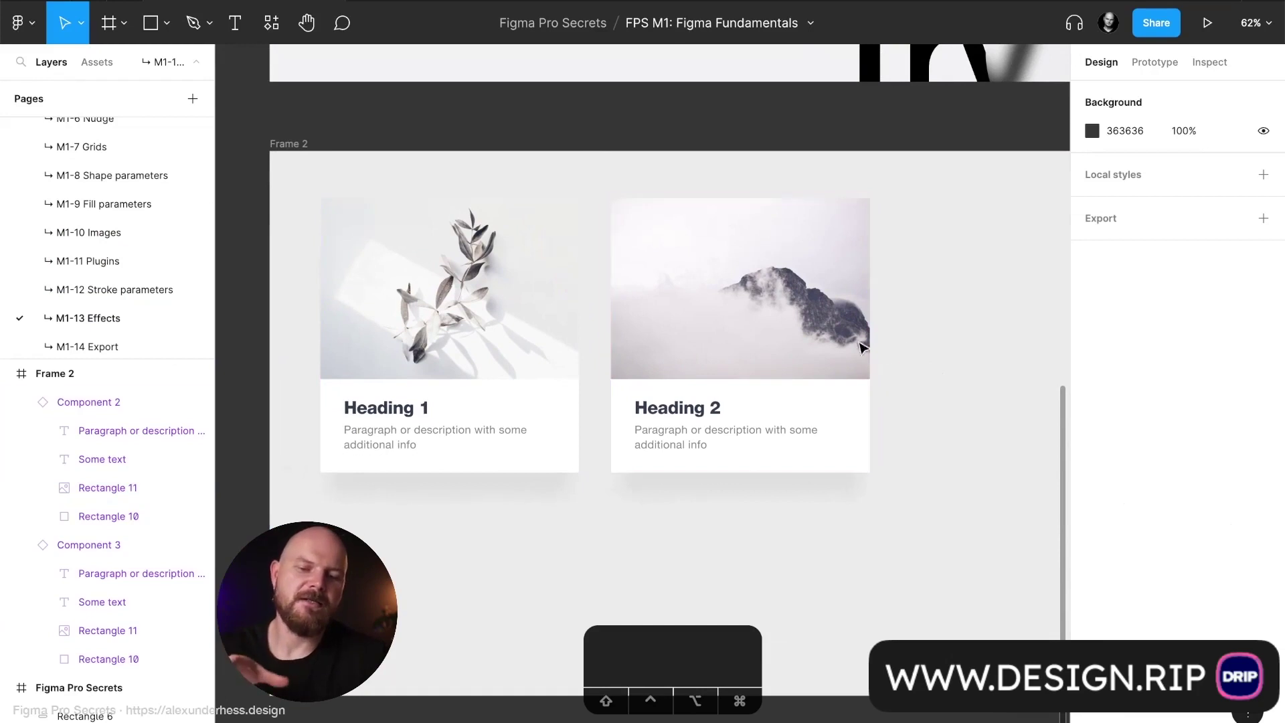
{"action": "double_click", "coordinate": [823, 336]}
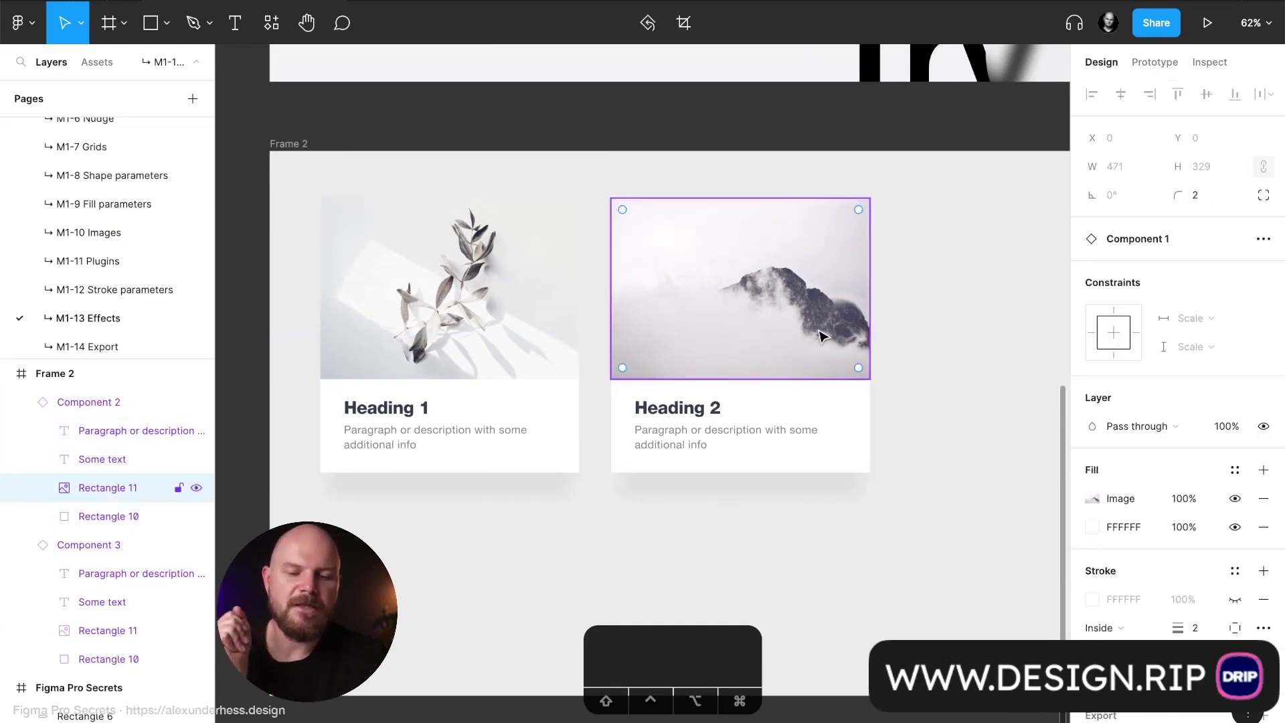
{"action": "left_click", "coordinate": [1092, 499]}
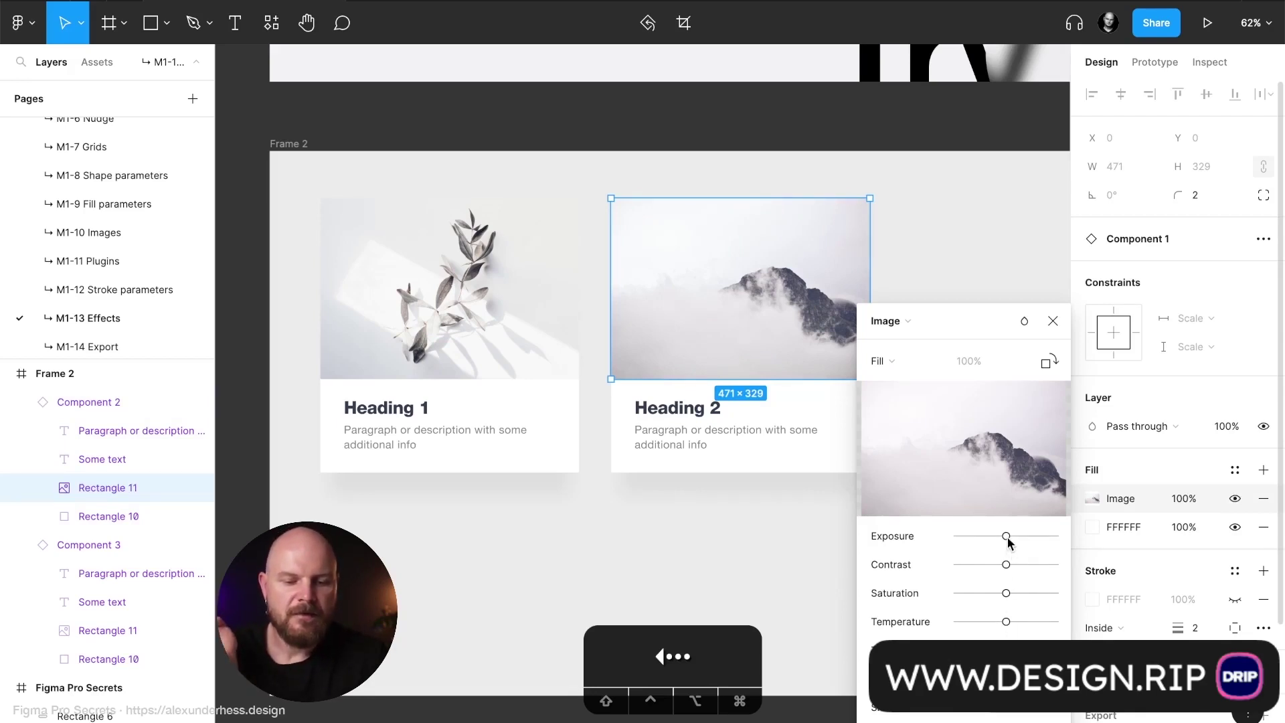
{"action": "left_click_drag", "start_coordinate": [1008, 539], "coordinate": [1014, 543]}
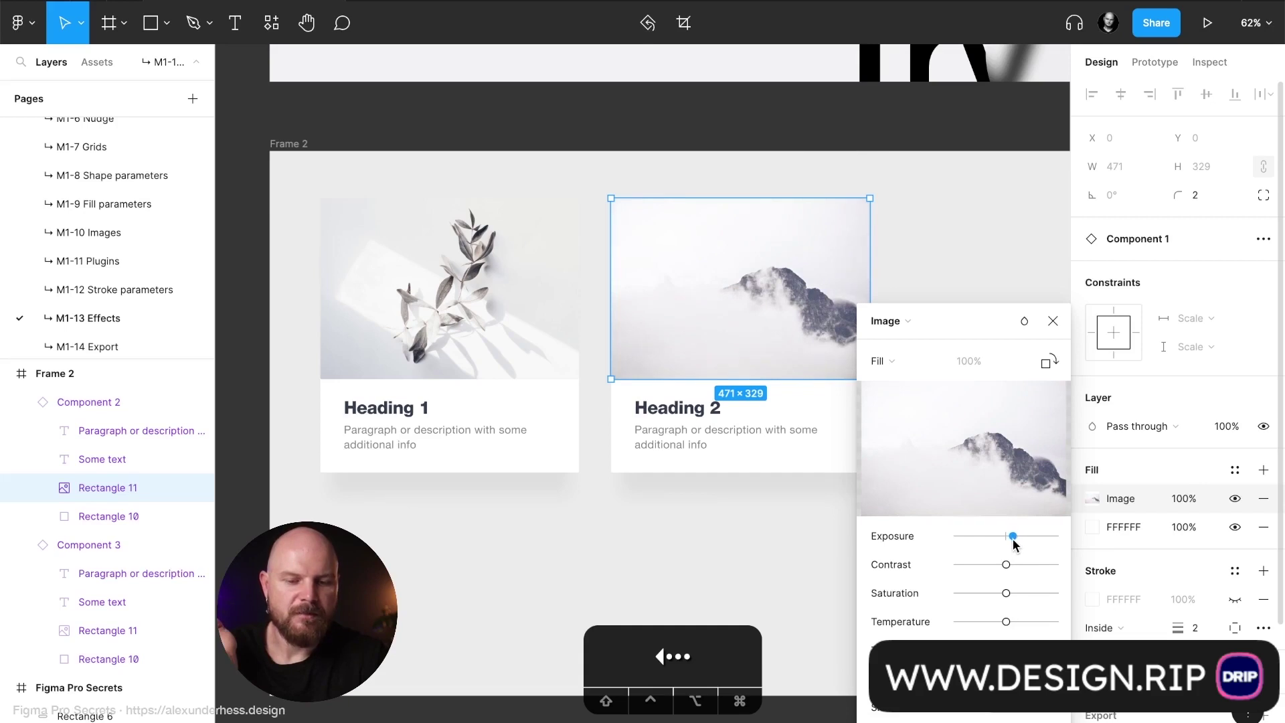
{"action": "left_click_drag", "start_coordinate": [1013, 543], "coordinate": [1011, 544]}
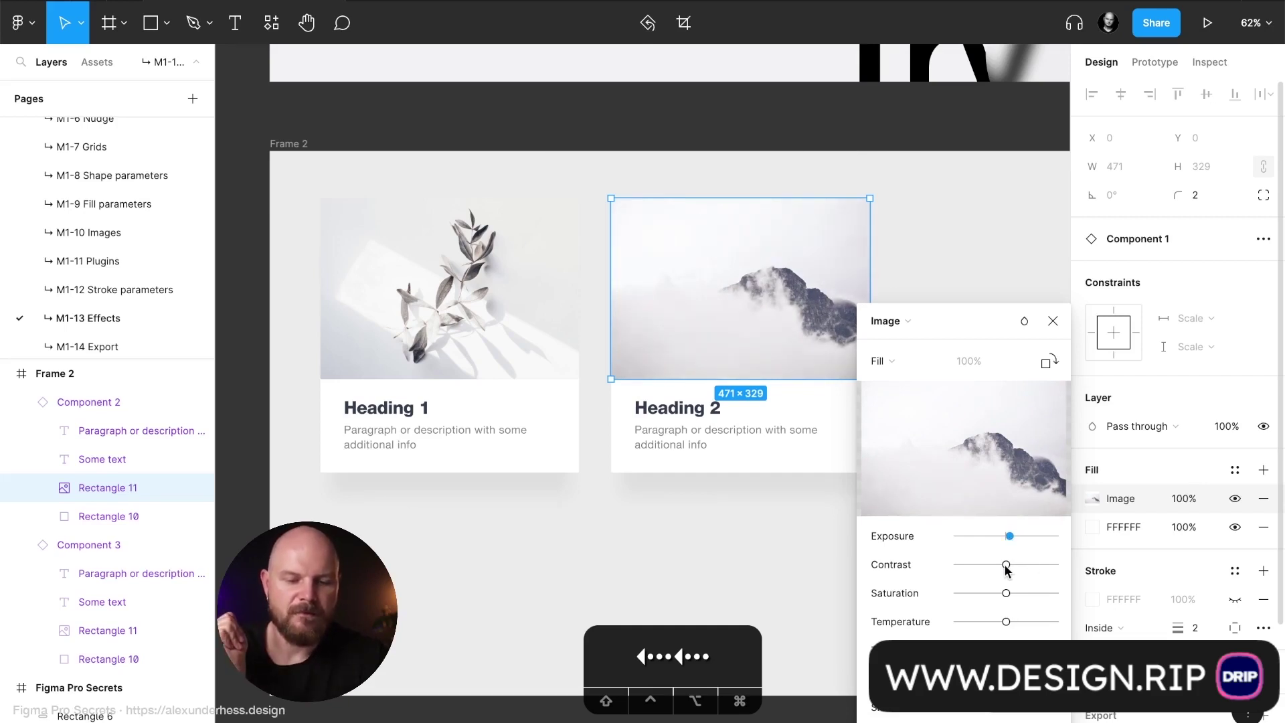
{"action": "mouse_move", "coordinate": [999, 570]}
{"action": "left_mouse_down"}
{"action": "mouse_move", "coordinate": [986, 569]}
{"action": "mouse_move", "coordinate": [1013, 569]}
{"action": "left_mouse_up"}
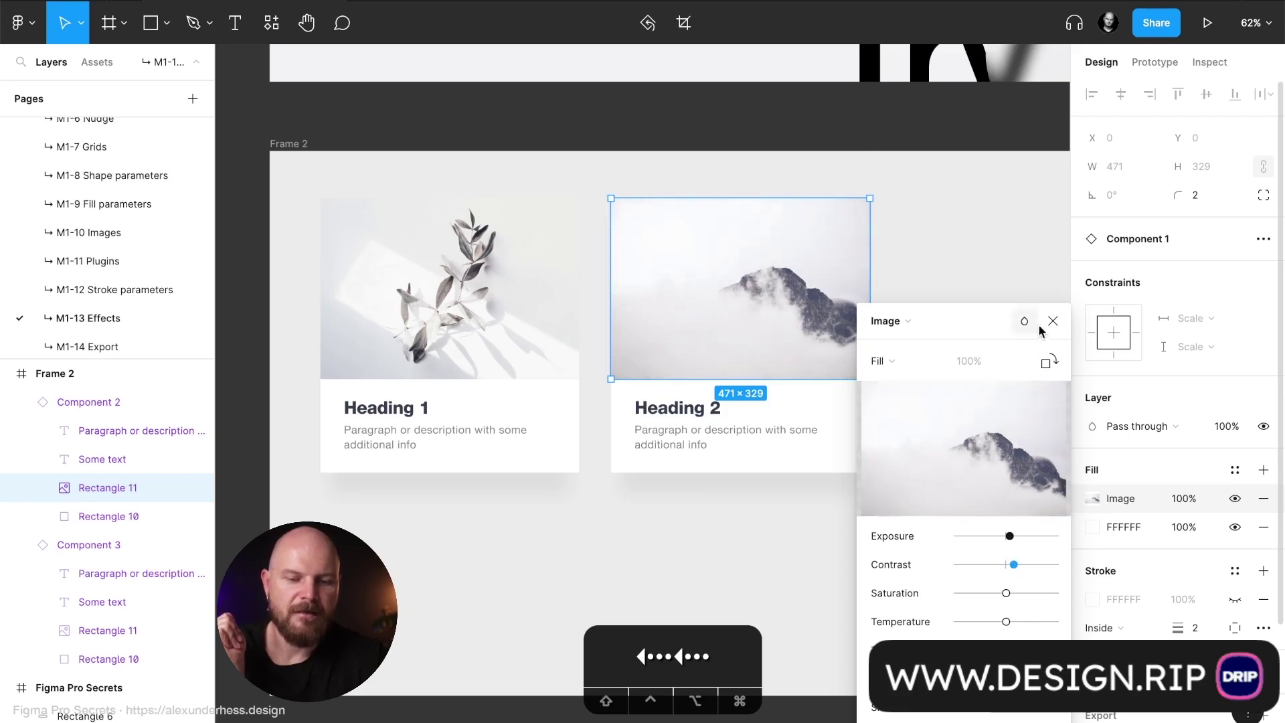
{"action": "left_click", "coordinate": [1009, 330]}
{"action": "left_click", "coordinate": [1010, 330]}
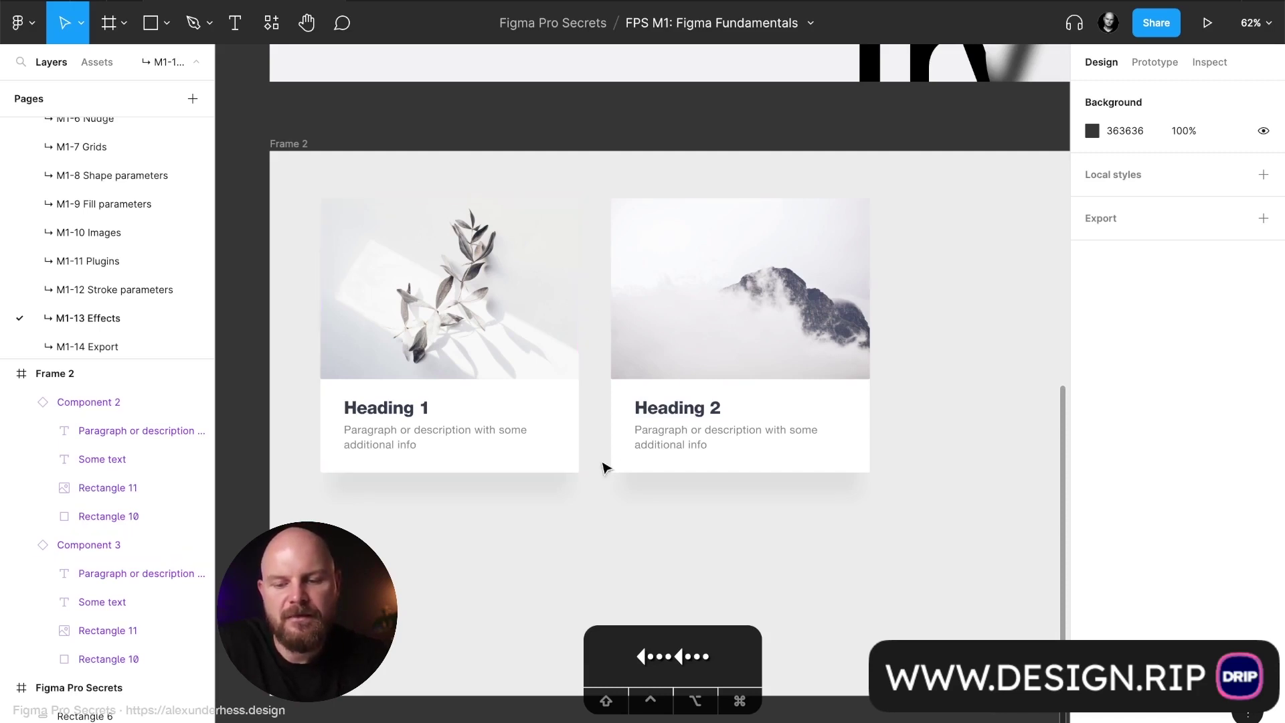
Step: Add a 1 px black inside stroke to the Heading 1 card instance
{"action": "scroll", "coordinate": [597, 411], "scroll_direction": "up", "scroll_amount": 5}
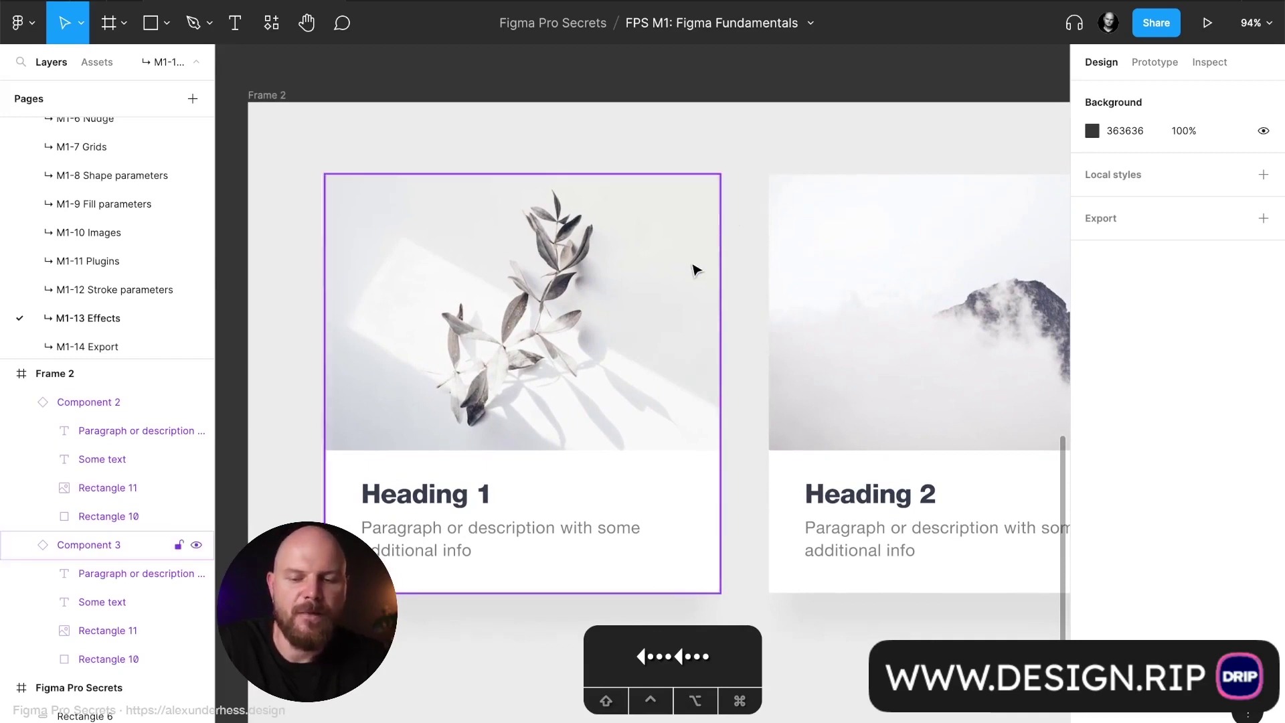
{"action": "left_click", "coordinate": [696, 270]}
{"action": "scroll", "coordinate": [1135, 475], "scroll_direction": "down", "scroll_amount": 3}
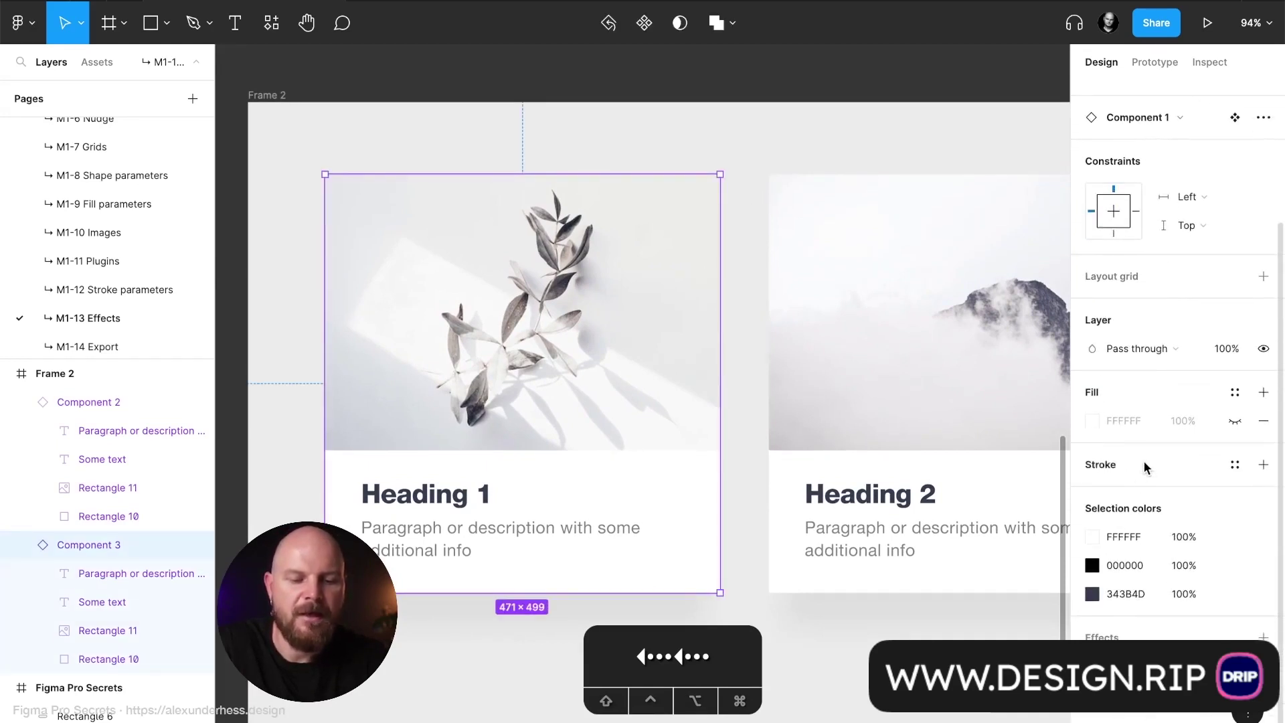
{"action": "left_click", "coordinate": [1142, 462]}
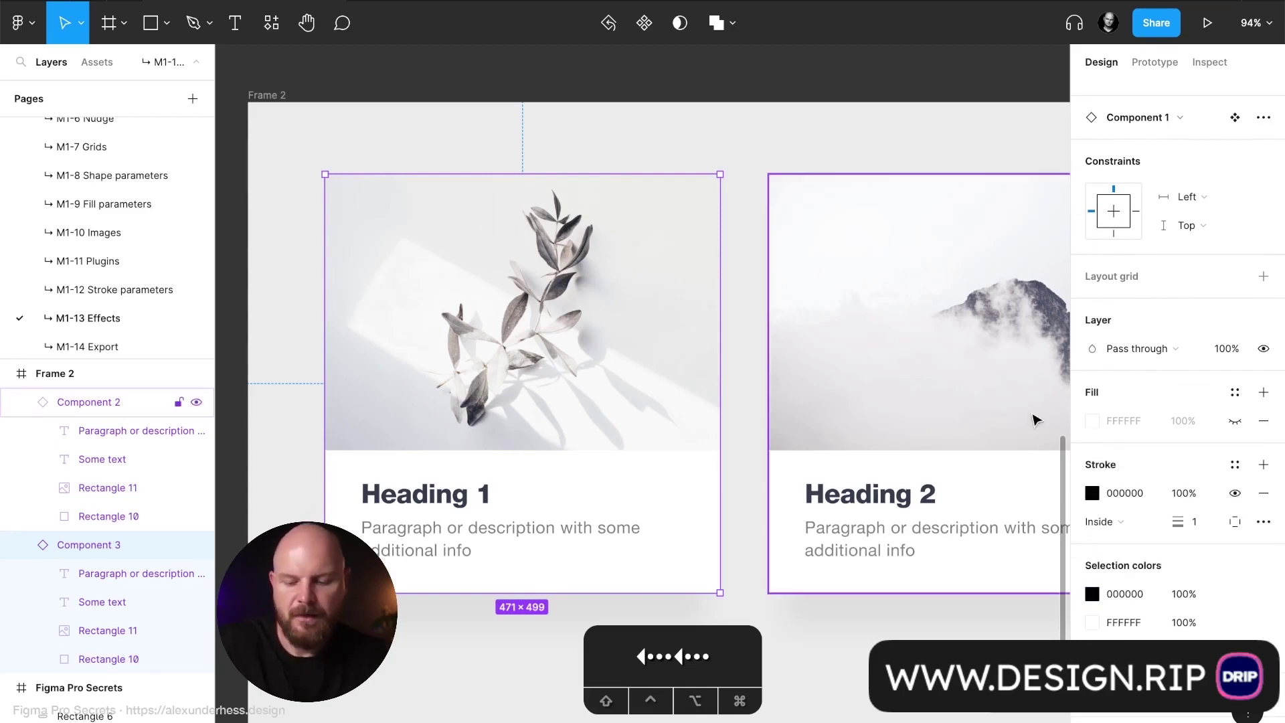
Step: Add a 1 px black inside stroke to the main card component outside Frame 2
{"action": "scroll", "coordinate": [892, 410], "scroll_direction": "down", "scroll_amount": 5}
{"action": "left_click", "coordinate": [528, 388]}
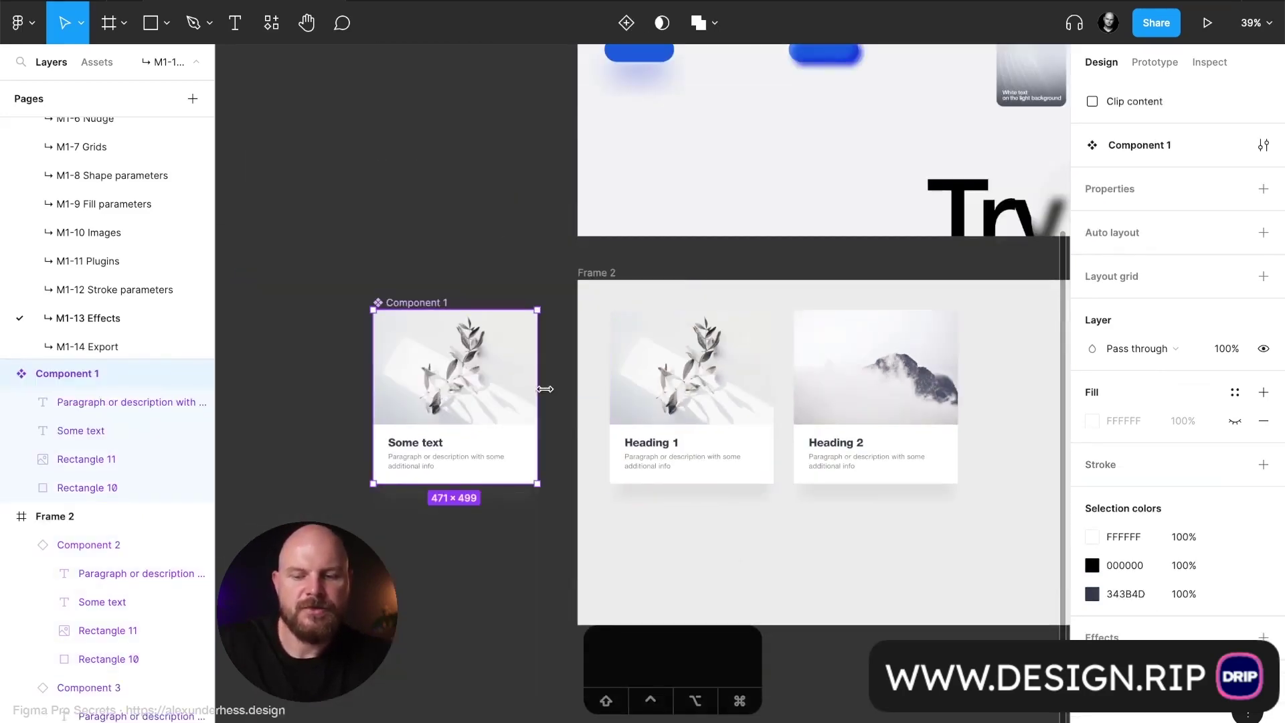
{"action": "scroll", "coordinate": [545, 388], "scroll_direction": "up", "scroll_amount": 3}
{"action": "left_click", "coordinate": [1161, 469]}
{"action": "scroll", "coordinate": [726, 472], "scroll_direction": "right", "scroll_amount": 1}
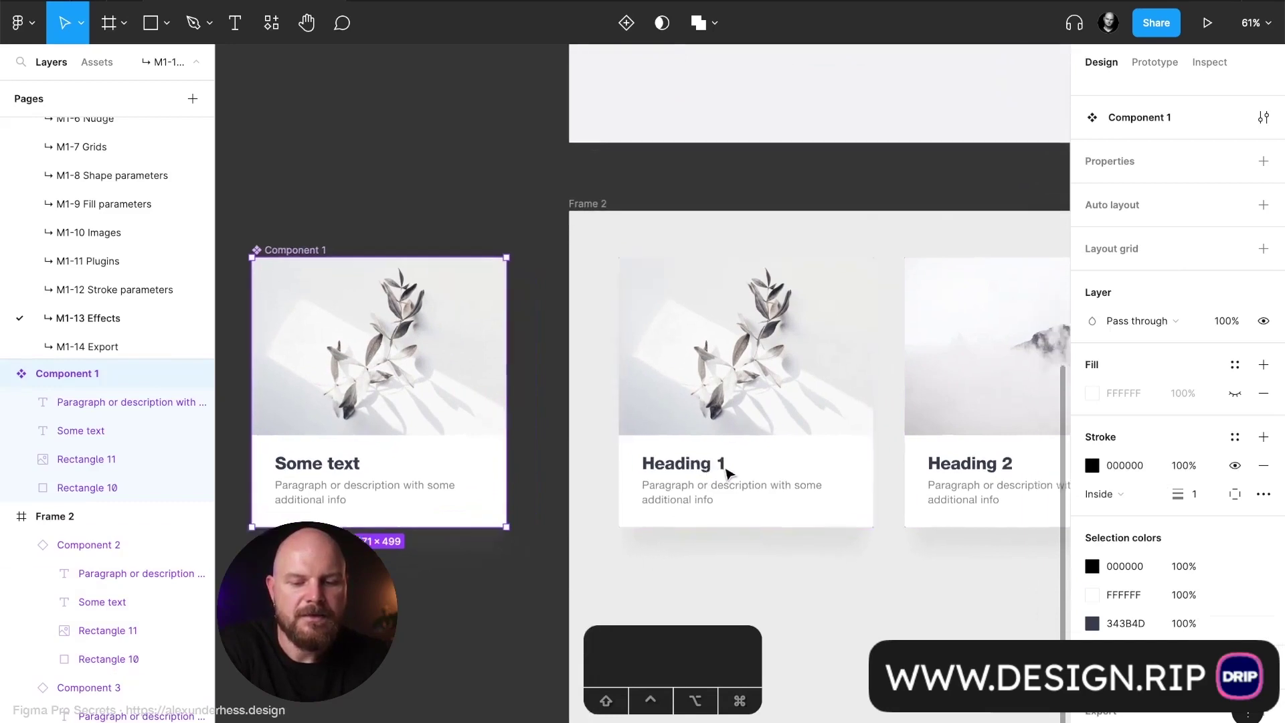
Step: Set the main card component's stroke alignment to Outside
{"action": "scroll", "coordinate": [726, 471], "scroll_direction": "right", "scroll_amount": 2}
{"action": "scroll", "coordinate": [726, 472], "scroll_direction": "down", "scroll_amount": 1}
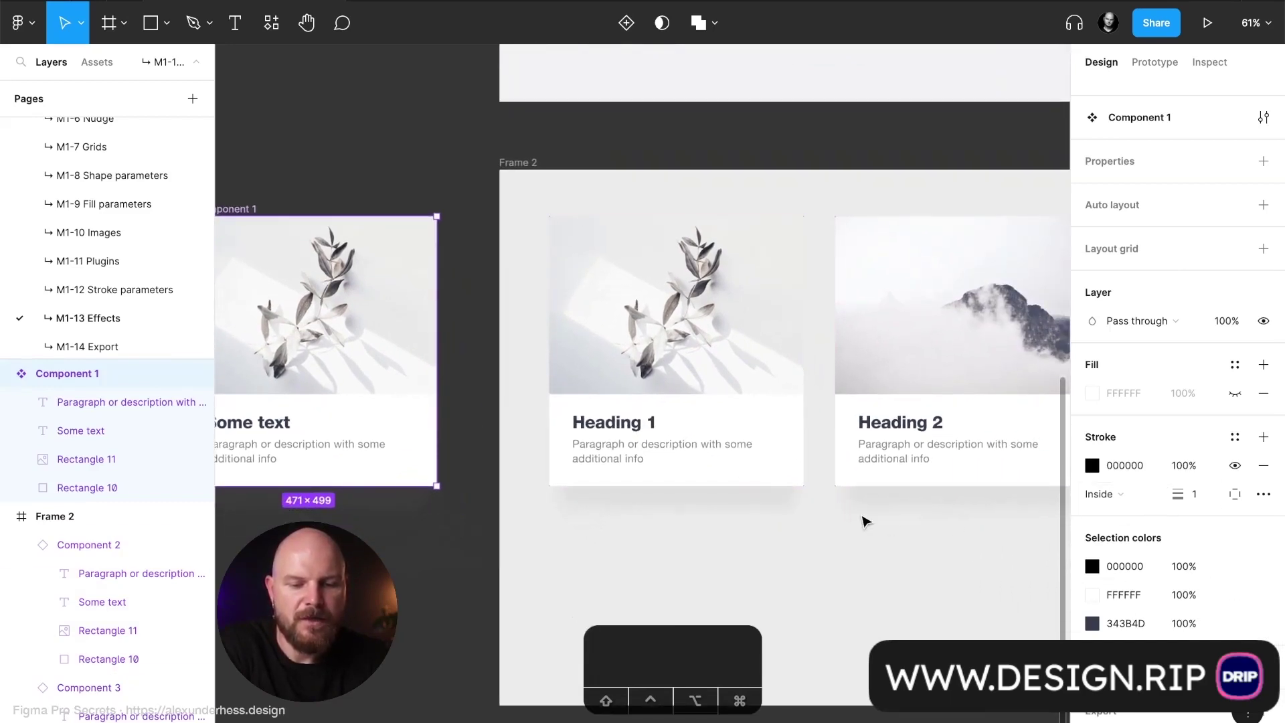
{"action": "left_click", "coordinate": [1133, 494]}
{"action": "left_click", "coordinate": [1127, 515]}
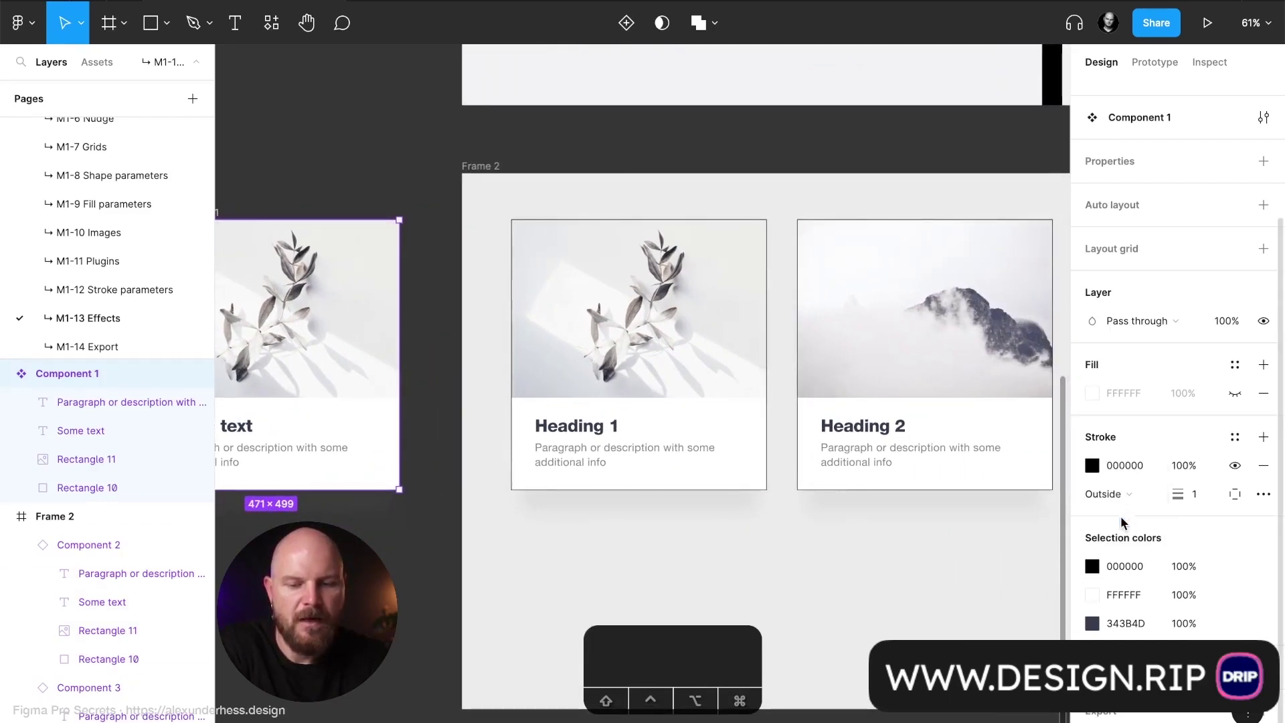
Step: Recolour the component's stroke by sampling Frame 2's grey background and darkening it to C3C3C3
{"action": "left_click", "coordinate": [1092, 467]}
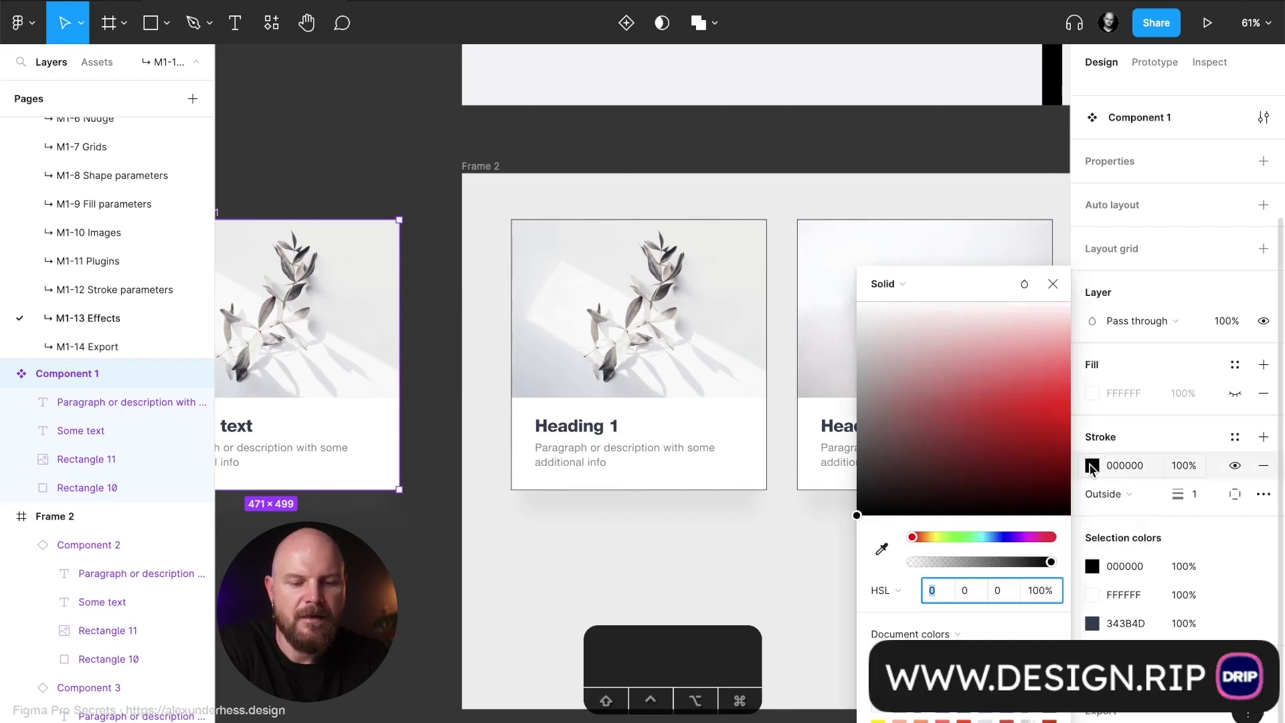
{"action": "left_click", "coordinate": [881, 549]}
{"action": "left_click", "coordinate": [763, 566]}
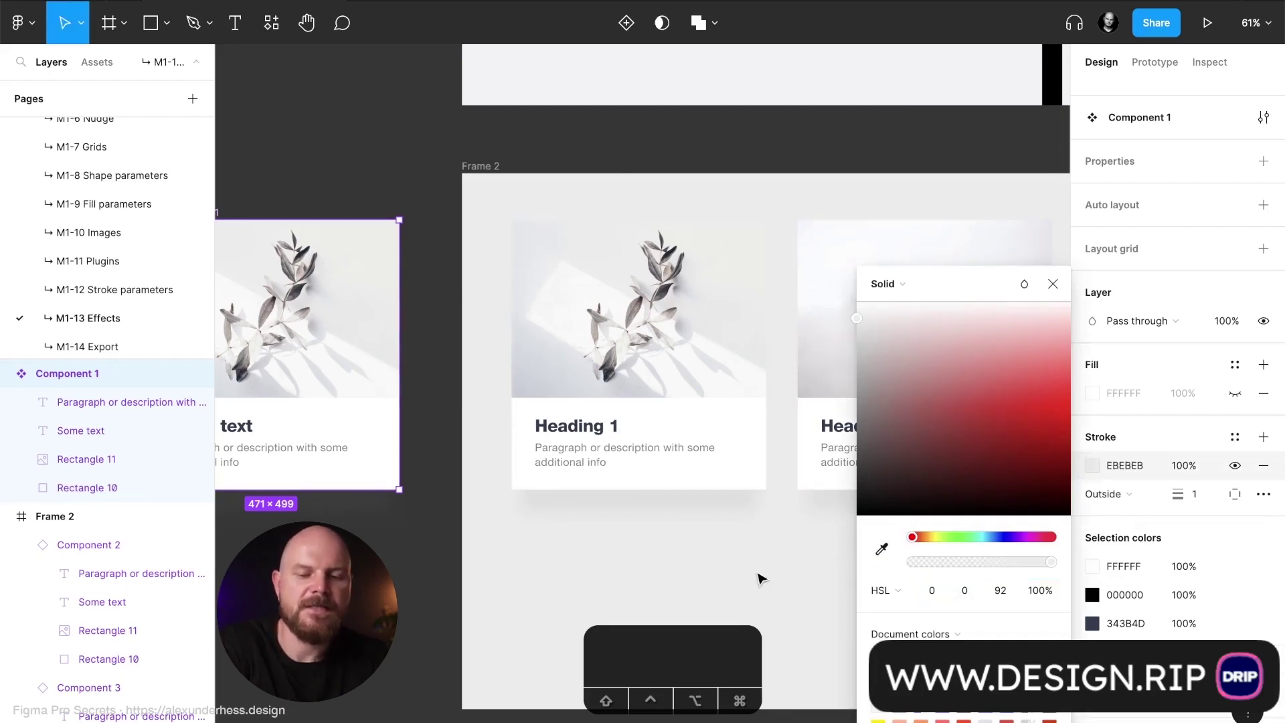
{"action": "left_click_drag", "start_coordinate": [858, 318], "coordinate": [855, 360]}
{"action": "left_click", "coordinate": [844, 587]}
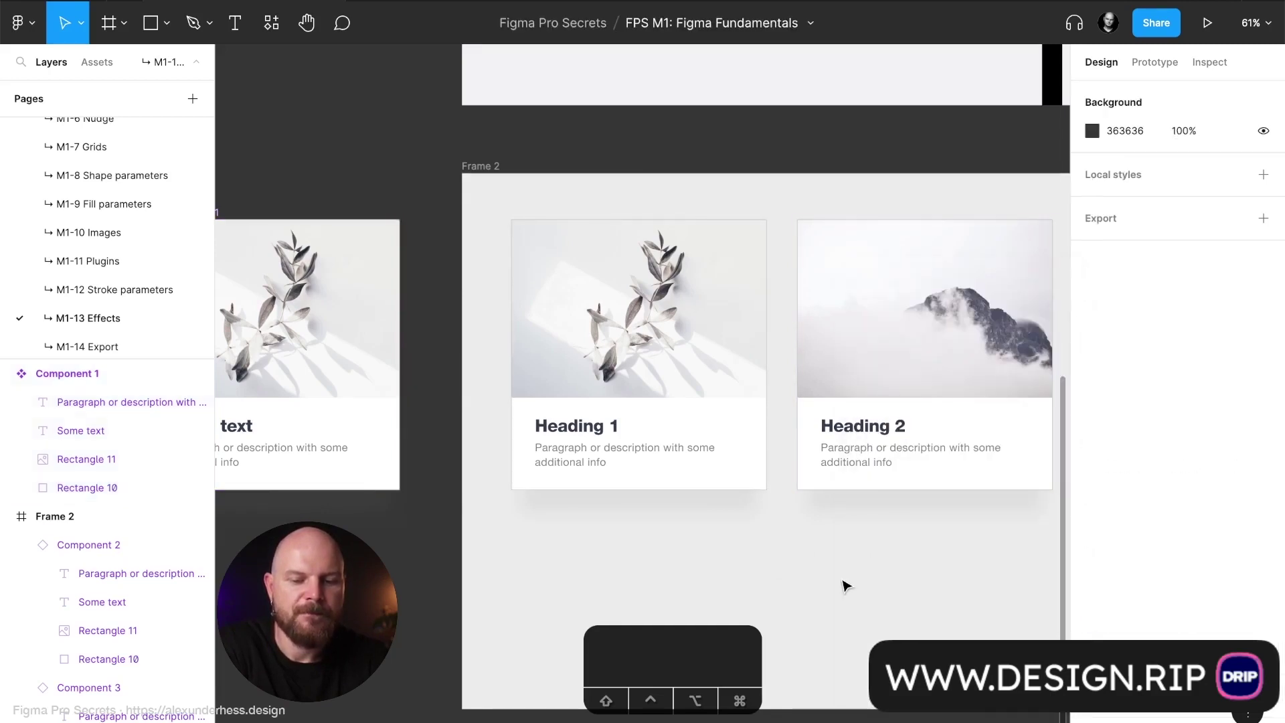
Step: Hide the interface, move the Heading 2 card closer to the Heading 1 card, and duplicate it beside itself with equal spacing
{"action": "key", "text": "super+backslash"}
{"action": "scroll", "coordinate": [847, 585], "scroll_direction": "right", "scroll_amount": 5}
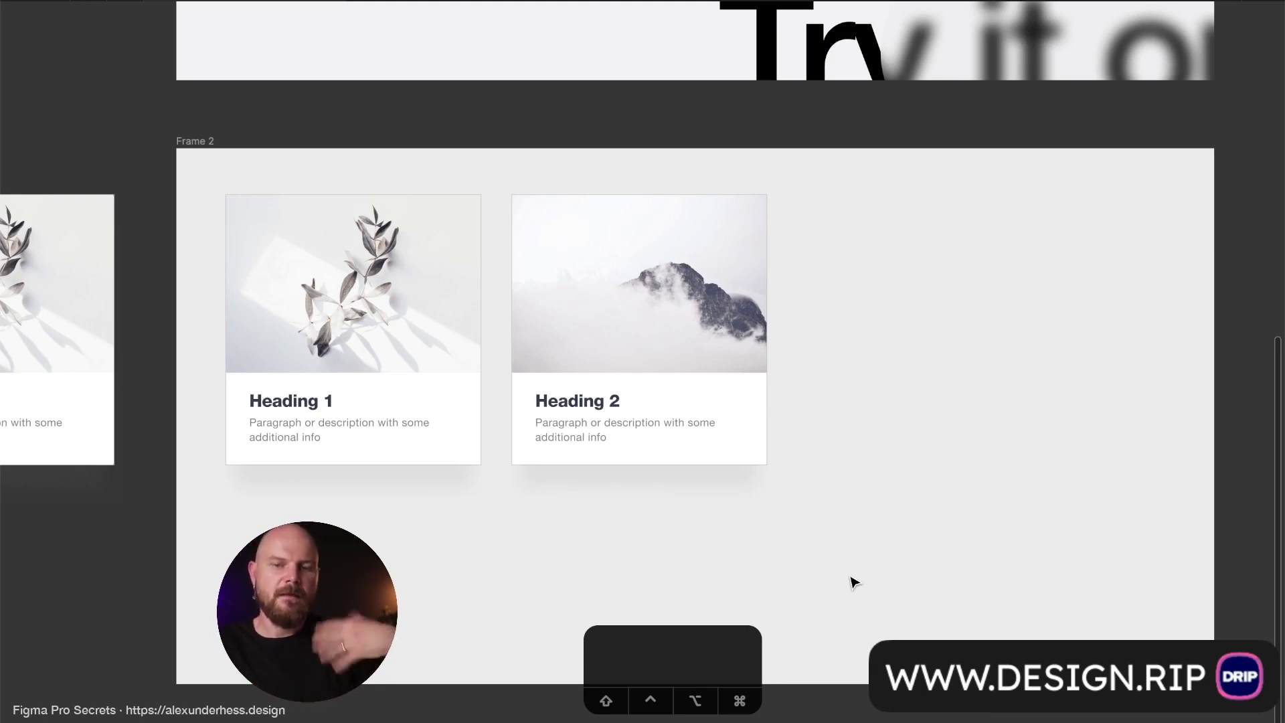
{"action": "left_click_drag", "start_coordinate": [678, 365], "coordinate": [662, 368]}
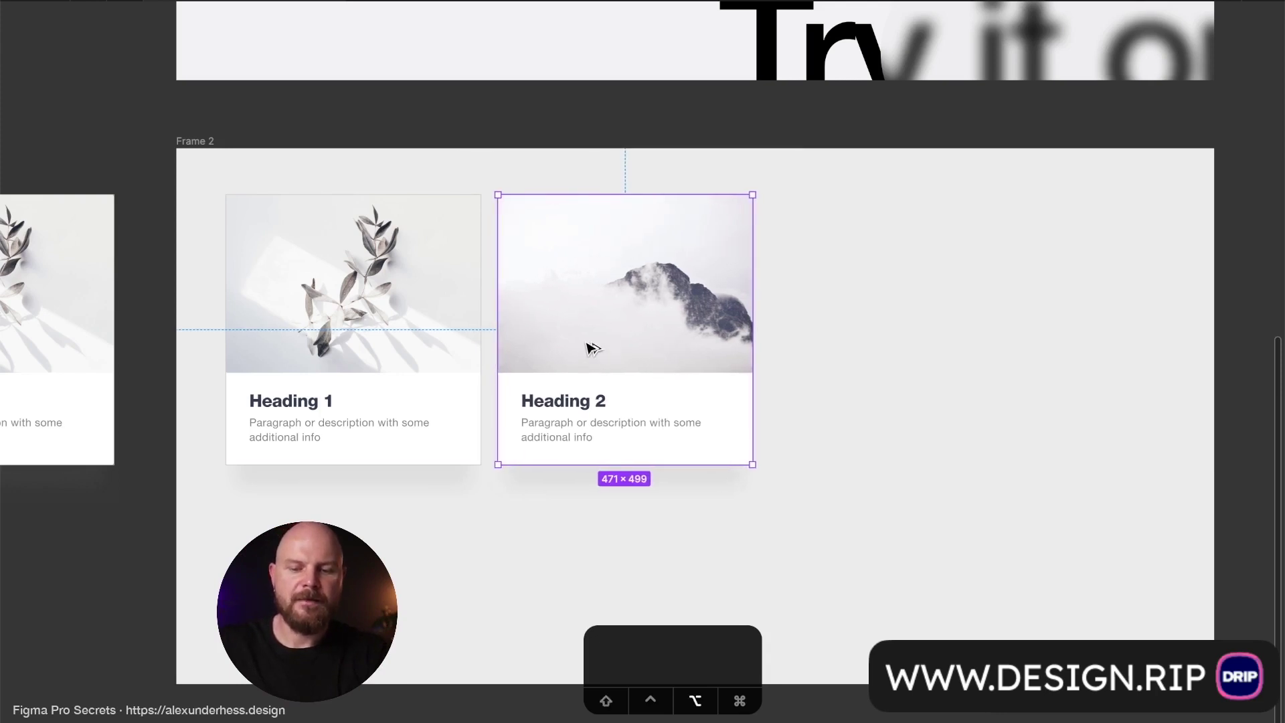
{"action": "left_click_drag", "start_coordinate": [588, 346], "coordinate": [858, 362]}
{"action": "left_click", "coordinate": [578, 362], "text": "shift"}
{"action": "left_click", "coordinate": [406, 361], "text": "shift"}
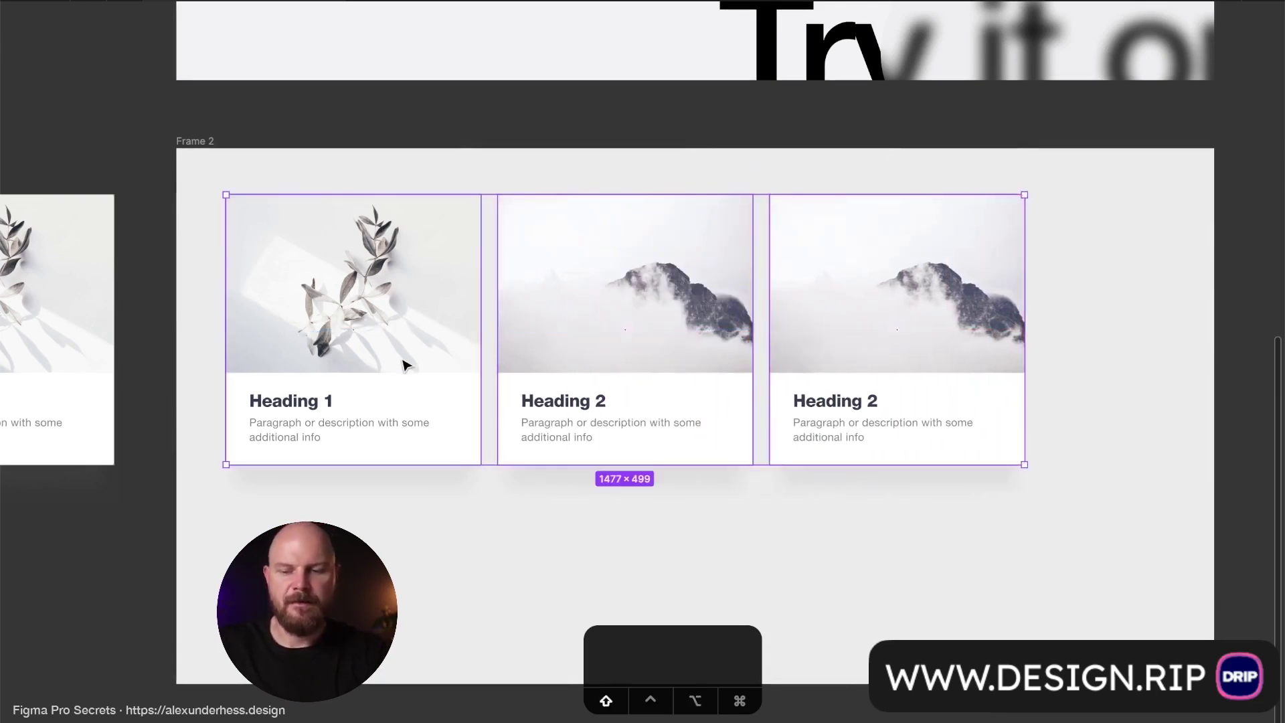
{"action": "left_click_drag", "start_coordinate": [770, 343], "coordinate": [754, 378]}
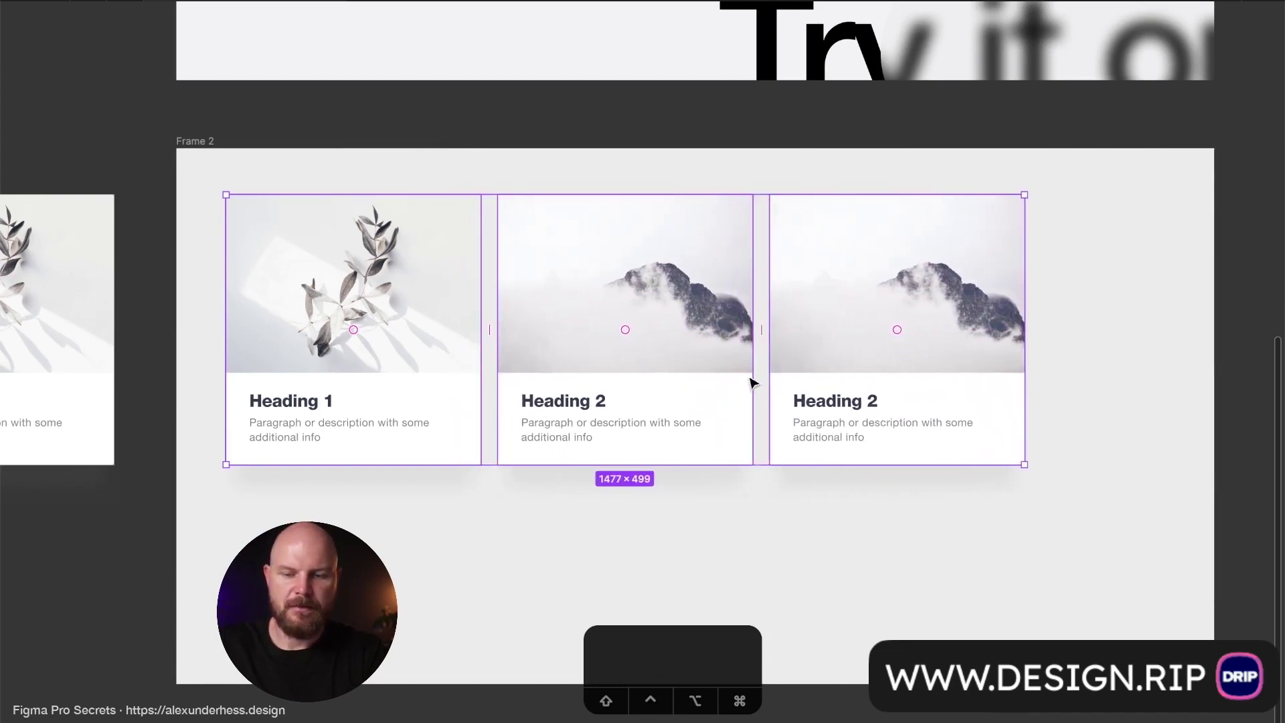
Step: Narrow Frame 2 so the margin after the third card matches the margin before the first card
{"action": "scroll", "coordinate": [415, 453], "scroll_direction": "up", "scroll_amount": 1}
{"action": "scroll", "coordinate": [186, 179], "scroll_direction": "left", "scroll_amount": 3}
{"action": "left_click", "coordinate": [319, 326]}
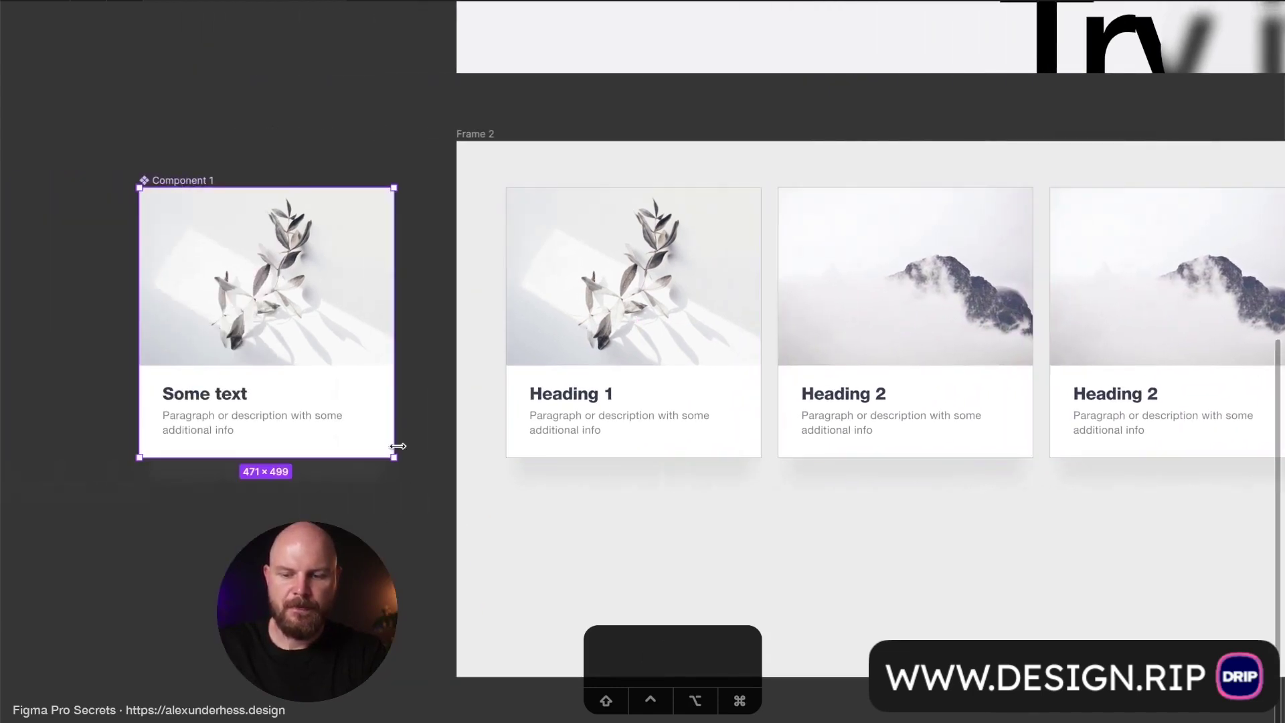
{"action": "scroll", "coordinate": [402, 428], "scroll_direction": "right", "scroll_amount": 5}
{"action": "left_click", "coordinate": [519, 383]}
{"action": "left_click", "coordinate": [358, 392], "text": "shift"}
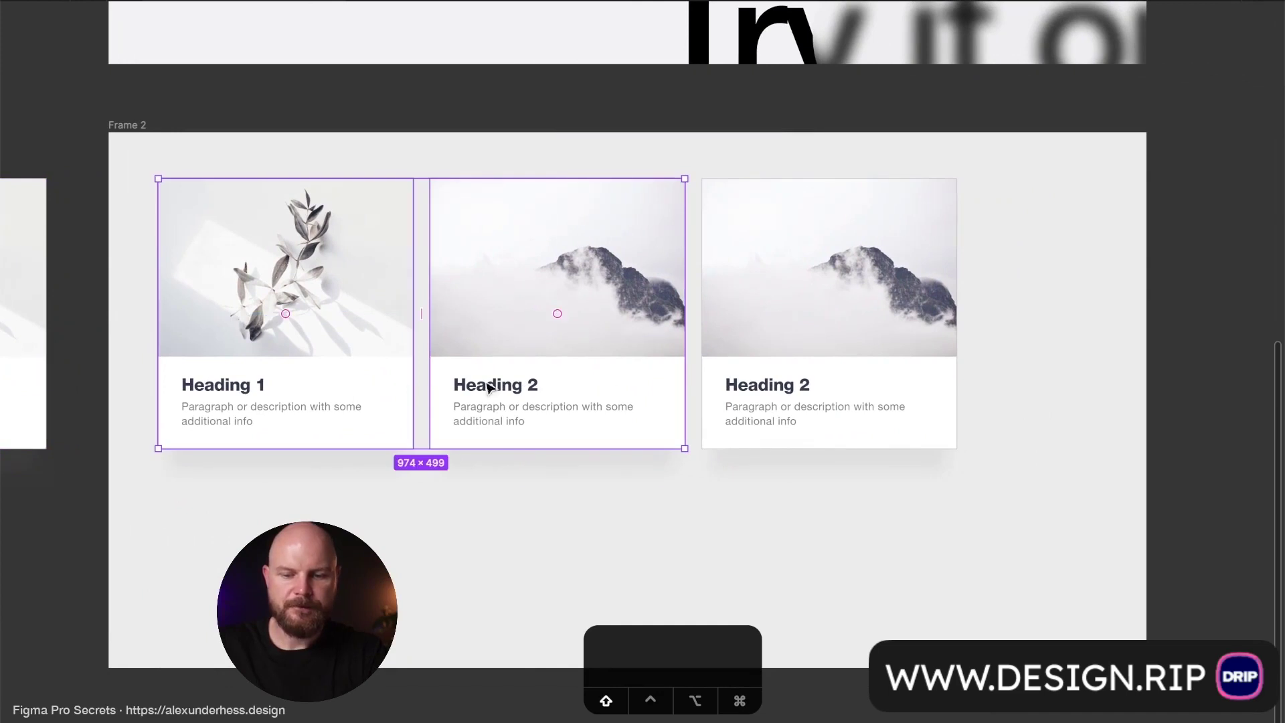
{"action": "left_click", "coordinate": [729, 313], "text": "shift"}
{"action": "left_click", "coordinate": [161, 127]}
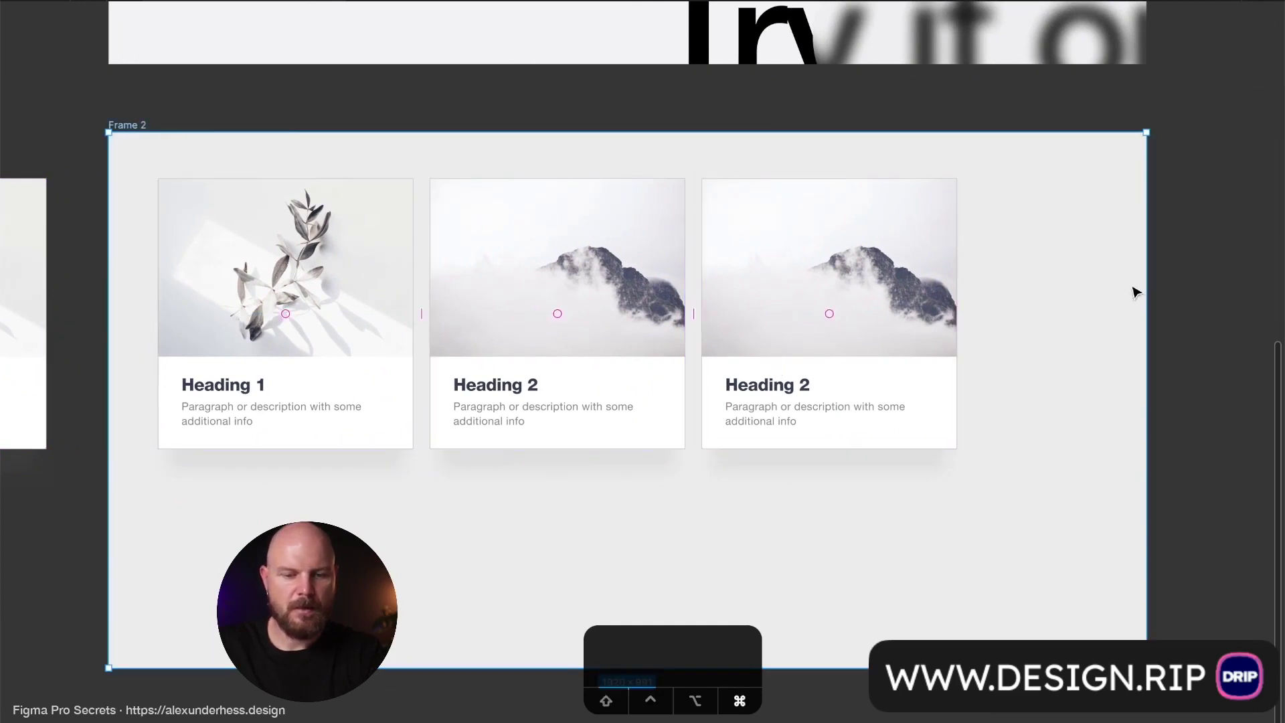
{"action": "left_click_drag", "start_coordinate": [1144, 285], "coordinate": [1003, 307]}
Step: Duplicate the row of three cards directly below itself in Frame 2
{"action": "left_click", "coordinate": [818, 353]}
{"action": "left_click", "coordinate": [567, 353], "text": "shift"}
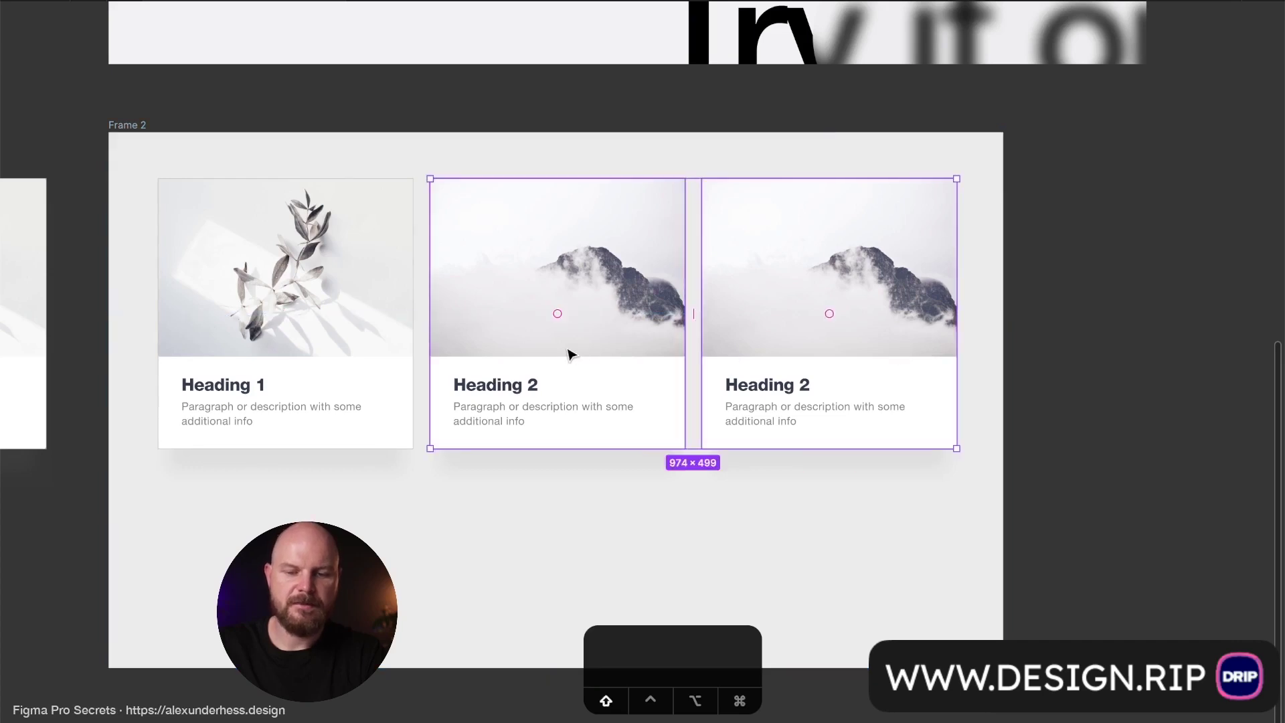
{"action": "key", "text": "super+a"}
{"action": "left_click_drag", "start_coordinate": [454, 242], "coordinate": [455, 530]}
{"action": "left_click", "coordinate": [542, 159]}
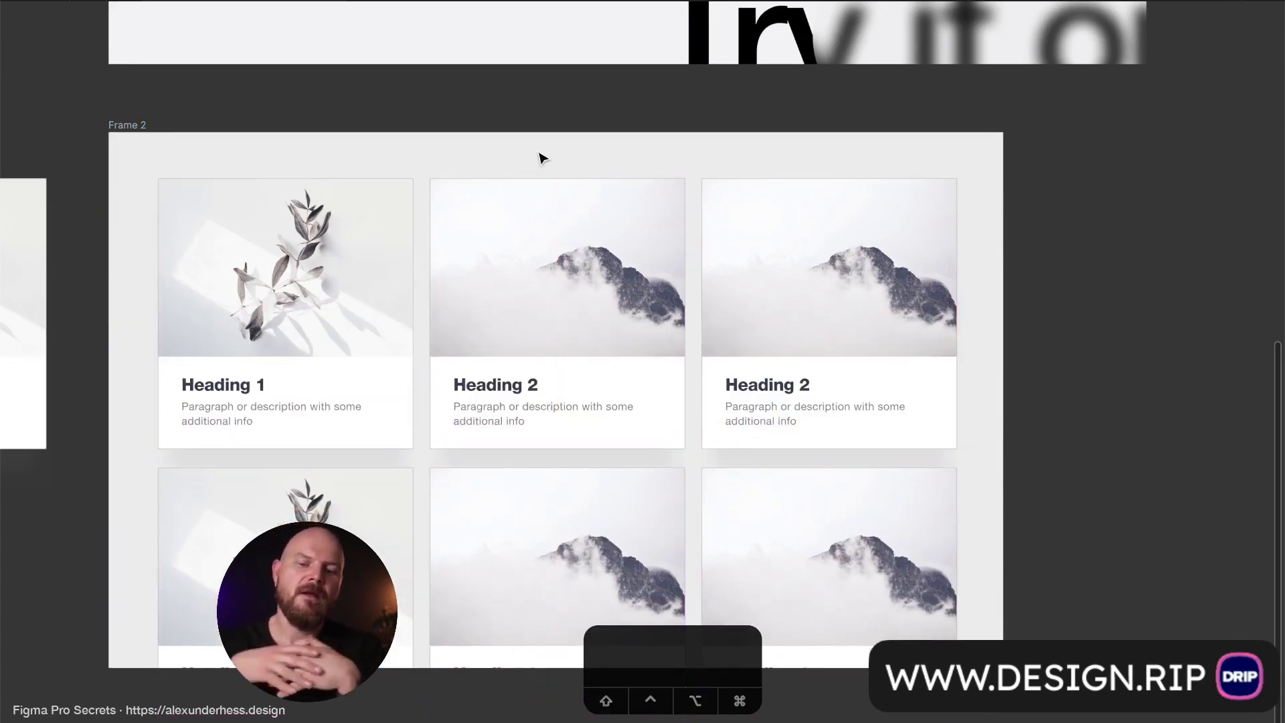
Step: Show the interface and try clipping the main component's content with a corner radius of 40
{"action": "scroll", "coordinate": [542, 159], "scroll_direction": "left", "scroll_amount": 3}
{"action": "scroll", "coordinate": [542, 159], "scroll_direction": "down", "scroll_amount": 1}
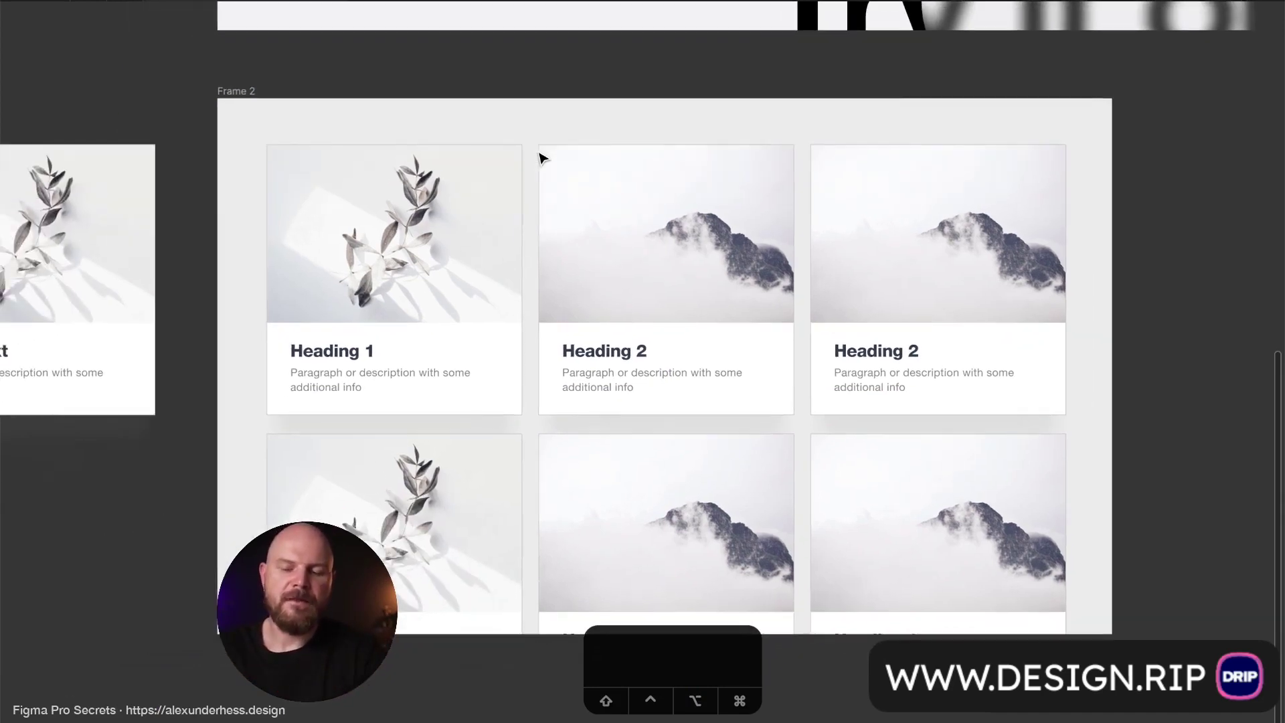
{"action": "scroll", "coordinate": [542, 159], "scroll_direction": "left", "scroll_amount": 6}
{"action": "left_click", "coordinate": [191, 146]}
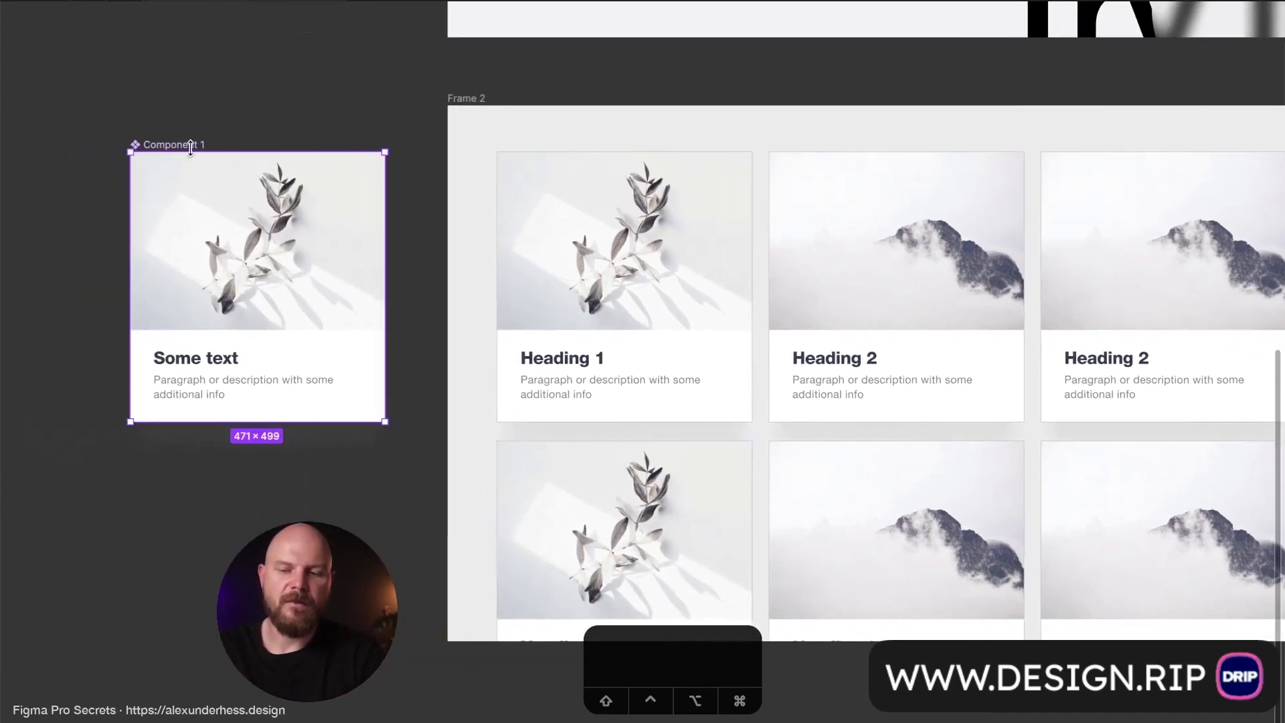
{"action": "key", "text": "super+backslash"}
{"action": "scroll", "coordinate": [709, 243], "scroll_direction": "left", "scroll_amount": 1}
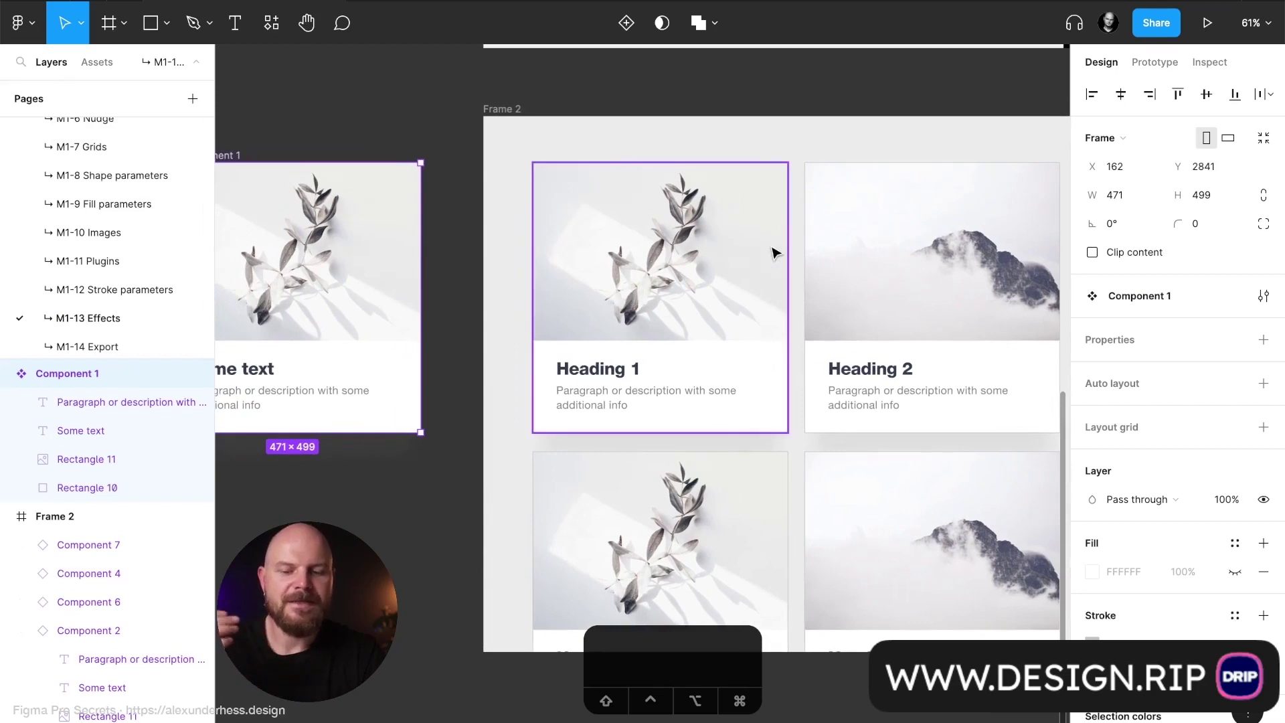
{"action": "left_click", "coordinate": [1135, 253]}
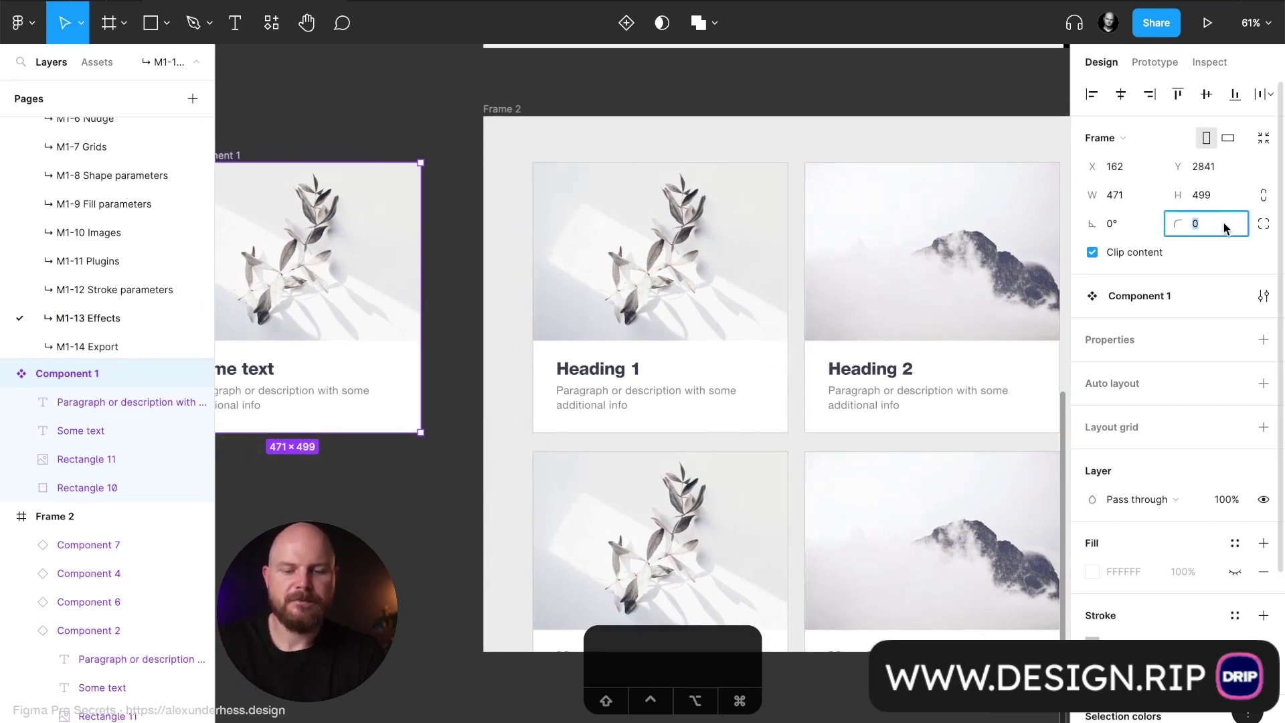
{"action": "type", "text": "40"}
{"action": "key", "text": "Return"}
Step: Check the rounded cards and open the drop shadow settings of the main component's white background rectangle
{"action": "scroll", "coordinate": [716, 479], "scroll_direction": "right", "scroll_amount": 6}
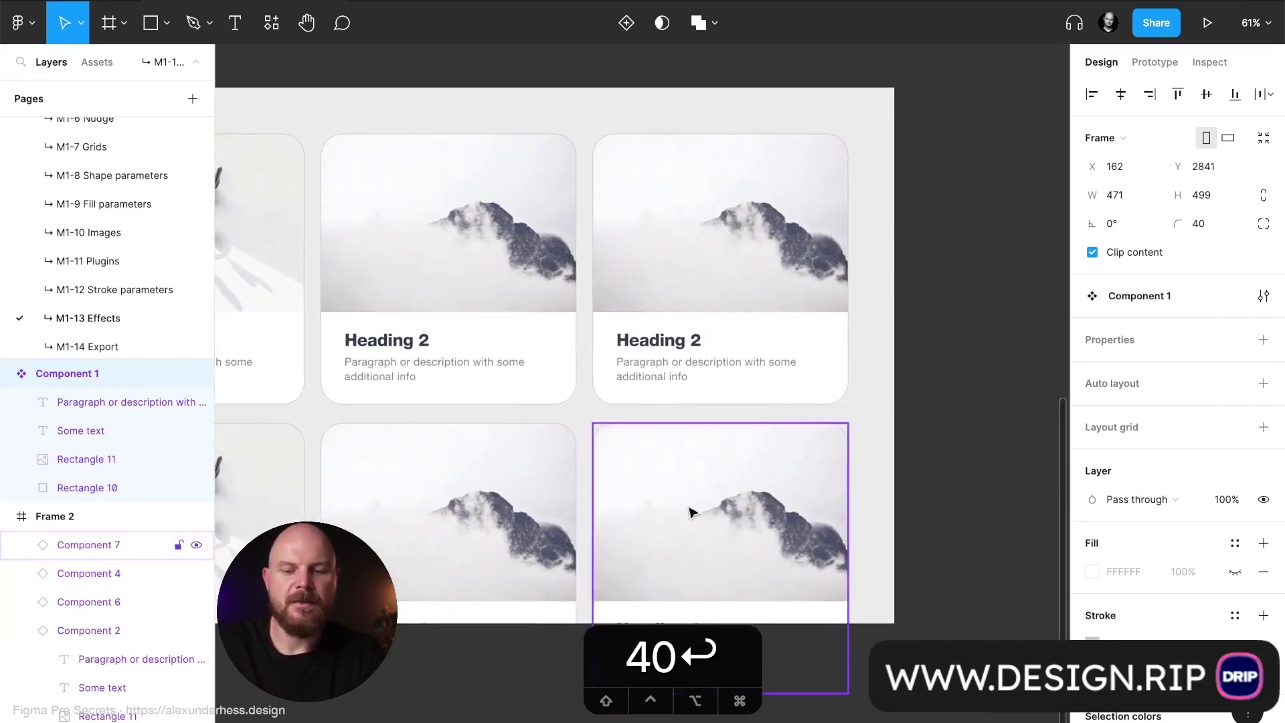
{"action": "scroll", "coordinate": [580, 553], "scroll_direction": "left", "scroll_amount": 8}
{"action": "scroll", "coordinate": [581, 554], "scroll_direction": "down", "scroll_amount": 2}
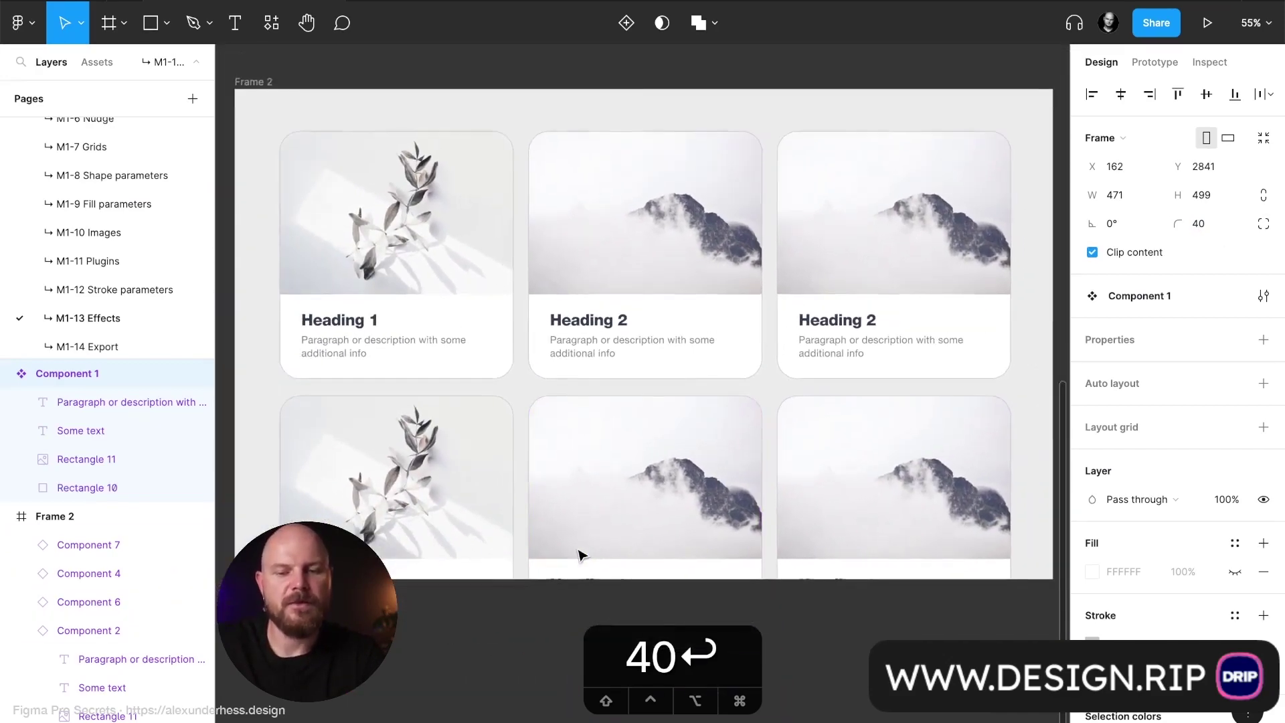
{"action": "scroll", "coordinate": [1158, 565], "scroll_direction": "down", "scroll_amount": 4}
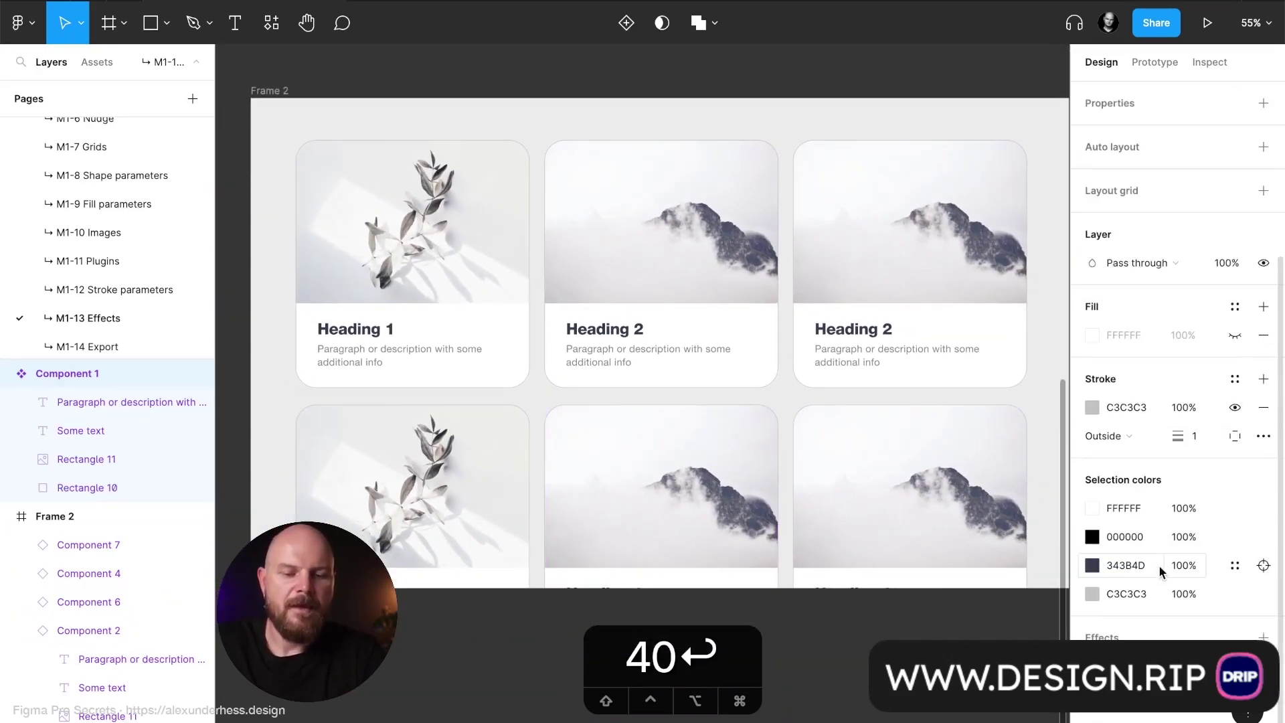
{"action": "scroll", "coordinate": [746, 525], "scroll_direction": "left", "scroll_amount": 10}
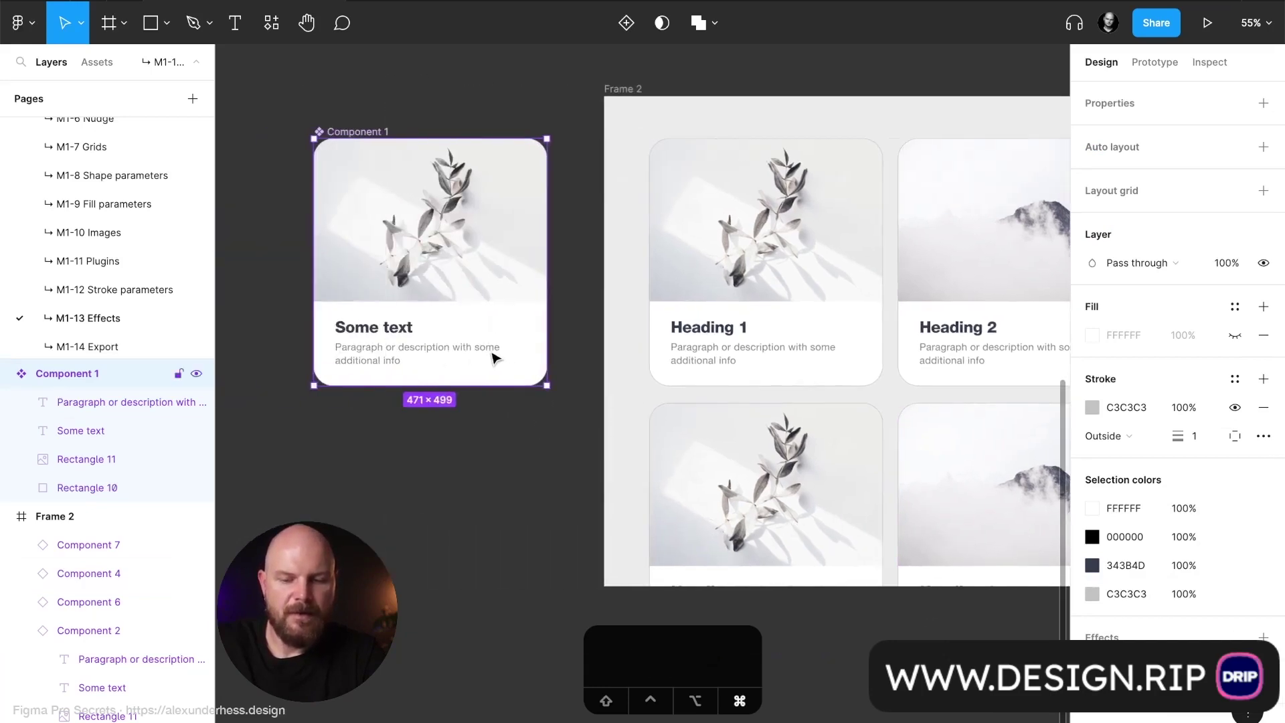
{"action": "double_click", "coordinate": [494, 358]}
{"action": "left_click", "coordinate": [1091, 635]}
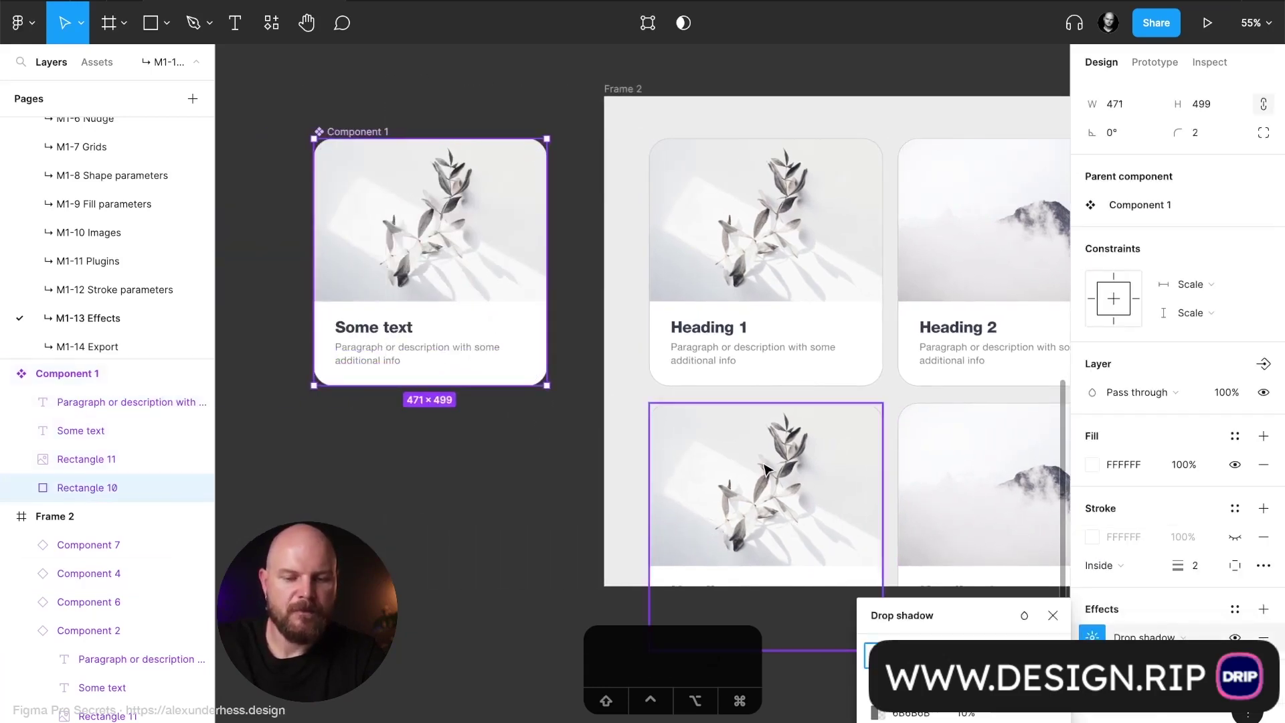
{"action": "scroll", "coordinate": [767, 468], "scroll_direction": "right", "scroll_amount": 5}
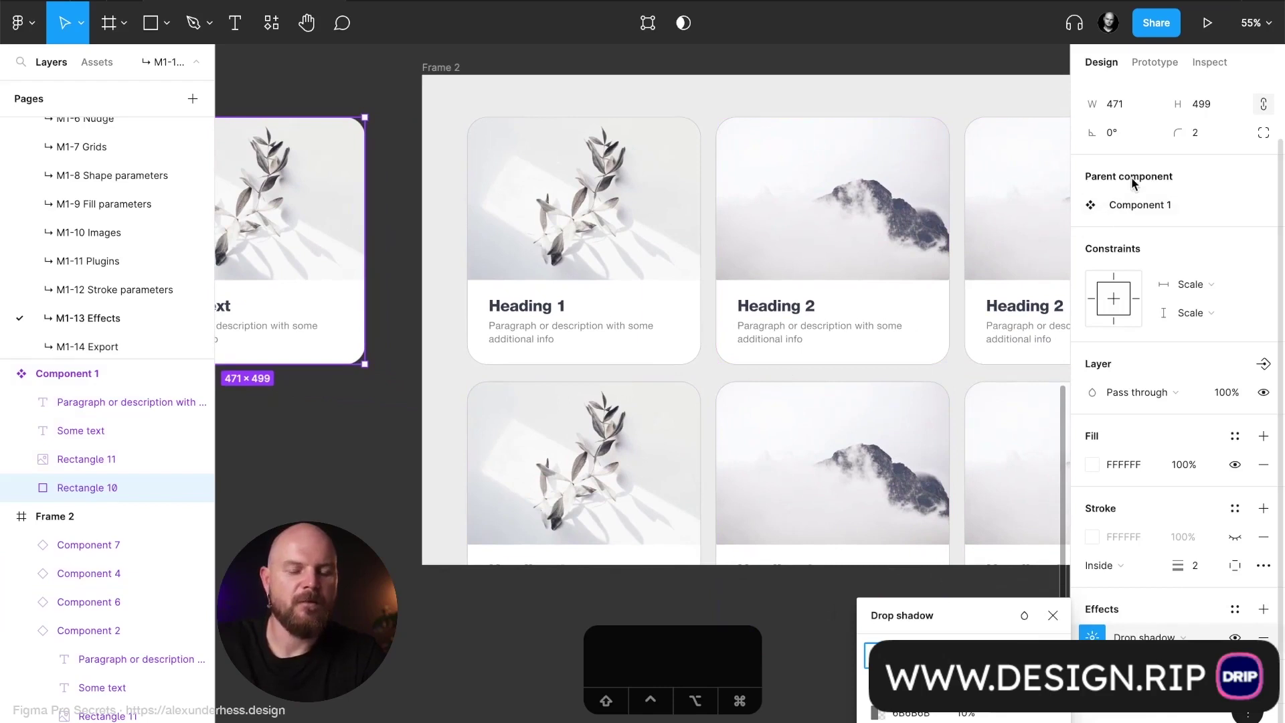
{"action": "scroll", "coordinate": [428, 335], "scroll_direction": "left", "scroll_amount": 4}
{"action": "scroll", "coordinate": [428, 334], "scroll_direction": "up", "scroll_amount": 2}
{"action": "left_click", "coordinate": [450, 310]}
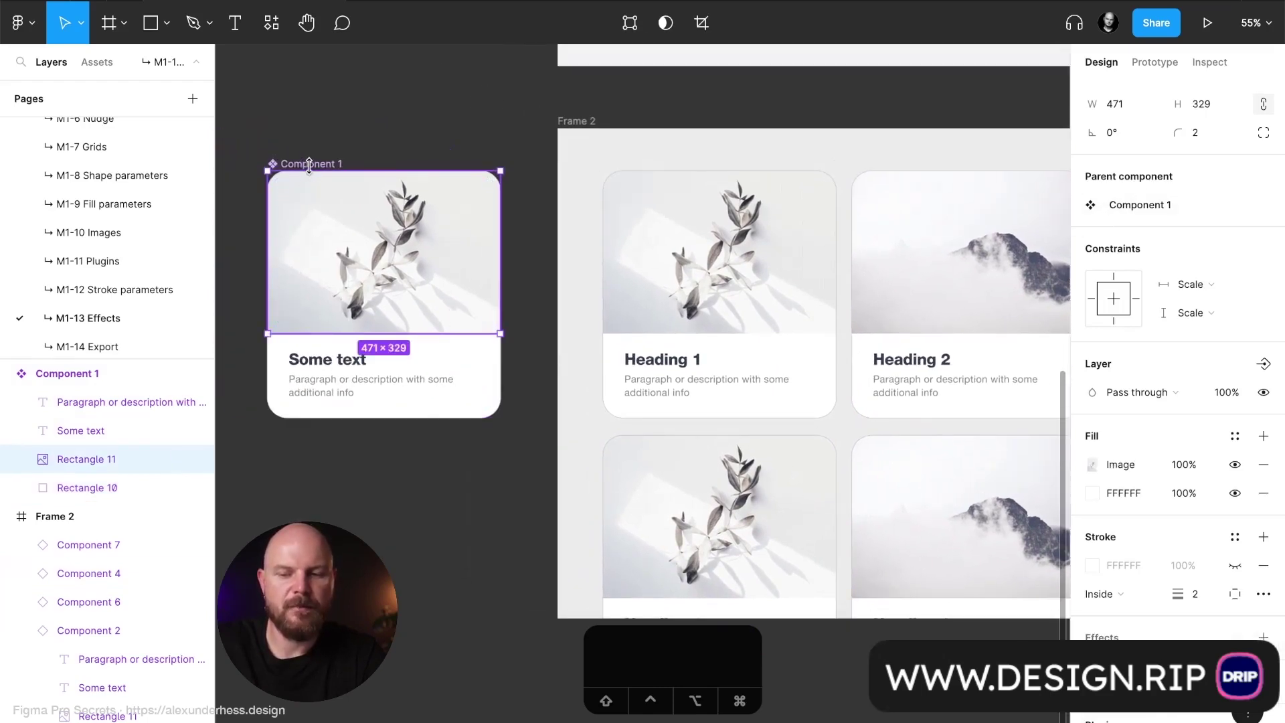
Step: Turn off content clipping on the main card component and set its corner radius to 2
{"action": "left_click", "coordinate": [311, 164]}
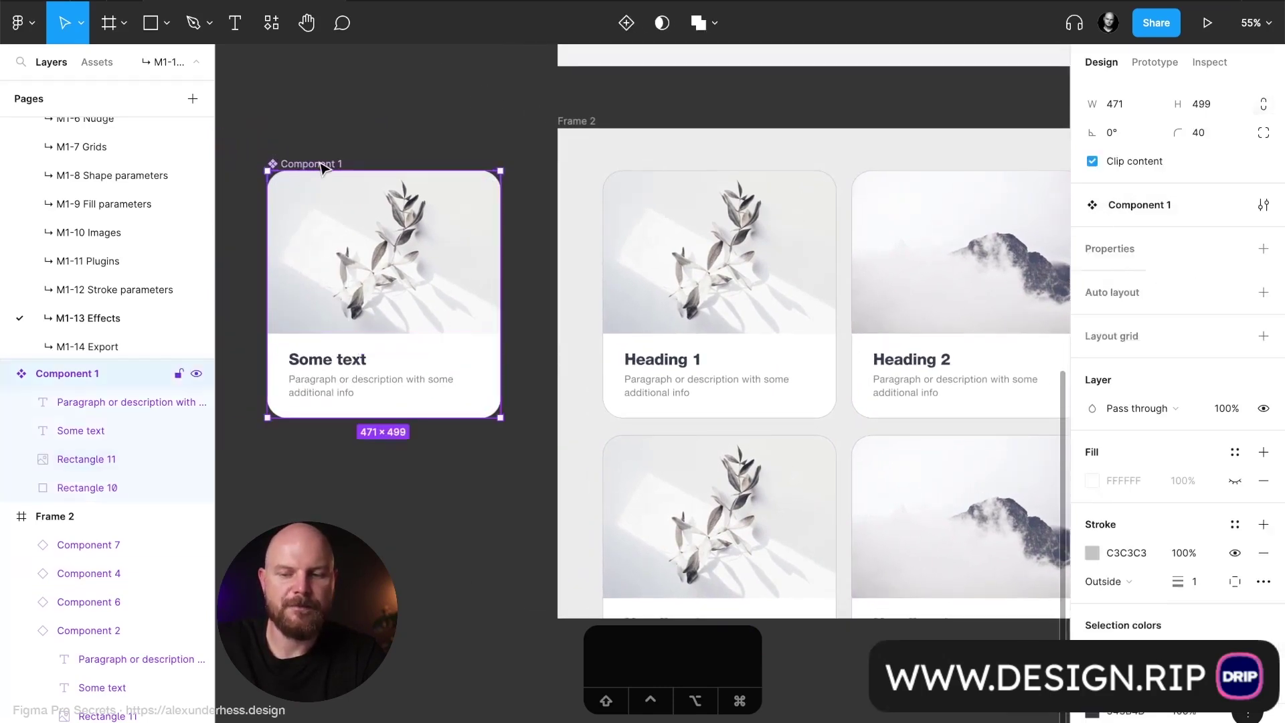
{"action": "left_click", "coordinate": [1093, 162]}
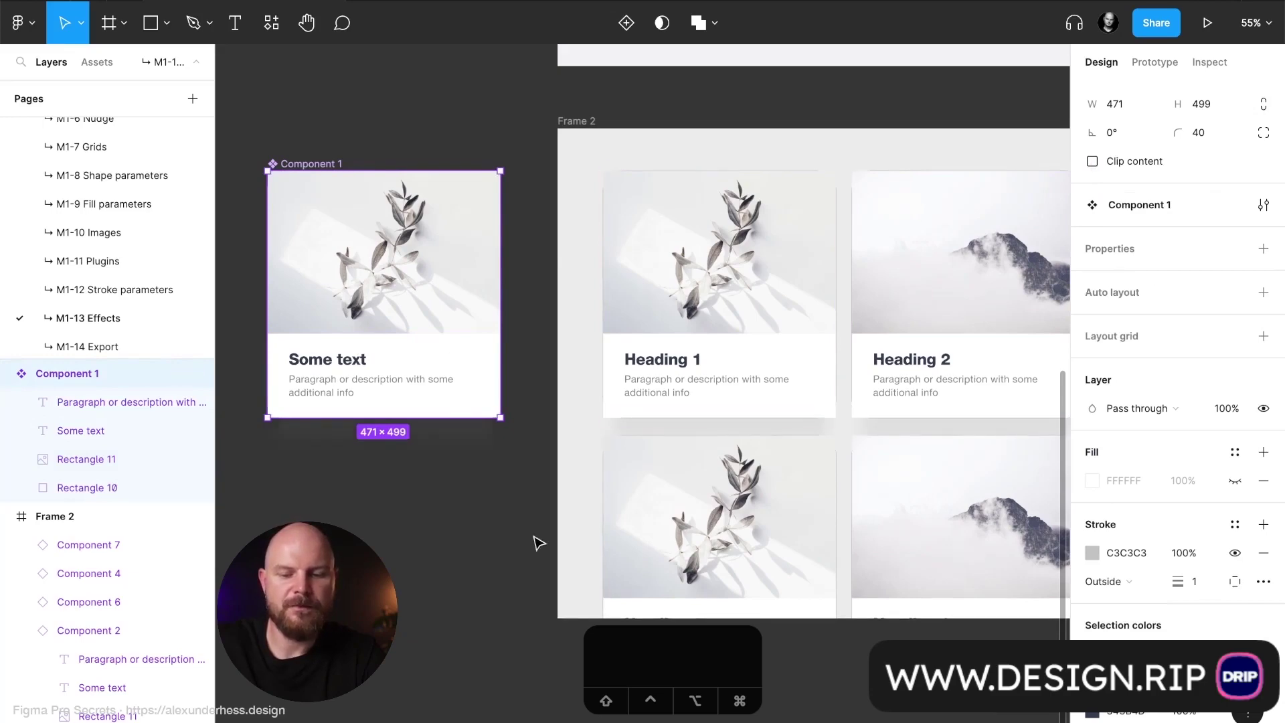
{"action": "scroll", "coordinate": [497, 415], "scroll_direction": "up", "scroll_amount": 5}
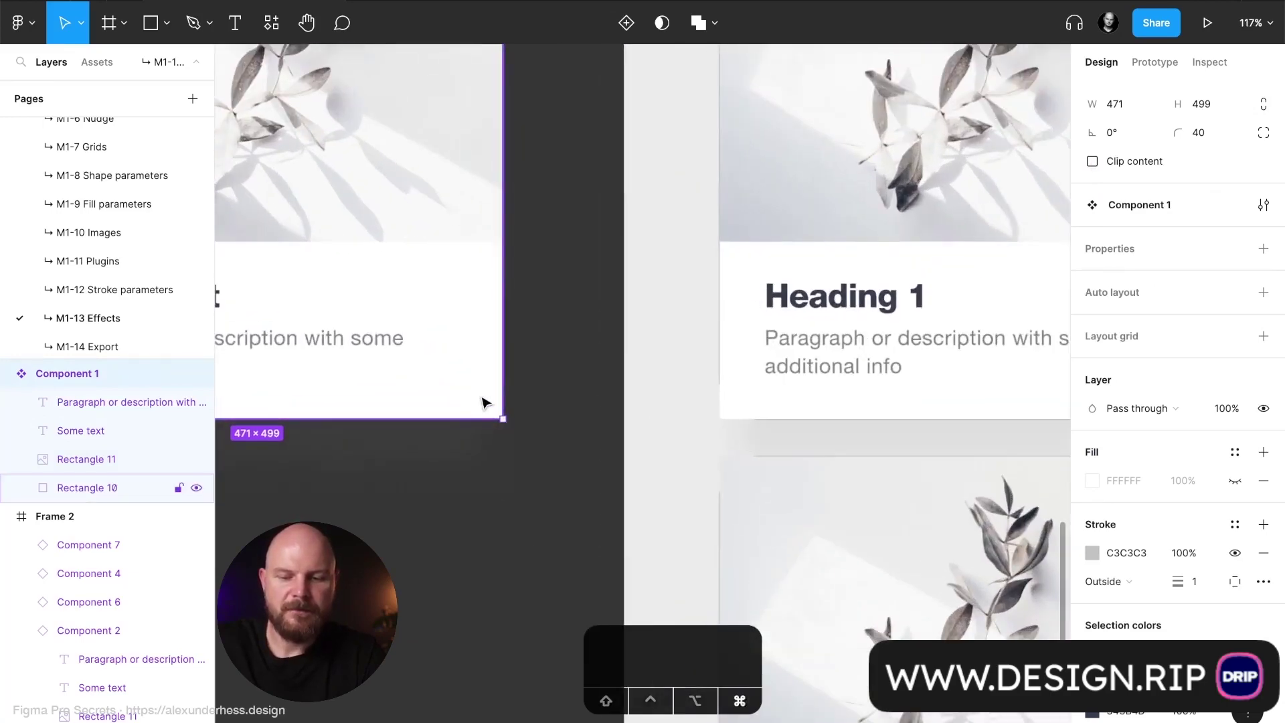
{"action": "left_click", "coordinate": [493, 410]}
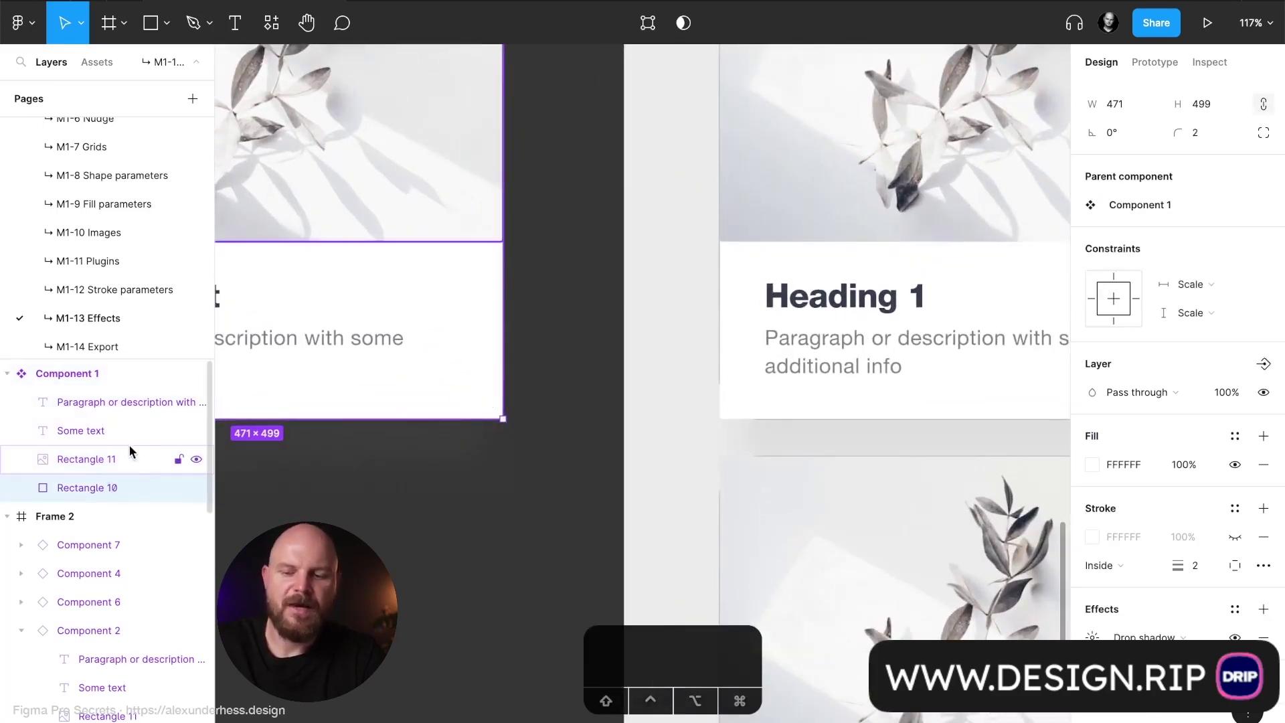
{"action": "scroll", "coordinate": [696, 392], "scroll_direction": "down", "scroll_amount": 5}
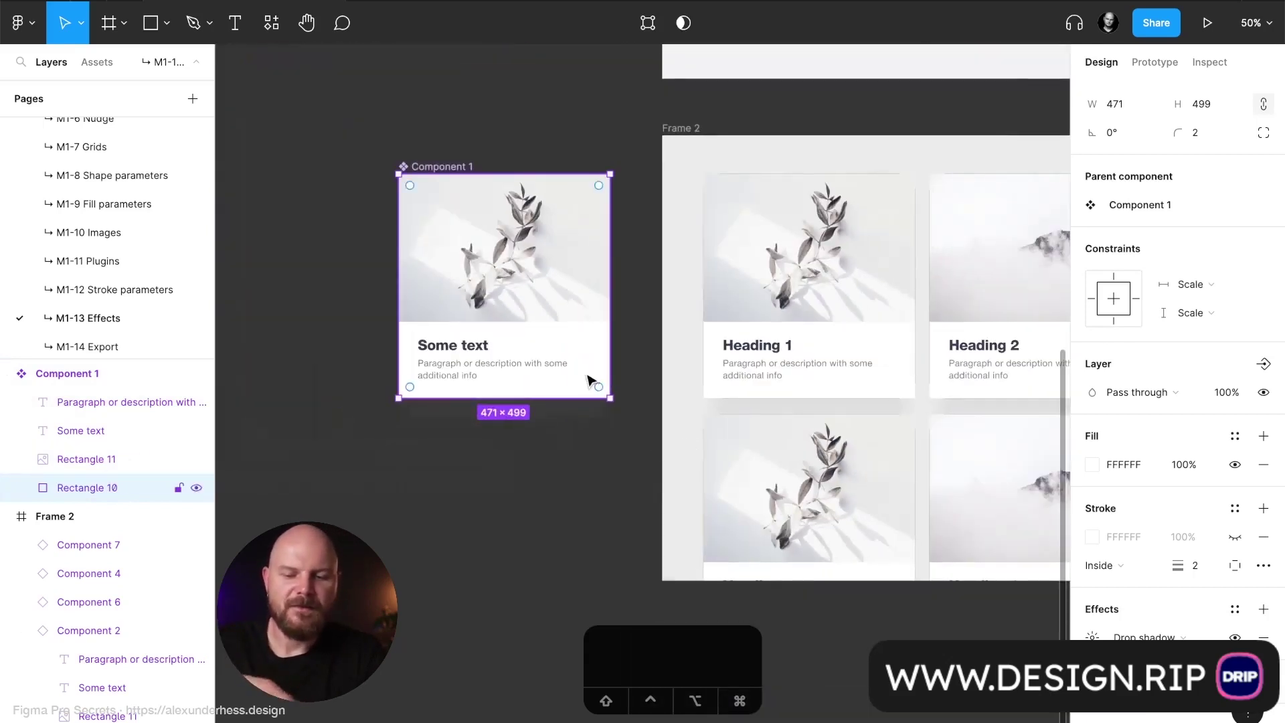
{"action": "left_click", "coordinate": [178, 373]}
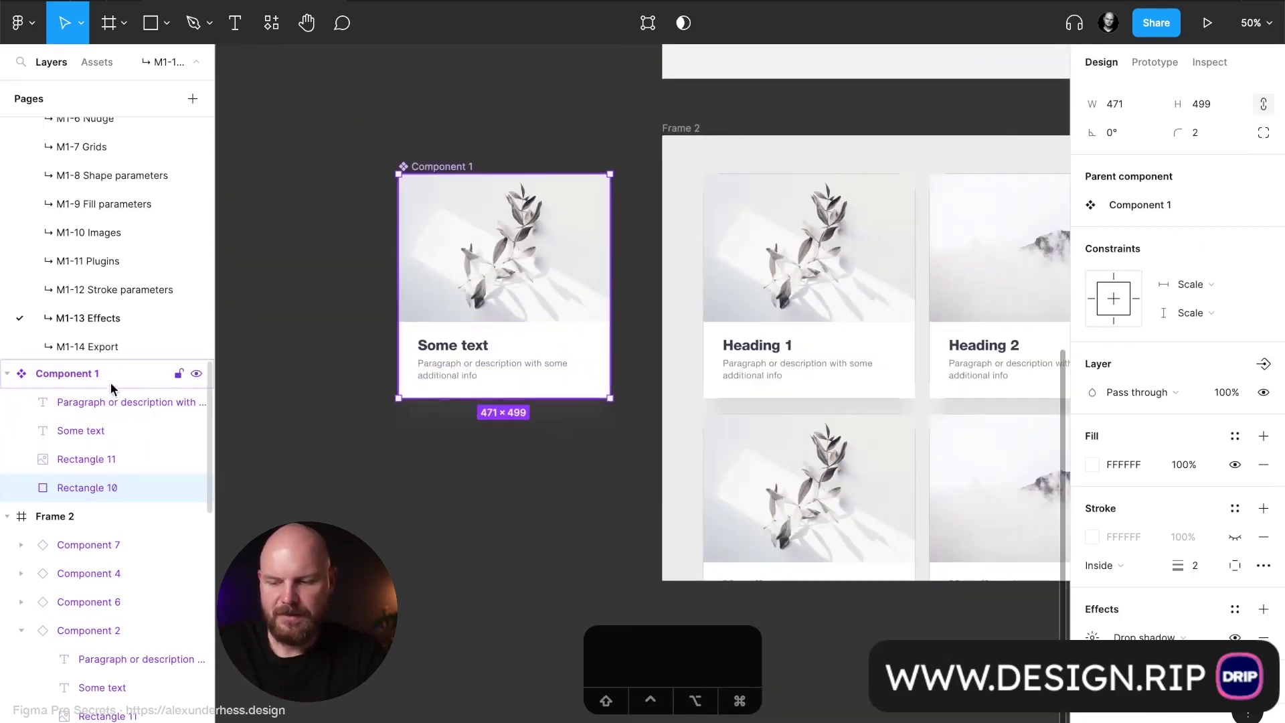
{"action": "left_click", "coordinate": [1221, 138]}
{"action": "type", "text": "2"}
{"action": "key", "text": "Return"}
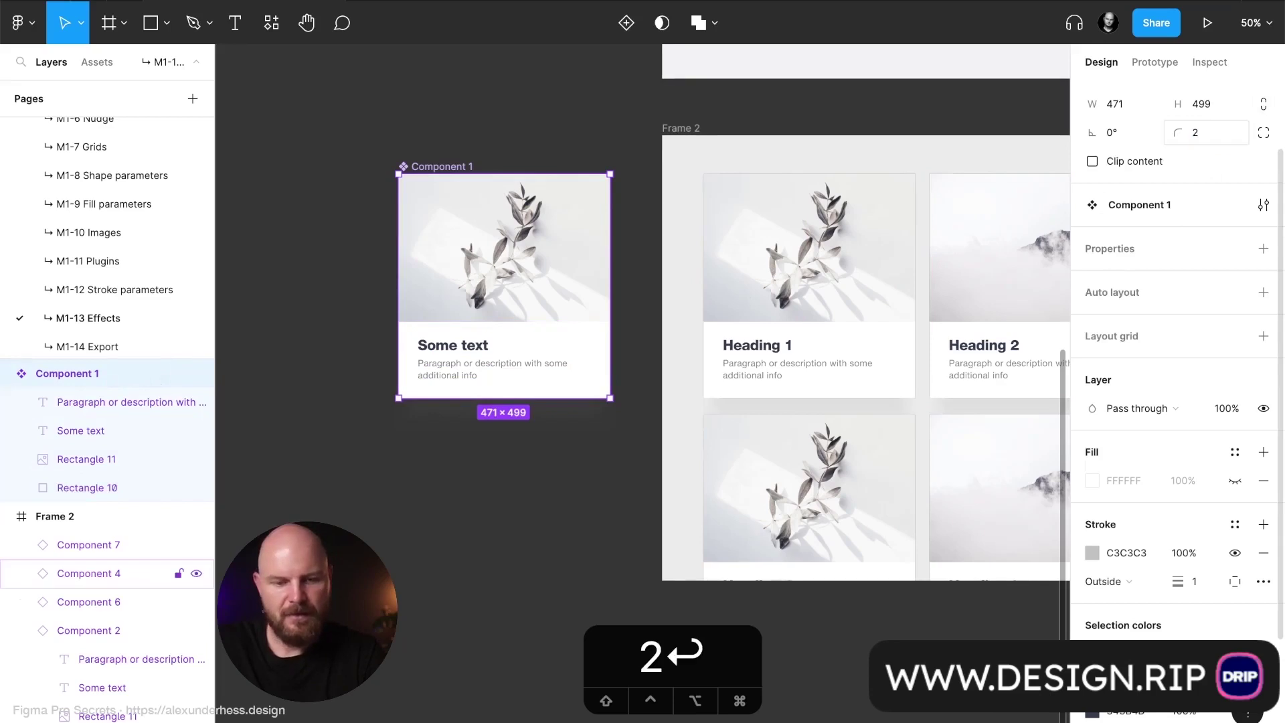
Step: Set the drop shadow of the main component's white background rectangle to a Y offset of 30 and a blur of 40
{"action": "scroll", "coordinate": [545, 367], "scroll_direction": "up", "scroll_amount": 3}
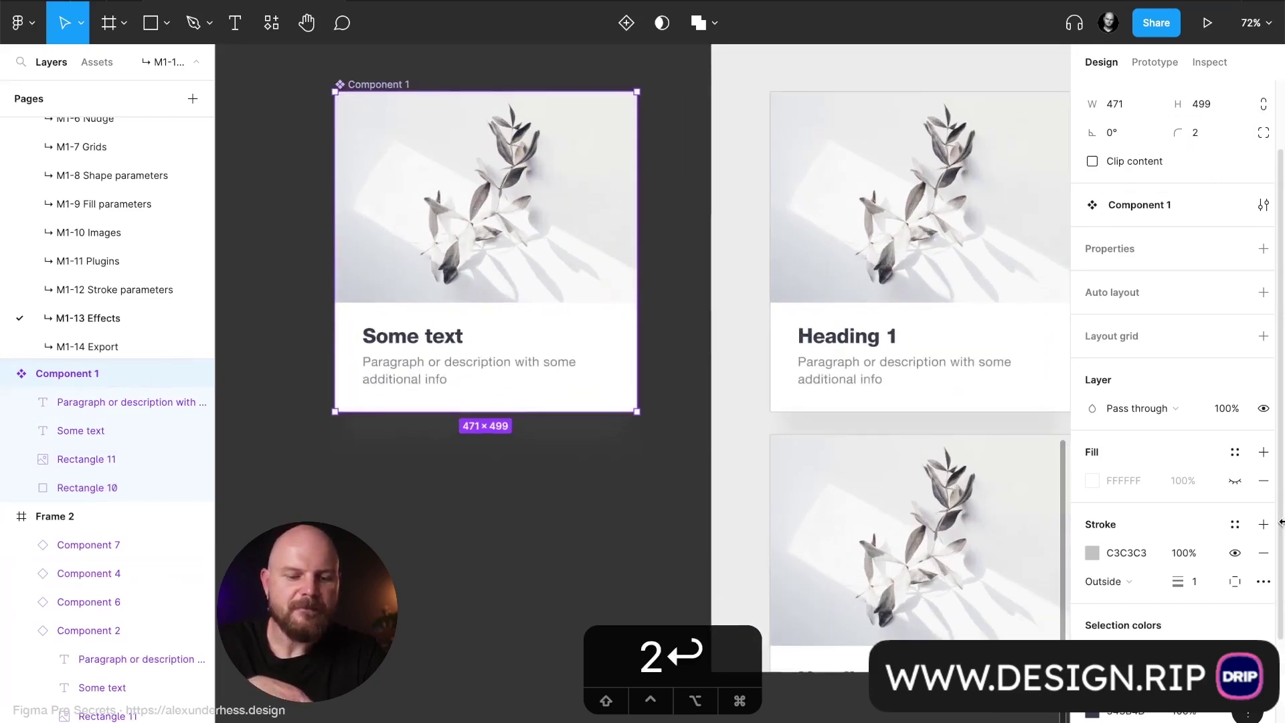
{"action": "scroll", "coordinate": [1154, 547], "scroll_direction": "down", "scroll_amount": 2}
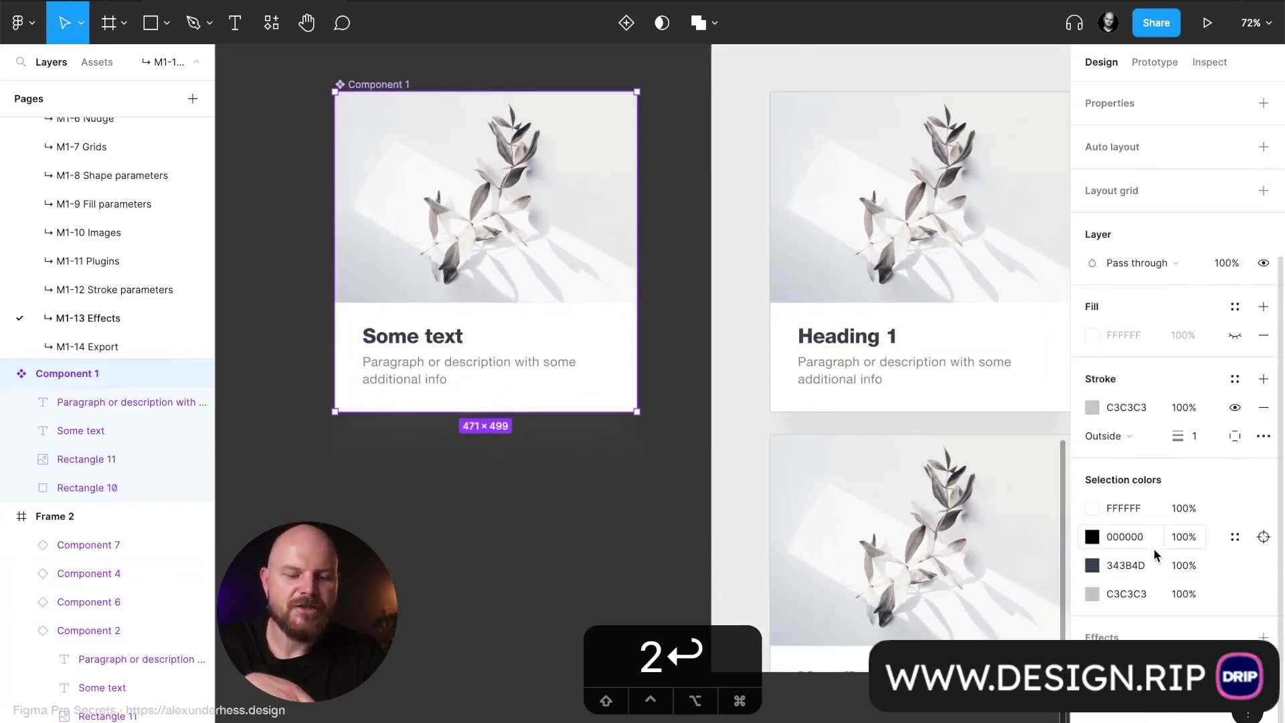
{"action": "double_click", "coordinate": [601, 398]}
{"action": "left_click", "coordinate": [1092, 637]}
{"action": "scroll", "coordinate": [791, 589], "scroll_direction": "right", "scroll_amount": 5}
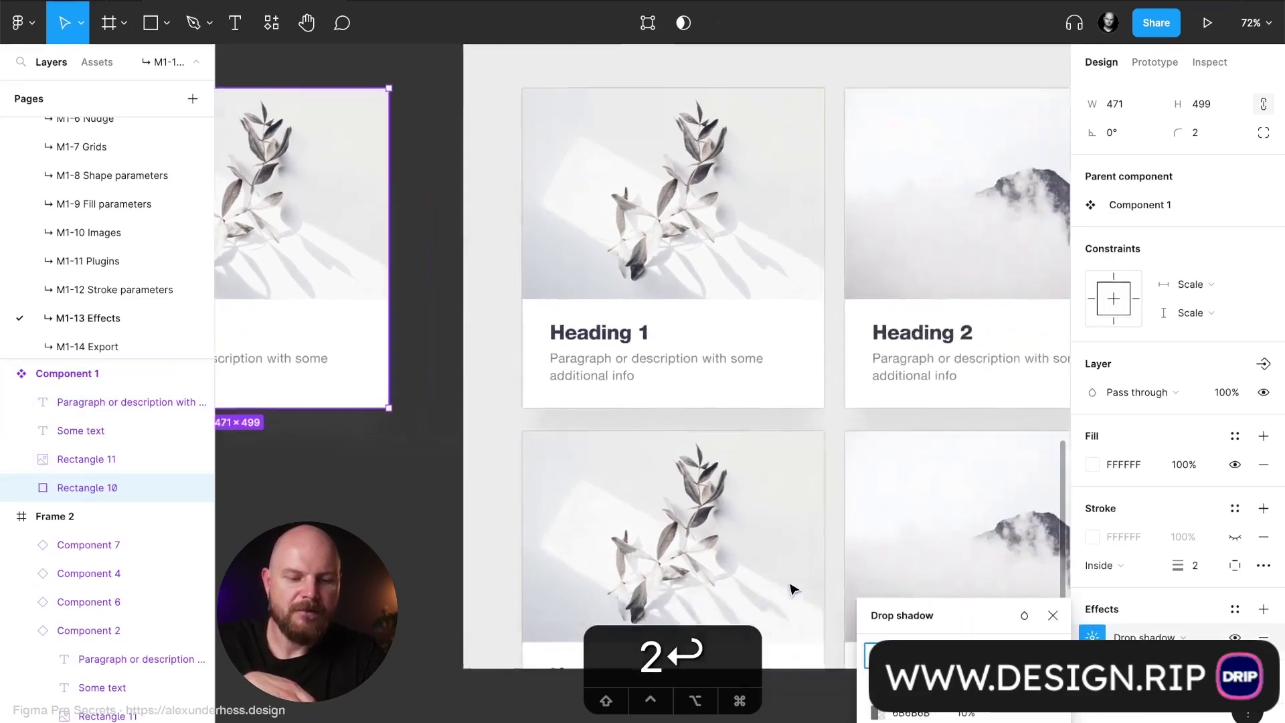
{"action": "scroll", "coordinate": [791, 589], "scroll_direction": "right", "scroll_amount": 3}
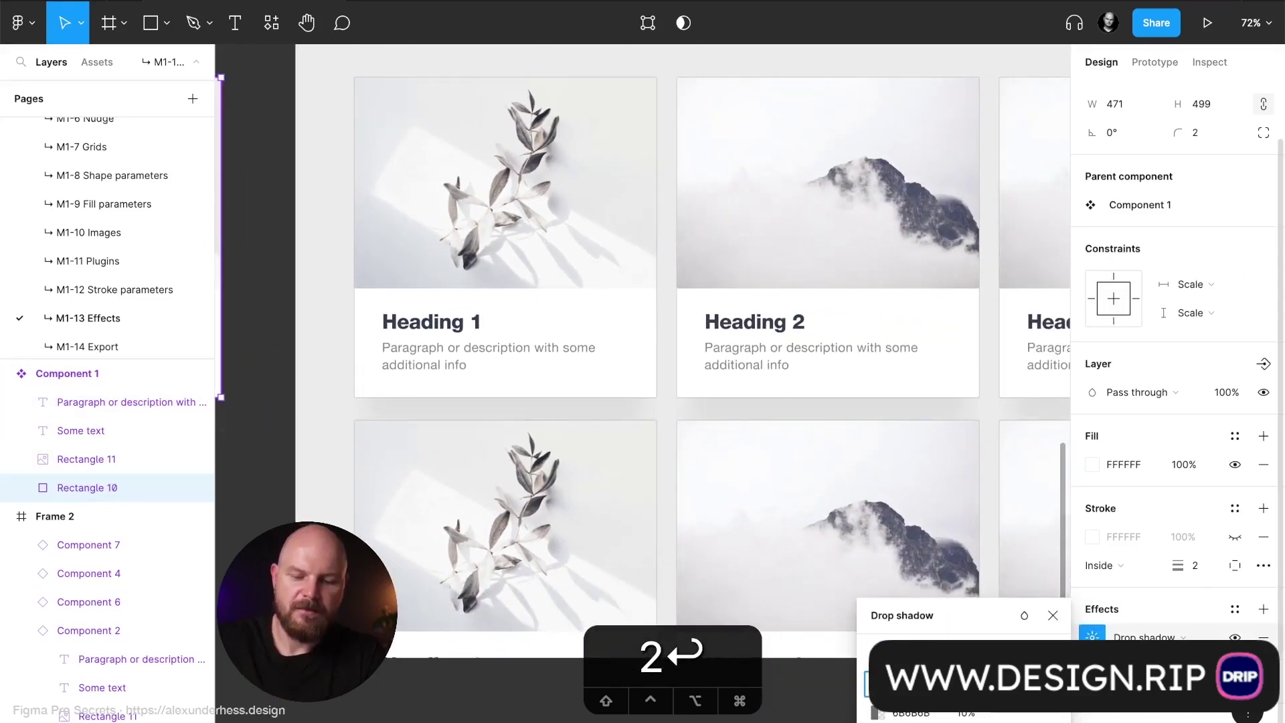
{"action": "type", "text": "30"}
{"action": "key", "text": "Tab"}
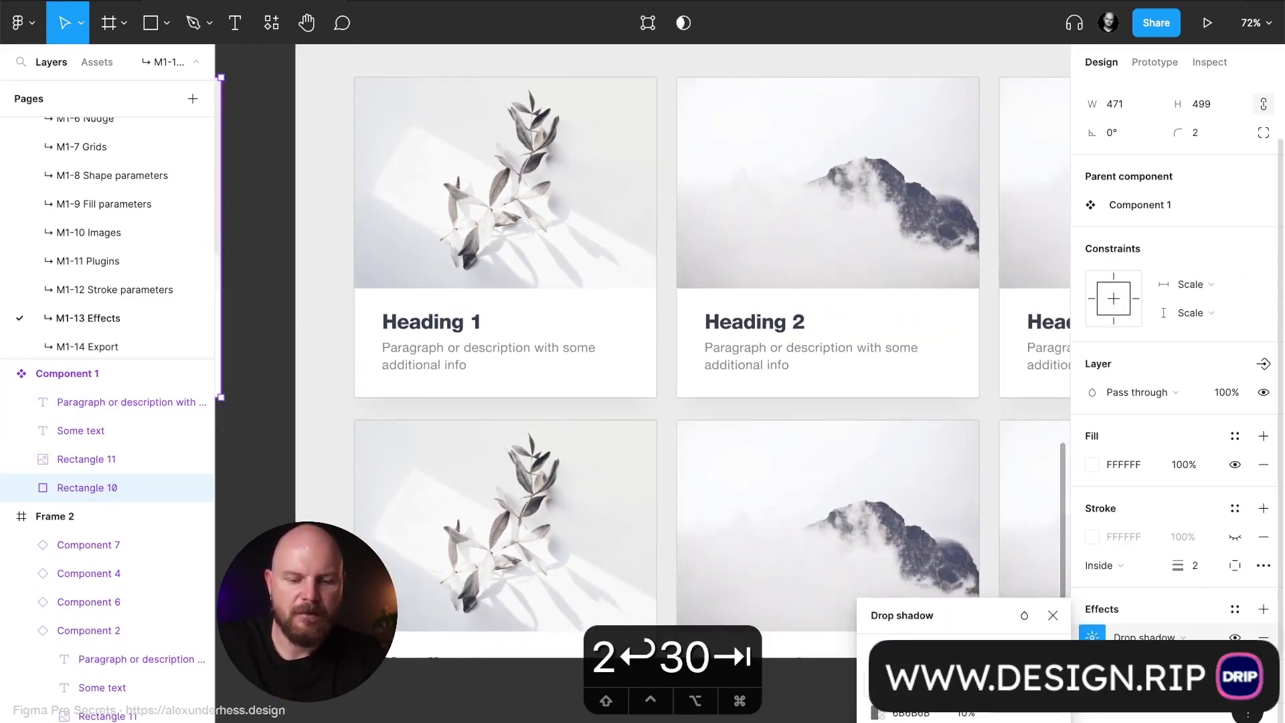
{"action": "type", "text": "40"}
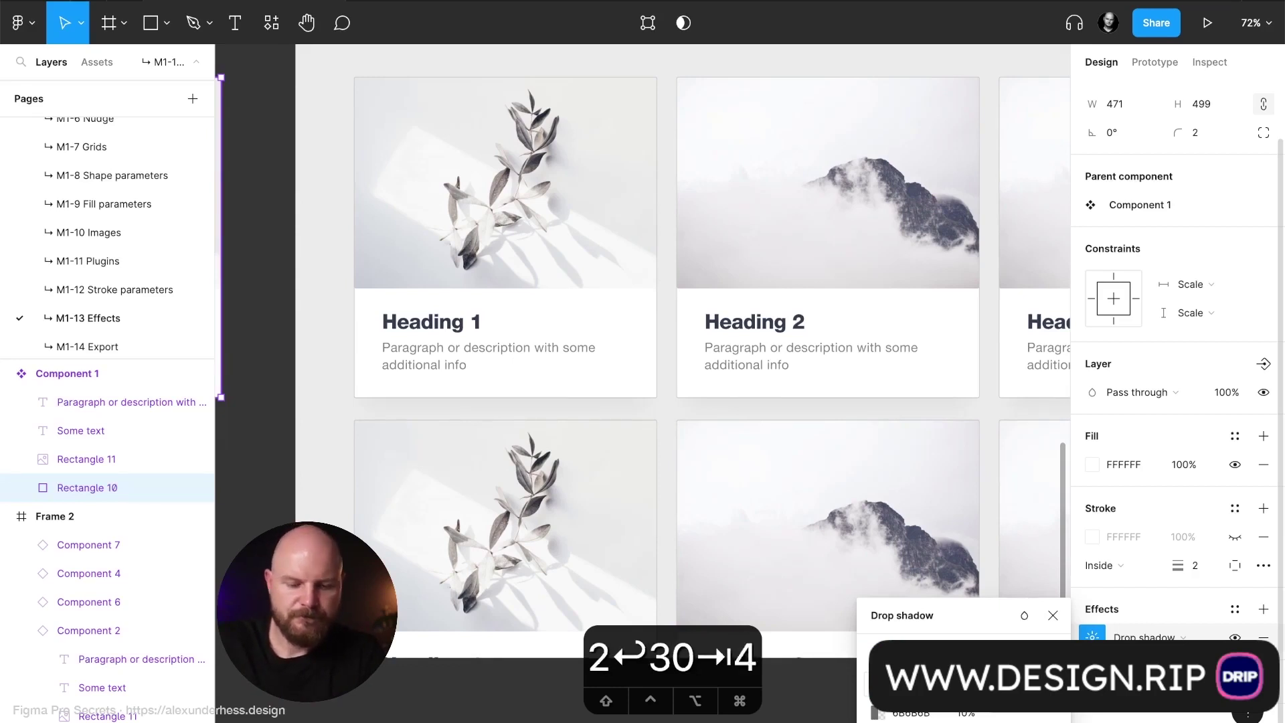
{"action": "key", "text": "Return"}
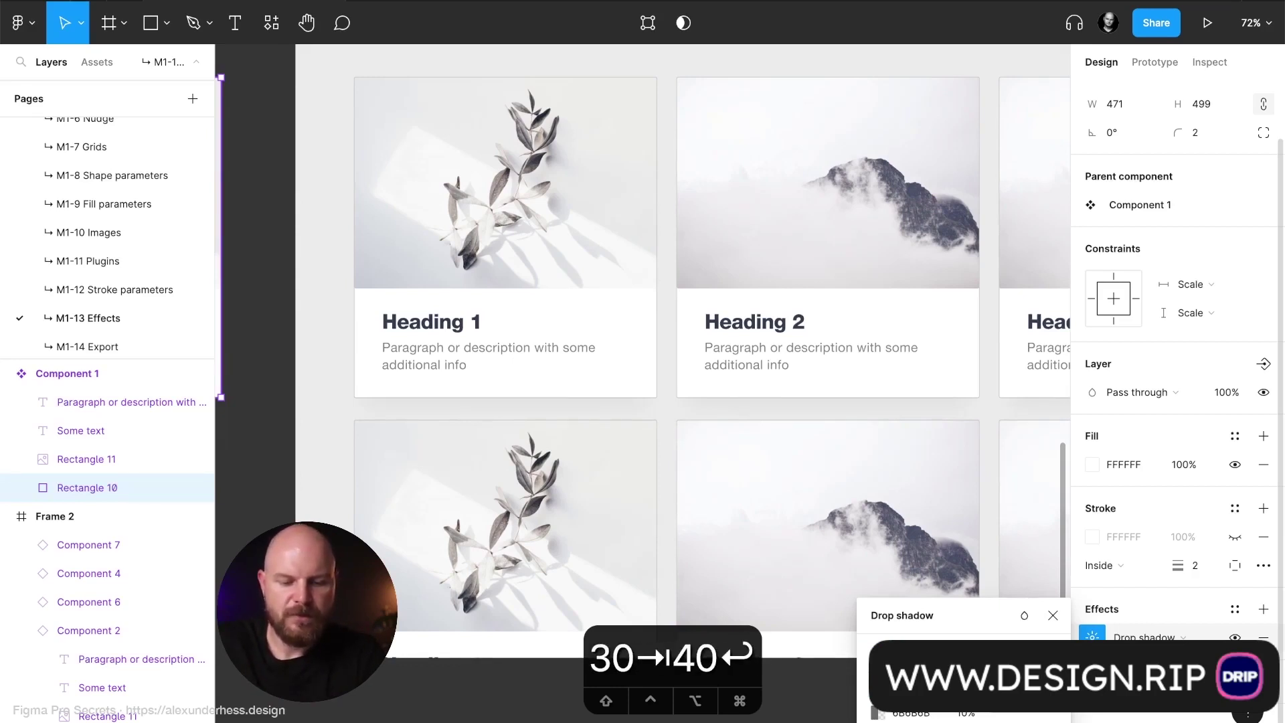
Step: Set the spread of the background rectangle's drop shadow to -5
{"action": "type", "text": "-4"}
{"action": "key", "text": "BackSpace"}
{"action": "type", "text": "5"}
{"action": "key", "text": "Return"}
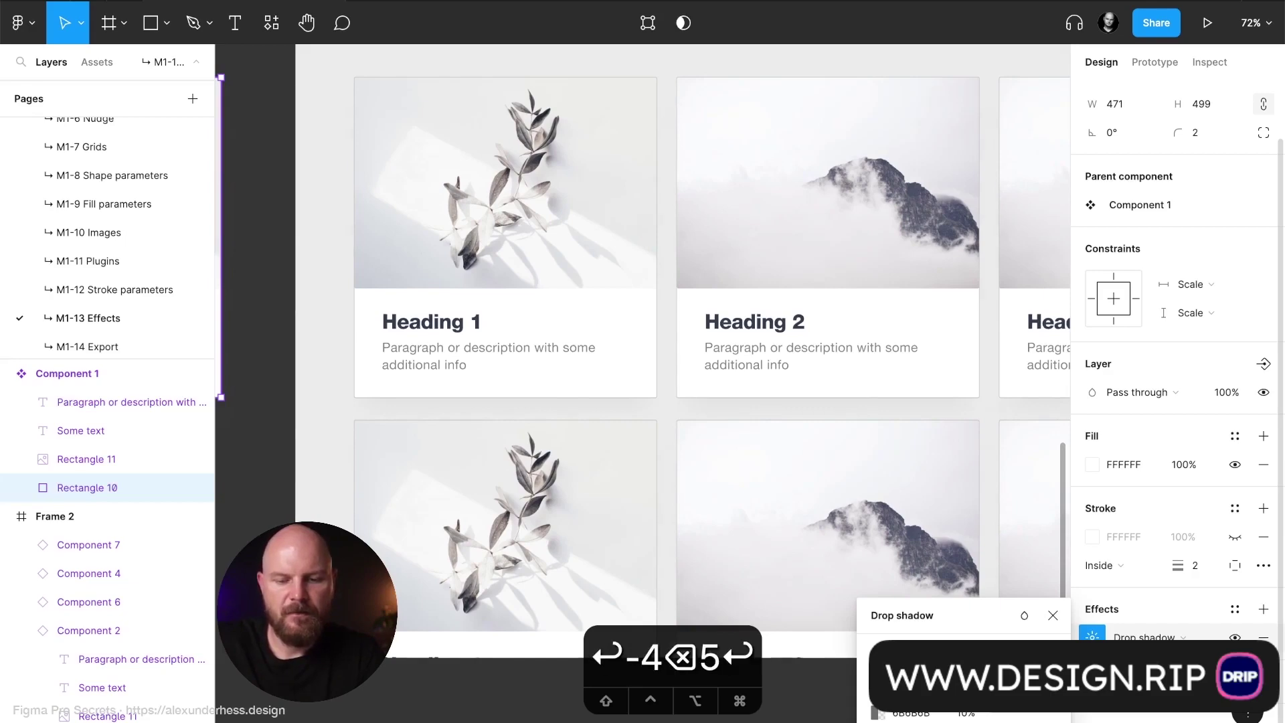
Step: Try a drop shadow opacity of 50% on the cards, close the shadow settings and deselect the rectangle
{"action": "scroll", "coordinate": [754, 475], "scroll_direction": "down", "scroll_amount": 5}
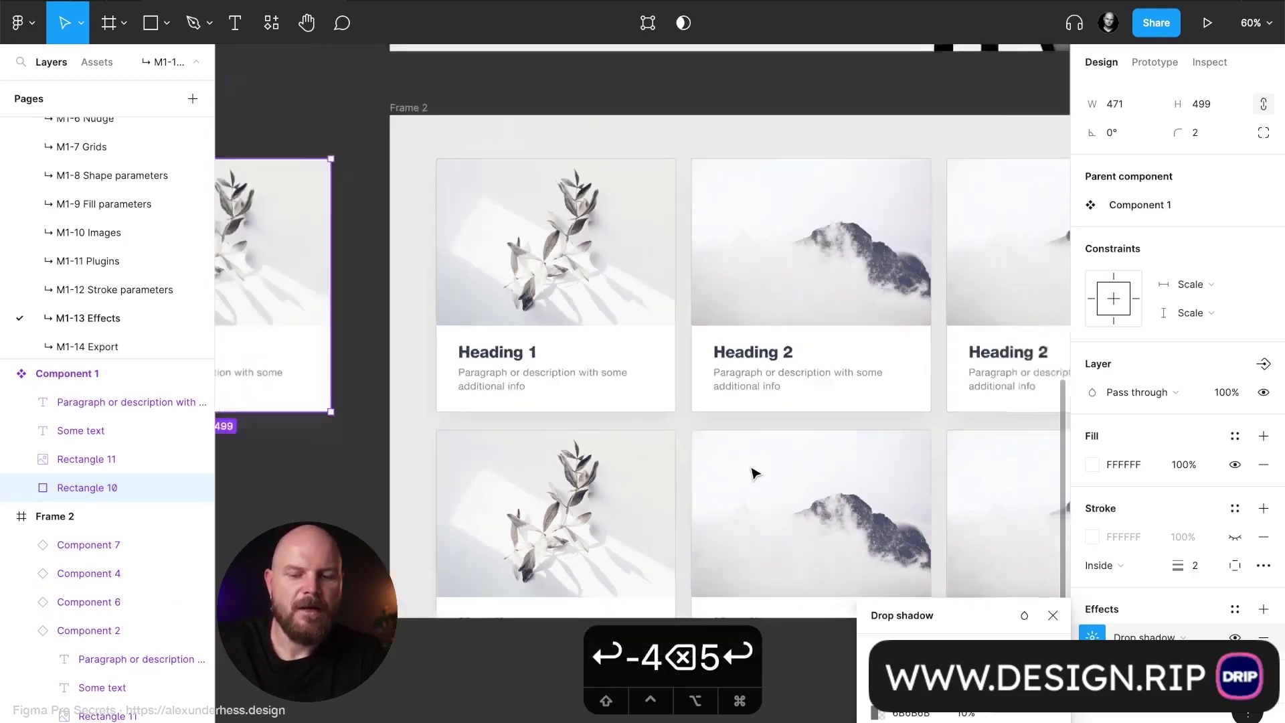
{"action": "left_click", "coordinate": [989, 714]}
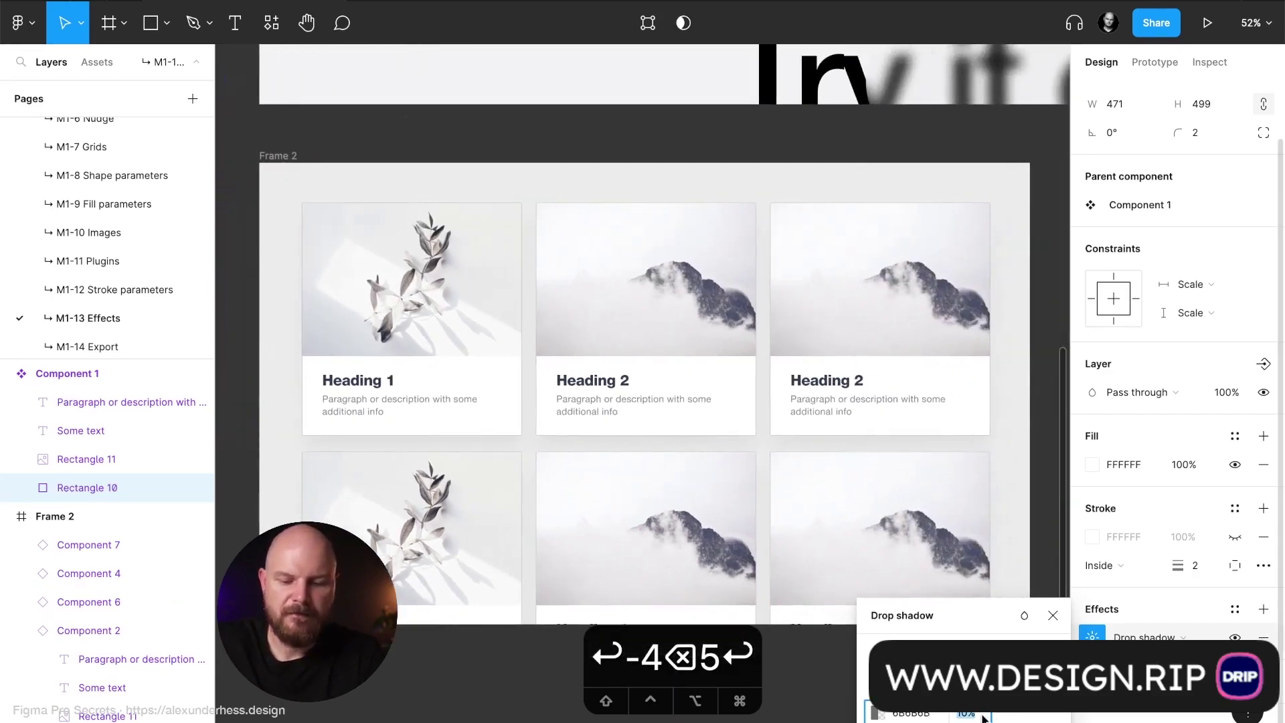
{"action": "type", "text": "50"}
{"action": "key", "text": "Return"}
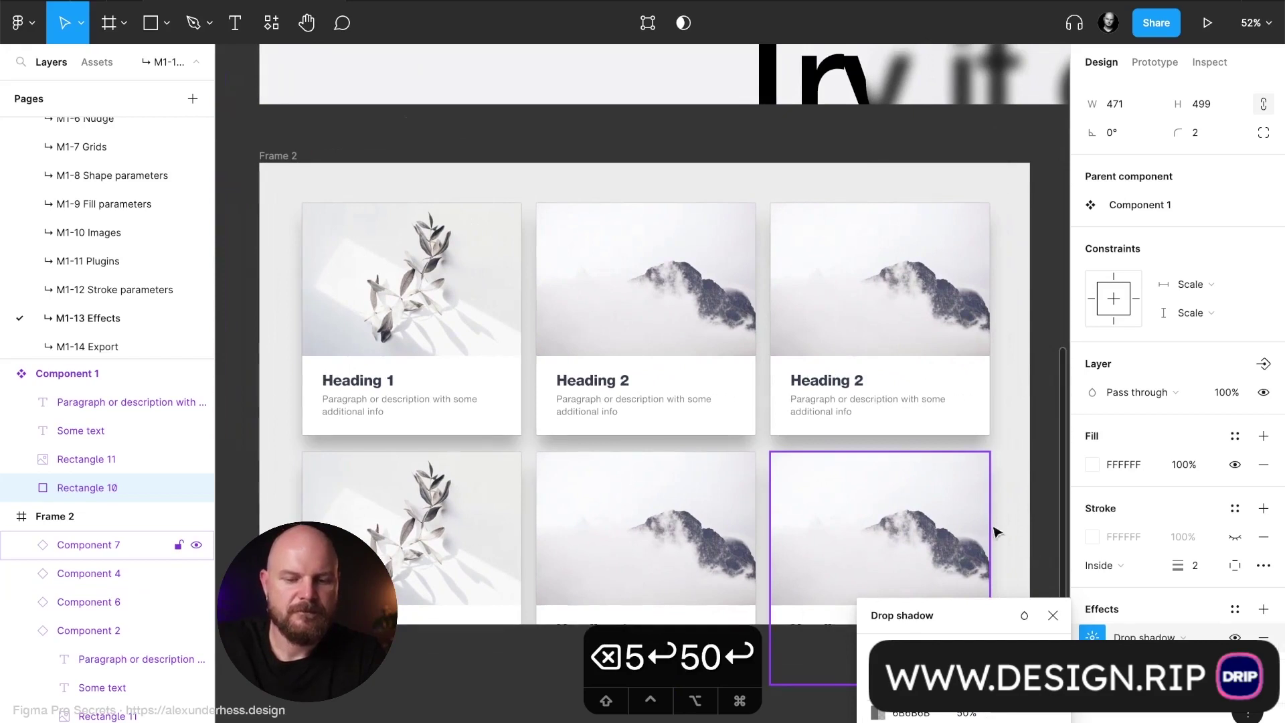
{"action": "left_click", "coordinate": [1052, 615]}
{"action": "left_click", "coordinate": [1029, 504]}
{"action": "scroll", "coordinate": [520, 457], "scroll_direction": "left", "scroll_amount": 10}
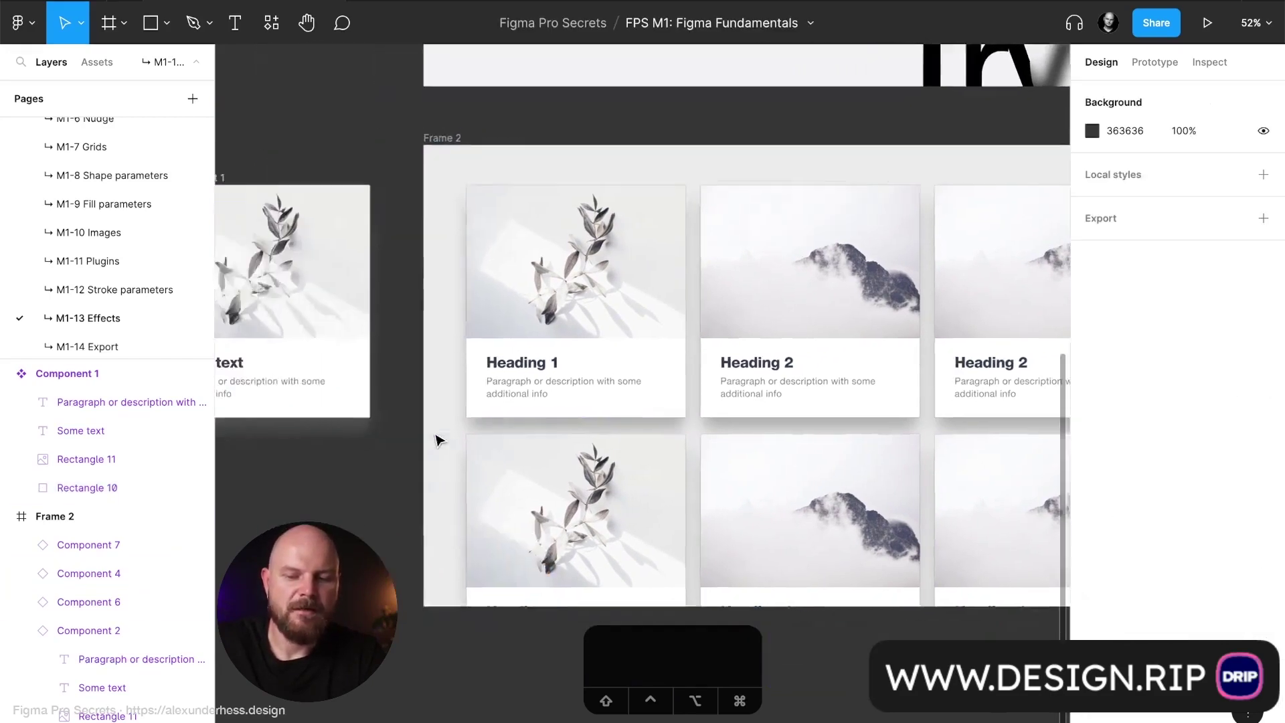
Step: Change the shadow colour of the main component's background rectangle to the dark greyish blue 28283E
{"action": "left_click", "coordinate": [565, 404]}
{"action": "scroll", "coordinate": [915, 598], "scroll_direction": "right", "scroll_amount": 5}
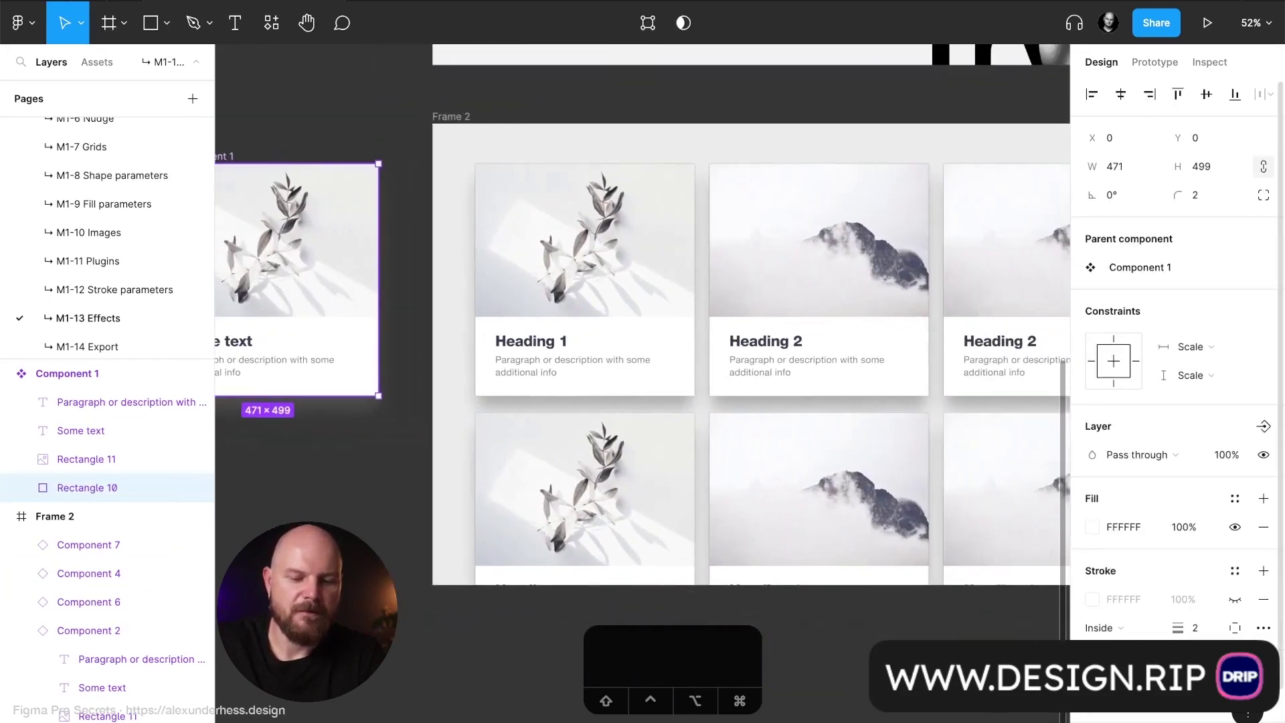
{"action": "scroll", "coordinate": [1178, 468], "scroll_direction": "down", "scroll_amount": 2}
{"action": "left_click", "coordinate": [1092, 636]}
{"action": "left_click", "coordinate": [878, 713]}
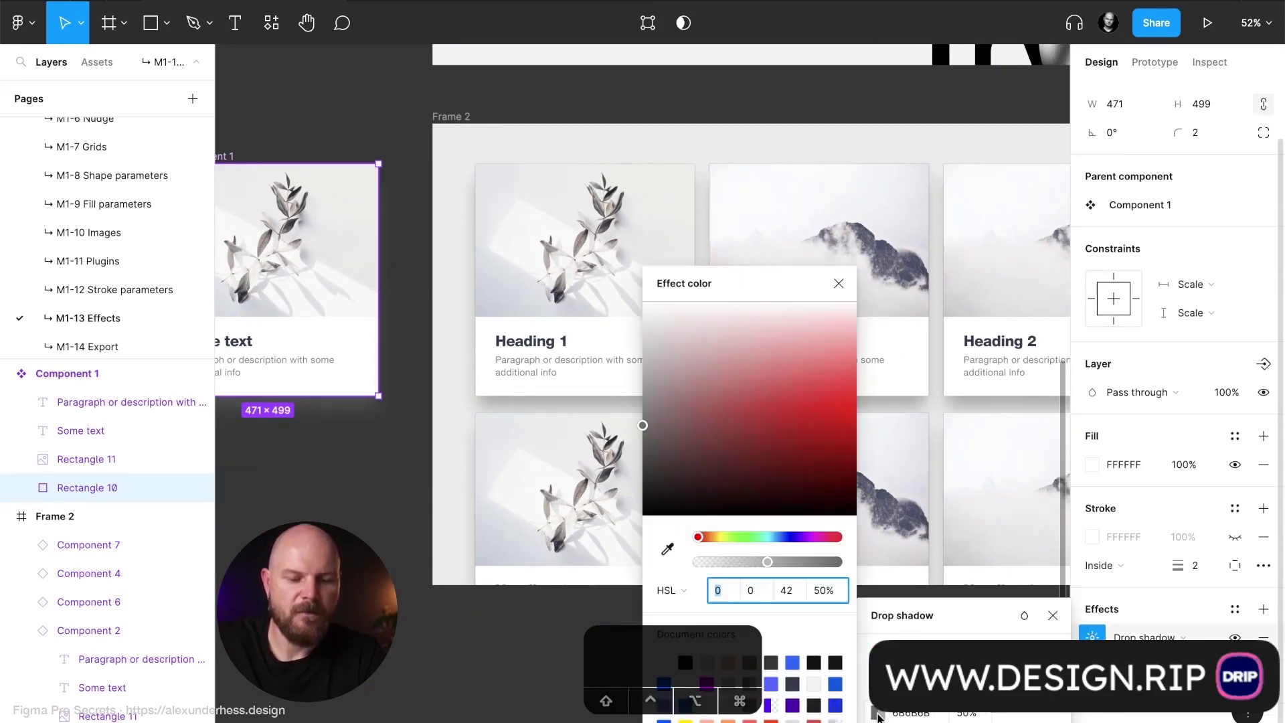
{"action": "scroll", "coordinate": [504, 481], "scroll_direction": "right", "scroll_amount": 3}
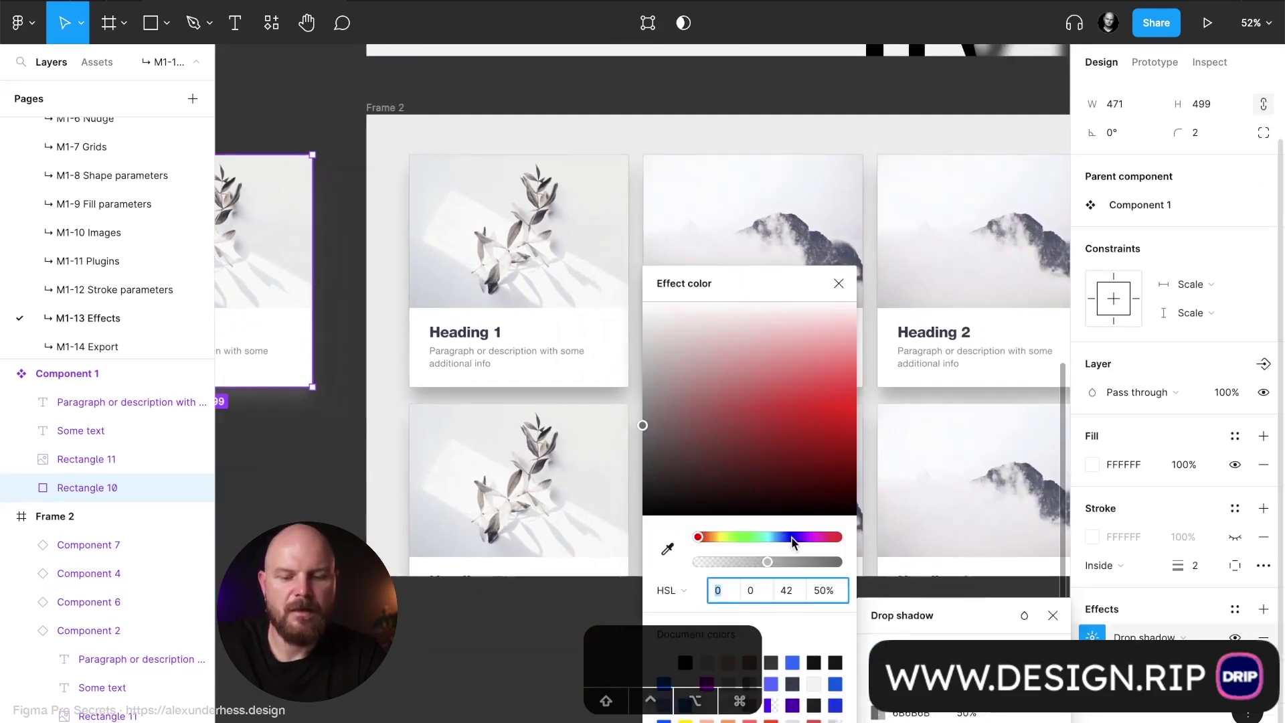
{"action": "left_click_drag", "start_coordinate": [795, 538], "coordinate": [791, 541]}
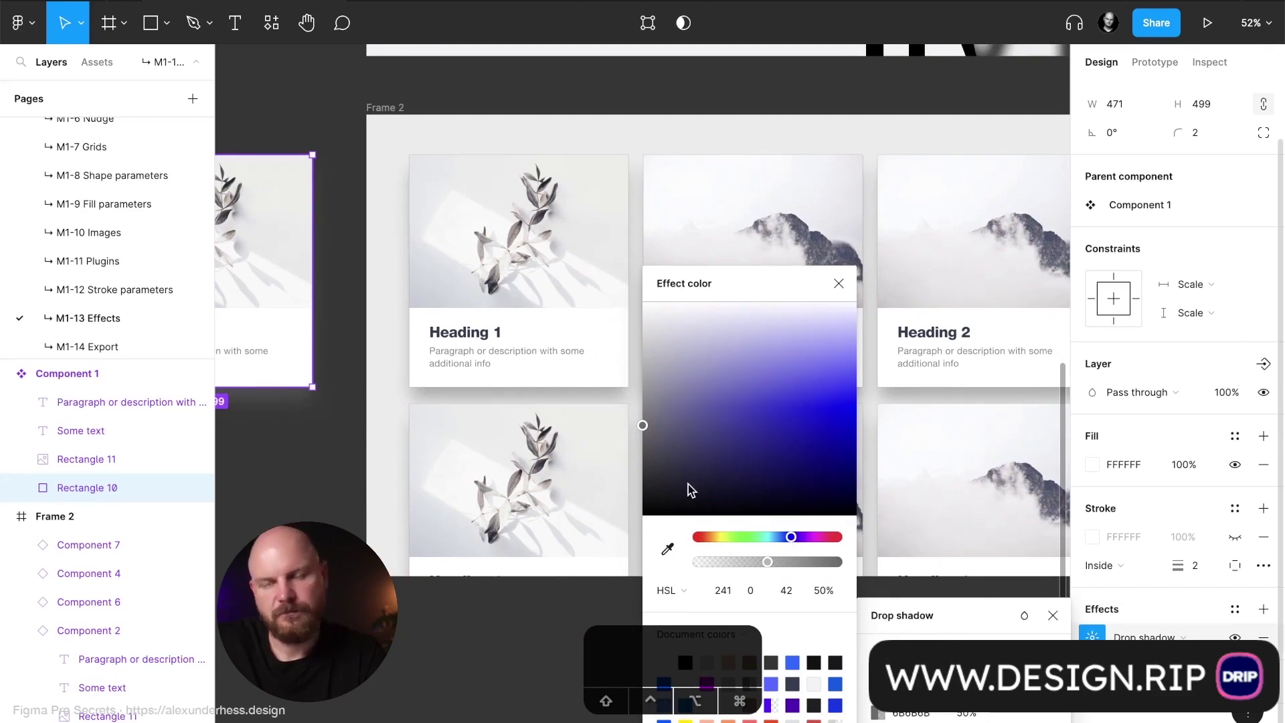
{"action": "mouse_move", "coordinate": [672, 495]}
{"action": "left_mouse_down"}
{"action": "mouse_move", "coordinate": [662, 452]}
{"action": "mouse_move", "coordinate": [676, 494]}
{"action": "mouse_move", "coordinate": [691, 483]}
{"action": "left_mouse_up"}
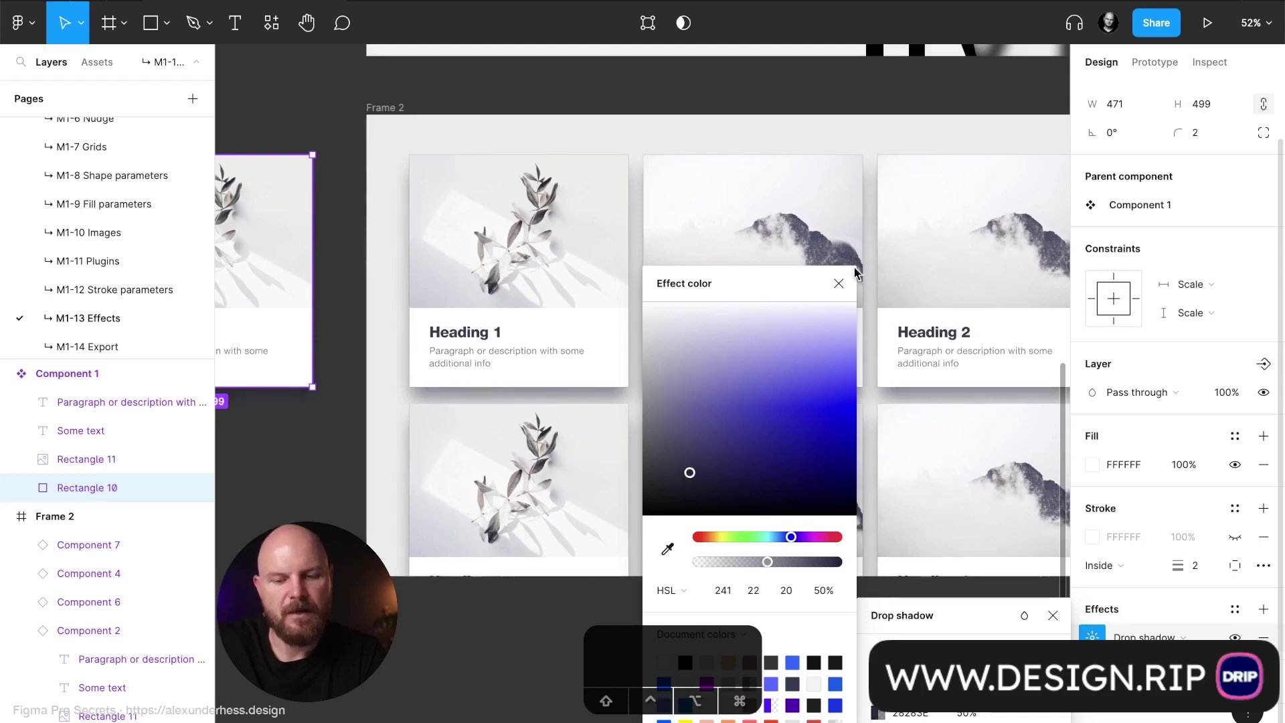
{"action": "left_click", "coordinate": [838, 284]}
Step: Try 20% opacity for the blue-tinted card shadow, and settle on 10%
{"action": "left_click", "coordinate": [970, 714]}
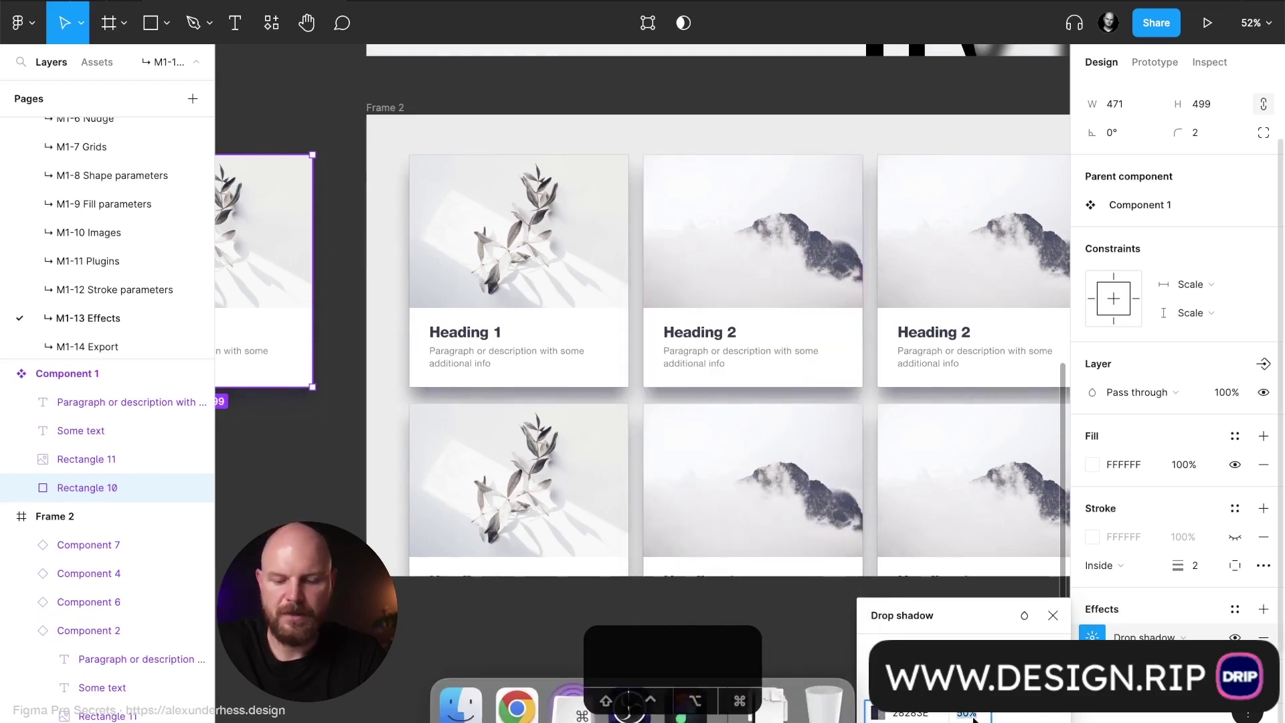
{"action": "type", "text": "20"}
{"action": "key", "text": "Return"}
{"action": "type", "text": "10"}
{"action": "key", "text": "Return"}
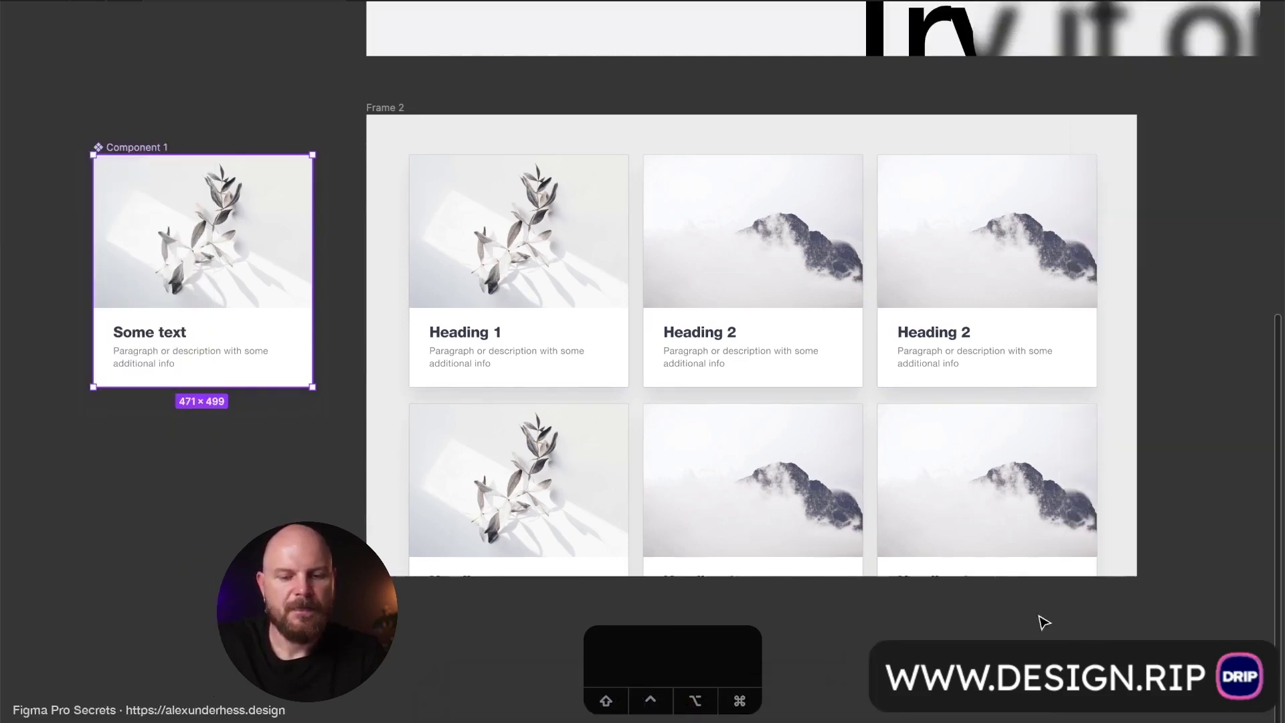
Step: Check the finished cards, and delete the main card component and all six of its instances in Frame 2
{"action": "scroll", "coordinate": [974, 286], "scroll_direction": "up", "scroll_amount": 2}
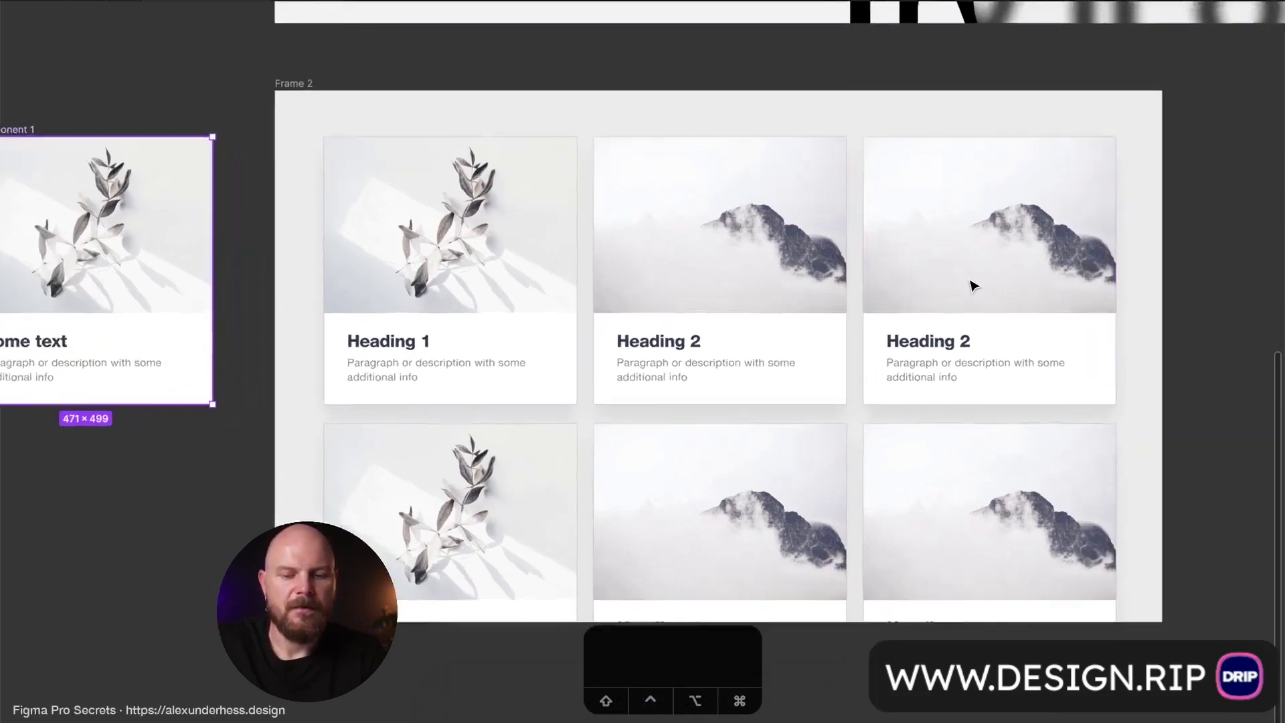
{"action": "scroll", "coordinate": [973, 286], "scroll_direction": "up", "scroll_amount": 3}
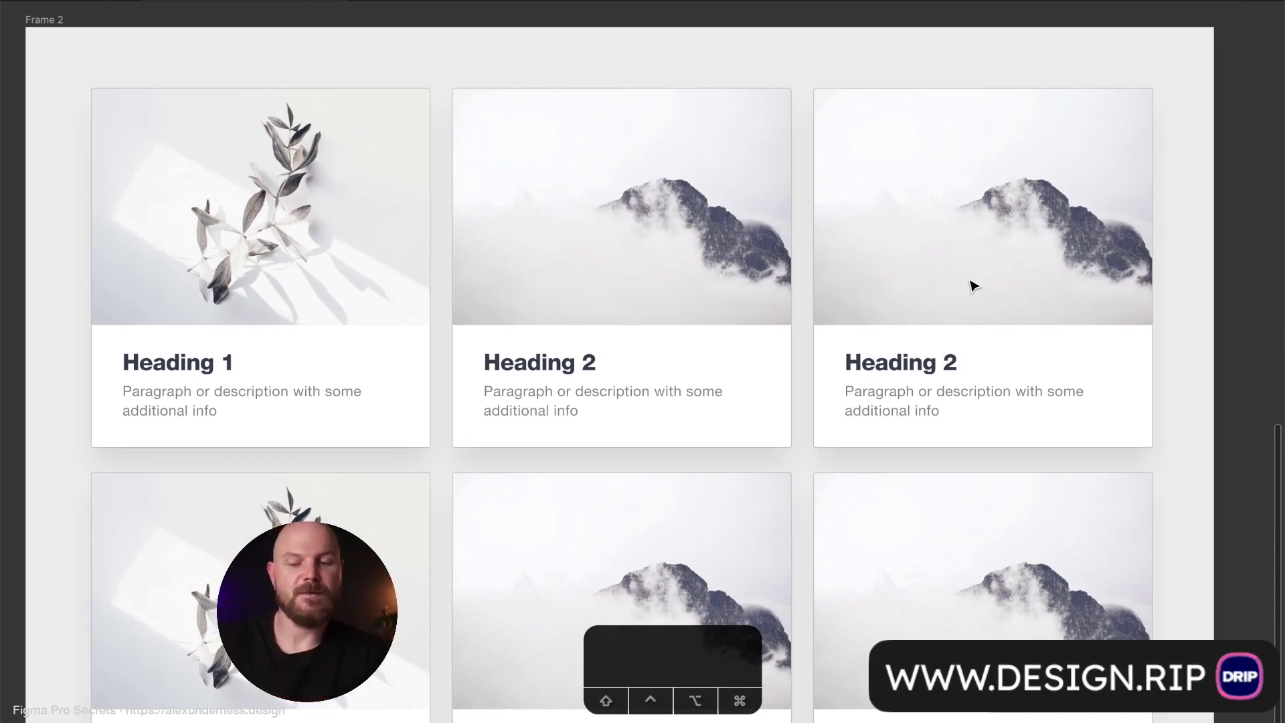
{"action": "scroll", "coordinate": [973, 287], "scroll_direction": "down", "scroll_amount": 5}
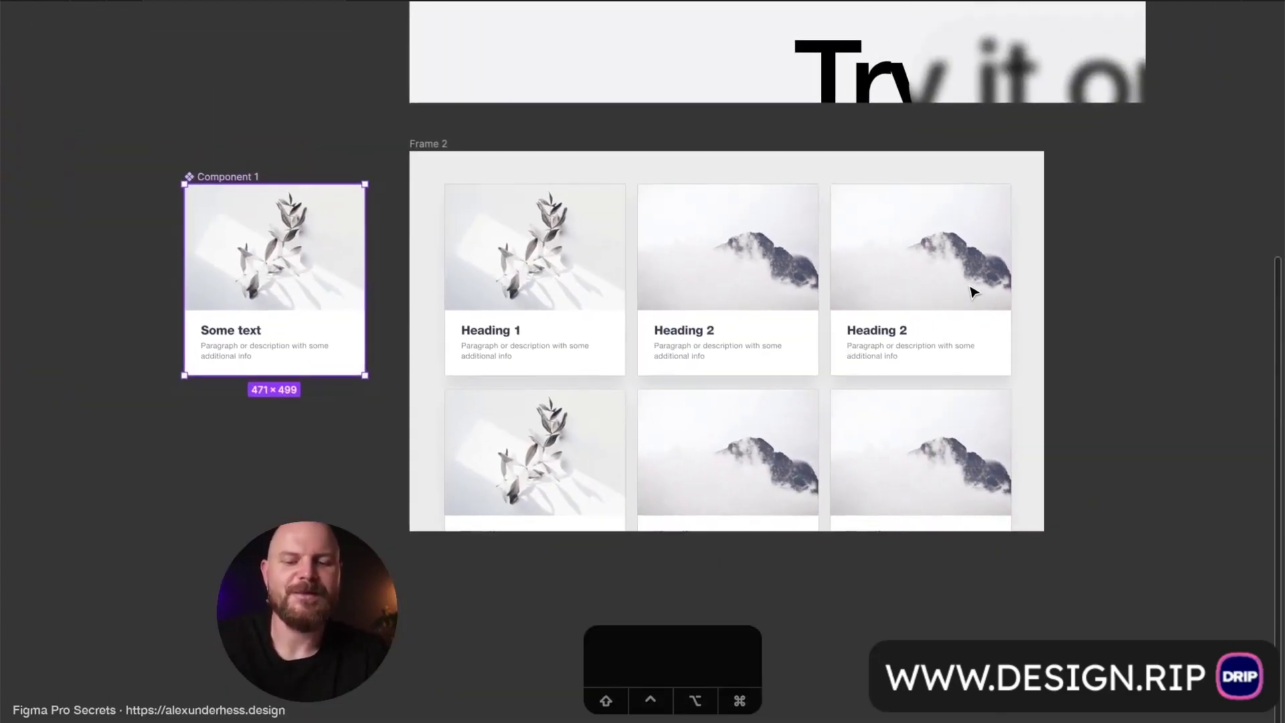
{"action": "scroll", "coordinate": [974, 292], "scroll_direction": "up", "scroll_amount": 2}
{"action": "scroll", "coordinate": [974, 293], "scroll_direction": "right", "scroll_amount": 2}
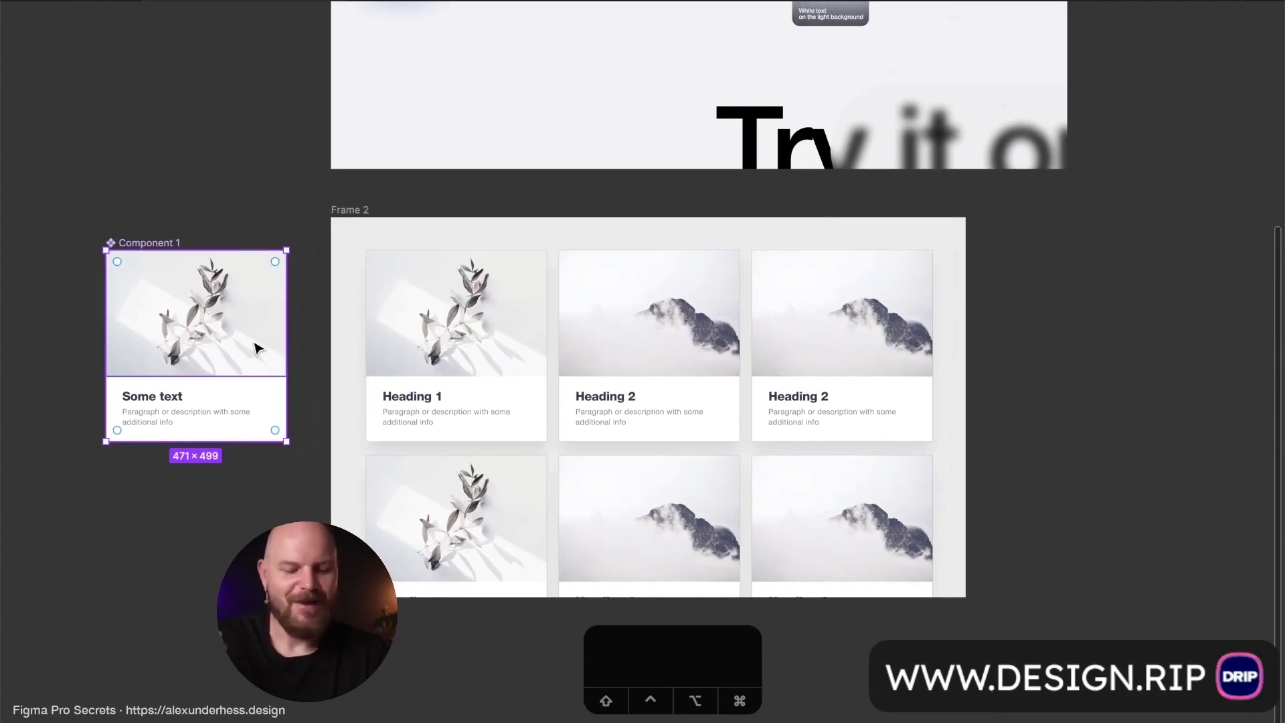
{"action": "key", "text": "BackSpace"}
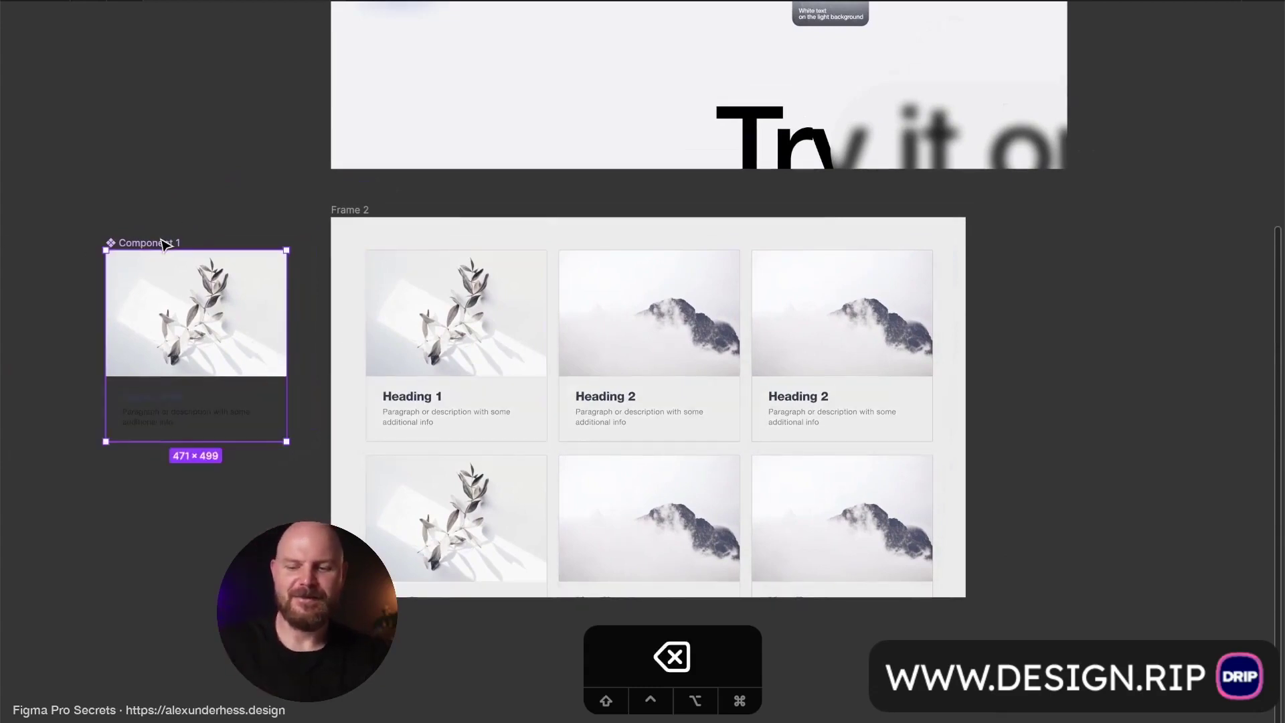
{"action": "key", "text": "BackSpace"}
{"action": "left_click_drag", "start_coordinate": [360, 242], "coordinate": [936, 619]}
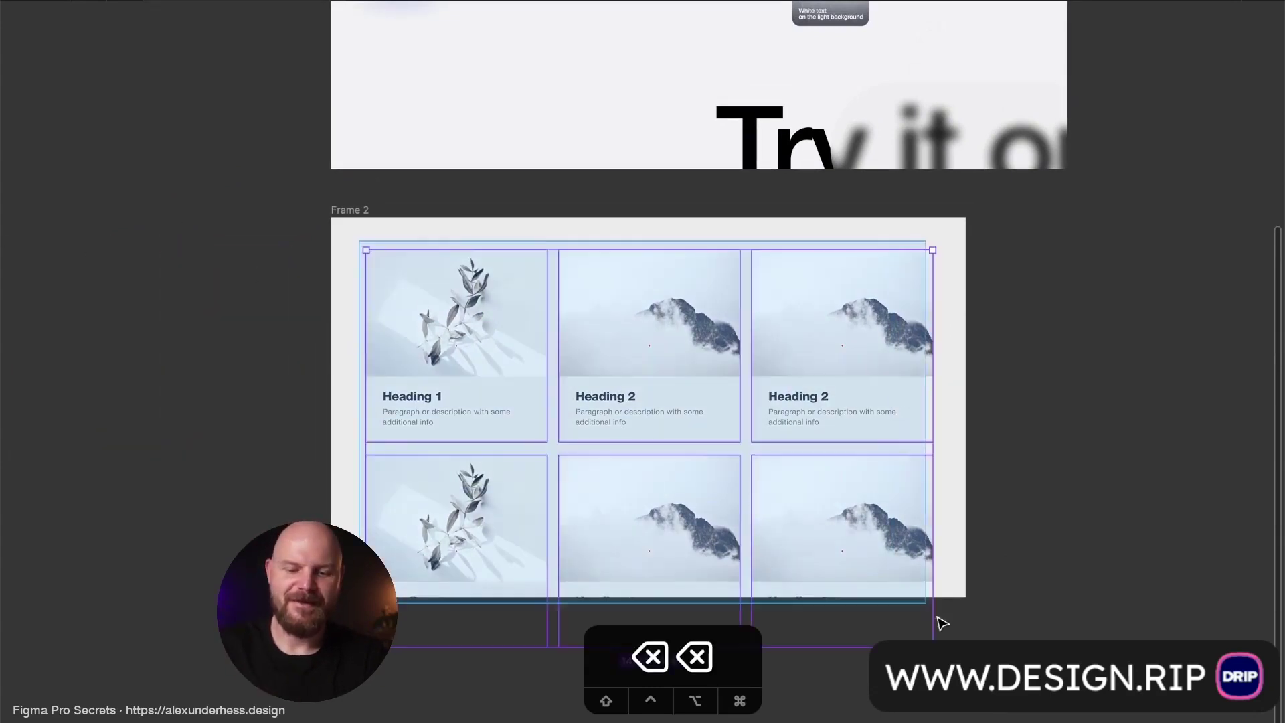
{"action": "key", "text": "BackSpace"}
Step: Draw a rectangle of about 442 × 449 in Frame 2, move it to about X 125, Y 100, and show the interface
{"action": "scroll", "coordinate": [513, 290], "scroll_direction": "up", "scroll_amount": 3}
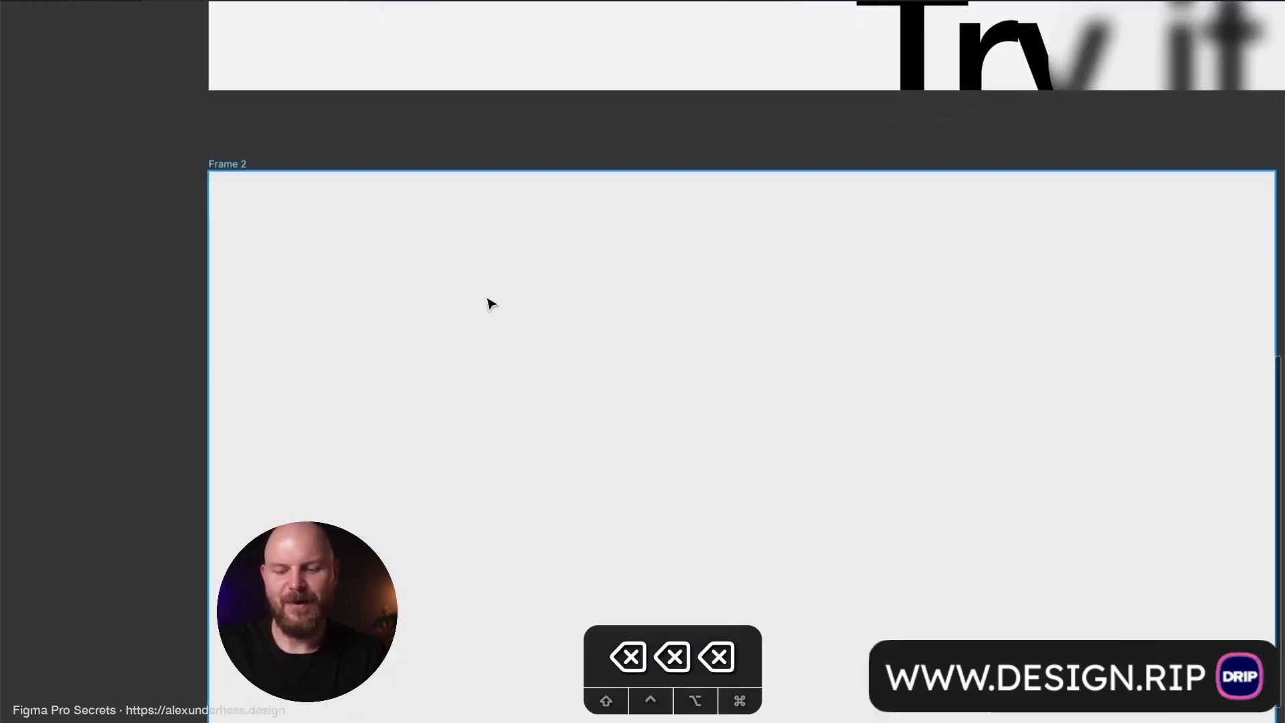
{"action": "key", "text": "r"}
{"action": "mouse_move", "coordinate": [249, 201]}
{"action": "left_mouse_down"}
{"action": "mouse_move", "coordinate": [511, 508]}
{"action": "mouse_move", "coordinate": [536, 493]}
{"action": "left_mouse_up"}
{"action": "mouse_move", "coordinate": [426, 418]}
{"action": "left_mouse_down"}
{"action": "mouse_move", "coordinate": [515, 472]}
{"action": "mouse_move", "coordinate": [433, 407]}
{"action": "left_mouse_up"}
{"action": "key", "text": "super+backslash"}
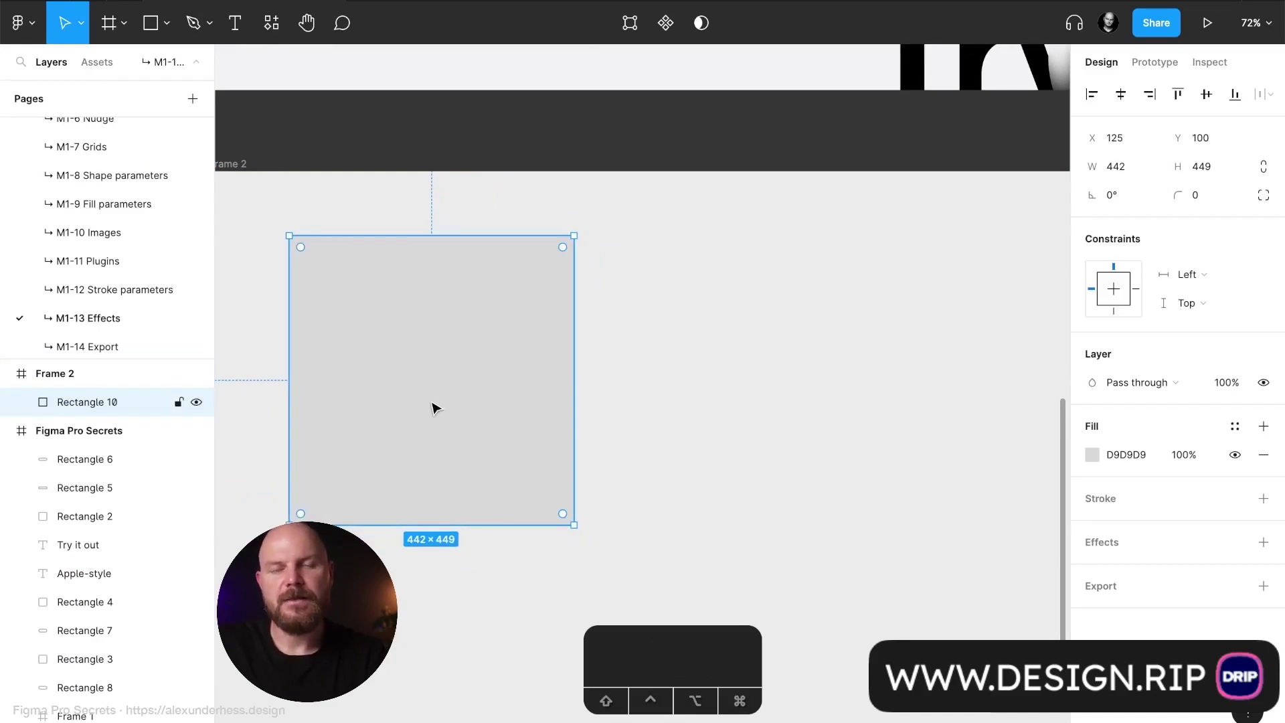
Step: Change the new rectangle's fill colour to white, FFFFFF
{"action": "scroll", "coordinate": [473, 385], "scroll_direction": "left", "scroll_amount": 2}
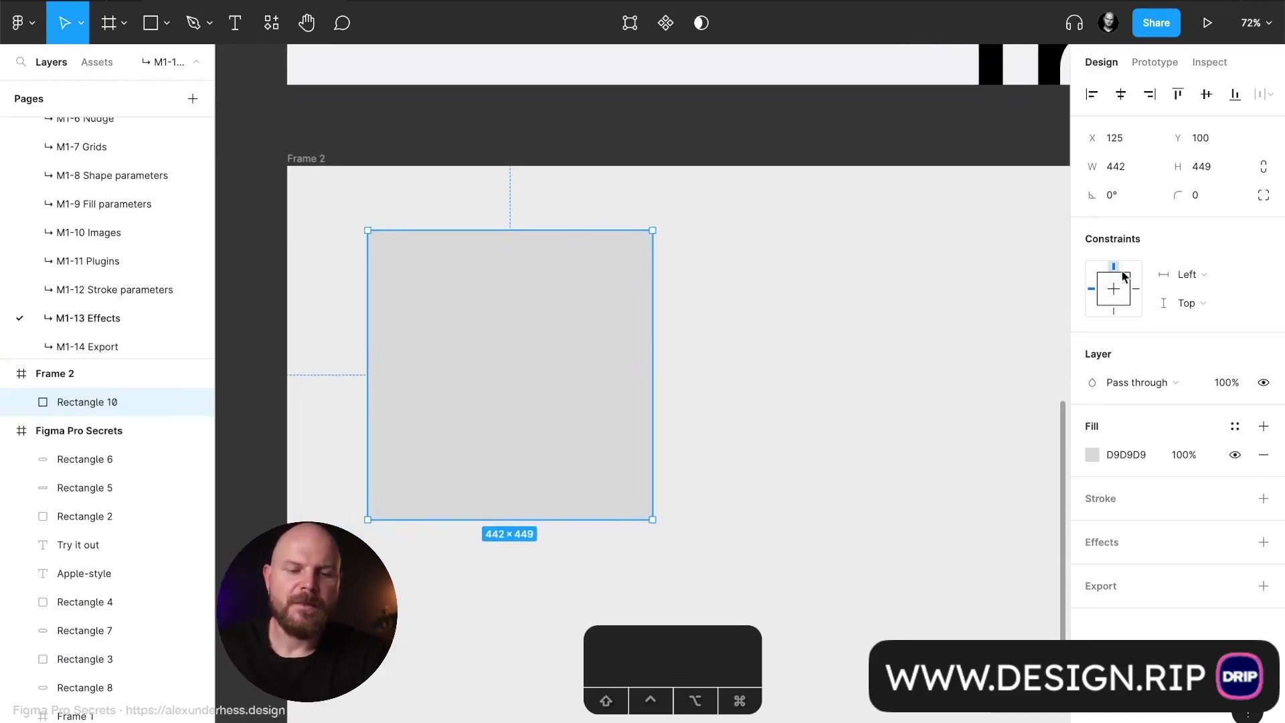
{"action": "left_click", "coordinate": [1091, 454]}
{"action": "left_click_drag", "start_coordinate": [941, 428], "coordinate": [813, 269]}
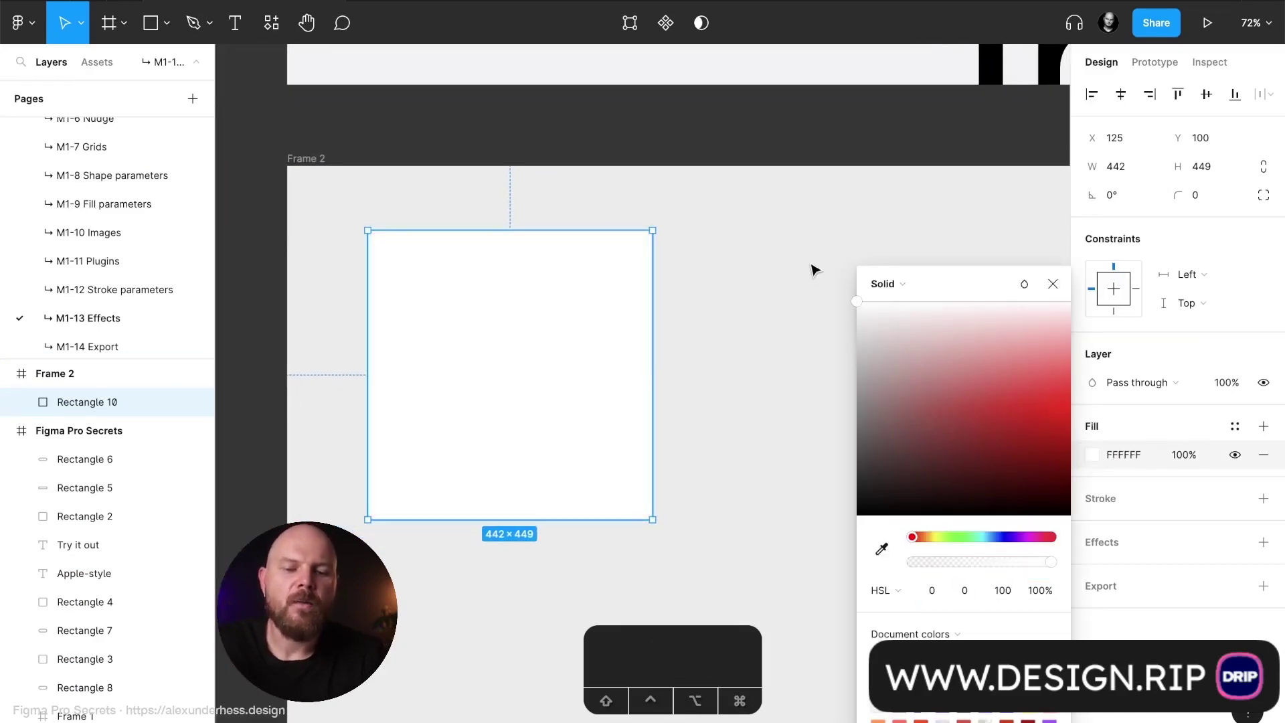
{"action": "left_click", "coordinate": [1052, 284]}
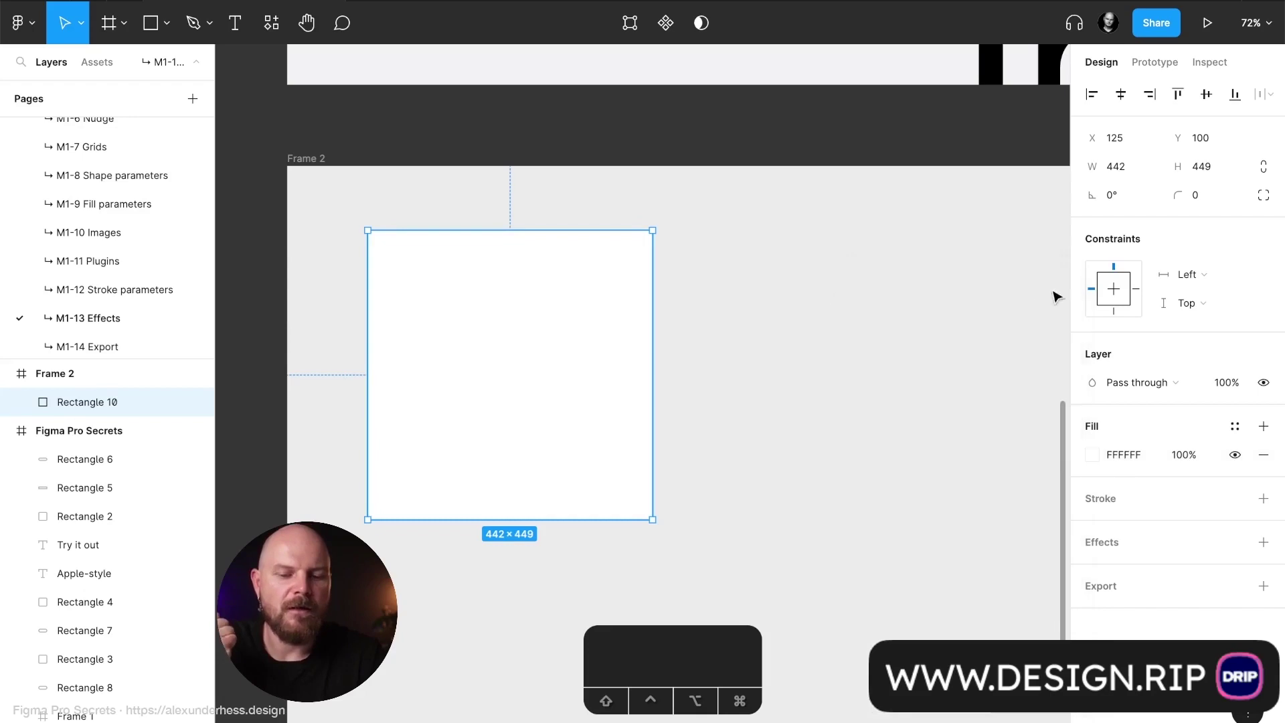
Step: Add a drop shadow to the white rectangle with a Y offset of 40, a blur of 60 and a spread of -20
{"action": "left_click", "coordinate": [1140, 541]}
{"action": "left_click", "coordinate": [1091, 572]}
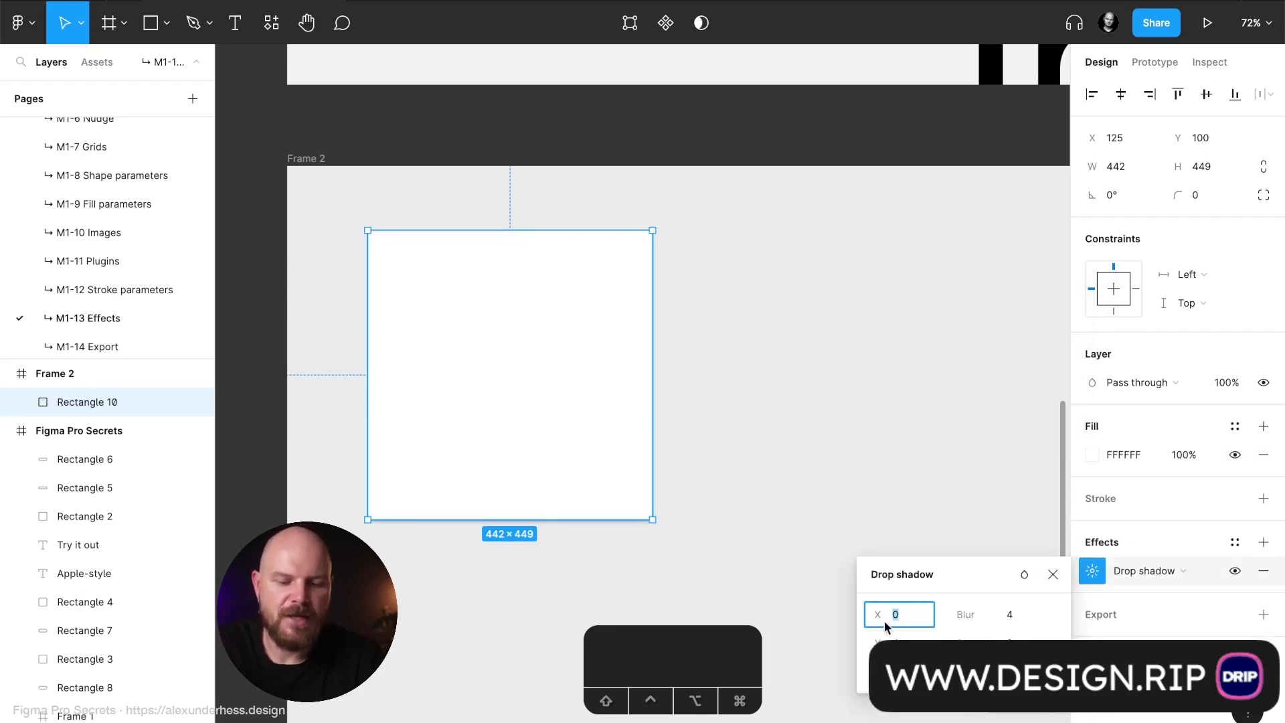
{"action": "left_click", "coordinate": [898, 642]}
{"action": "type", "text": "40"}
{"action": "key", "text": "Tab"}
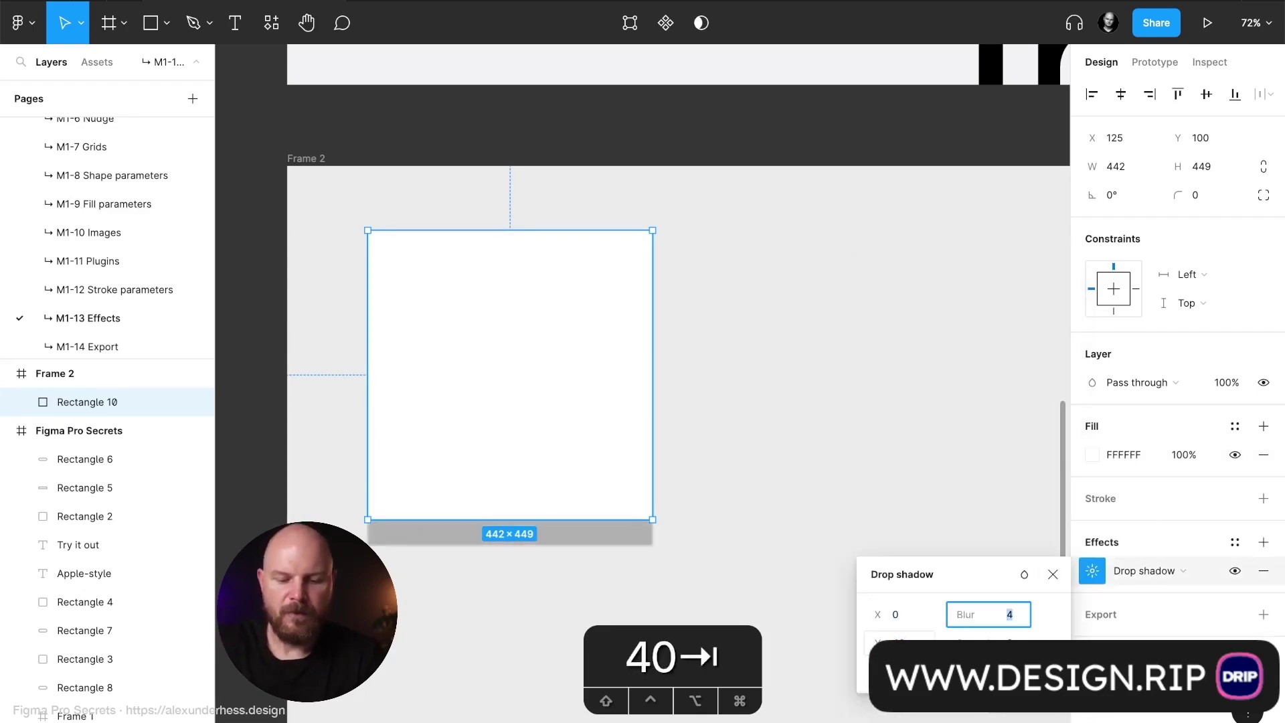
{"action": "type", "text": "60"}
{"action": "key", "text": "Tab"}
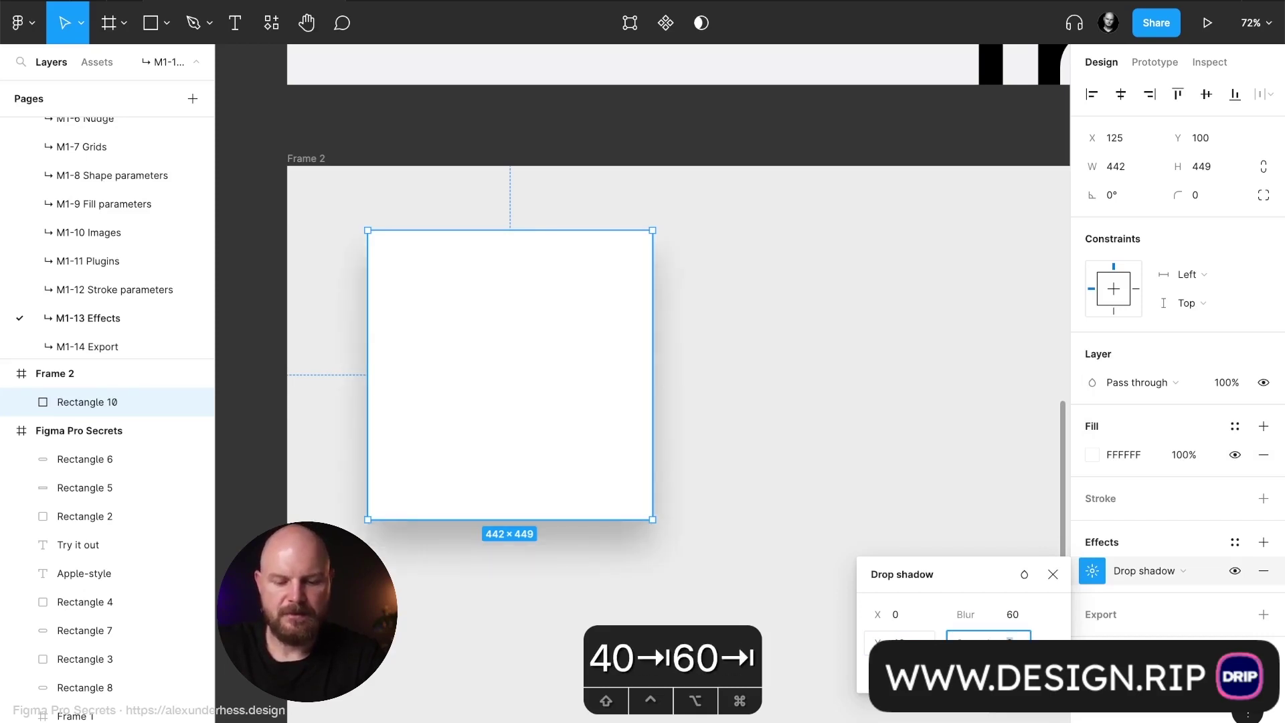
{"action": "type", "text": "-20"}
{"action": "key", "text": "Return"}
Step: Change the white rectangle's shadow colour to a very dark blue, about HSL 245, 64, 14
{"action": "left_click", "coordinate": [878, 665]}
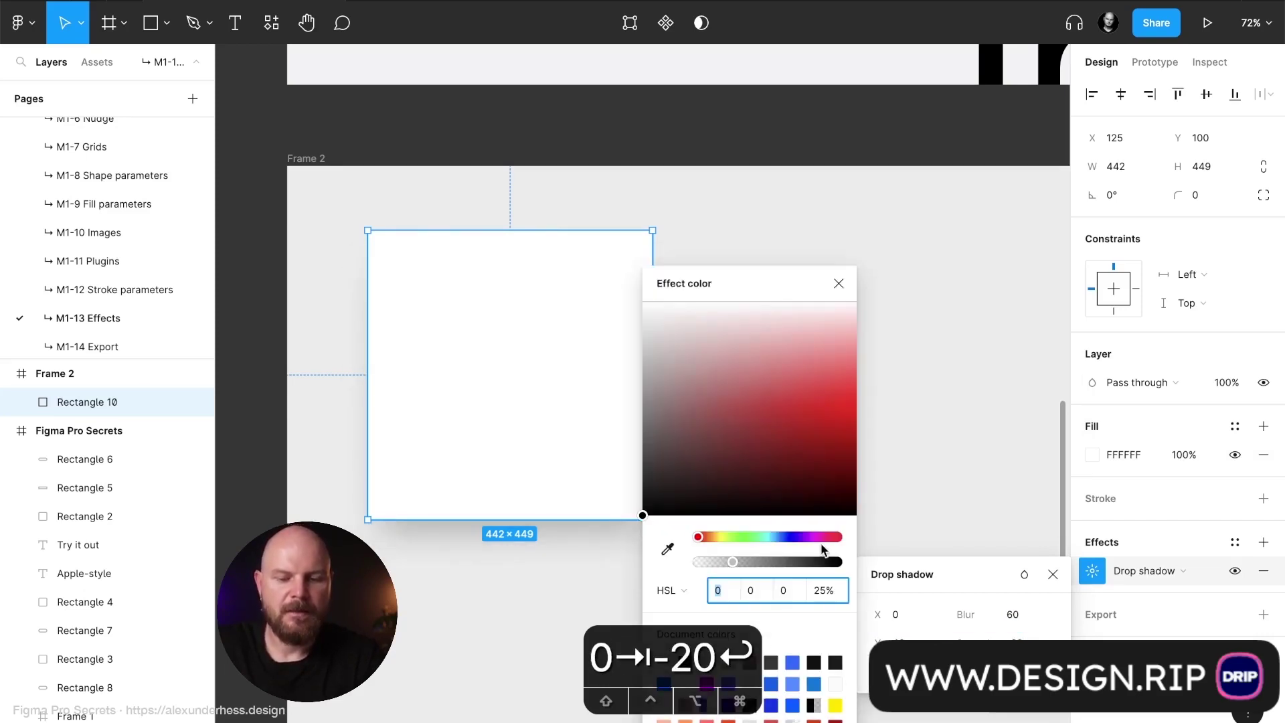
{"action": "left_click", "coordinate": [793, 537]}
{"action": "left_click", "coordinate": [782, 490]}
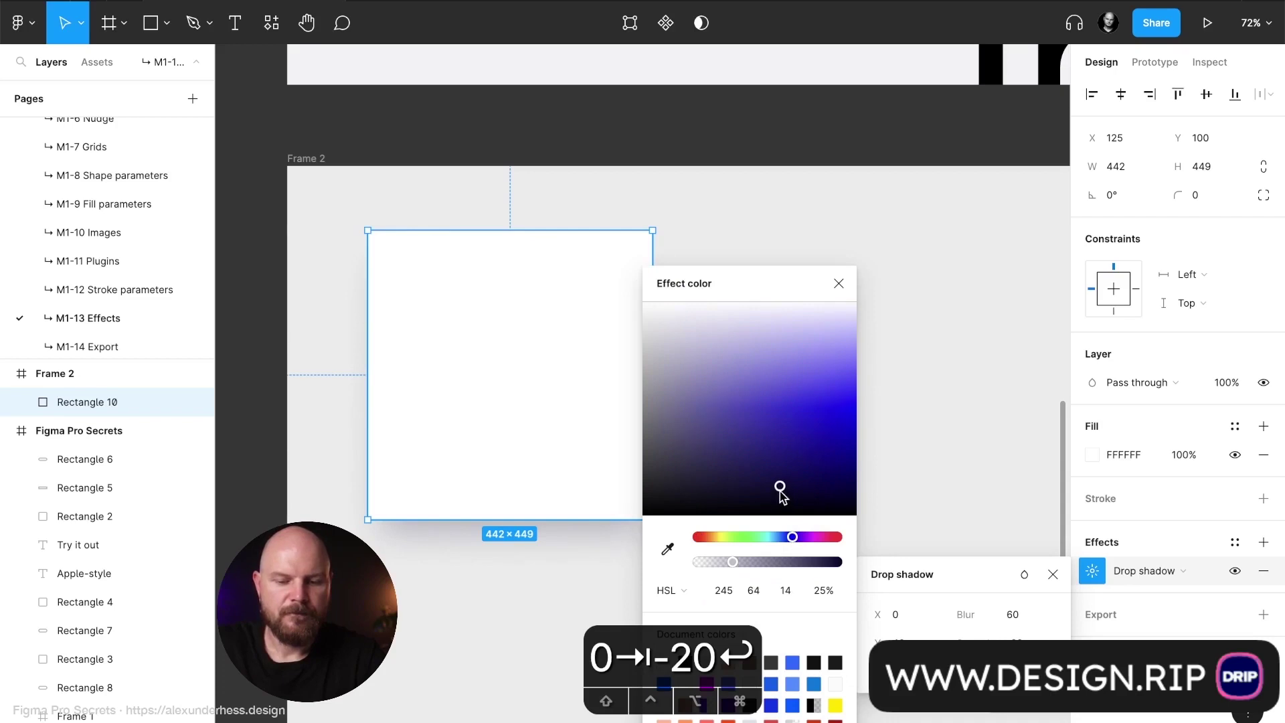
Step: Set the white rectangle's drop shadow opacity to 15%, close the shadow settings and deselect the rectangle
{"action": "left_click", "coordinate": [837, 285]}
{"action": "type", "text": "15"}
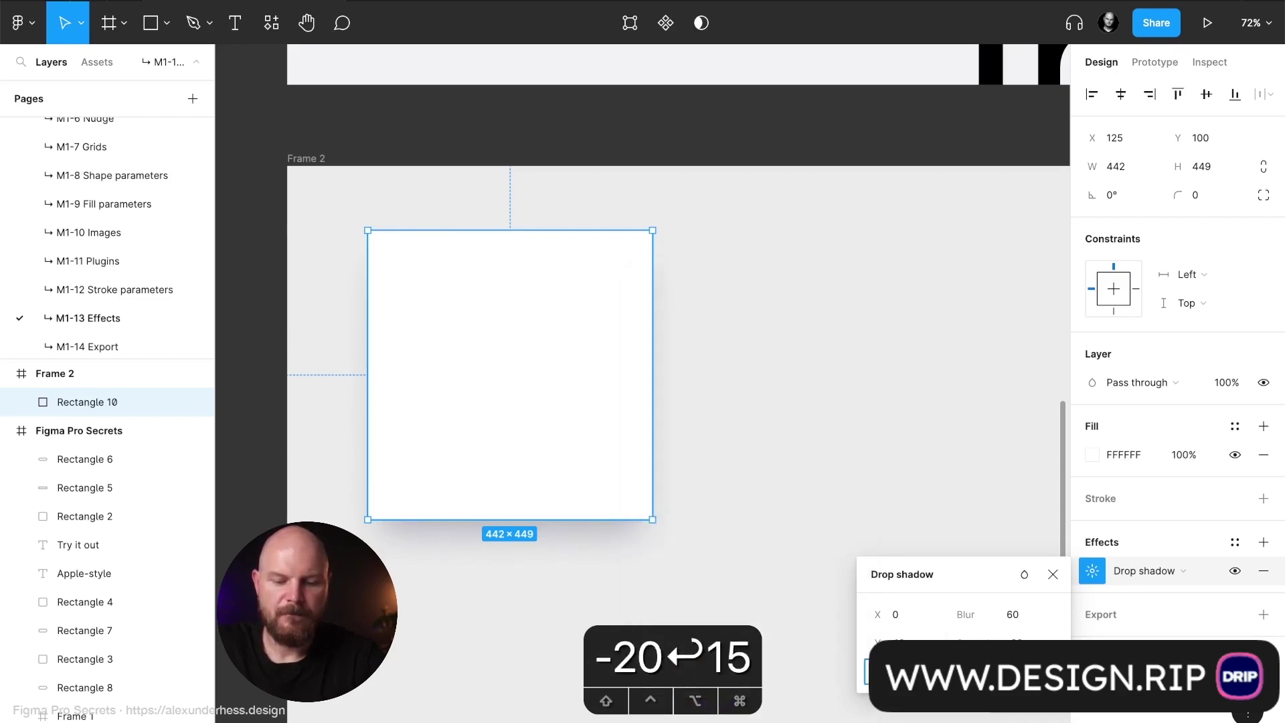
{"action": "key", "text": "Return"}
{"action": "left_click", "coordinate": [1053, 574]}
{"action": "left_click", "coordinate": [890, 566]}
{"action": "scroll", "coordinate": [889, 568], "scroll_direction": "down", "scroll_amount": 2}
{"action": "scroll", "coordinate": [889, 568], "scroll_direction": "right", "scroll_amount": 2}
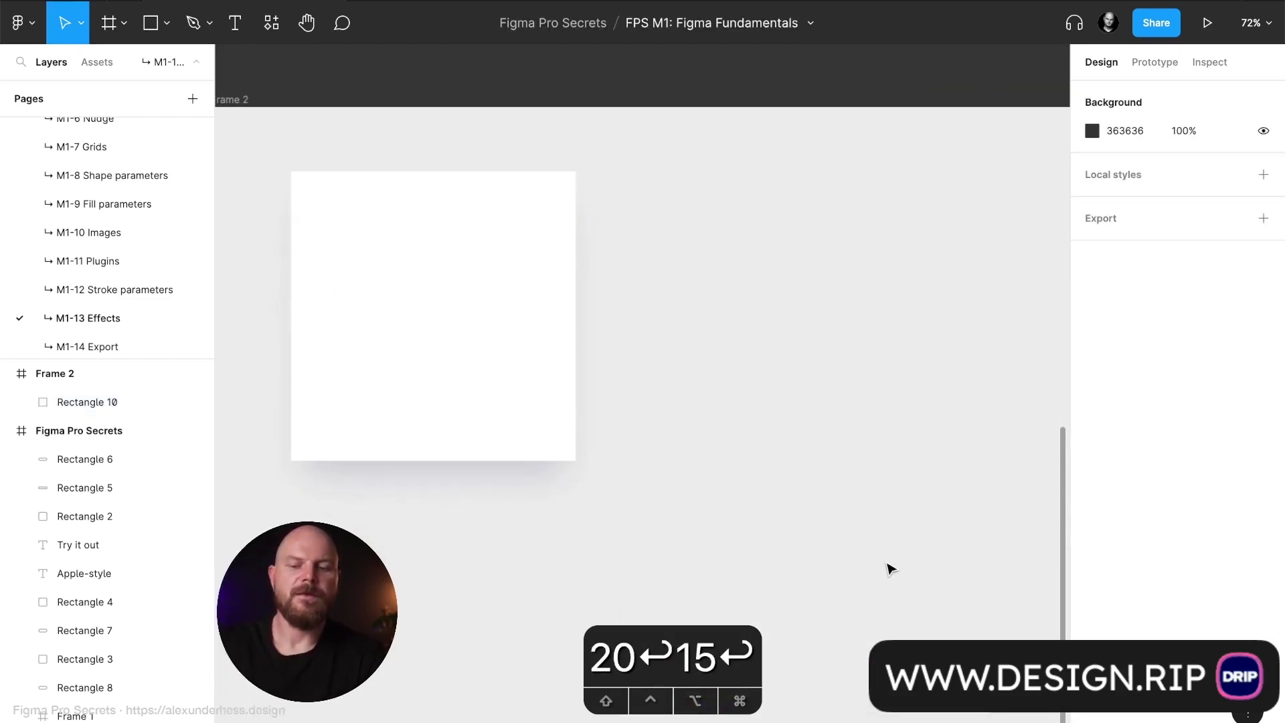
Step: Duplicate the white rectangle beside the original at about X 633, Y 100, and change the copy's fill to blue, 1347FF
{"action": "left_click", "coordinate": [459, 359]}
{"action": "left_click_drag", "start_coordinate": [459, 359], "coordinate": [748, 363]}
{"action": "left_click", "coordinate": [1093, 455]}
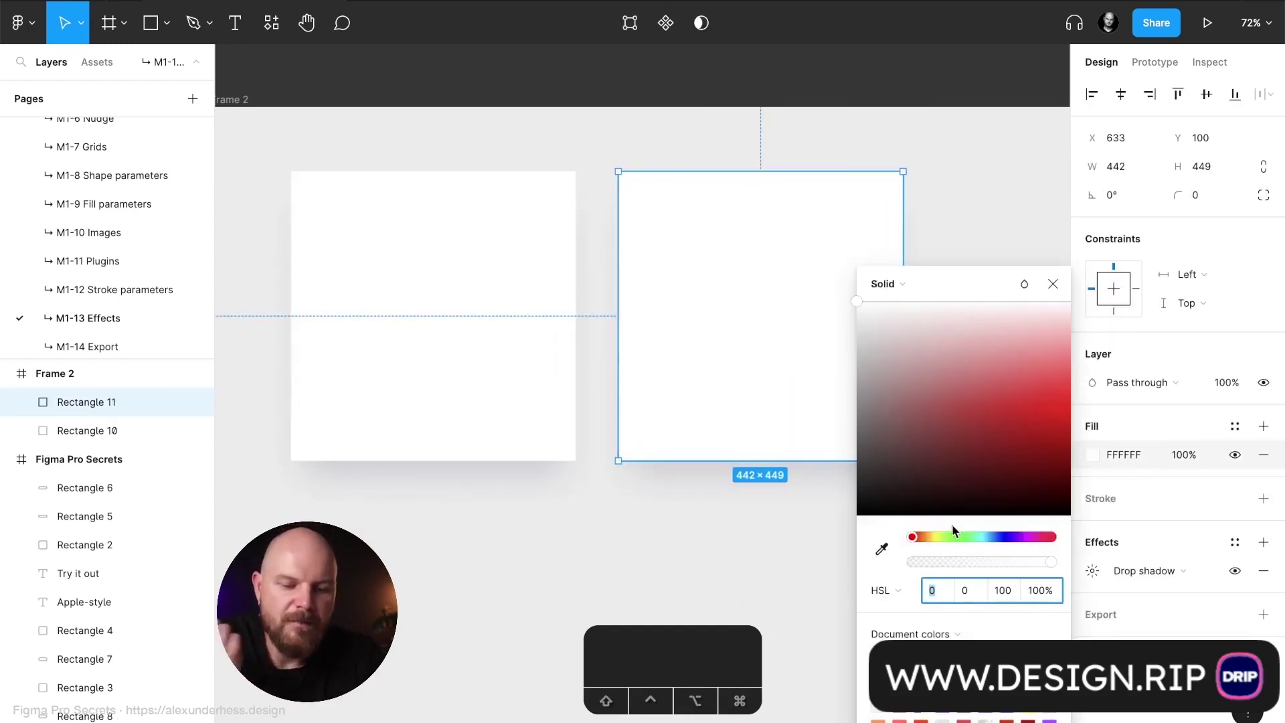
{"action": "left_click", "coordinate": [997, 536]}
{"action": "left_click_drag", "start_coordinate": [1017, 415], "coordinate": [1077, 405]}
{"action": "left_click", "coordinate": [1053, 284]}
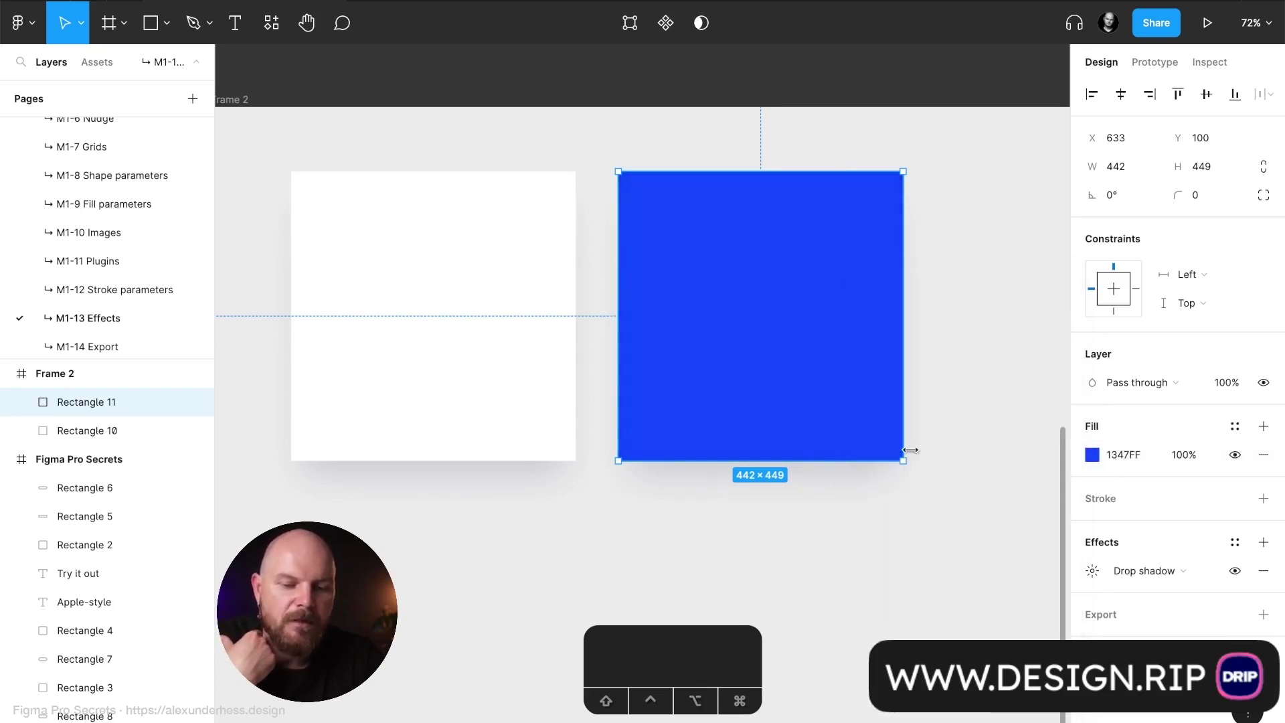
Step: Set the blue rectangle's drop shadow to a Y offset of 60 and an opacity of 50%
{"action": "left_click", "coordinate": [1092, 570]}
{"action": "left_click", "coordinate": [898, 642]}
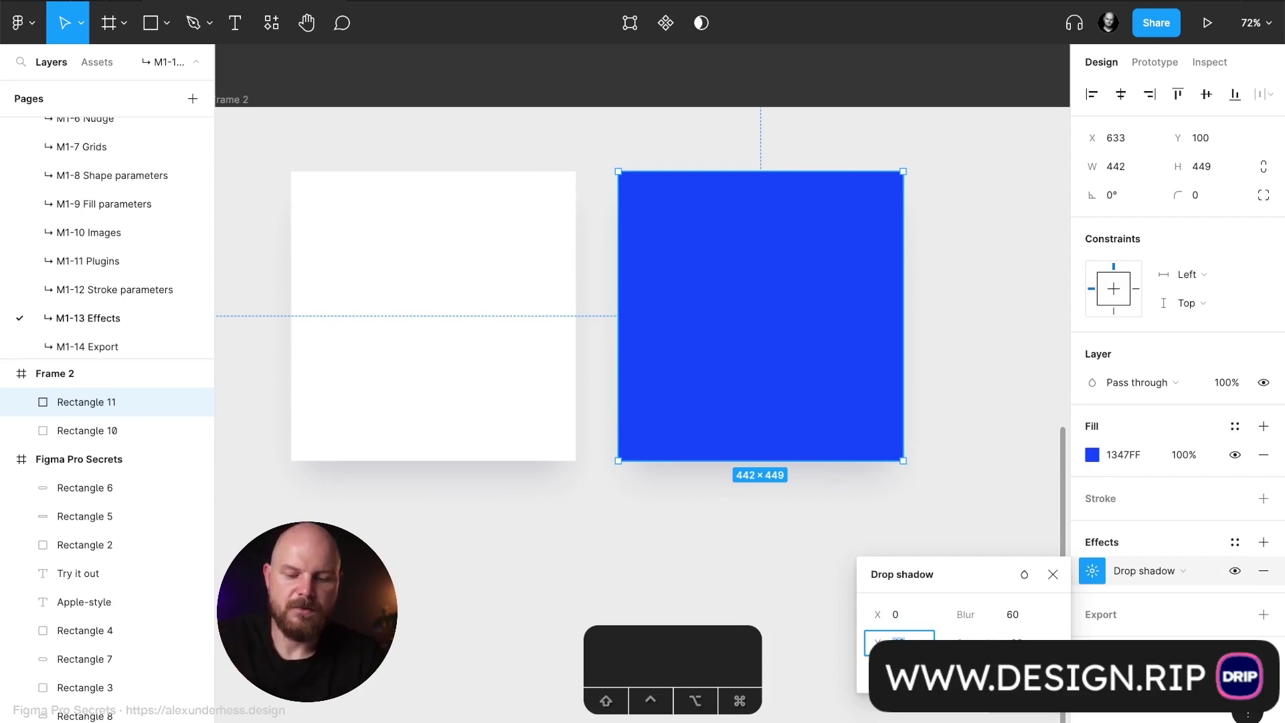
{"action": "type", "text": "60"}
{"action": "key", "text": "Return"}
{"action": "scroll", "coordinate": [661, 544], "scroll_direction": "right", "scroll_amount": 3}
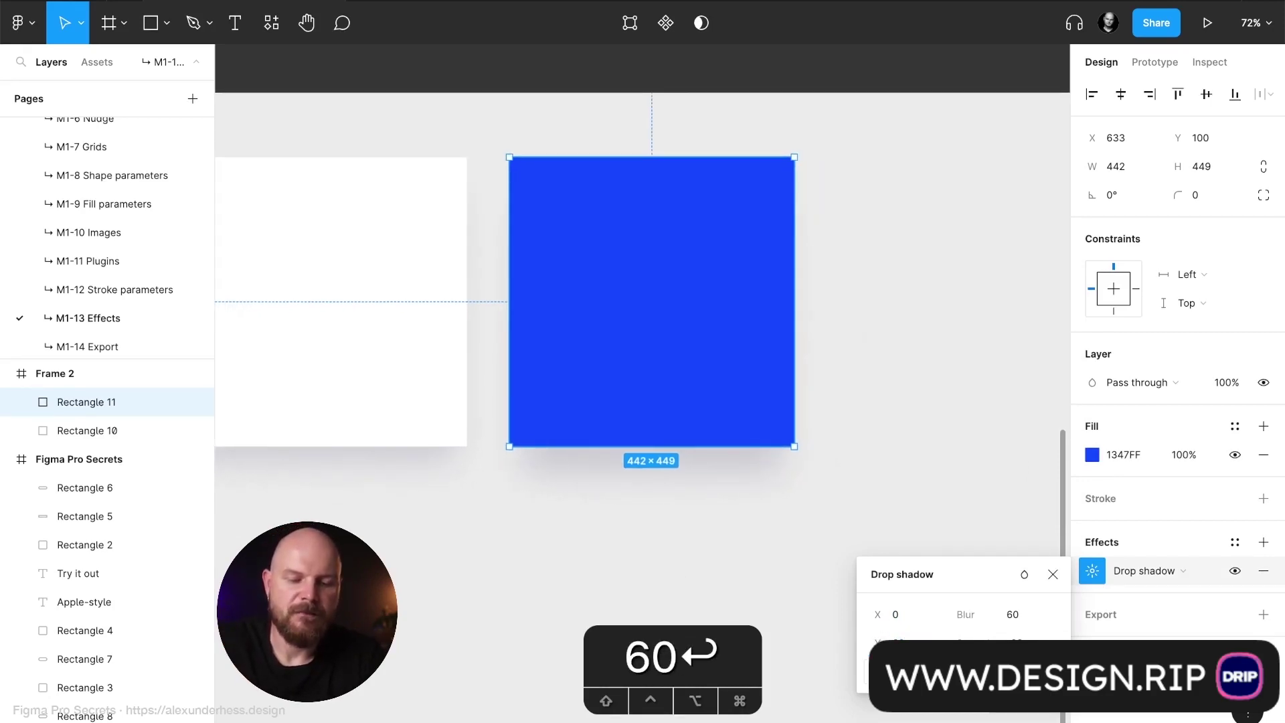
{"action": "type", "text": "50"}
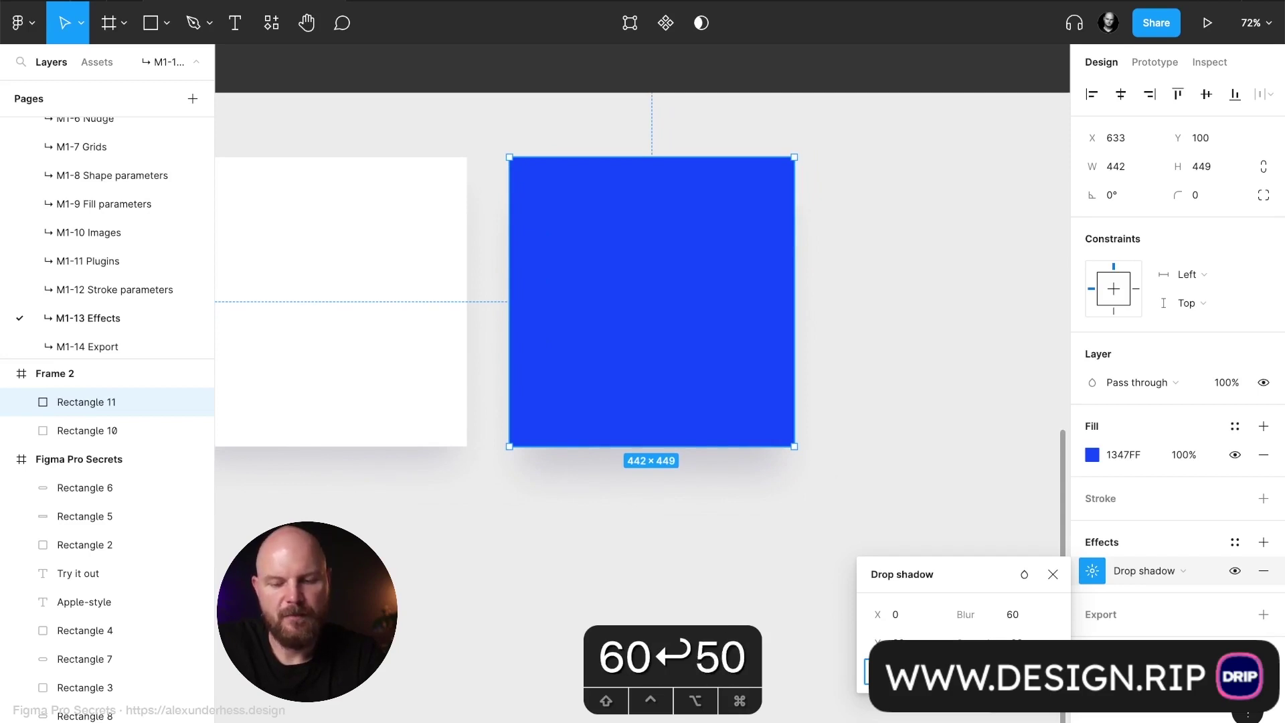
{"action": "key", "text": "Return"}
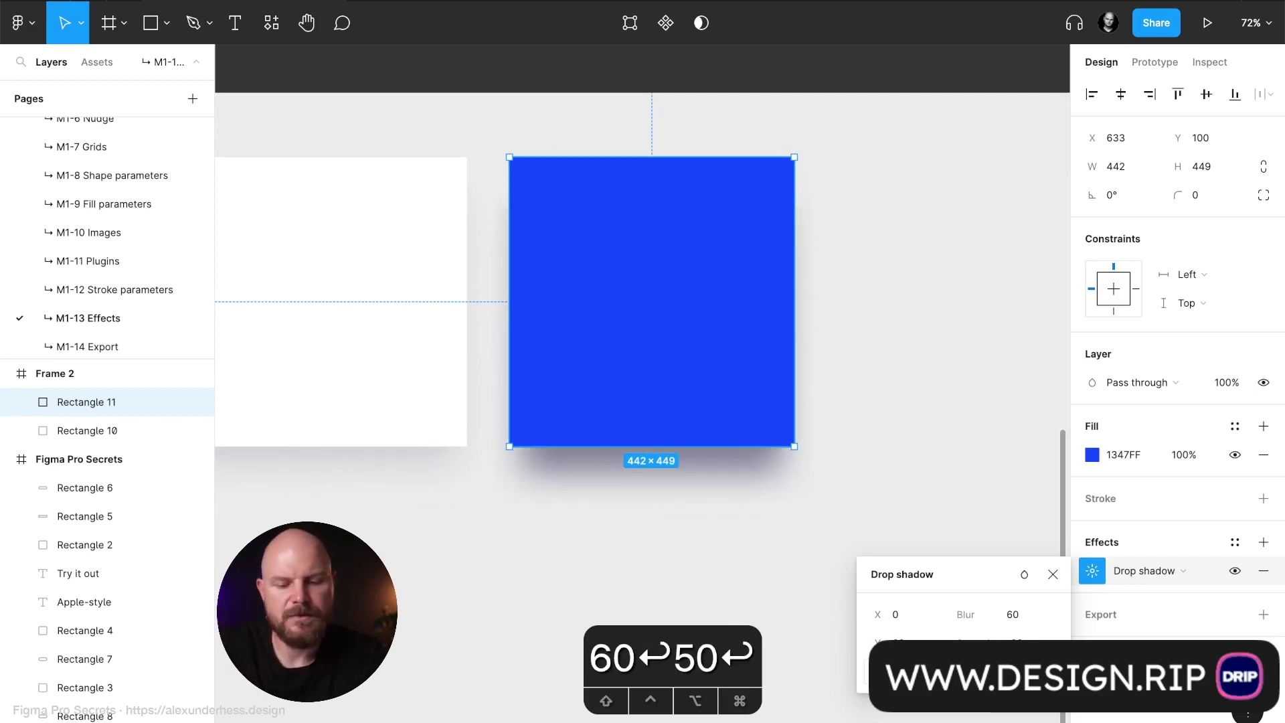
Step: Change the blue rectangle's shadow colour to a saturated blue, about HSL 234, 93, 43
{"action": "left_click", "coordinate": [878, 671]}
{"action": "left_click", "coordinate": [827, 419]}
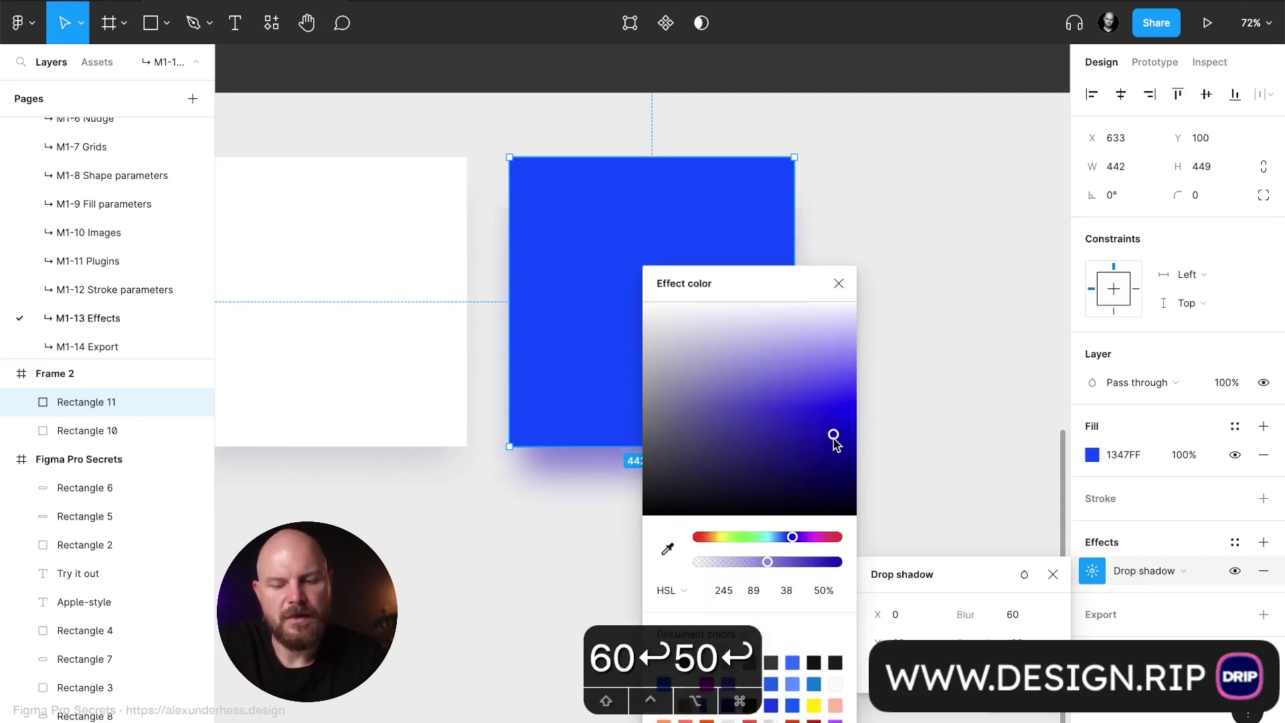
{"action": "left_click_drag", "start_coordinate": [835, 441], "coordinate": [835, 432]}
{"action": "left_click_drag", "start_coordinate": [791, 537], "coordinate": [790, 542]}
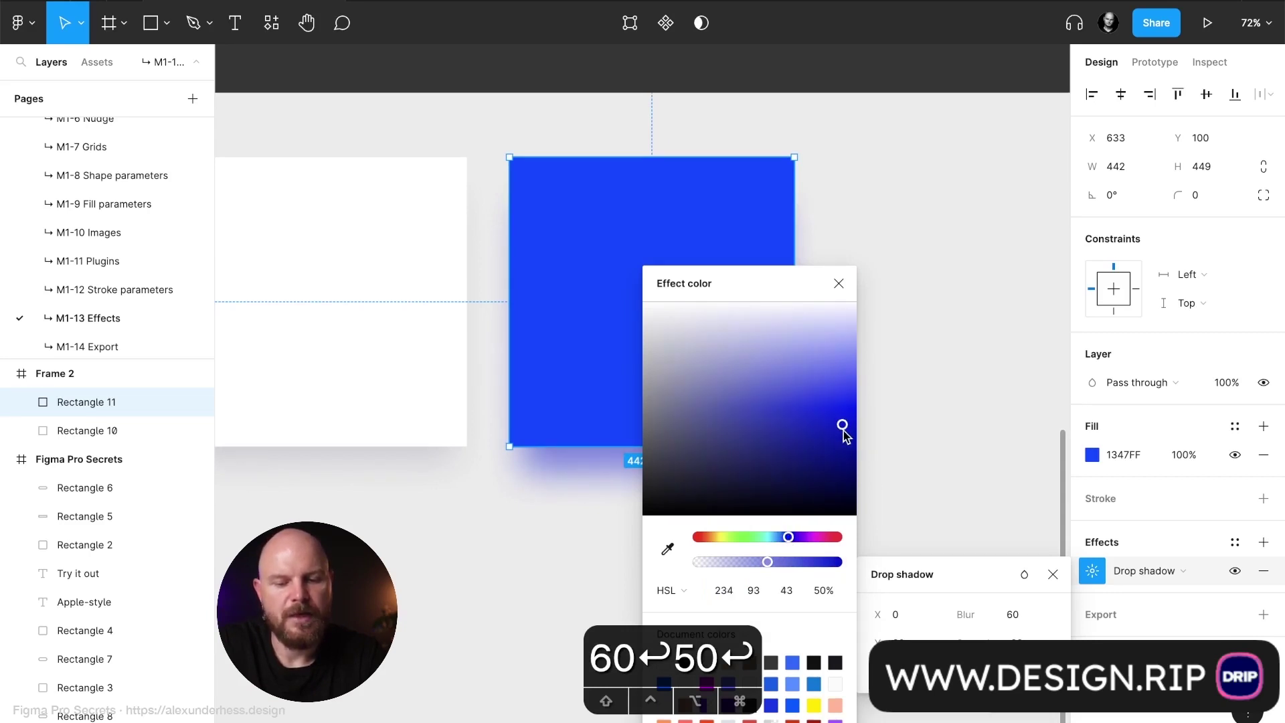
{"action": "left_click", "coordinate": [847, 294]}
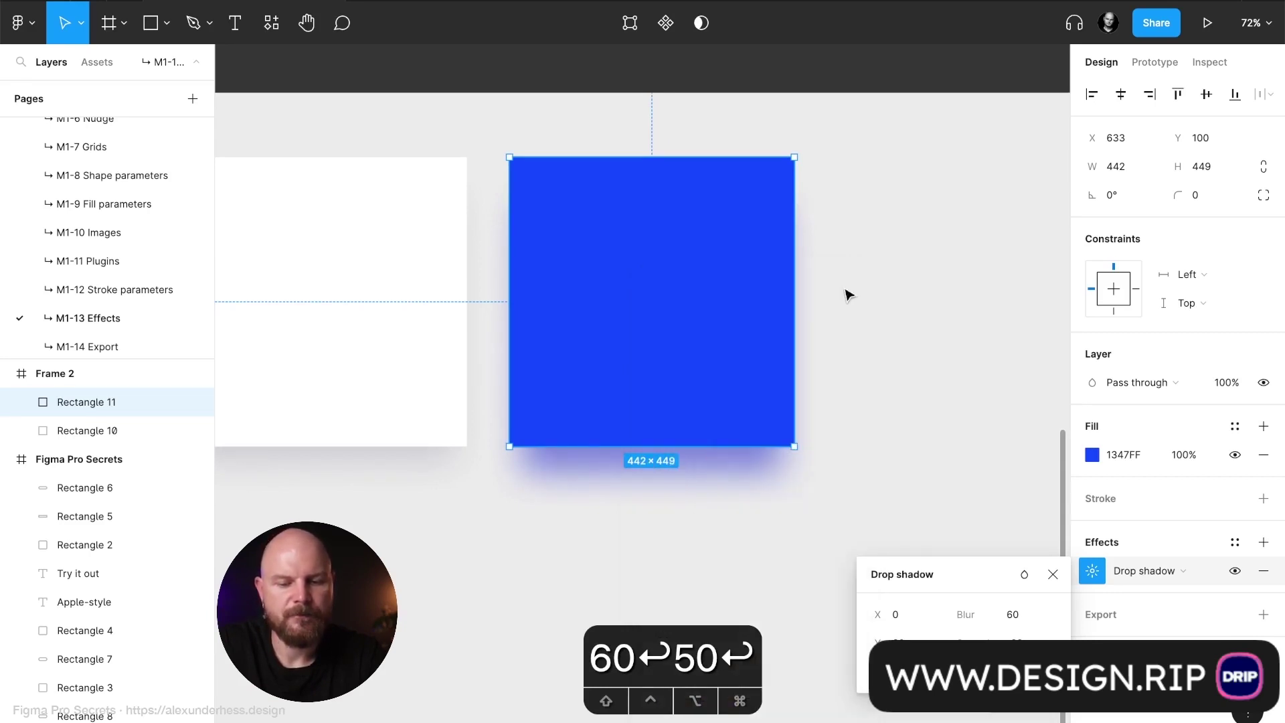
Step: Set the blue rectangle's shadow blur to 100 and its spread to -40
{"action": "left_click", "coordinate": [1028, 616]}
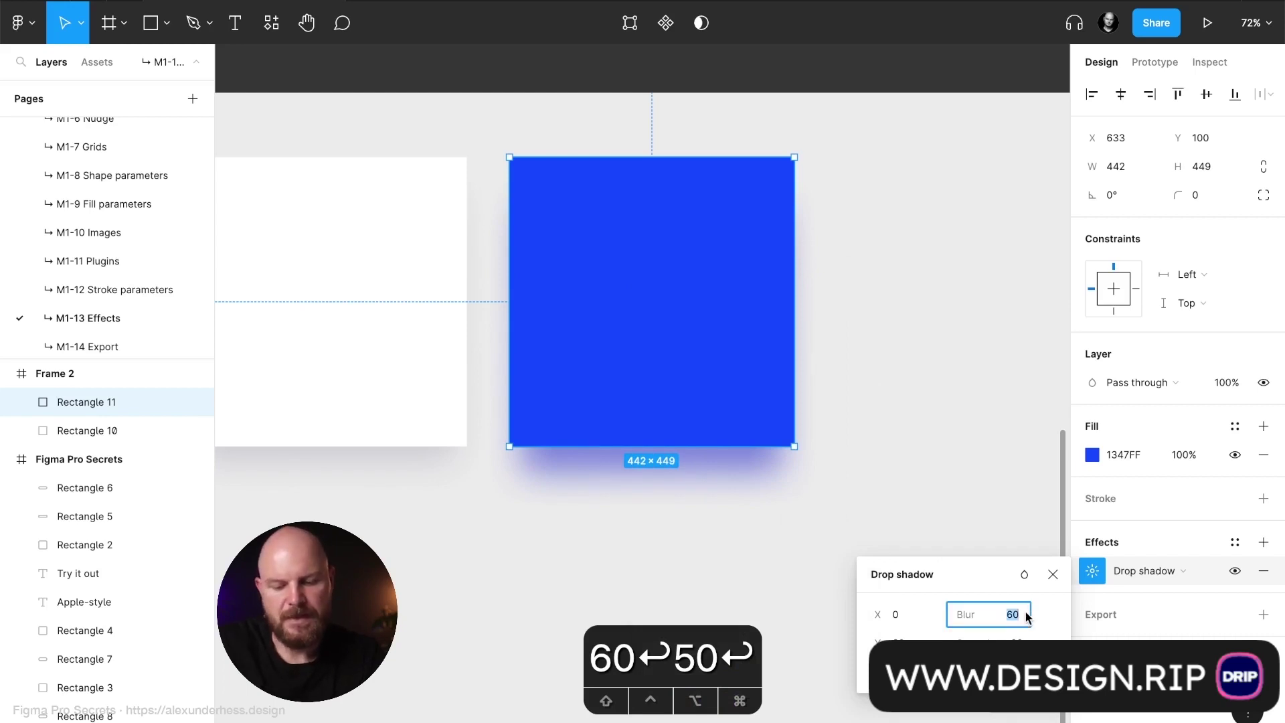
{"action": "type", "text": "10"}
{"action": "key", "text": "BackSpace"}
{"action": "key", "text": "BackSpace"}
{"action": "key", "text": "BackSpace"}
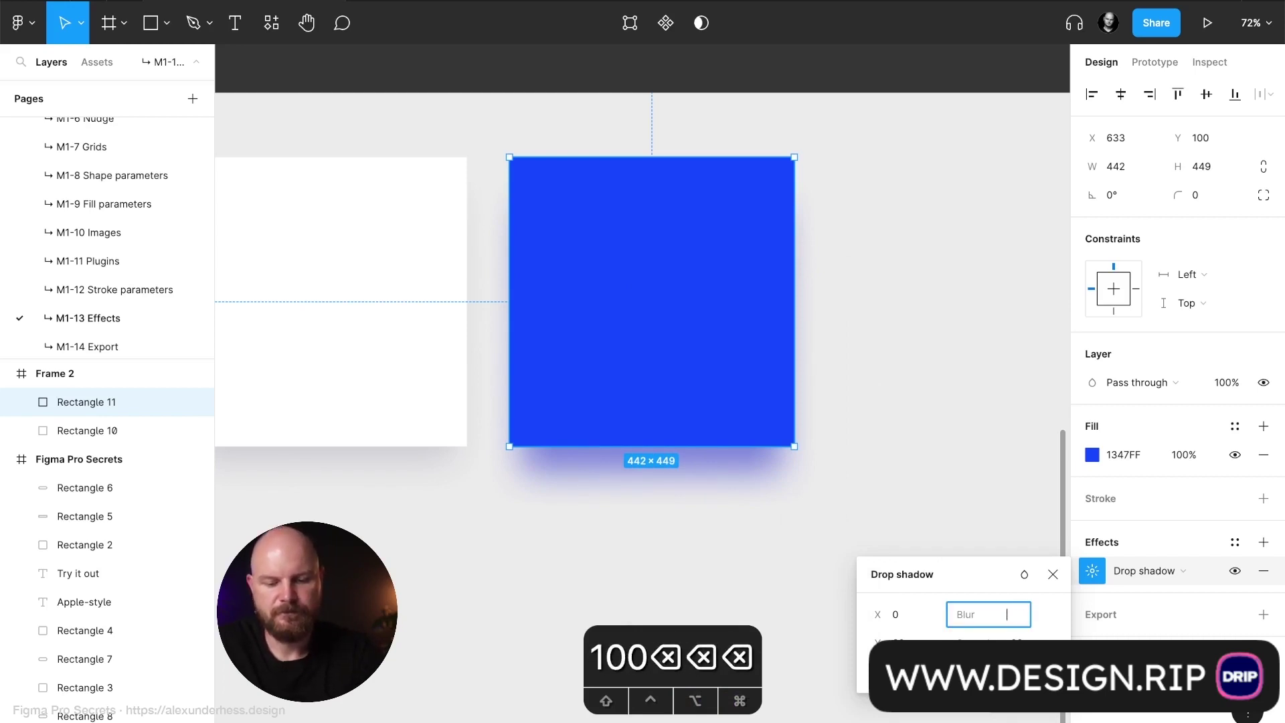
{"action": "type", "text": "100"}
{"action": "key", "text": "Tab"}
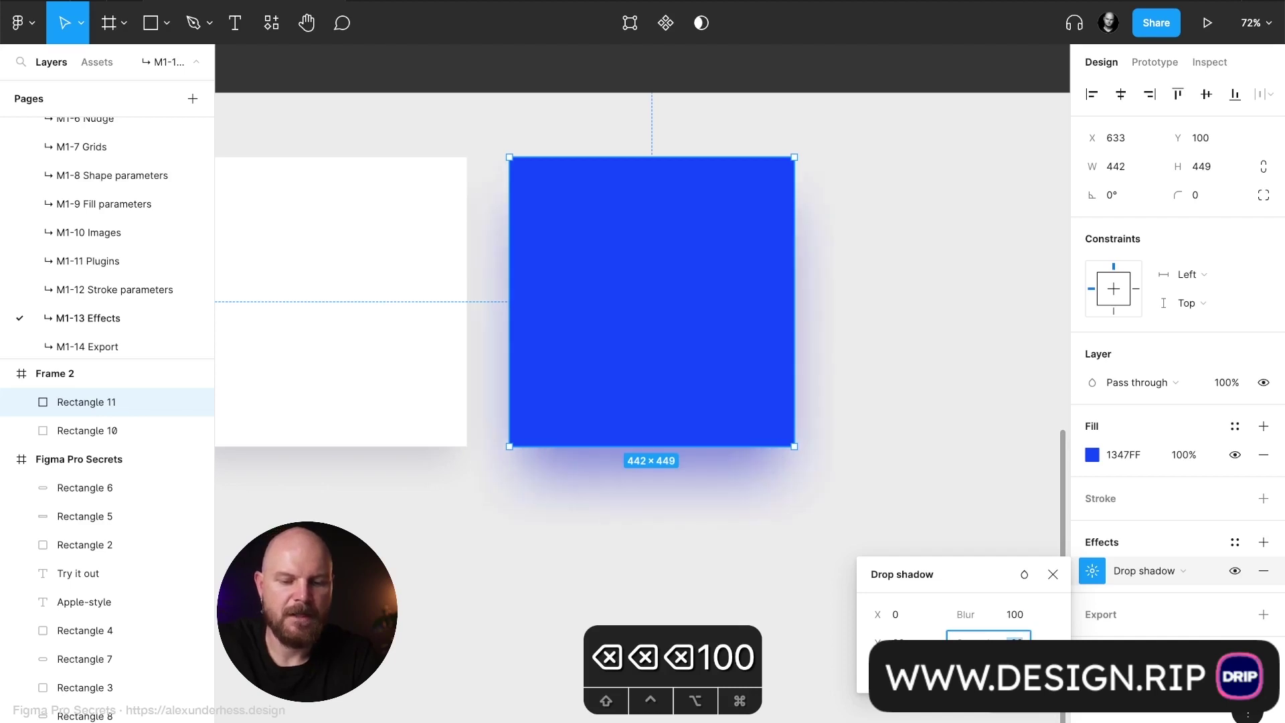
{"action": "type", "text": "-40"}
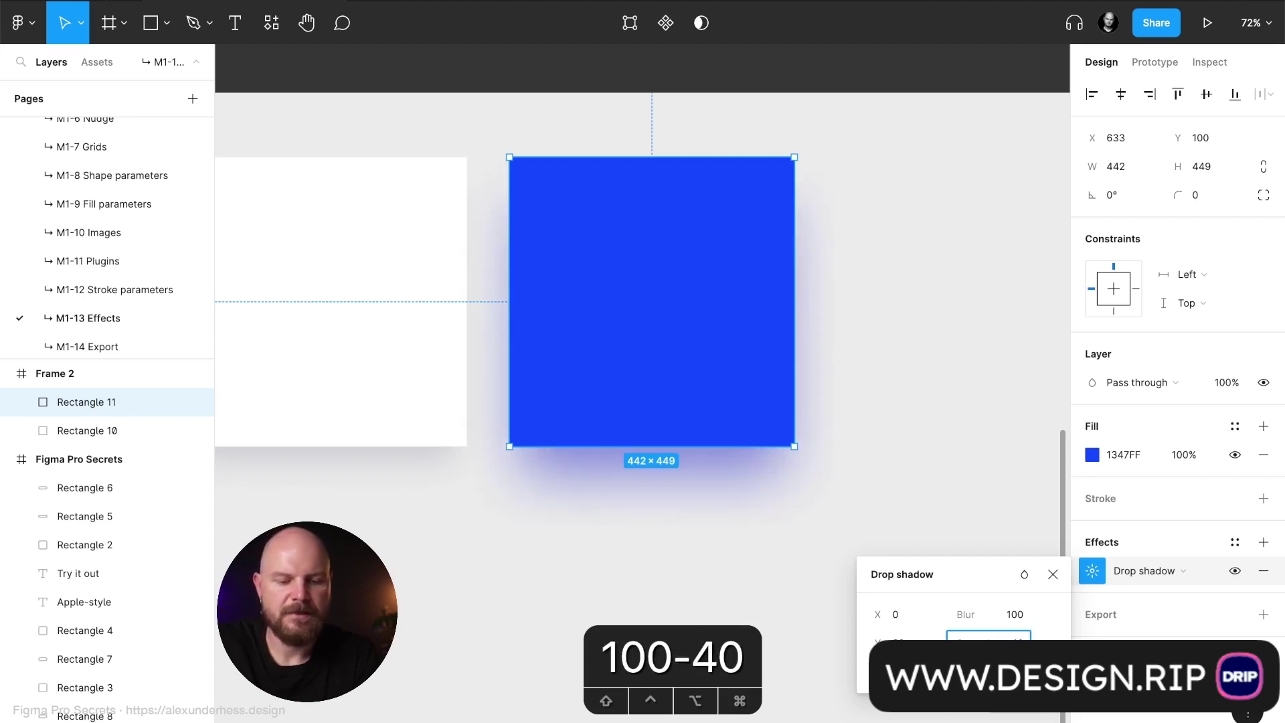
{"action": "key", "text": "Return"}
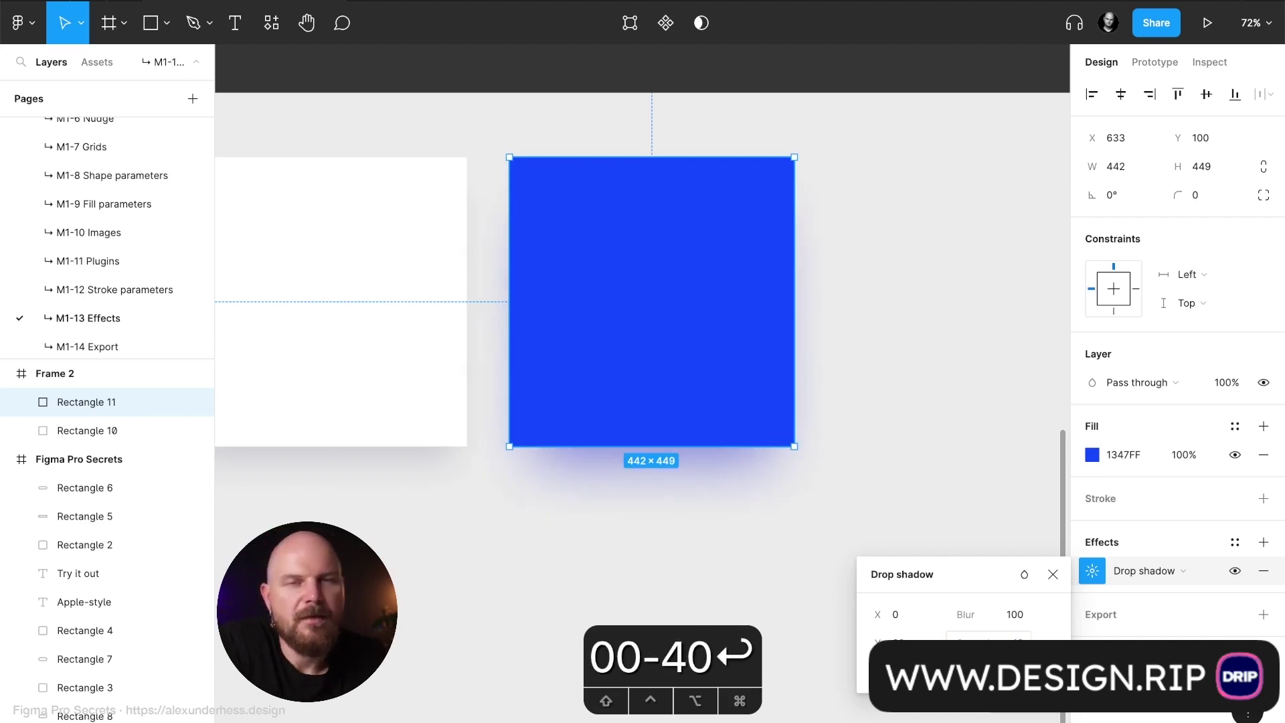
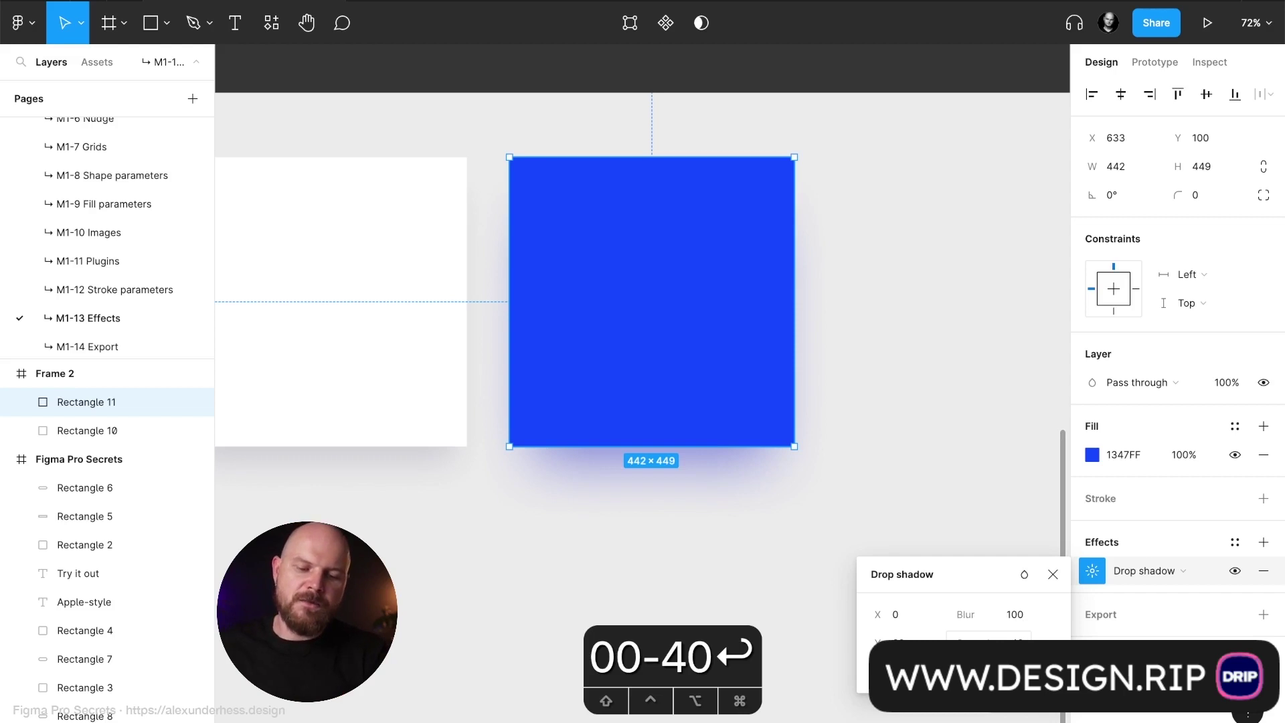
Step: Raise the blue rectangle's drop shadow opacity to 80%
{"action": "left_click", "coordinate": [1014, 643]}
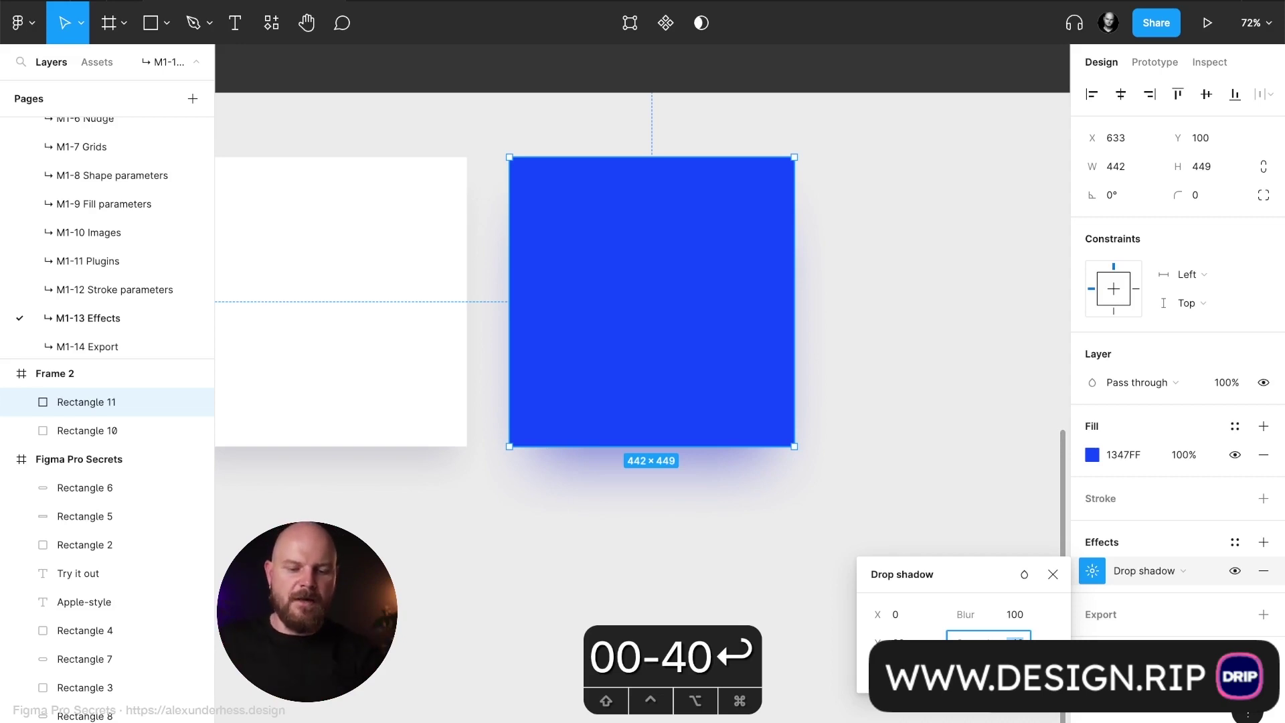
{"action": "left_click", "coordinate": [966, 671]}
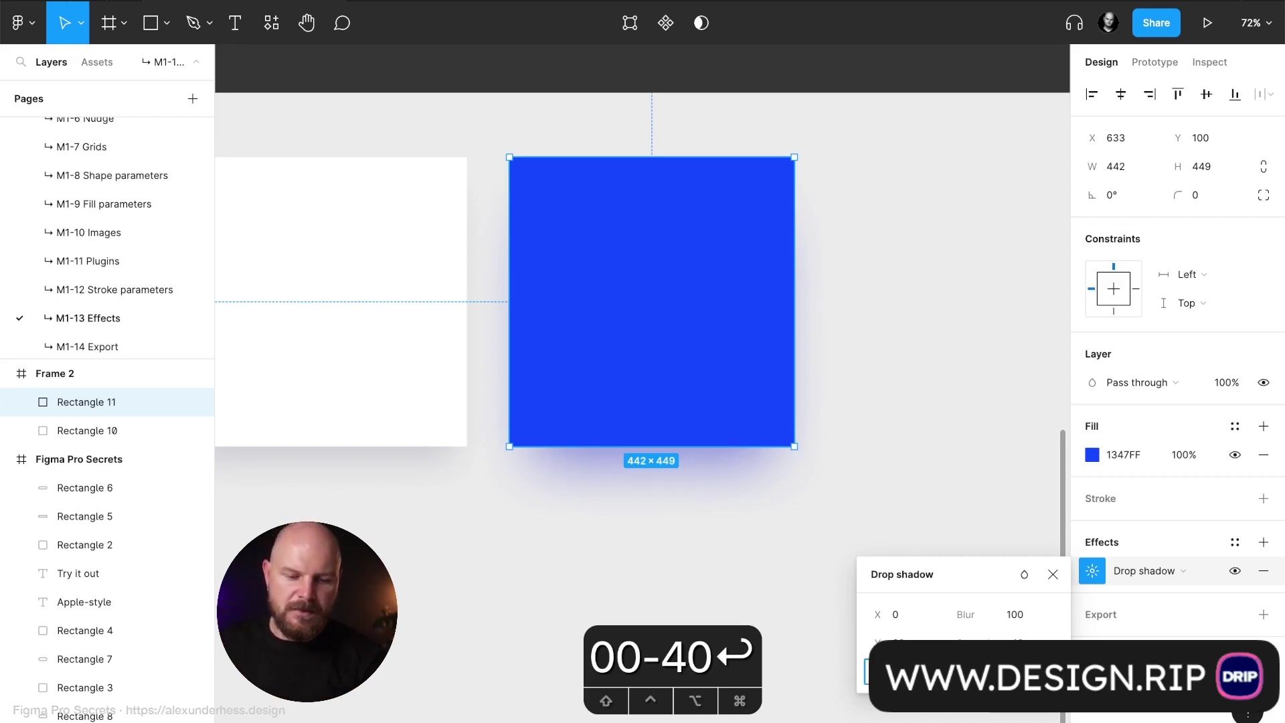
{"action": "type", "text": "80"}
{"action": "key", "text": "Return"}
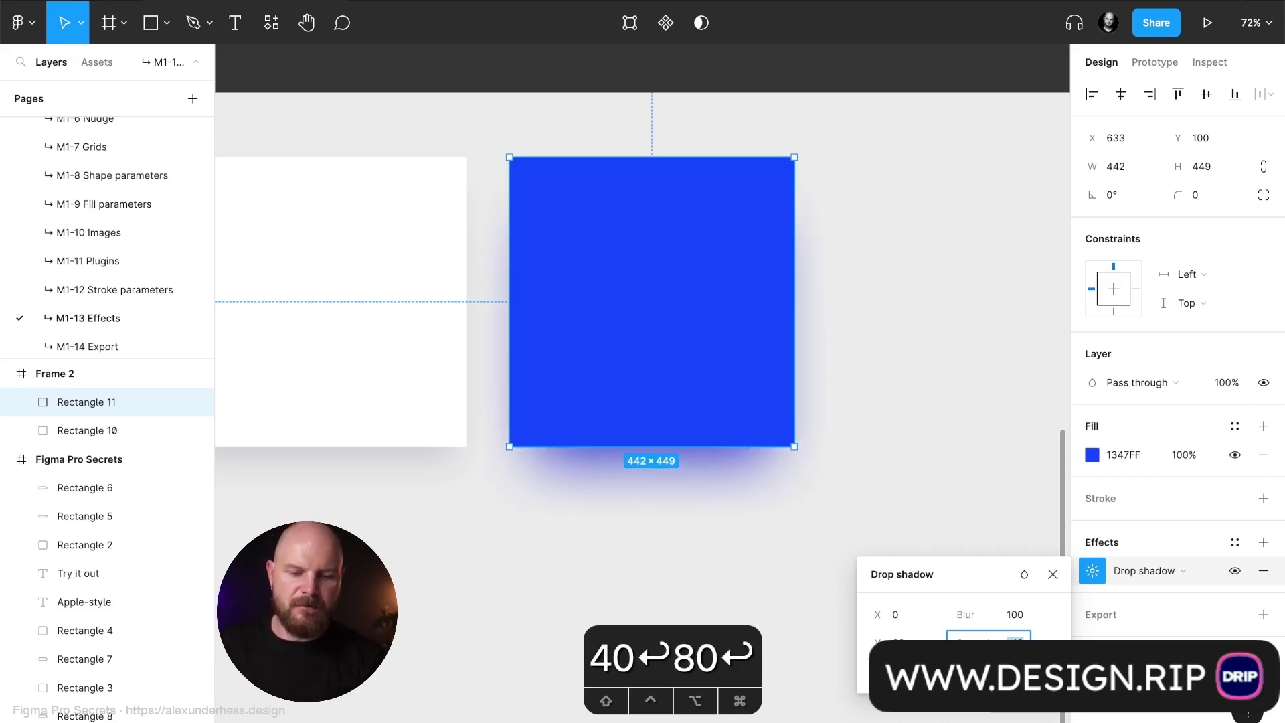
Step: Set the blue rectangle's shadow spread to 0 and deselect it to compare both rectangles in Frame 2
{"action": "type", "text": "0"}
{"action": "key", "text": "Return"}
{"action": "left_click", "coordinate": [906, 361]}
{"action": "scroll", "coordinate": [907, 325], "scroll_direction": "down", "scroll_amount": 5}
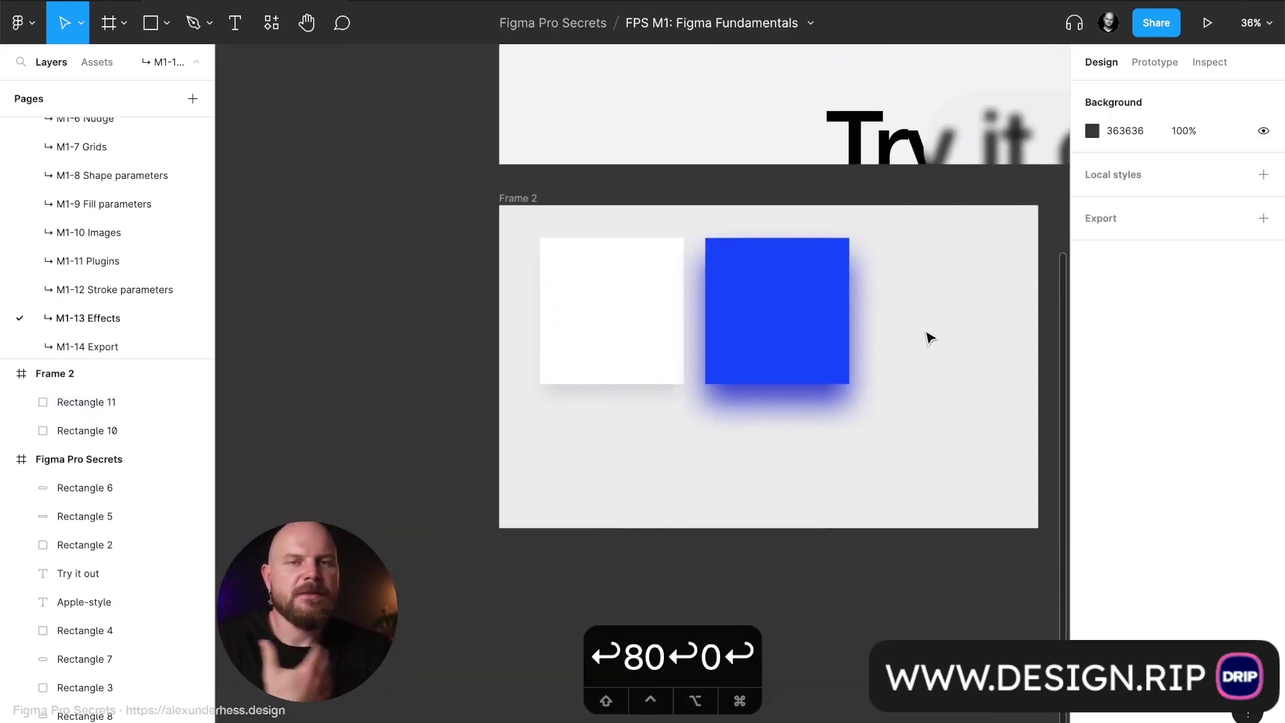
Step: Set the blue rectangle's shadow spread back to -40 and deselect the rectangle
{"action": "left_click", "coordinate": [834, 335]}
{"action": "left_click", "coordinate": [1092, 571]}
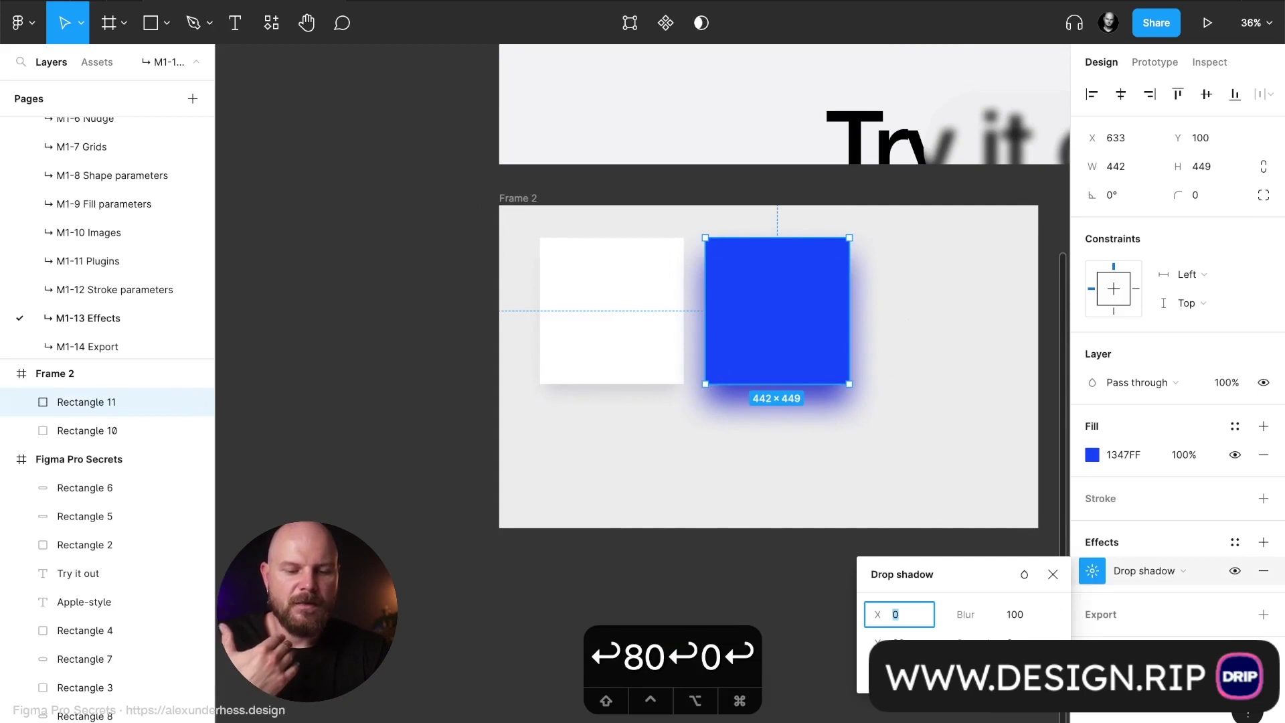
{"action": "left_click", "coordinate": [989, 642]}
{"action": "type", "text": "-40"}
{"action": "key", "text": "Return"}
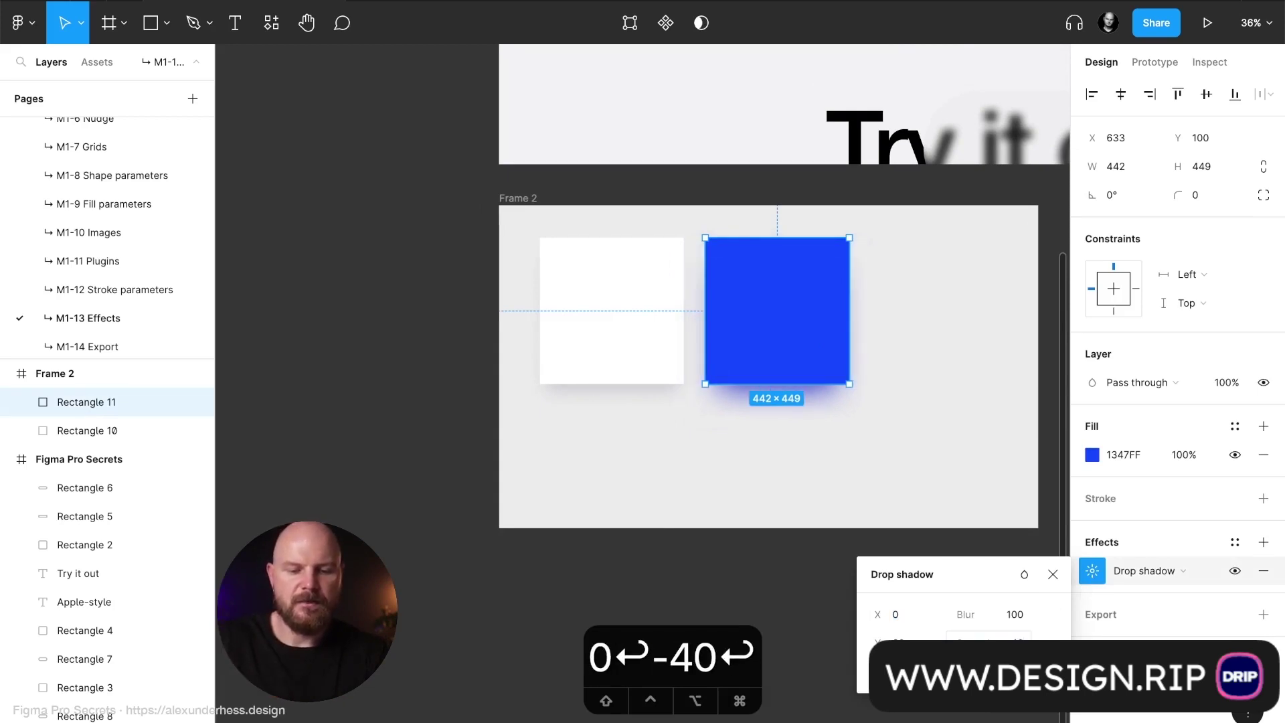
{"action": "left_click", "coordinate": [835, 444]}
{"action": "scroll", "coordinate": [834, 444], "scroll_direction": "up", "scroll_amount": 5}
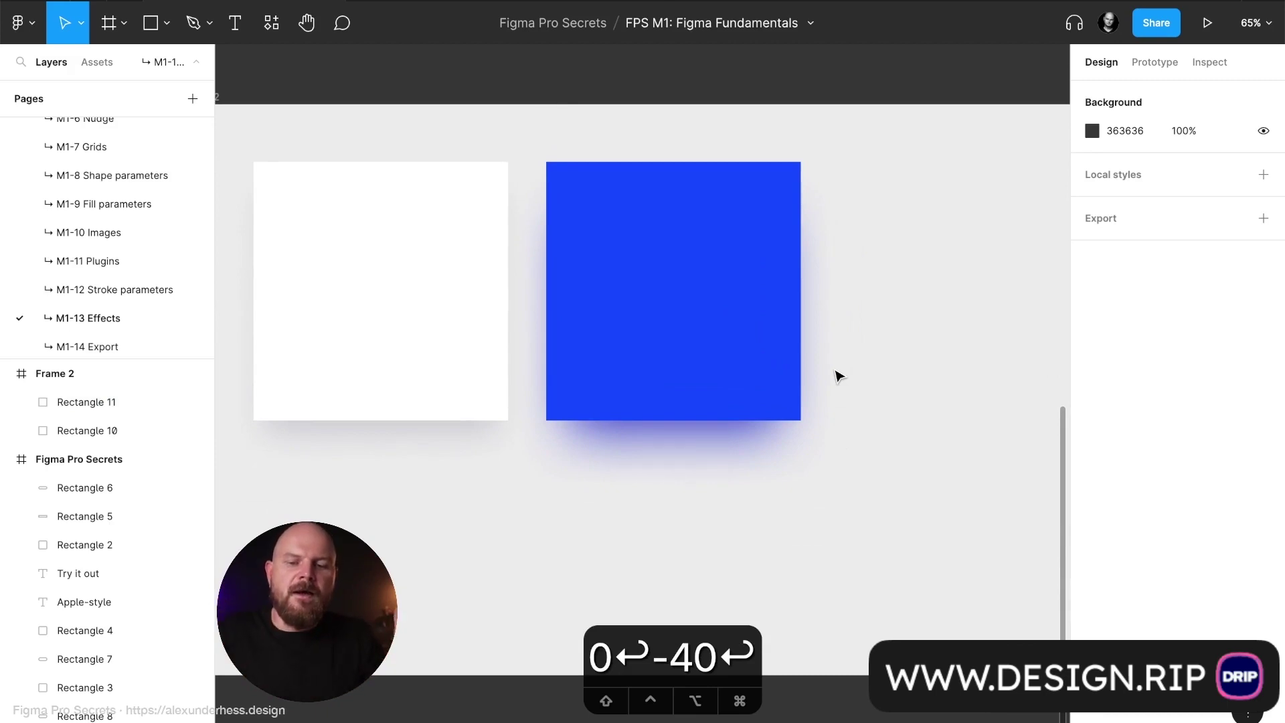
Step: Check the blue rectangle's drop shadow settings, then close them and view both rectangles in Frame 2
{"action": "left_click", "coordinate": [725, 324]}
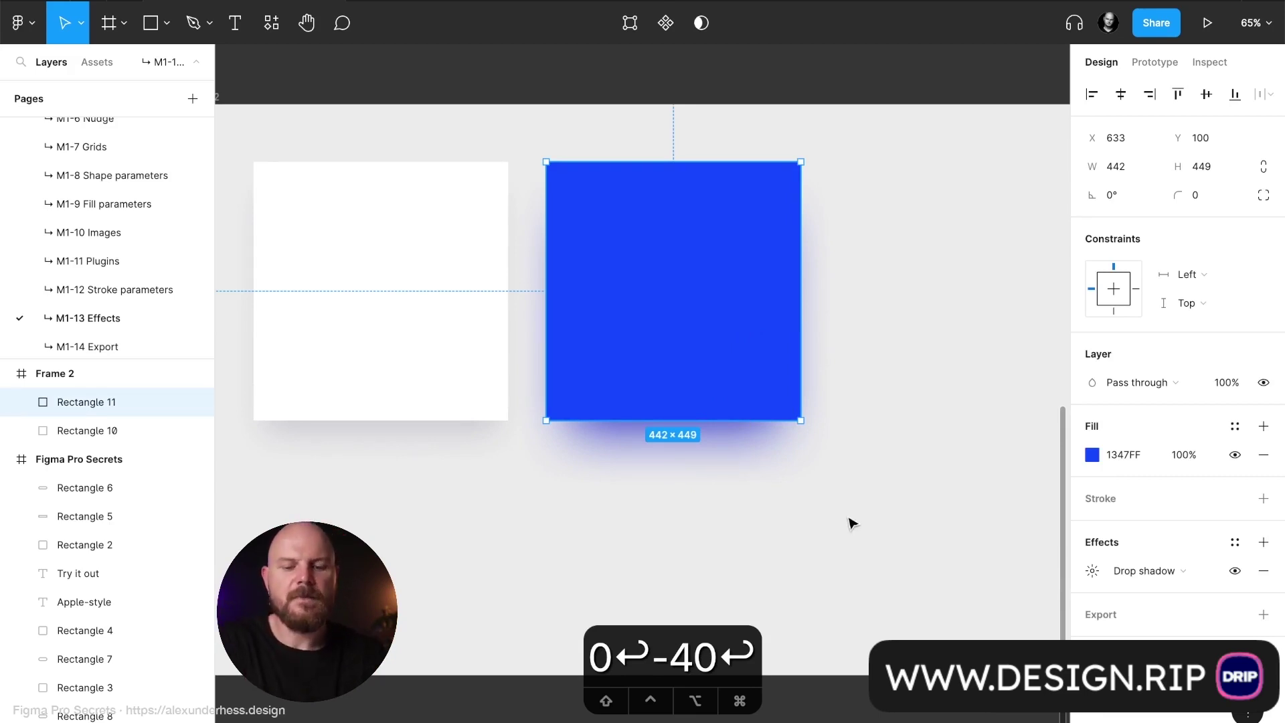
{"action": "left_click", "coordinate": [1091, 570]}
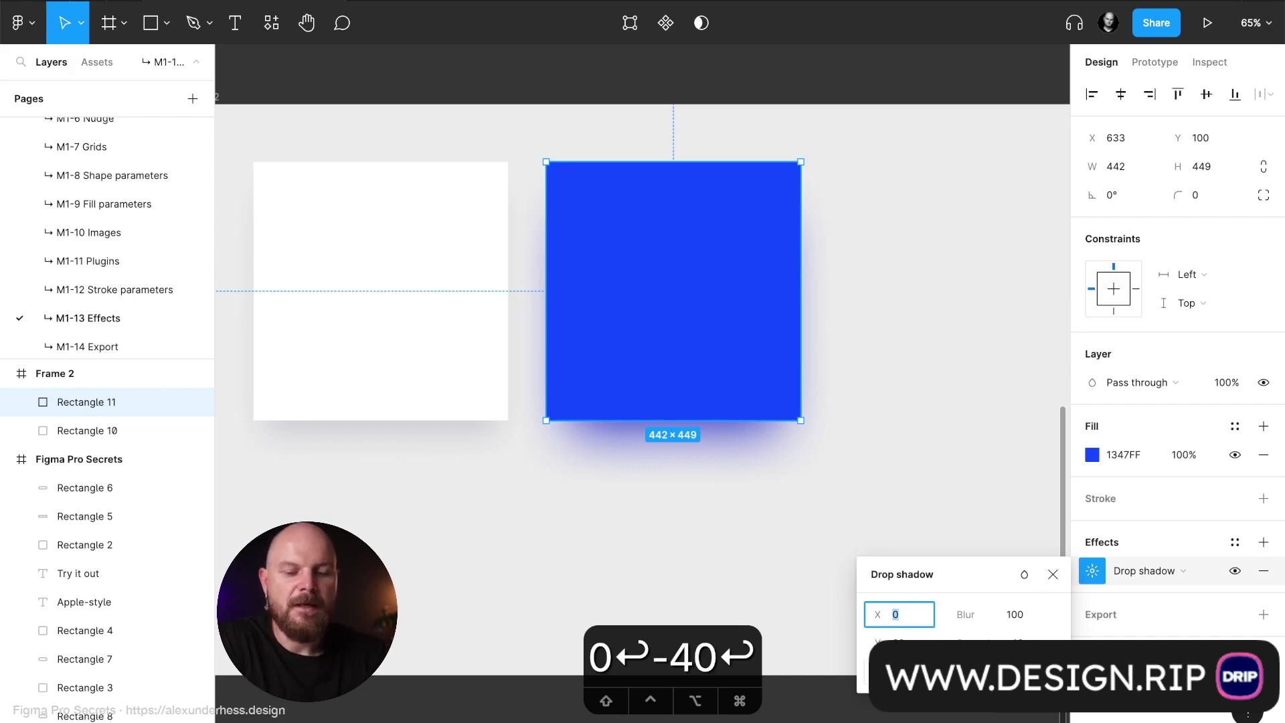
{"action": "left_click", "coordinate": [1052, 574]}
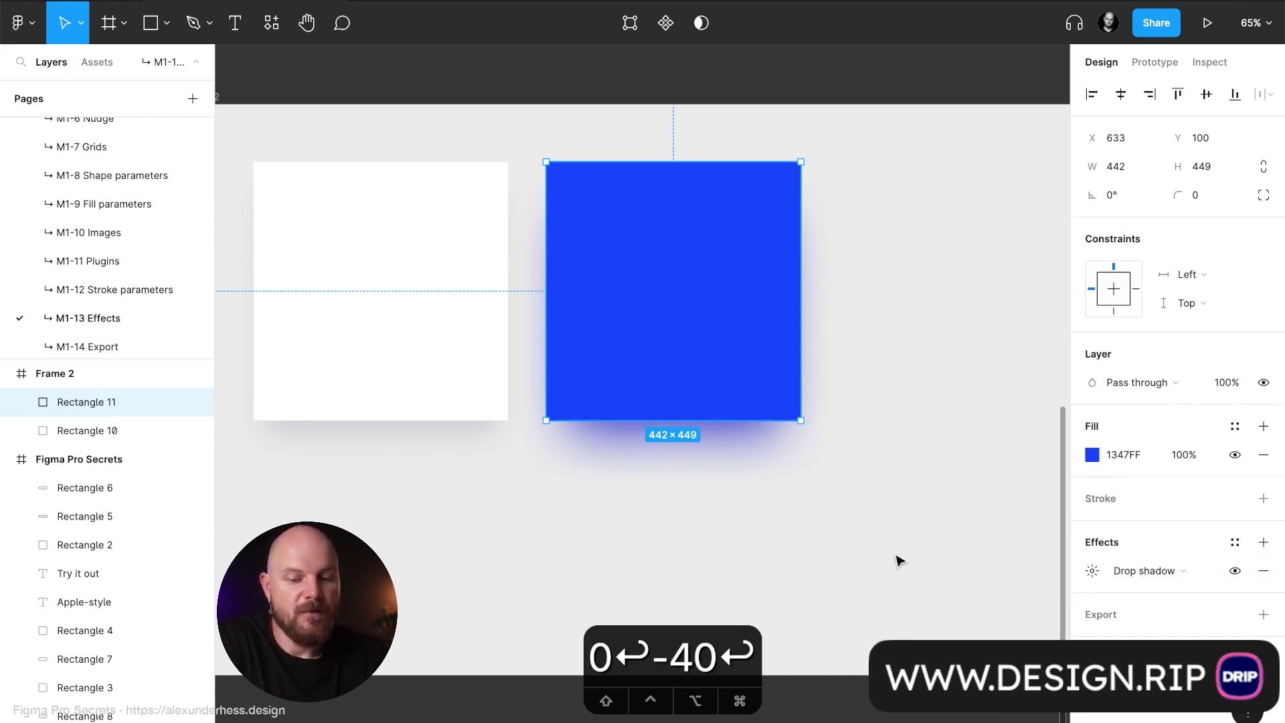
{"action": "left_click", "coordinate": [897, 559]}
{"action": "scroll", "coordinate": [897, 559], "scroll_direction": "down", "scroll_amount": 3}
{"action": "scroll", "coordinate": [903, 532], "scroll_direction": "right", "scroll_amount": 4}
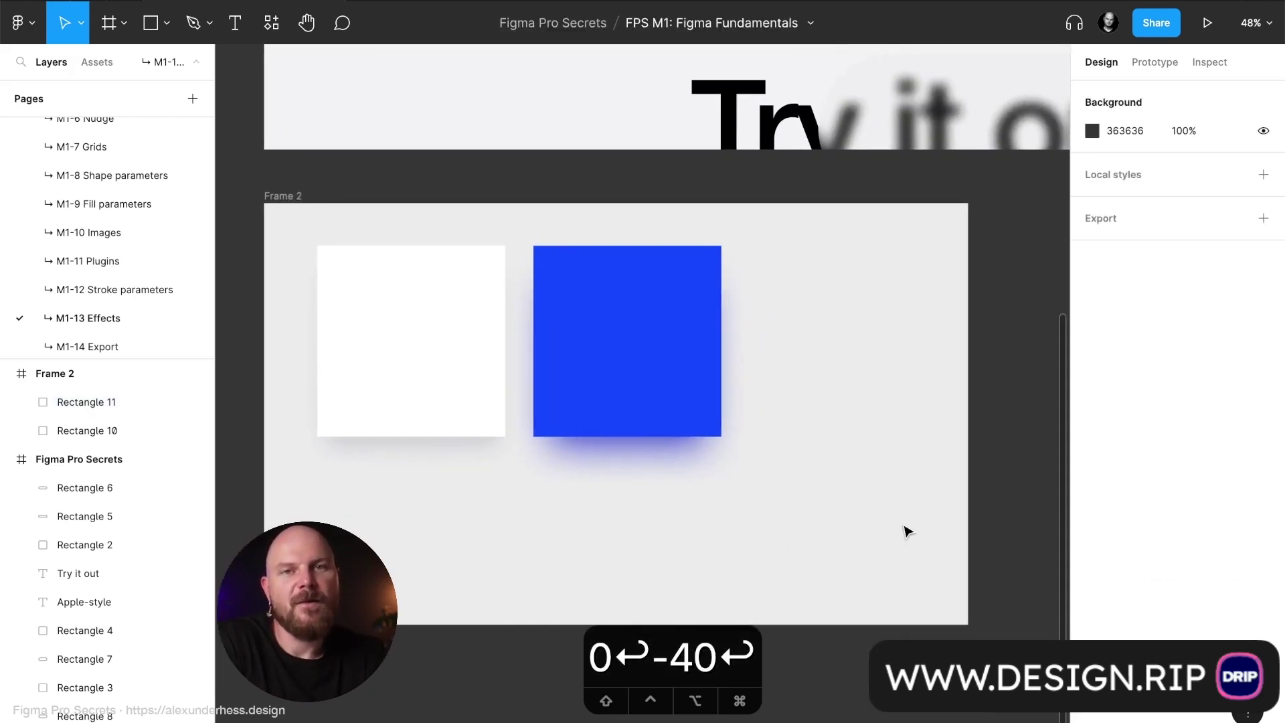
Step: Duplicate the blue rectangle to about X 1124, Y 100, and change the copy's effect to Inner shadow
{"action": "left_click", "coordinate": [677, 400]}
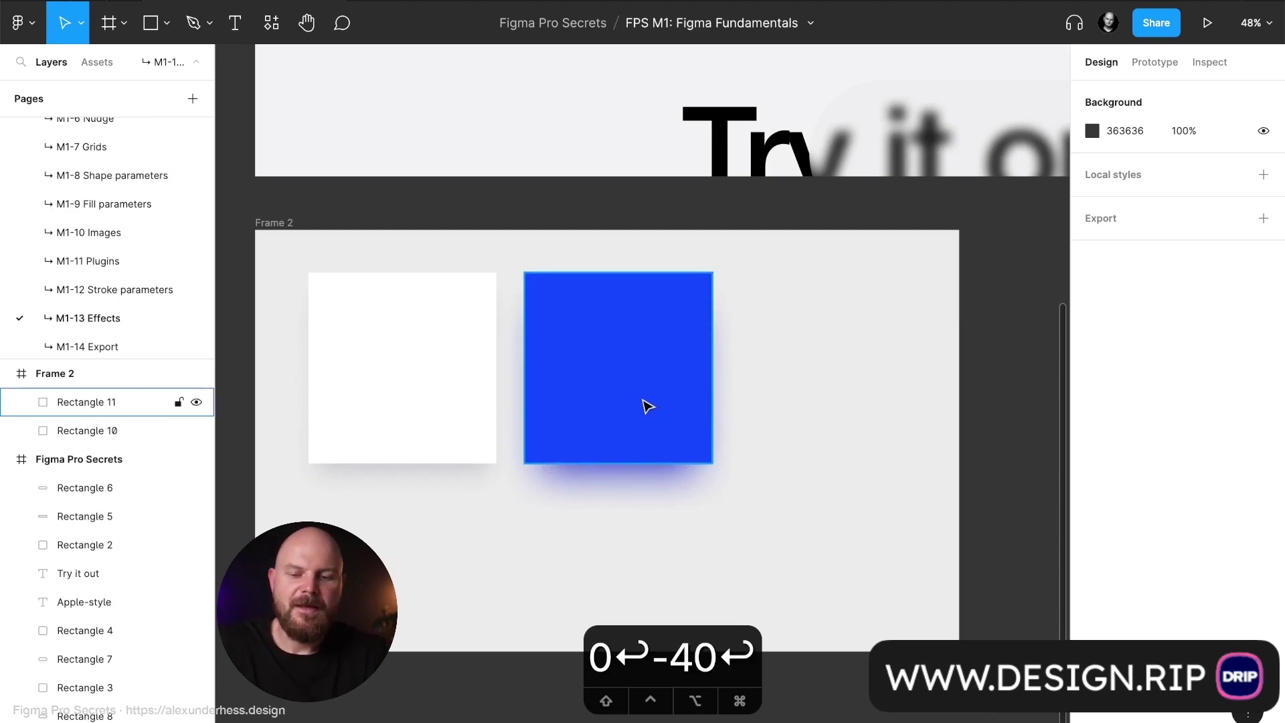
{"action": "left_click_drag", "start_coordinate": [611, 404], "coordinate": [824, 409]}
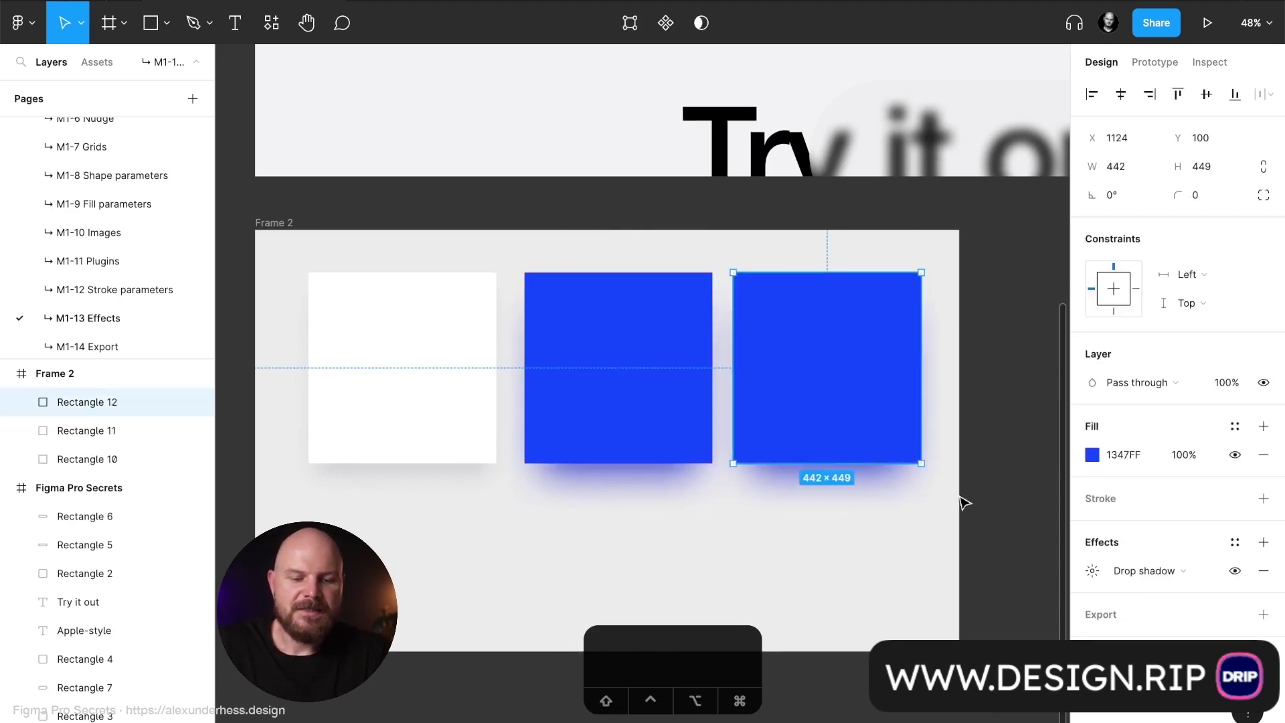
{"action": "left_click", "coordinate": [1139, 573]}
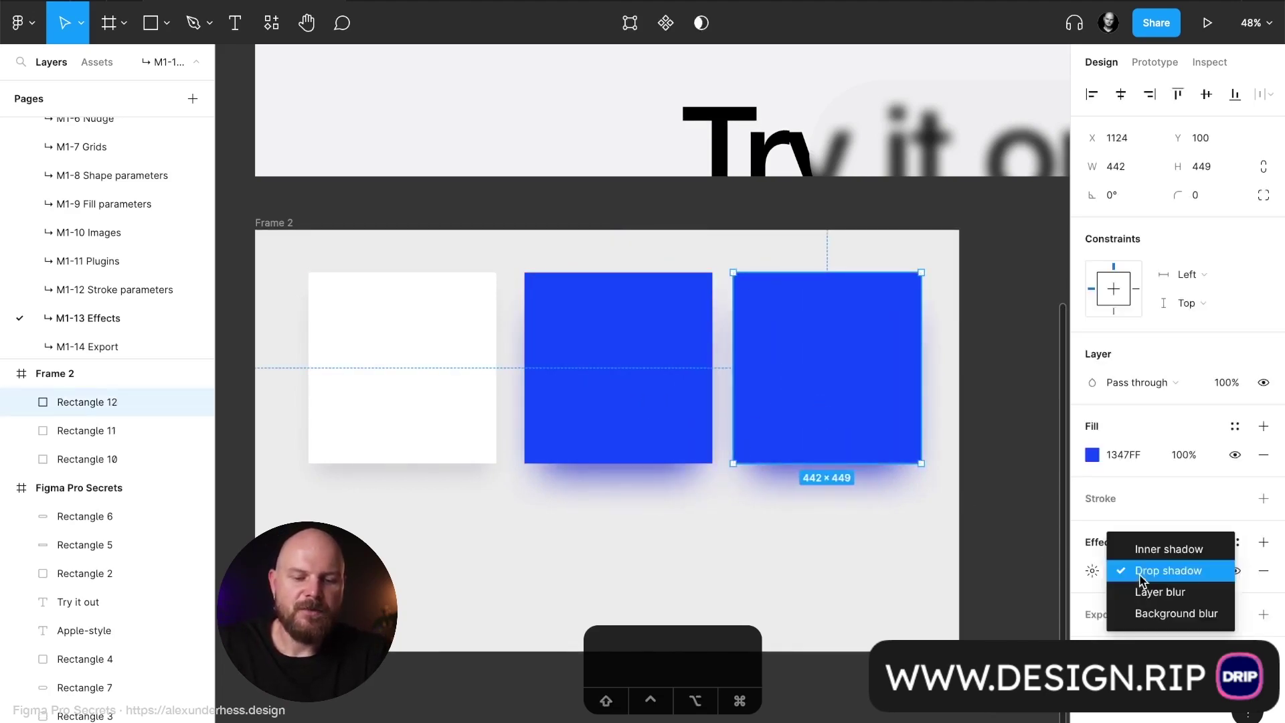
{"action": "left_click", "coordinate": [1165, 546]}
Step: Round the corners of the blue rectangle with the inner shadow to a radius of 40
{"action": "scroll", "coordinate": [943, 310], "scroll_direction": "up", "scroll_amount": 5}
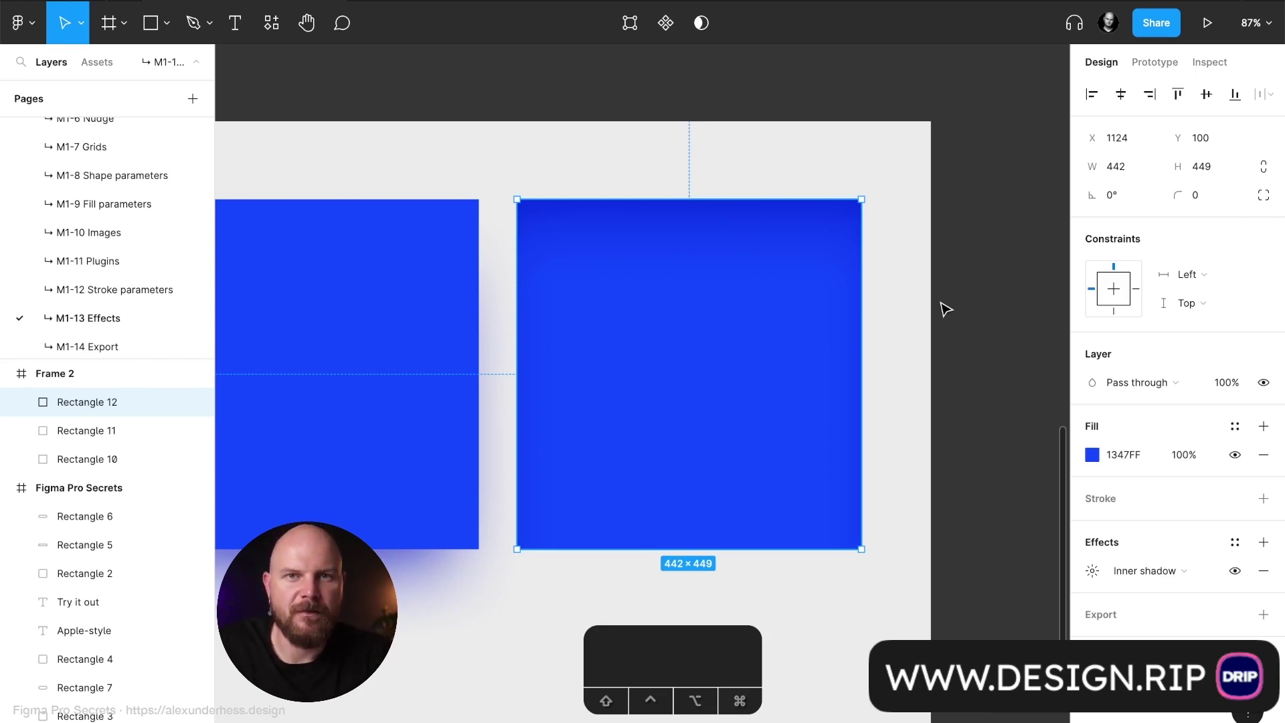
{"action": "left_click", "coordinate": [1207, 196]}
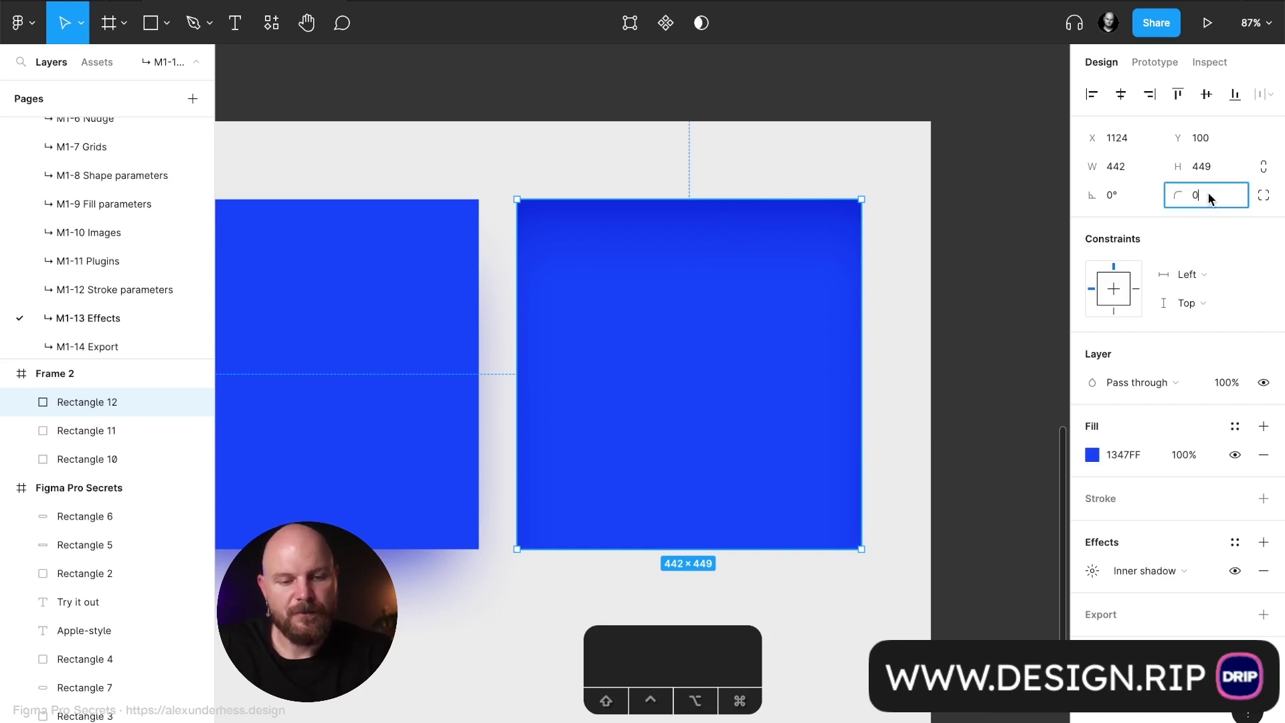
{"action": "type", "text": "40"}
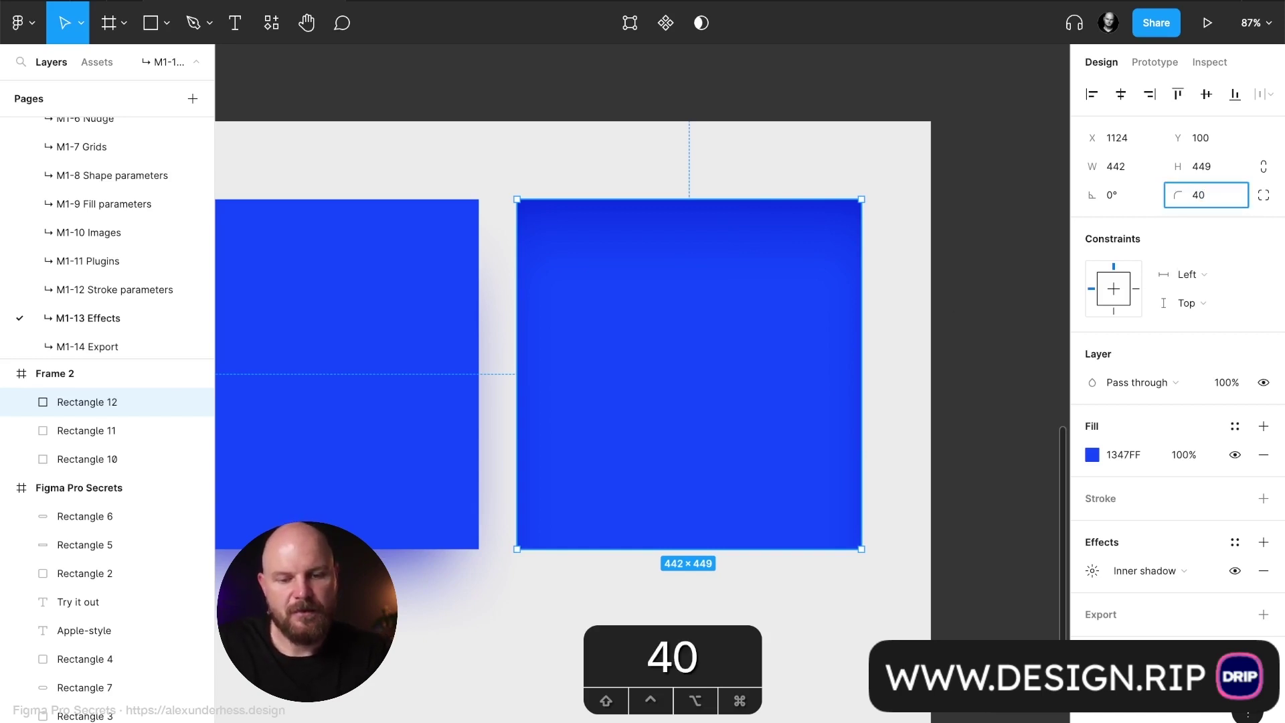
{"action": "key", "text": "Return"}
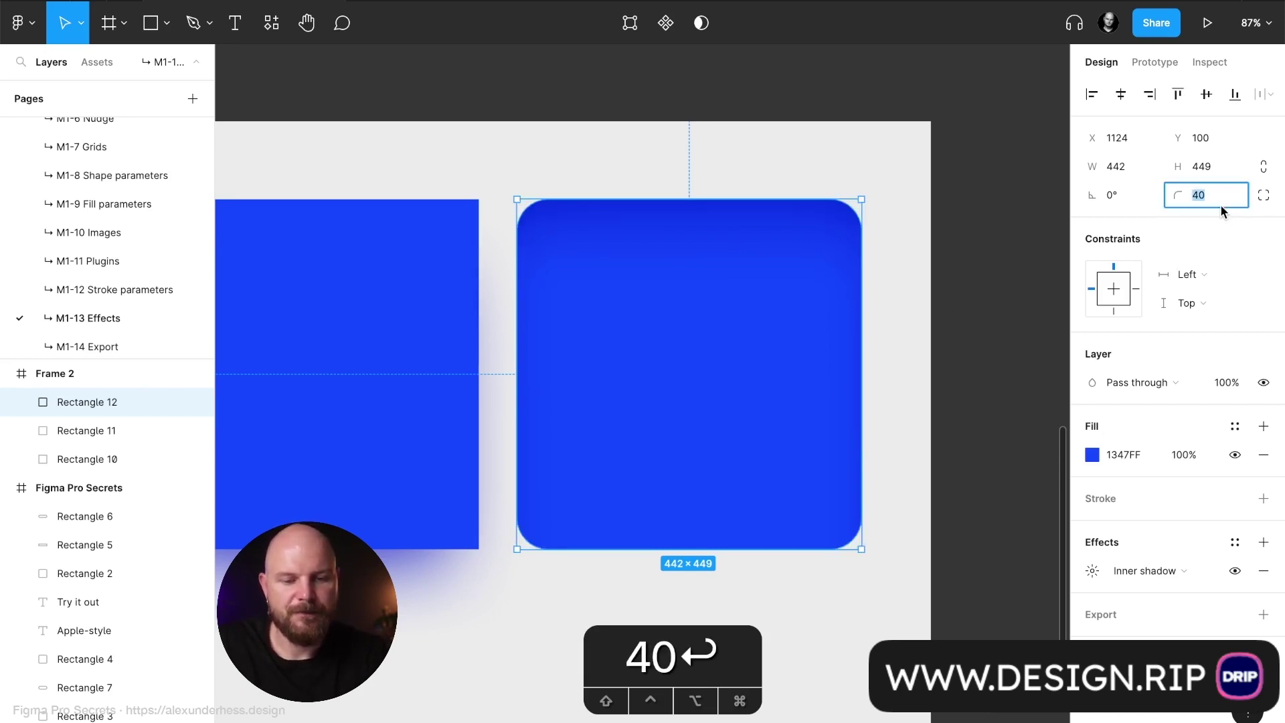
Step: Round the selected square's corners to a radius of 80 and apply 60% (iOS) corner smoothing
{"action": "type", "text": "80"}
{"action": "key", "text": "Return"}
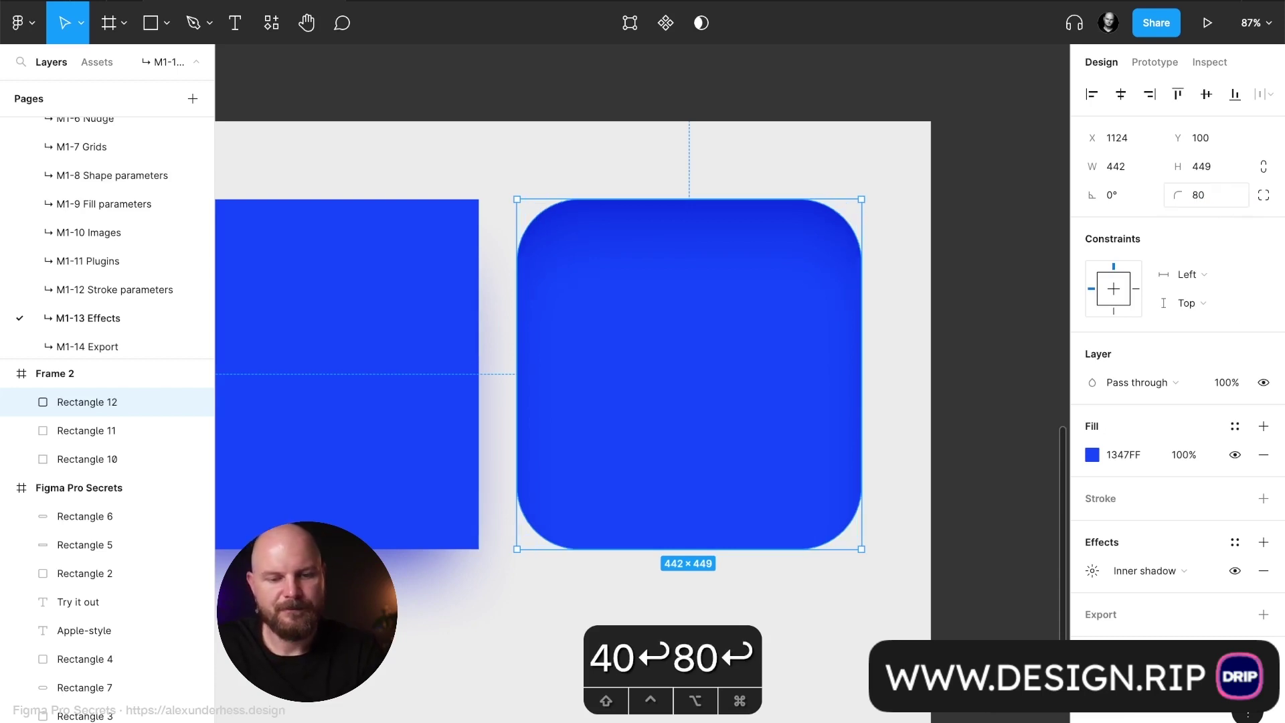
{"action": "left_click", "coordinate": [1263, 194]}
{"action": "left_click", "coordinate": [1264, 223]}
{"action": "left_click_drag", "start_coordinate": [945, 267], "coordinate": [950, 274]}
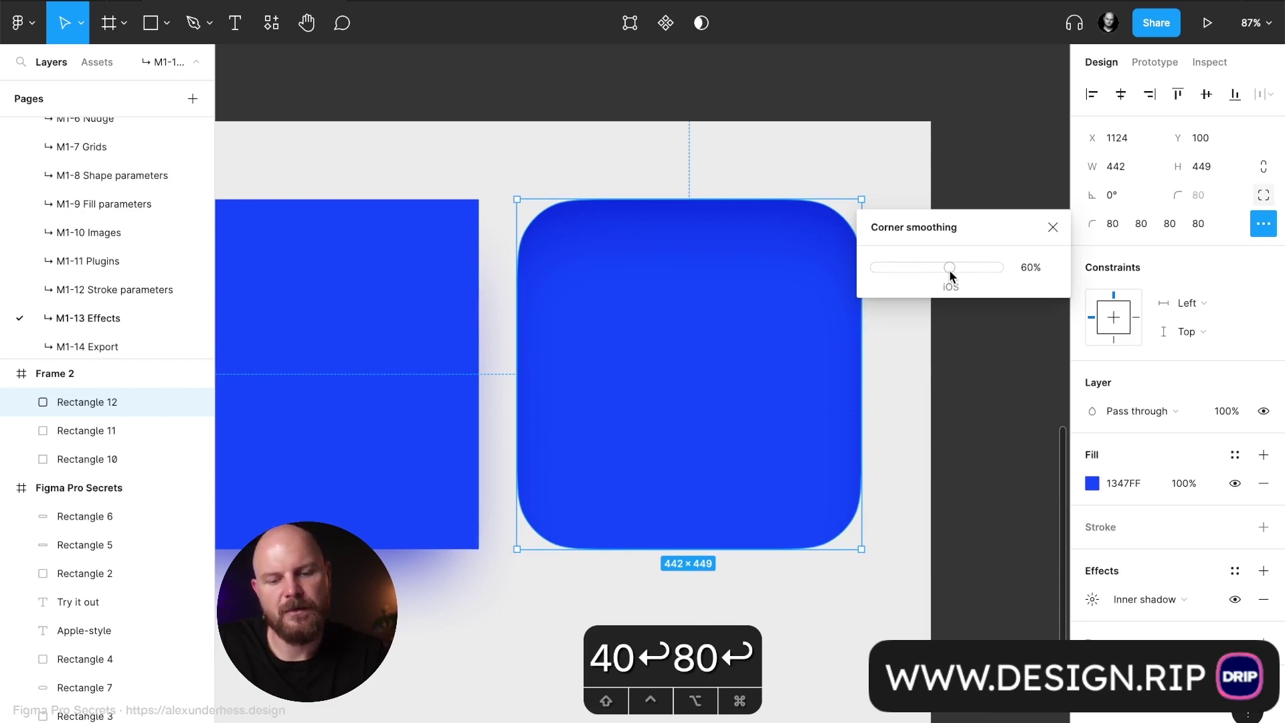
{"action": "left_click", "coordinate": [1052, 228]}
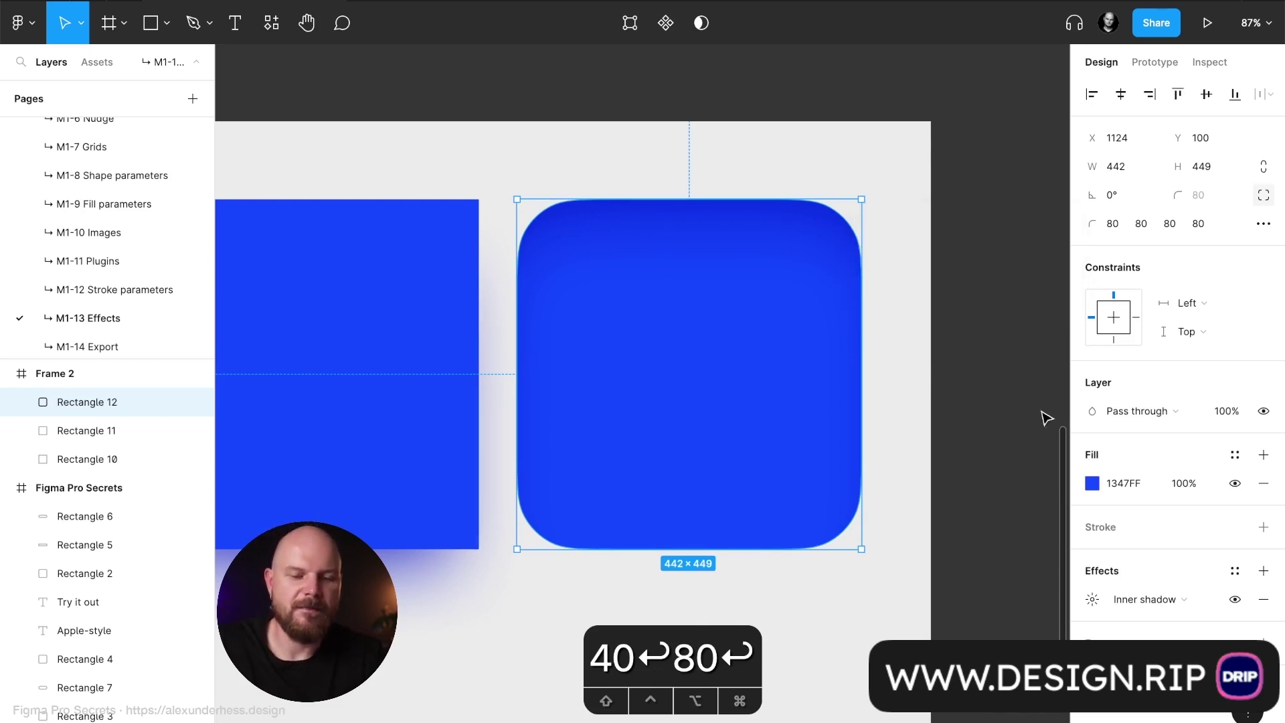
Step: Match the rounded square's fill to the frame background by sampling its EBEBEB color
{"action": "scroll", "coordinate": [774, 383], "scroll_direction": "down", "scroll_amount": 1}
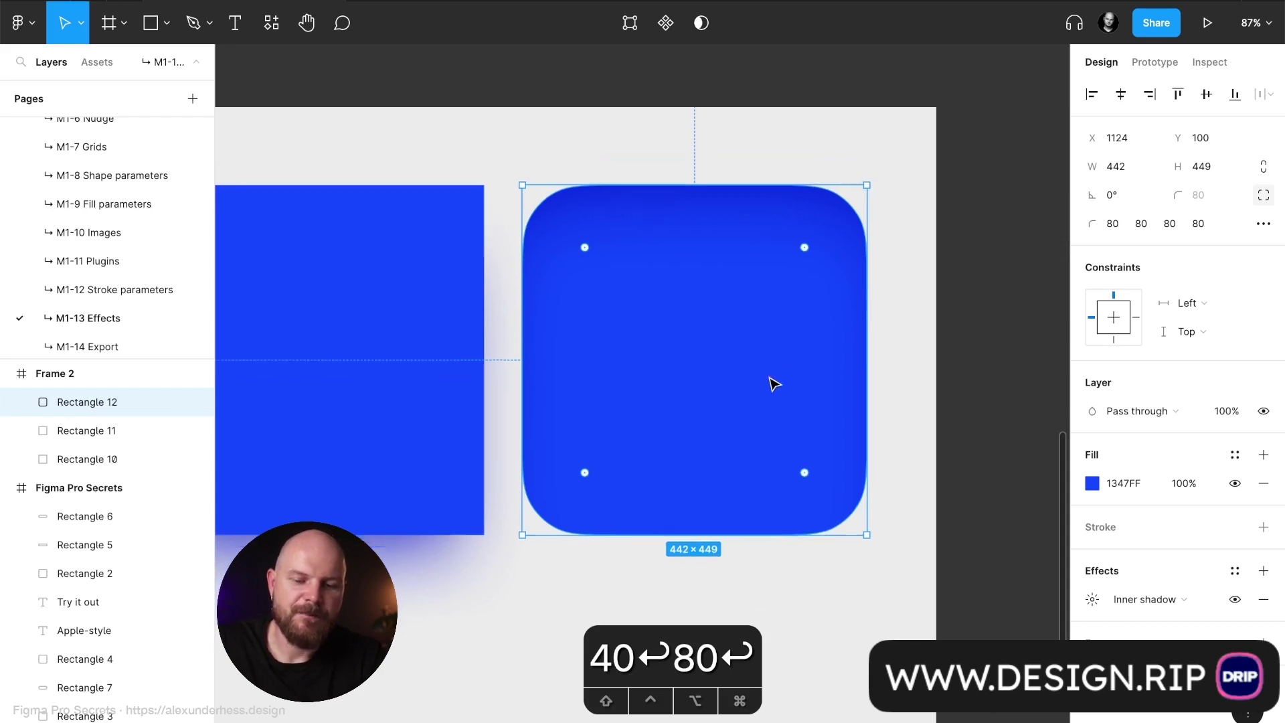
{"action": "scroll", "coordinate": [774, 384], "scroll_direction": "down", "scroll_amount": 2}
{"action": "scroll", "coordinate": [775, 383], "scroll_direction": "left", "scroll_amount": 1}
{"action": "scroll", "coordinate": [774, 383], "scroll_direction": "left", "scroll_amount": 1}
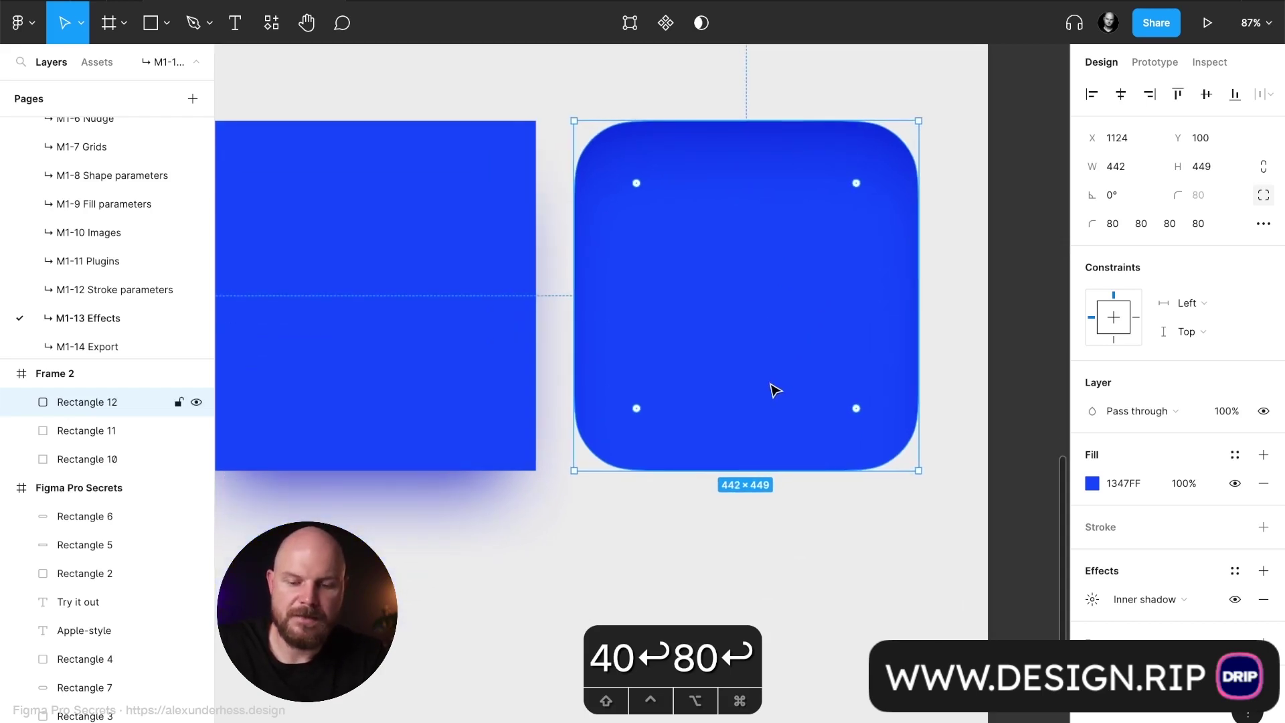
{"action": "key", "text": "ctrl"}
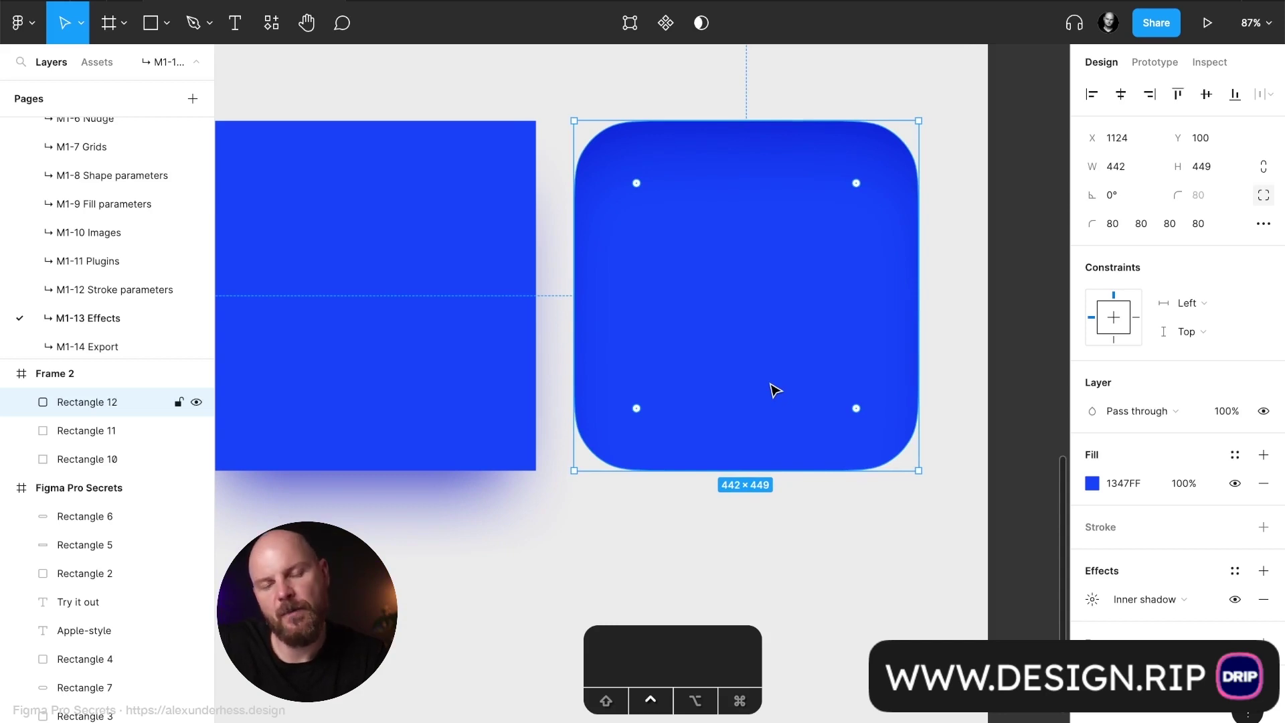
{"action": "key", "text": "ctrl+c"}
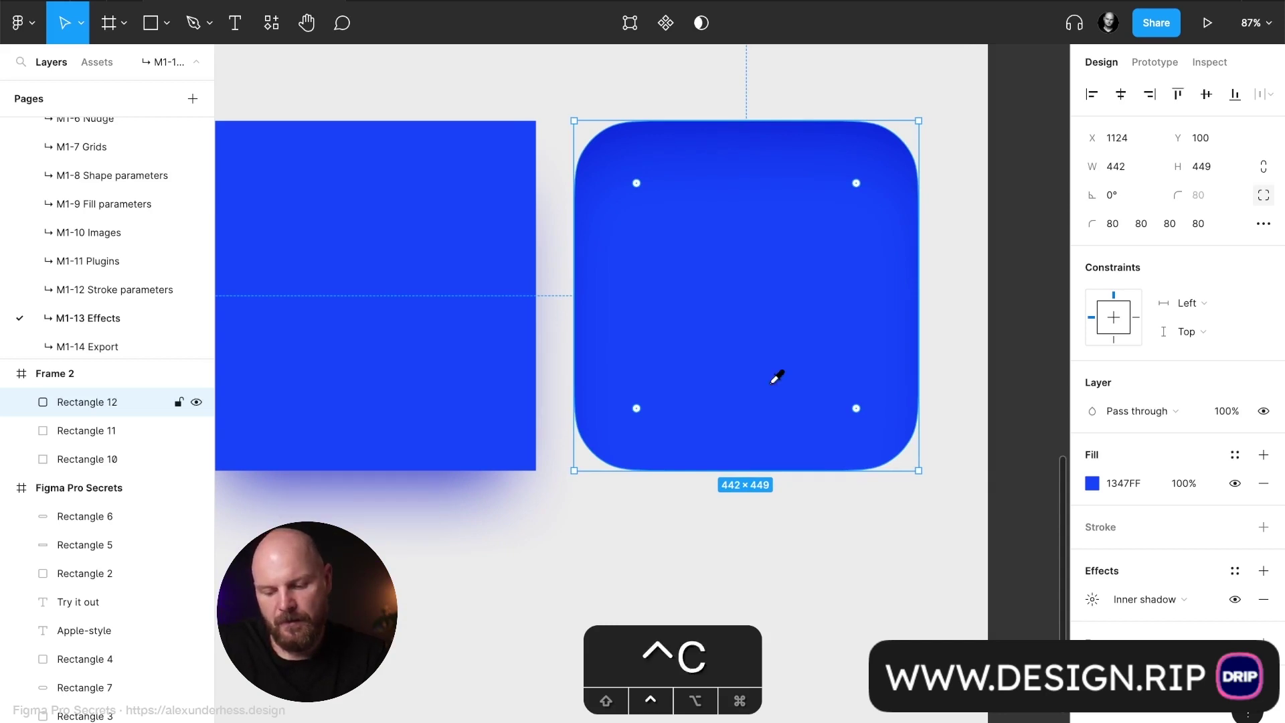
{"action": "left_click", "coordinate": [792, 551]}
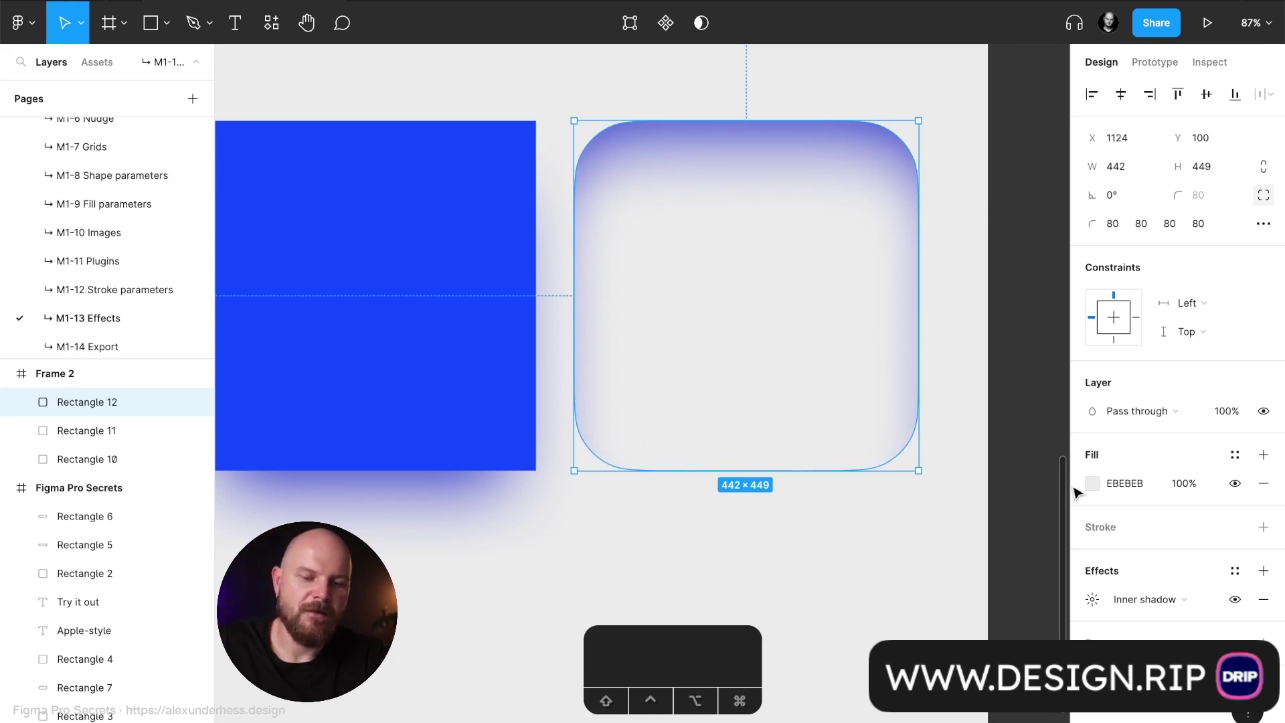
Step: Change the rounded square's inner shadow color to black
{"action": "left_click", "coordinate": [1092, 599]}
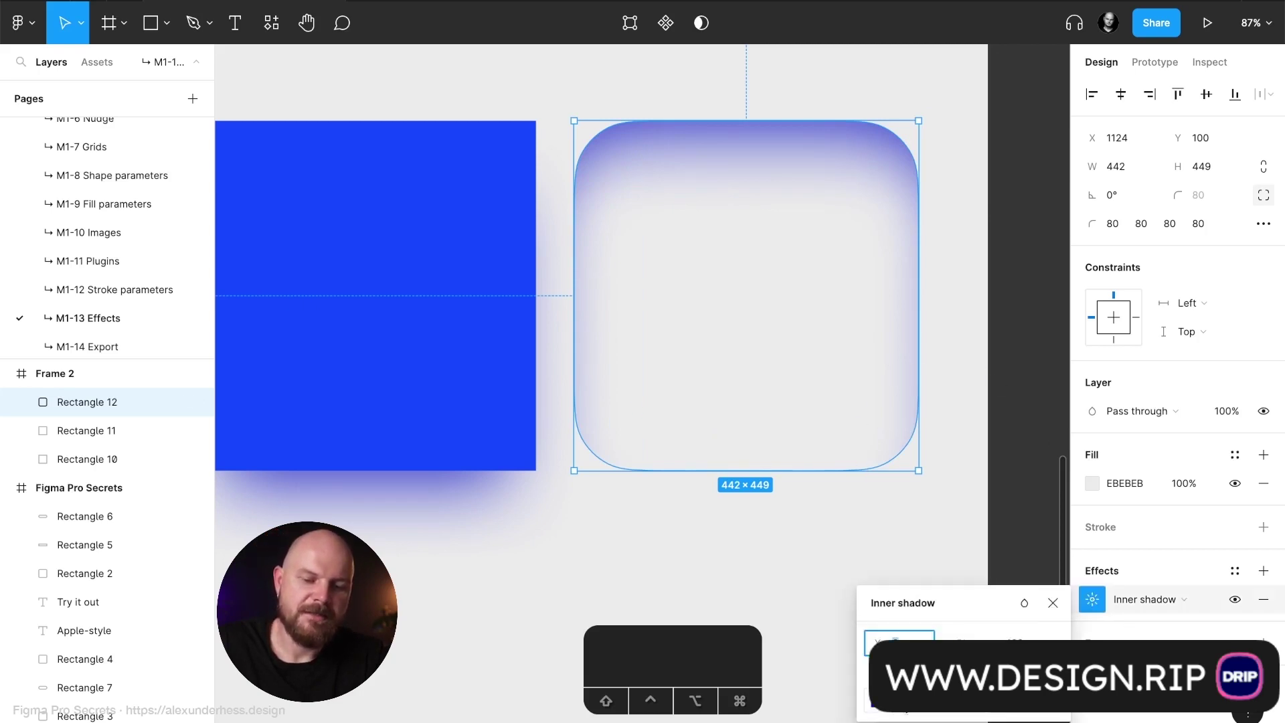
{"action": "left_click", "coordinate": [876, 700]}
{"action": "left_click_drag", "start_coordinate": [740, 395], "coordinate": [696, 487]}
{"action": "left_click", "coordinate": [839, 283]}
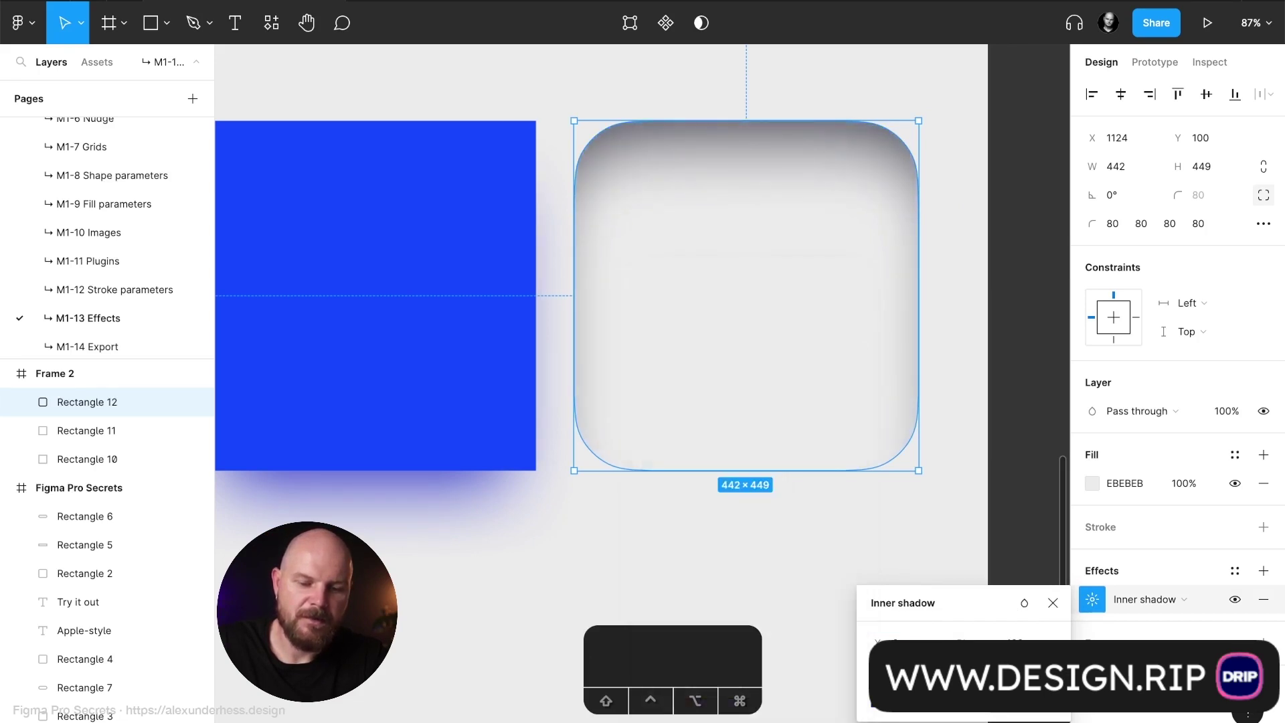
Step: Tighten the inner shadow with X 2, Y 2, blur 4 and spread 0, and deselect the shape
{"action": "type", "text": "2"}
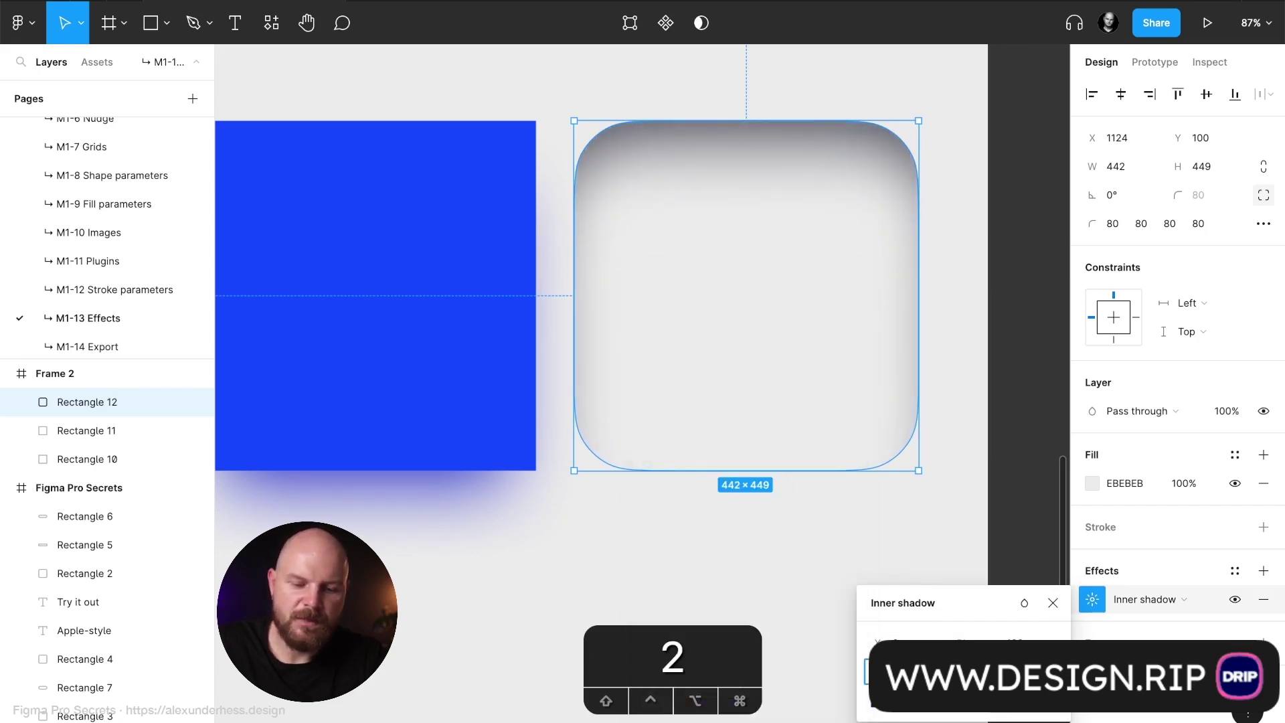
{"action": "type", "text": "4"}
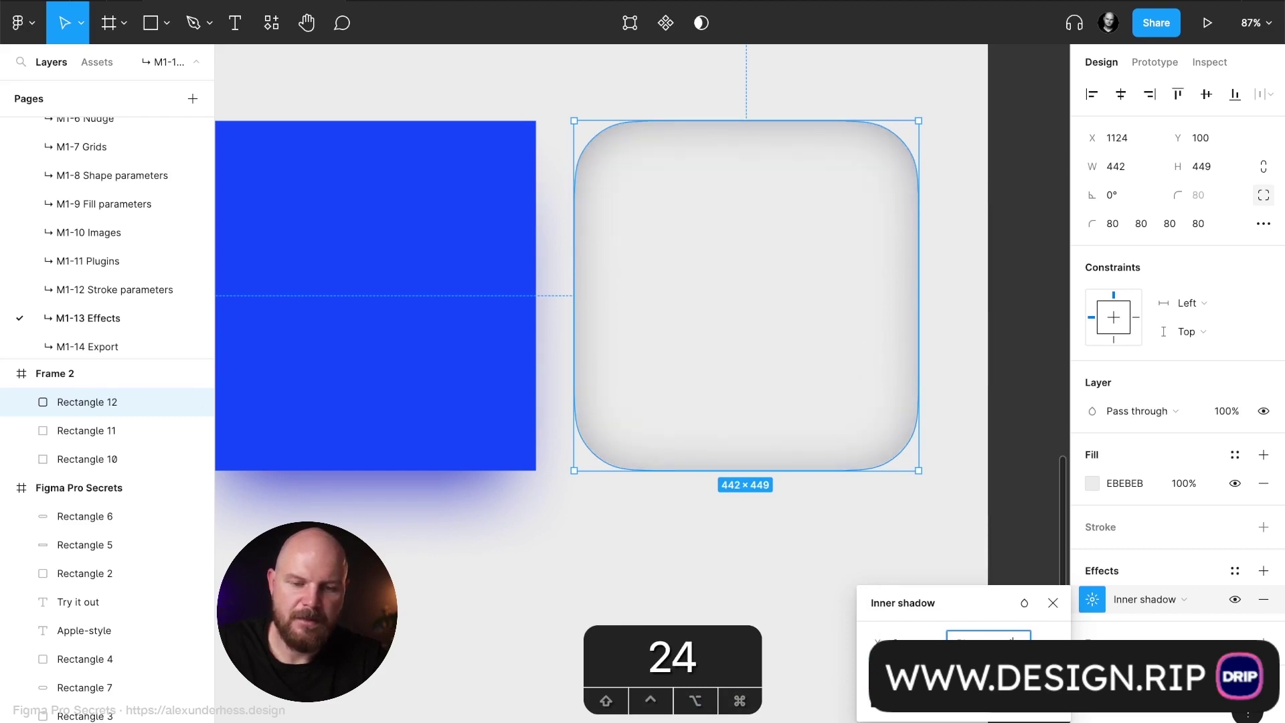
{"action": "key", "text": "Return"}
{"action": "type", "text": "0"}
{"action": "key", "text": "Return"}
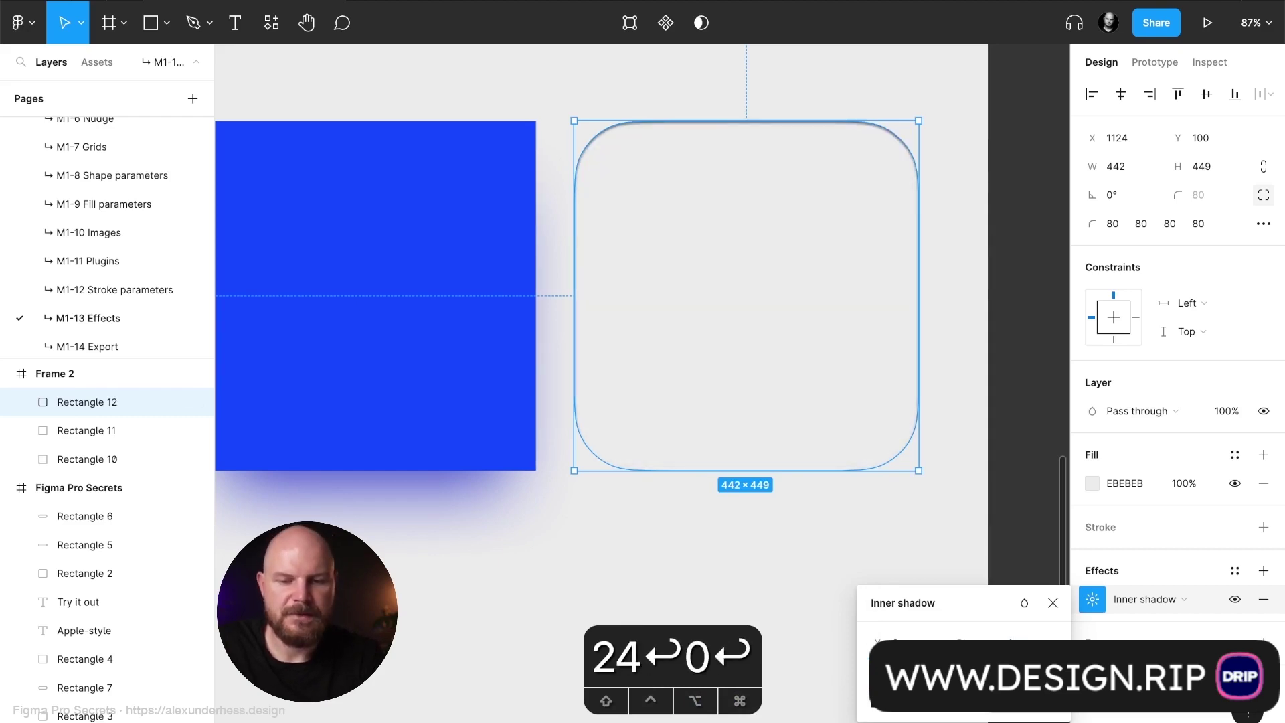
{"action": "type", "text": "2"}
{"action": "key", "text": "Return"}
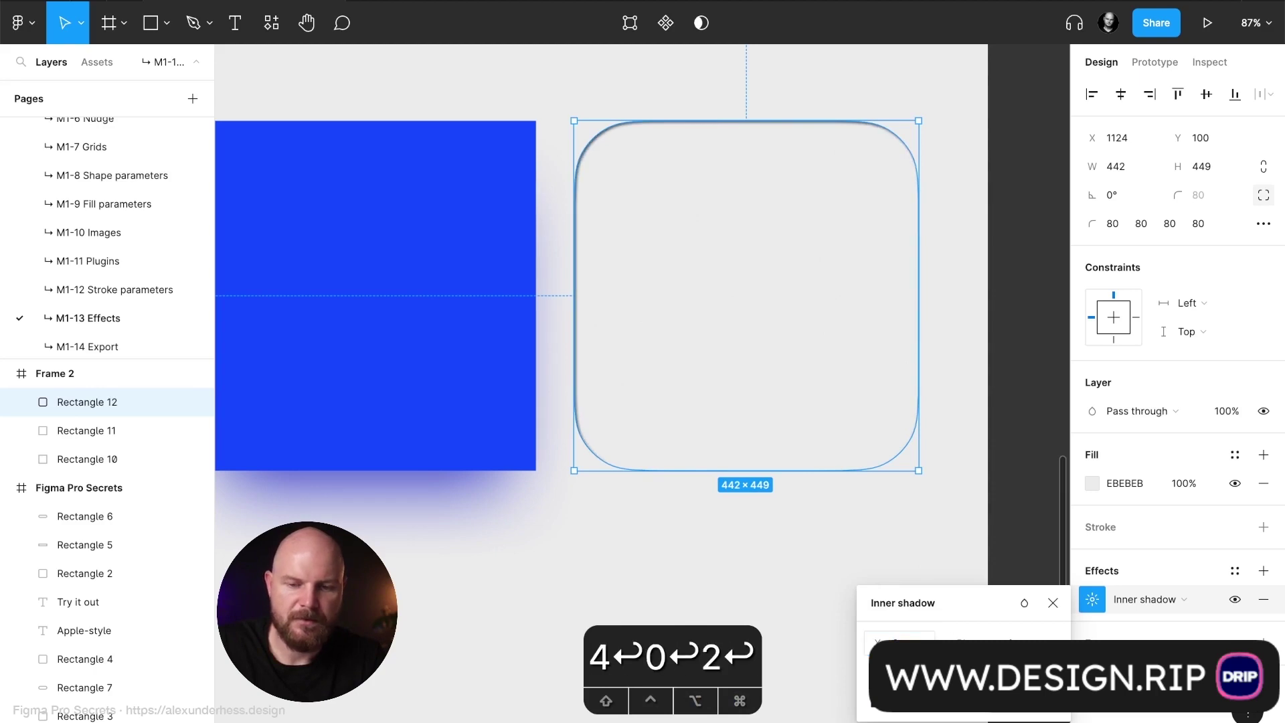
{"action": "left_click", "coordinate": [906, 602]}
{"action": "left_click", "coordinate": [903, 604]}
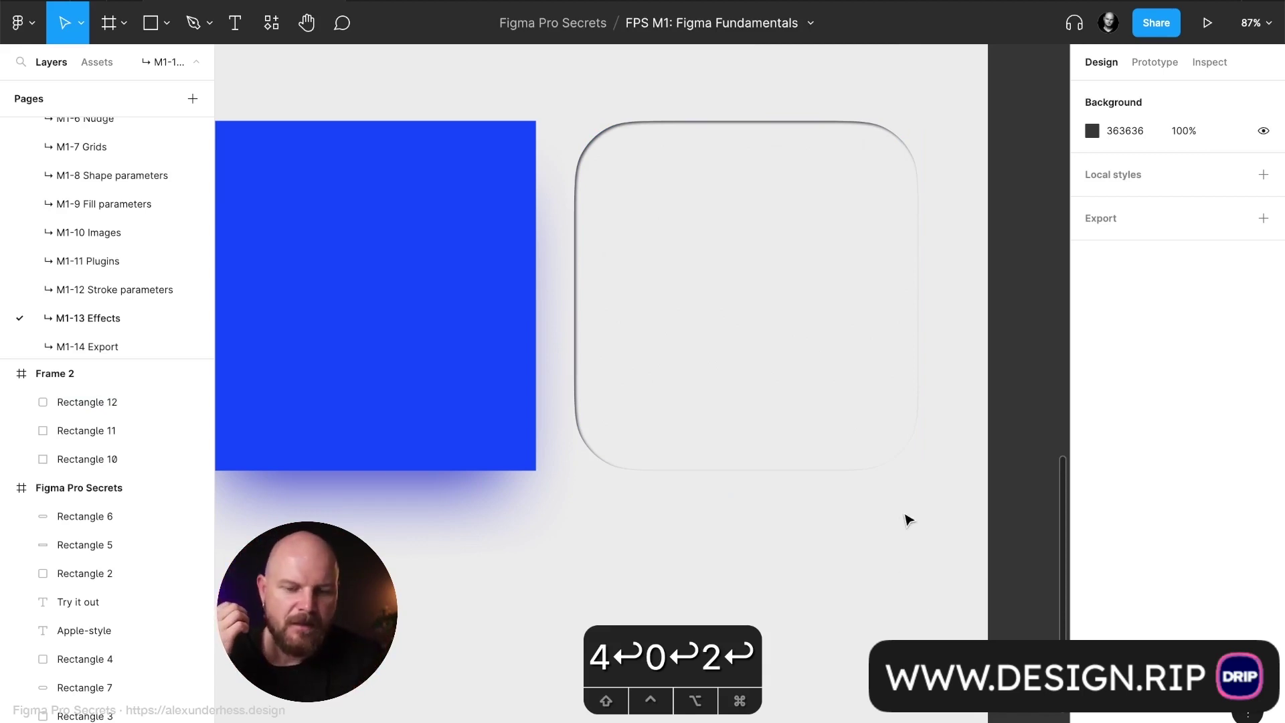
Step: Set the rounded square's inner shadow offset to X 4 and Y 4, with 20% color opacity
{"action": "left_click", "coordinate": [867, 400]}
{"action": "left_click", "coordinate": [1092, 599]}
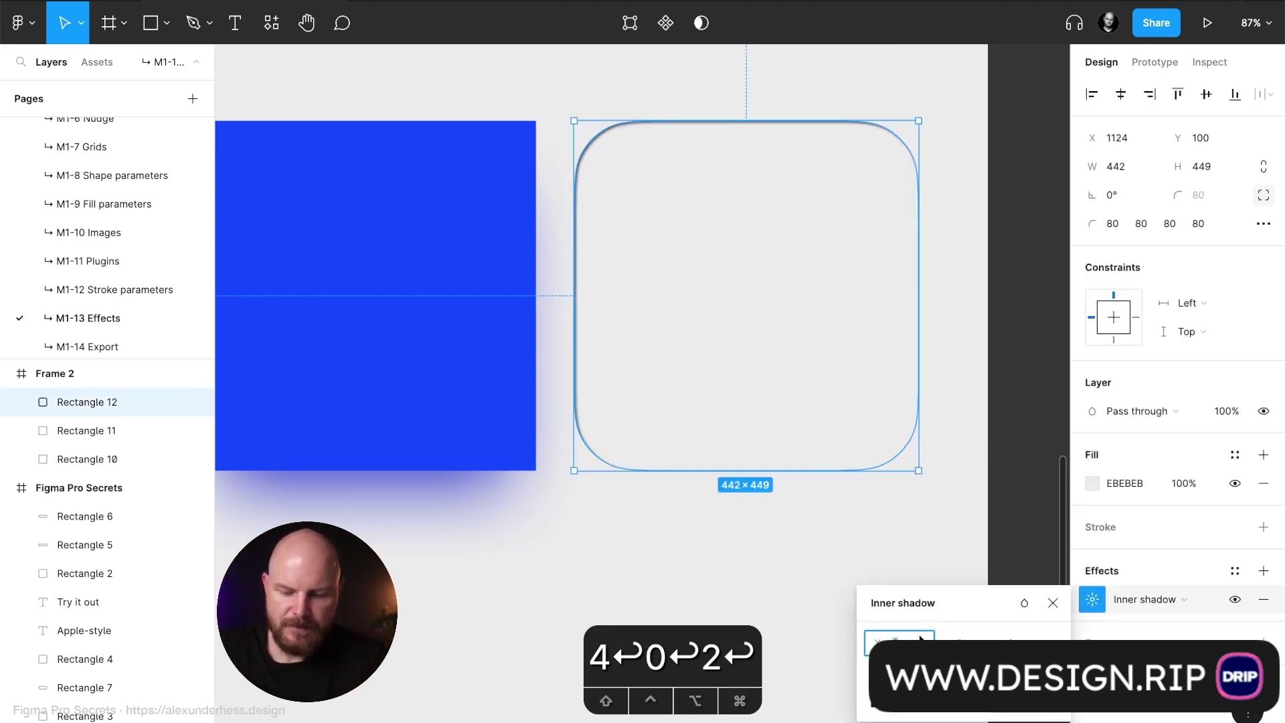
{"action": "type", "text": "4"}
{"action": "key", "text": "Tab"}
{"action": "type", "text": "4"}
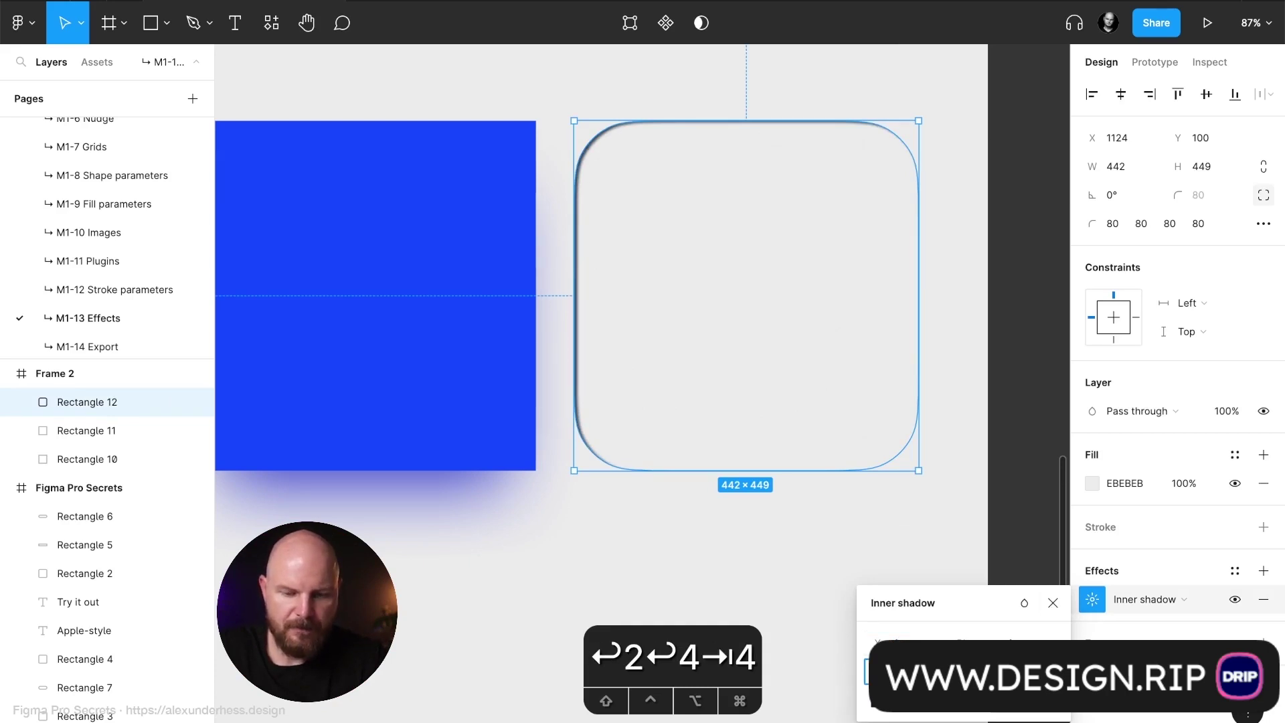
{"action": "key", "text": "Return"}
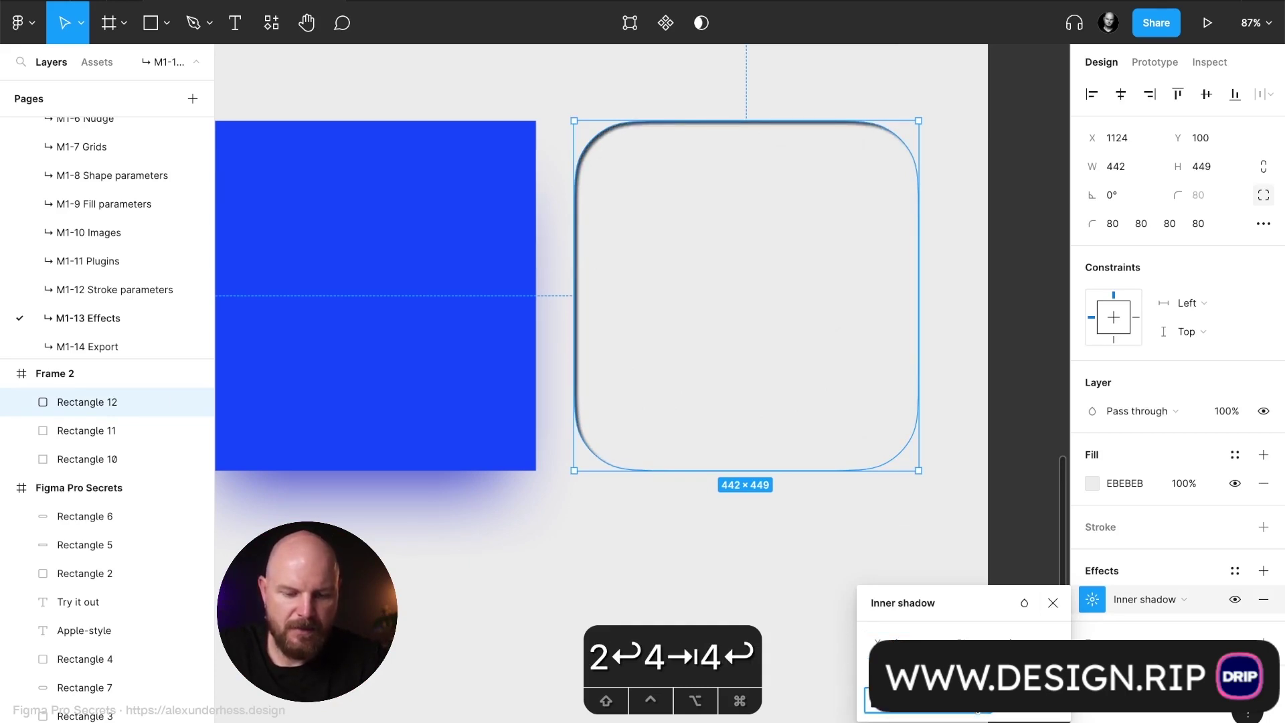
{"action": "type", "text": "20"}
{"action": "key", "text": "Return"}
{"action": "left_click", "coordinate": [1053, 608]}
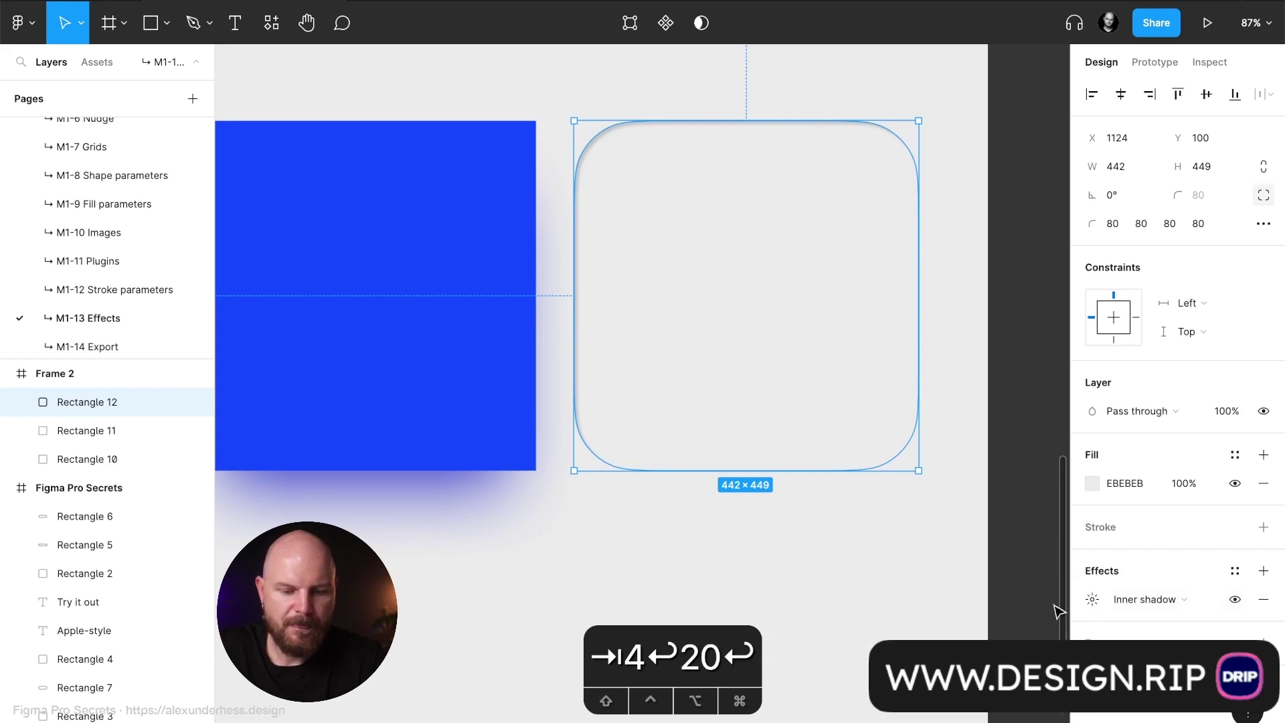
{"action": "left_click", "coordinate": [908, 614]}
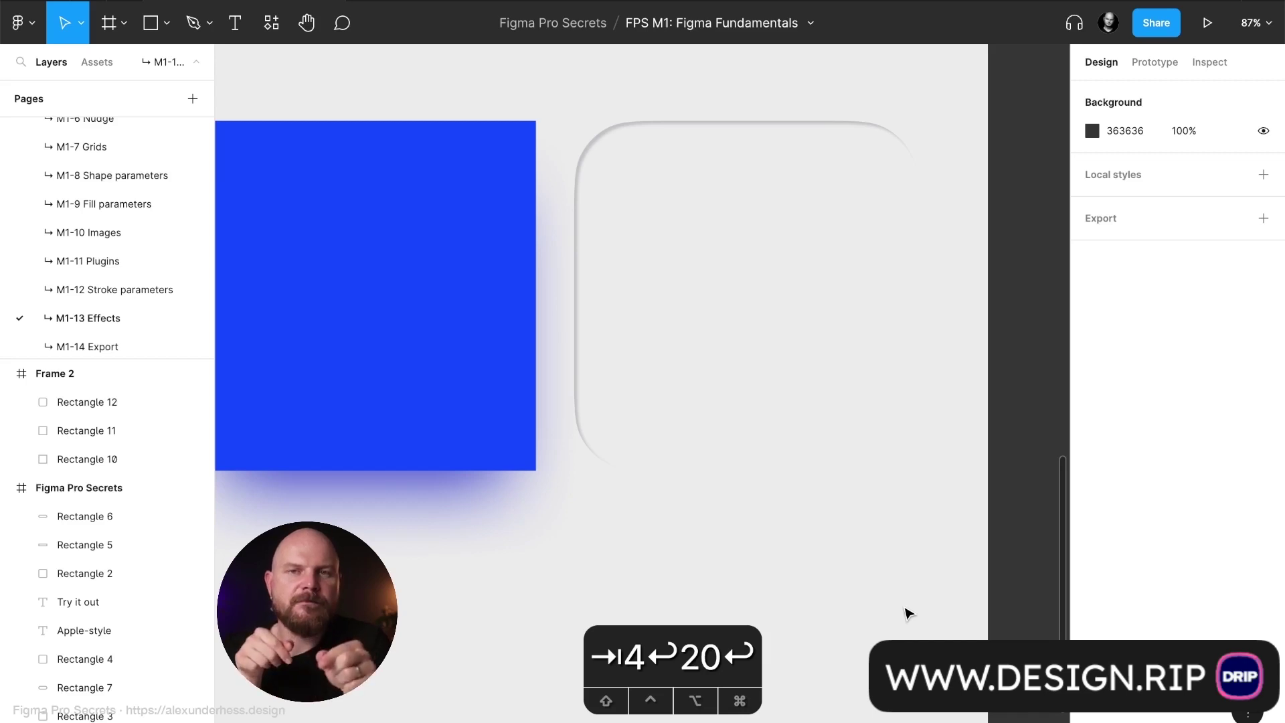
Step: Duplicate the inner shadow effect on the rounded square
{"action": "mouse_move", "coordinate": [642, 720]}
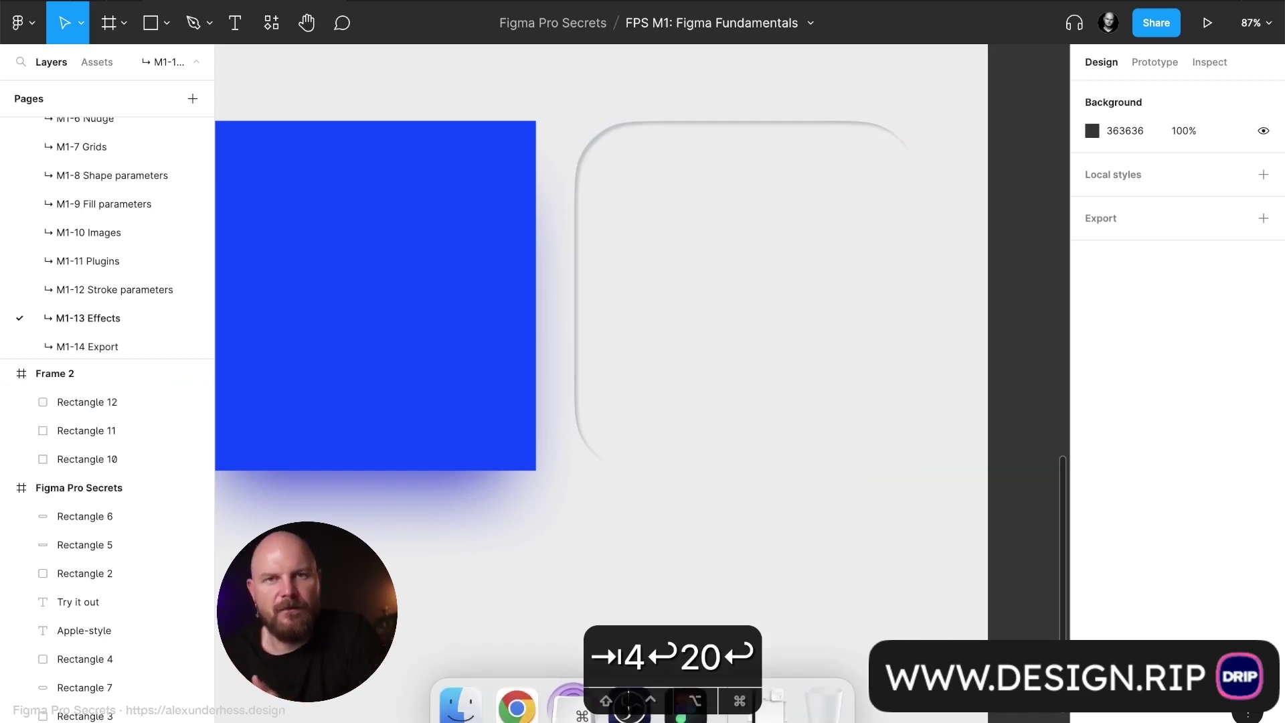
{"action": "left_click", "coordinate": [842, 419]}
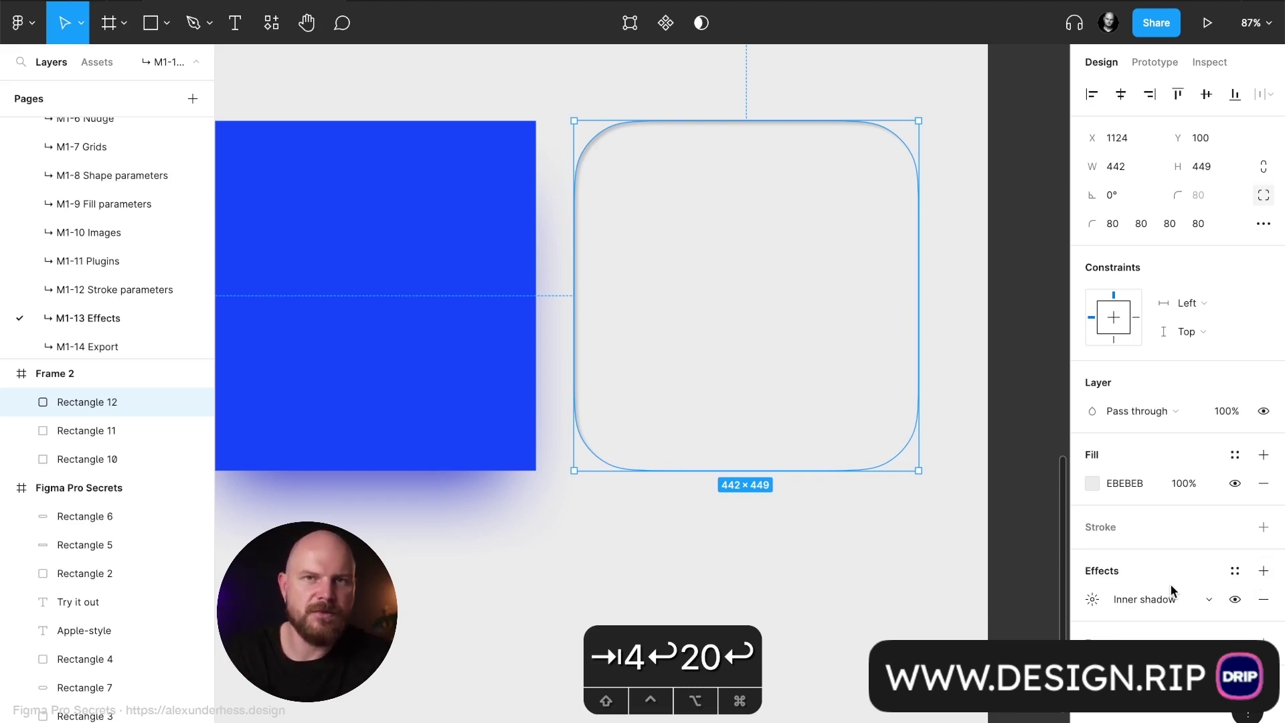
{"action": "left_click", "coordinate": [1077, 600]}
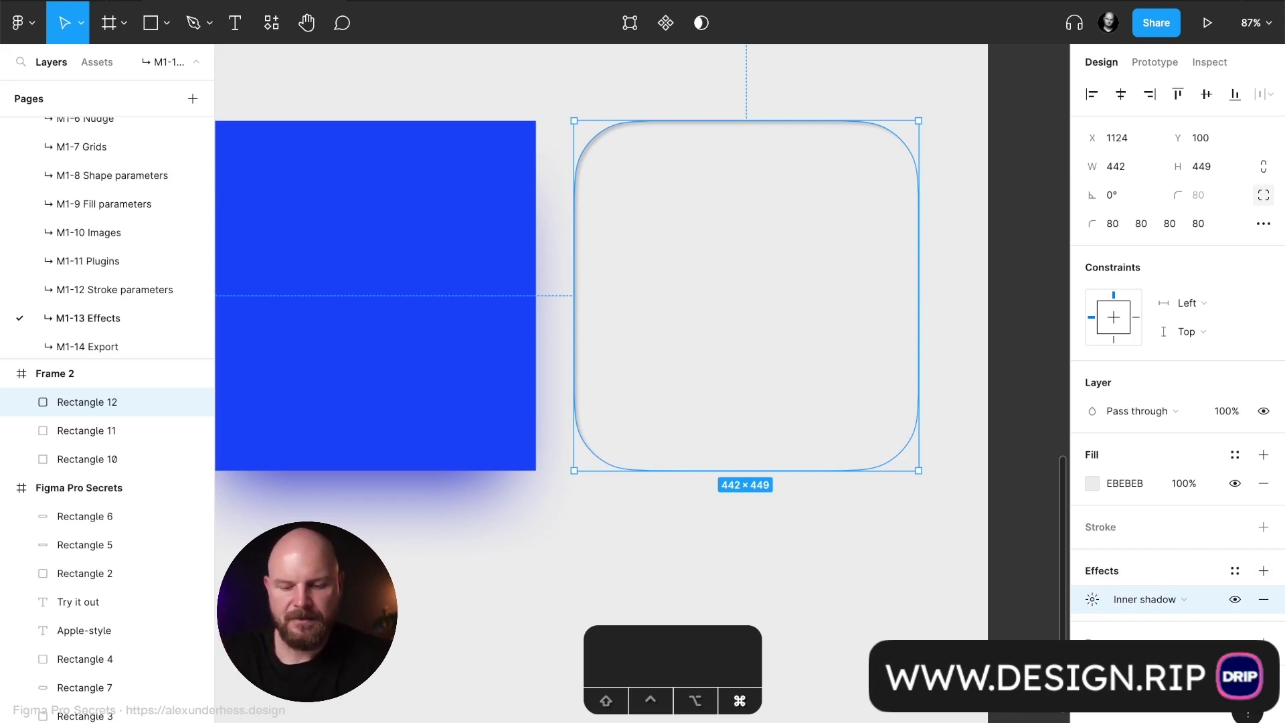
{"action": "key", "text": "super+d"}
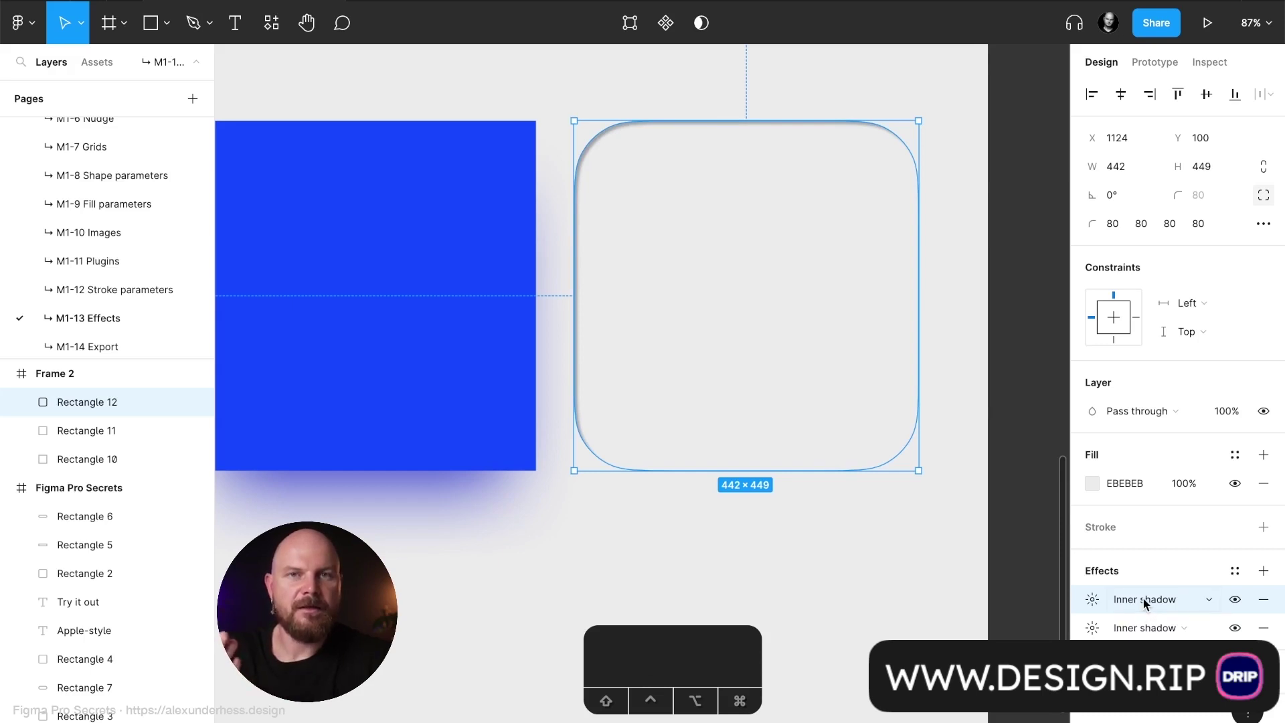
Step: Offset the first inner shadow in the effects list by X -4 and Y -4
{"action": "left_click", "coordinate": [1090, 601]}
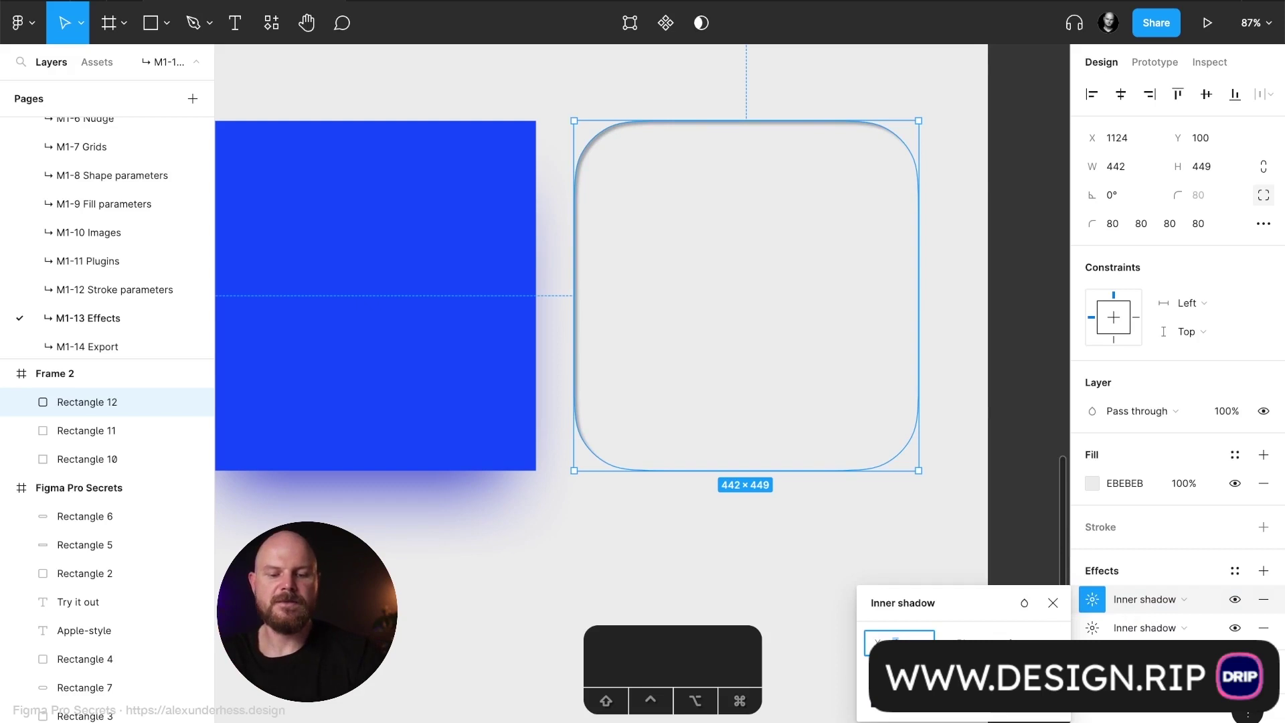
{"action": "type", "text": "-4"}
{"action": "key", "text": "Tab"}
{"action": "type", "text": "-4"}
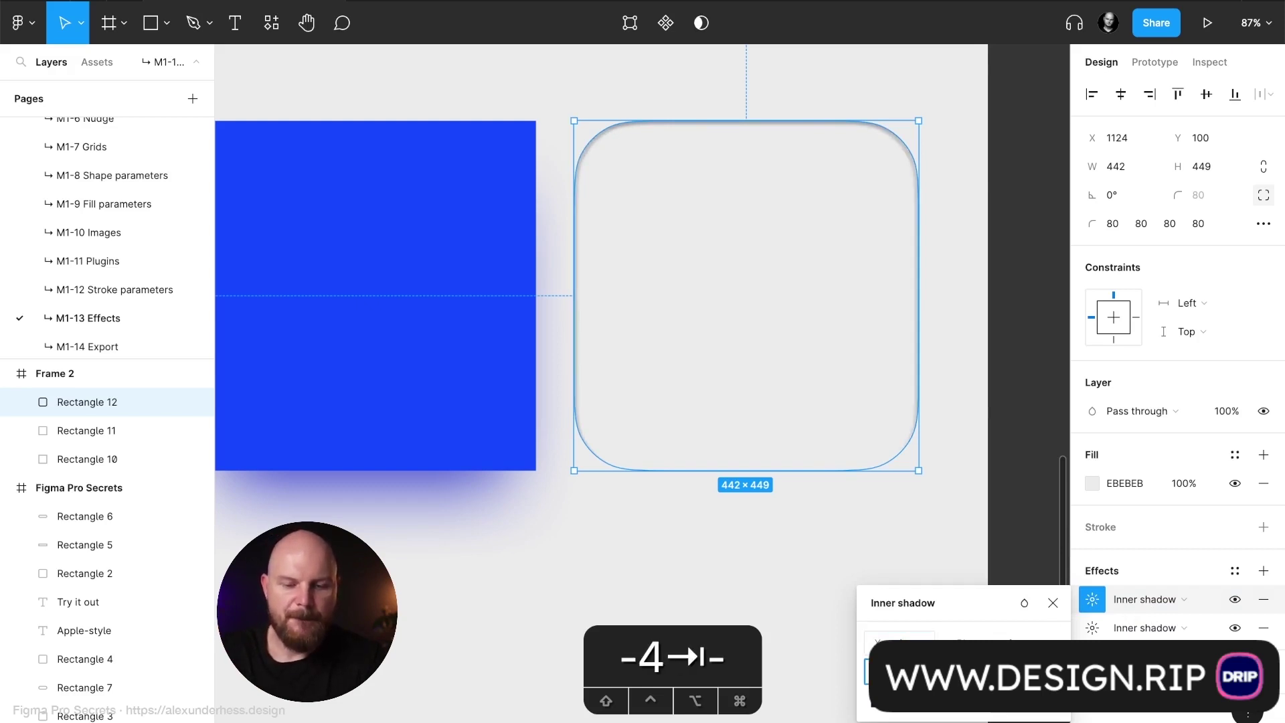
{"action": "key", "text": "Return"}
Step: Make the negatively offset inner shadow white, raise its color opacity and deselect the shape
{"action": "left_click", "coordinate": [867, 692]}
{"action": "left_click_drag", "start_coordinate": [777, 473], "coordinate": [585, 265]}
{"action": "left_click_drag", "start_coordinate": [725, 563], "coordinate": [845, 552]}
{"action": "left_click", "coordinate": [839, 284]}
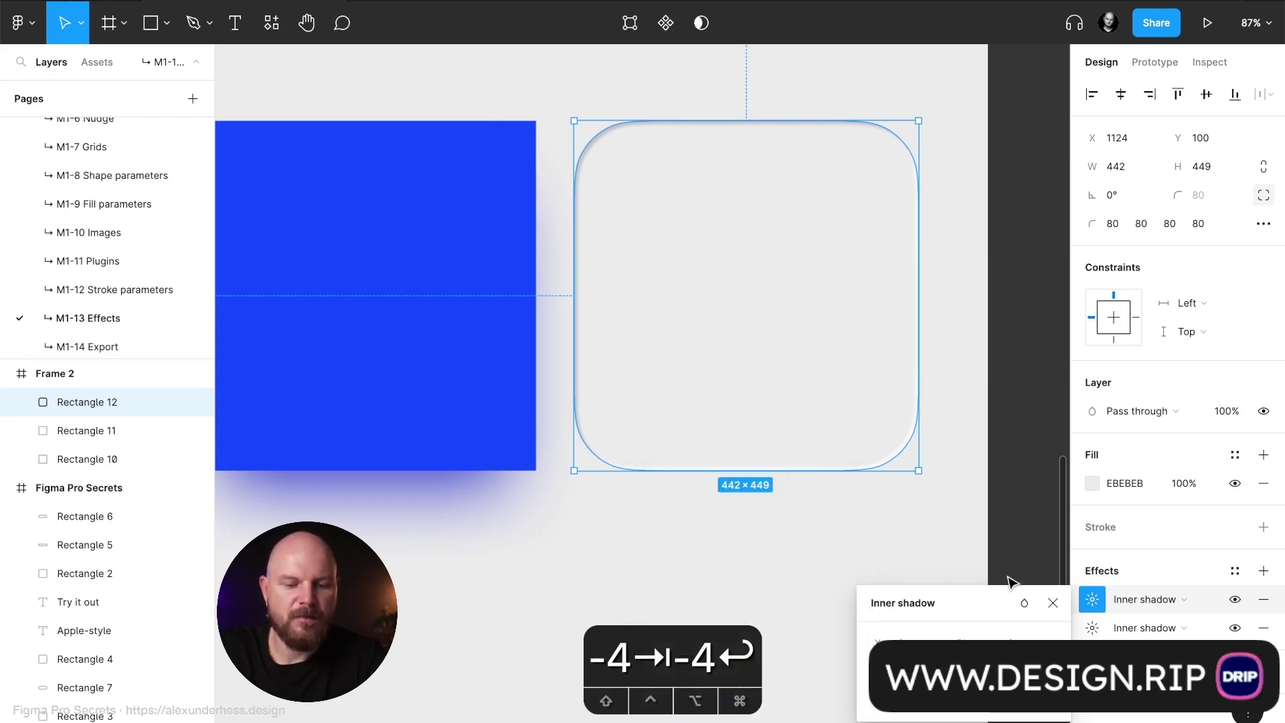
{"action": "left_click", "coordinate": [1052, 603]}
{"action": "left_click", "coordinate": [953, 609]}
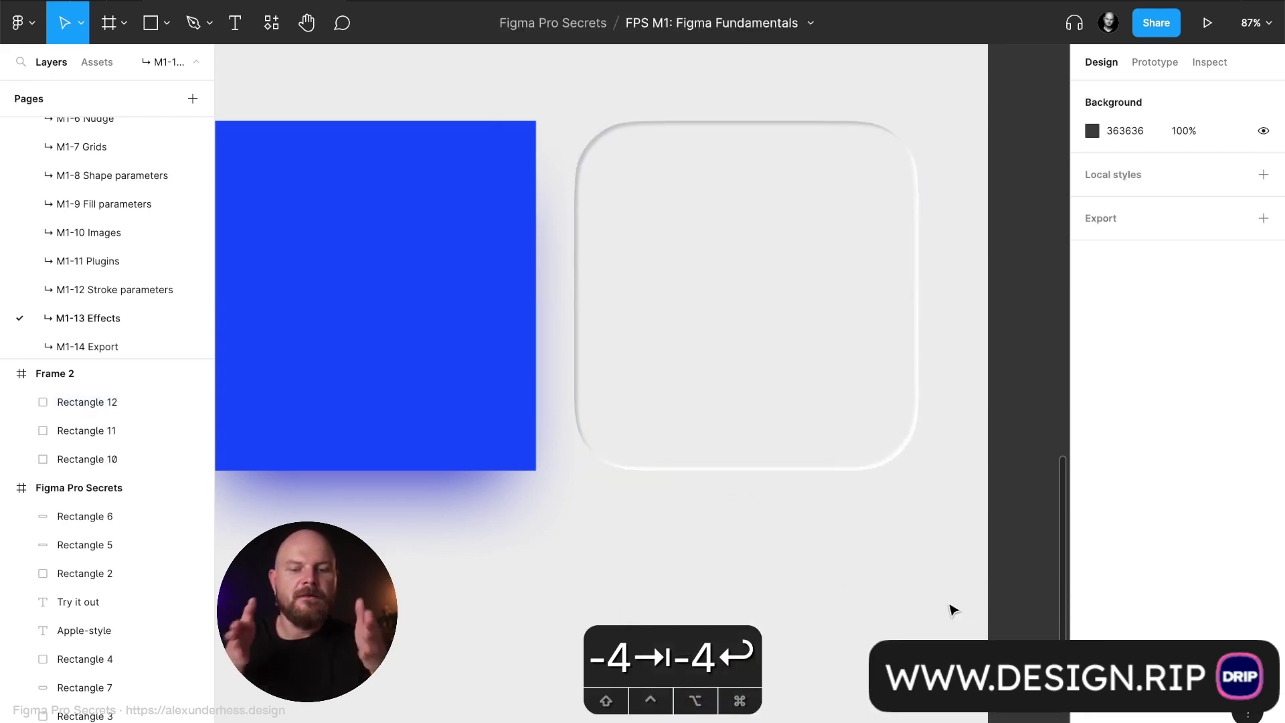
Step: Delete the blue square and the white square from Frame 2, keeping only the embossed rounded square
{"action": "scroll", "coordinate": [929, 372], "scroll_direction": "up", "scroll_amount": 5}
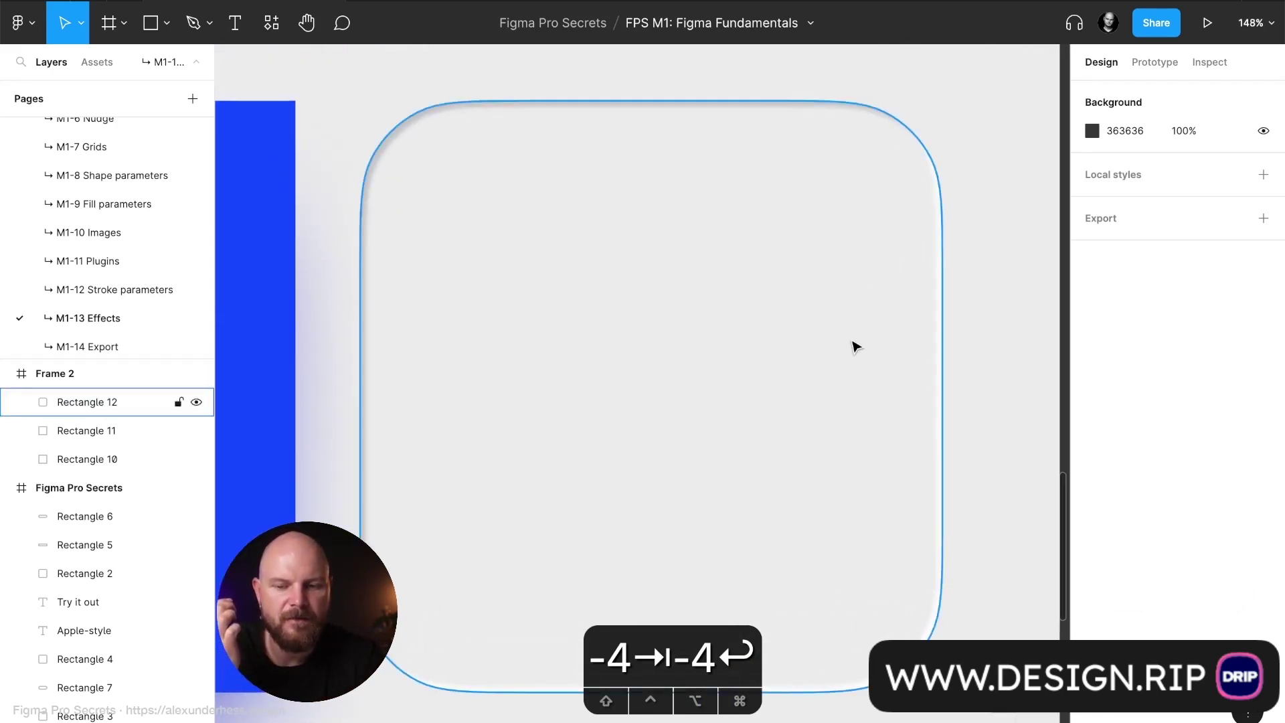
{"action": "scroll", "coordinate": [852, 348], "scroll_direction": "down", "scroll_amount": 2}
{"action": "scroll", "coordinate": [992, 396], "scroll_direction": "down", "scroll_amount": 4}
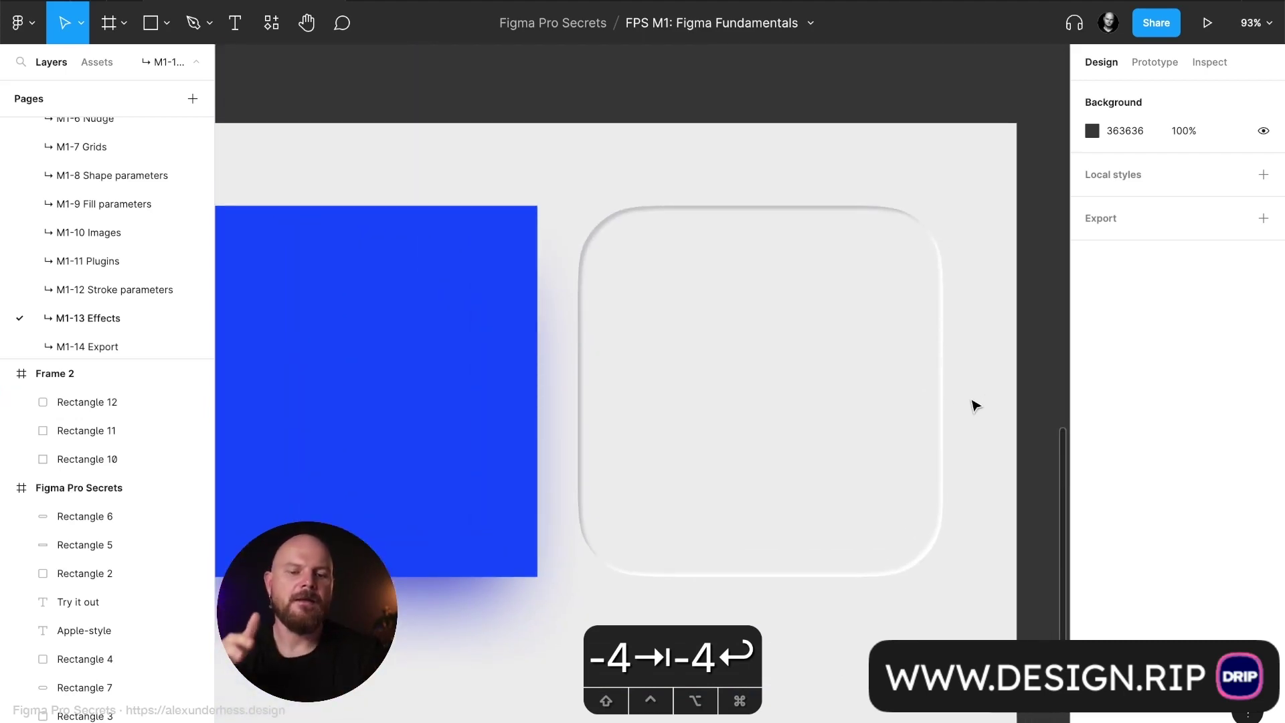
{"action": "scroll", "coordinate": [948, 461], "scroll_direction": "down", "scroll_amount": 5}
{"action": "scroll", "coordinate": [948, 459], "scroll_direction": "up", "scroll_amount": 3}
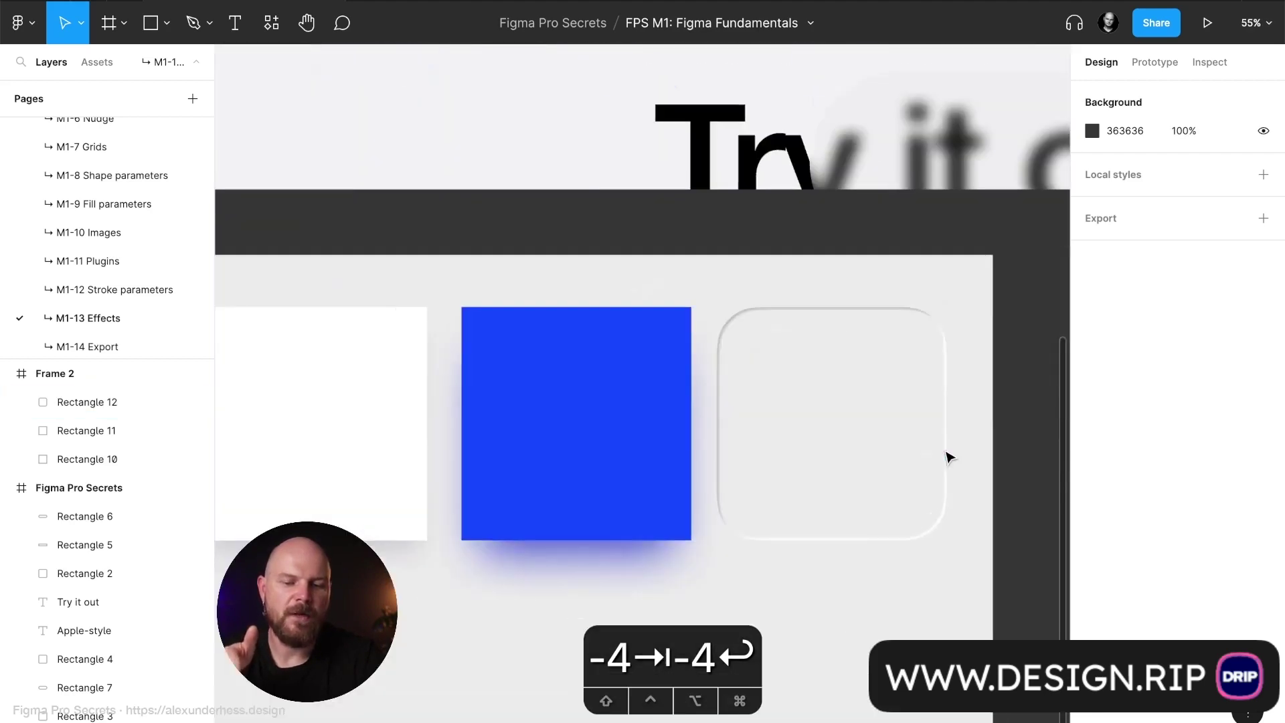
{"action": "left_click", "coordinate": [608, 502]}
{"action": "key", "text": "BackSpace"}
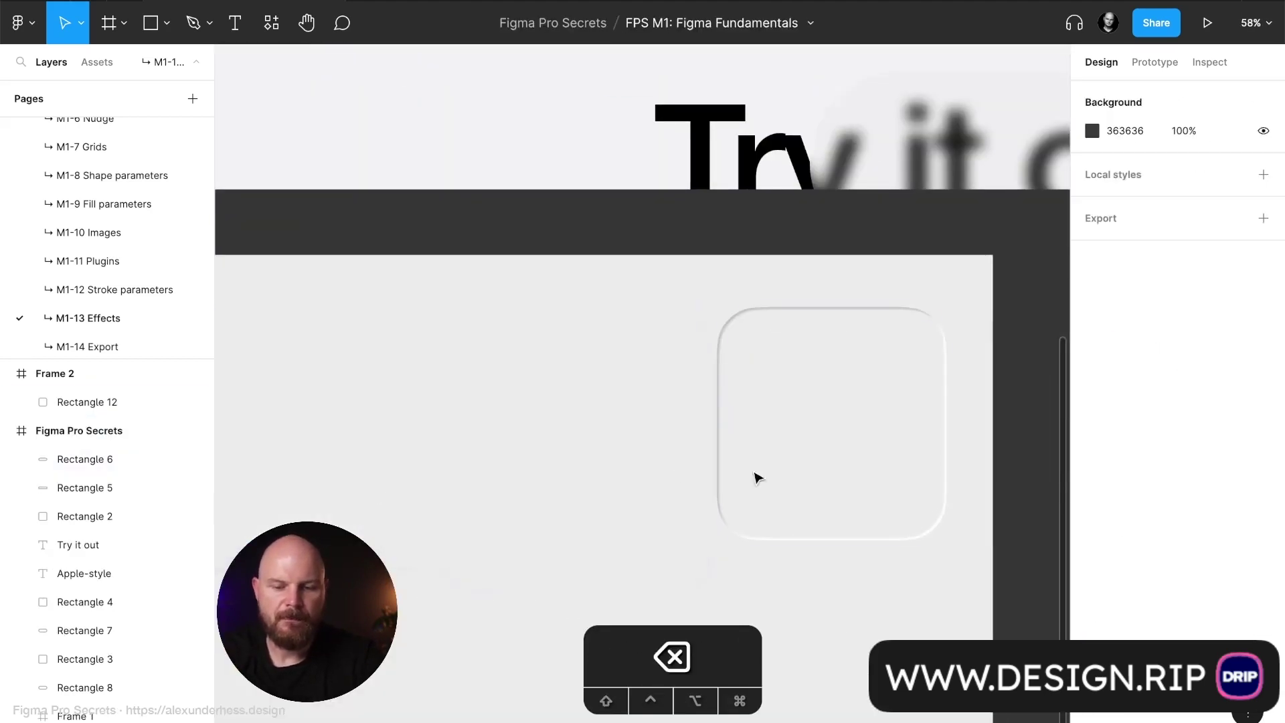
Step: Duplicate the embossed rounded square twice in an evenly spaced row, with copies at X 640 and X 156, both at Y 100
{"action": "left_click", "coordinate": [823, 468]}
{"action": "left_click_drag", "start_coordinate": [823, 468], "coordinate": [574, 493]}
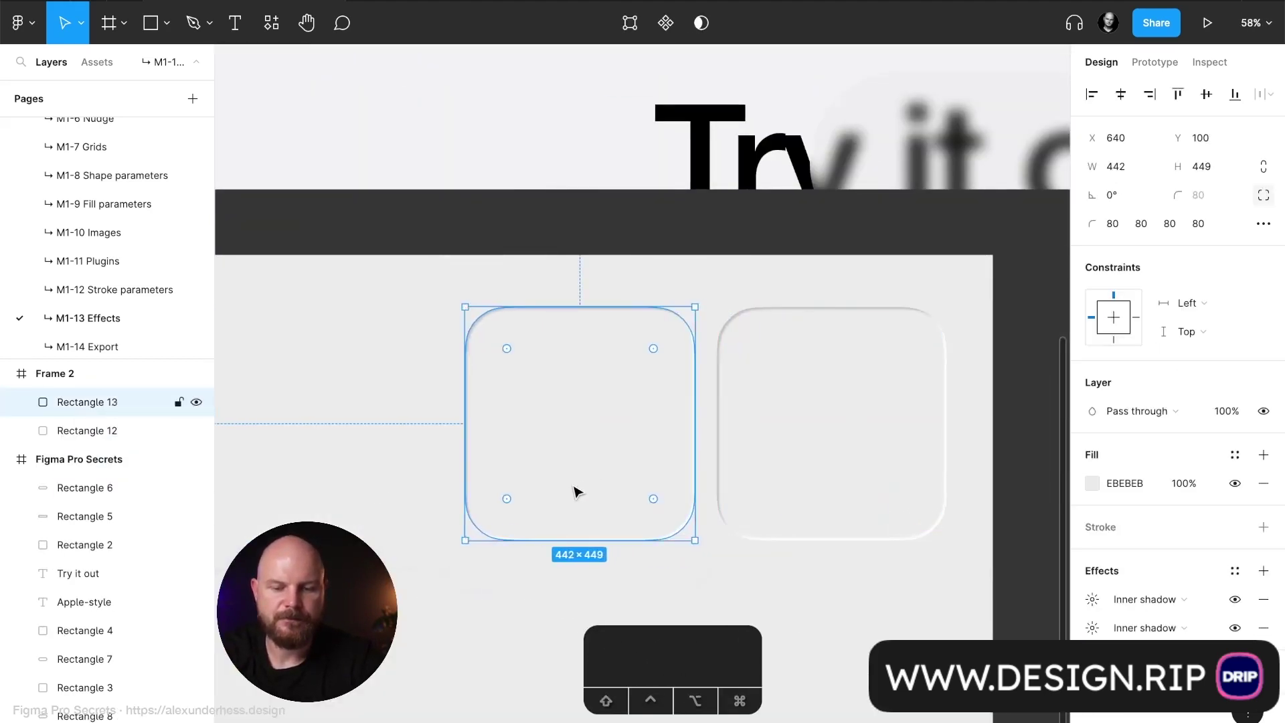
{"action": "scroll", "coordinate": [574, 493], "scroll_direction": "left", "scroll_amount": 4}
{"action": "key", "text": "super+s"}
{"action": "key", "text": "super+d"}
{"action": "left_click", "coordinate": [626, 483], "text": "shift"}
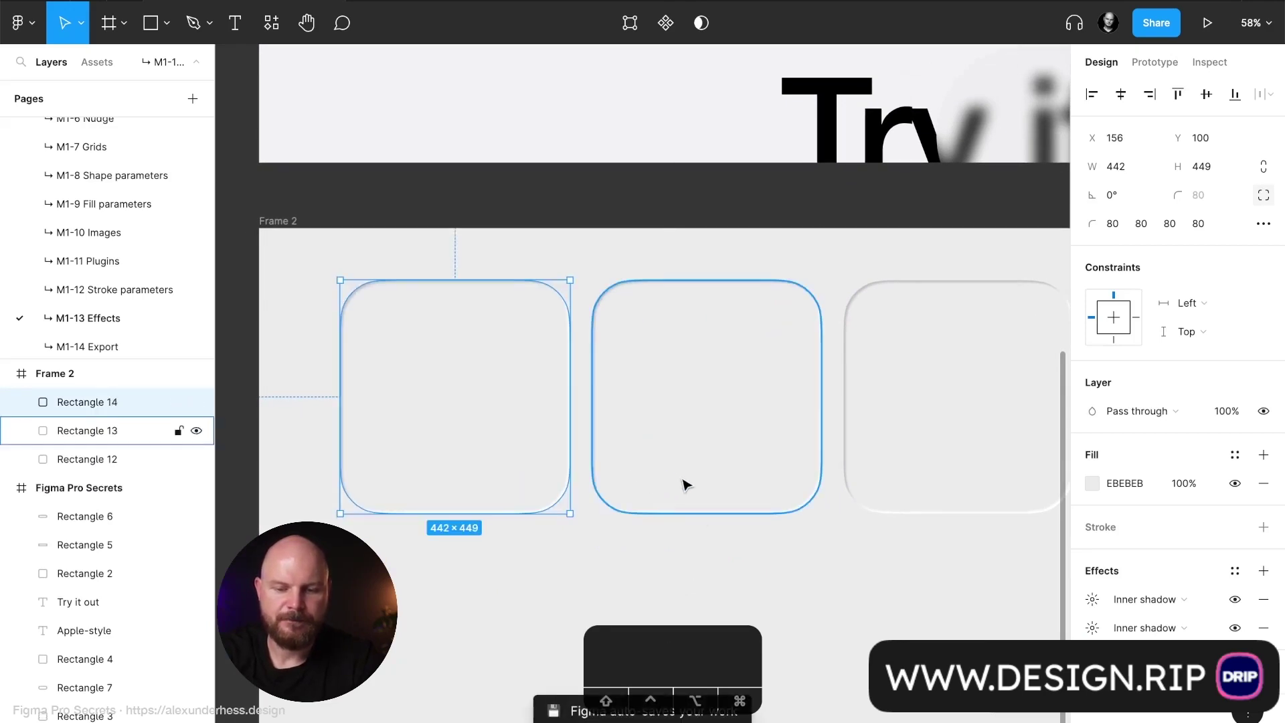
{"action": "left_click", "coordinate": [702, 628]}
{"action": "scroll", "coordinate": [762, 567], "scroll_direction": "down", "scroll_amount": 2}
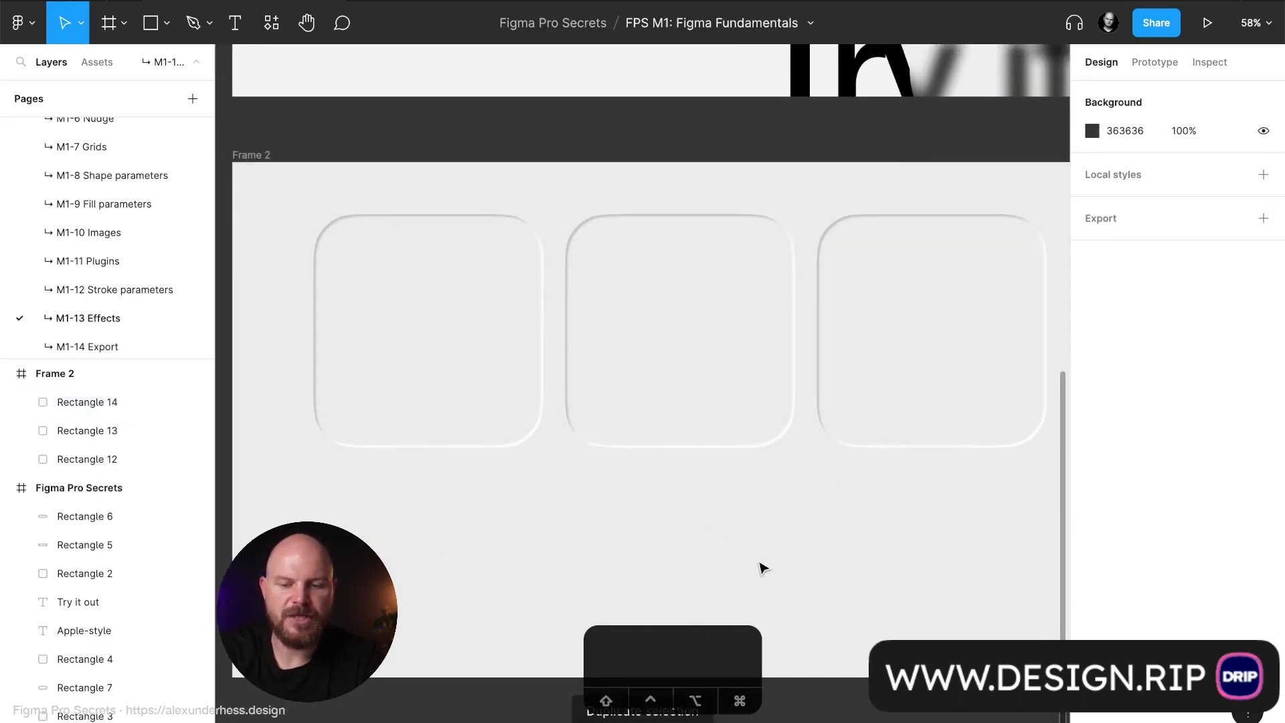
Step: Move the row of three embossed rounded squares so that its first square sits at X 123, Y 100
{"action": "left_click", "coordinate": [898, 393]}
{"action": "left_click", "coordinate": [676, 395], "text": "shift"}
{"action": "left_click", "coordinate": [527, 399], "text": "shift"}
{"action": "left_click_drag", "start_coordinate": [643, 410], "coordinate": [625, 419]}
{"action": "left_click", "coordinate": [684, 154]}
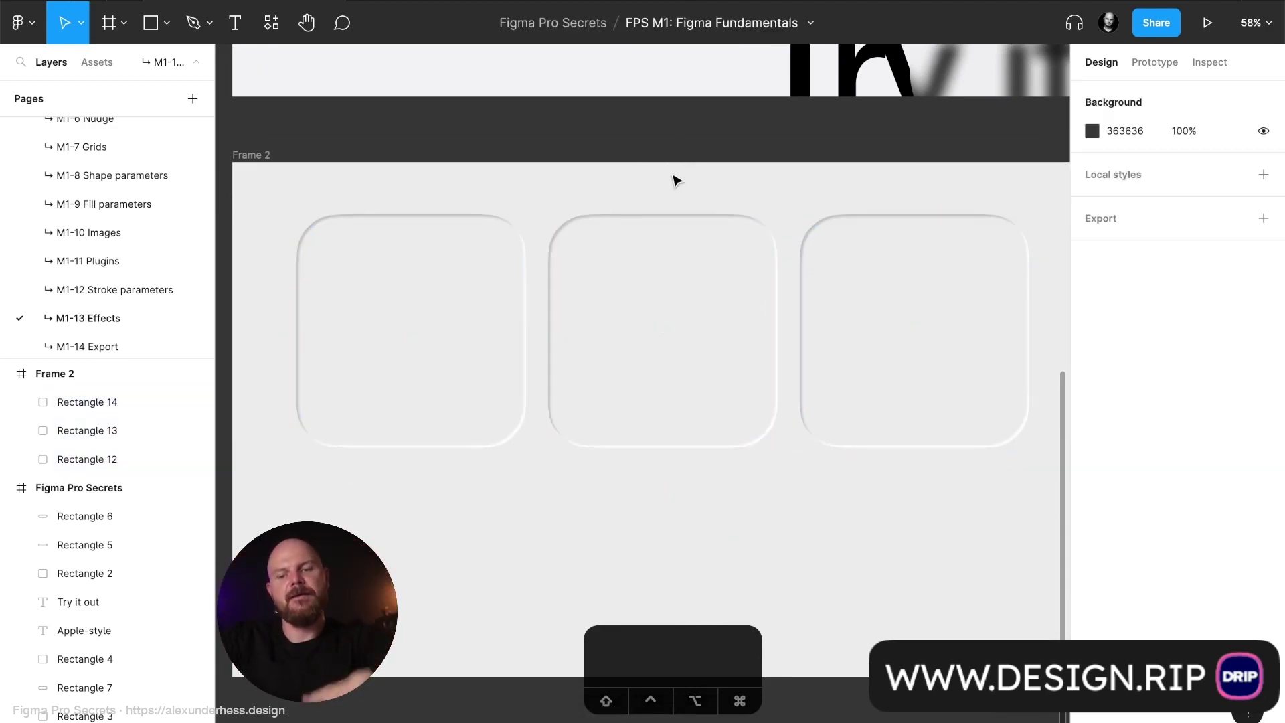
Step: Set the fill of all three embossed squares to an HSL lightness of 90
{"action": "left_click_drag", "start_coordinate": [278, 194], "coordinate": [1061, 517]}
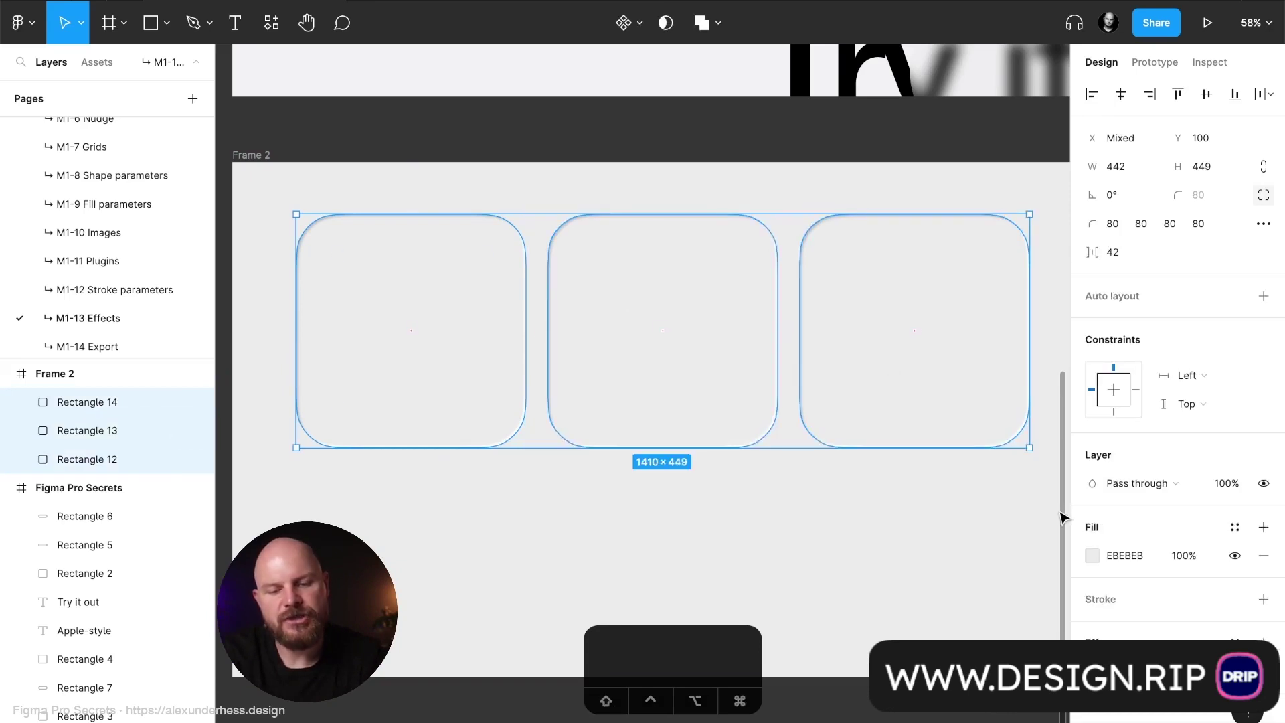
{"action": "left_click", "coordinate": [1091, 556]}
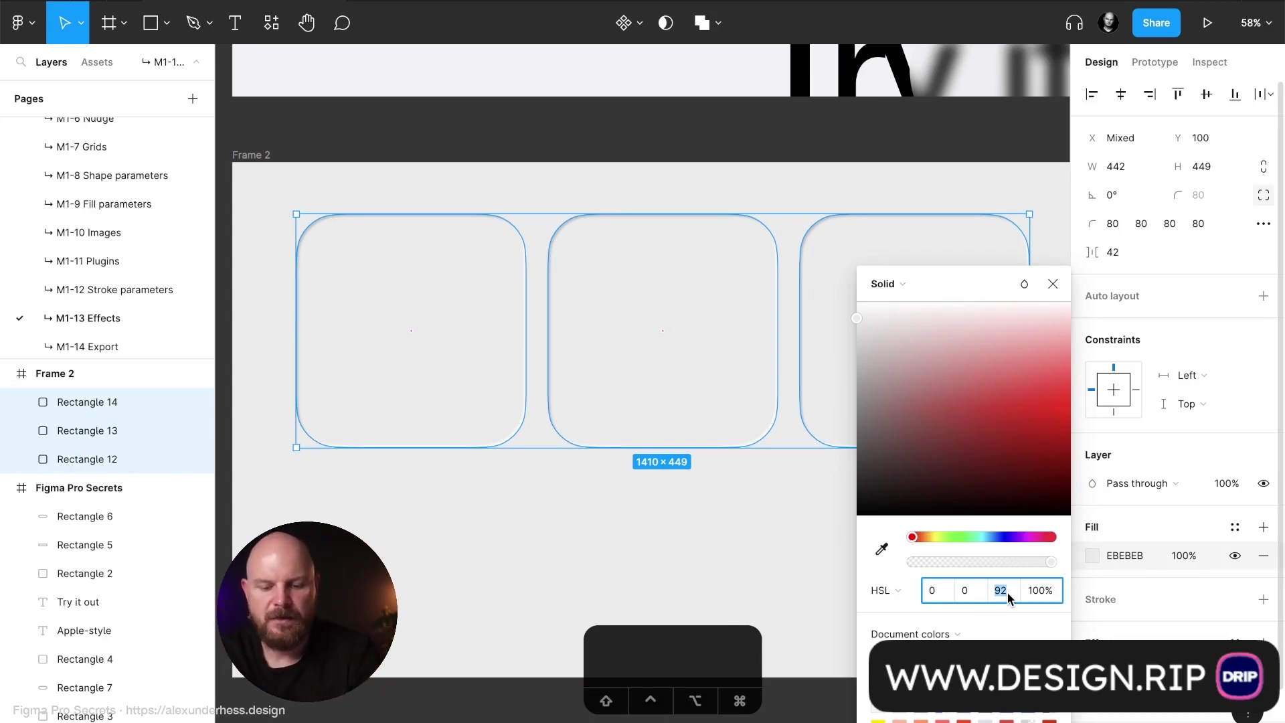
{"action": "type", "text": "88"}
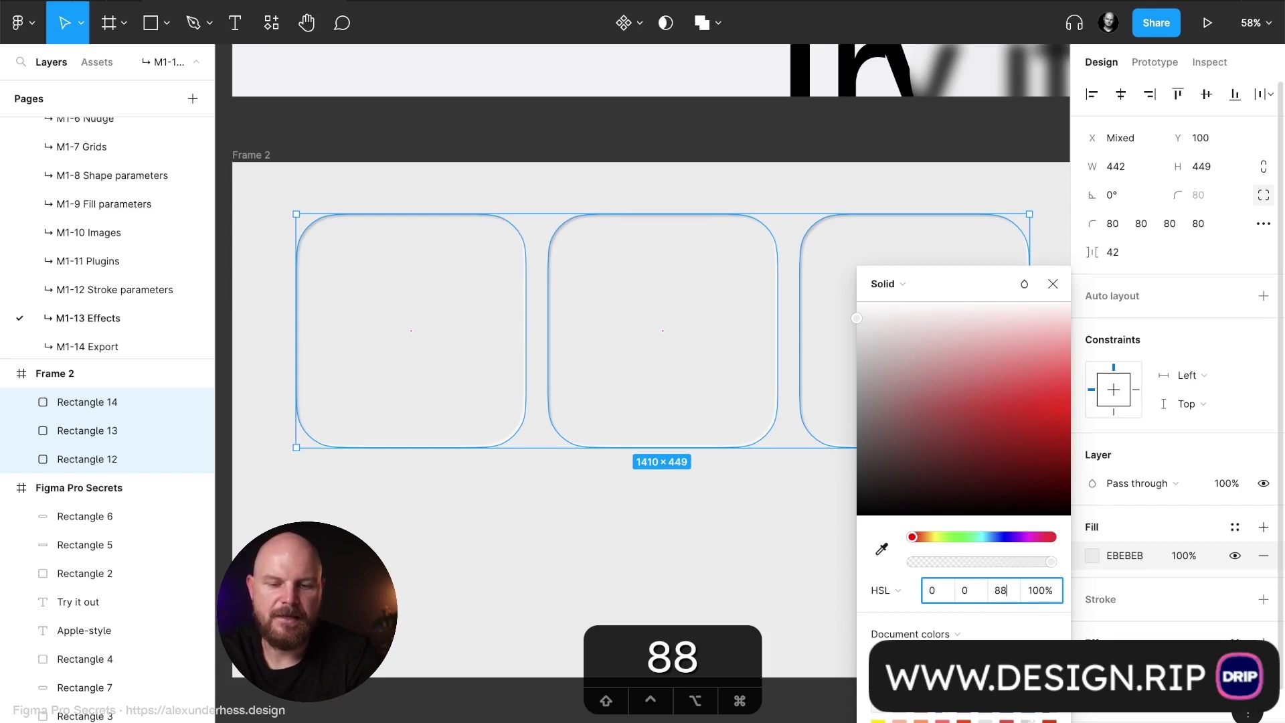
{"action": "key", "text": "Return"}
{"action": "left_click", "coordinate": [1008, 592]}
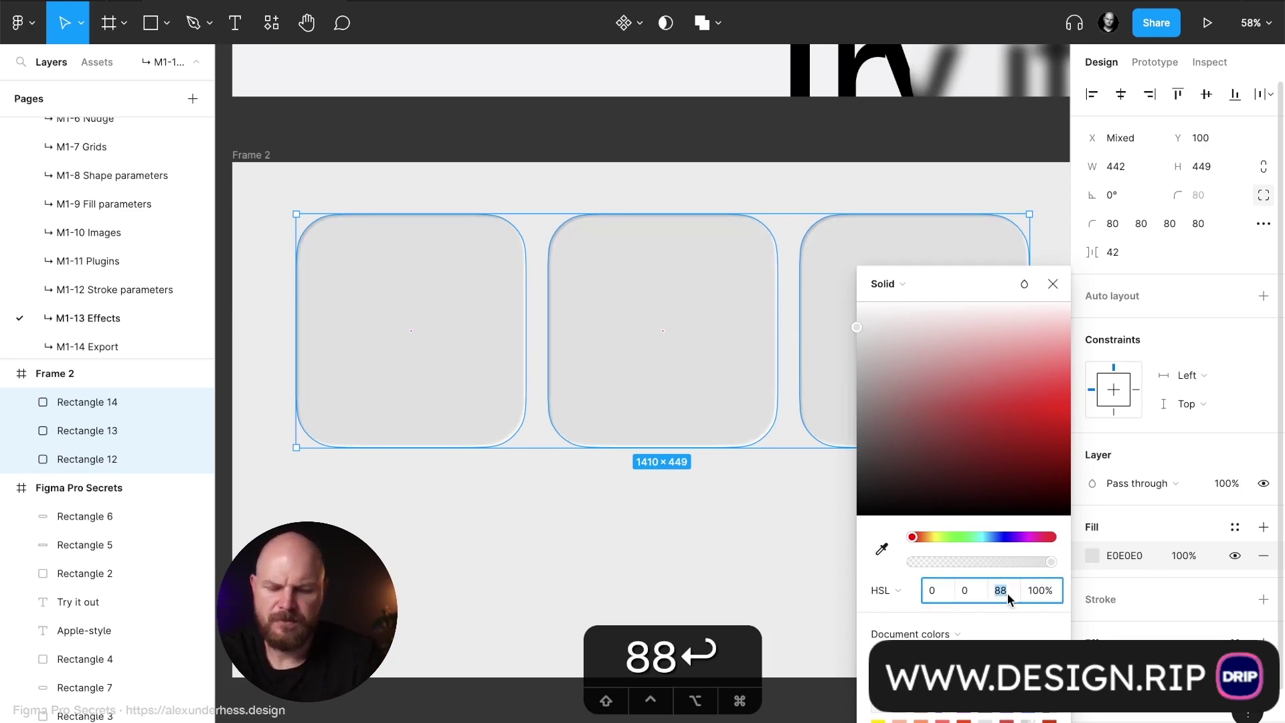
{"action": "type", "text": "90"}
{"action": "key", "text": "Return"}
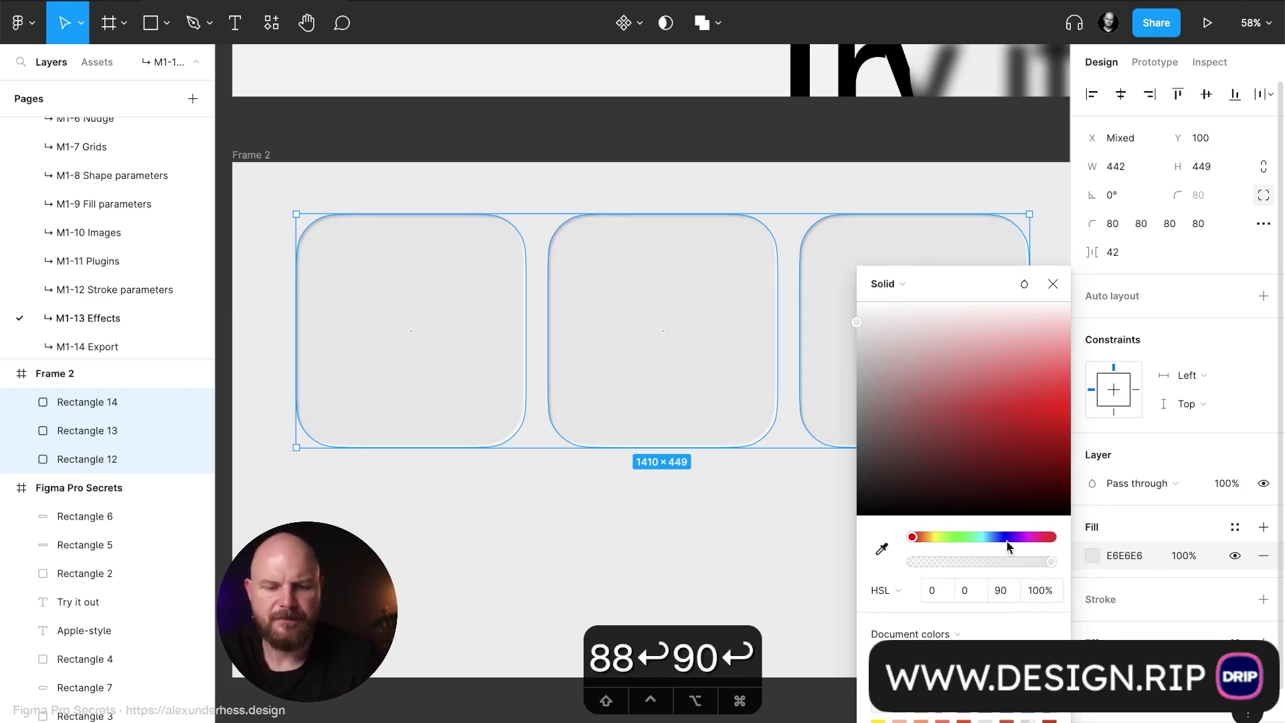
{"action": "left_click", "coordinate": [1052, 284]}
{"action": "left_click", "coordinate": [1055, 264]}
Step: Delete the second and third embossed squares from Frame 2, keeping only the first one
{"action": "scroll", "coordinate": [1057, 264], "scroll_direction": "right", "scroll_amount": 2}
{"action": "scroll", "coordinate": [1057, 264], "scroll_direction": "down", "scroll_amount": 1}
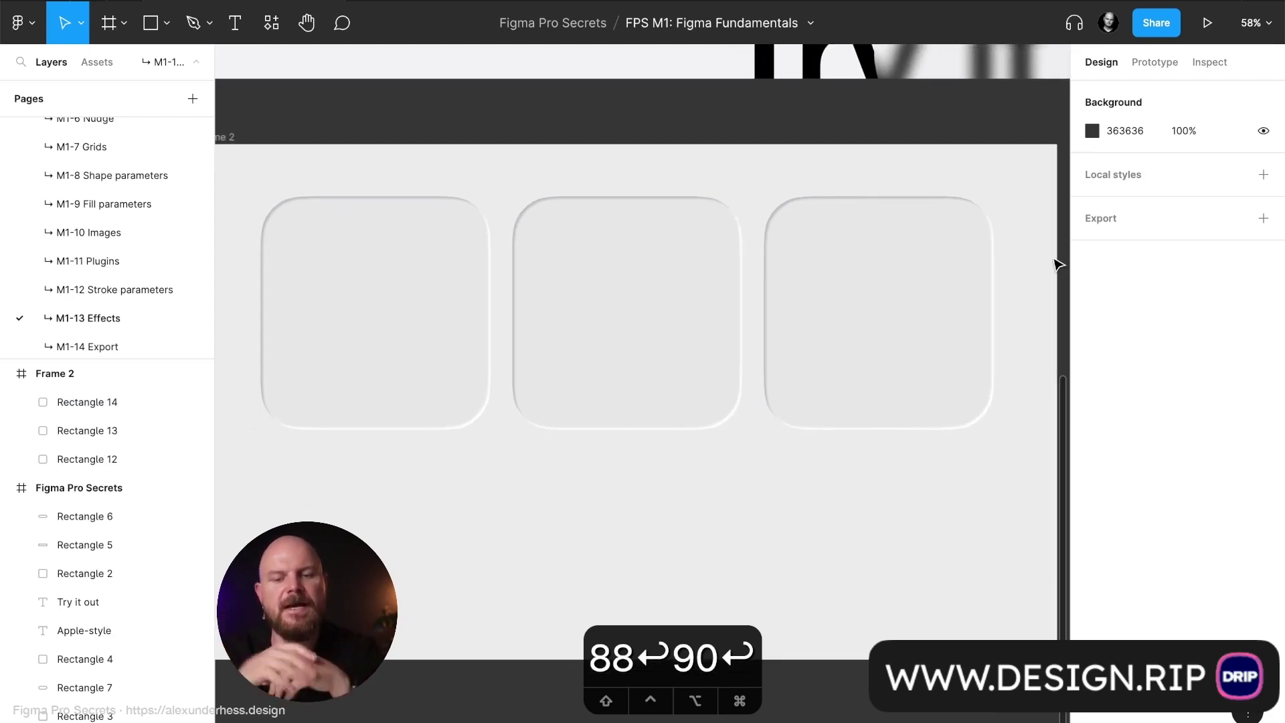
{"action": "scroll", "coordinate": [1055, 263], "scroll_direction": "down", "scroll_amount": 2}
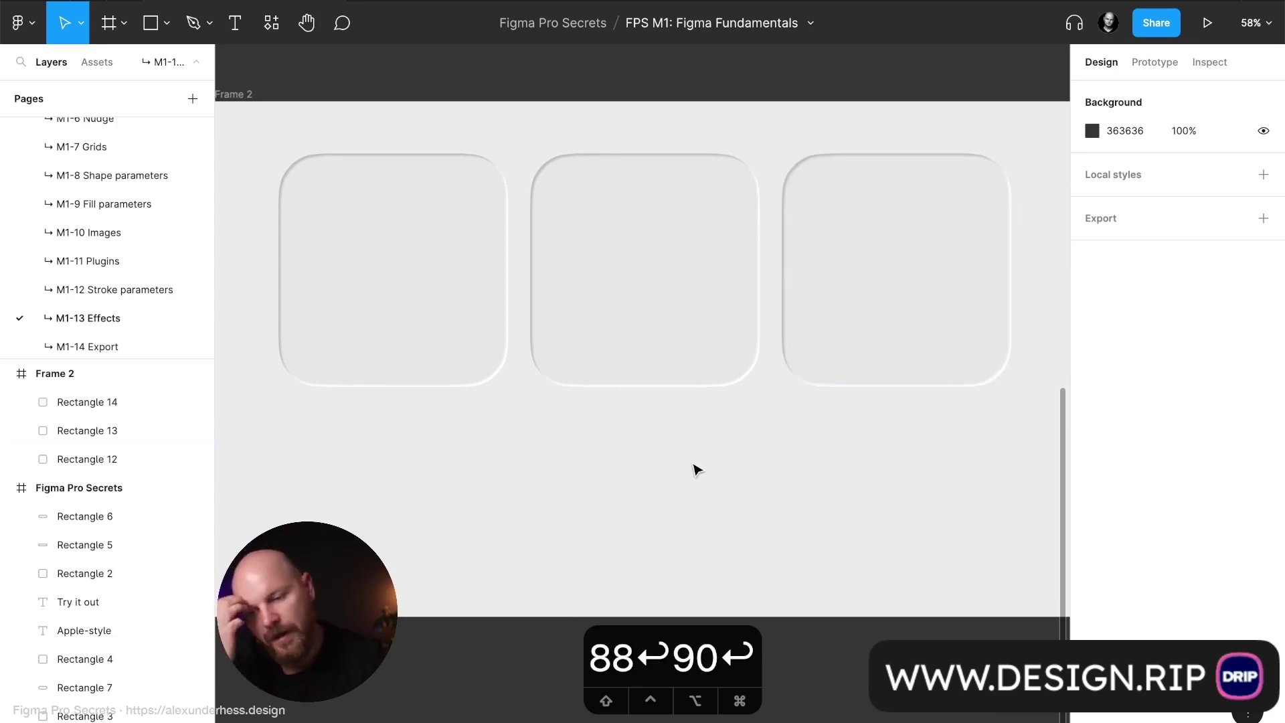
{"action": "scroll", "coordinate": [694, 468], "scroll_direction": "down", "scroll_amount": 3}
{"action": "scroll", "coordinate": [694, 468], "scroll_direction": "up", "scroll_amount": 2}
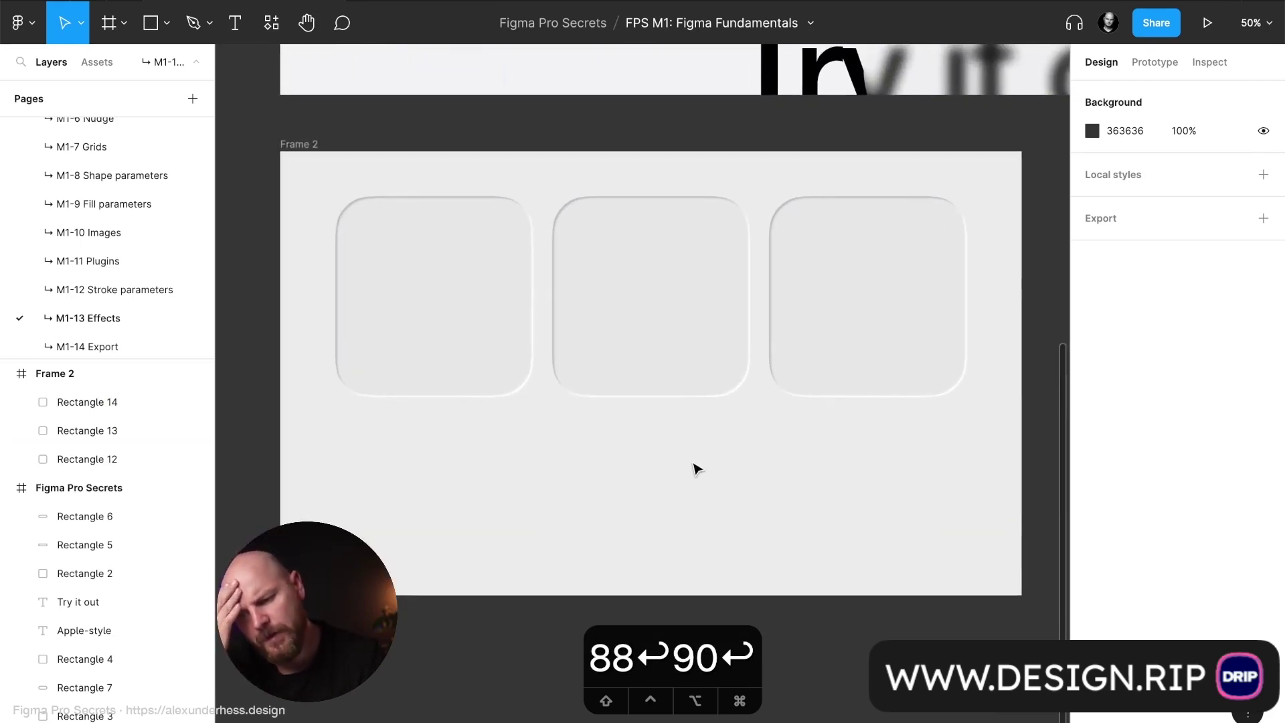
{"action": "left_click", "coordinate": [671, 391]}
{"action": "left_click", "coordinate": [863, 379]}
{"action": "left_click", "coordinate": [731, 379], "text": "shift"}
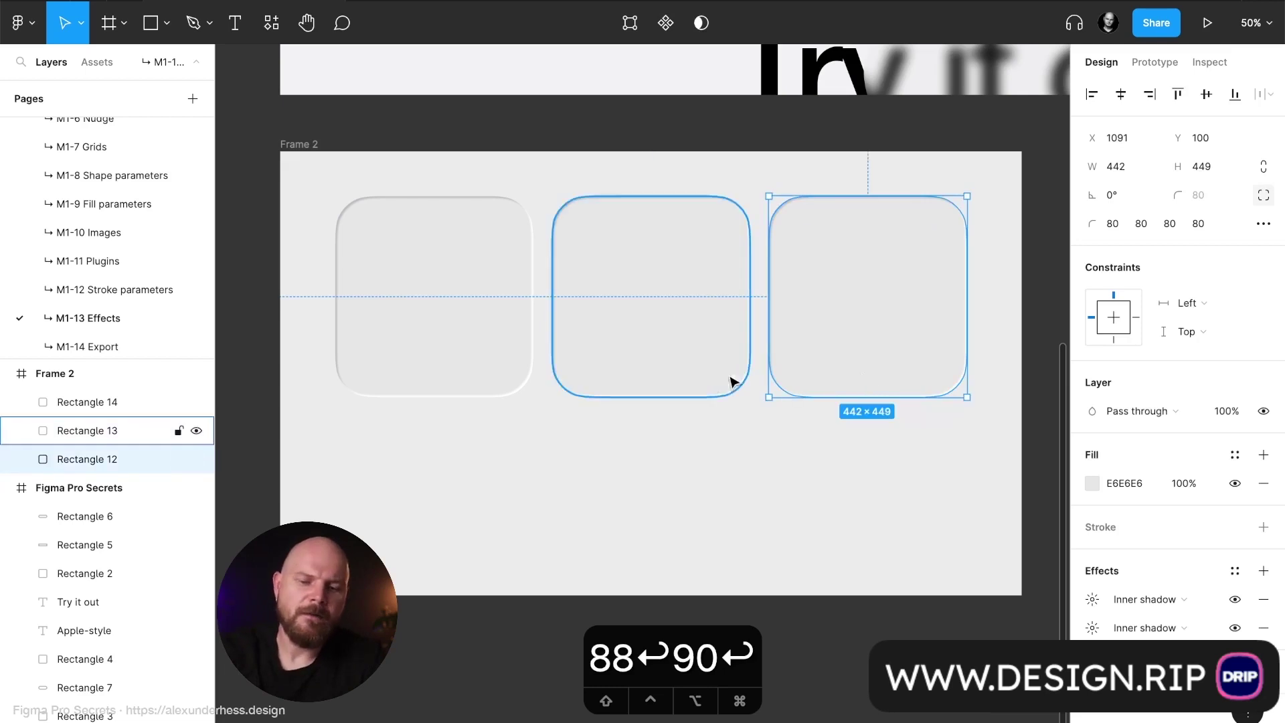
{"action": "key", "text": "BackSpace"}
Step: Shrink the remaining rounded square to about 196 × 197 and place it in Frame 2's upper-right corner
{"action": "left_click", "coordinate": [531, 329]}
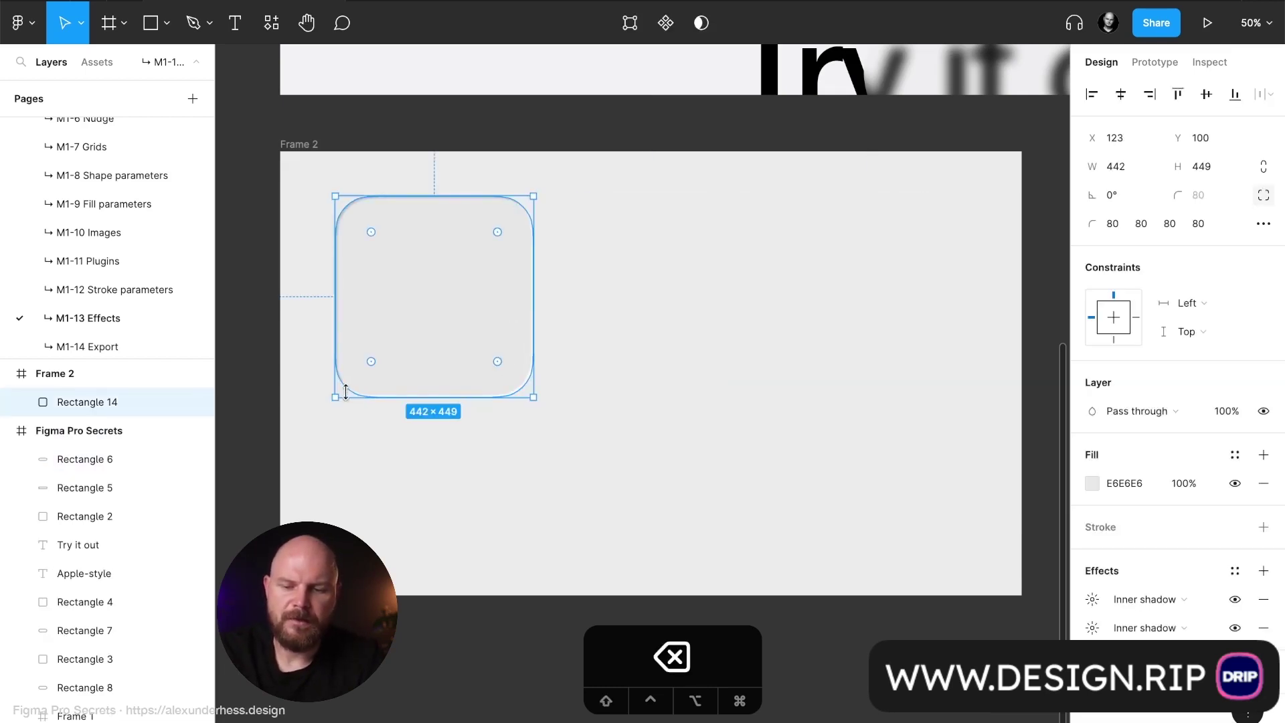
{"action": "left_click_drag", "start_coordinate": [337, 395], "coordinate": [935, 230]}
{"action": "left_click", "coordinate": [715, 410]}
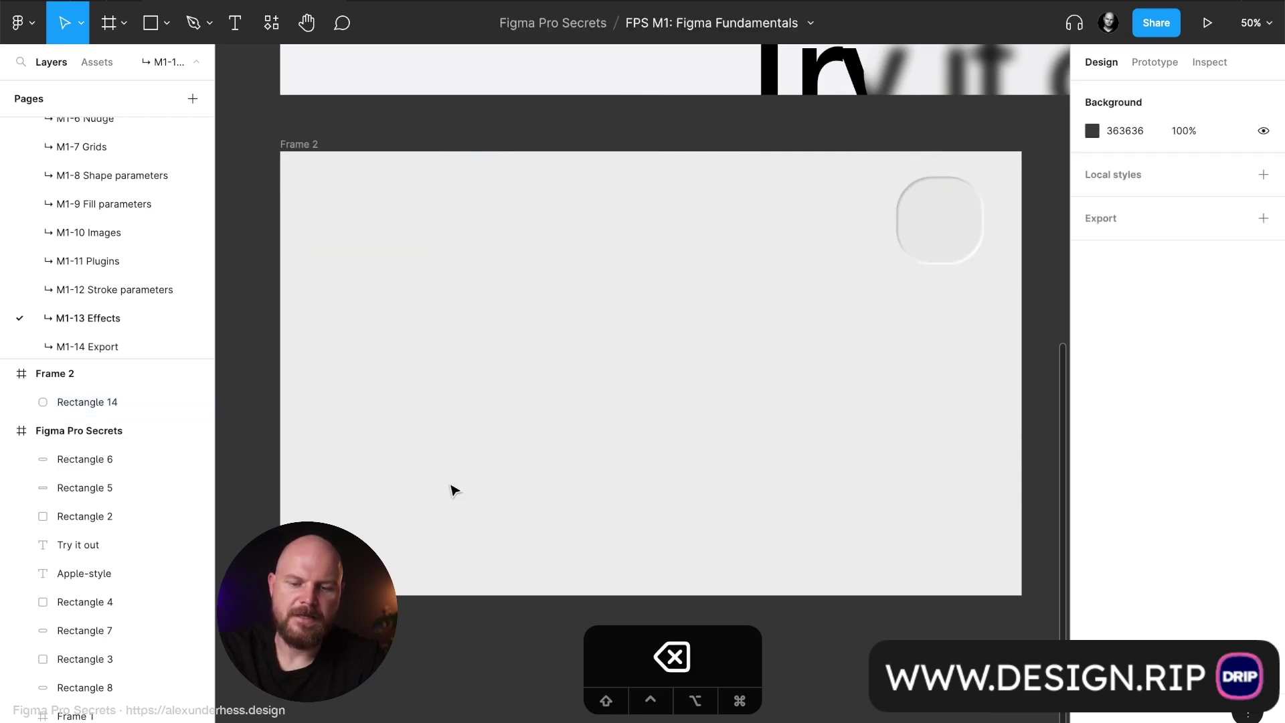
Step: Add the text WELLNESS in the lower part of Frame 2
{"action": "key", "text": "t"}
{"action": "left_click", "coordinate": [392, 455]}
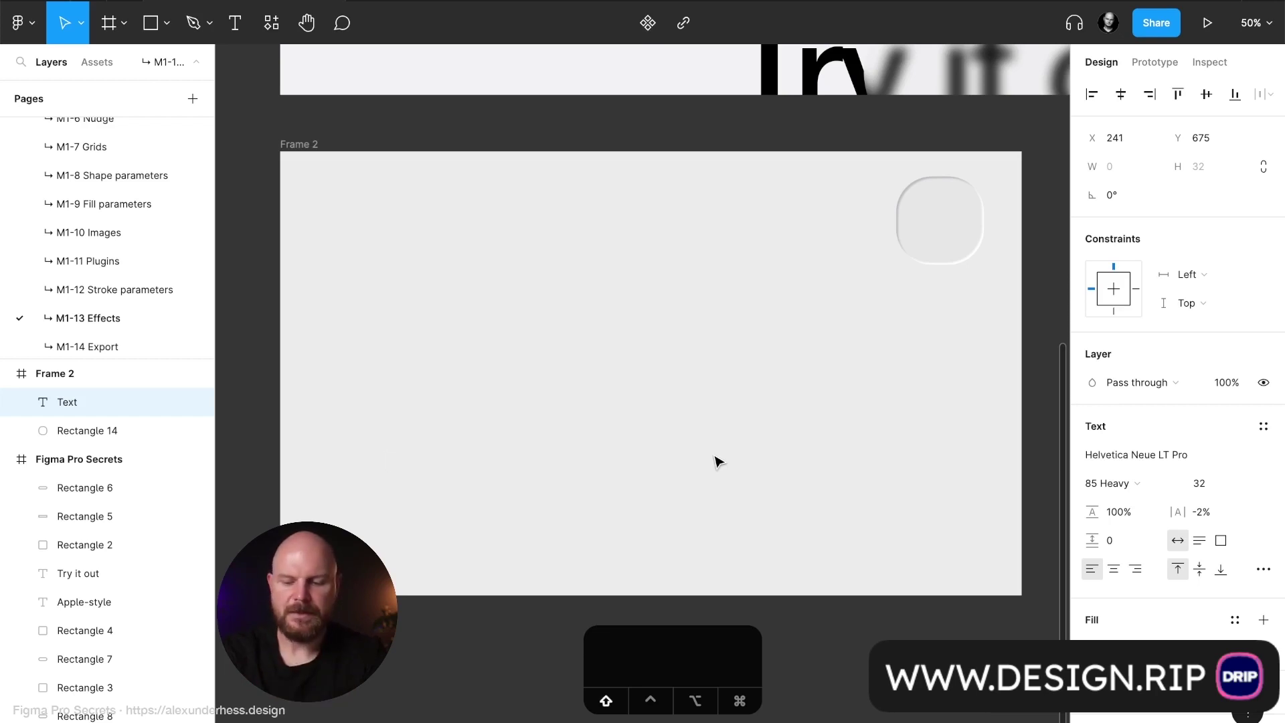
{"action": "type", "text": "WELLNESS"}
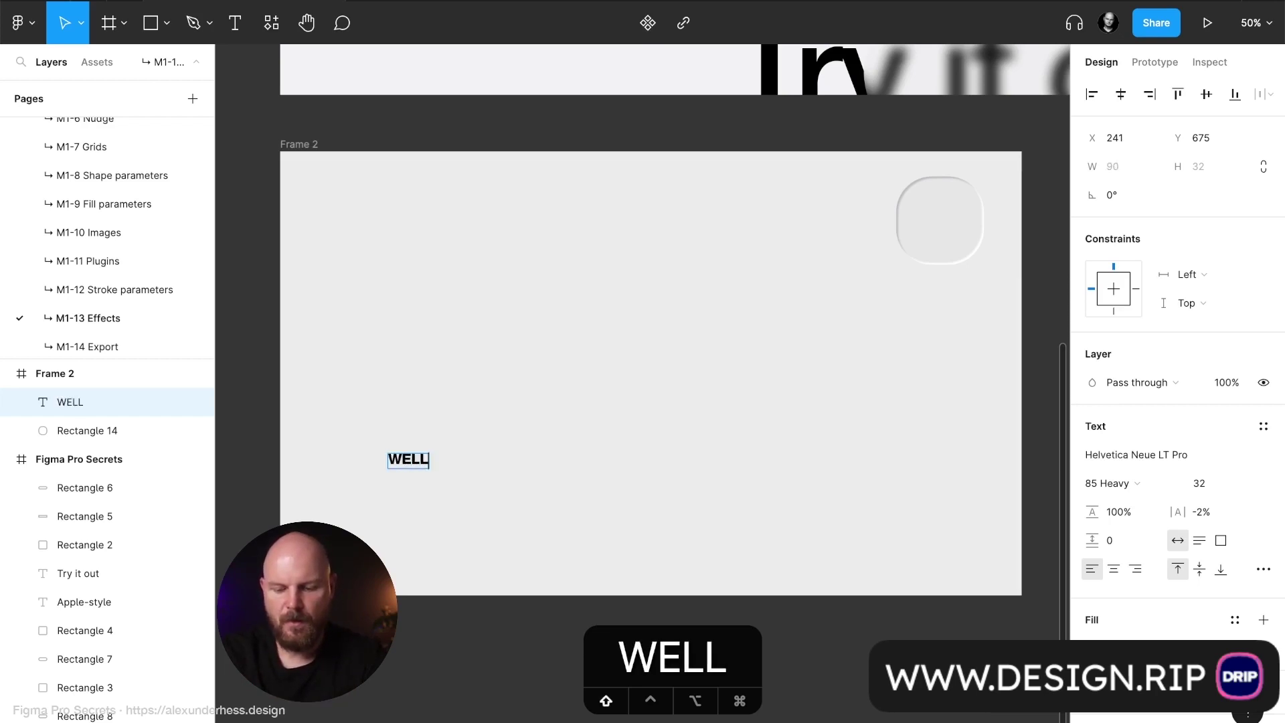
{"action": "key", "text": "Escape"}
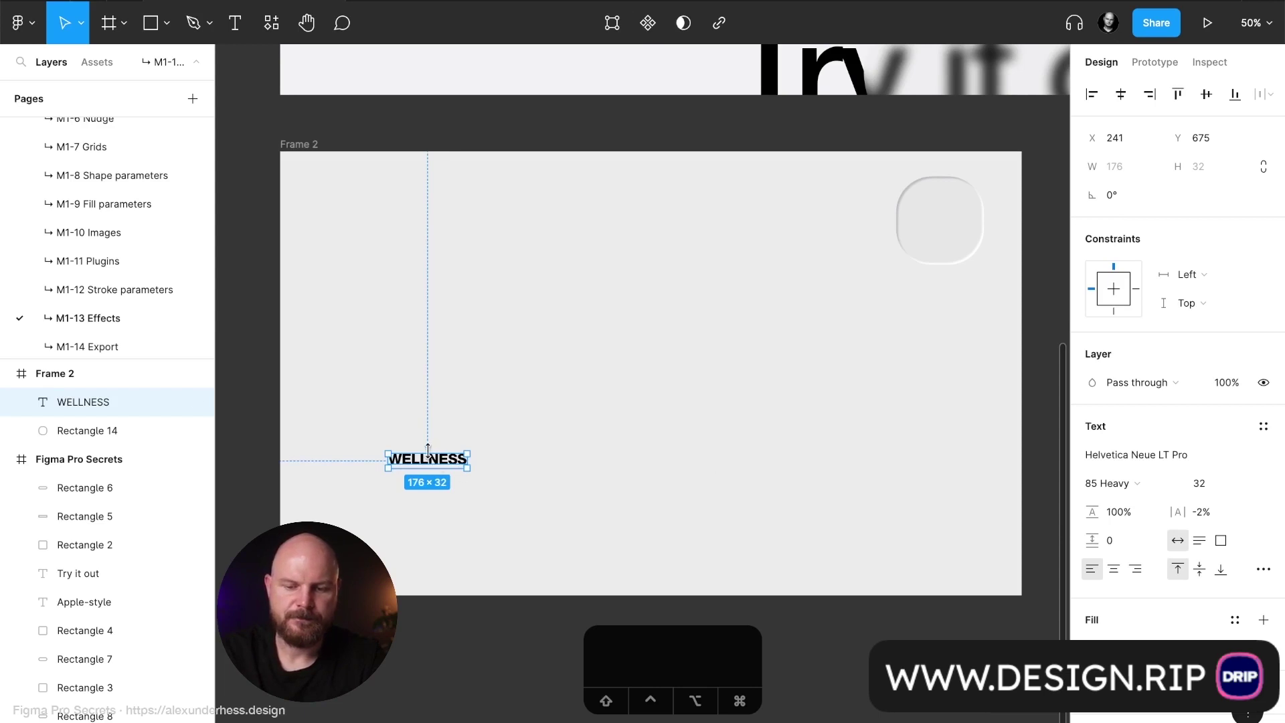
Step: Scale up the WELLNESS text, place it at X 97, Y 741 and set its font size to 230
{"action": "left_click_drag", "start_coordinate": [427, 449], "coordinate": [671, 432]}
{"action": "key", "text": "k"}
{"action": "left_click_drag", "start_coordinate": [703, 482], "coordinate": [659, 543]}
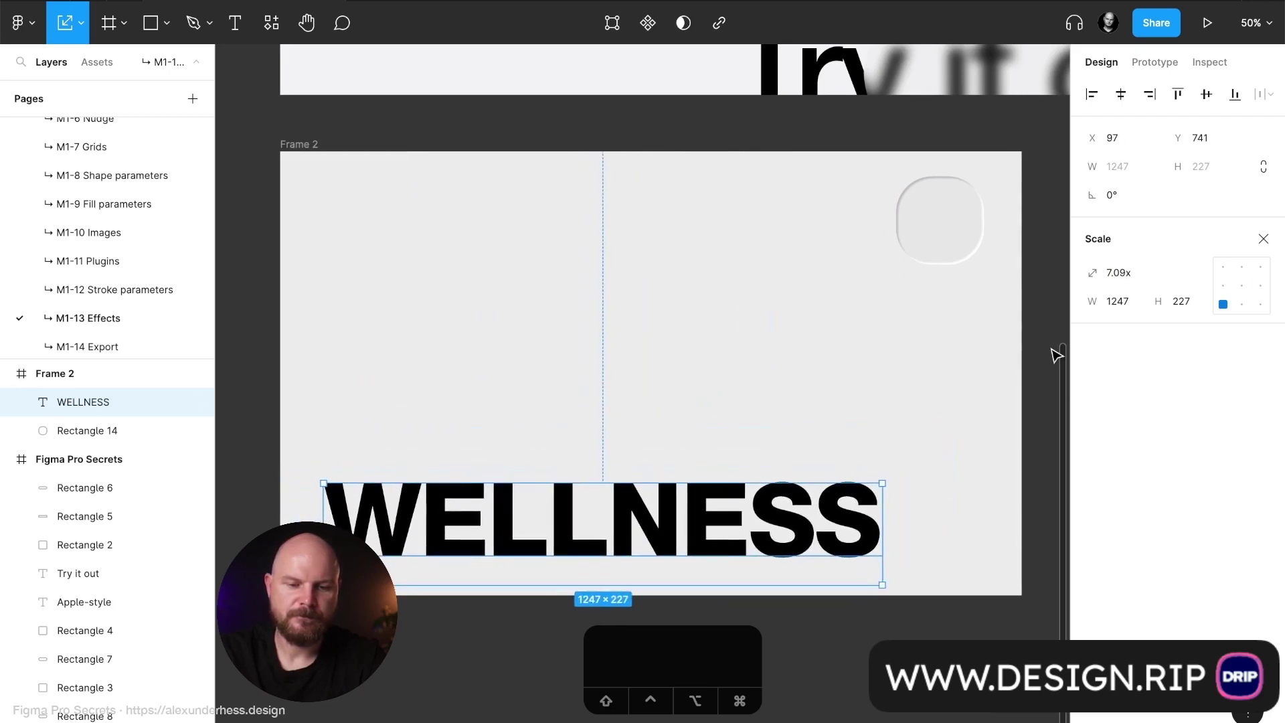
{"action": "left_click", "coordinate": [1263, 239]}
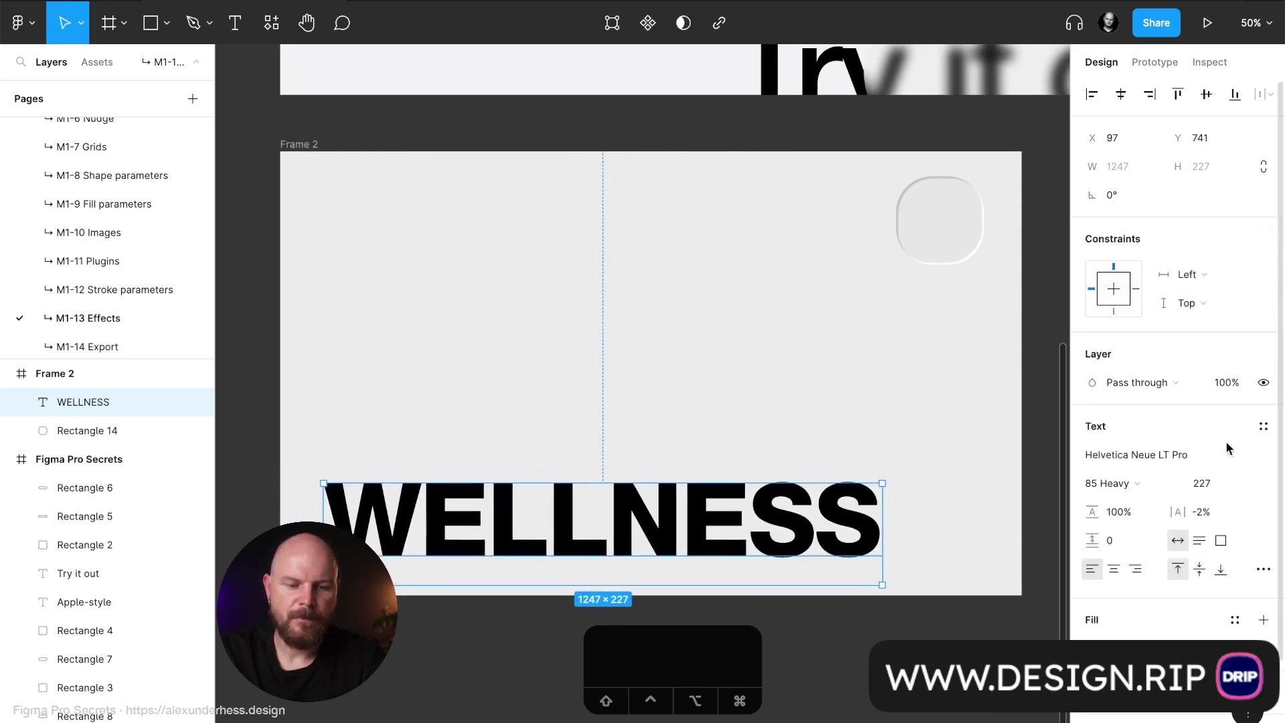
{"action": "left_click", "coordinate": [1228, 483]}
{"action": "type", "text": "230"}
{"action": "key", "text": "Return"}
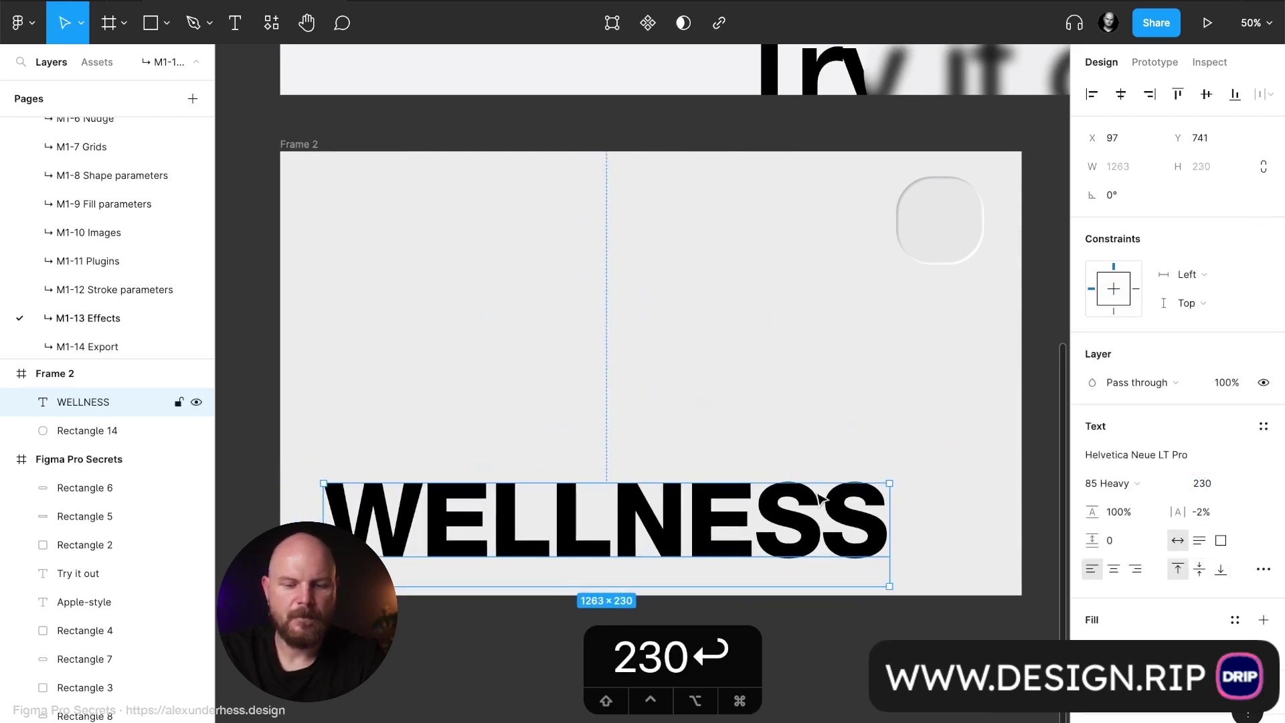
Step: Copy the rounded square's fill and inner shadow properties onto the WELLNESS text
{"action": "left_click", "coordinate": [942, 209]}
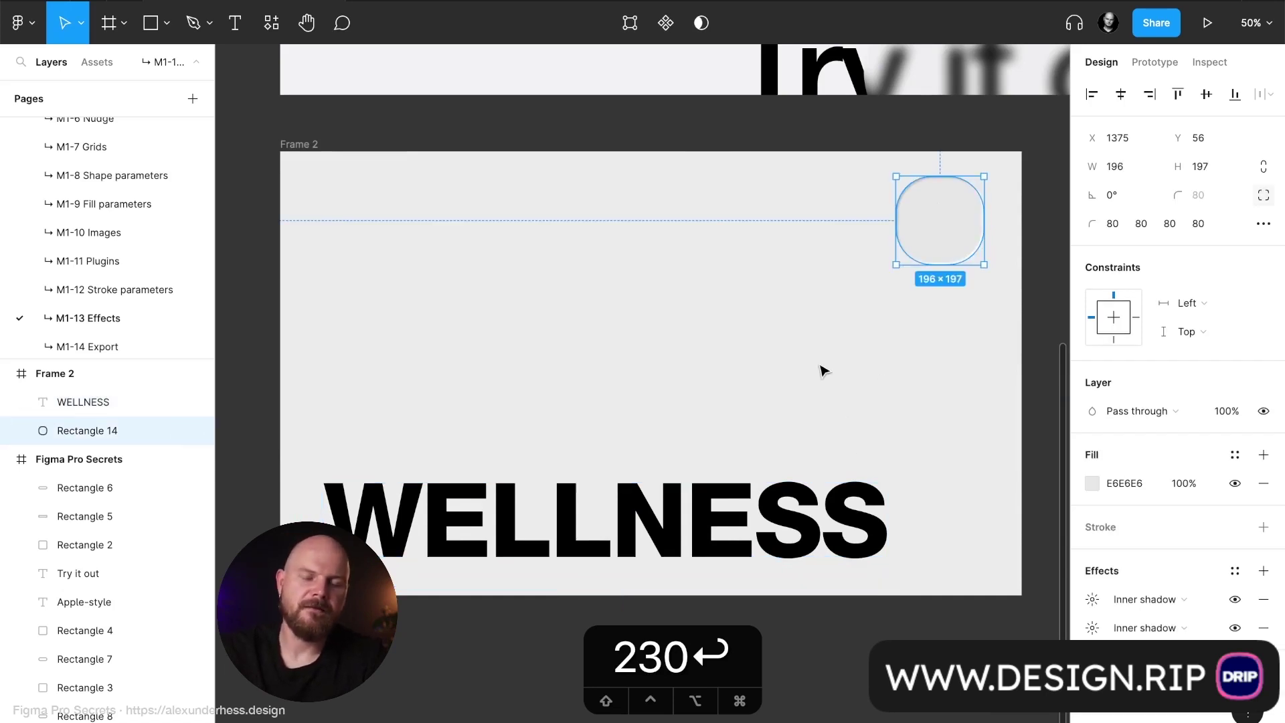
{"action": "left_click", "coordinate": [781, 522]}
{"action": "key", "text": "alt+super+v"}
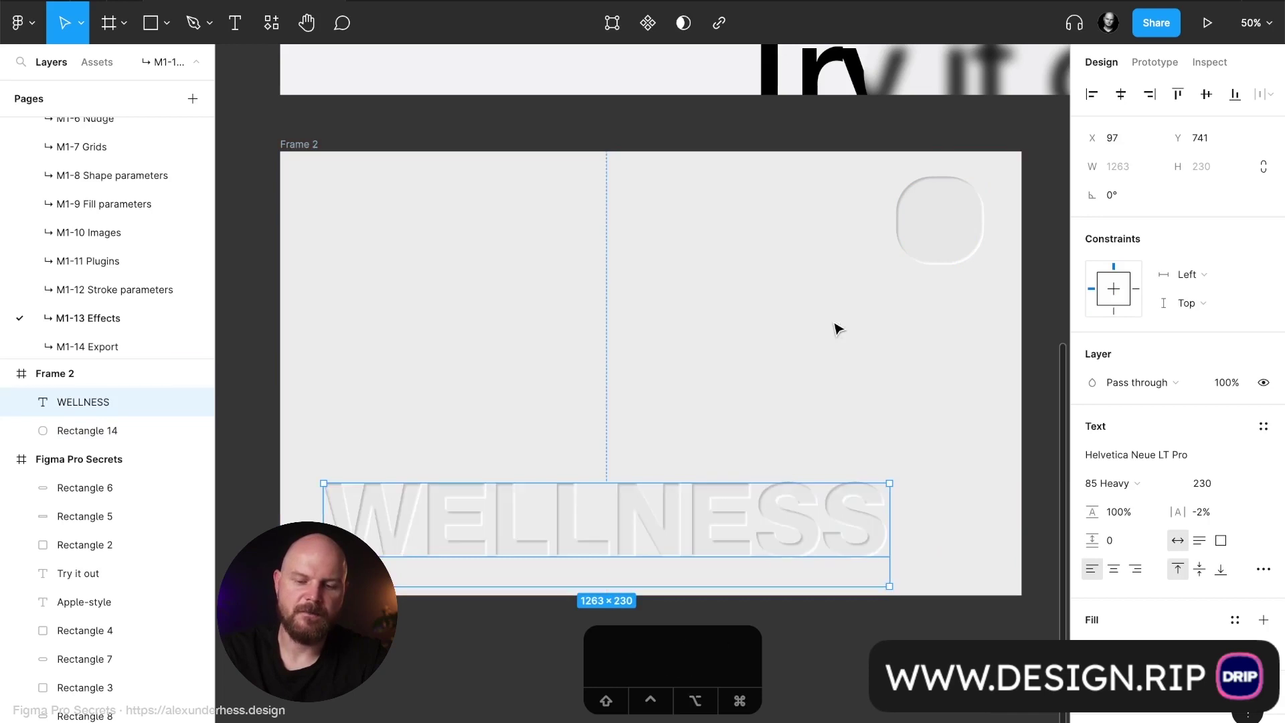
{"action": "left_click", "coordinate": [790, 353]}
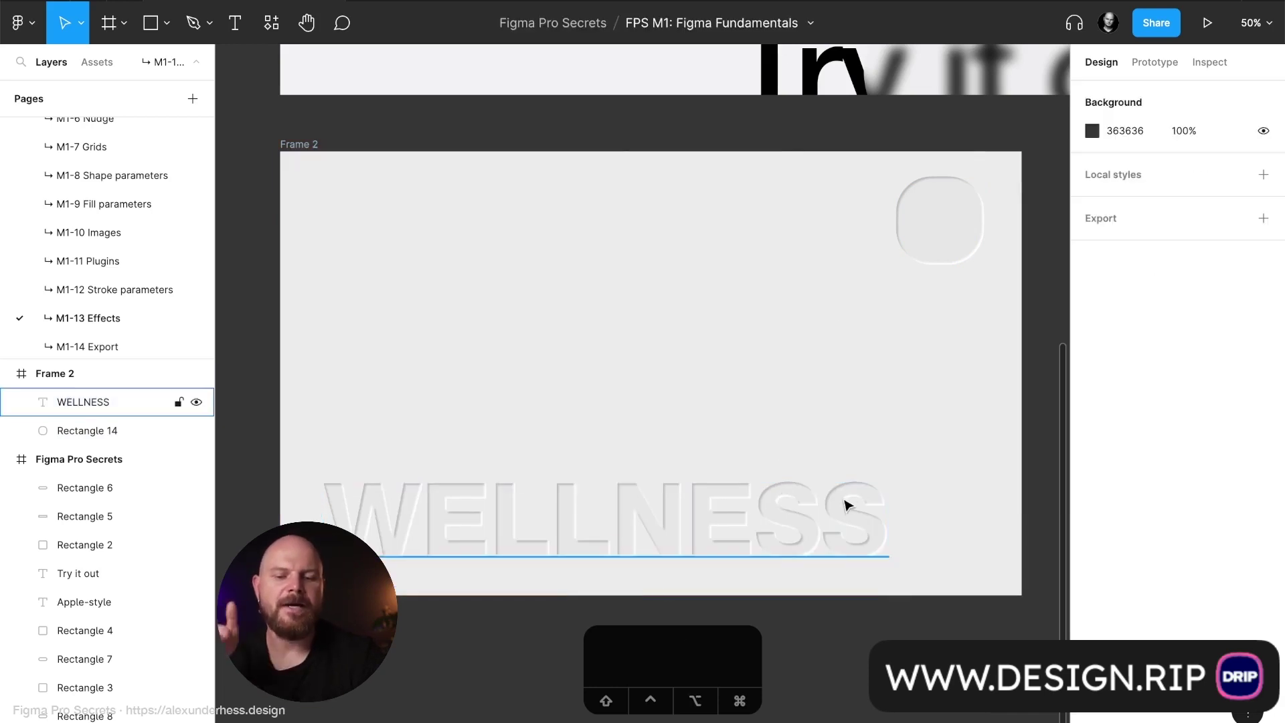
Step: Resize the embossed rounded square to a width and height of 100
{"action": "left_click", "coordinate": [941, 256]}
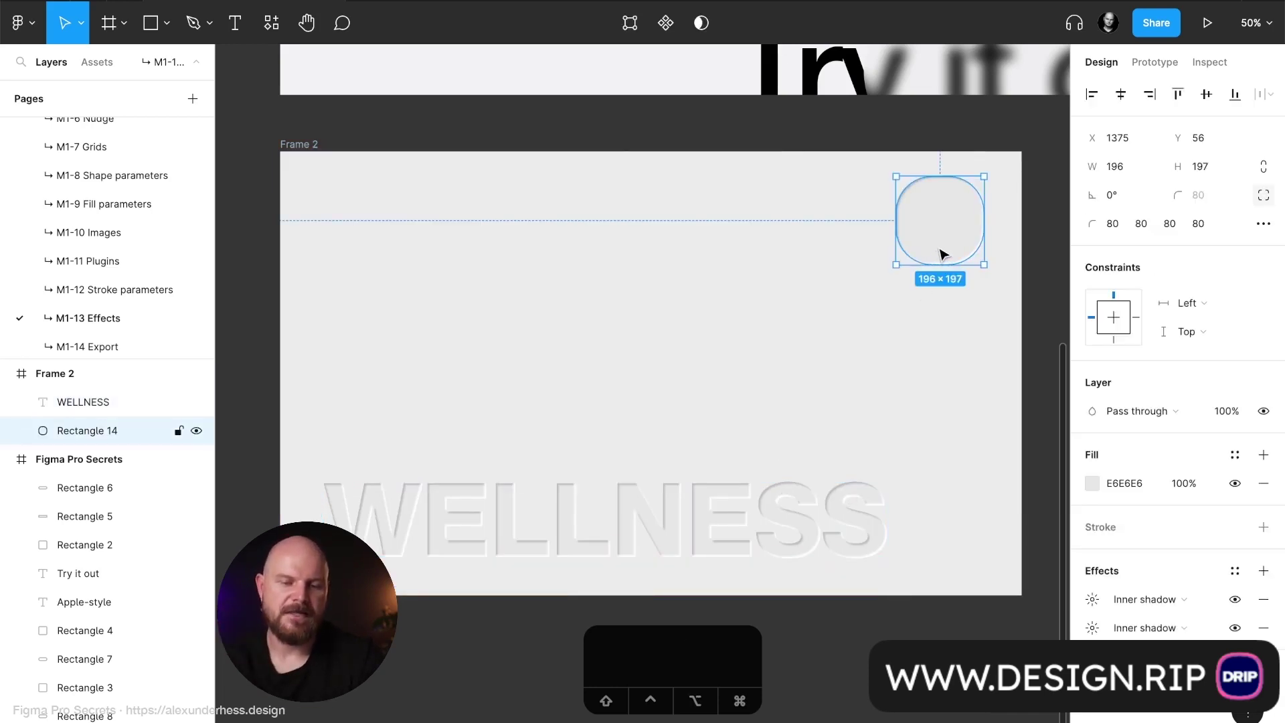
{"action": "left_click", "coordinate": [1127, 167]}
{"action": "type", "text": "100"}
{"action": "key", "text": "Tab"}
{"action": "type", "text": "100"}
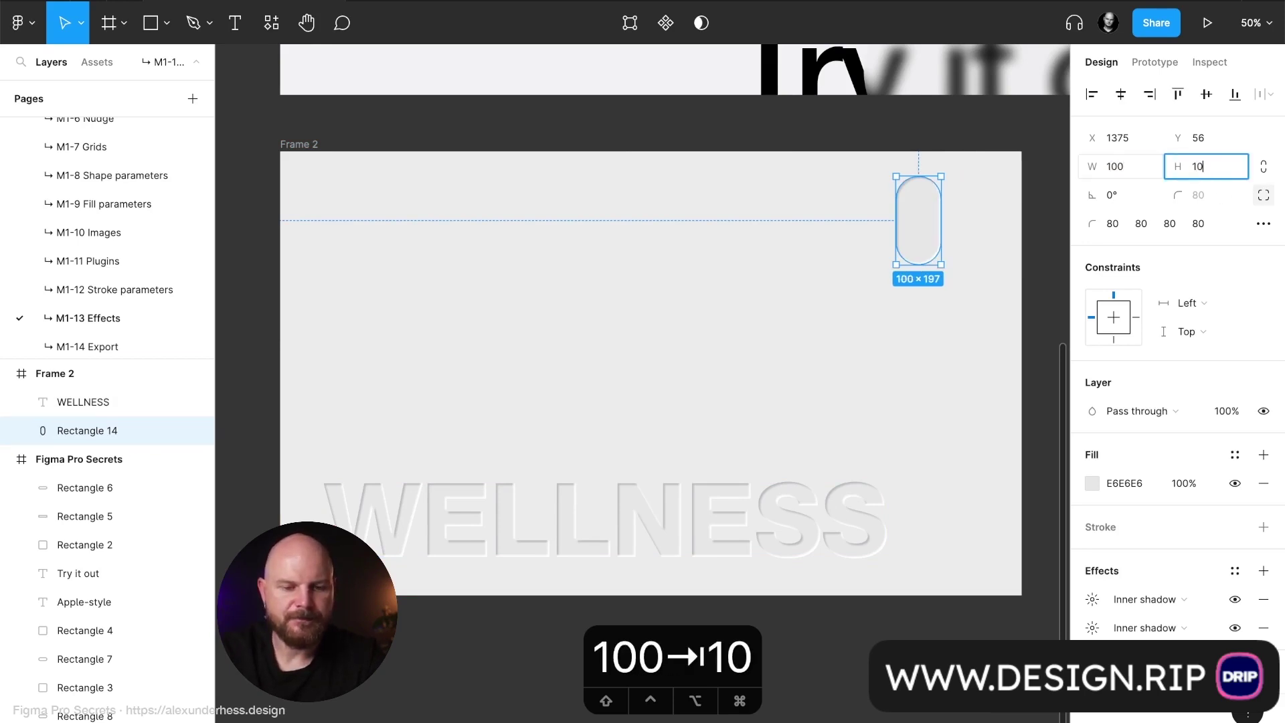
{"action": "key", "text": "Return"}
Step: Place the embossed circle above the text at X 97, Y 540, with a duplicate after the final S at X 1374, Y 805
{"action": "left_click_drag", "start_coordinate": [913, 211], "coordinate": [906, 539]}
{"action": "left_click", "coordinate": [458, 413]}
{"action": "scroll", "coordinate": [906, 539], "scroll_direction": "up", "scroll_amount": 10}
{"action": "scroll", "coordinate": [906, 539], "scroll_direction": "right", "scroll_amount": 3}
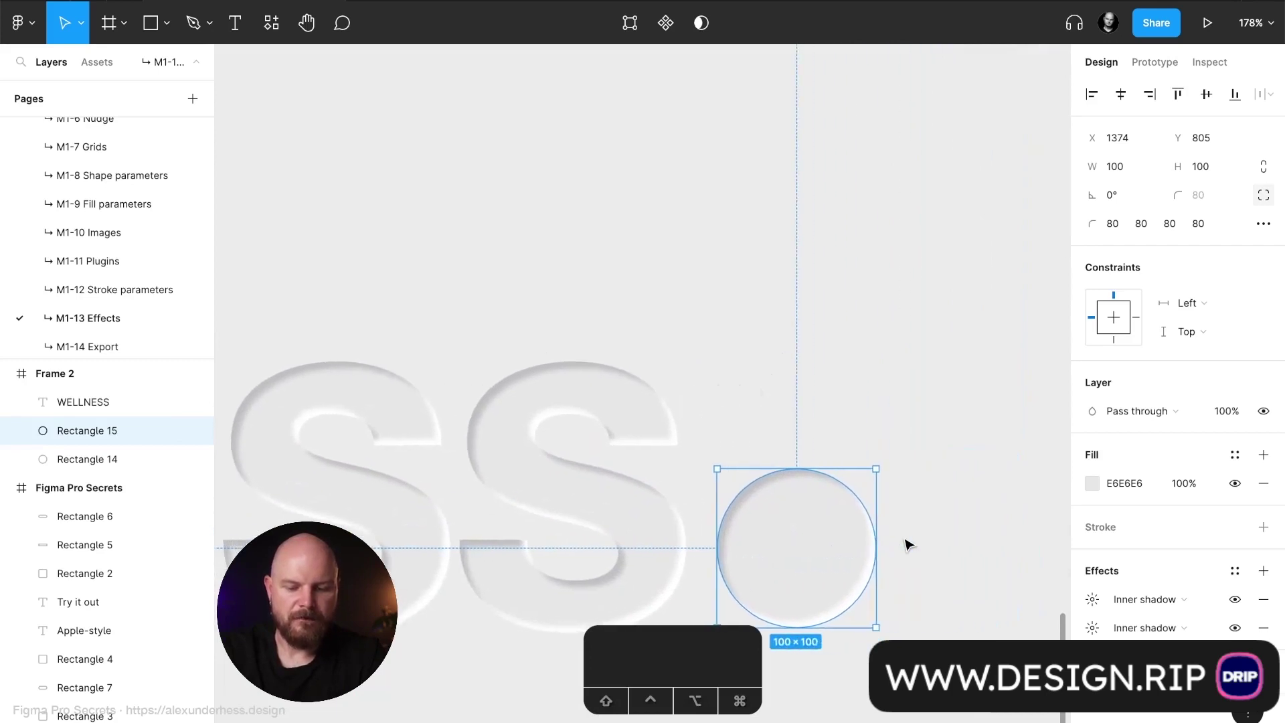
Step: Scale the duplicated circle to about 37 × 37 and place it after WELLNESS as a period at X 1371, Y 868
{"action": "key", "text": "k"}
{"action": "left_click_drag", "start_coordinate": [873, 468], "coordinate": [774, 569]}
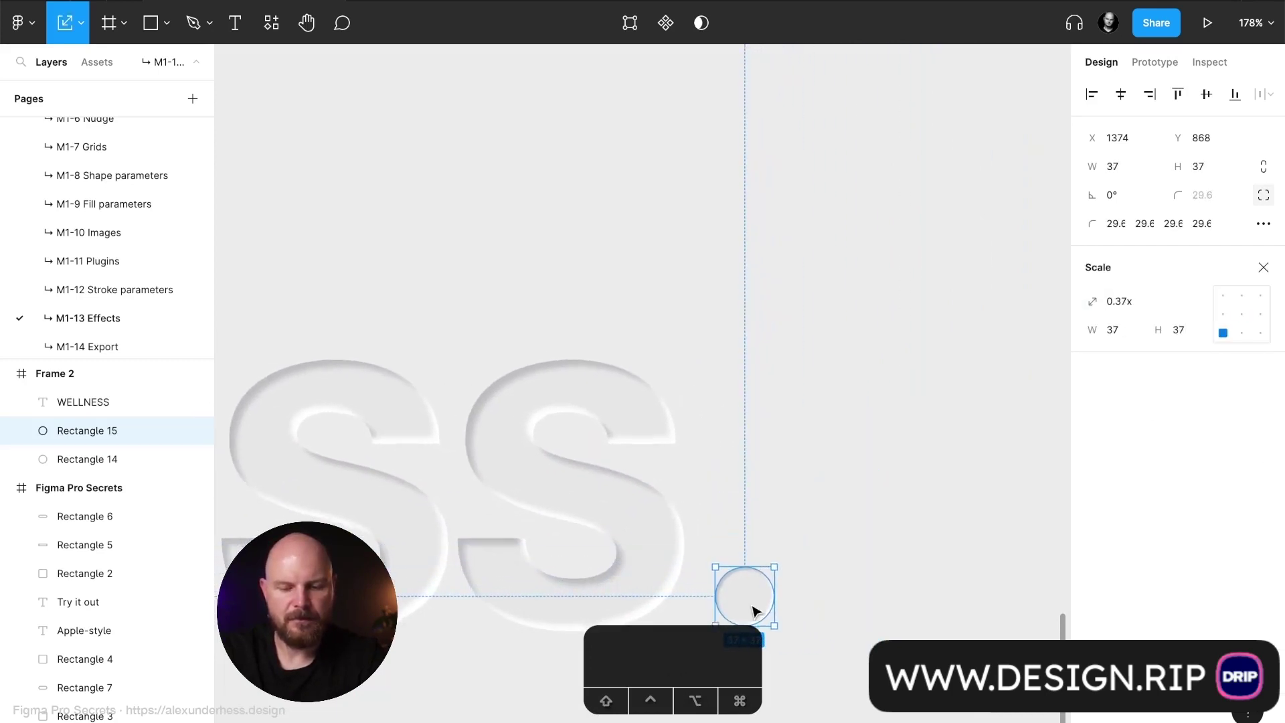
{"action": "scroll", "coordinate": [781, 514], "scroll_direction": "down", "scroll_amount": 3}
{"action": "scroll", "coordinate": [781, 513], "scroll_direction": "left", "scroll_amount": 1}
{"action": "left_click_drag", "start_coordinate": [780, 514], "coordinate": [786, 502]}
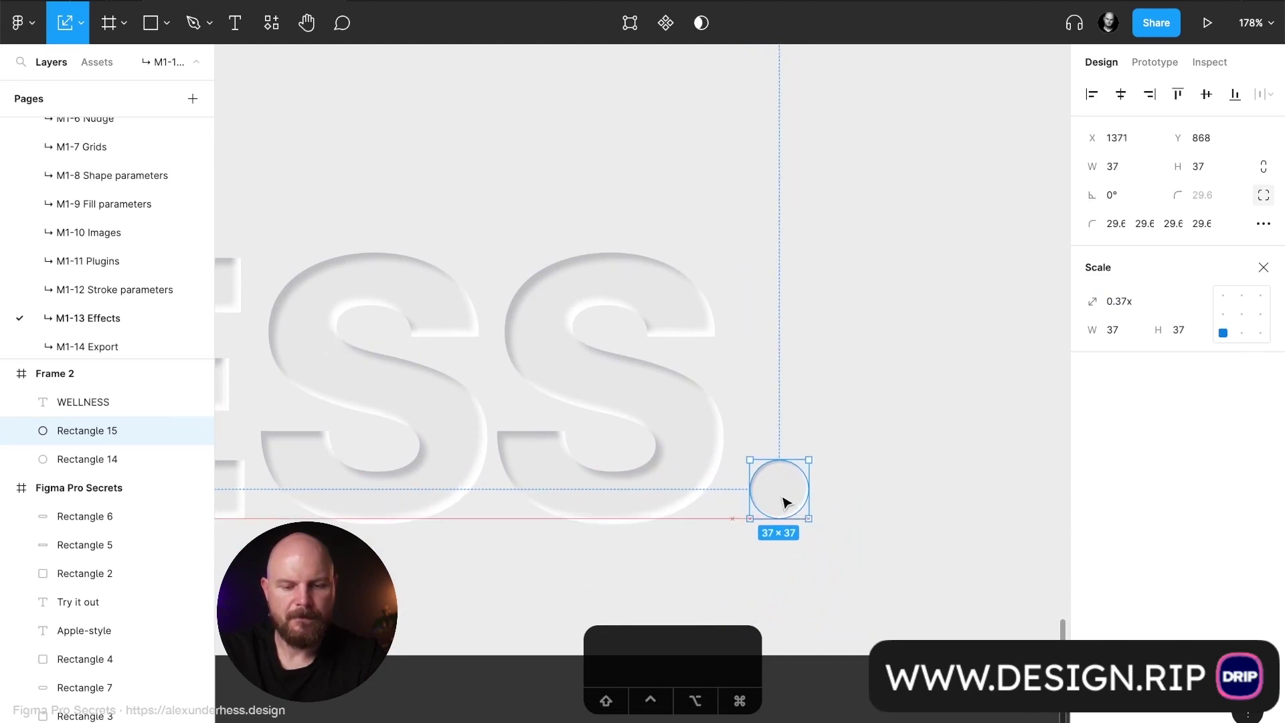
{"action": "left_click", "coordinate": [832, 418]}
Step: Delete the larger embossed circle above the WELLNESS text, keeping the small period
{"action": "scroll", "coordinate": [832, 418], "scroll_direction": "down", "scroll_amount": 5}
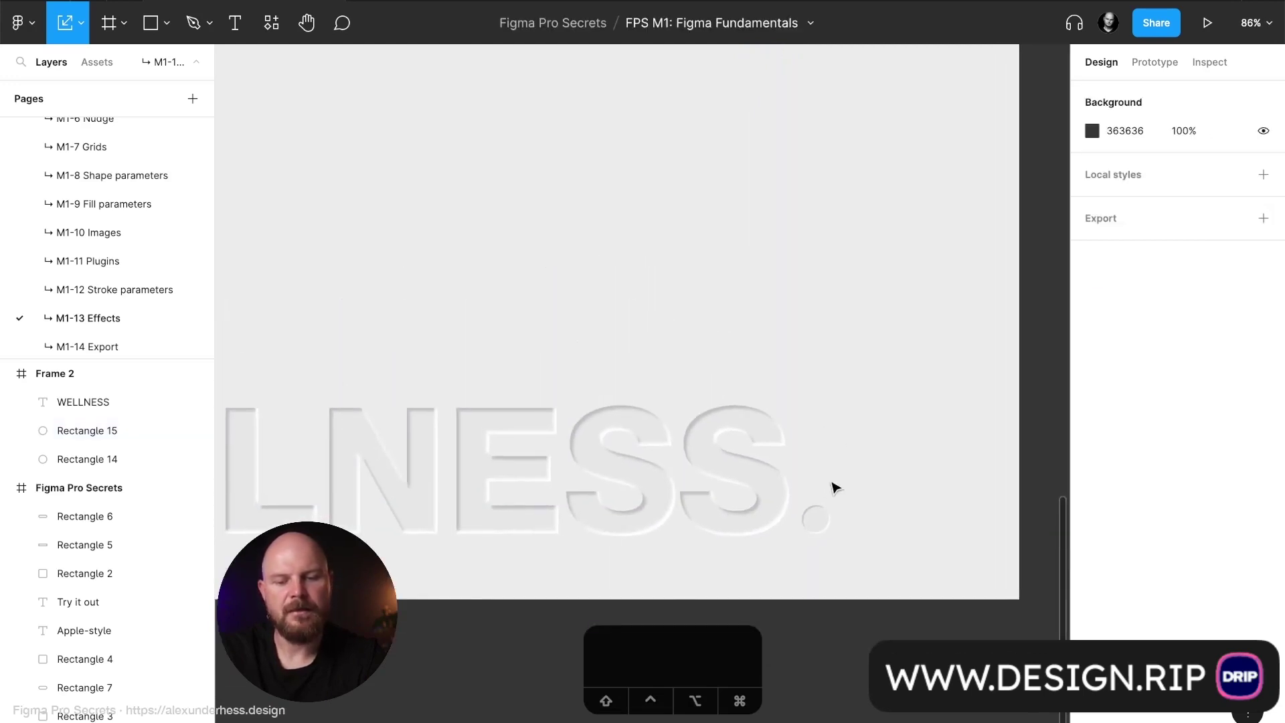
{"action": "scroll", "coordinate": [835, 487], "scroll_direction": "down", "scroll_amount": 4}
{"action": "left_click", "coordinate": [340, 394]}
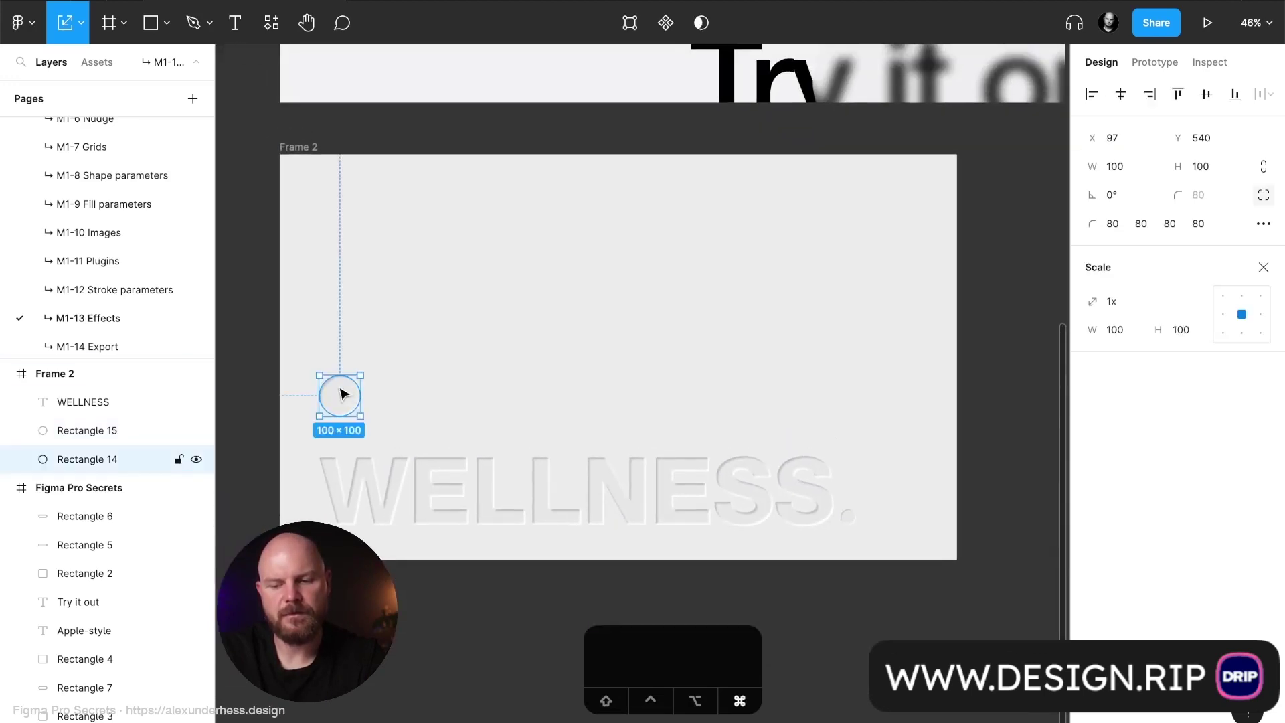
{"action": "left_click", "coordinate": [848, 516]}
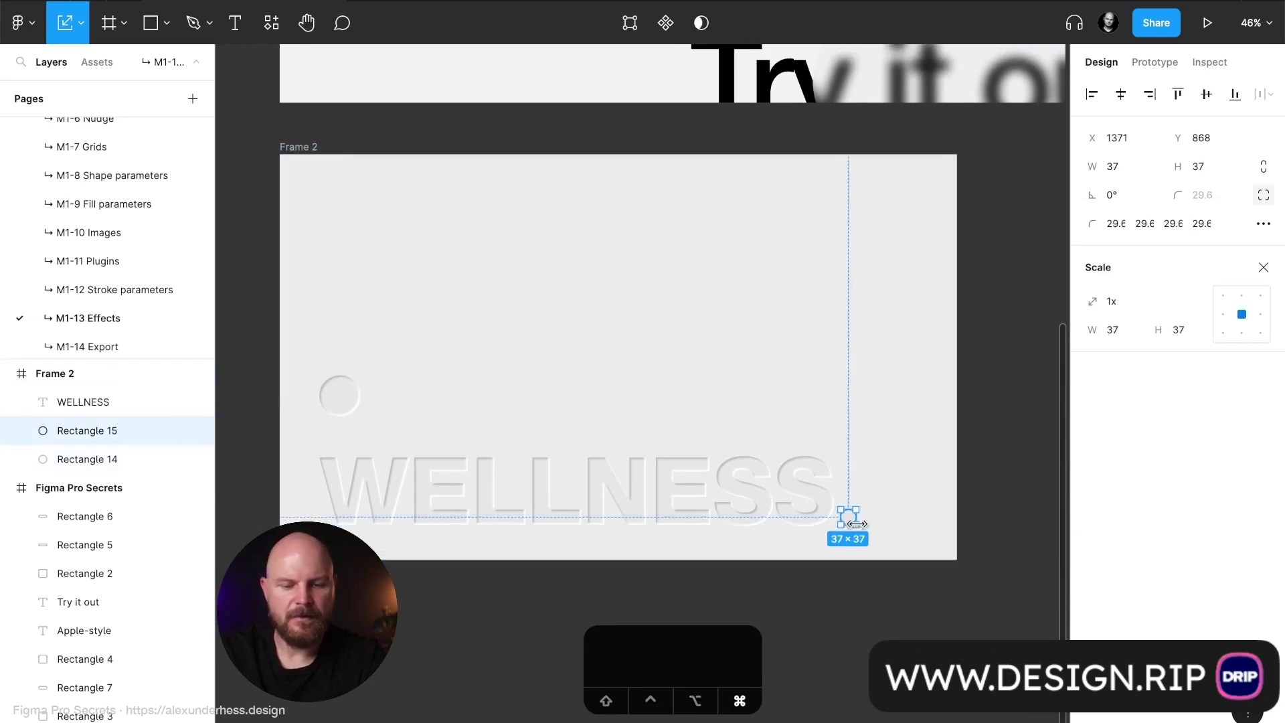
{"action": "left_click", "coordinate": [912, 498]}
{"action": "left_click", "coordinate": [339, 396]}
{"action": "key", "text": "BackSpace"}
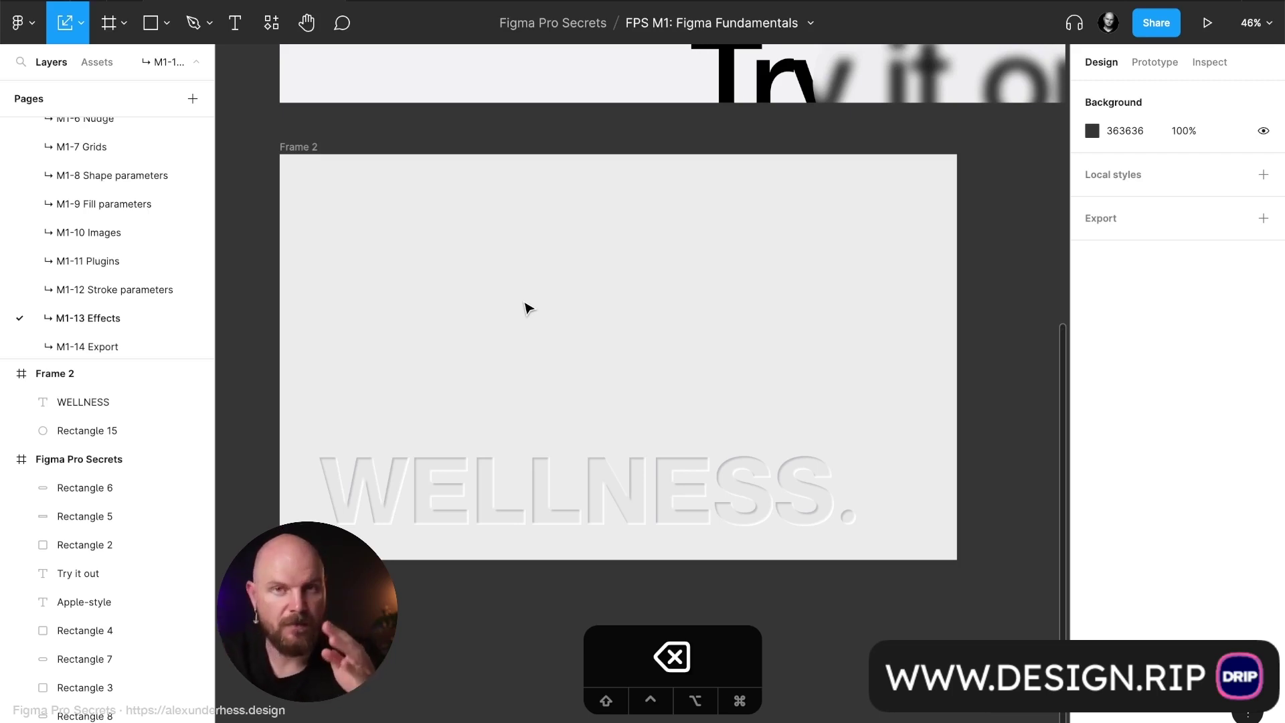
Step: Convert the WELLNESS text to outlines and stretch the lettering upward to a height of about 359
{"action": "left_click", "coordinate": [611, 468]}
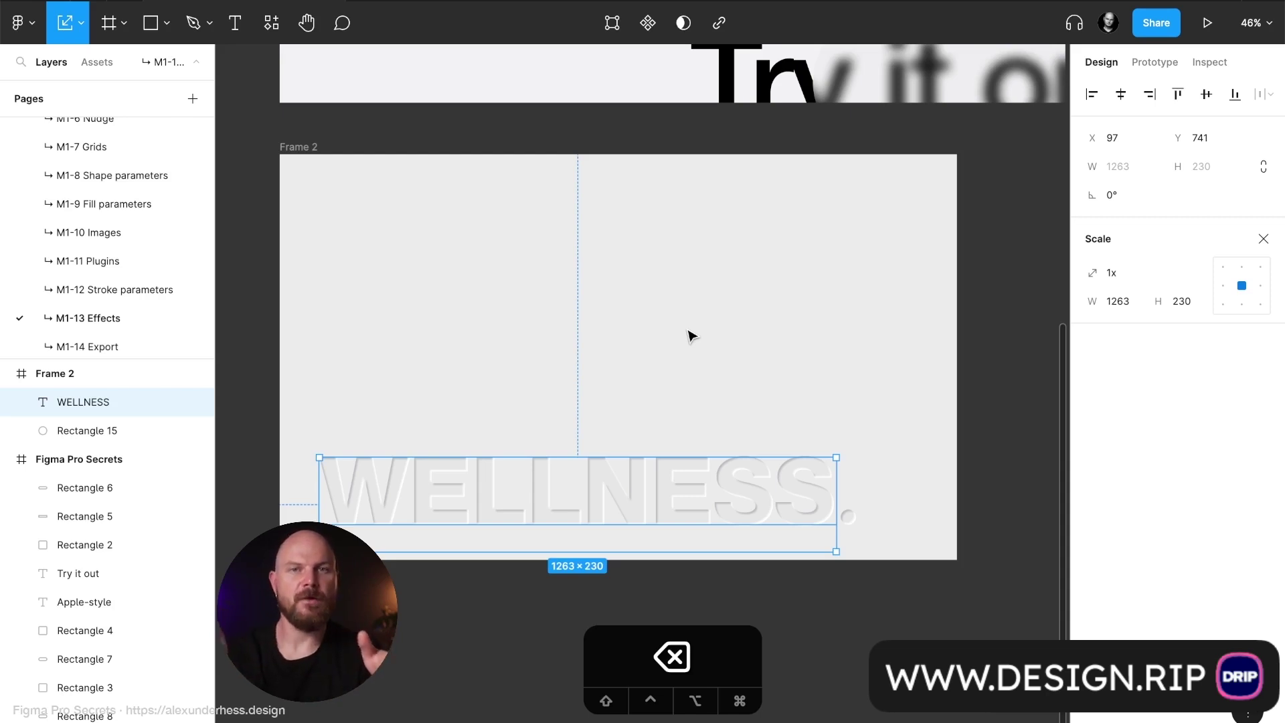
{"action": "key", "text": "shift+super+o"}
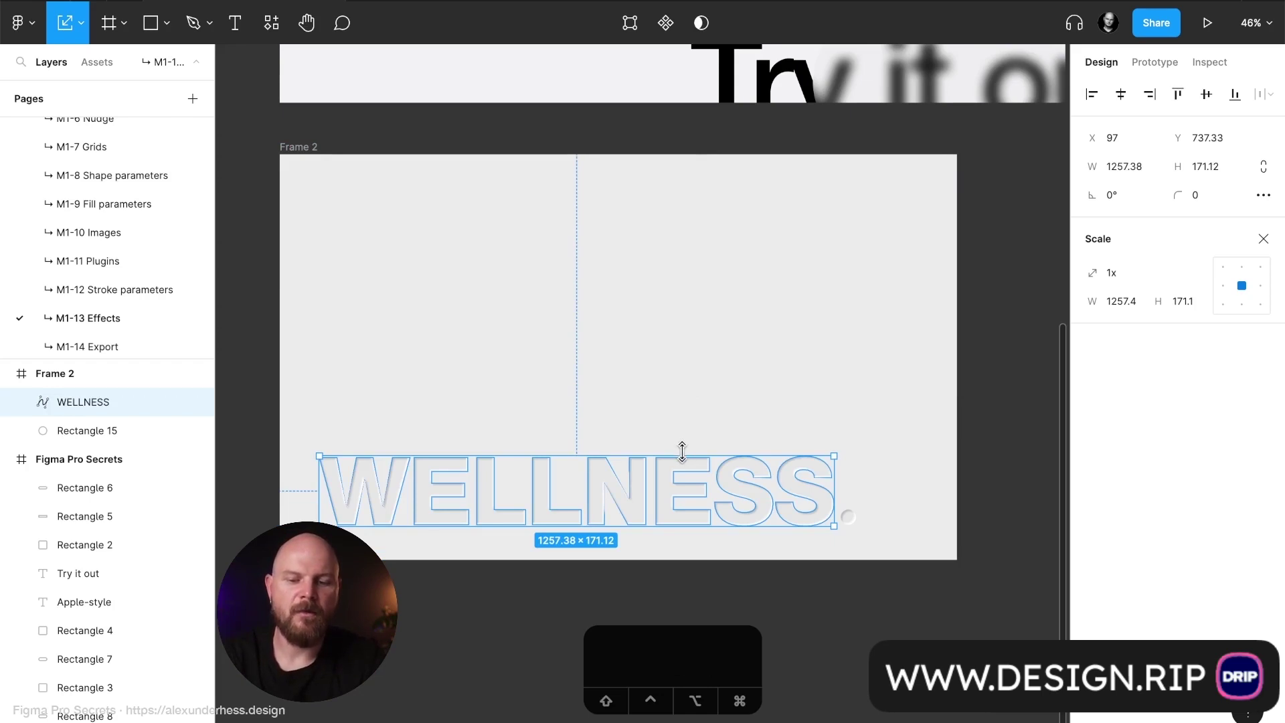
{"action": "left_click", "coordinate": [1263, 239]}
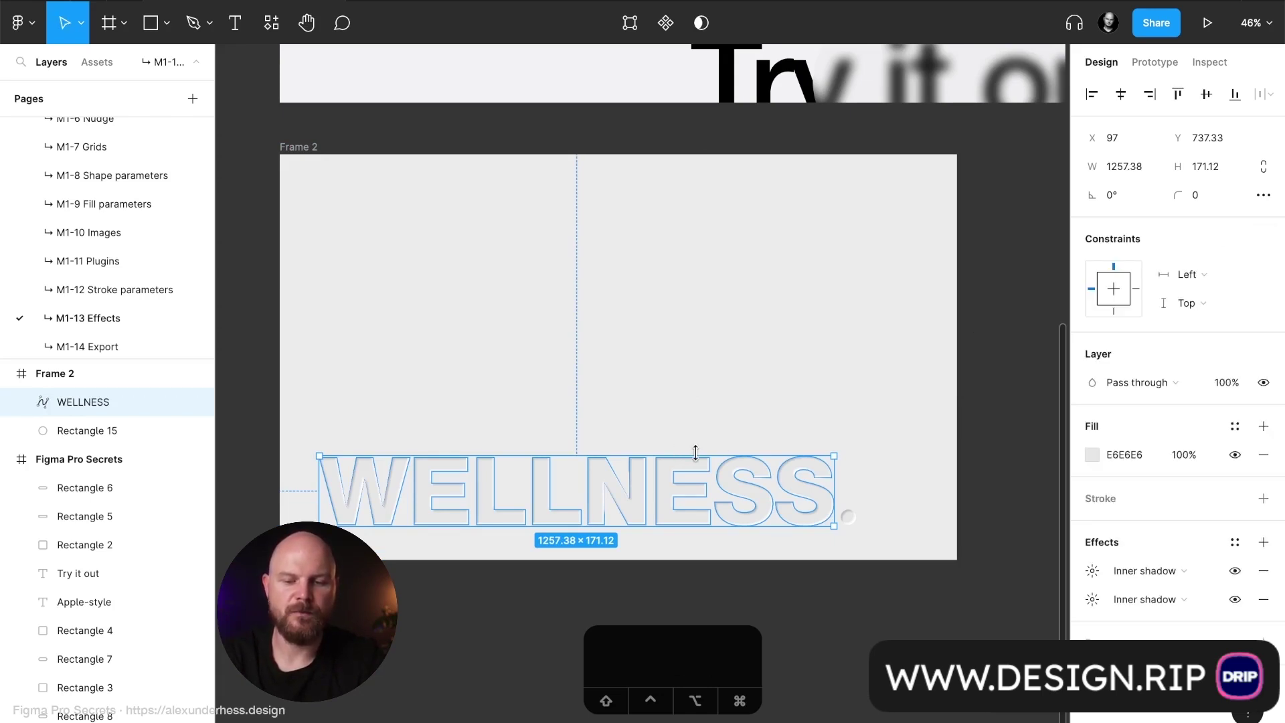
{"action": "left_click_drag", "start_coordinate": [695, 453], "coordinate": [700, 378]}
{"action": "left_click", "coordinate": [697, 330]}
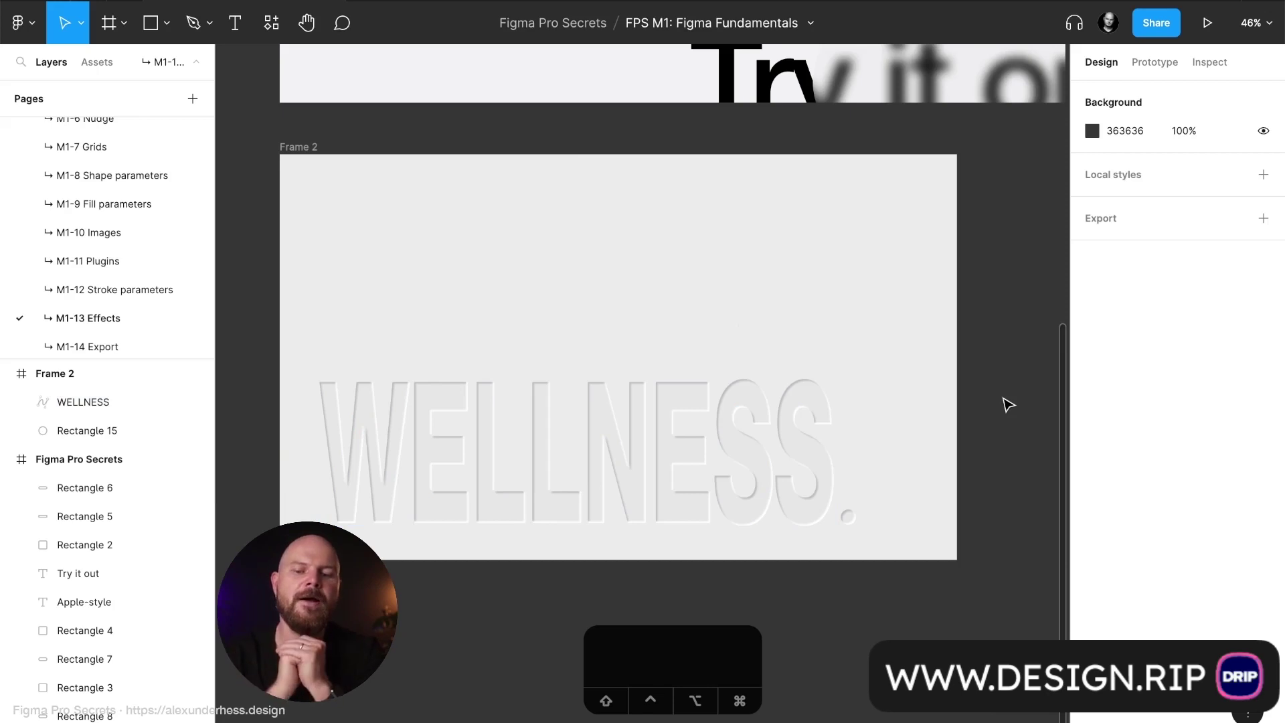
Step: Move the WELLNESS lettering down to Y 688, past the frame's lower edge, and lower the period along with it
{"action": "left_click", "coordinate": [853, 513]}
{"action": "left_click", "coordinate": [803, 452]}
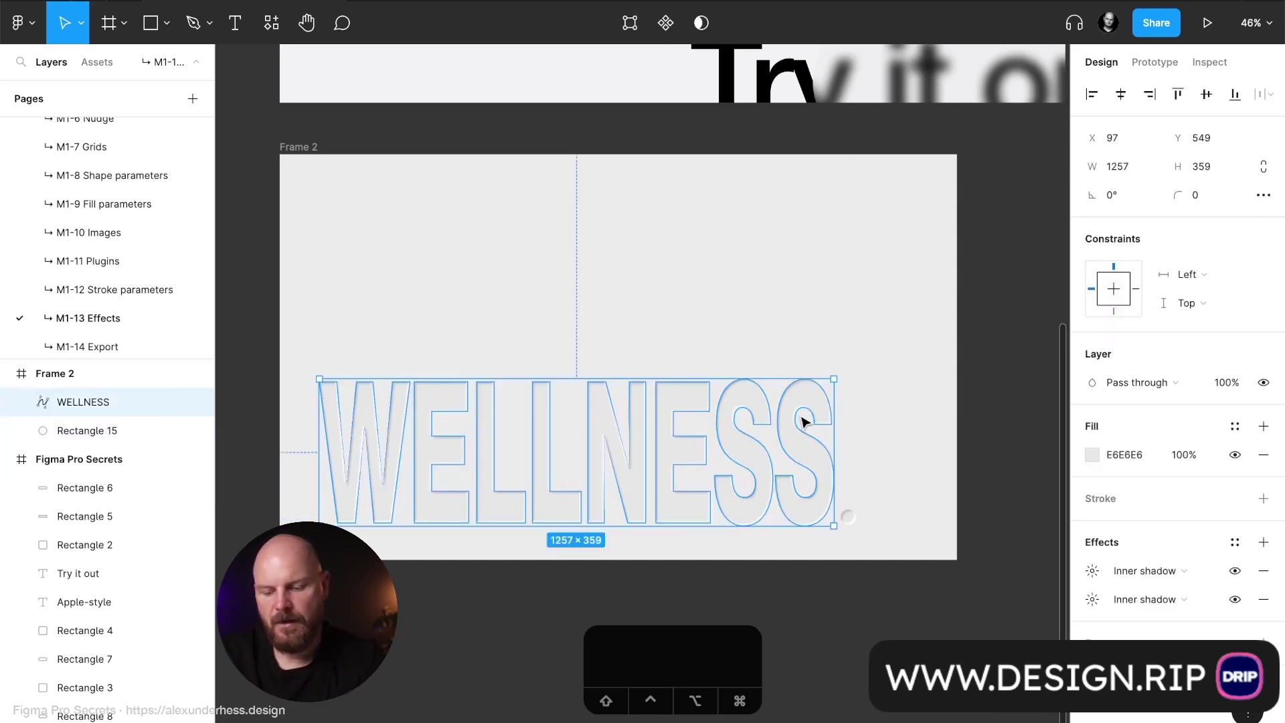
{"action": "left_click_drag", "start_coordinate": [804, 422], "coordinate": [849, 542]}
{"action": "left_click", "coordinate": [898, 497]}
{"action": "left_click", "coordinate": [868, 488]}
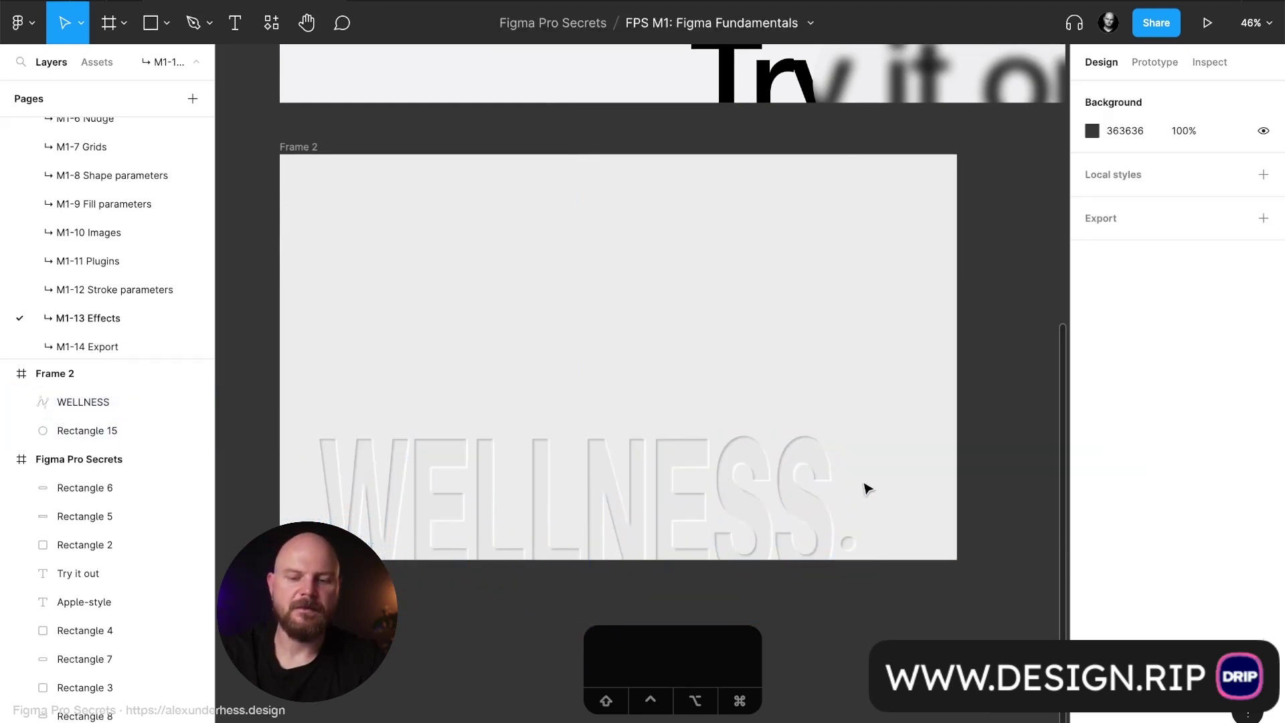
Step: Squash the WELLNESS lettering vertically to about 1257 × 145, with its upper edge at Y 825
{"action": "left_click", "coordinate": [740, 502]}
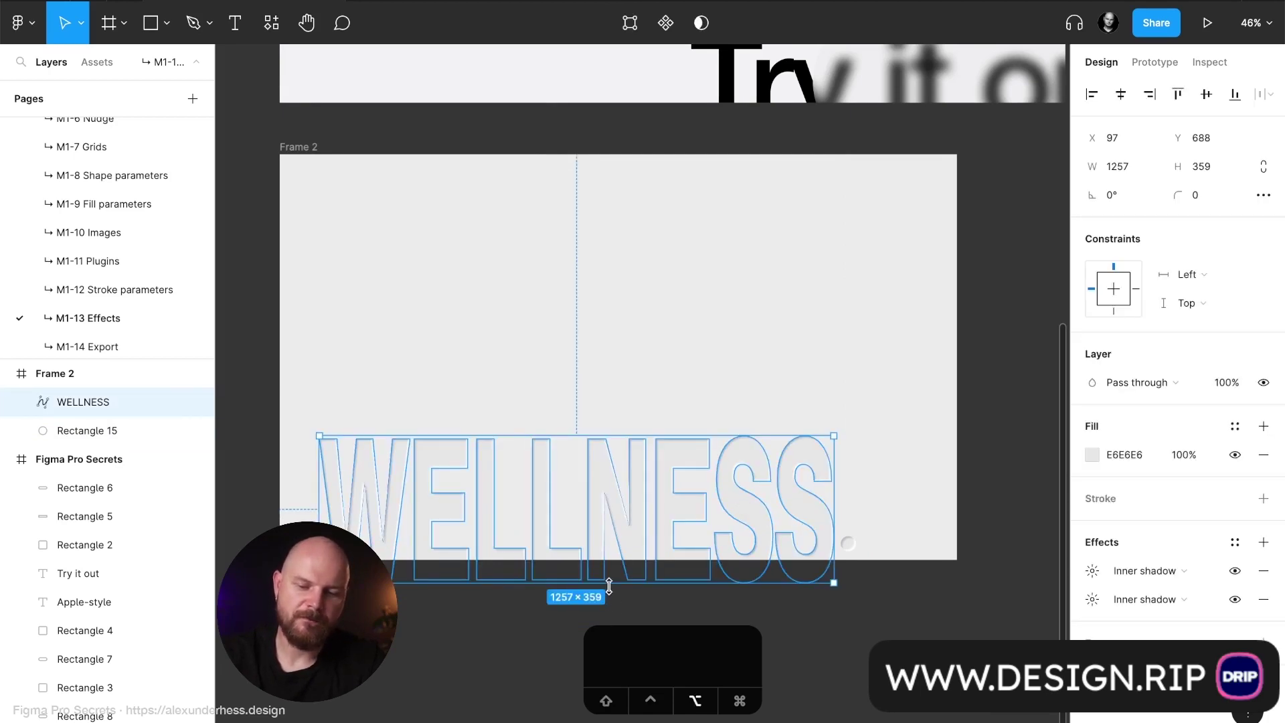
{"action": "left_click_drag", "start_coordinate": [608, 583], "coordinate": [611, 569]}
{"action": "left_click", "coordinate": [655, 360]}
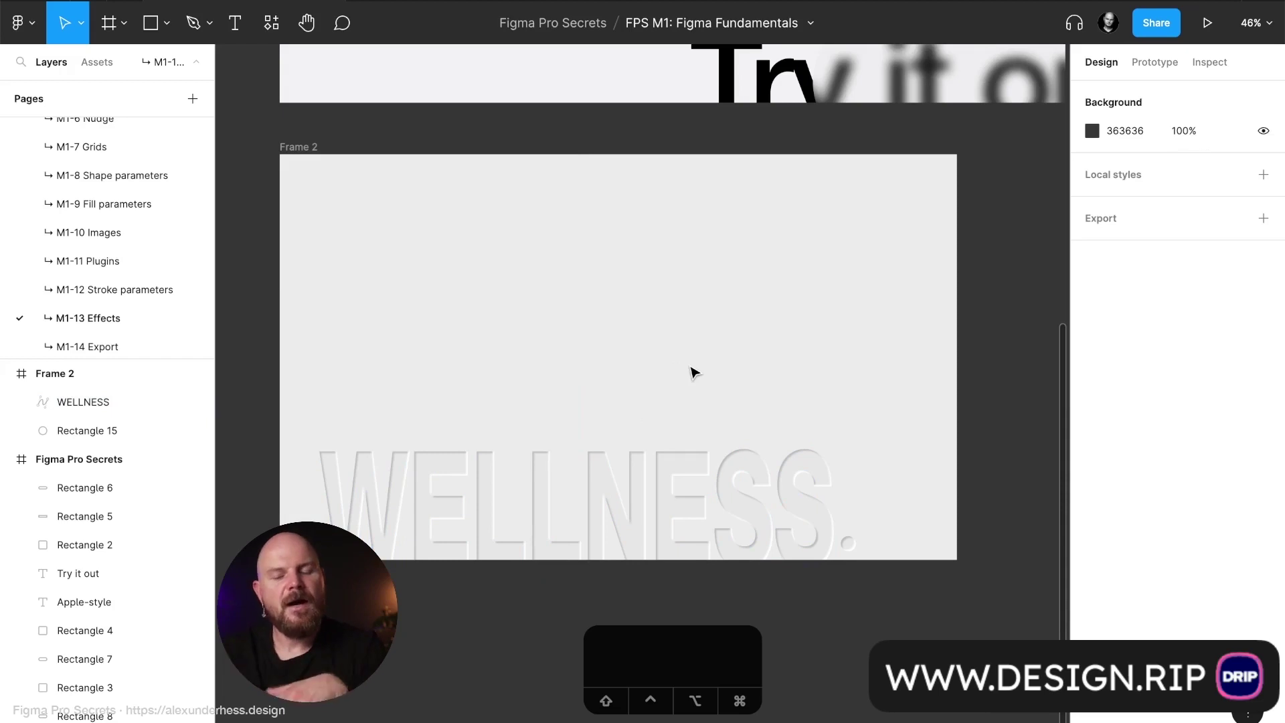
{"action": "left_click", "coordinate": [660, 452]}
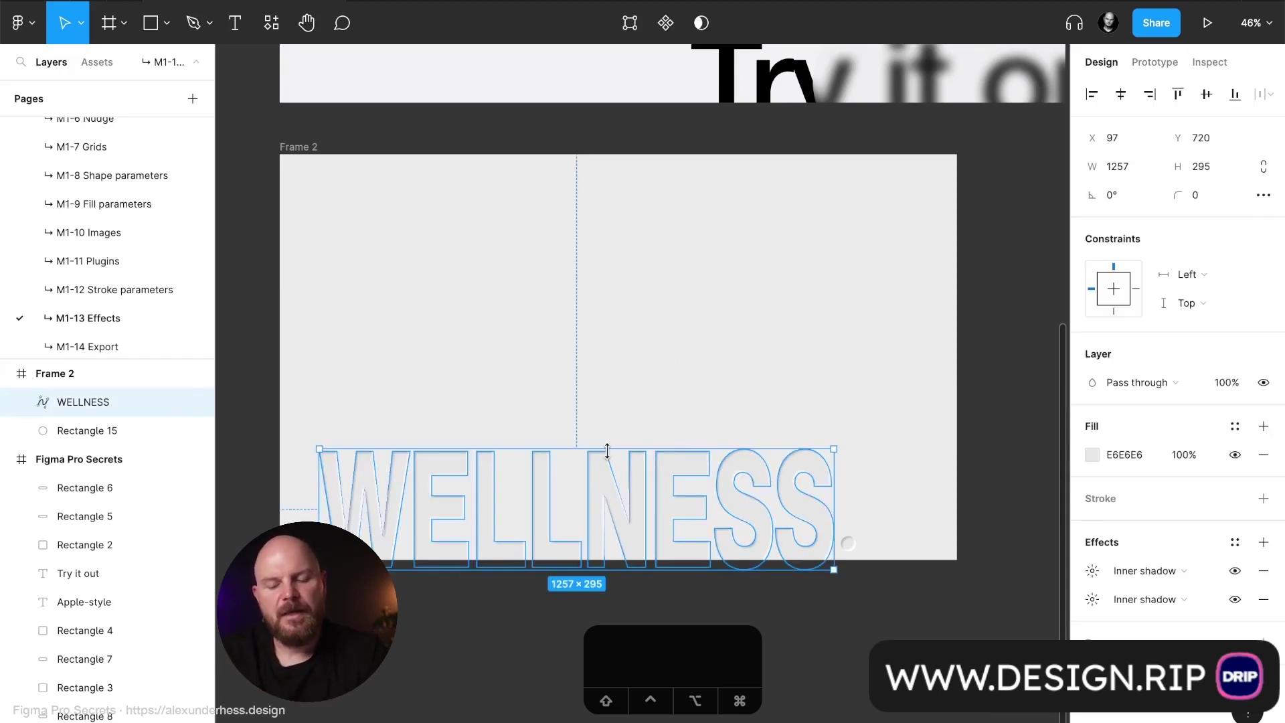
{"action": "left_click_drag", "start_coordinate": [607, 451], "coordinate": [617, 515]}
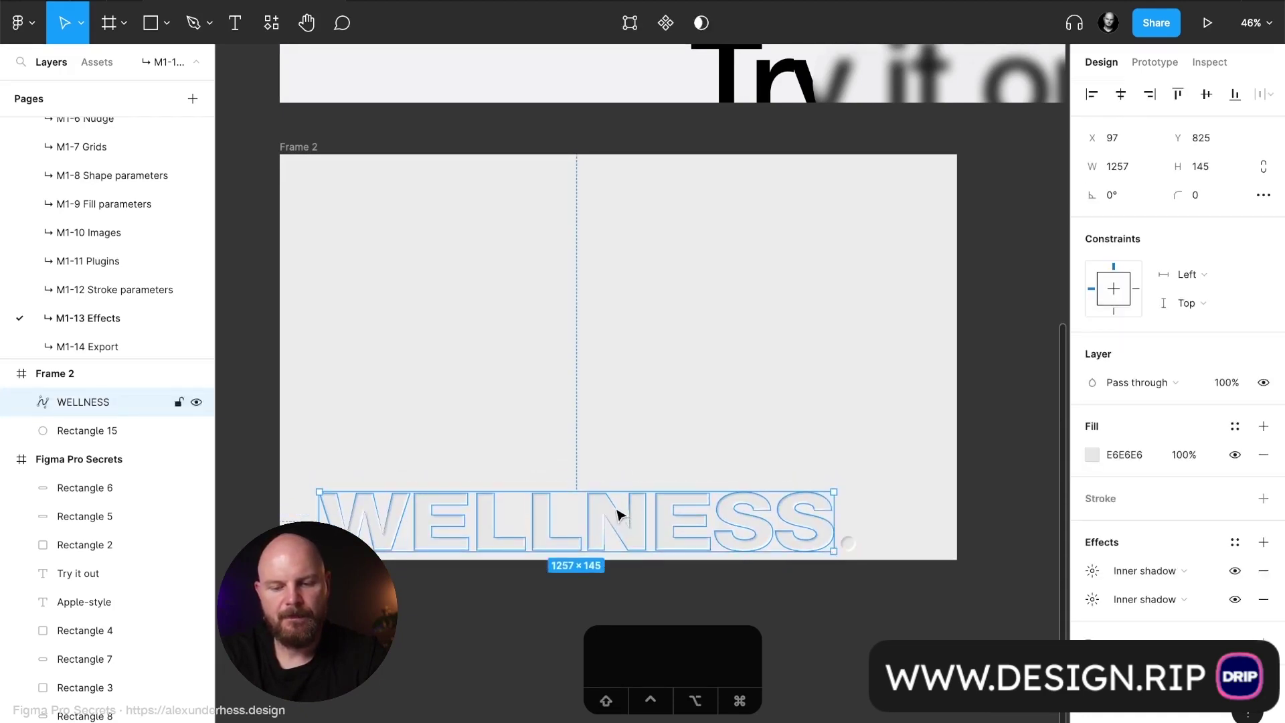
{"action": "left_click", "coordinate": [629, 438]}
{"action": "left_click", "coordinate": [665, 516]}
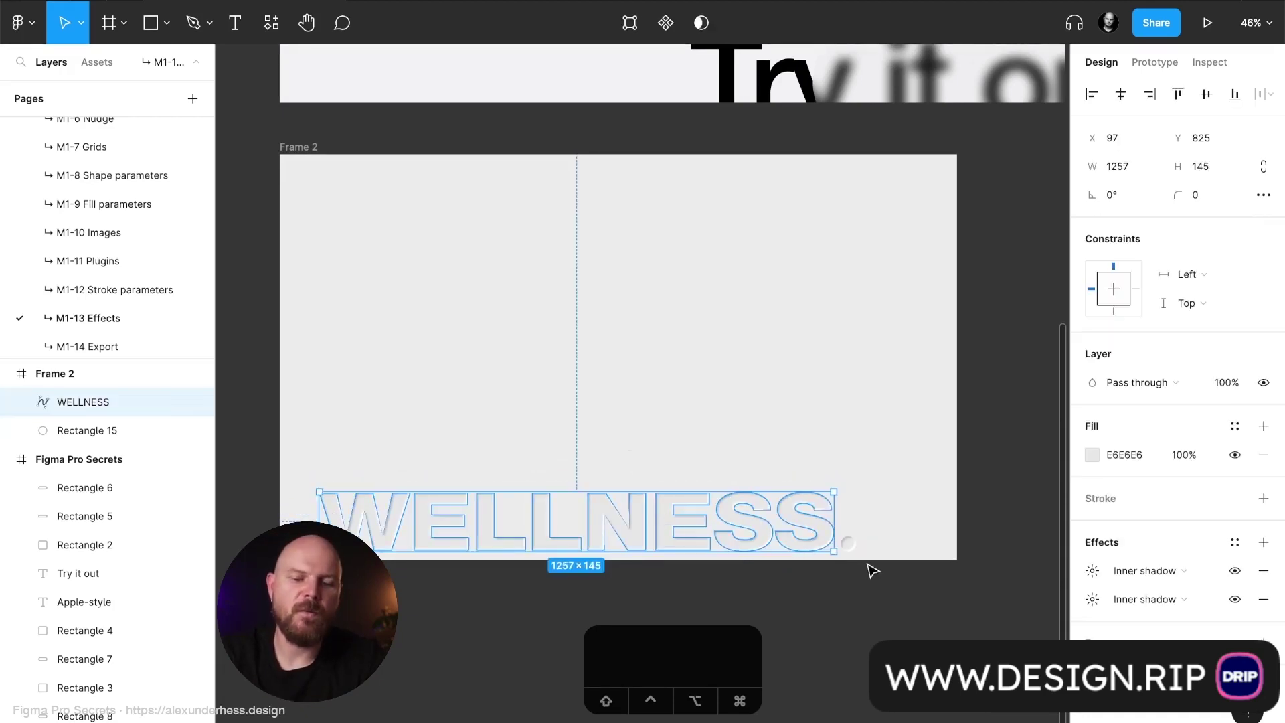
Step: Move the WELLNESS lettering and the period together slightly up and left, and narrow them a little
{"action": "right_click", "coordinate": [846, 541]}
{"action": "key", "text": "Escape"}
{"action": "left_click", "coordinate": [807, 547]}
{"action": "left_click", "coordinate": [811, 540], "text": "ctrl"}
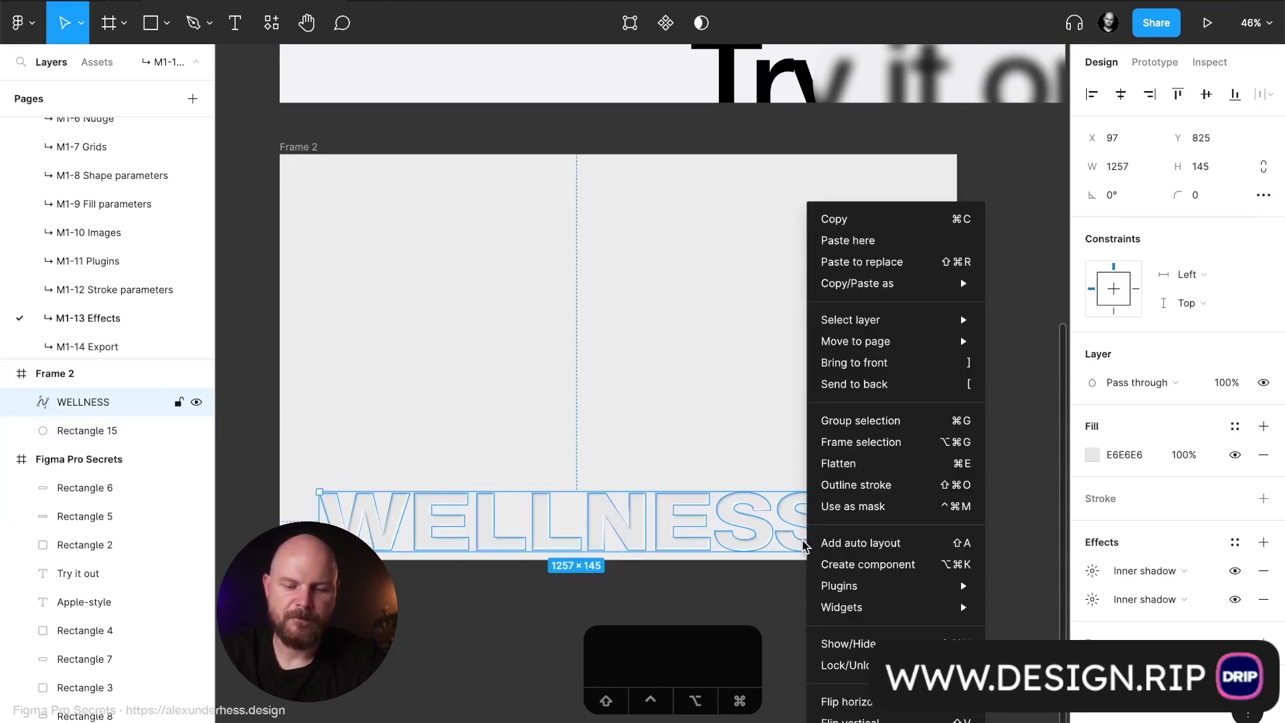
{"action": "key", "text": "Escape"}
{"action": "left_click", "coordinate": [847, 542], "text": "shift"}
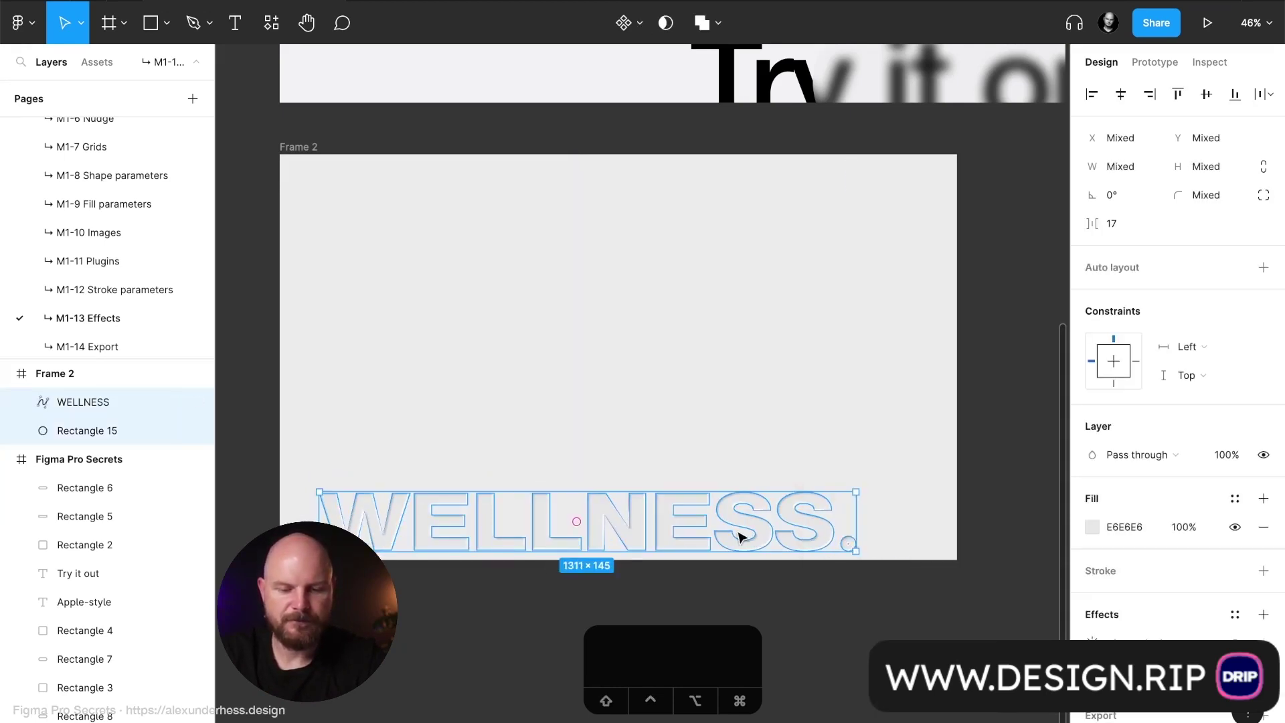
{"action": "left_click_drag", "start_coordinate": [739, 534], "coordinate": [727, 499]}
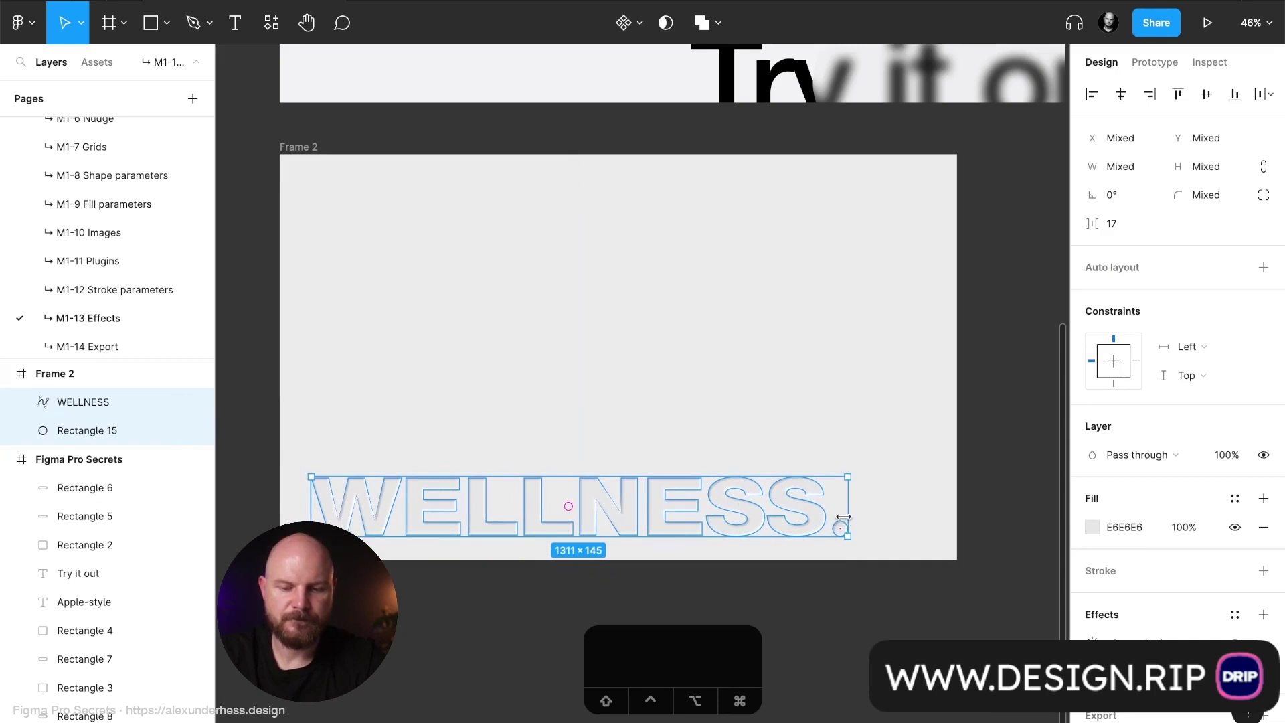
{"action": "left_click_drag", "start_coordinate": [843, 517], "coordinate": [823, 519]}
{"action": "left_click", "coordinate": [833, 402]}
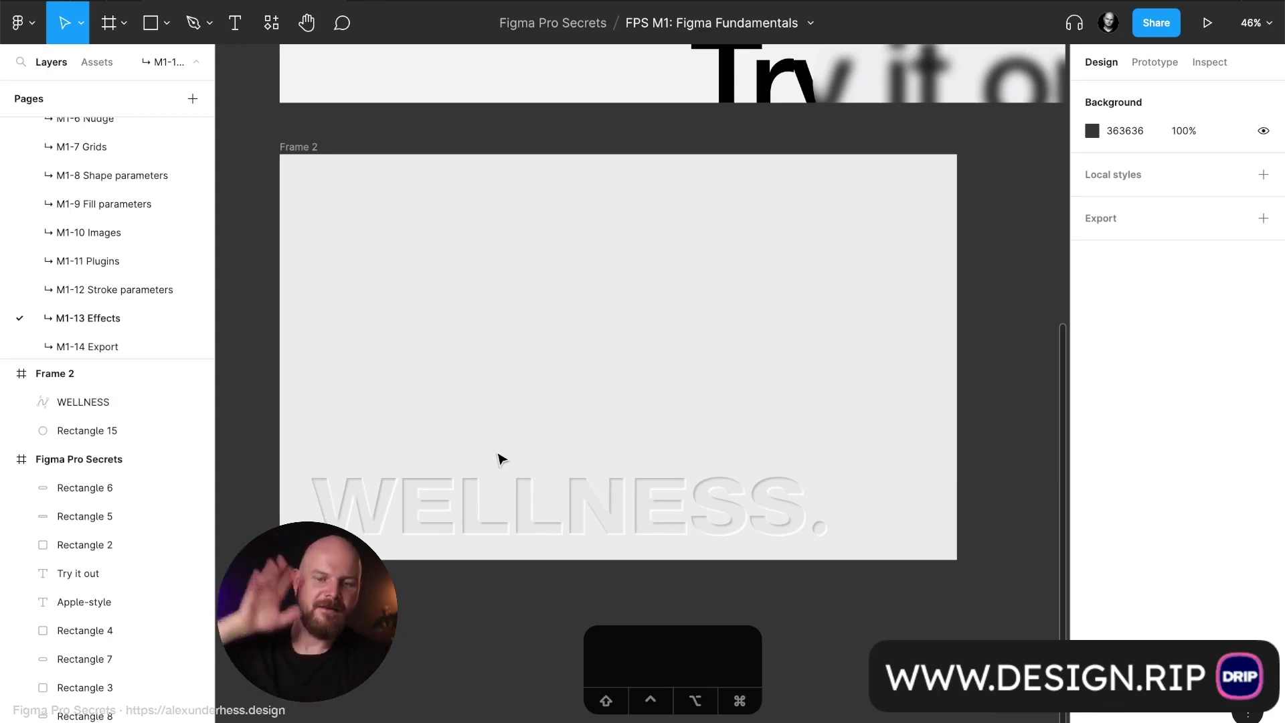
Step: Delete the period and the WELLNESS lettering from Frame 2
{"action": "left_click", "coordinate": [820, 529]}
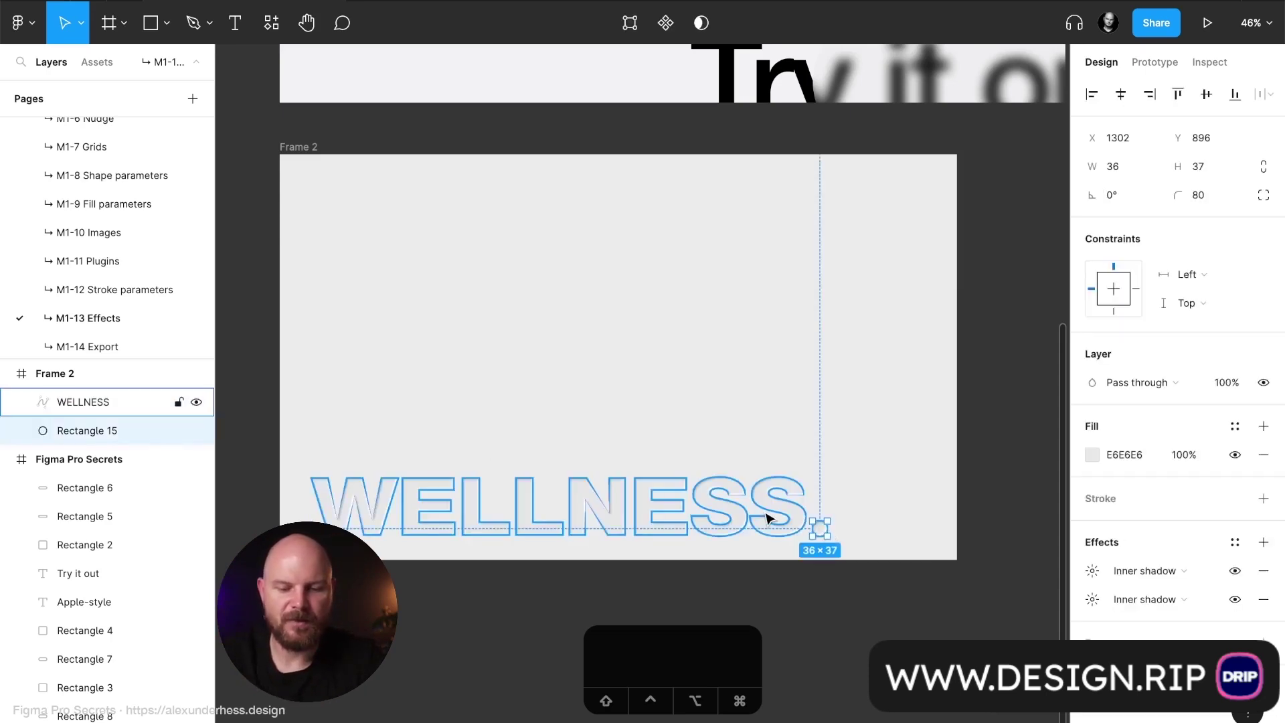
{"action": "left_click", "coordinate": [770, 518], "text": "shift"}
{"action": "key", "text": "BackSpace"}
Step: Examine the light and dark shadows around the raised blue rounded square in the frame above Frame 2
{"action": "scroll", "coordinate": [711, 364], "scroll_direction": "up", "scroll_amount": 2}
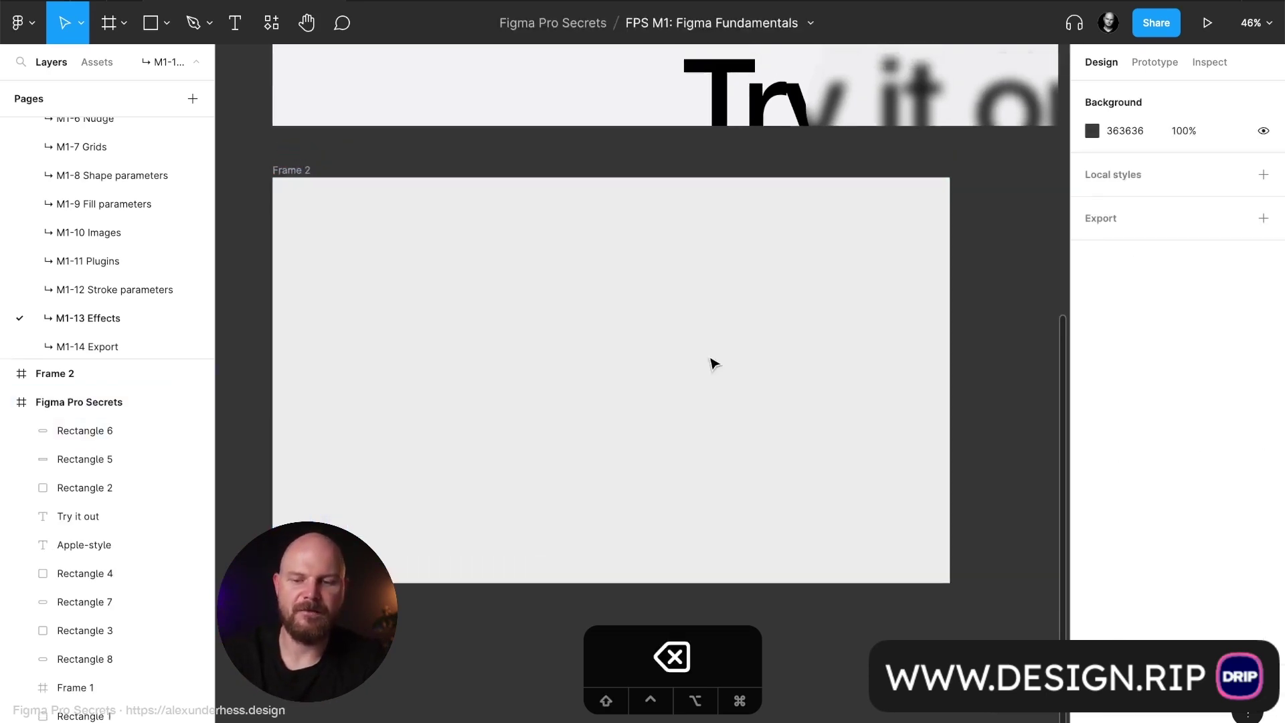
{"action": "scroll", "coordinate": [713, 363], "scroll_direction": "down", "scroll_amount": 3}
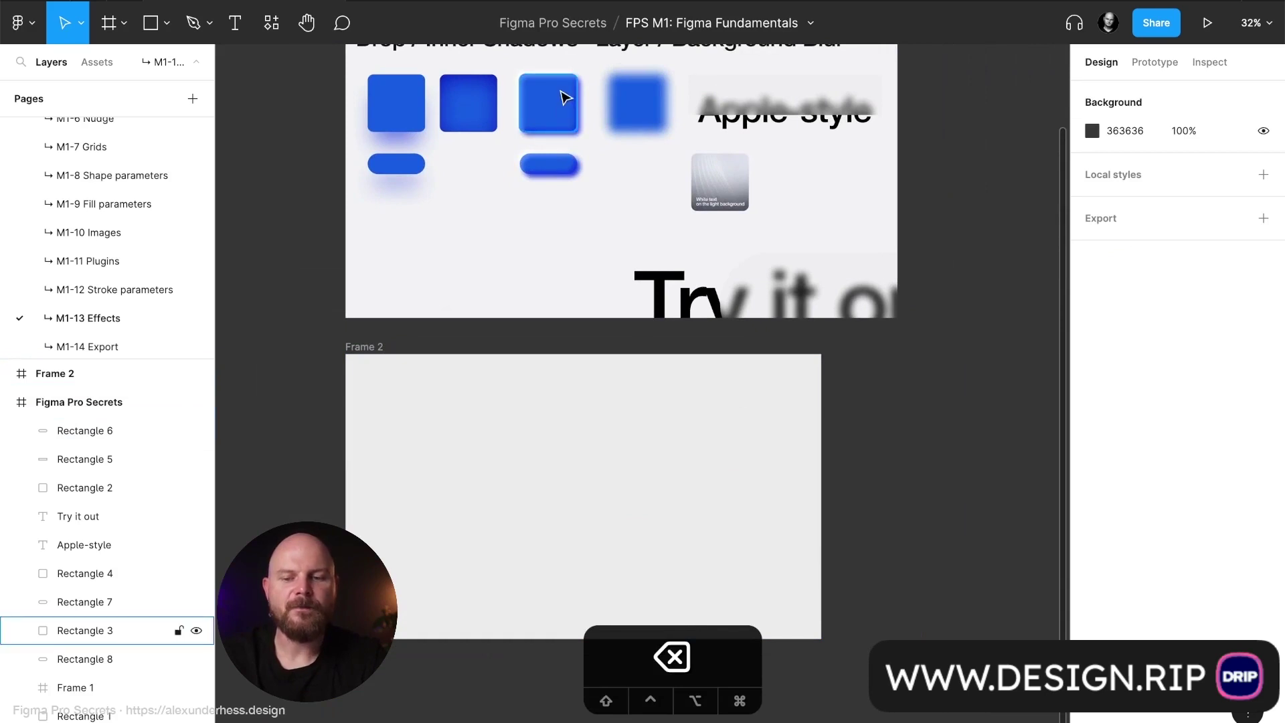
{"action": "scroll", "coordinate": [565, 101], "scroll_direction": "up", "scroll_amount": 5}
{"action": "scroll", "coordinate": [602, 399], "scroll_direction": "up", "scroll_amount": 3}
{"action": "scroll", "coordinate": [603, 399], "scroll_direction": "left", "scroll_amount": 2}
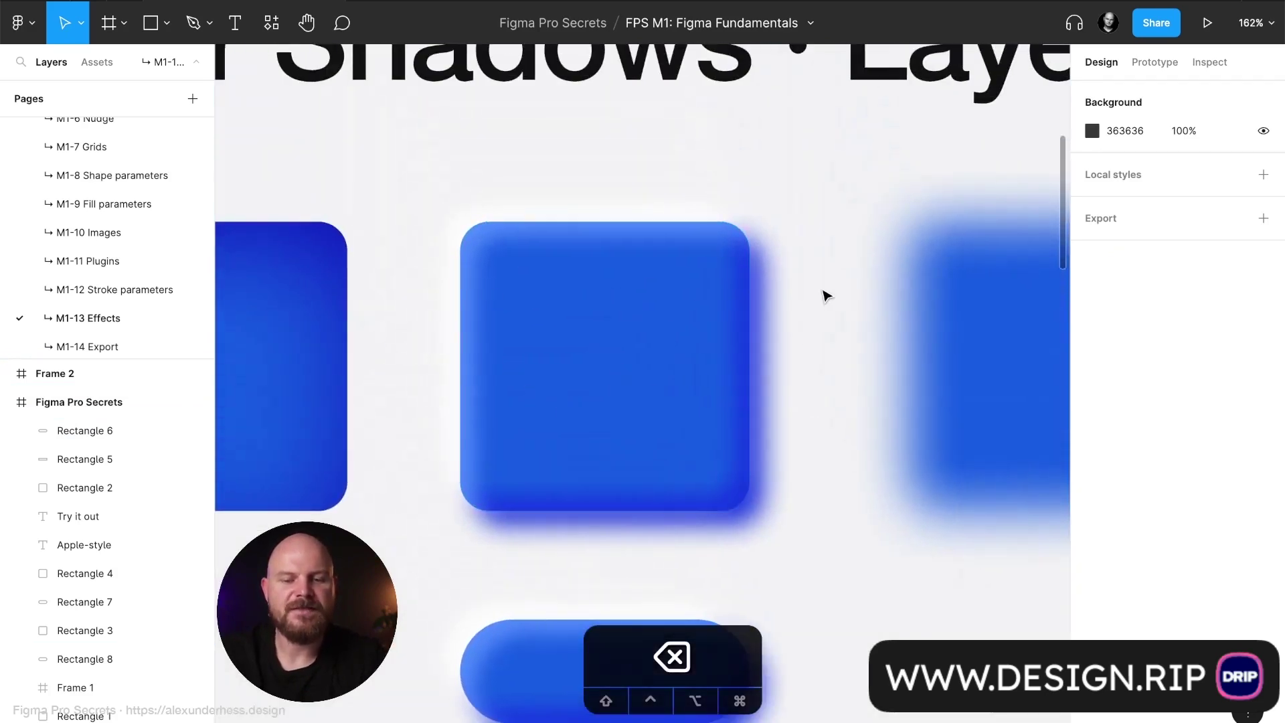
{"action": "scroll", "coordinate": [826, 295], "scroll_direction": "down", "scroll_amount": 5}
{"action": "scroll", "coordinate": [840, 330], "scroll_direction": "down", "scroll_amount": 5}
{"action": "scroll", "coordinate": [840, 330], "scroll_direction": "down", "scroll_amount": 2}
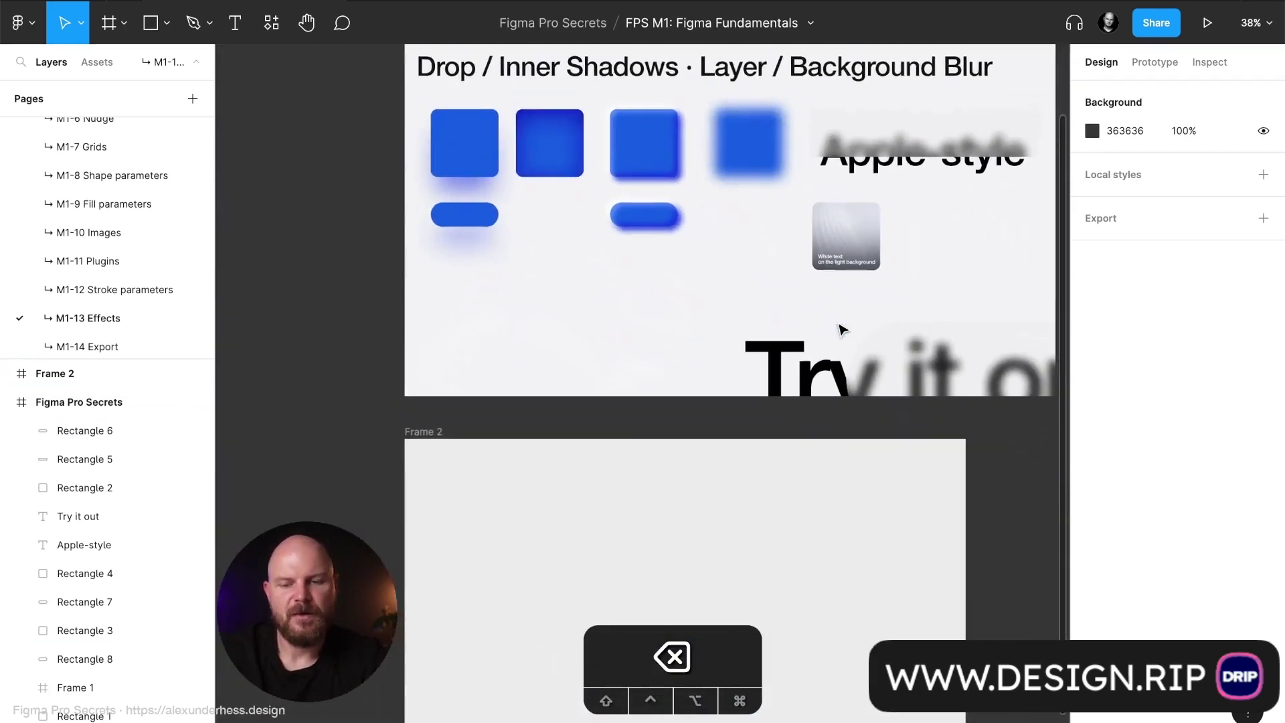
Step: Draw a rectangle about 617 × 142 at X 169, Y 94 in Frame 2 and fill it with sampled blue 165BE1
{"action": "left_click", "coordinate": [470, 448]}
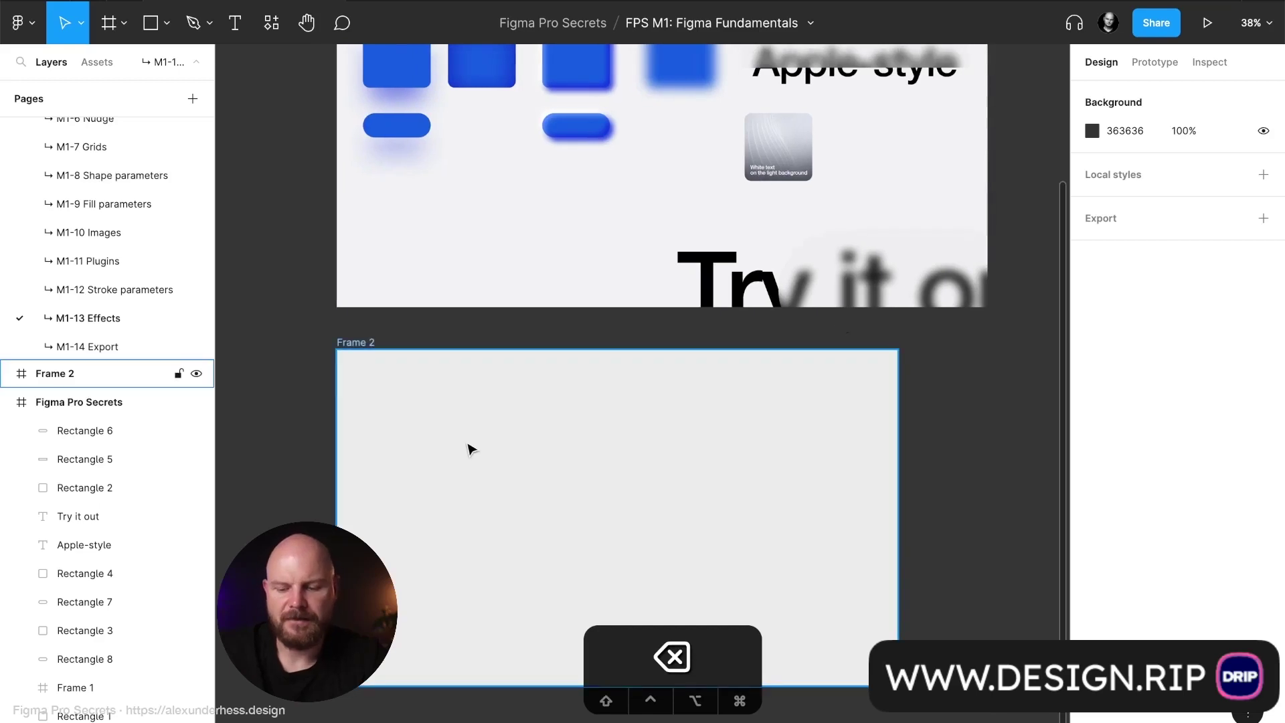
{"action": "key", "text": "r"}
{"action": "left_click_drag", "start_coordinate": [372, 382], "coordinate": [580, 429]}
{"action": "left_click_drag", "start_coordinate": [490, 413], "coordinate": [513, 413]}
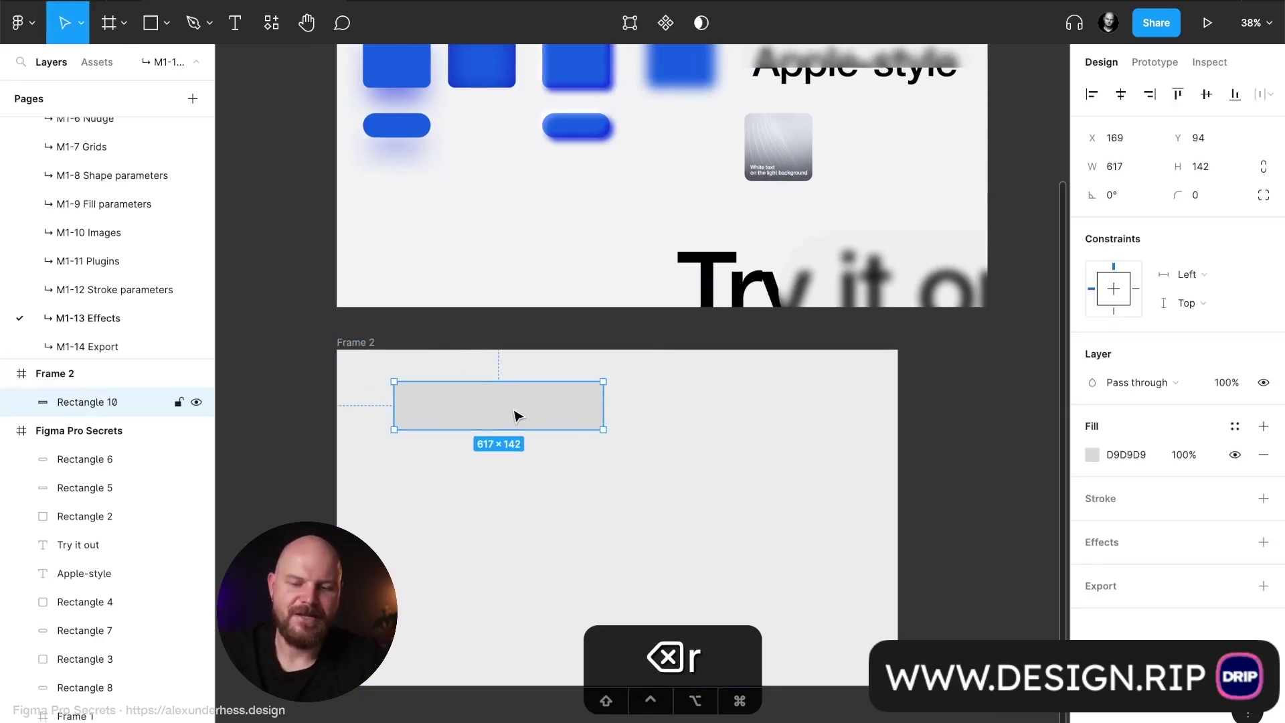
{"action": "key", "text": "i"}
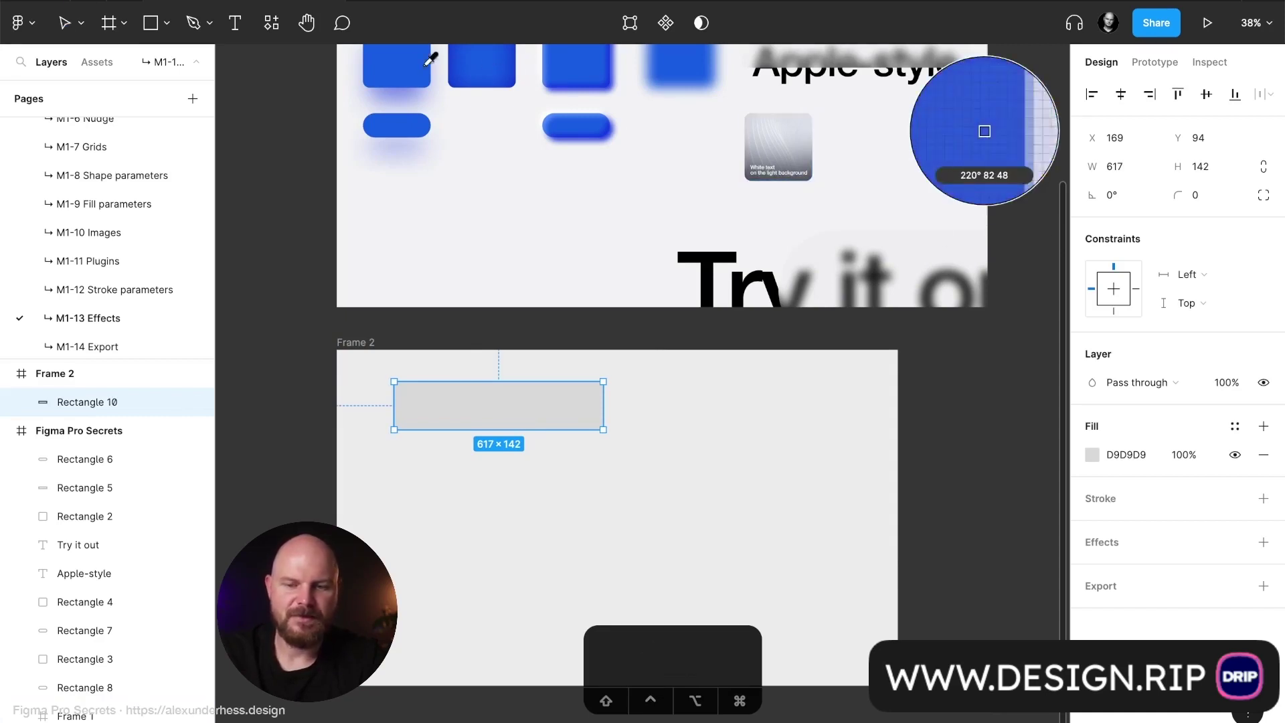
{"action": "left_click", "coordinate": [404, 65]}
{"action": "scroll", "coordinate": [459, 431], "scroll_direction": "down", "scroll_amount": 2}
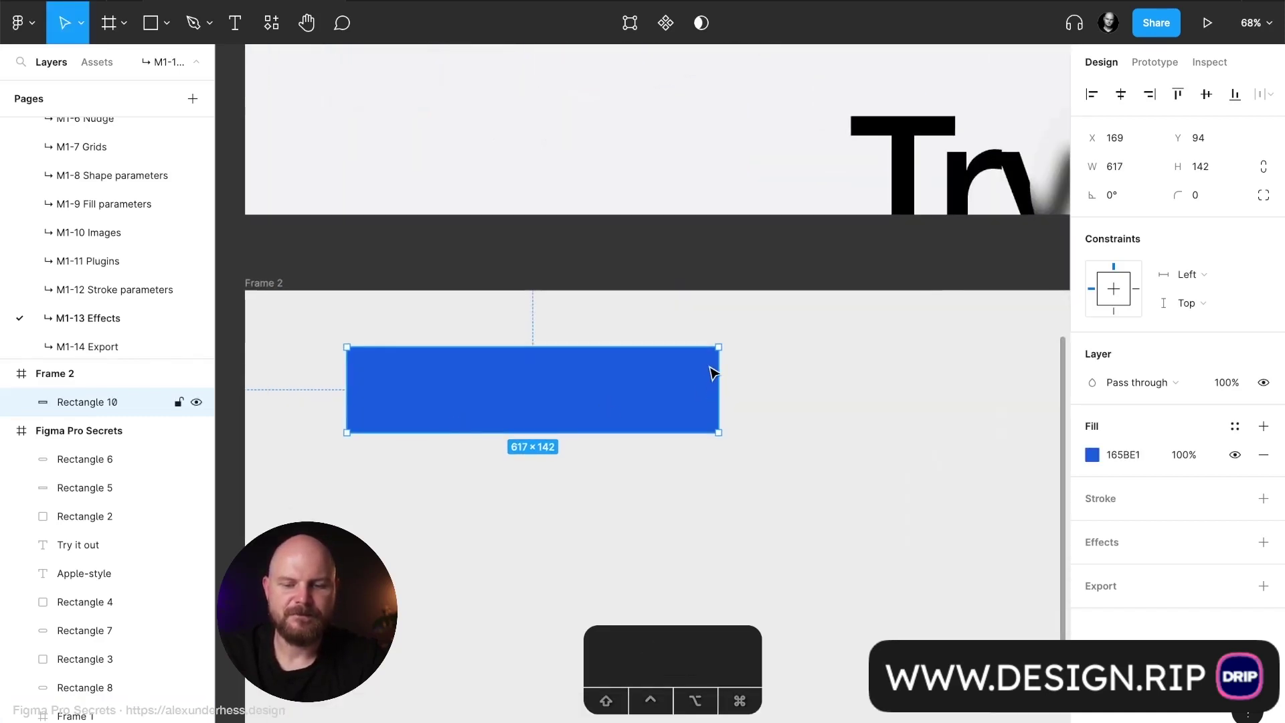
Step: Round the blue rectangle's corners to a radius of 71, forming a pill shape
{"action": "scroll", "coordinate": [712, 370], "scroll_direction": "up", "scroll_amount": 5}
{"action": "left_click", "coordinate": [795, 360]}
{"action": "scroll", "coordinate": [800, 362], "scroll_direction": "down", "scroll_amount": 5}
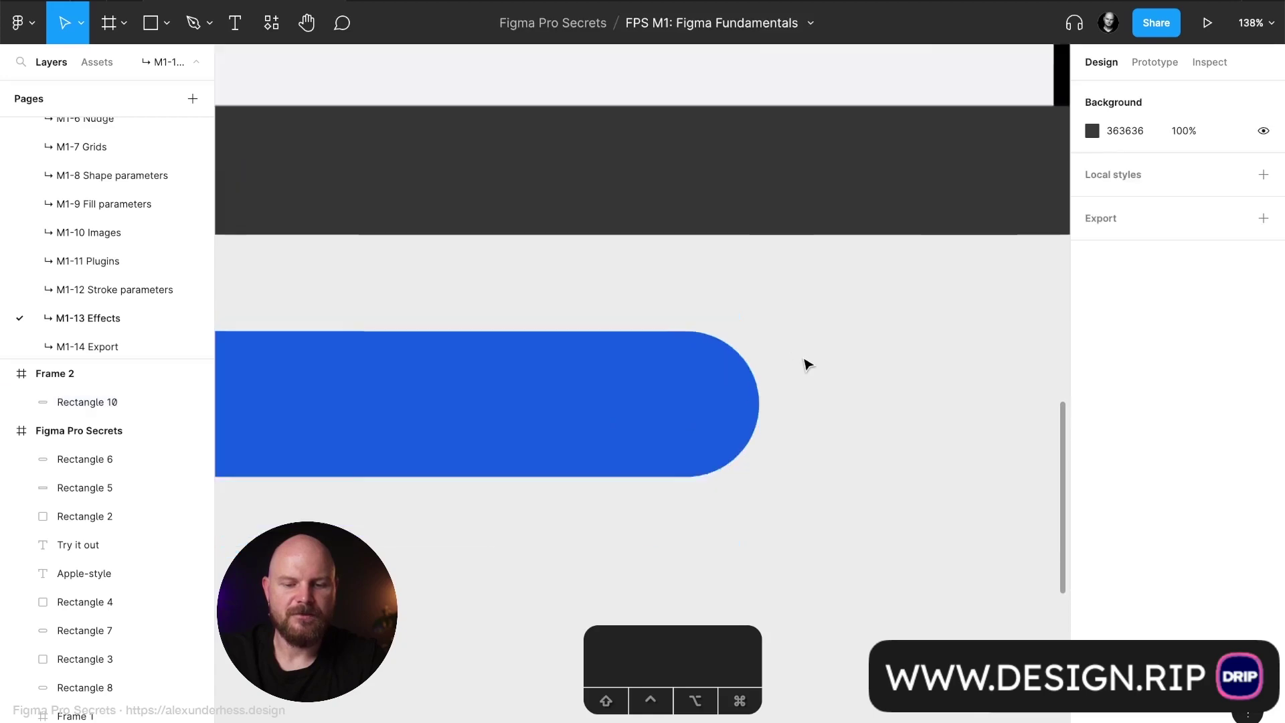
{"action": "left_click", "coordinate": [806, 361]}
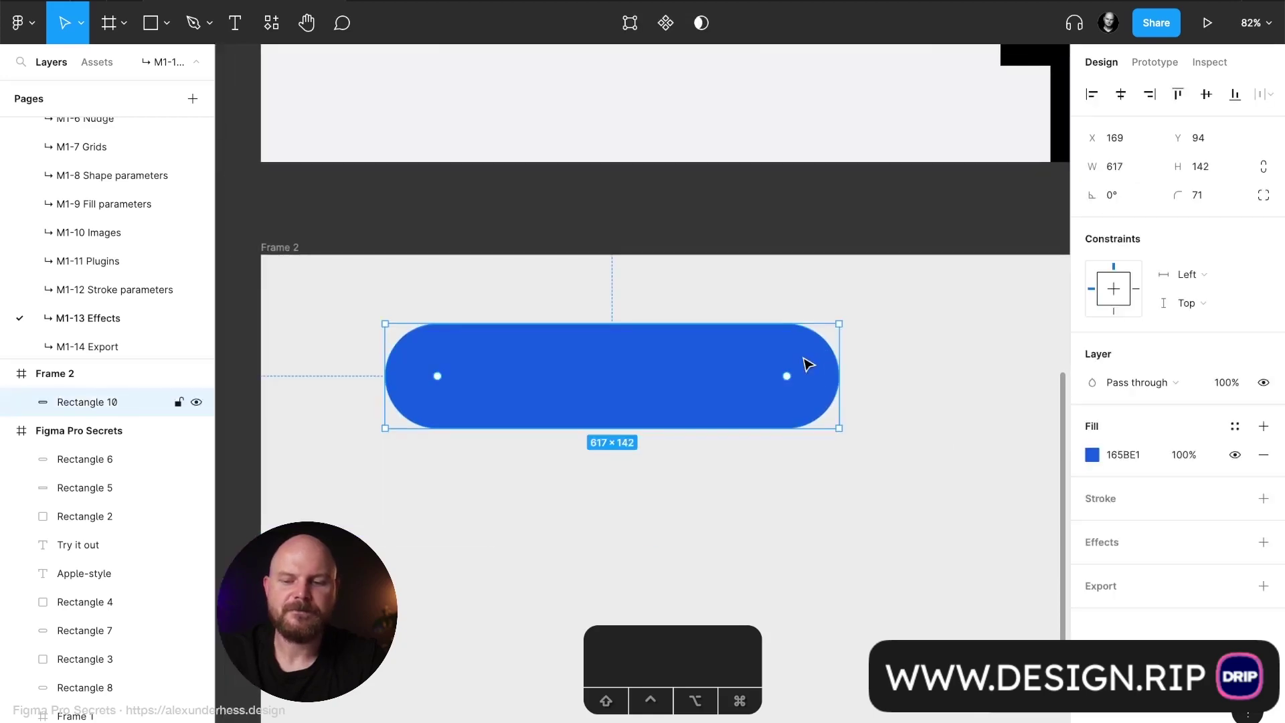
Step: Add a drop shadow to the blue pill with X 10, Y 10 and blur 20
{"action": "left_click", "coordinate": [1128, 544]}
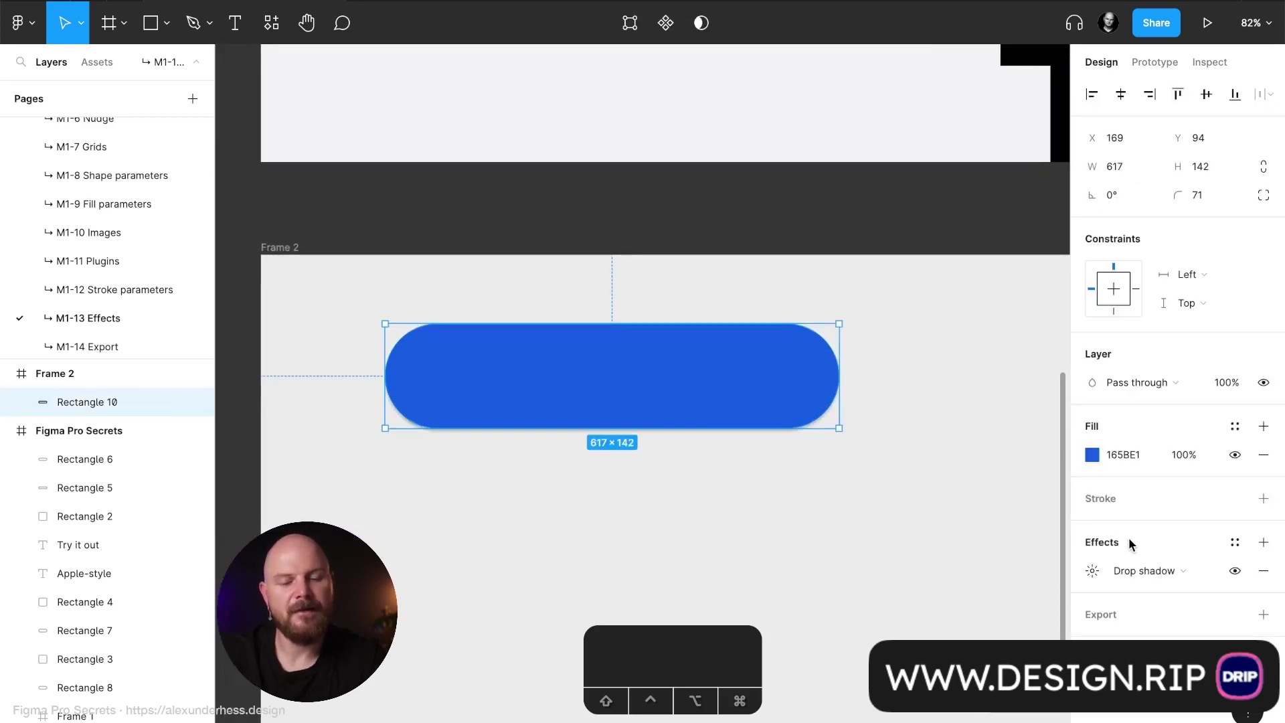
{"action": "left_click", "coordinate": [1095, 570]}
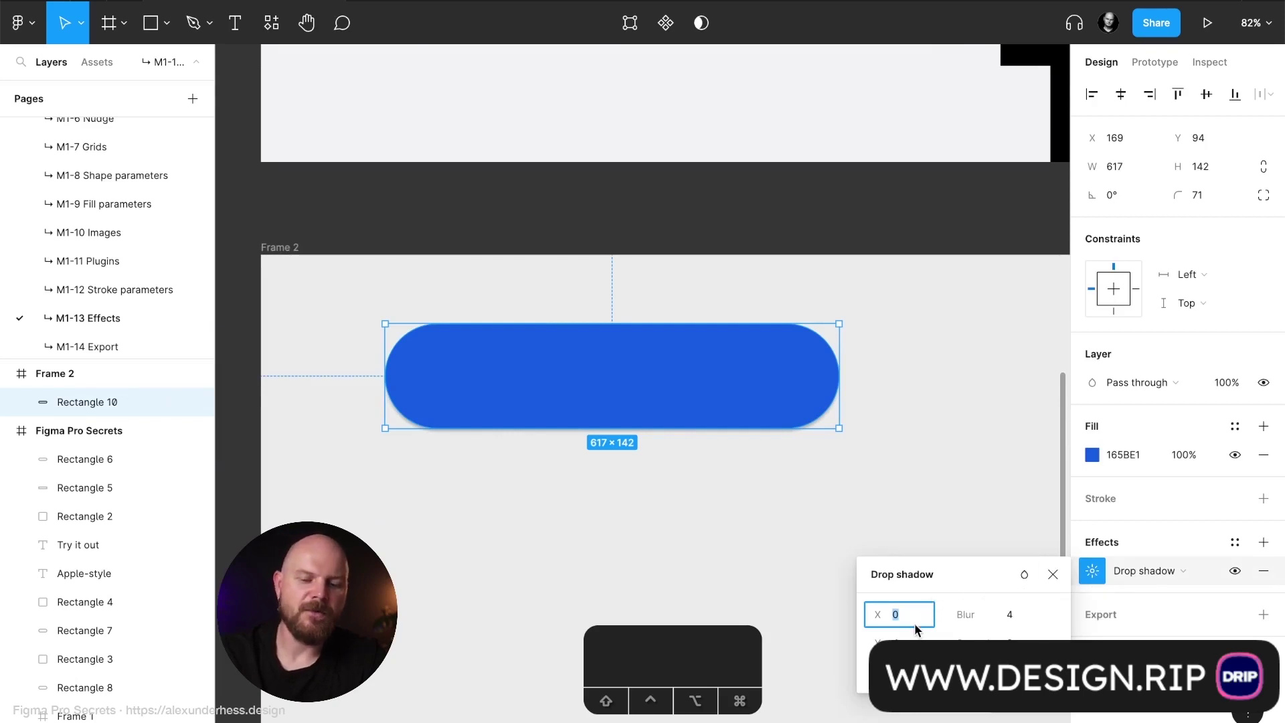
{"action": "type", "text": "10"}
{"action": "key", "text": "Tab"}
{"action": "type", "text": "10"}
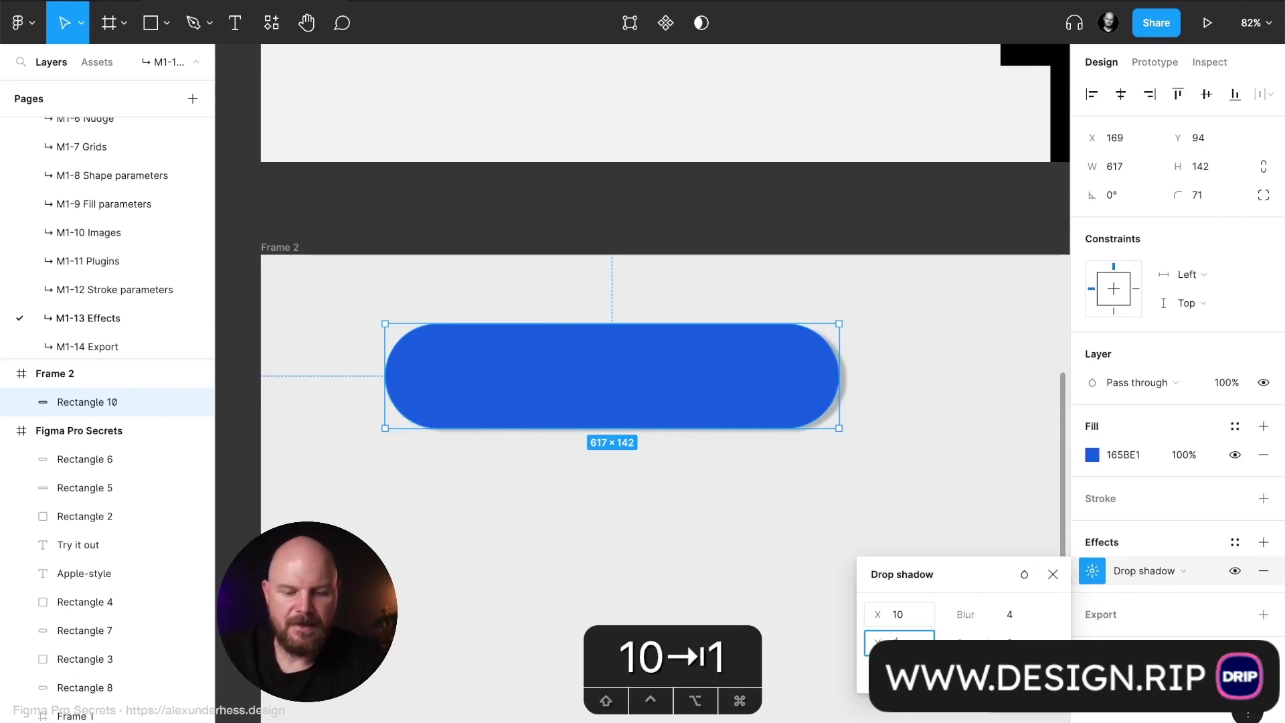
{"action": "key", "text": "Tab"}
{"action": "type", "text": "20"}
{"action": "key", "text": "Return"}
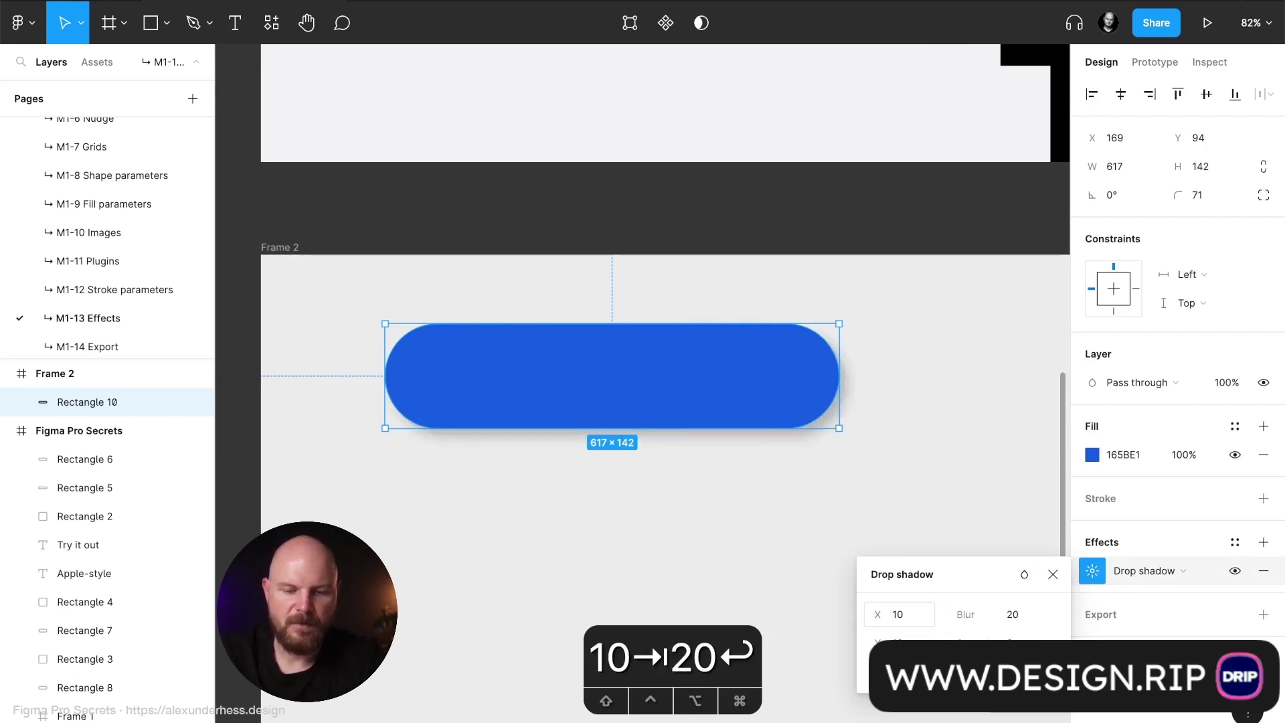
Step: Set the drop shadow's color to the pill's own blue by sampling it with the eyedropper
{"action": "left_click", "coordinate": [876, 669]}
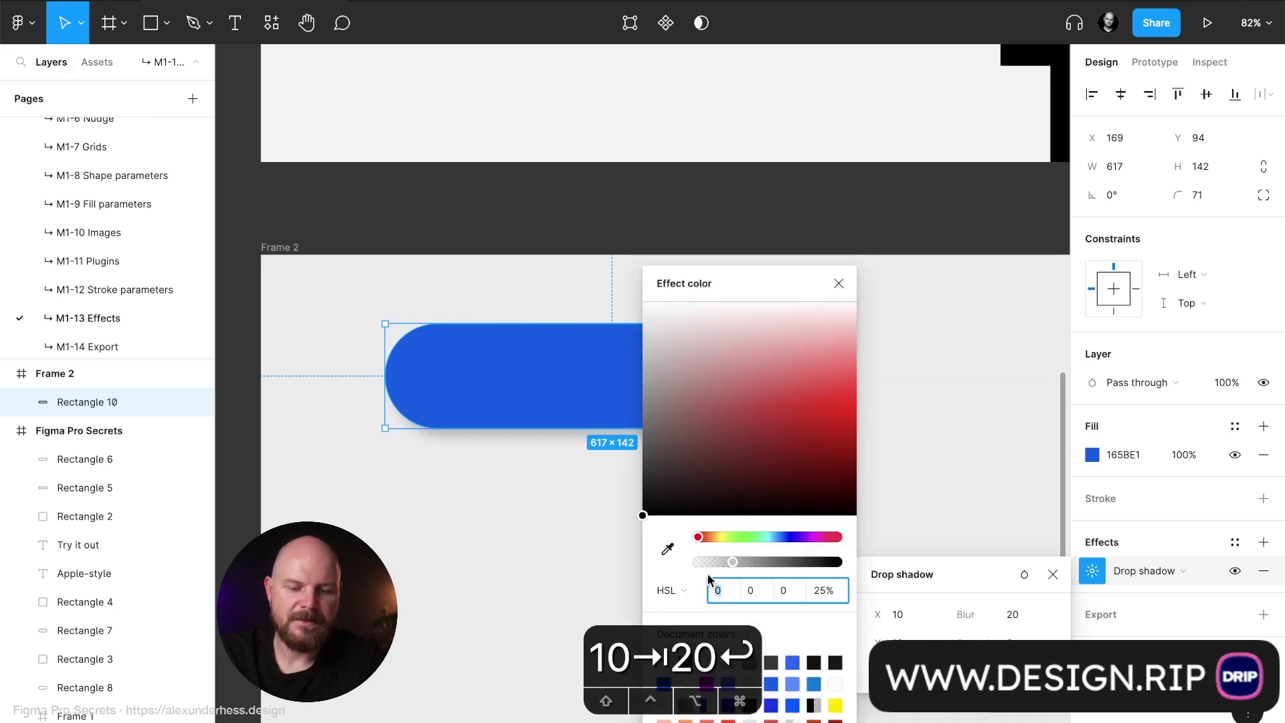
{"action": "left_click", "coordinate": [668, 550]}
{"action": "left_click", "coordinate": [579, 385]}
{"action": "left_click", "coordinate": [839, 284]}
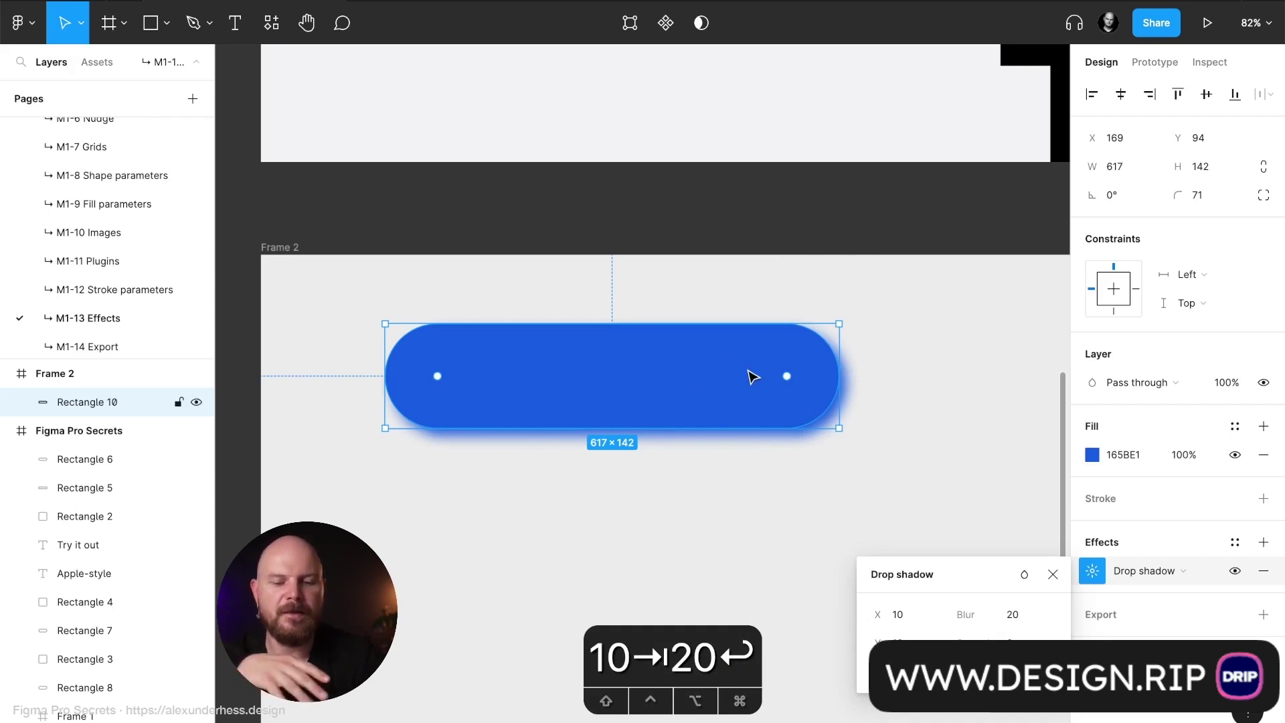
{"action": "left_click", "coordinate": [1053, 574]}
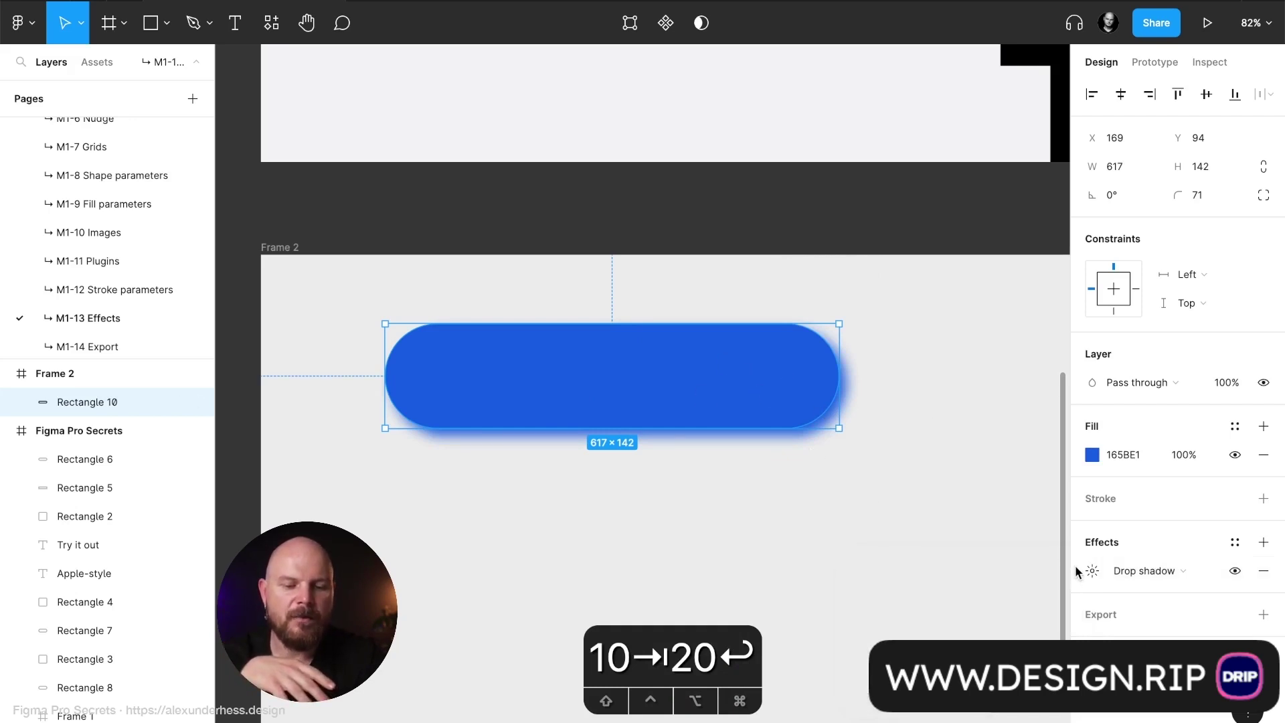
Step: Add a second blue drop shadow with blur 20 to the pill, and set its offset to X -10, Y -10
{"action": "left_click", "coordinate": [1263, 541]}
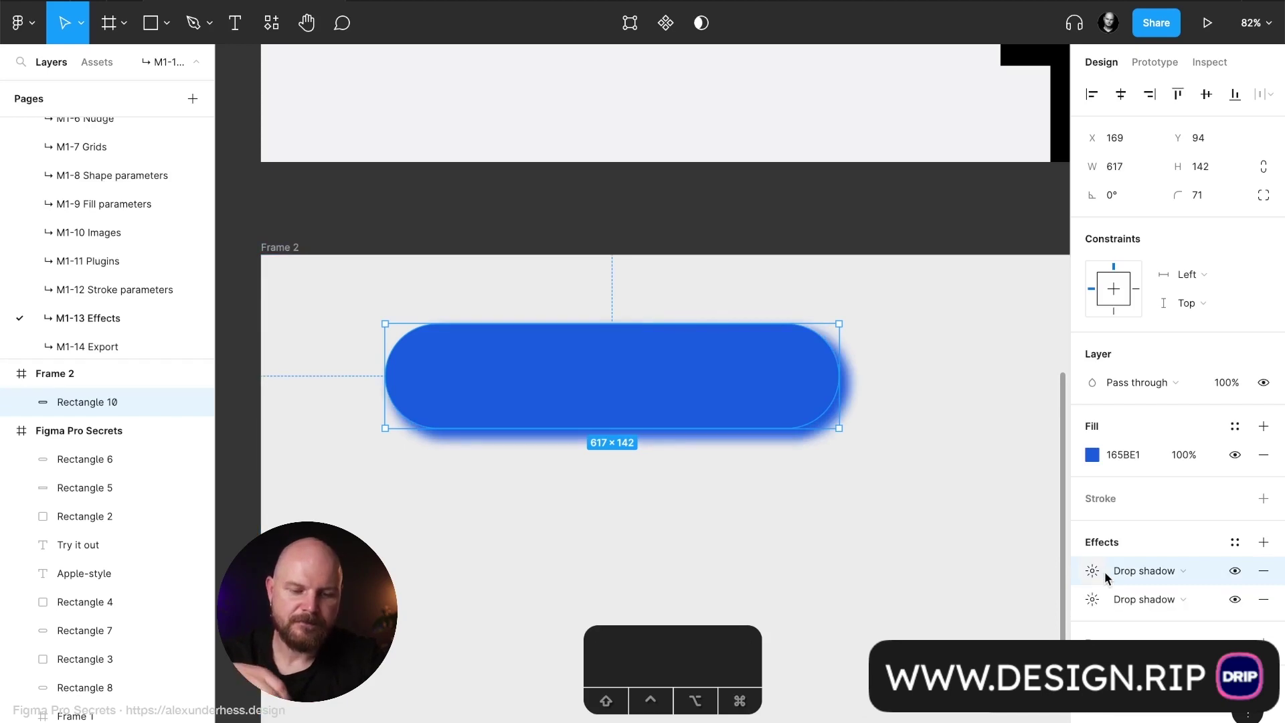
{"action": "left_click", "coordinate": [1092, 570]}
{"action": "left_click", "coordinate": [914, 614]}
{"action": "type", "text": "-10"}
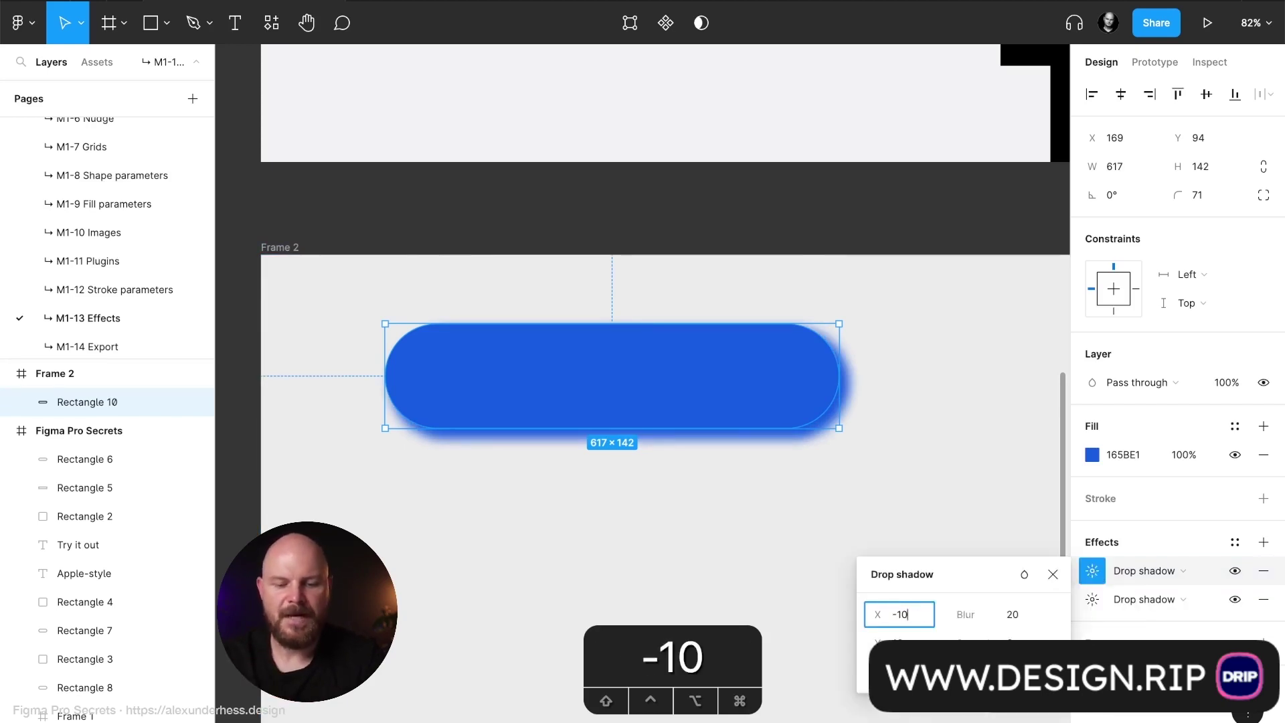
{"action": "key", "text": "Tab"}
{"action": "type", "text": "-10"}
{"action": "key", "text": "Return"}
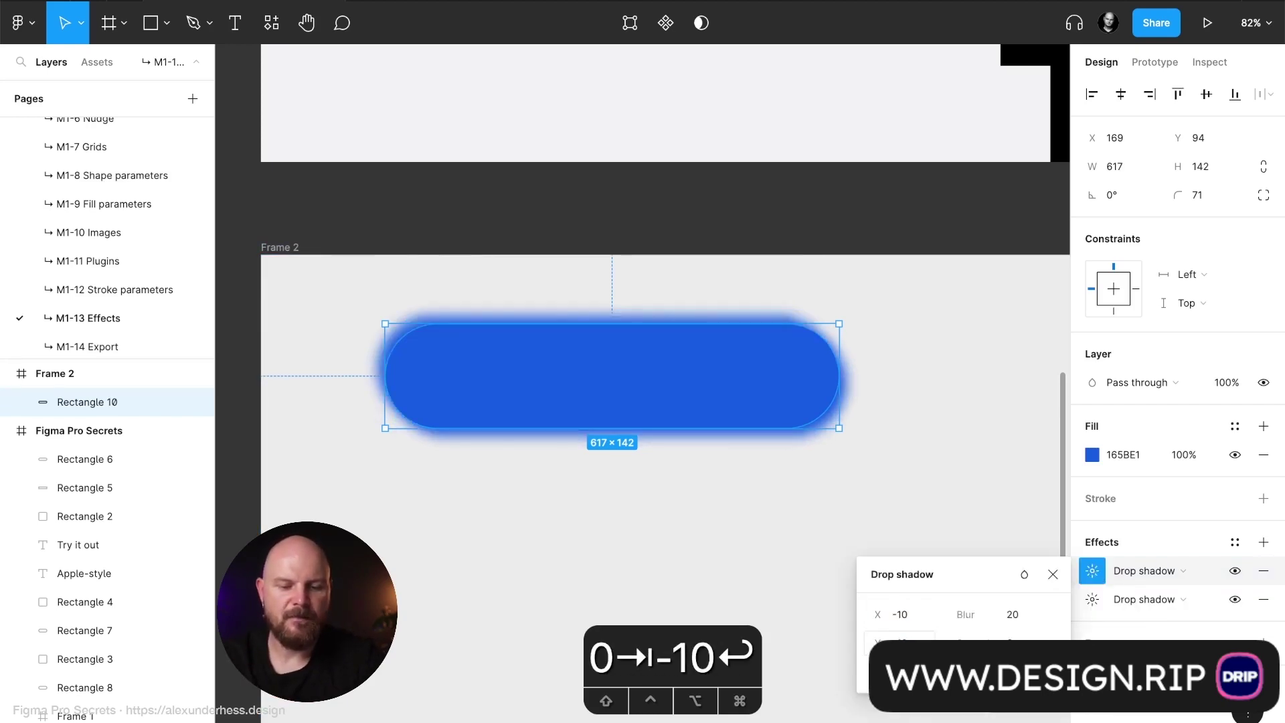
Step: Sample the frame background as the second drop shadow's color, and lighten it to about HSL 220, 0, 97
{"action": "left_click", "coordinate": [877, 670]}
{"action": "left_click", "coordinate": [667, 550]}
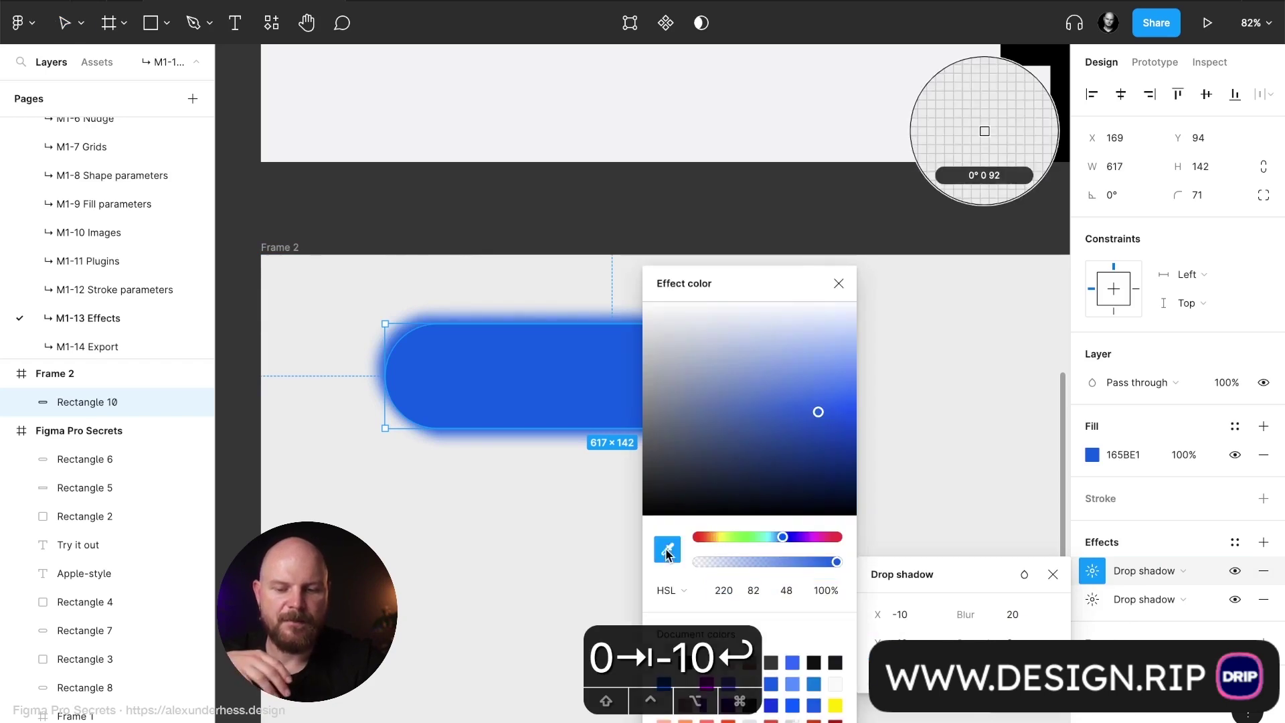
{"action": "left_click", "coordinate": [535, 519]}
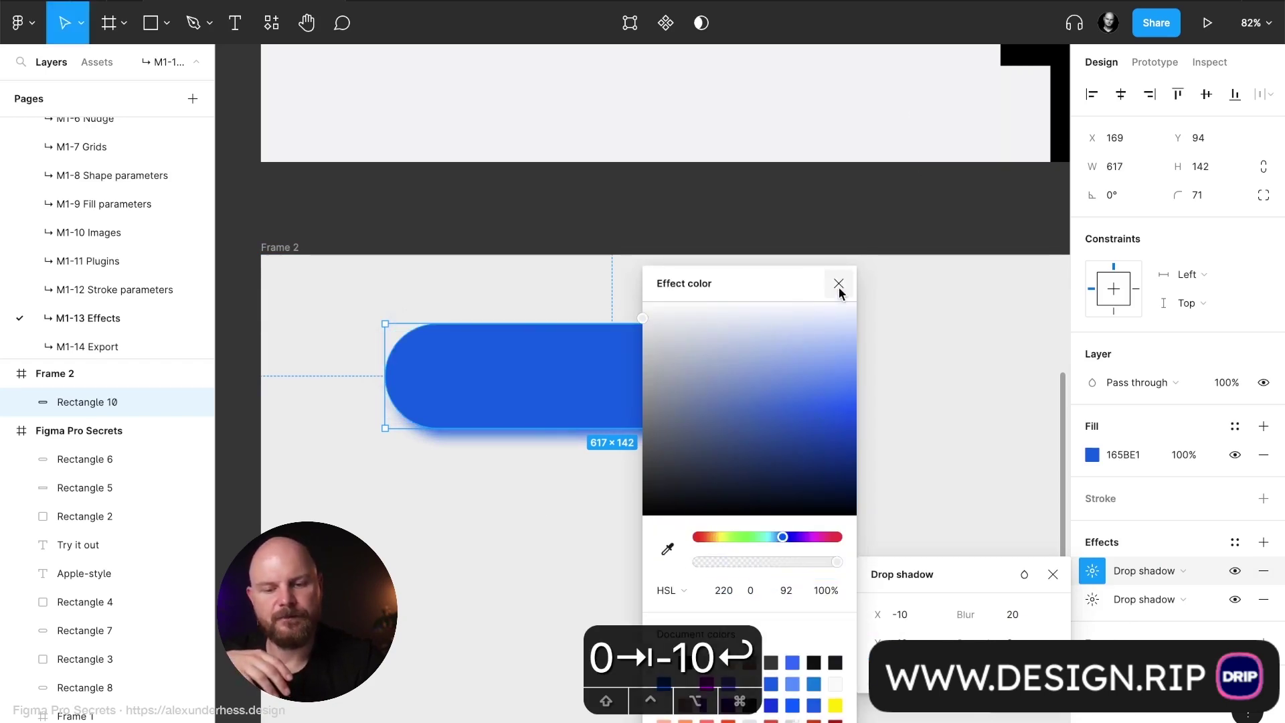
{"action": "left_click_drag", "start_coordinate": [648, 319], "coordinate": [633, 317]}
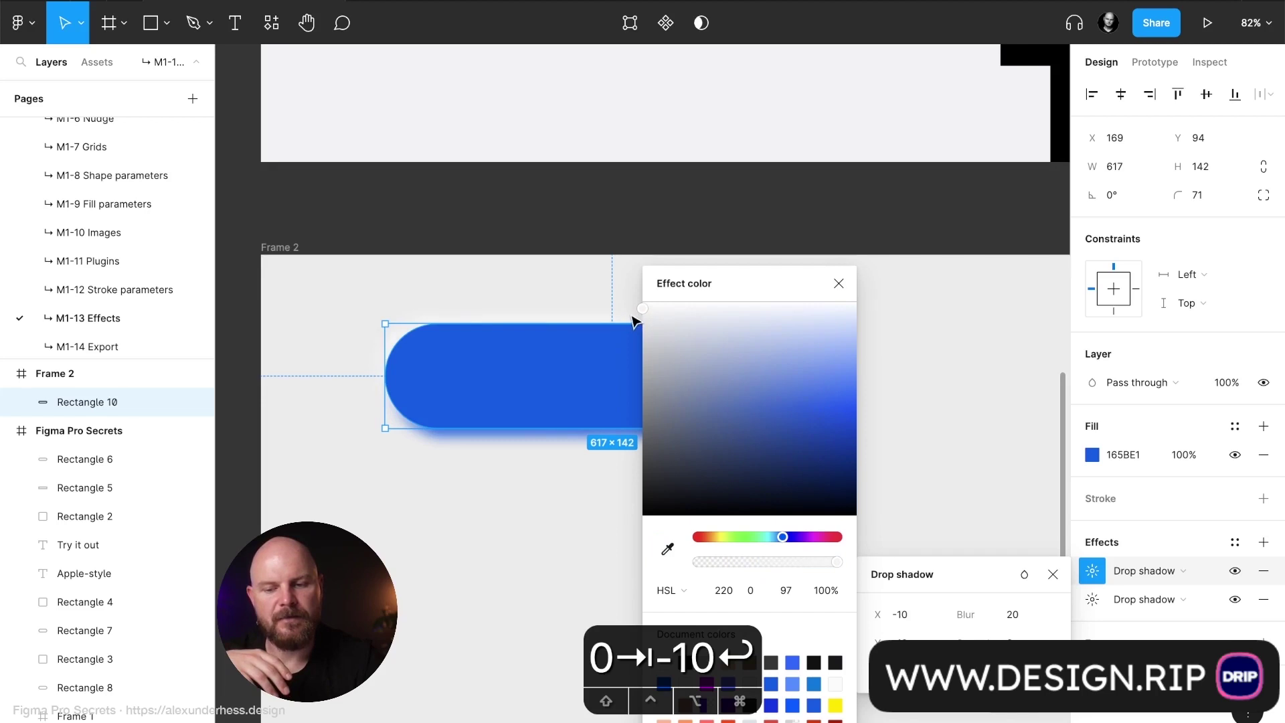
Step: Close the light drop shadow's color and effect settings, and examine the deselected pill with its two opposing shadows
{"action": "left_click", "coordinate": [838, 283]}
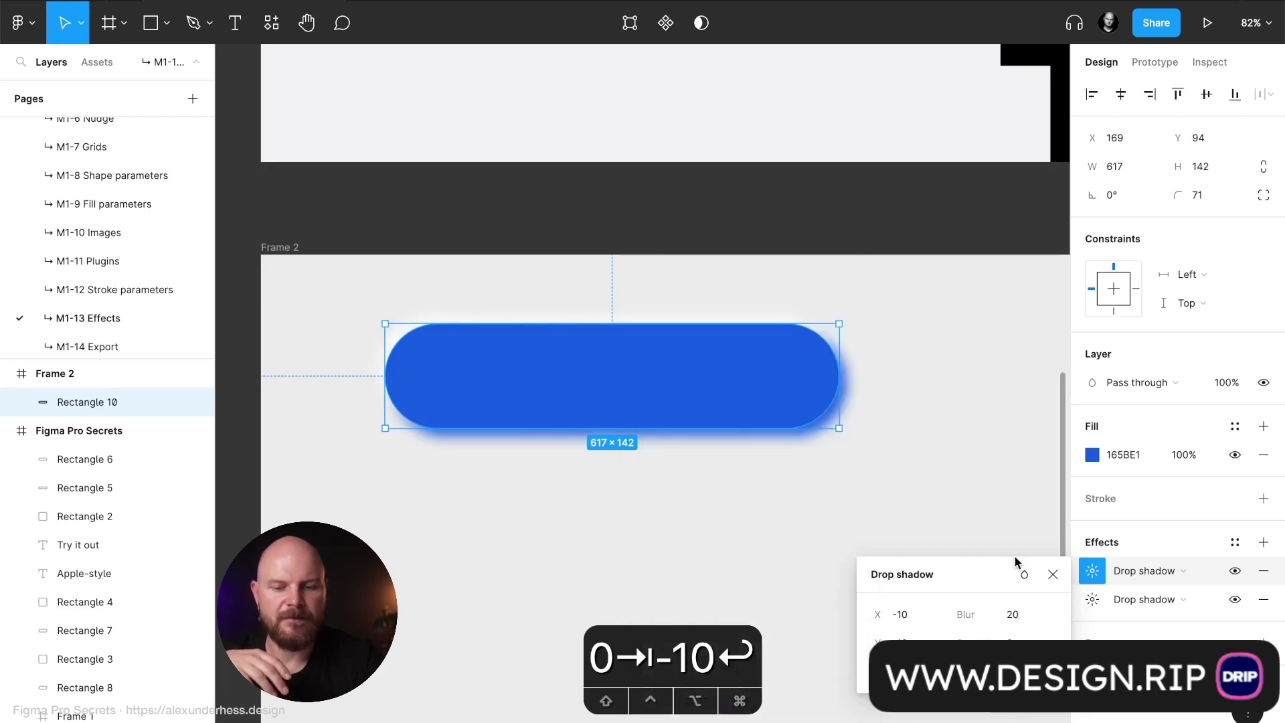
{"action": "left_click", "coordinate": [1052, 574]}
{"action": "left_click", "coordinate": [924, 553]}
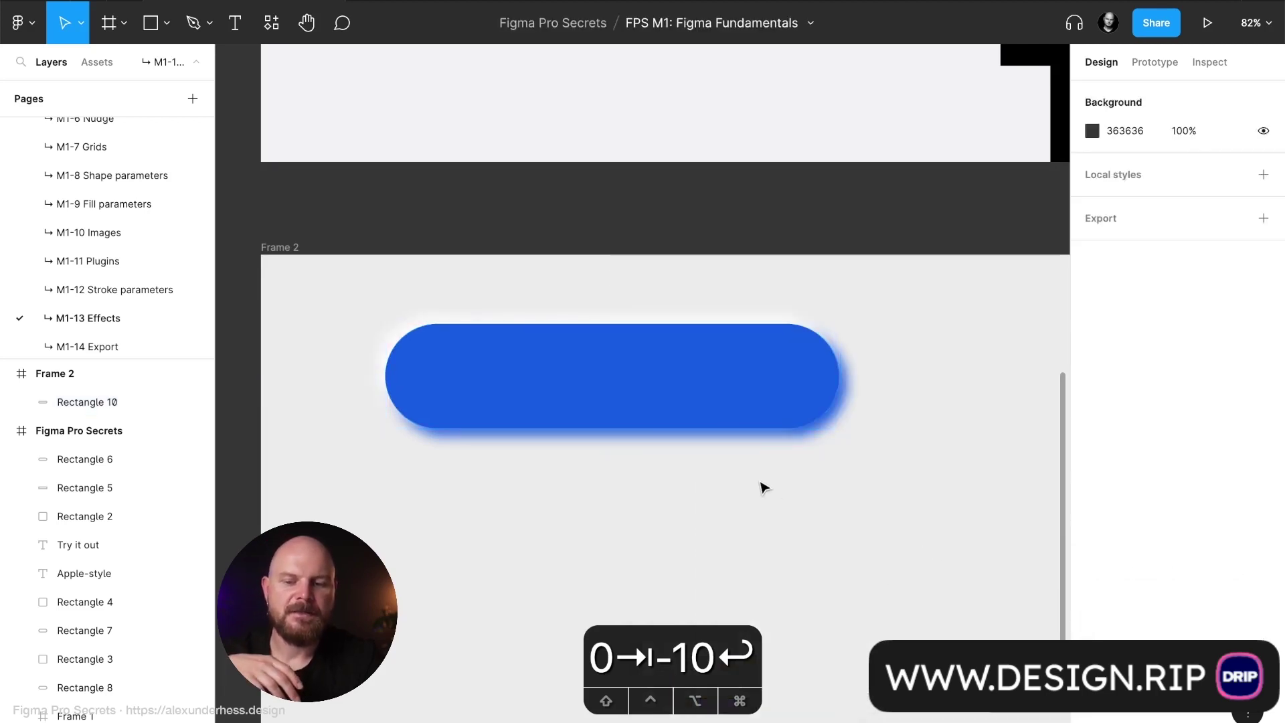
{"action": "scroll", "coordinate": [496, 378], "scroll_direction": "up", "scroll_amount": 5}
{"action": "scroll", "coordinate": [454, 254], "scroll_direction": "down", "scroll_amount": 5}
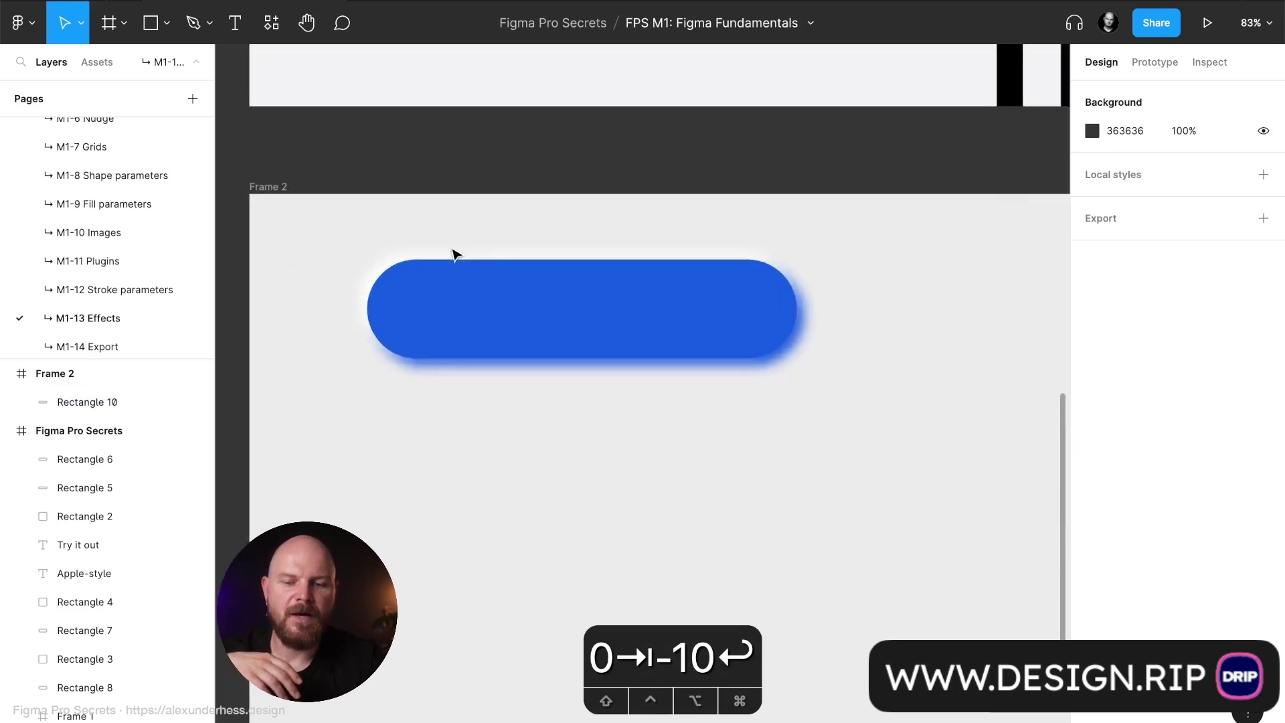
{"action": "scroll", "coordinate": [454, 254], "scroll_direction": "down", "scroll_amount": 2}
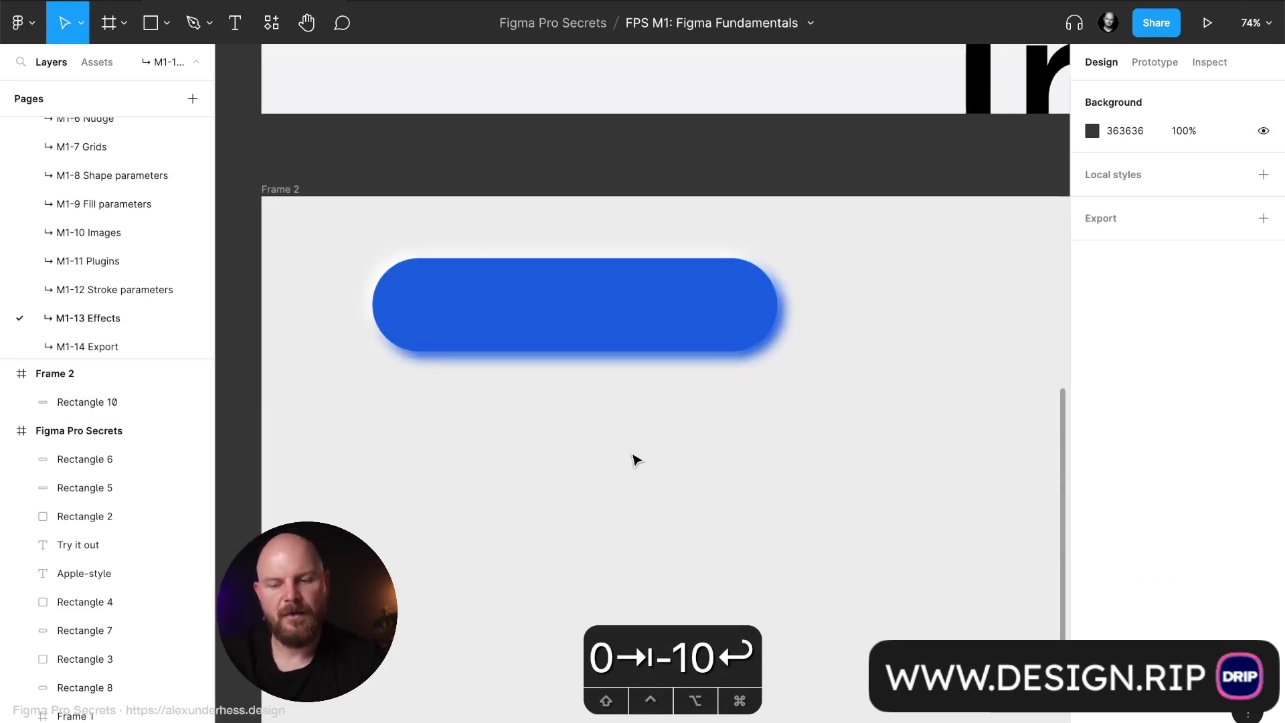
Step: Duplicate the light drop shadow on the blue pill and change the copy's effect type to Inner shadow
{"action": "left_click", "coordinate": [649, 321]}
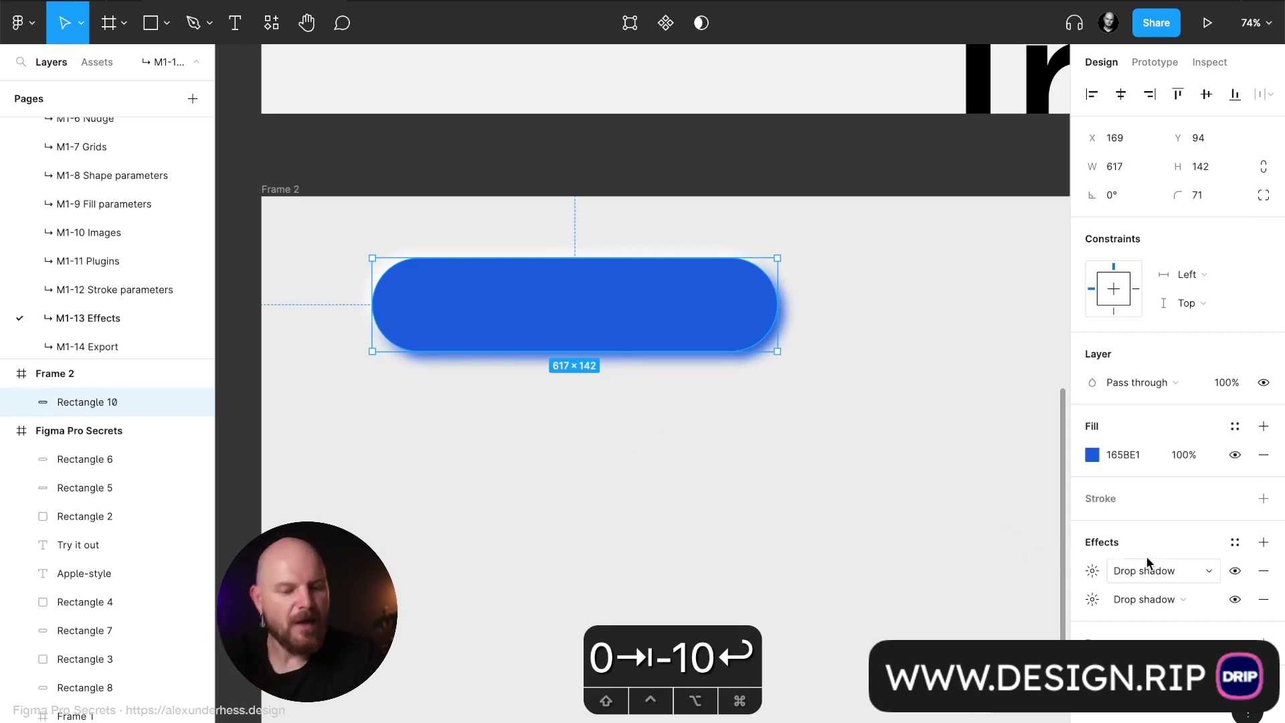
{"action": "left_click", "coordinate": [1077, 574]}
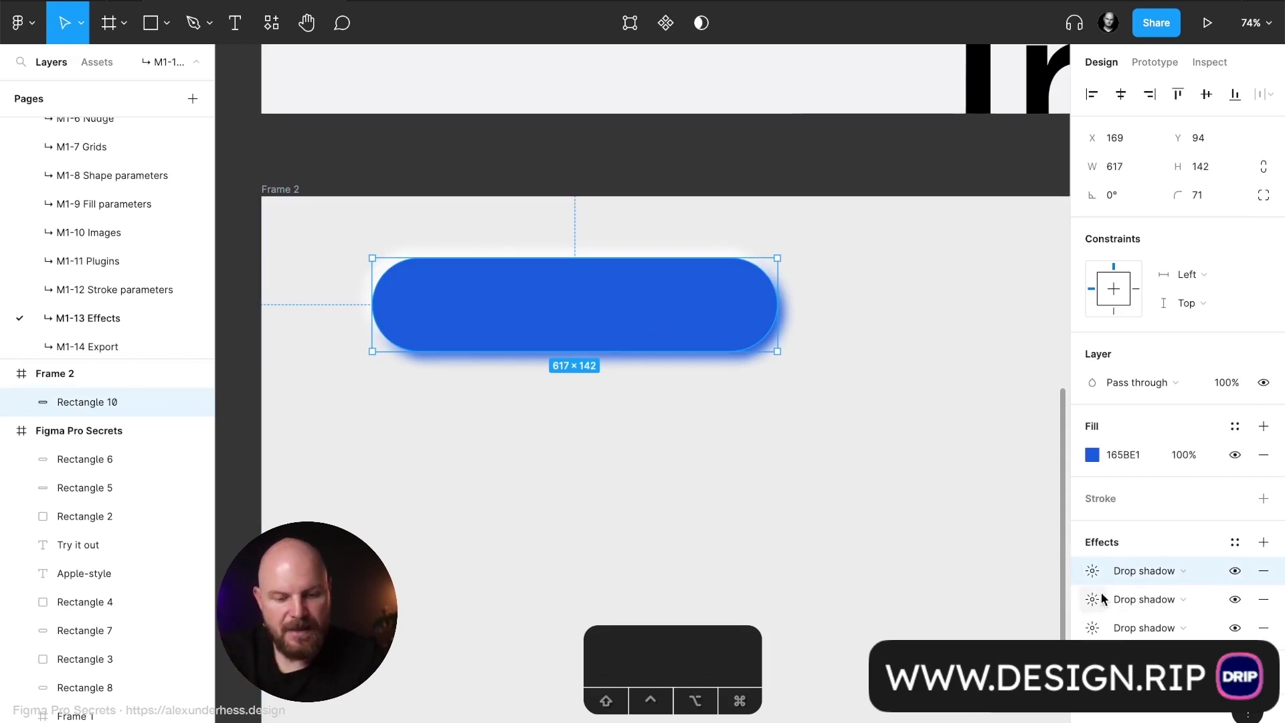
{"action": "left_click", "coordinate": [1170, 572]}
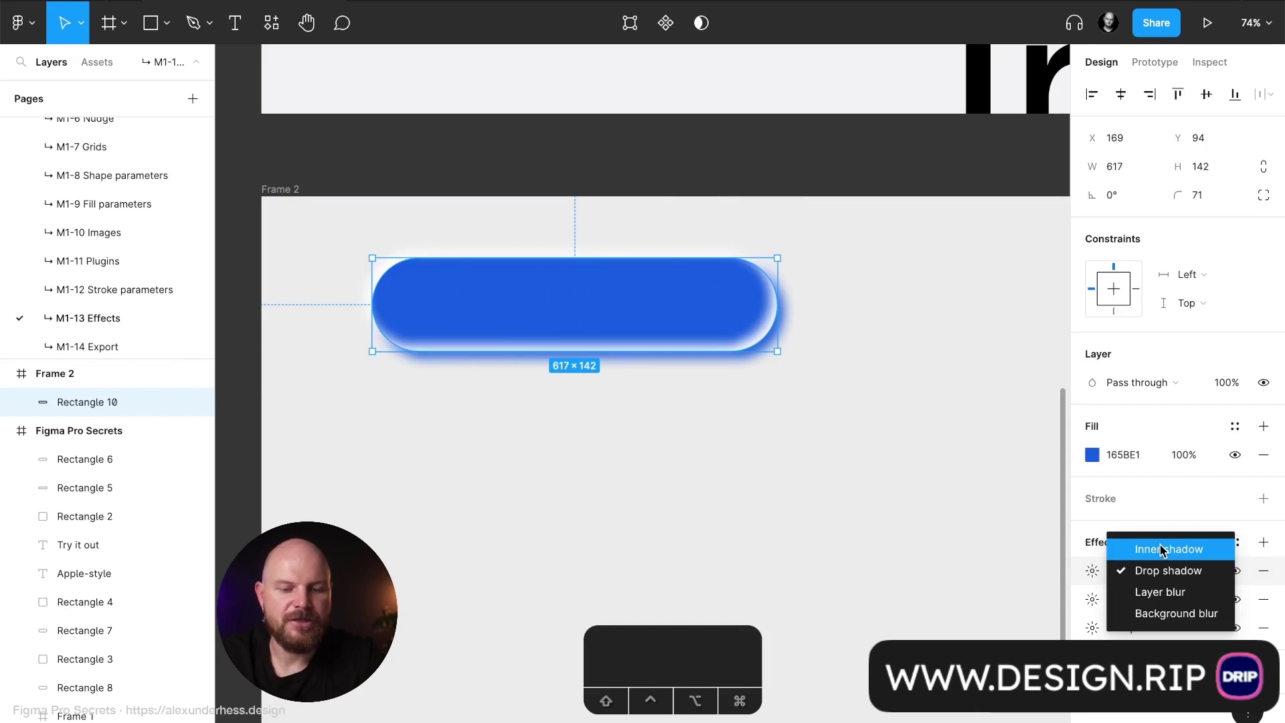
{"action": "left_click", "coordinate": [1161, 550]}
Step: Set the pill's inner shadow offset to X 10, Y 10
{"action": "left_click", "coordinate": [1093, 572]}
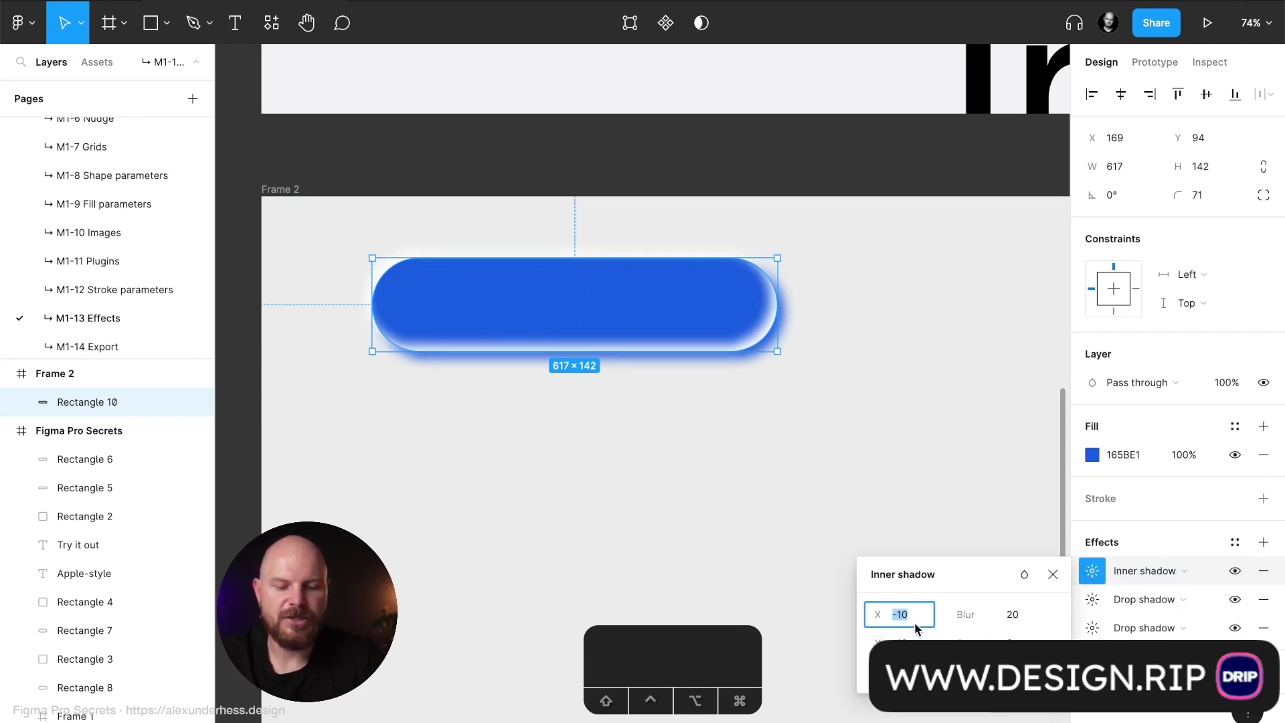
{"action": "type", "text": "10"}
{"action": "key", "text": "Tab"}
{"action": "type", "text": "0"}
{"action": "key", "text": "BackSpace"}
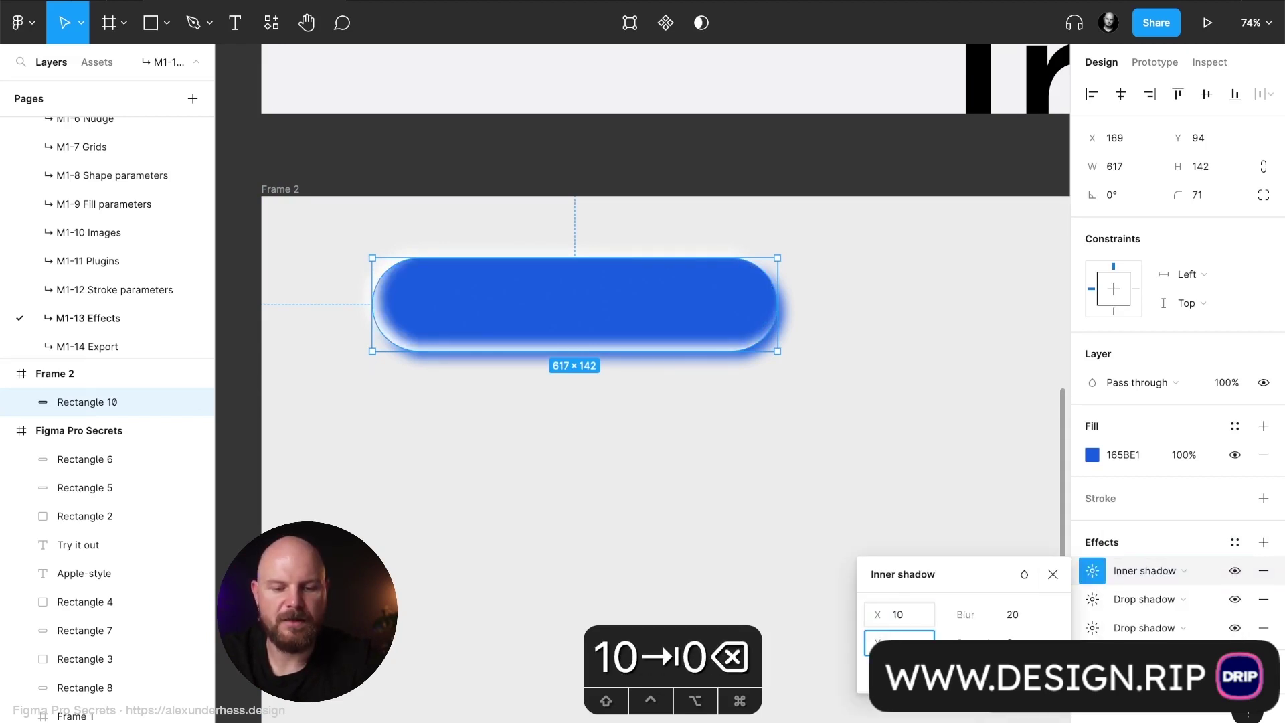
{"action": "type", "text": "10"}
{"action": "key", "text": "Return"}
Step: Sample the pill's blue as the inner shadow's color and lighten it to about HSL 220, 79, 70
{"action": "left_click", "coordinate": [878, 669]}
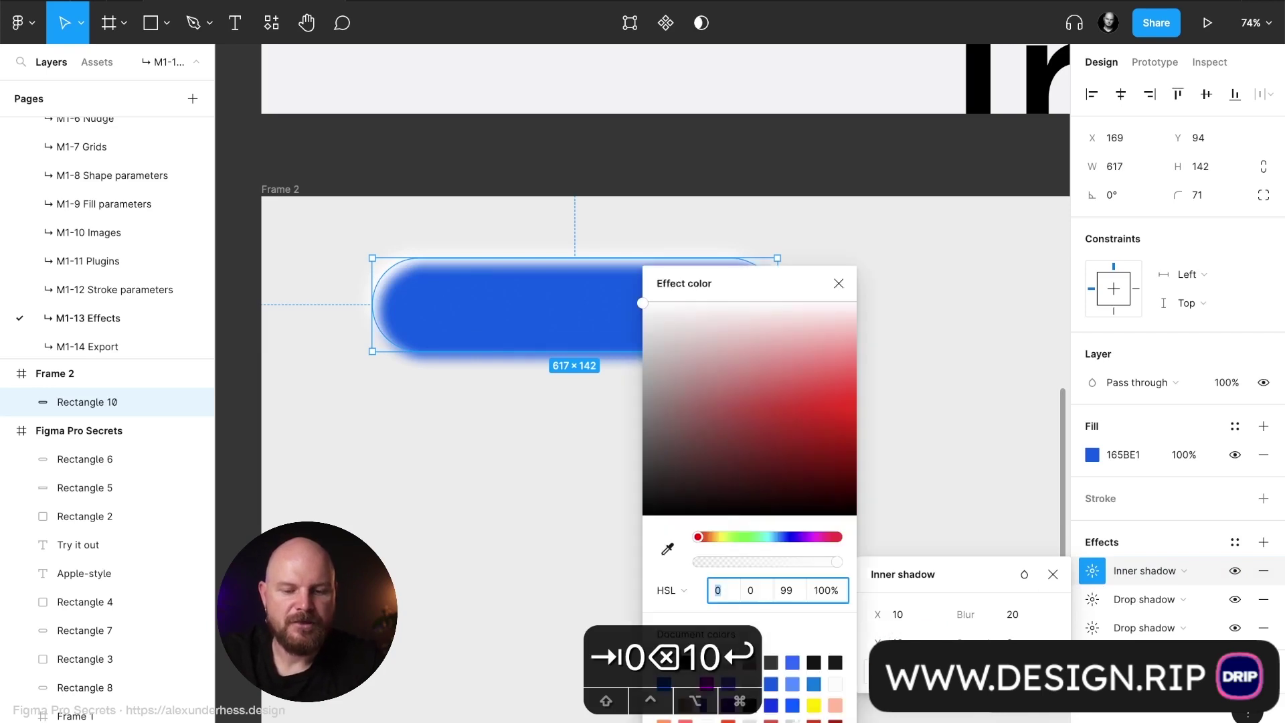
{"action": "left_click", "coordinate": [667, 548]}
{"action": "left_click", "coordinate": [534, 301]}
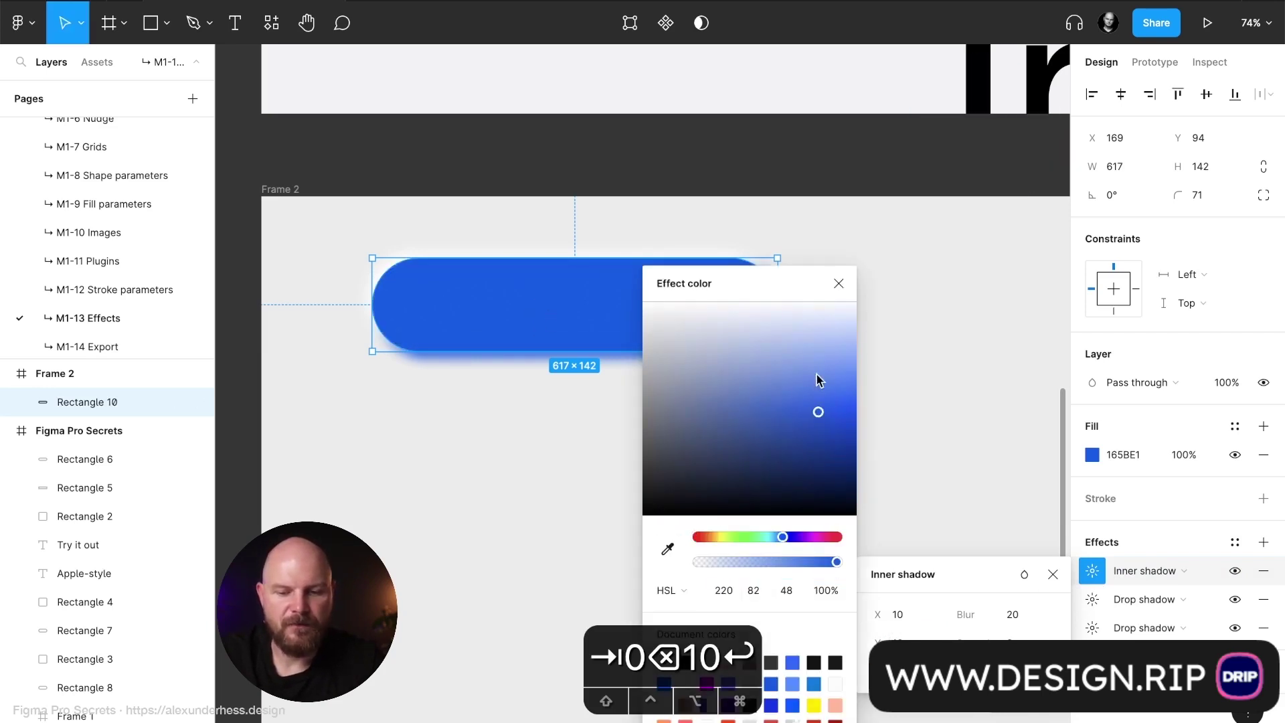
{"action": "left_click", "coordinate": [822, 401]}
{"action": "left_click_drag", "start_coordinate": [822, 401], "coordinate": [812, 373]}
{"action": "left_click", "coordinate": [839, 283]}
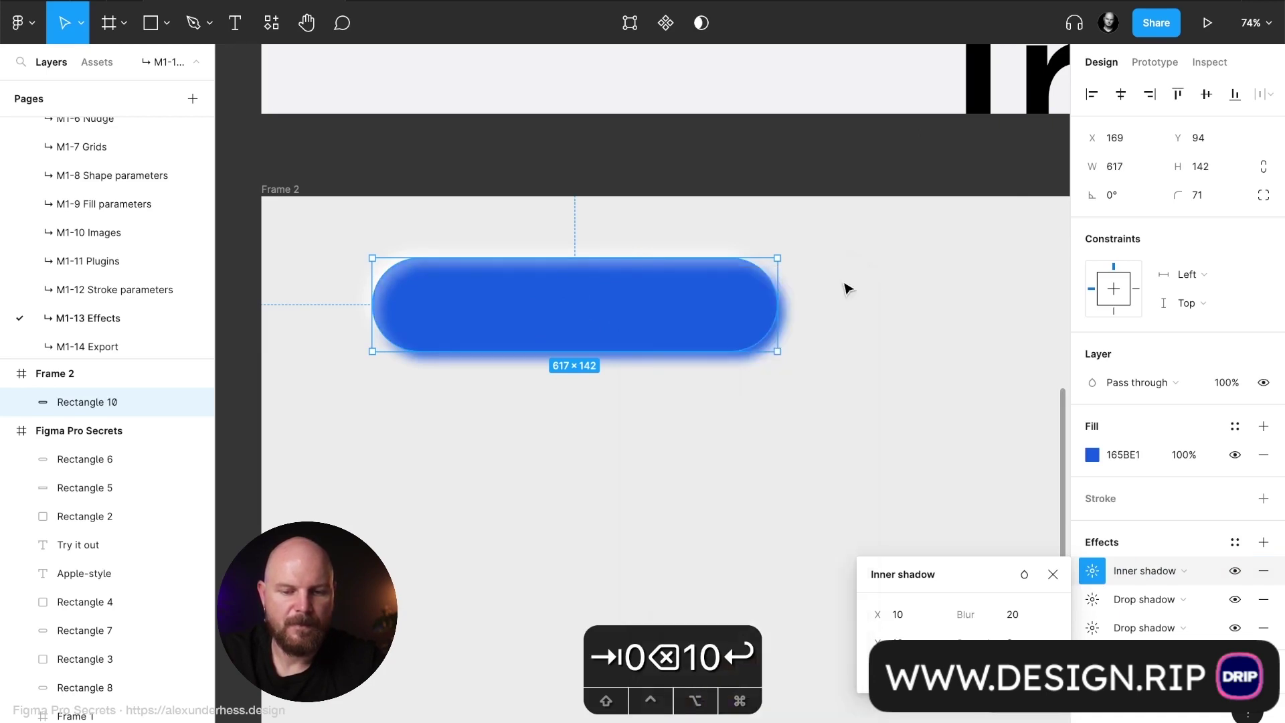
{"action": "left_click", "coordinate": [1053, 574]}
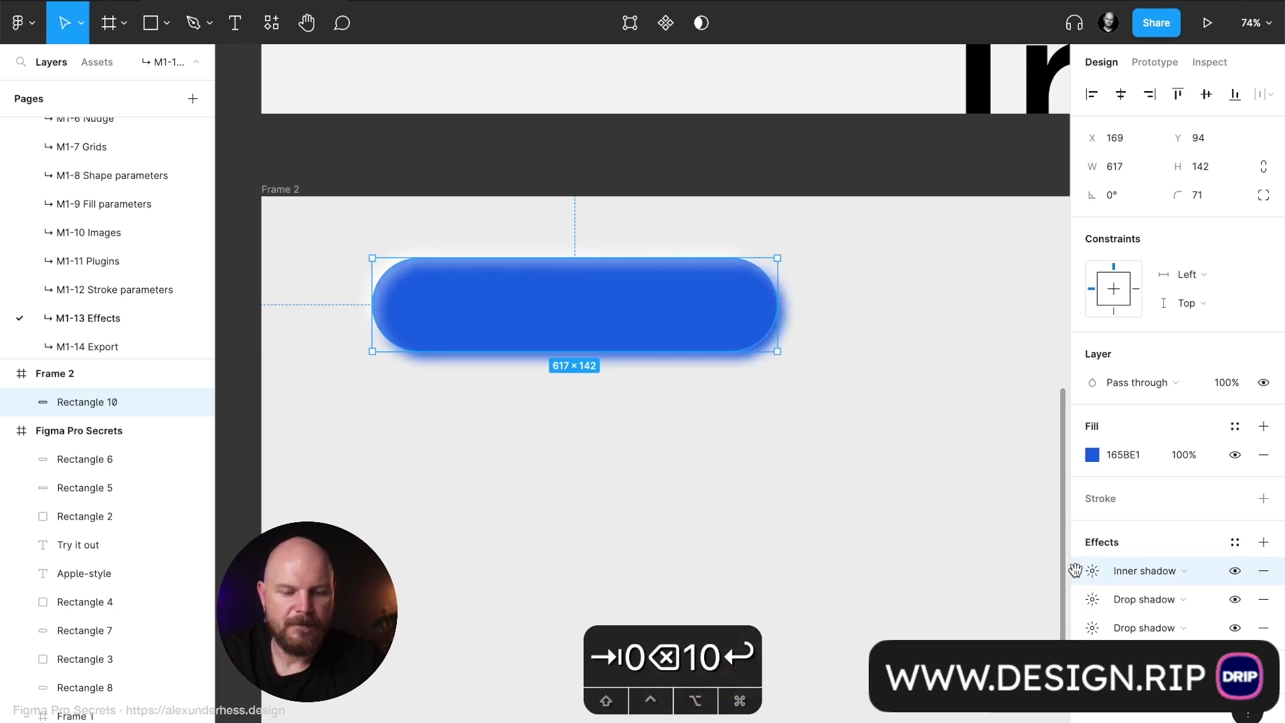
Step: Duplicate the light blue inner shadow and set the copy's offset to X -10, Y -10
{"action": "left_click", "coordinate": [1089, 573]}
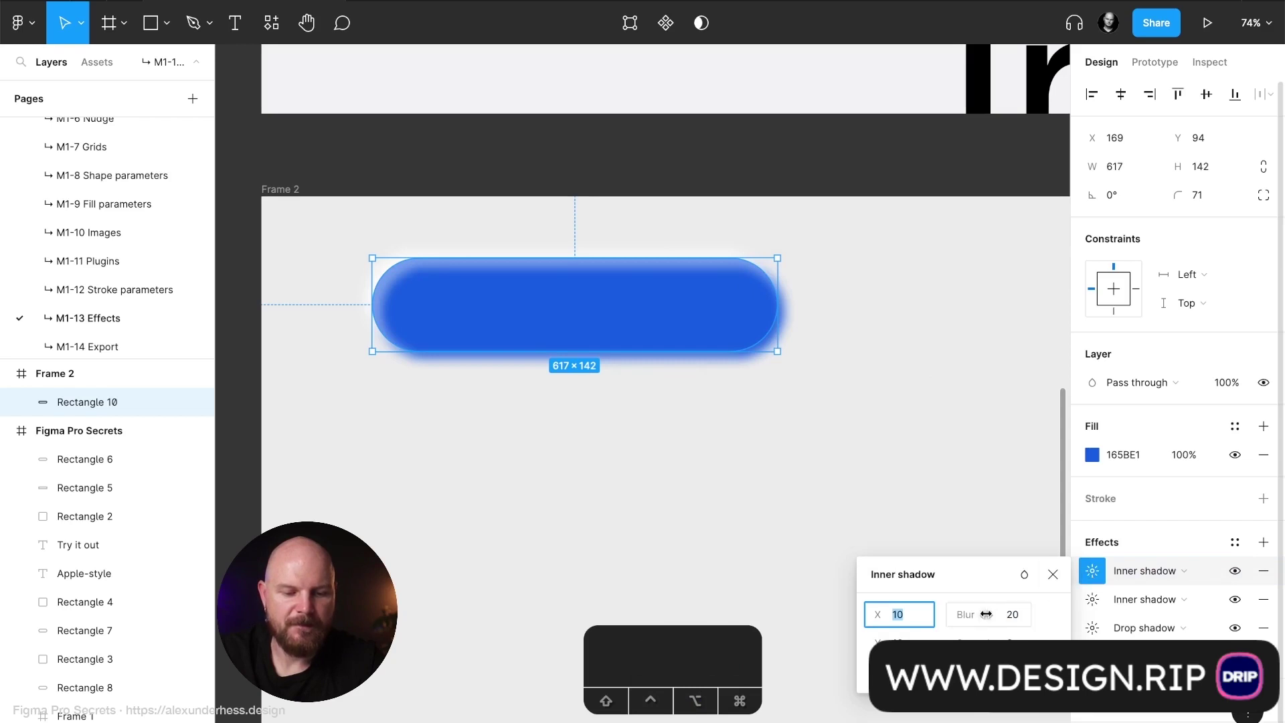
{"action": "type", "text": "-10-"}
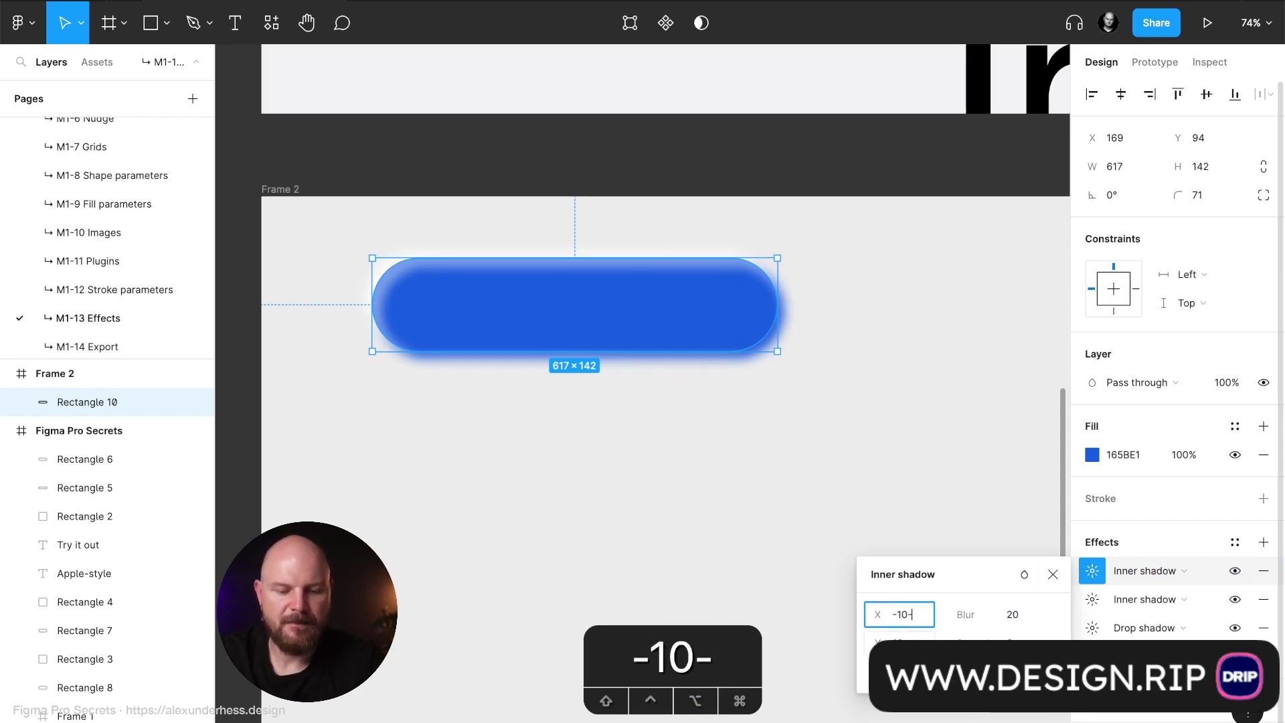
{"action": "key", "text": "Tab"}
{"action": "key", "text": "BackSpace"}
{"action": "type", "text": "0"}
{"action": "key", "text": "BackSpace"}
{"action": "type", "text": "-10"}
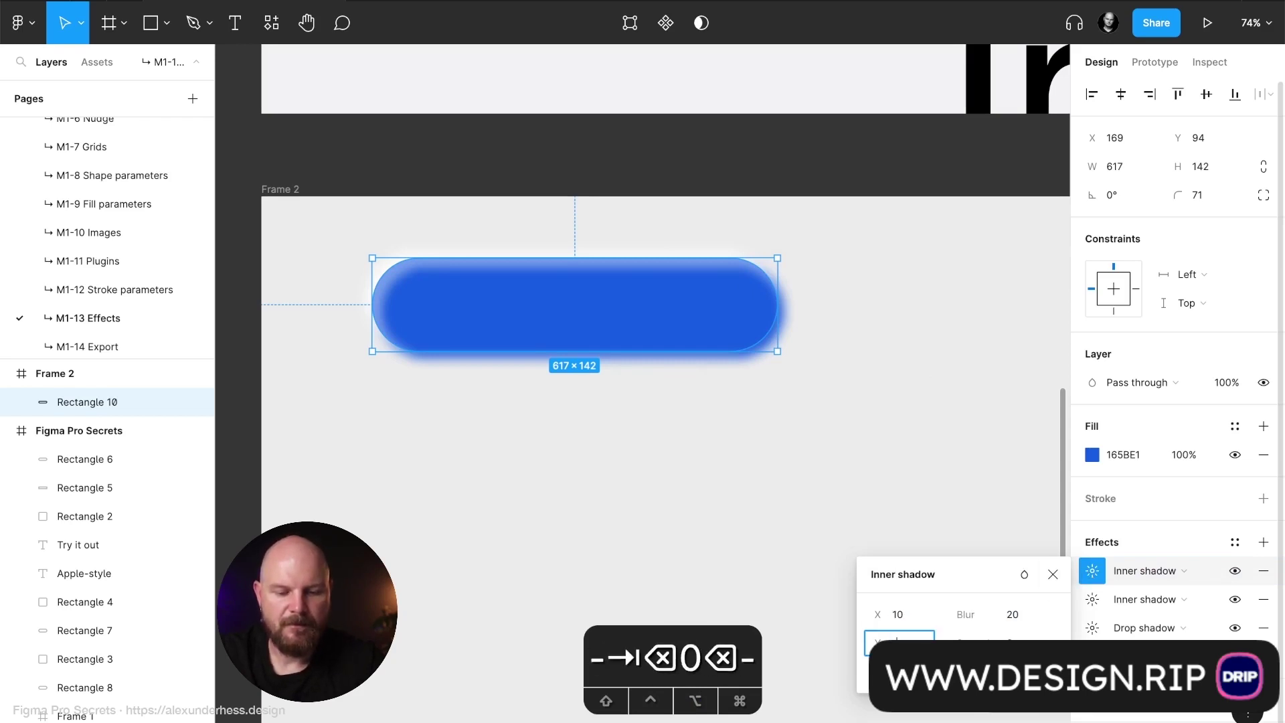
{"action": "left_click", "coordinate": [912, 613]}
{"action": "key", "text": "BackSpace"}
{"action": "type", "text": "-10"}
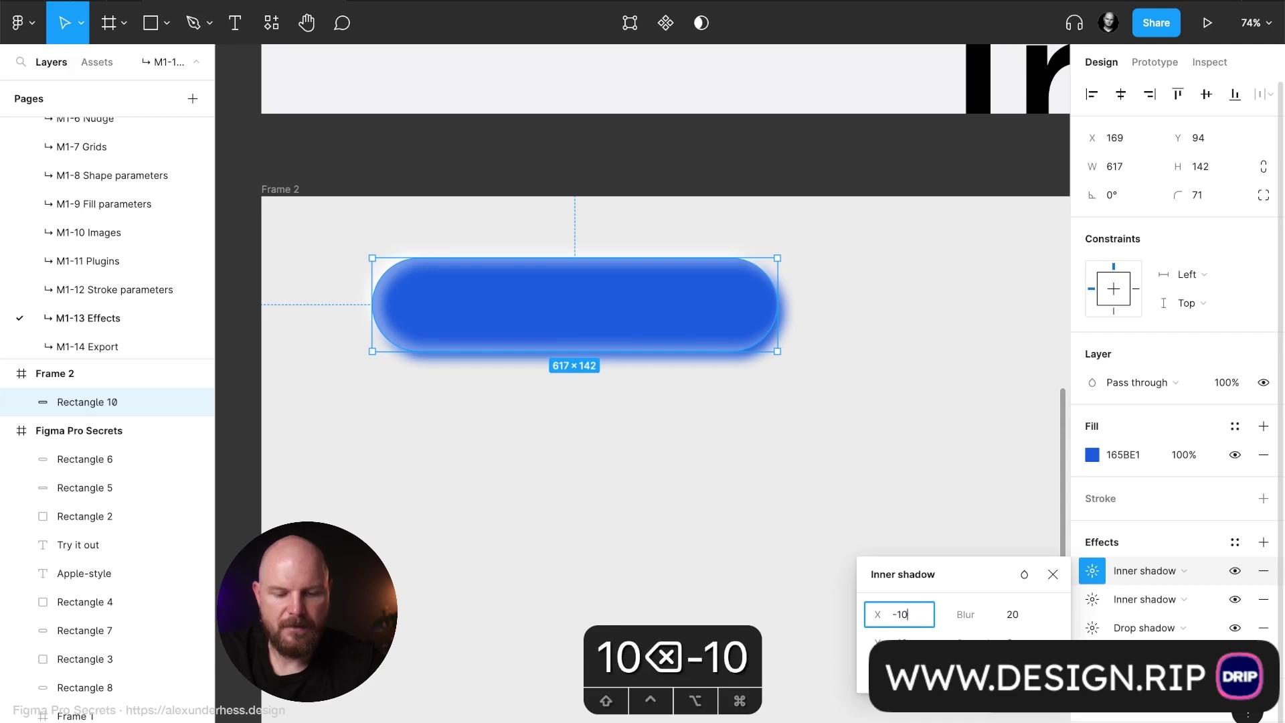
{"action": "key", "text": "Return"}
Step: Sample the pill's blue for the second inner shadow and darken it to about HSL 220, 92, 39
{"action": "left_click", "coordinate": [867, 670]}
{"action": "left_click", "coordinate": [667, 548]}
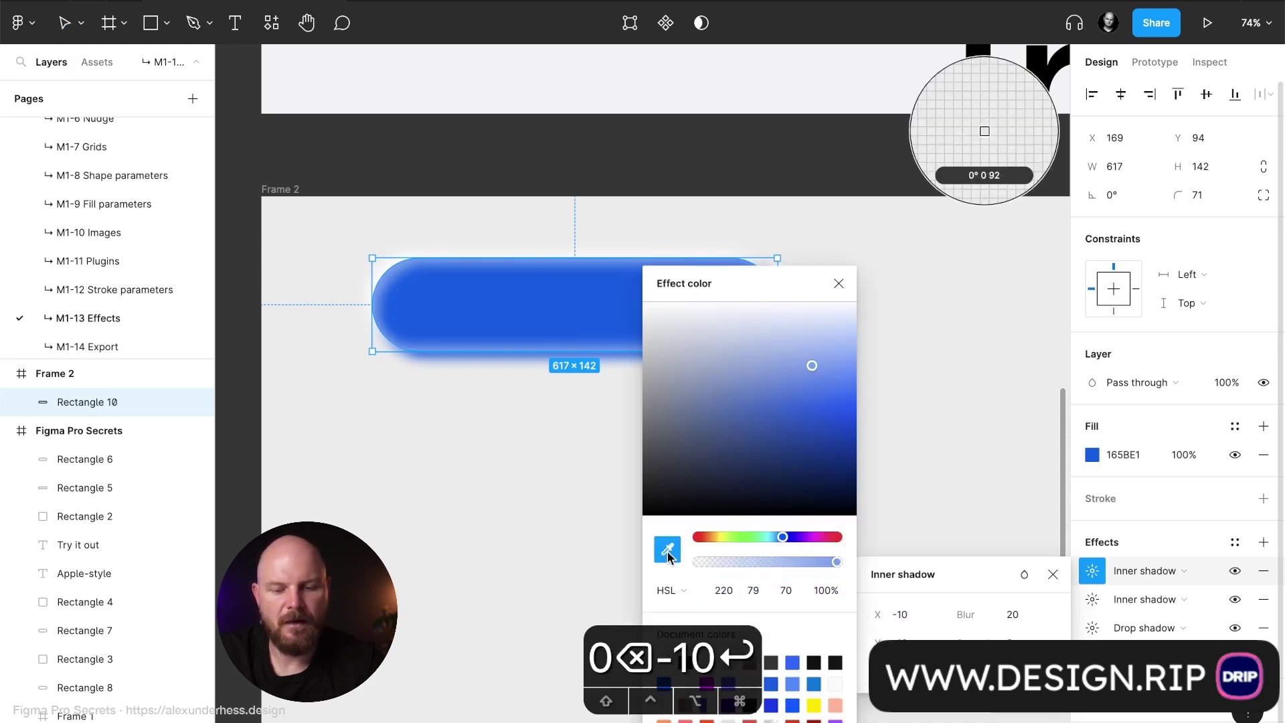
{"action": "left_click", "coordinate": [545, 291]}
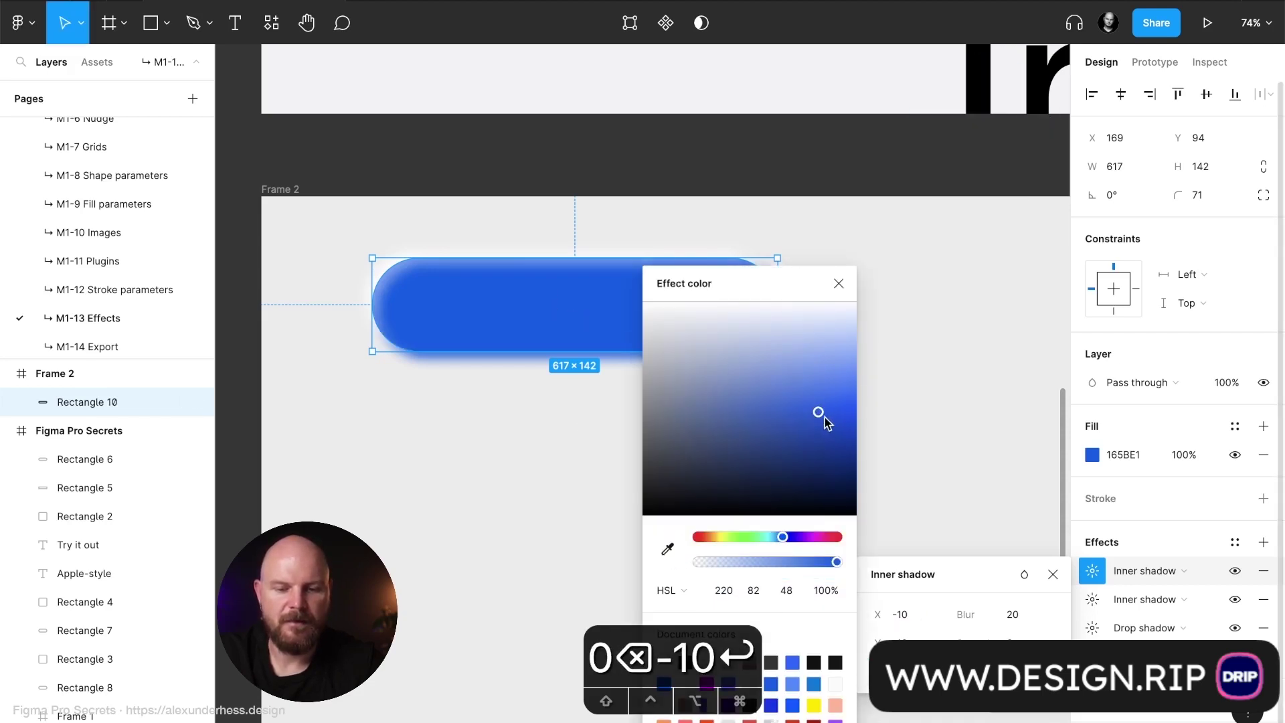
{"action": "left_click_drag", "start_coordinate": [825, 418], "coordinate": [839, 437]}
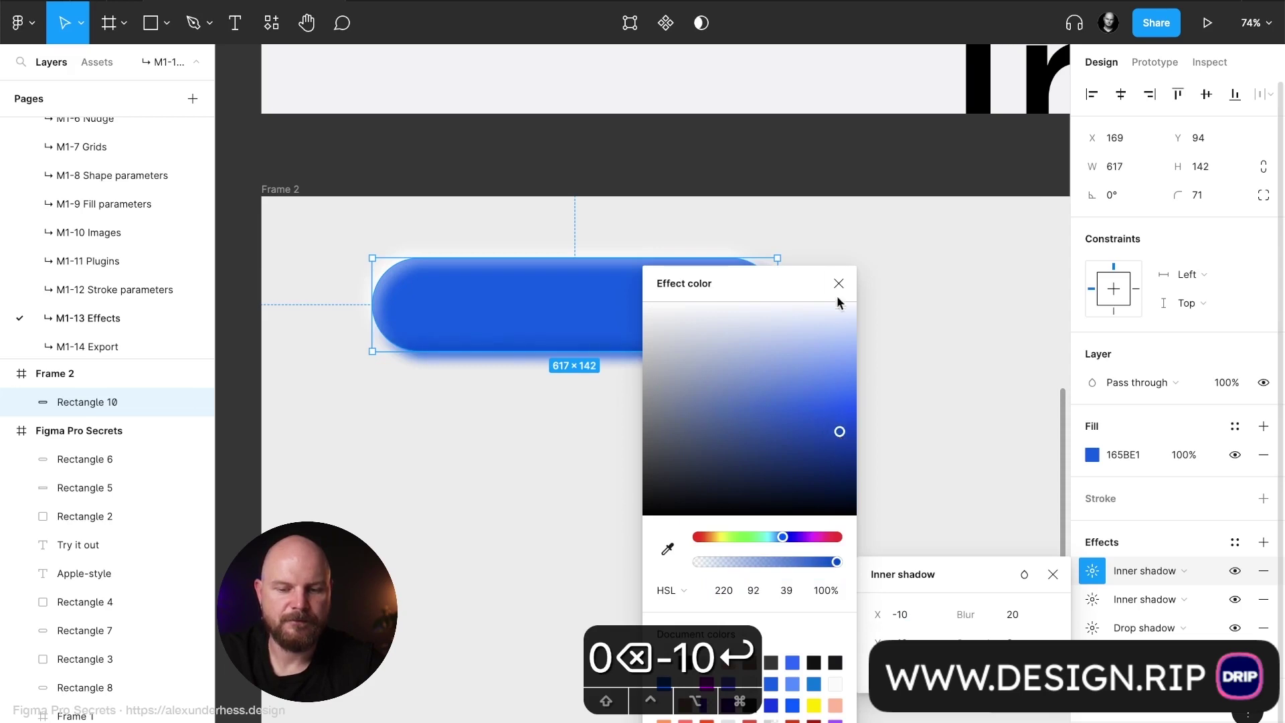
{"action": "left_click", "coordinate": [838, 283]}
{"action": "left_click", "coordinate": [1053, 574]}
{"action": "left_click", "coordinate": [969, 522]}
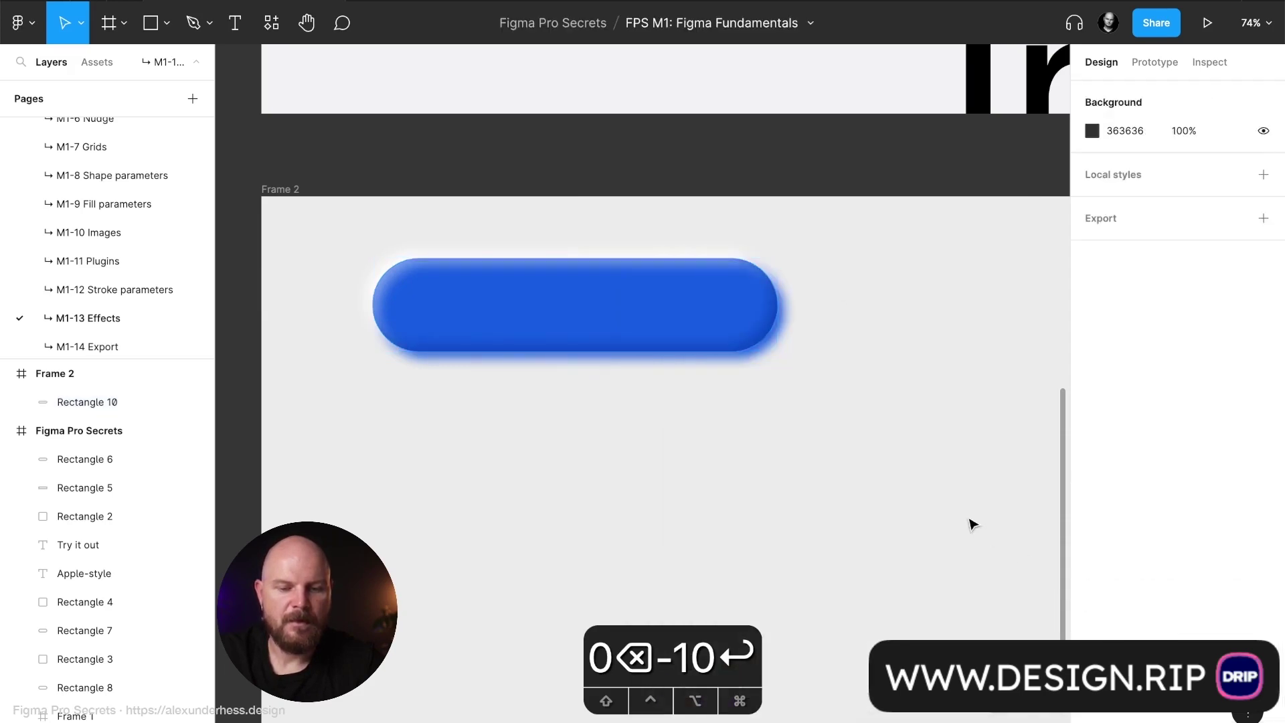
Step: Darken the pill's blue drop shadow color to about HSL 220, 92, 38
{"action": "left_click", "coordinate": [742, 355]}
{"action": "left_click", "coordinate": [1092, 627]}
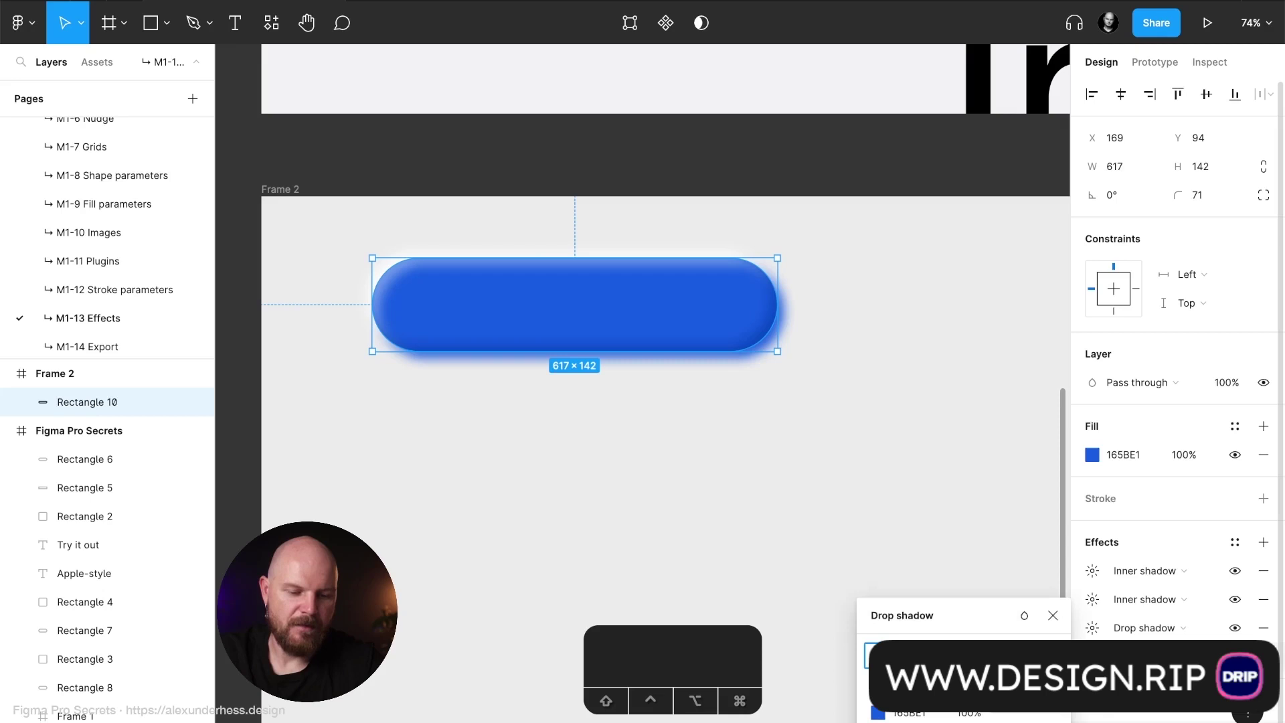
{"action": "left_click", "coordinate": [876, 712]}
{"action": "left_click_drag", "start_coordinate": [830, 432], "coordinate": [841, 439]}
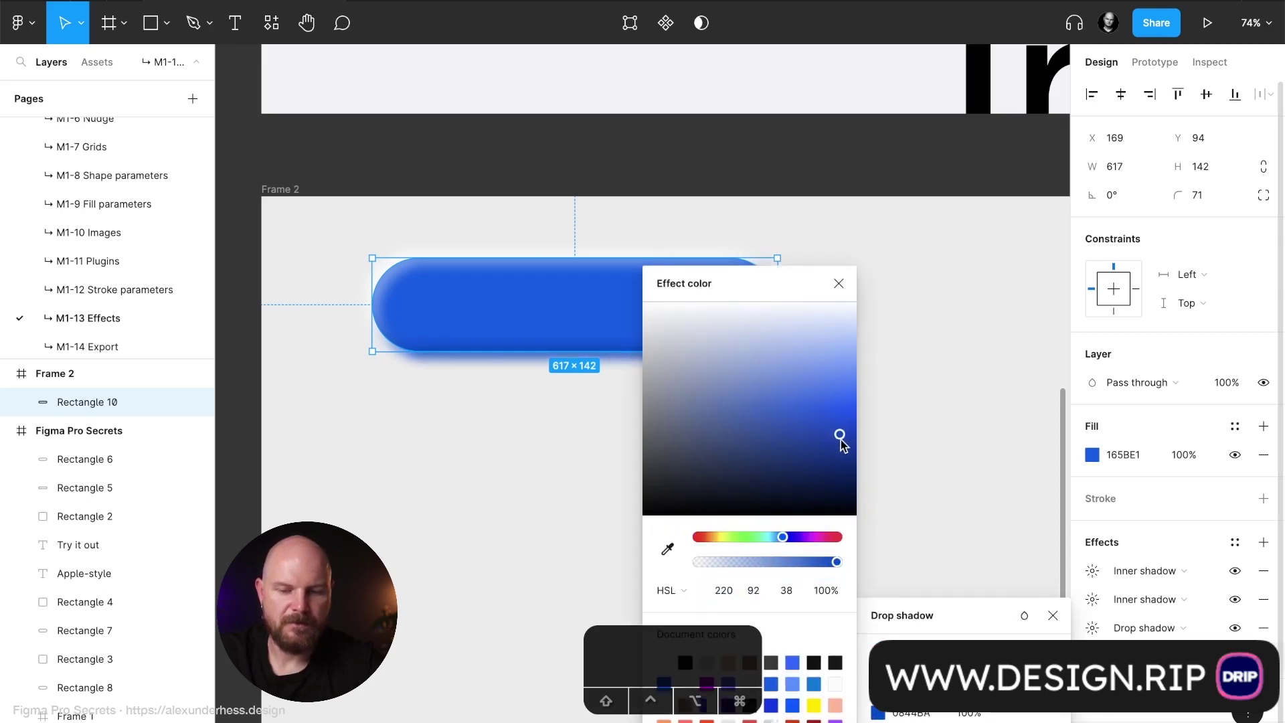
{"action": "left_click", "coordinate": [839, 283]}
{"action": "left_click", "coordinate": [1052, 615]}
{"action": "left_click", "coordinate": [926, 547]}
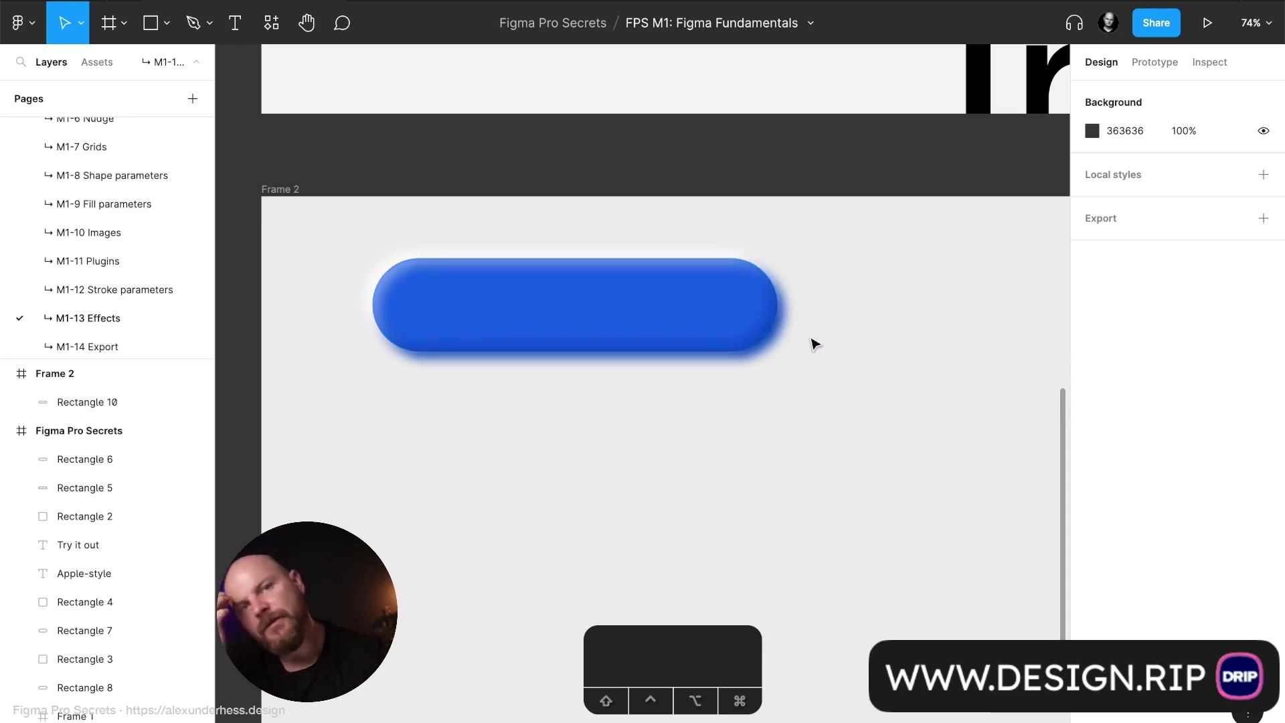
Step: Set the blue pill's corner radius to 20
{"action": "left_click", "coordinate": [708, 324]}
{"action": "left_click", "coordinate": [1212, 196]}
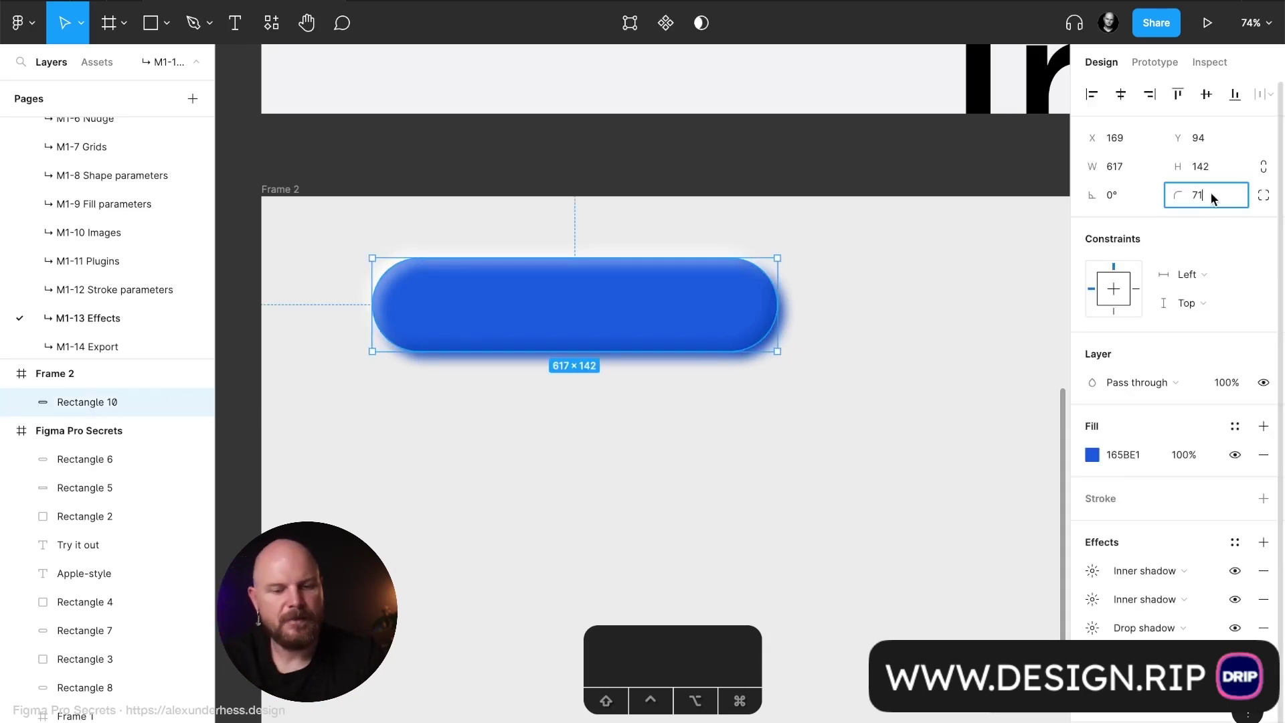
{"action": "type", "text": "20"}
{"action": "key", "text": "Return"}
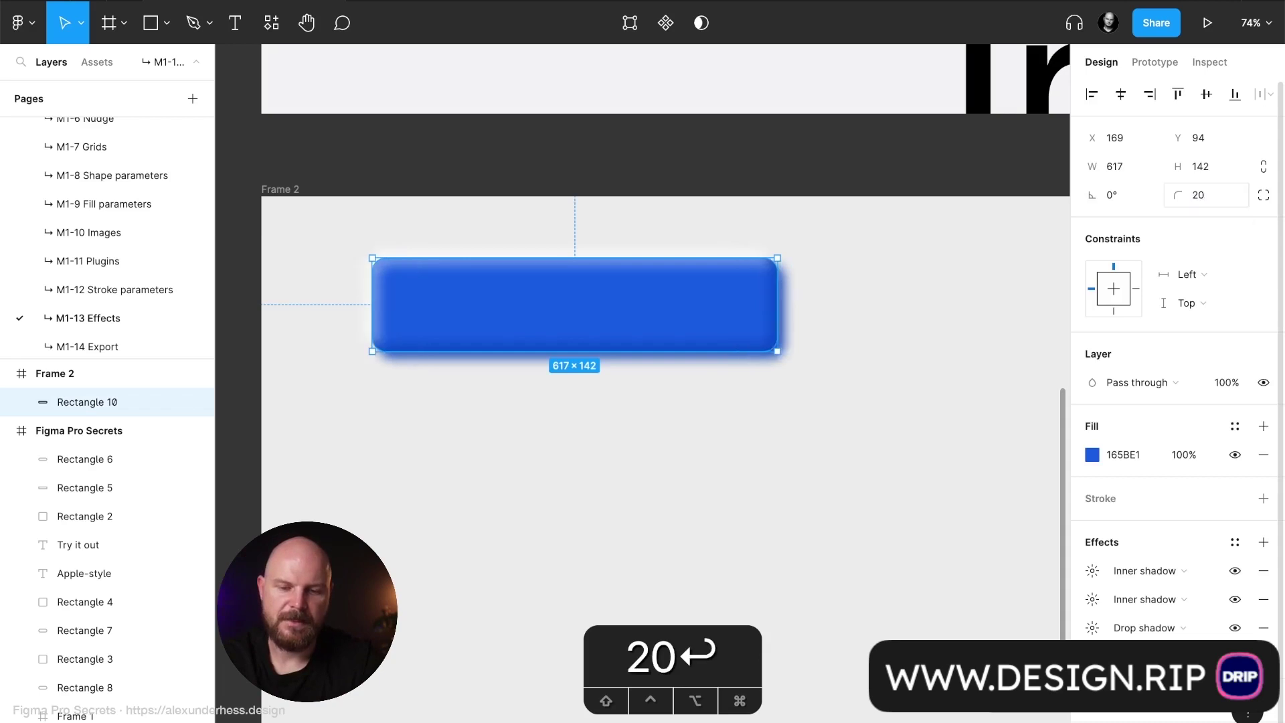
{"action": "left_click", "coordinate": [852, 315]}
Step: Change the button's fill to the frame background color EBEBEB by sampling it with the eyedropper
{"action": "left_click", "coordinate": [736, 315]}
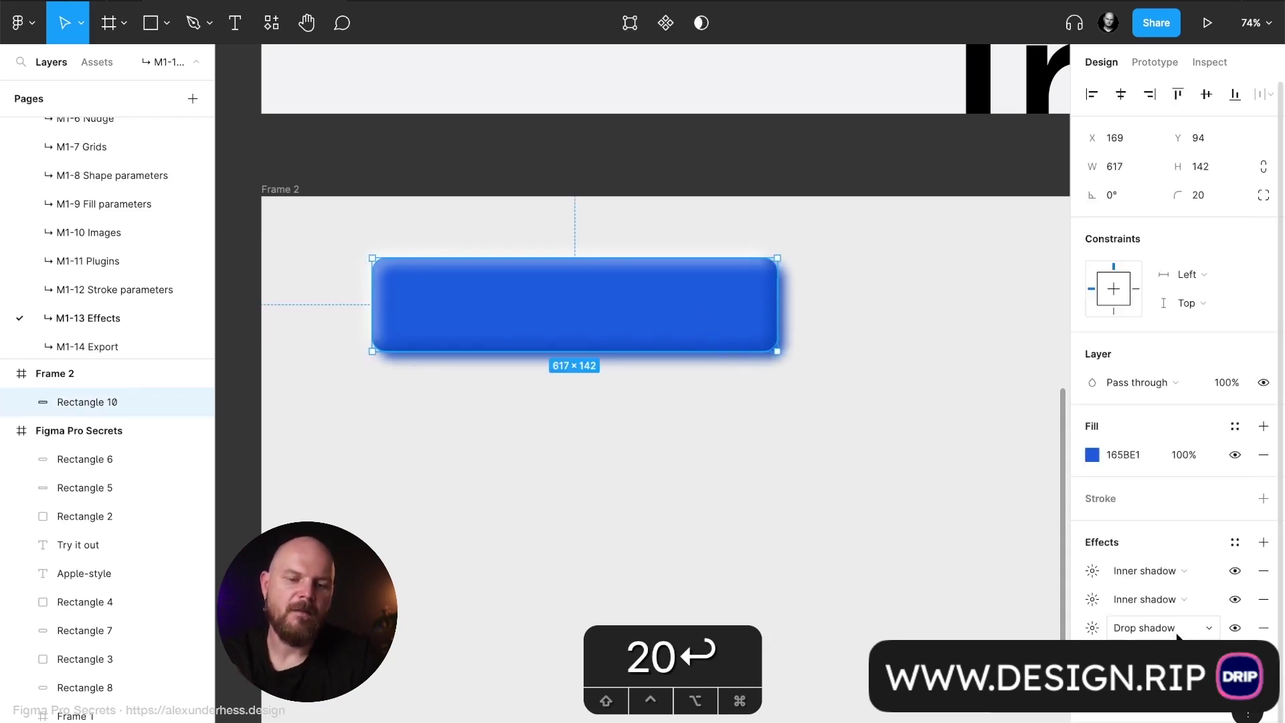
{"action": "key", "text": "ctrl+c"}
{"action": "left_click", "coordinate": [890, 552]}
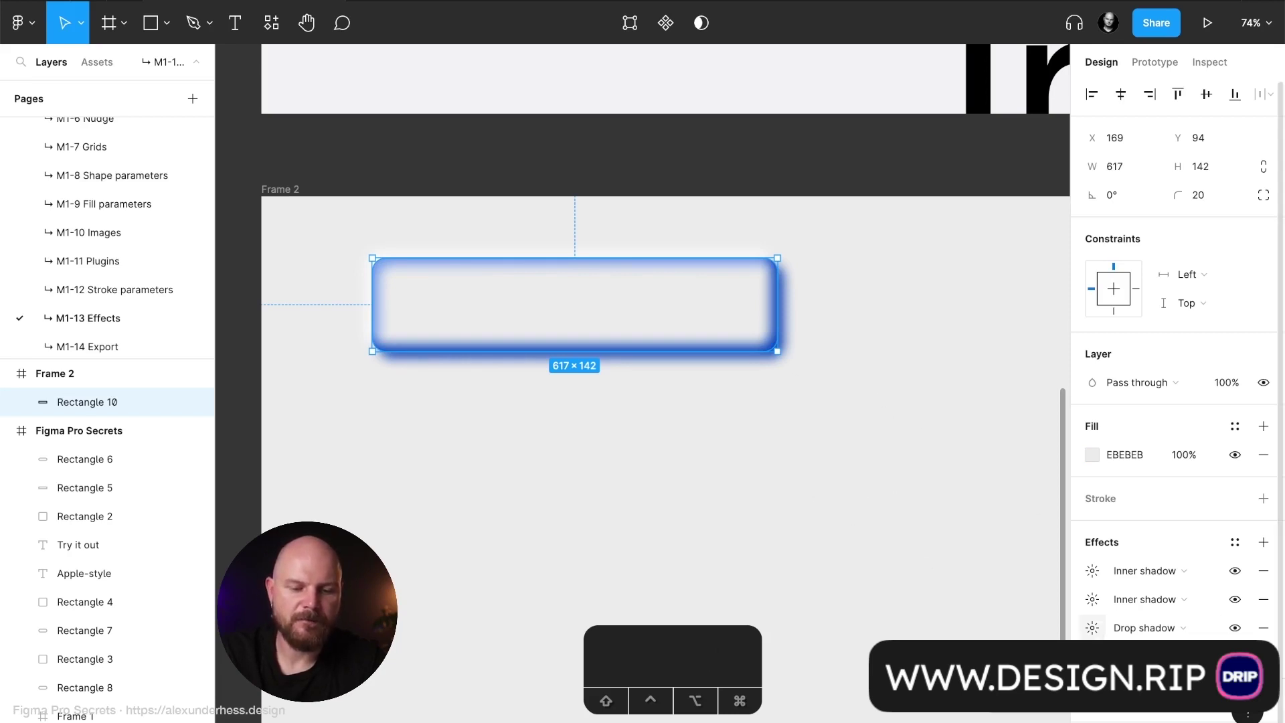
Step: Recolor the button's blue drop shadow by sampling the frame background and darkening it to a slightly deeper grey
{"action": "left_click", "coordinate": [1092, 628]}
{"action": "left_click", "coordinate": [877, 713]}
{"action": "left_click_drag", "start_coordinate": [682, 468], "coordinate": [632, 372]}
{"action": "left_click", "coordinate": [668, 549]}
{"action": "left_click", "coordinate": [565, 497]}
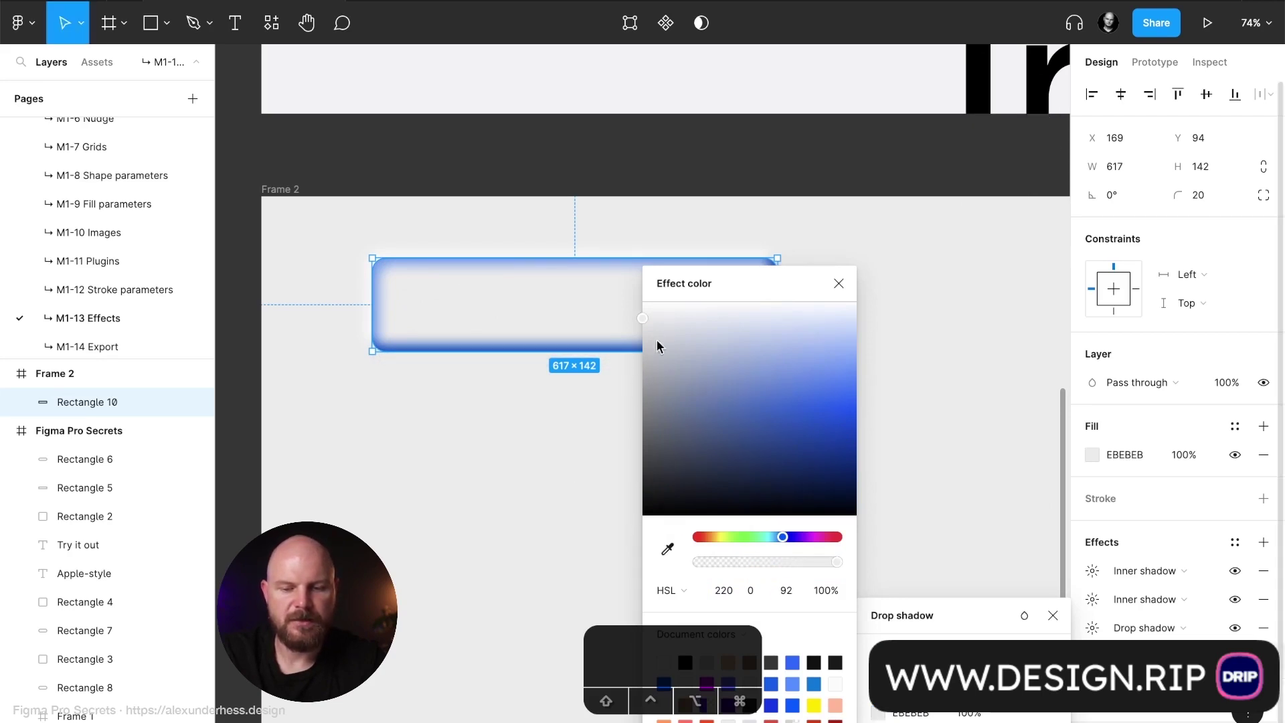
{"action": "left_click_drag", "start_coordinate": [649, 324], "coordinate": [652, 337]}
{"action": "left_click", "coordinate": [838, 283]}
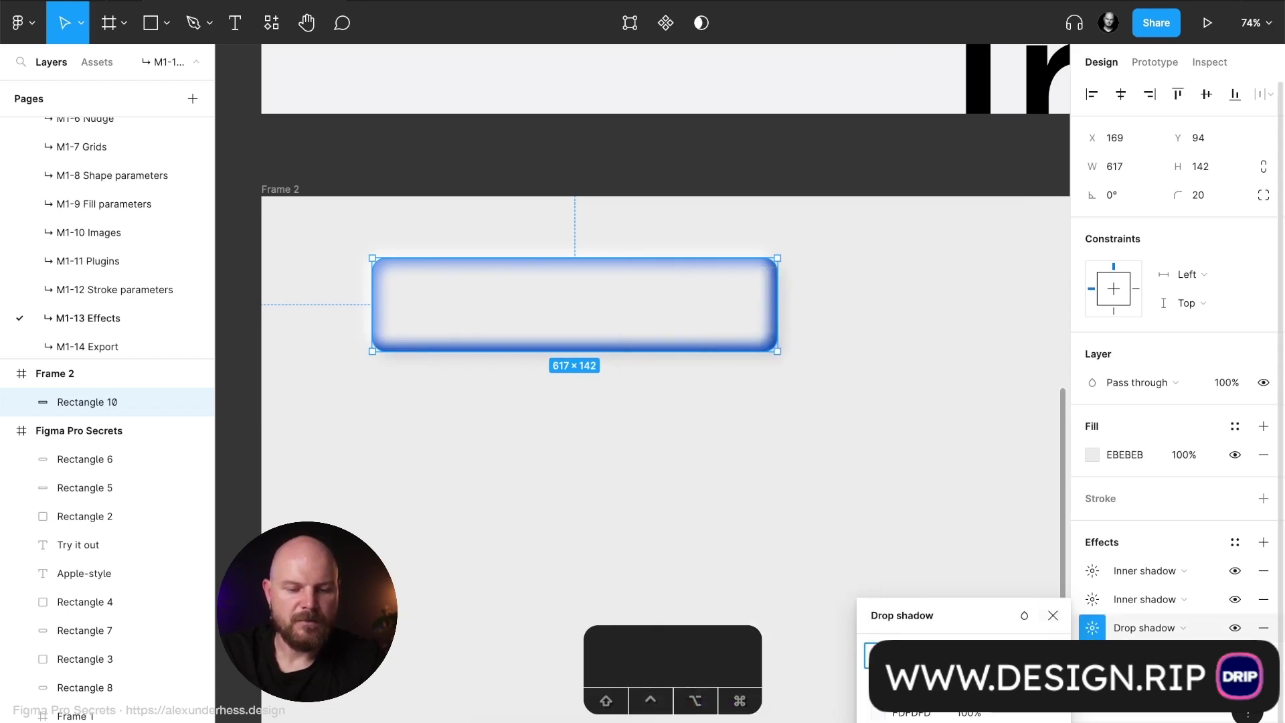
Step: Set the button's light drop shadow color to pure white, FFFFFF
{"action": "left_click", "coordinate": [876, 715]}
{"action": "left_click", "coordinate": [720, 404]}
{"action": "left_click", "coordinate": [762, 307]}
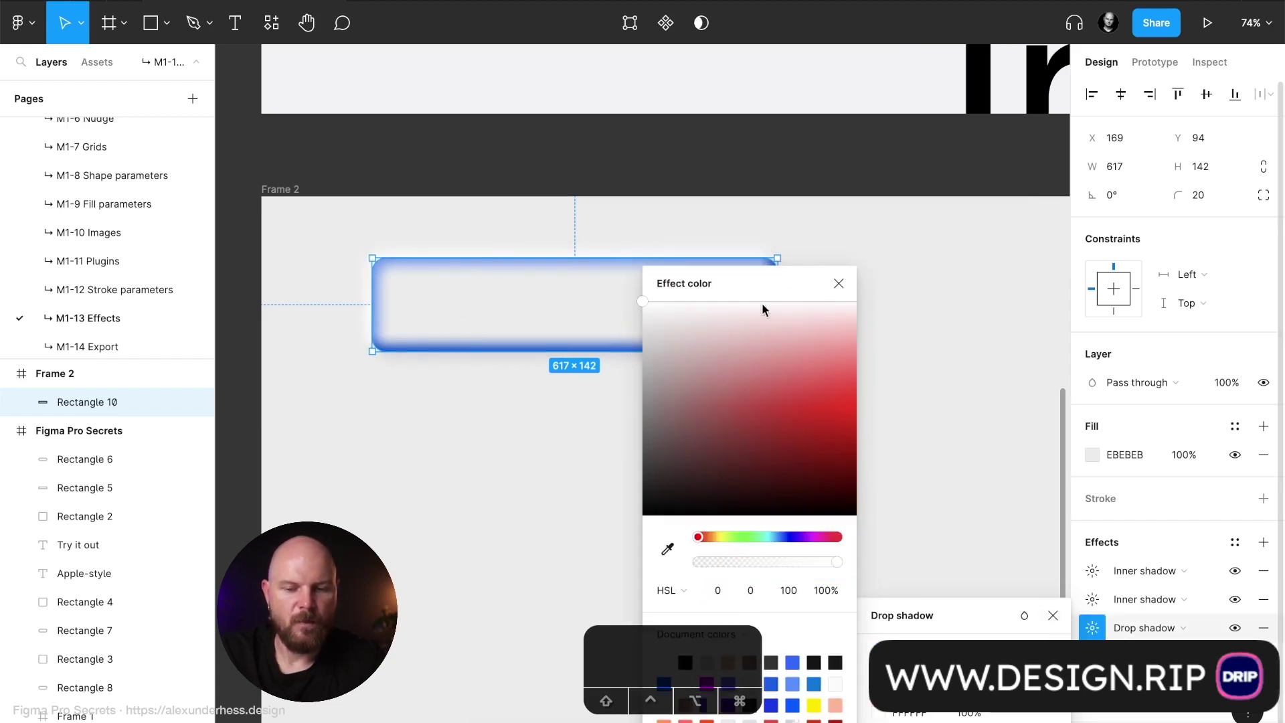
{"action": "left_click", "coordinate": [848, 286]}
Step: Sample the frame background for the light blue inner shadow and lighten it to about HSL 220, 0, 98
{"action": "left_click", "coordinate": [1091, 601]}
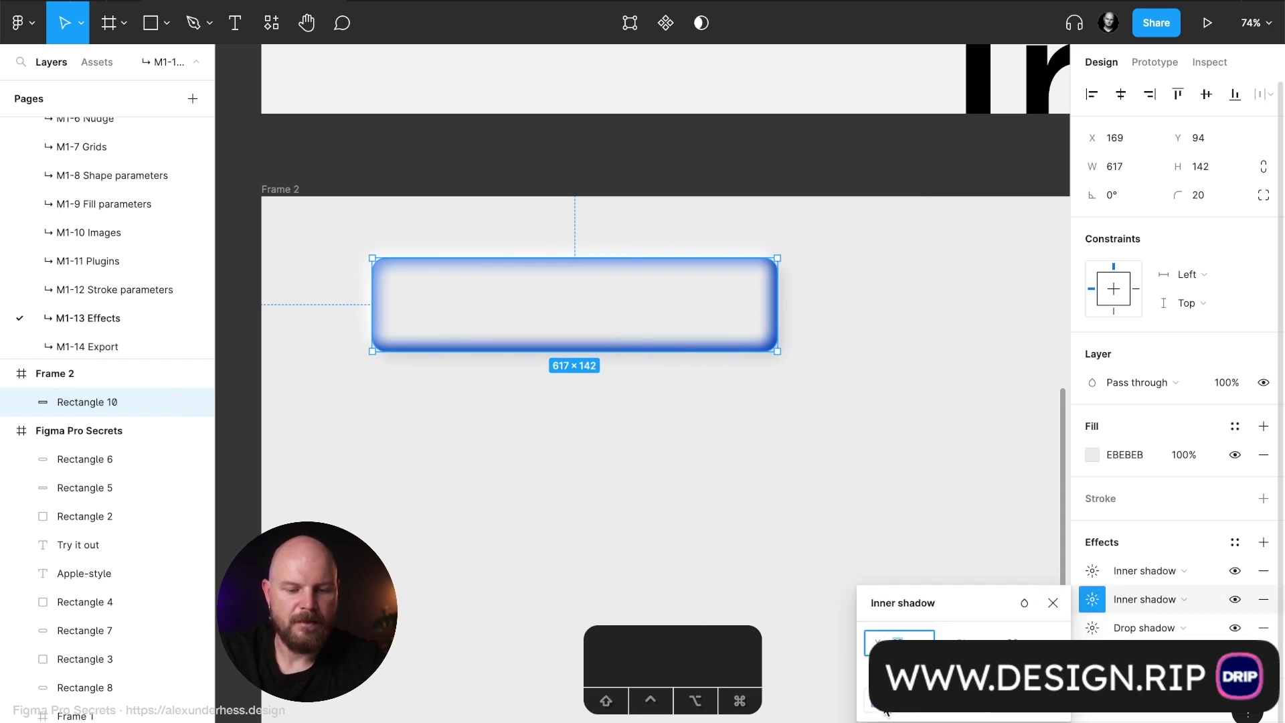
{"action": "left_click", "coordinate": [882, 711]}
{"action": "left_click", "coordinate": [667, 549]}
{"action": "left_click", "coordinate": [540, 426]}
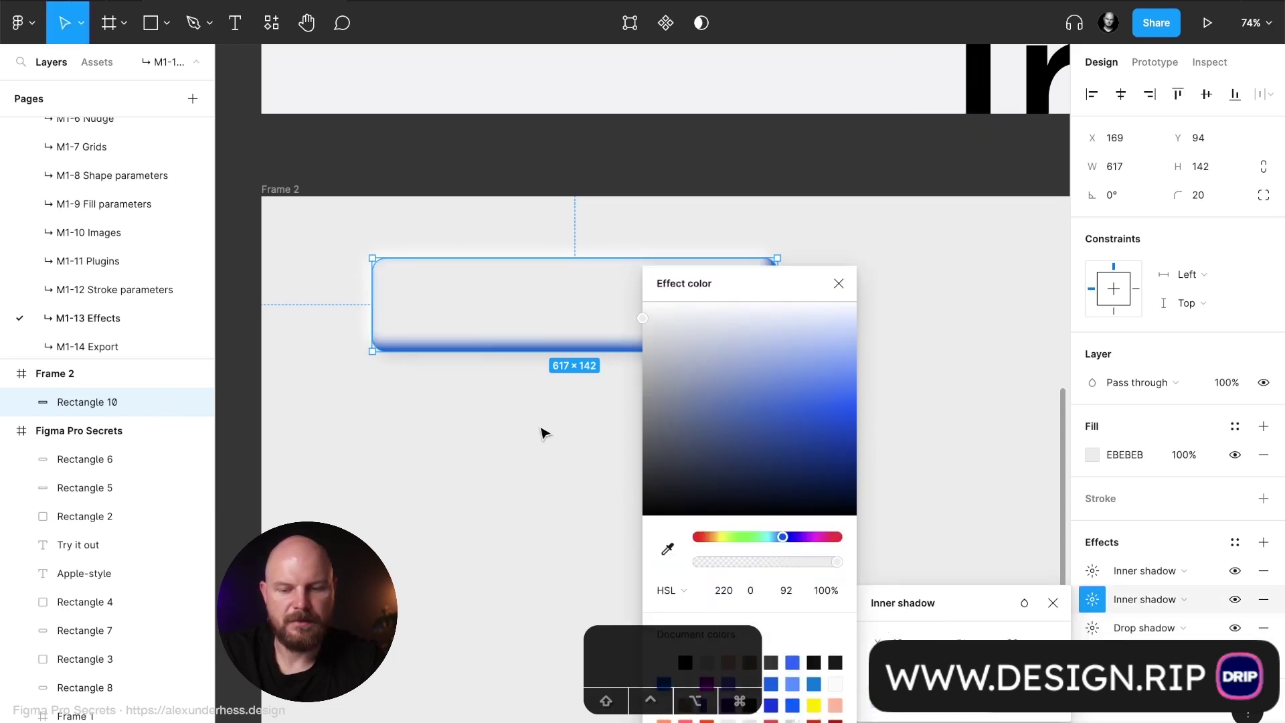
{"action": "left_click_drag", "start_coordinate": [644, 313], "coordinate": [640, 316]}
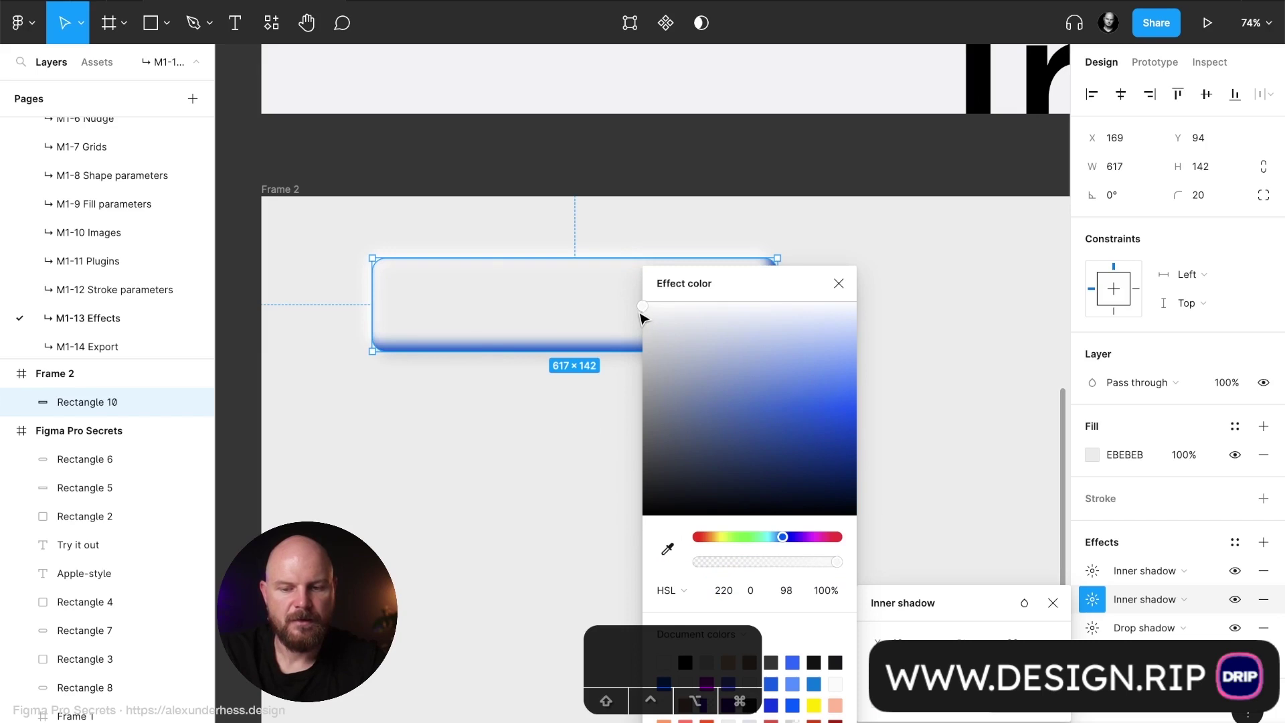
{"action": "left_click", "coordinate": [838, 284]}
Step: Recolor the remaining blue inner shadow by sampling the frame background and darkening it to about HSL 220, 4, 85
{"action": "left_click", "coordinate": [1091, 571]}
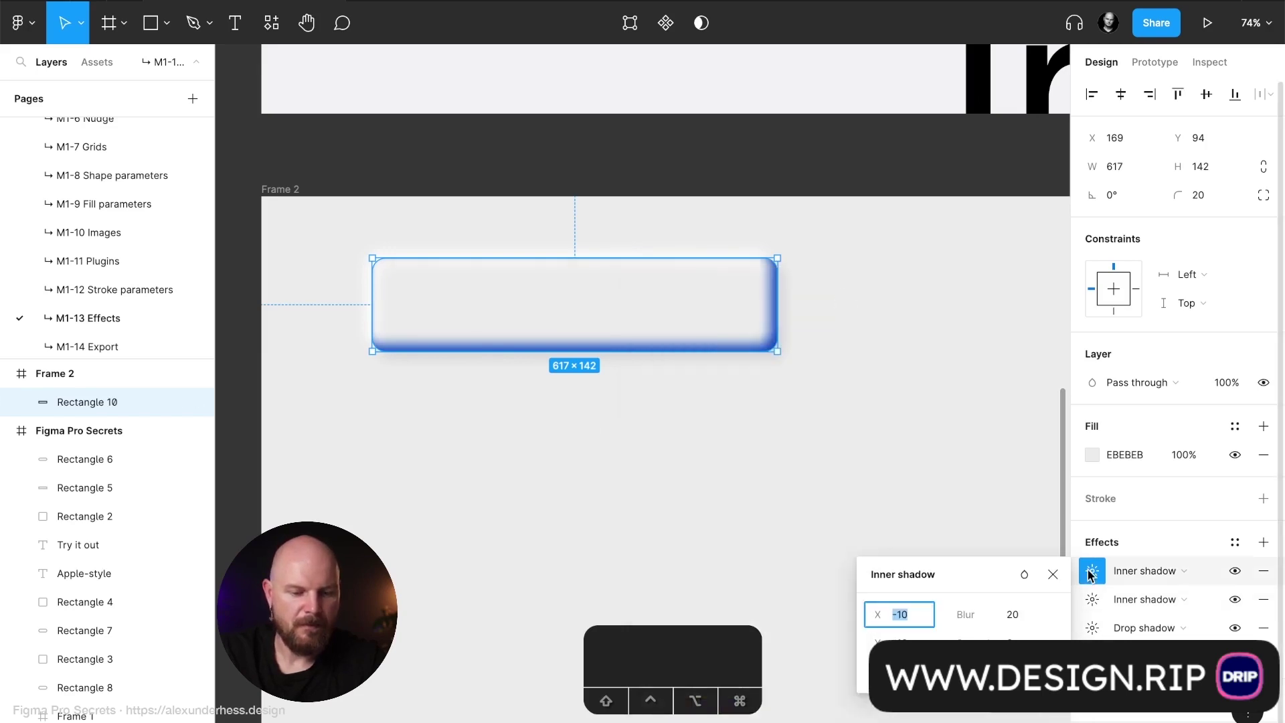
{"action": "left_click", "coordinate": [878, 670]}
{"action": "left_click", "coordinate": [667, 549]}
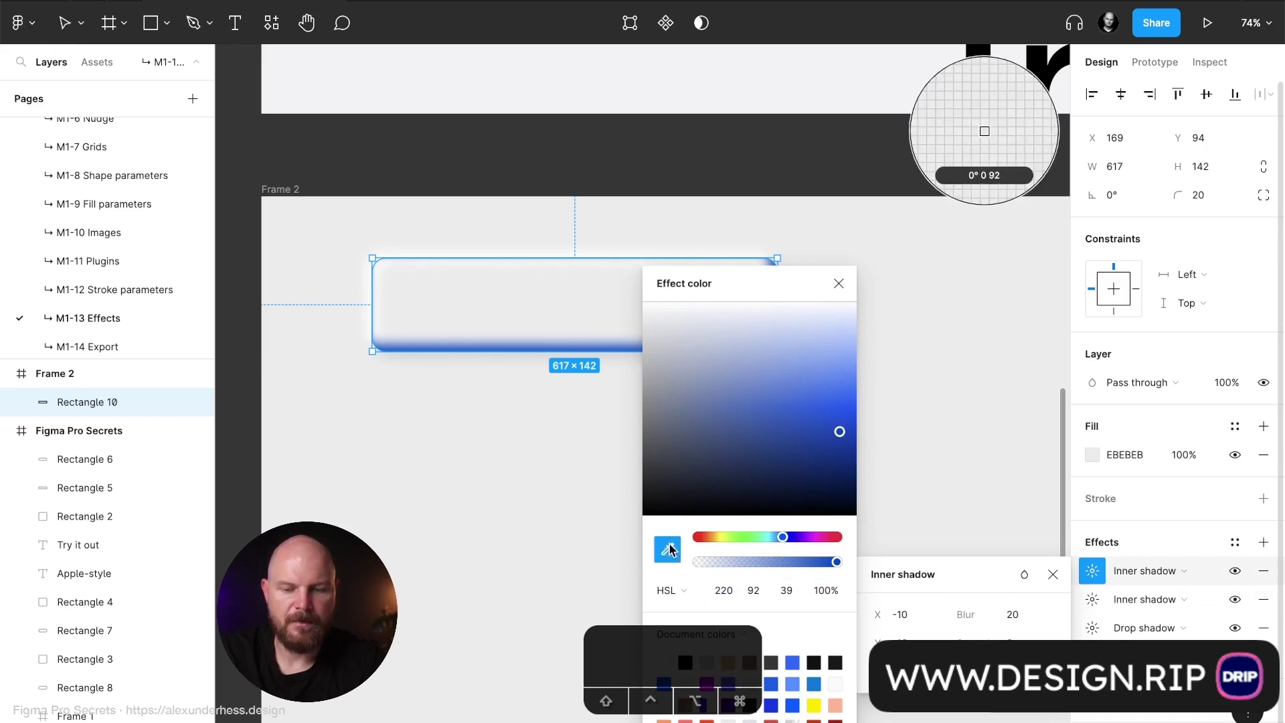
{"action": "left_click", "coordinate": [573, 304]}
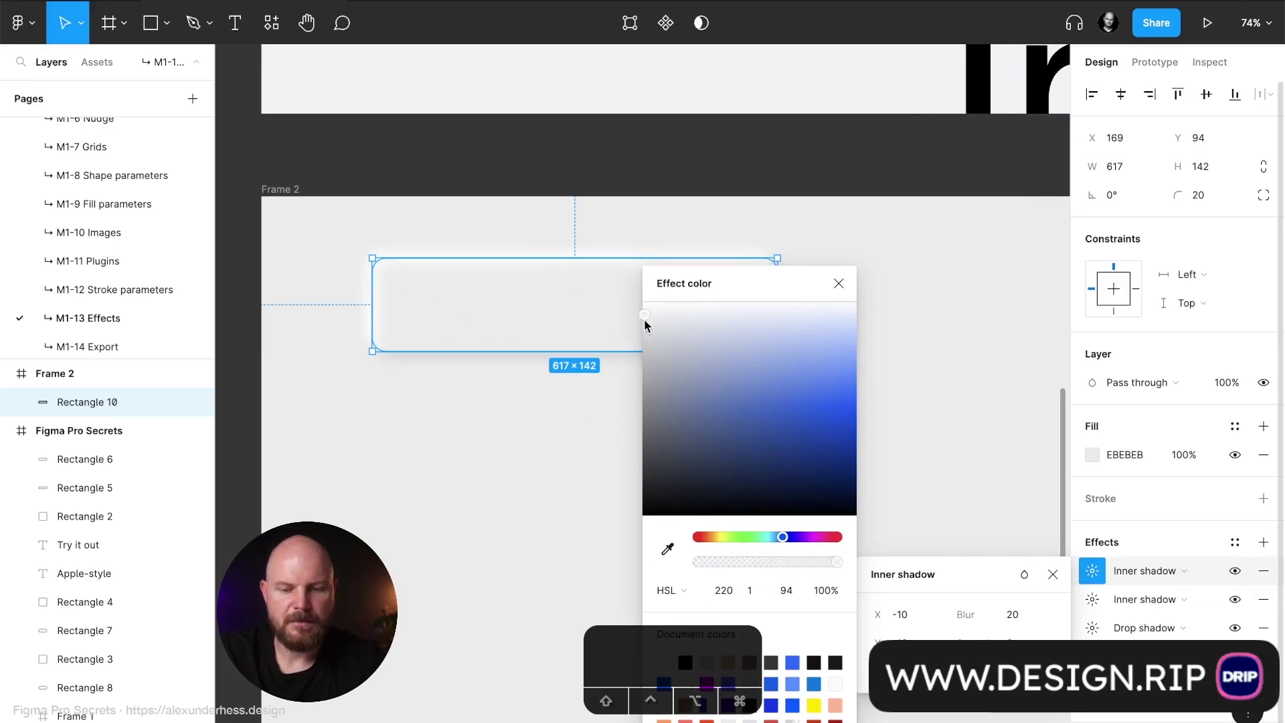
{"action": "left_click_drag", "start_coordinate": [645, 320], "coordinate": [640, 336]}
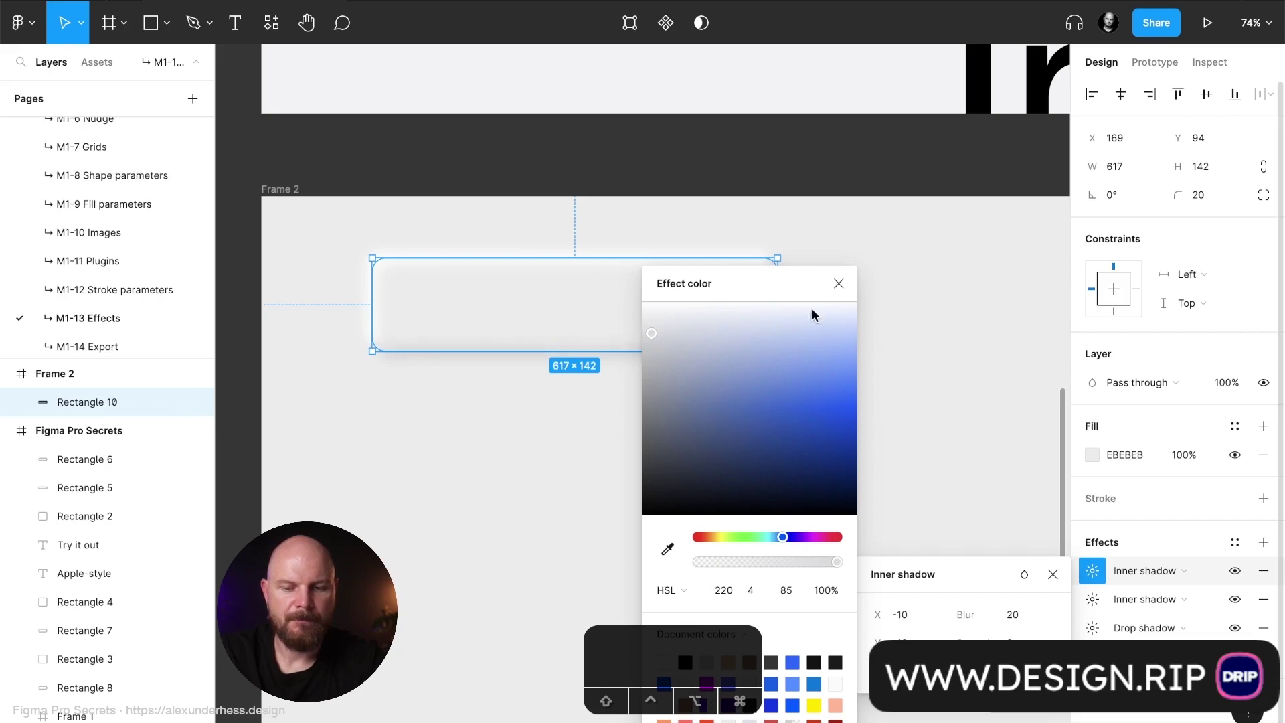
{"action": "left_click", "coordinate": [838, 283]}
{"action": "left_click", "coordinate": [974, 550]}
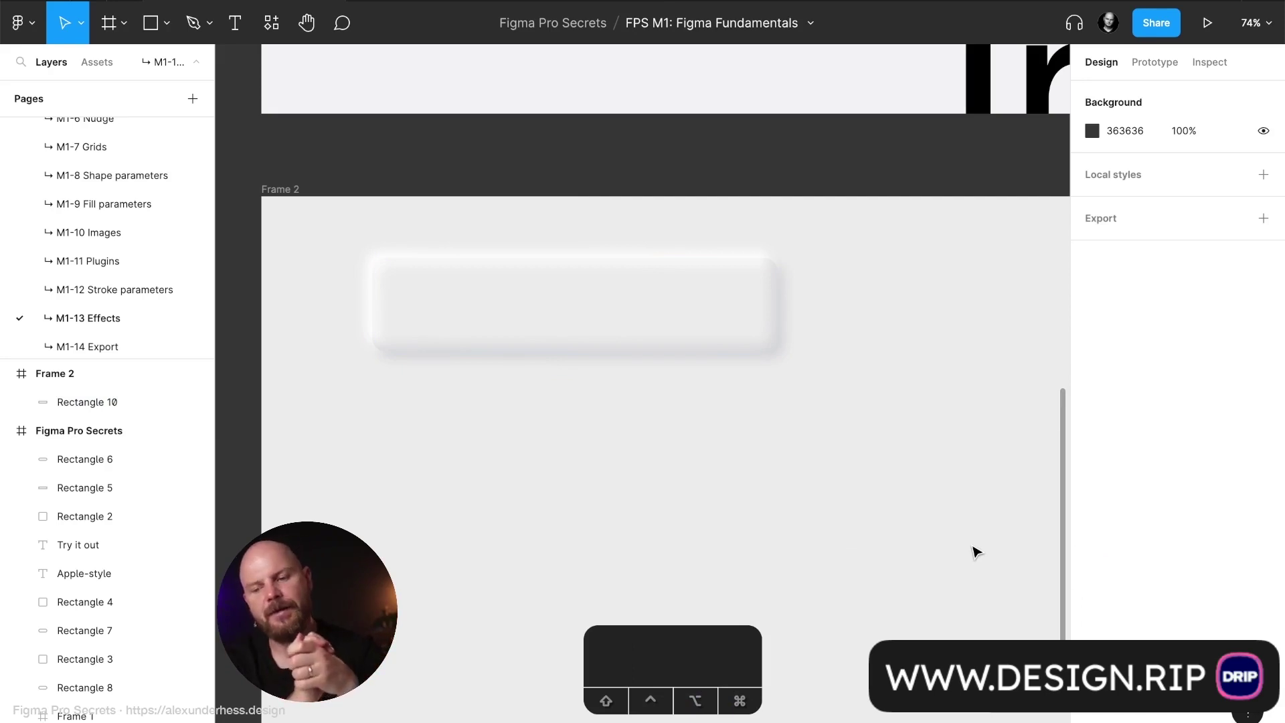
Step: Remove both inner shadows from the button, keeping only its two drop shadows
{"action": "left_click", "coordinate": [724, 347]}
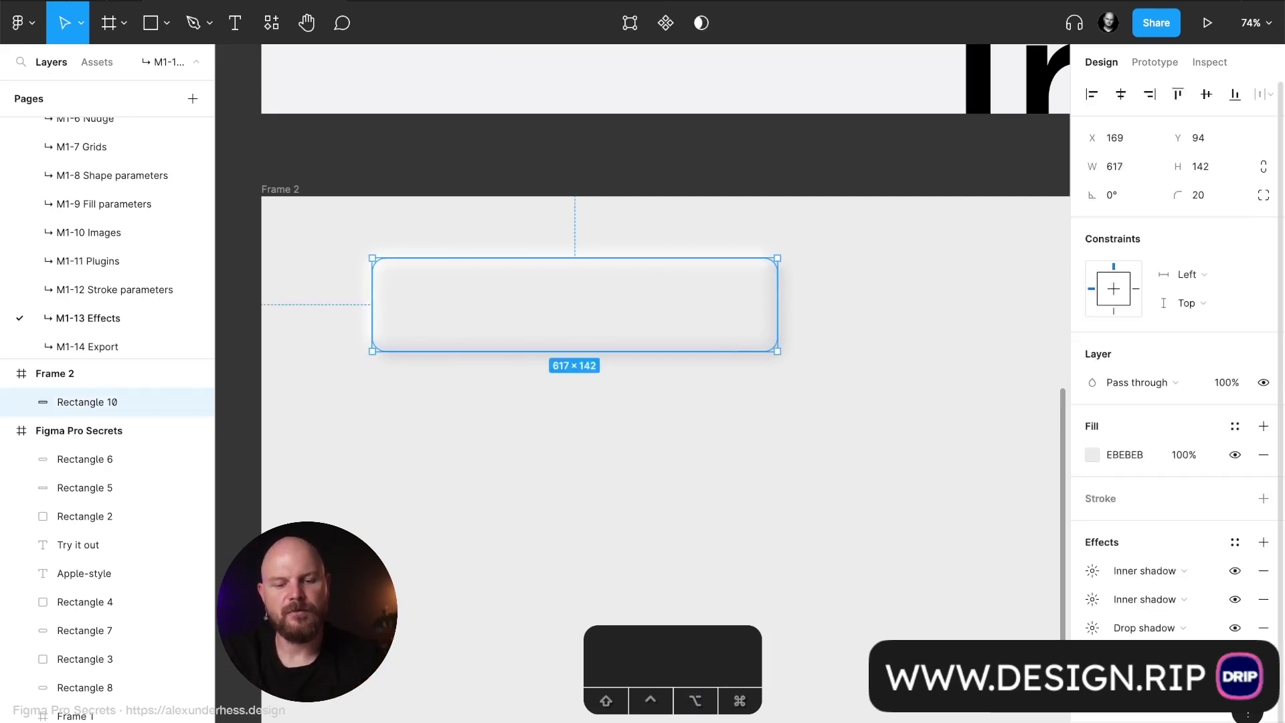
{"action": "left_click", "coordinate": [1263, 570]}
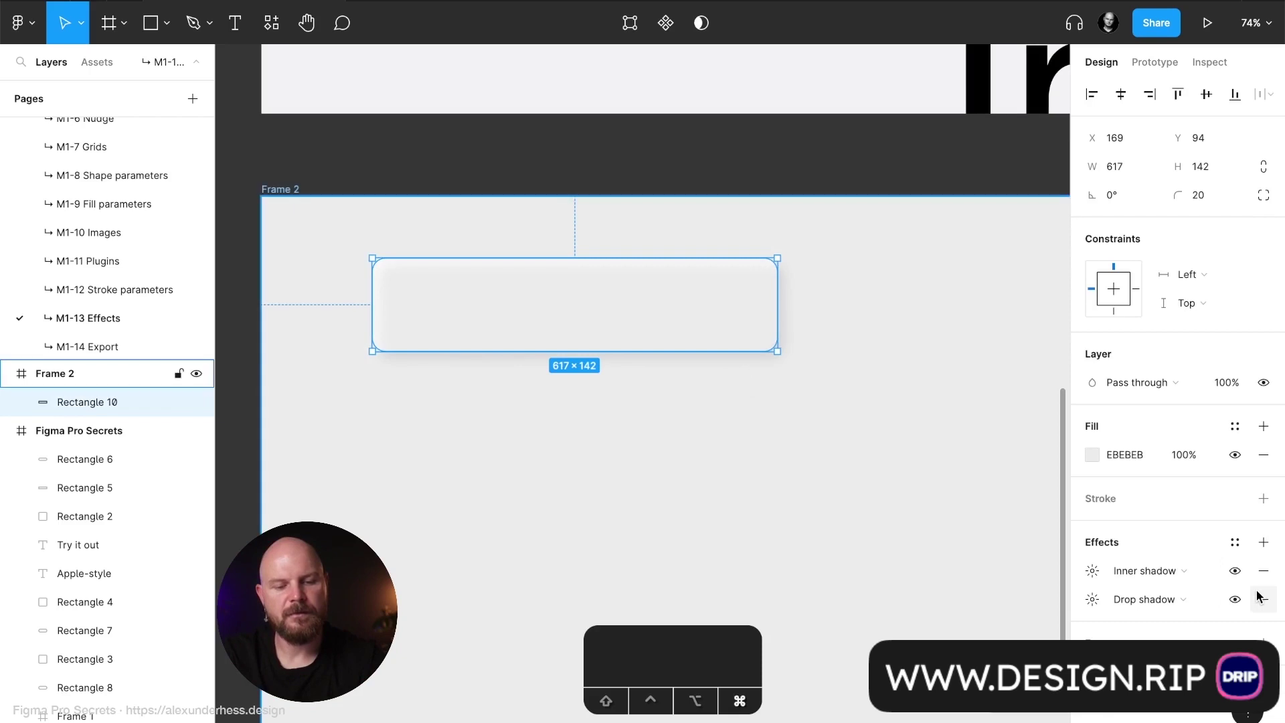
{"action": "left_click", "coordinate": [1263, 572]}
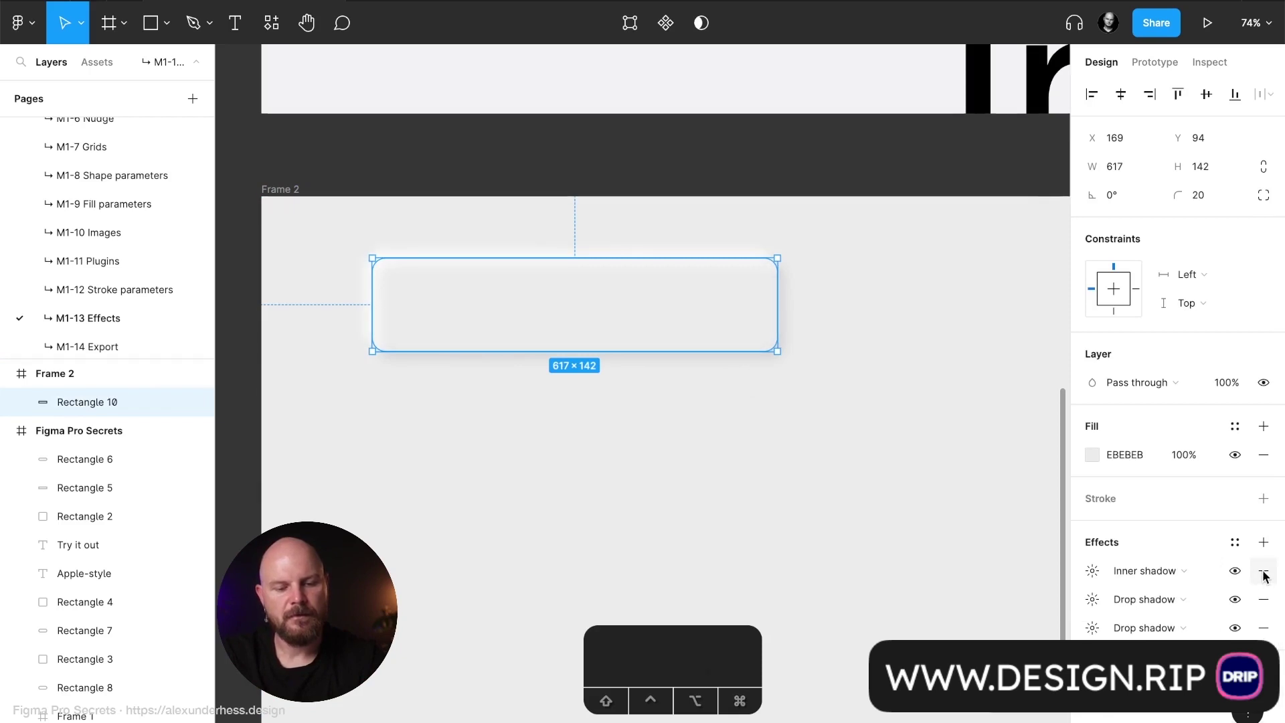
{"action": "left_click", "coordinate": [907, 513]}
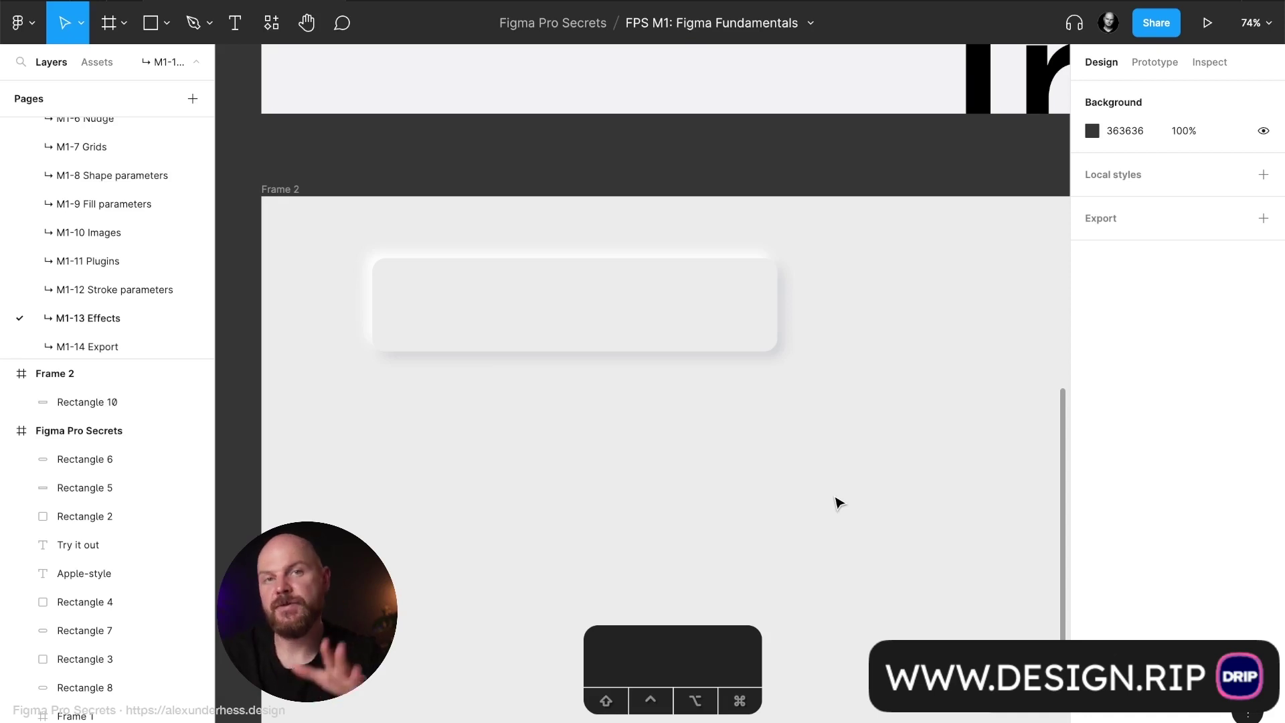
Step: Delete the neumorphic button and draw a rectangle of about 226 × 213 in the upper-left area of Frame 2
{"action": "scroll", "coordinate": [839, 492], "scroll_direction": "down", "scroll_amount": 5, "text": "ctrl"}
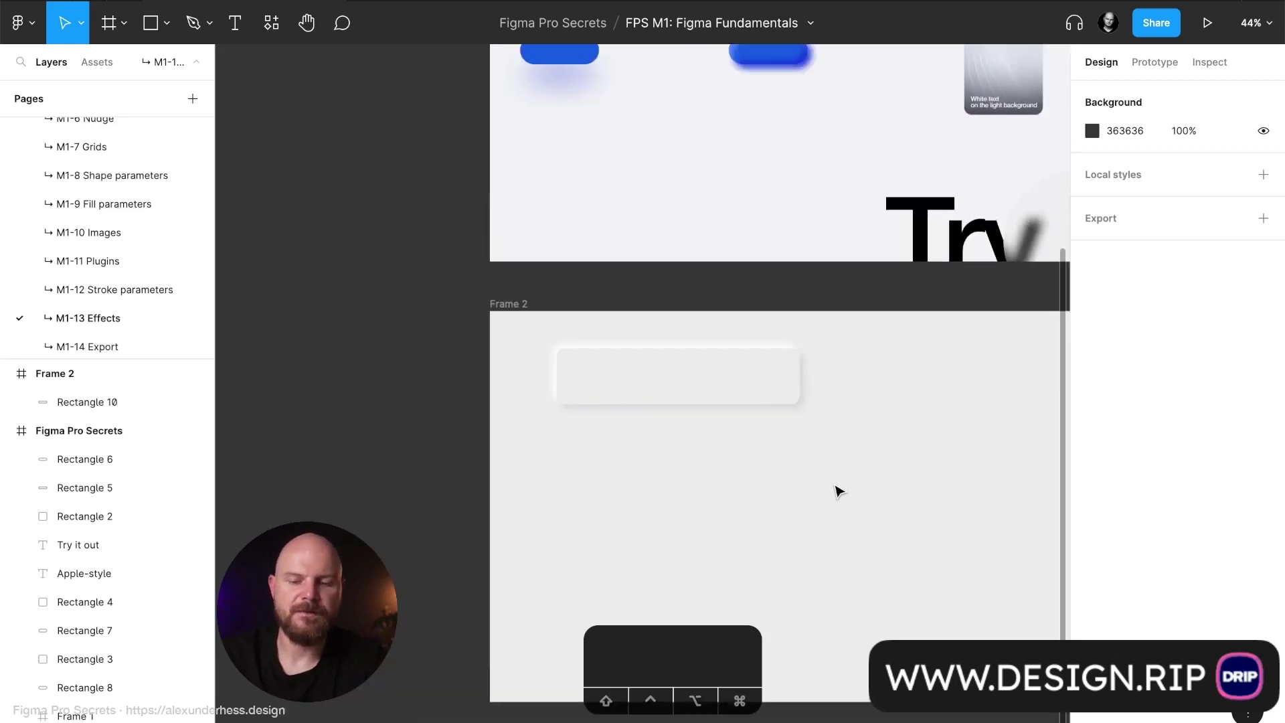
{"action": "scroll", "coordinate": [774, 467], "scroll_direction": "up", "scroll_amount": 8}
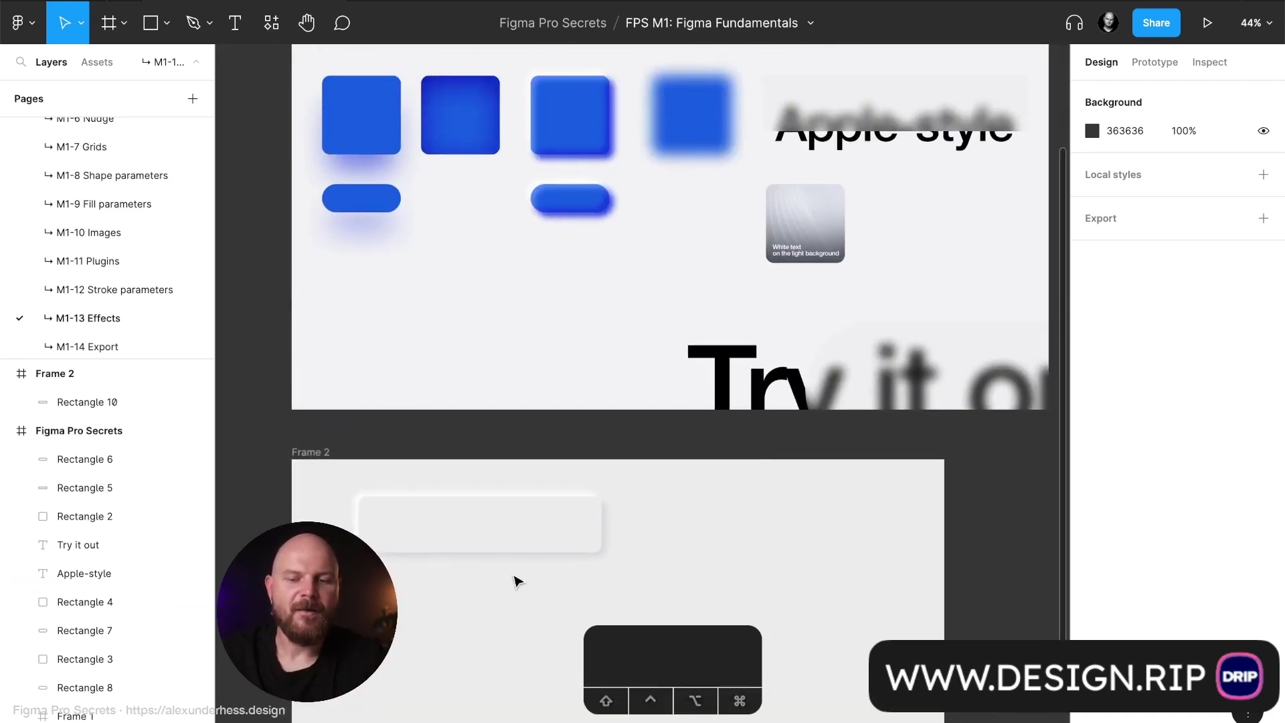
{"action": "left_click", "coordinate": [535, 529]}
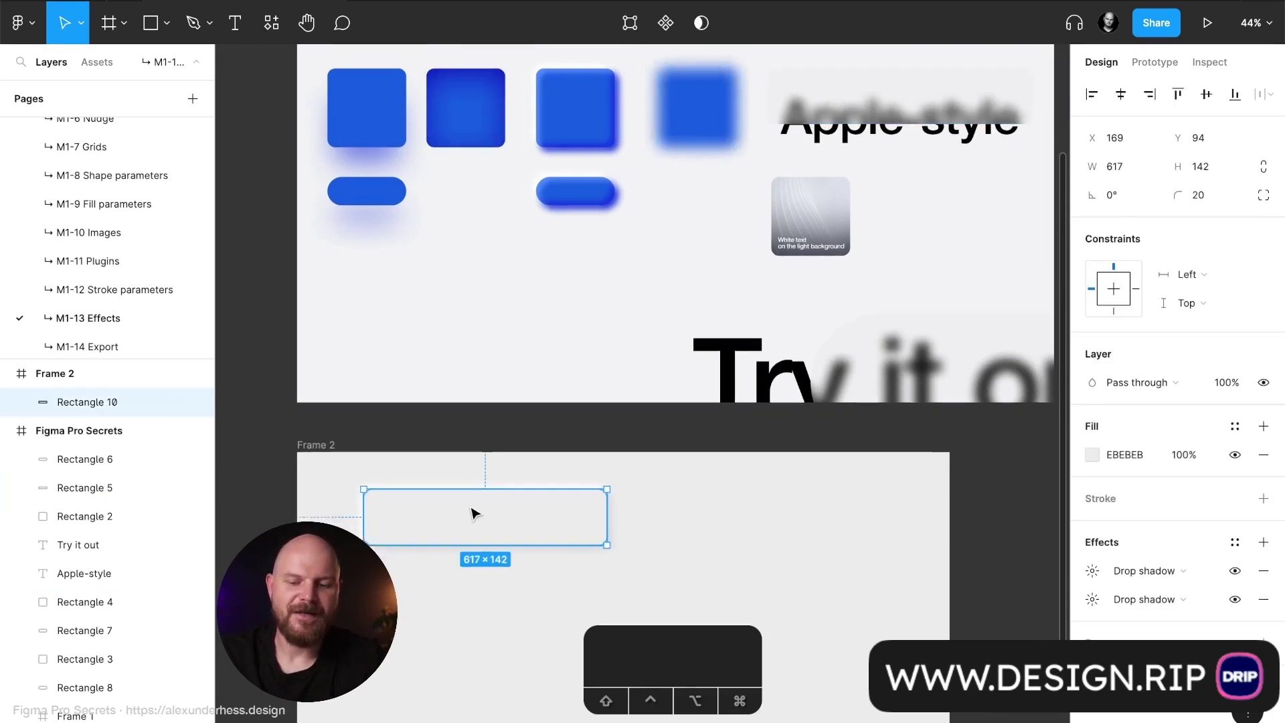
{"action": "scroll", "coordinate": [509, 489], "scroll_direction": "down", "scroll_amount": 5}
{"action": "scroll", "coordinate": [509, 489], "scroll_direction": "left", "scroll_amount": 3}
{"action": "key", "text": "BackSpace"}
{"action": "key", "text": "r"}
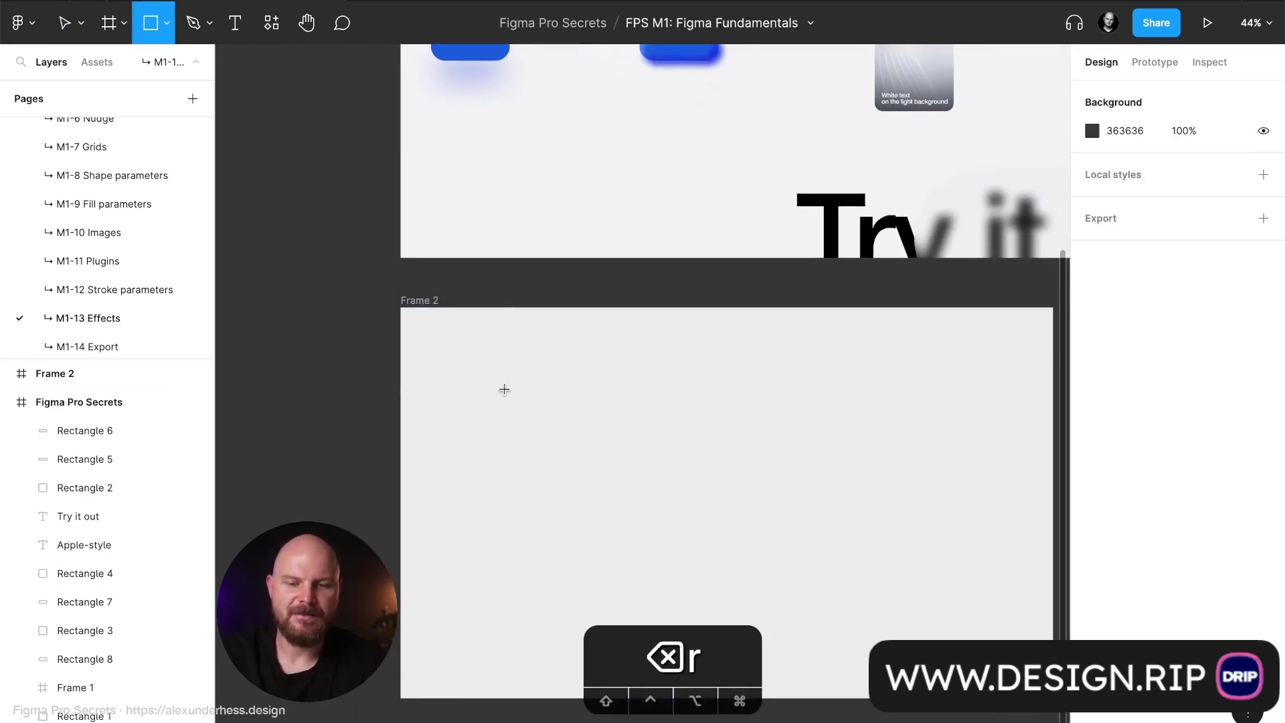
{"action": "left_click_drag", "start_coordinate": [459, 353], "coordinate": [549, 436]}
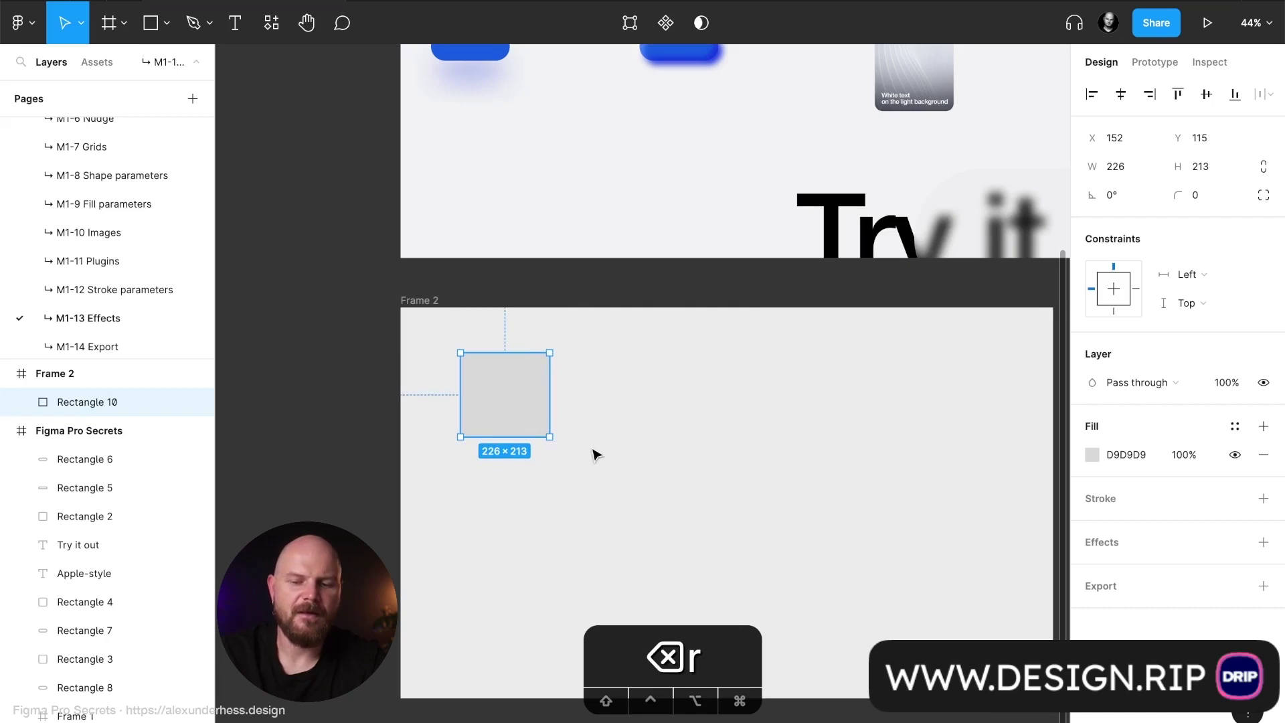
Step: Add an effect to the new rectangle and change its type to Layer blur
{"action": "scroll", "coordinate": [595, 455], "scroll_direction": "up", "scroll_amount": 3}
{"action": "scroll", "coordinate": [597, 453], "scroll_direction": "down", "scroll_amount": 1}
{"action": "scroll", "coordinate": [597, 453], "scroll_direction": "right", "scroll_amount": 2}
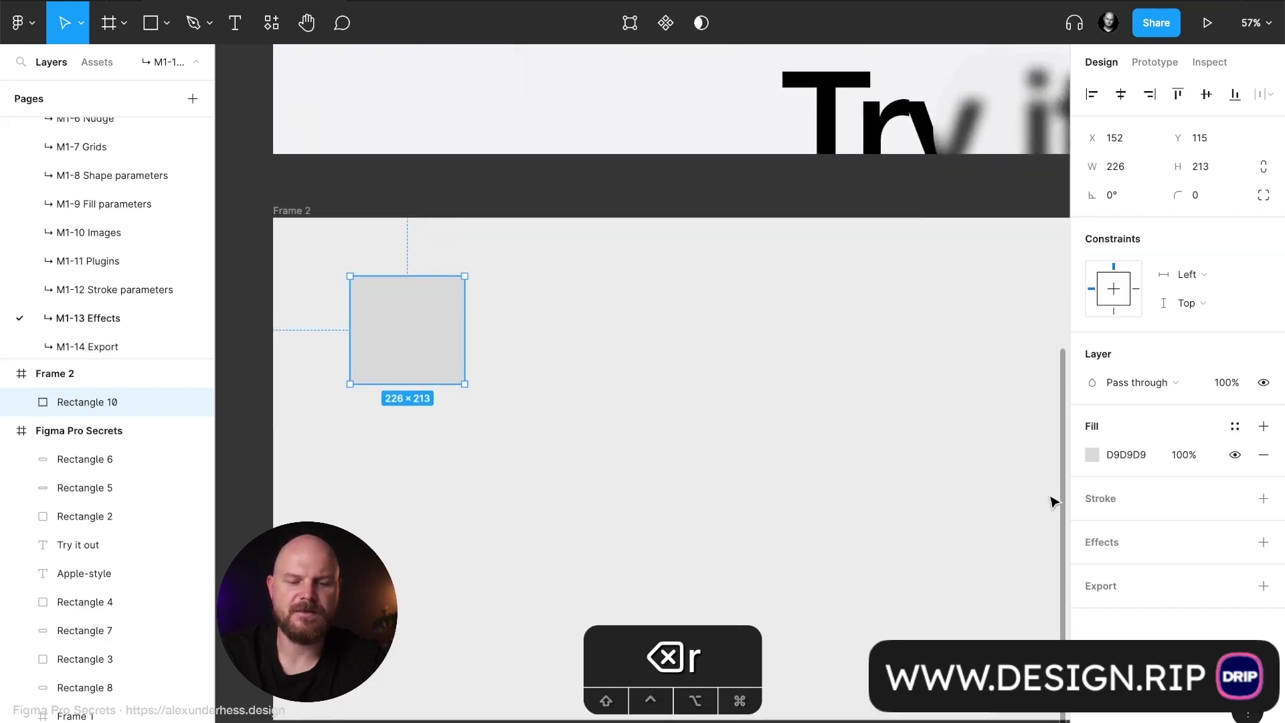
{"action": "left_click", "coordinate": [1147, 541]}
{"action": "left_click", "coordinate": [1162, 572]}
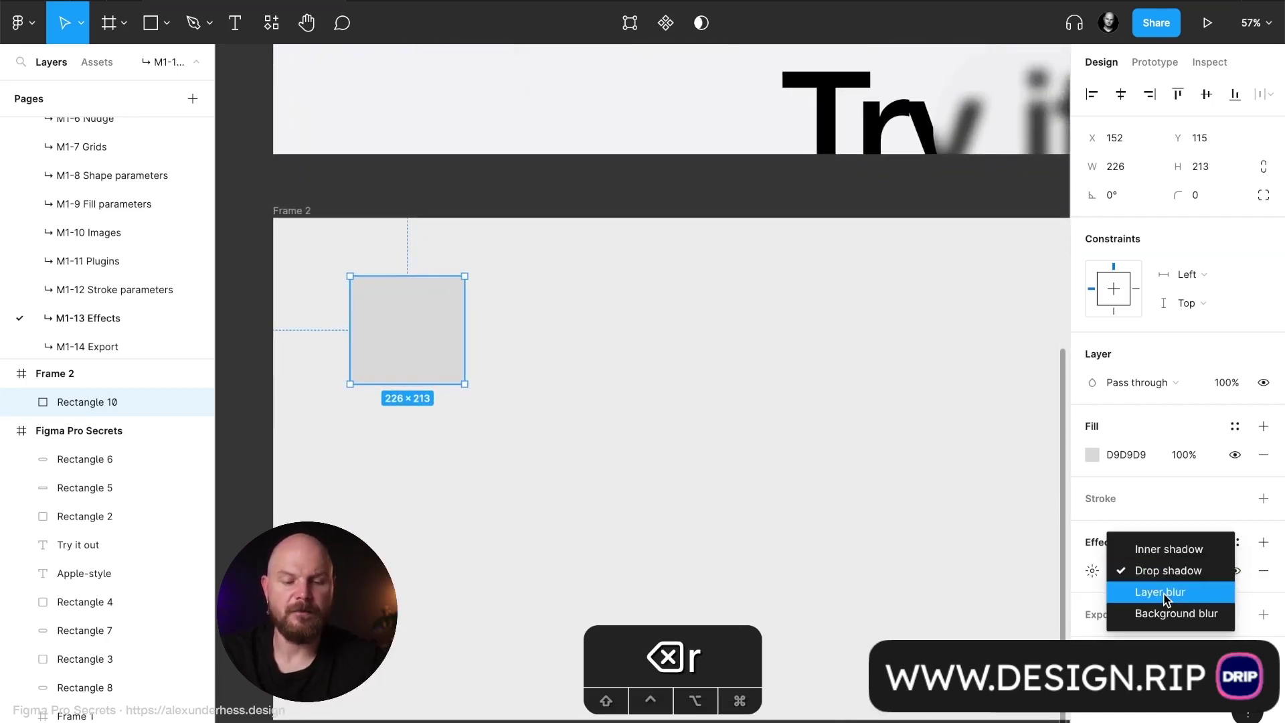
{"action": "left_click", "coordinate": [1163, 592]}
Step: Try a layer blur of 200 on the rectangle and settle on a blur of 100
{"action": "left_click", "coordinate": [1091, 572]}
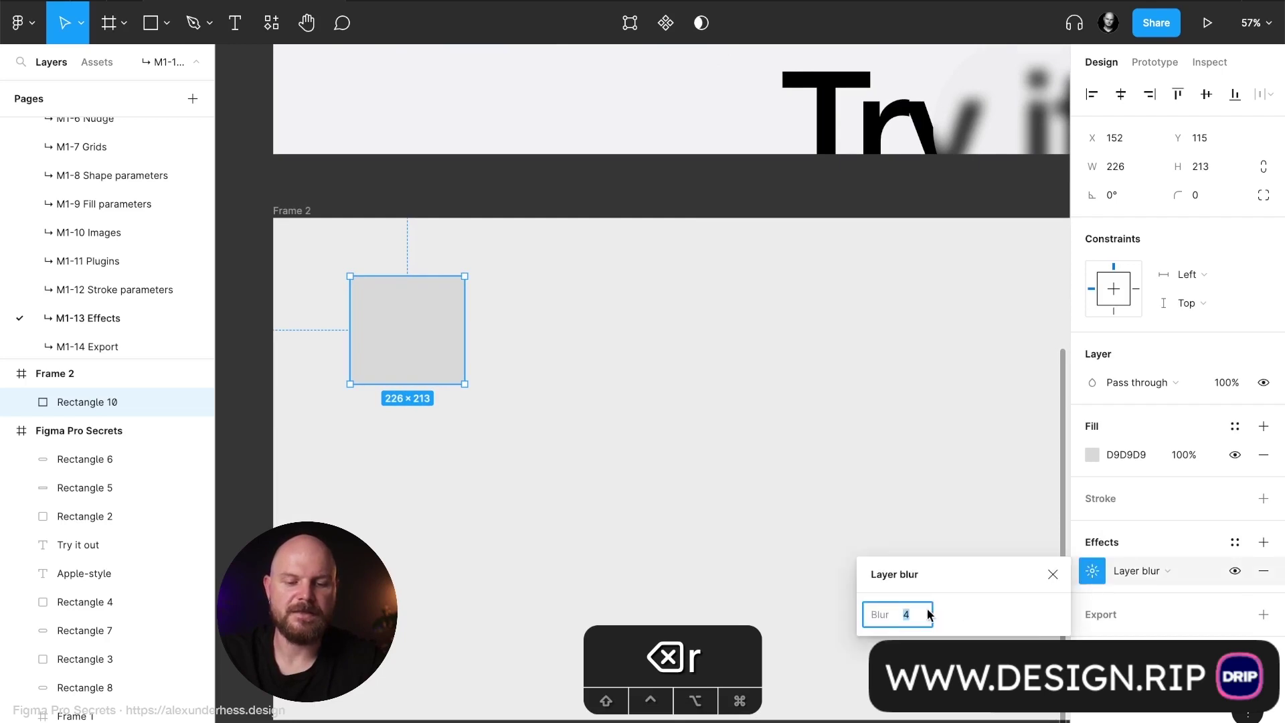
{"action": "left_click_drag", "start_coordinate": [876, 616], "coordinate": [1210, 614]}
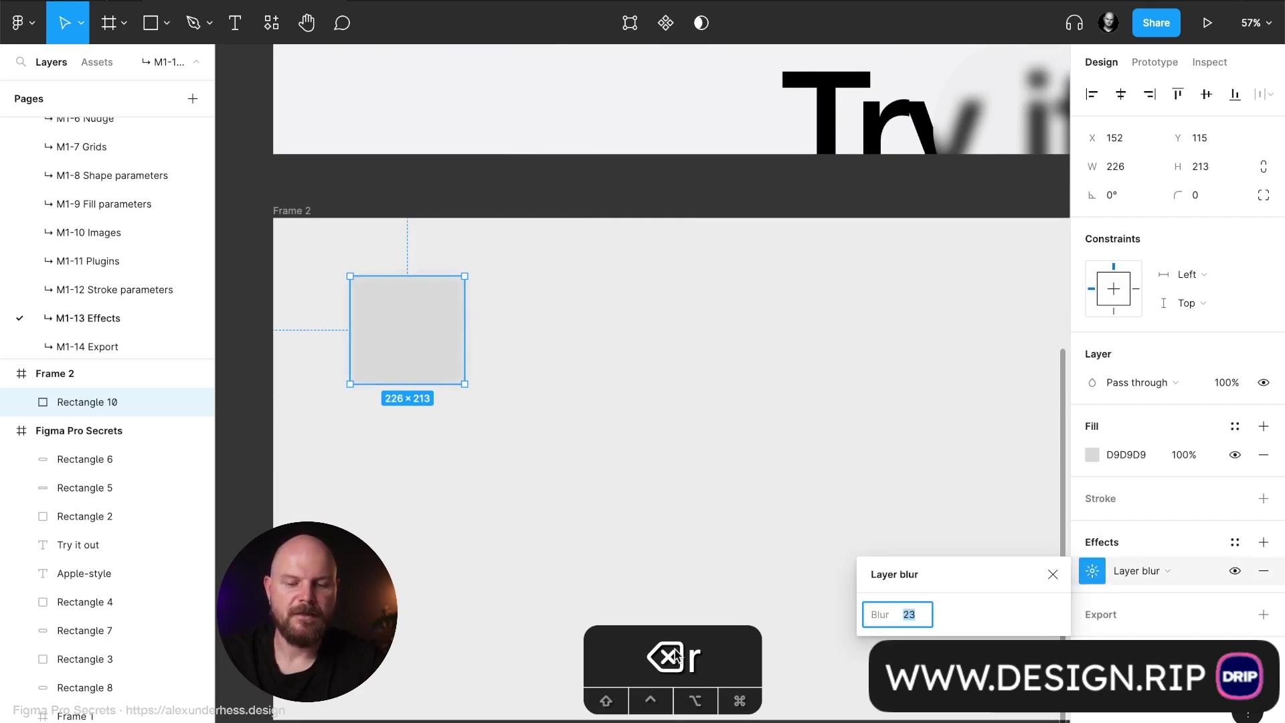
{"action": "type", "text": "200"}
{"action": "key", "text": "Return"}
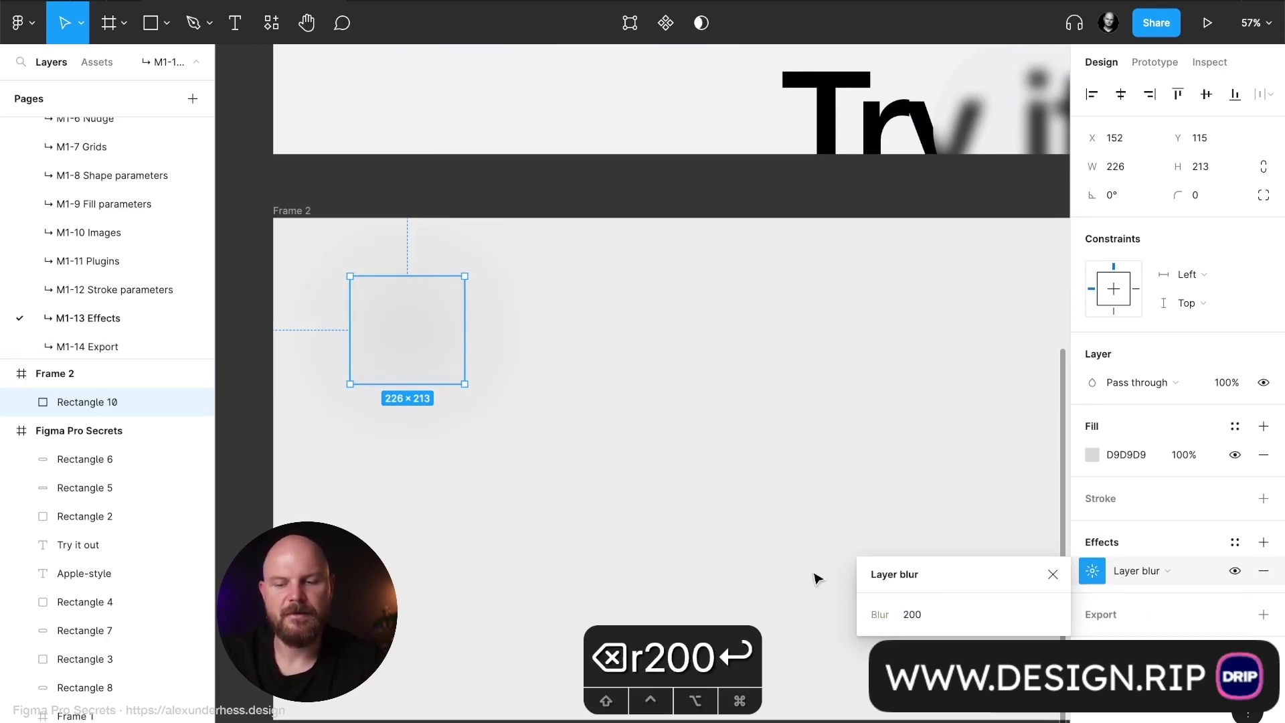
{"action": "type", "text": "100"}
{"action": "key", "text": "Return"}
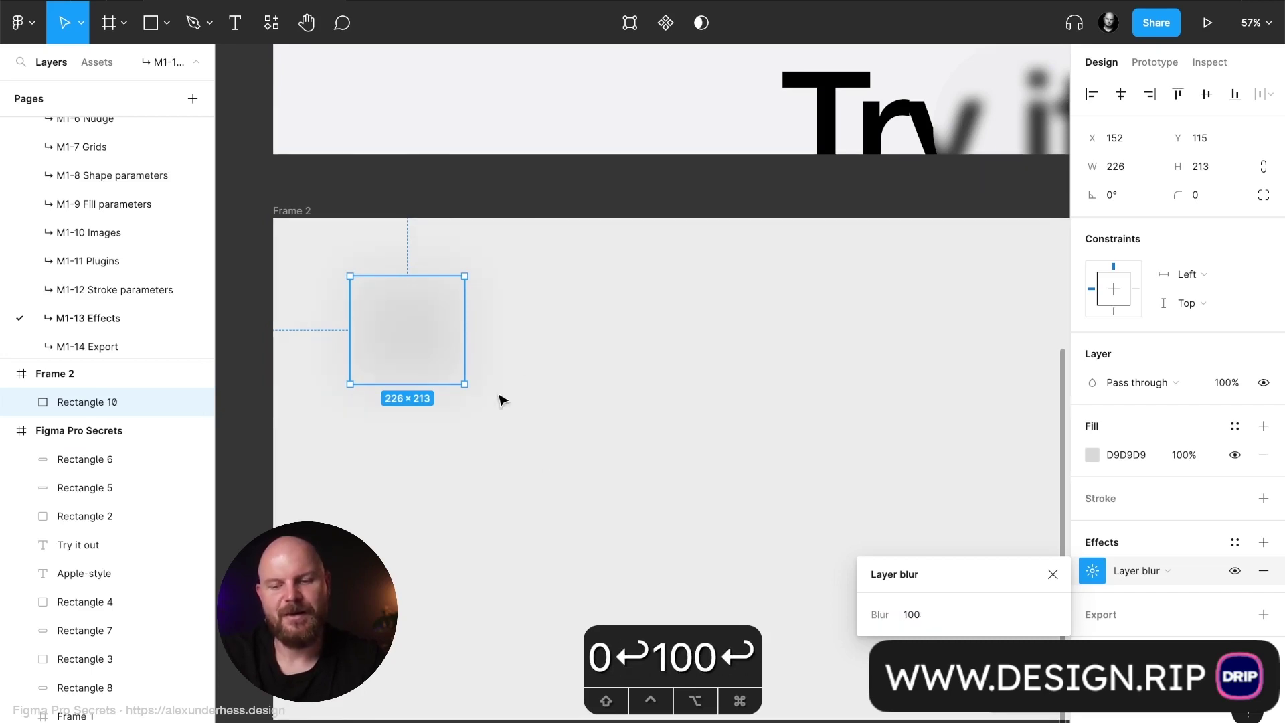
Step: Darken the blurred rectangle's fill to the mid grey 808080
{"action": "left_click", "coordinate": [503, 400]}
{"action": "left_click", "coordinate": [462, 345]}
{"action": "left_click", "coordinate": [1092, 454]}
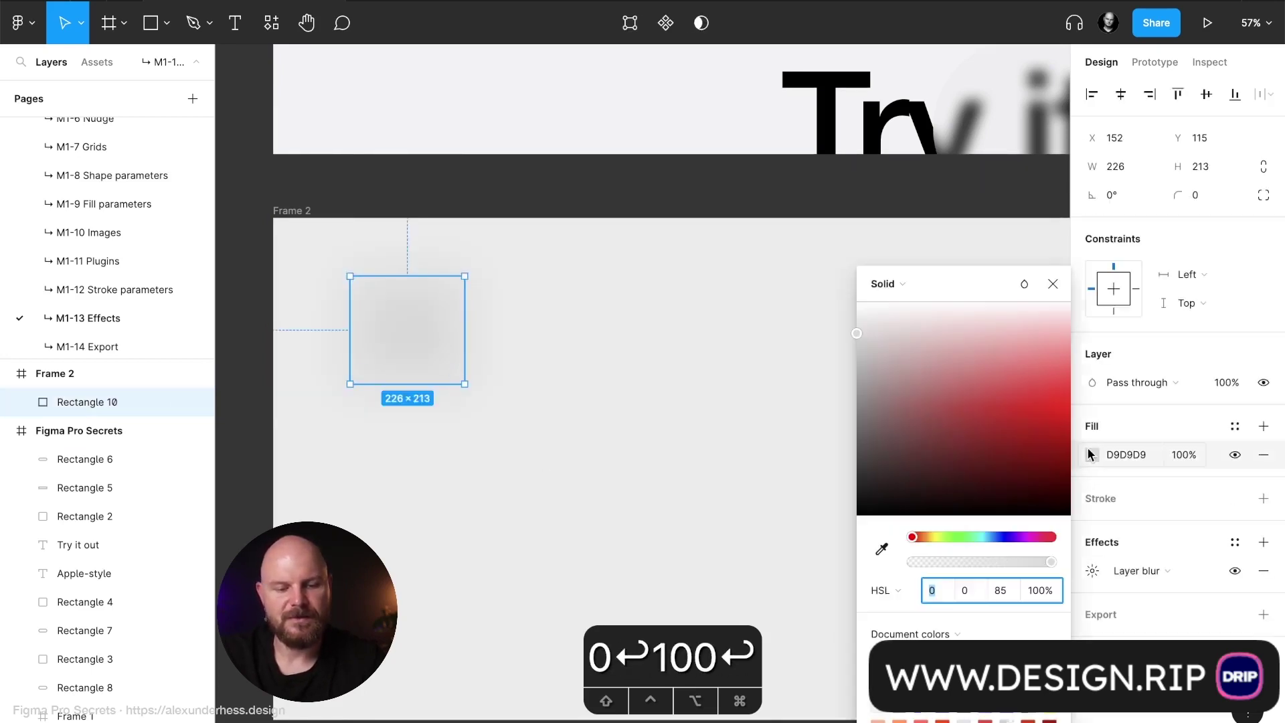
{"action": "left_click_drag", "start_coordinate": [920, 365], "coordinate": [820, 420]}
{"action": "left_click", "coordinate": [1052, 284]}
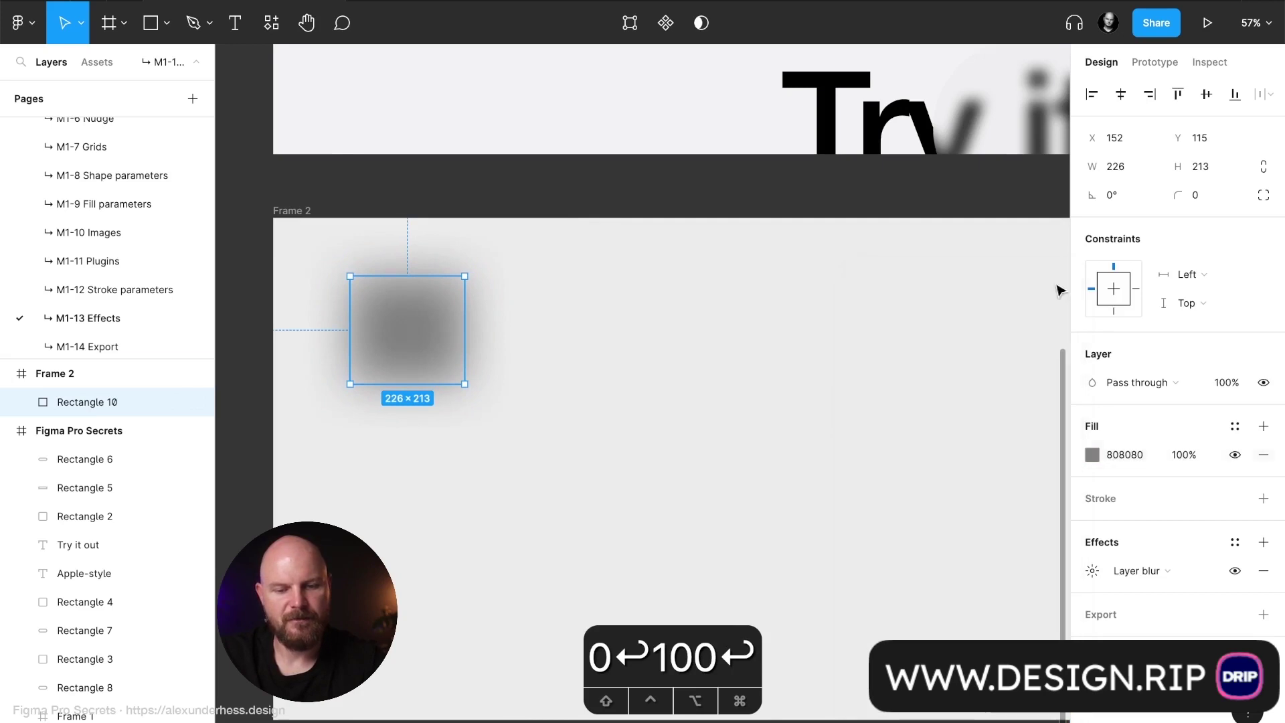
Step: Duplicate the blurred rectangle beside the original at about X 550 and remove the layer blur from the copy
{"action": "left_click", "coordinate": [628, 334]}
{"action": "left_click", "coordinate": [413, 340]}
{"action": "left_click_drag", "start_coordinate": [413, 340], "coordinate": [615, 339], "text": "alt"}
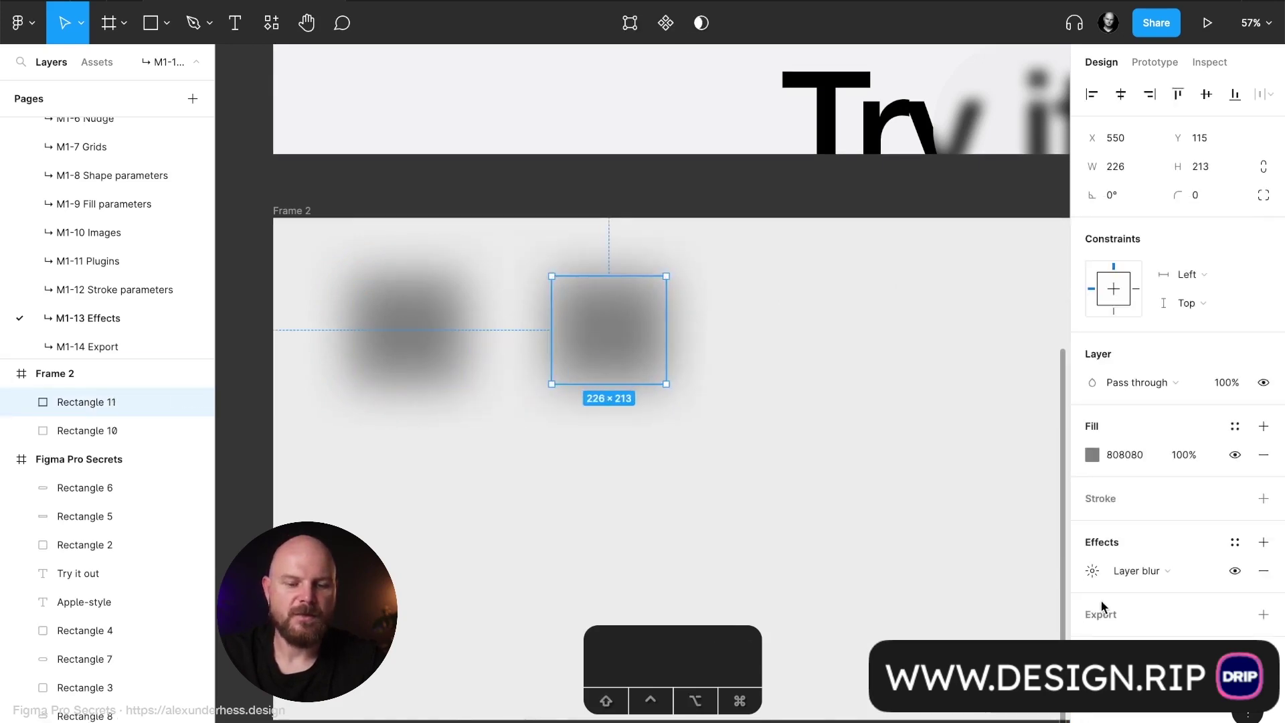
{"action": "left_click", "coordinate": [1263, 570]}
{"action": "left_click", "coordinate": [831, 463]}
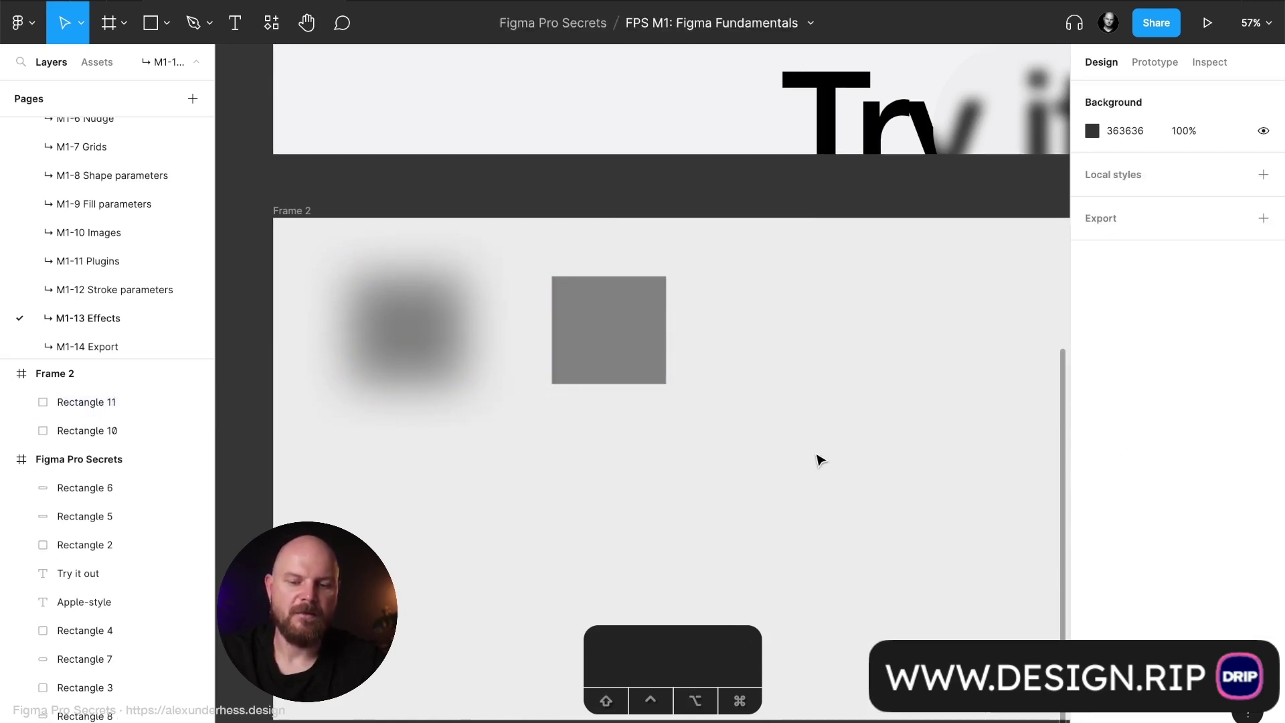
Step: Swap the two grey rectangles so the sharp one sits at about X 88 and the blurred one at about X 499
{"action": "left_click", "coordinate": [460, 357]}
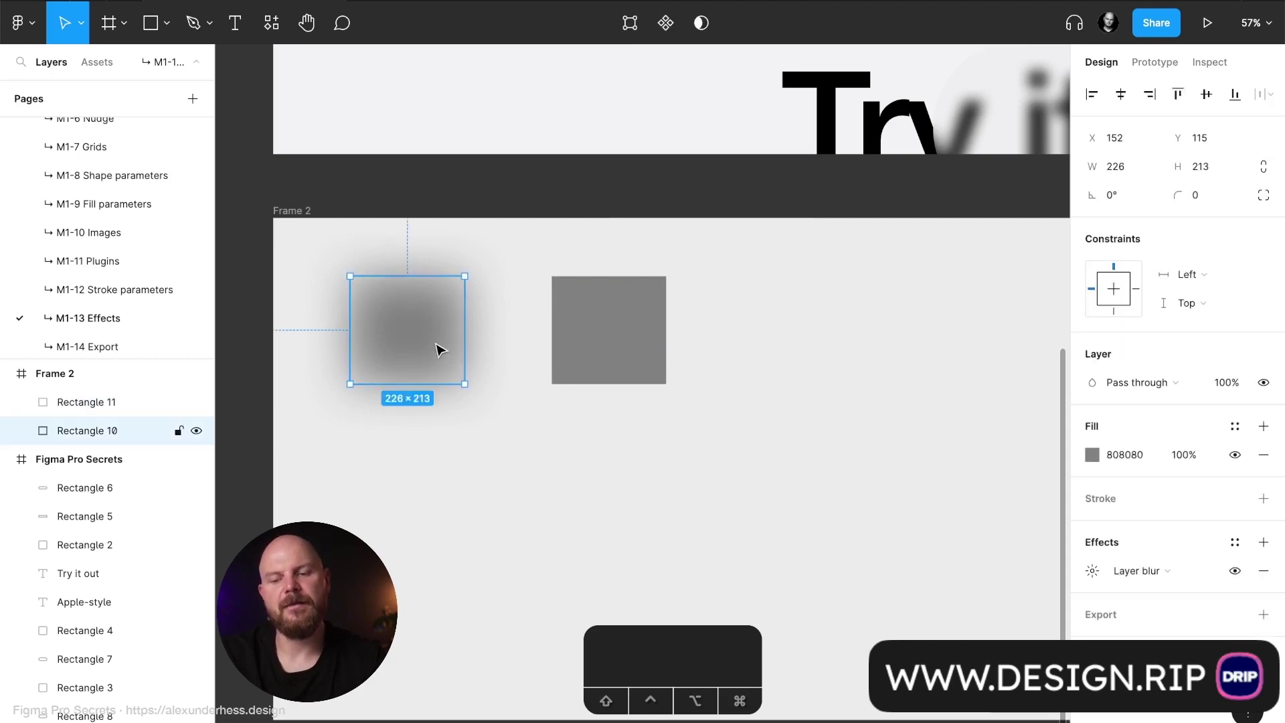
{"action": "left_click_drag", "start_coordinate": [439, 350], "coordinate": [576, 364]}
{"action": "left_click", "coordinate": [611, 355], "text": "shift"}
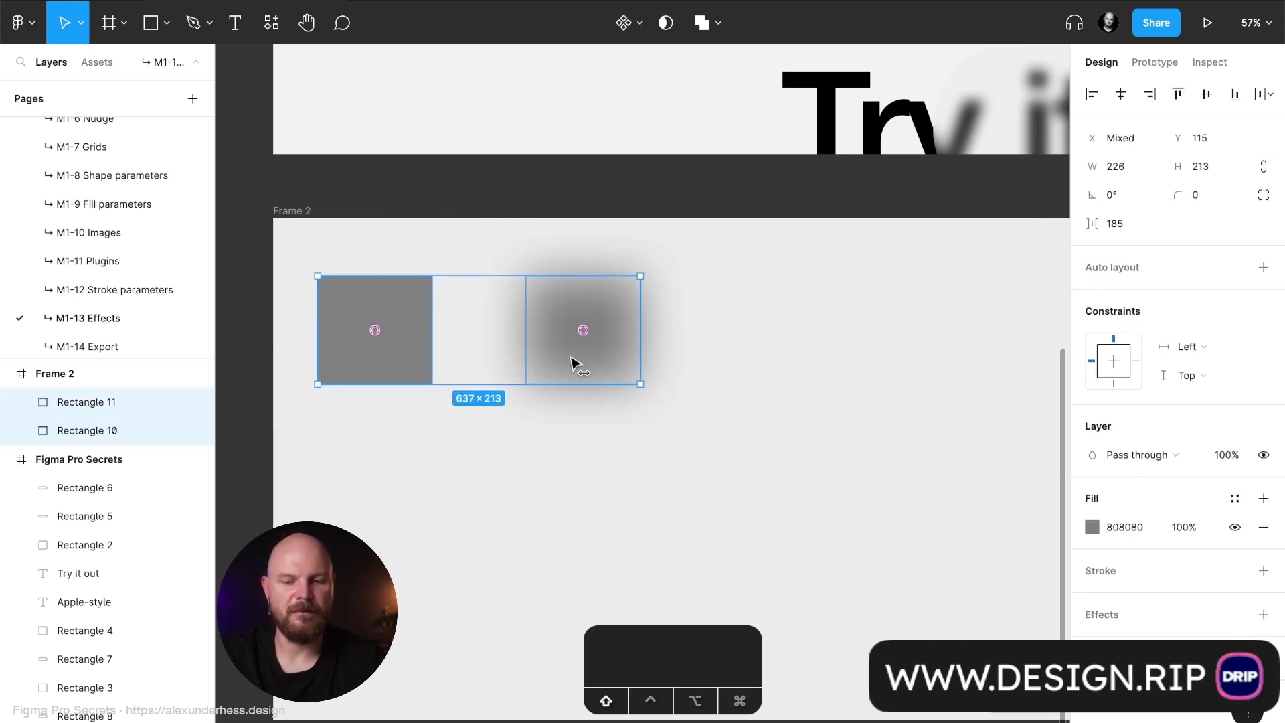
{"action": "left_click", "coordinate": [615, 378]}
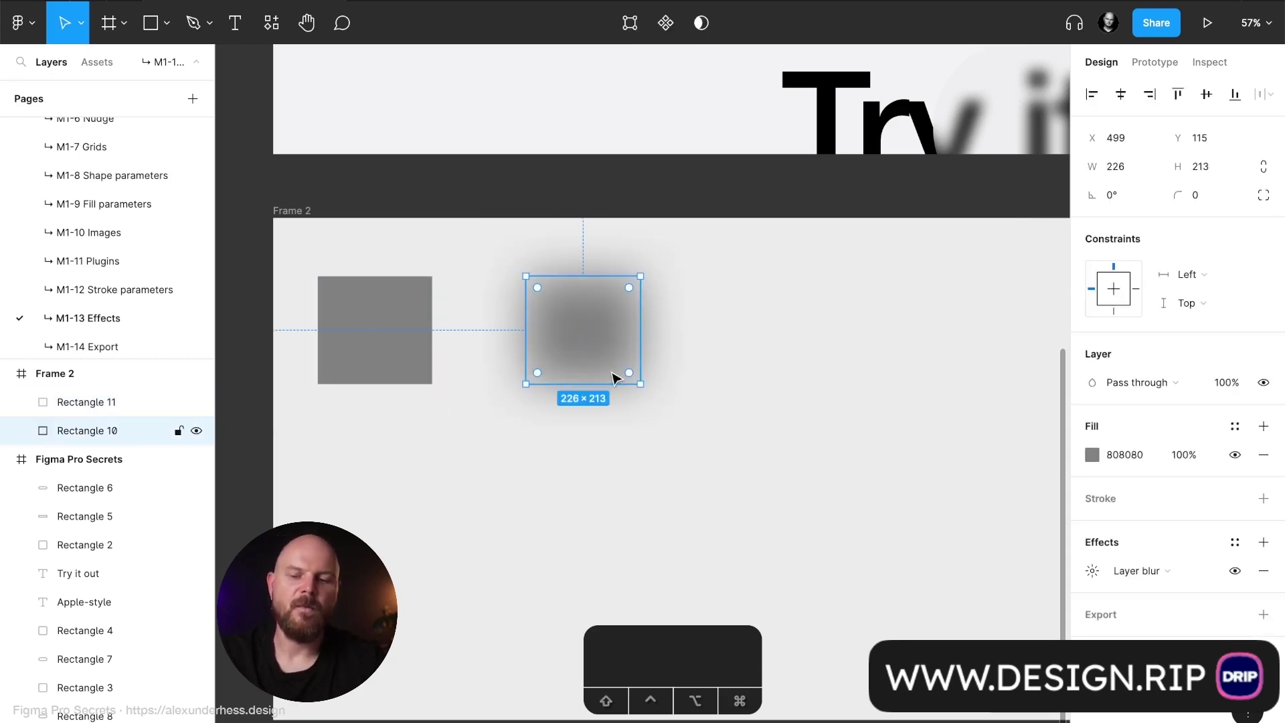
Step: Fill the sharp rectangle with the purple and cyan wave image from Unsplash's abstract category
{"action": "left_click", "coordinate": [402, 378]}
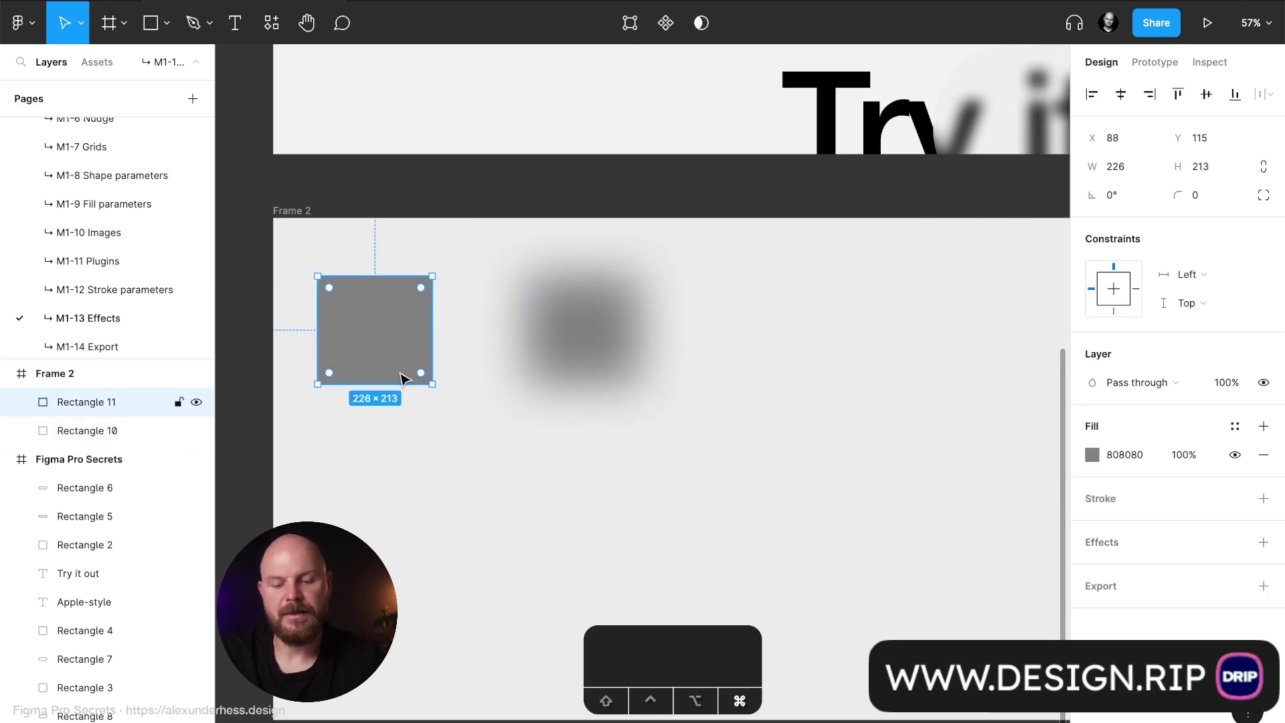
{"action": "key", "text": "super+slash"}
{"action": "key", "text": "Return"}
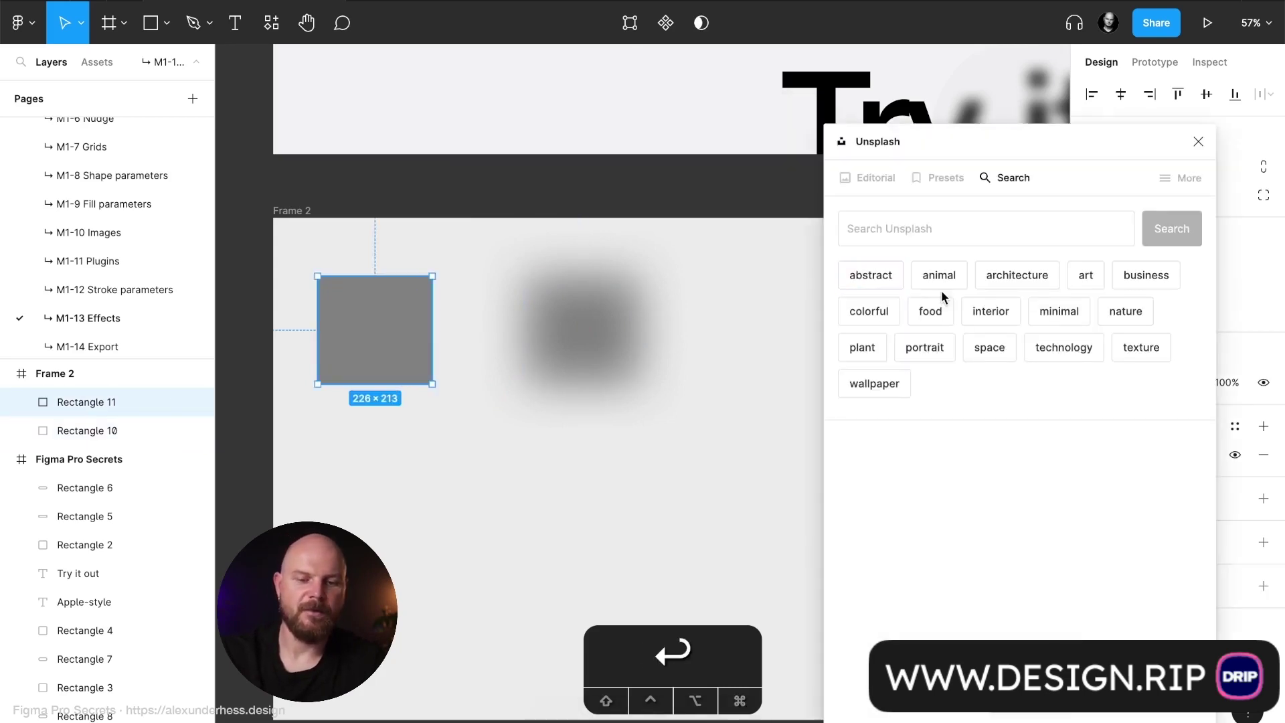
{"action": "left_click", "coordinate": [890, 277]}
{"action": "left_click", "coordinate": [926, 392]}
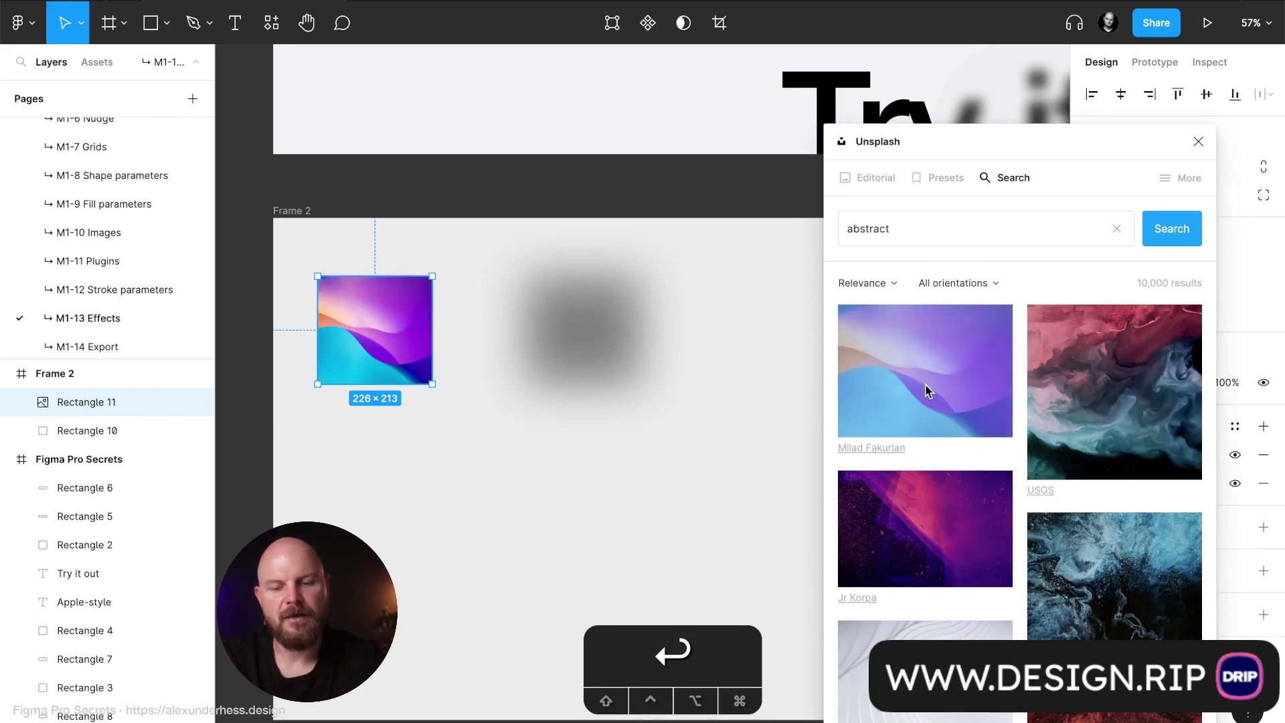
{"action": "left_click", "coordinate": [1198, 141]}
Step: Delete the blurred grey rectangle and place a duplicate of the image rectangle in its spot at about X 454
{"action": "left_click", "coordinate": [584, 375]}
{"action": "key", "text": "BackSpace"}
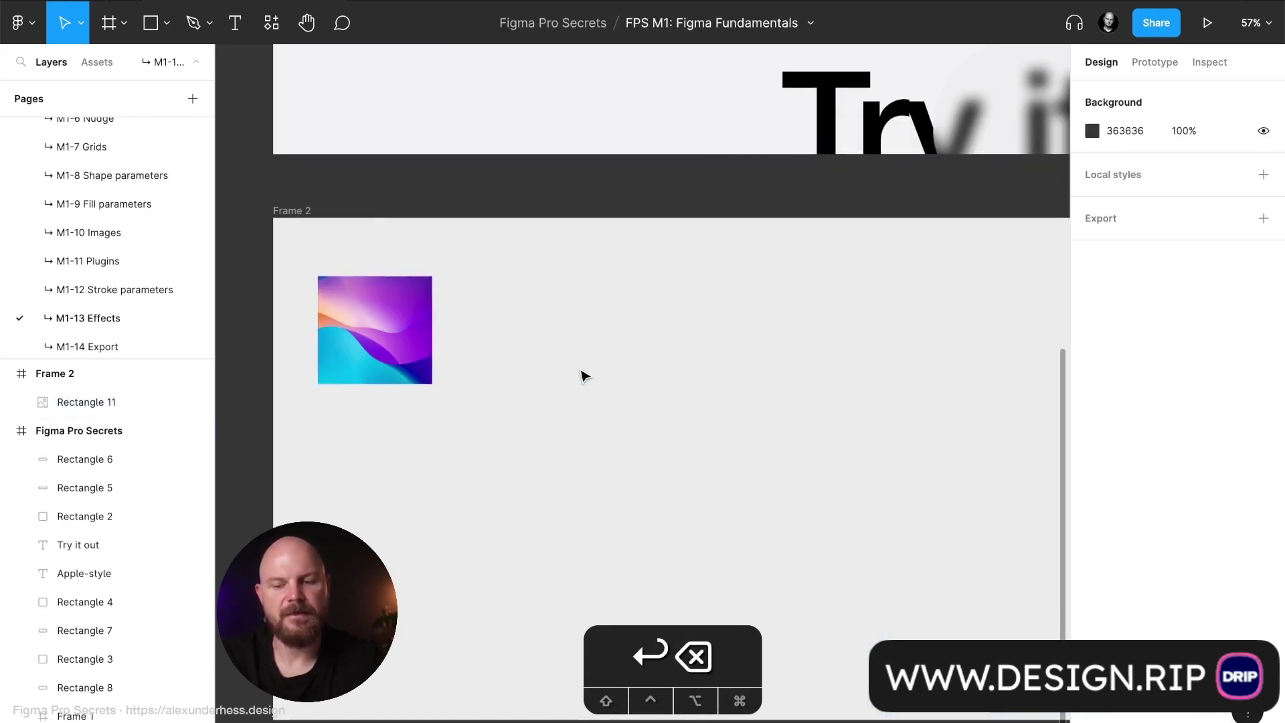
{"action": "left_click", "coordinate": [373, 349]}
{"action": "left_click_drag", "start_coordinate": [373, 349], "coordinate": [560, 354]}
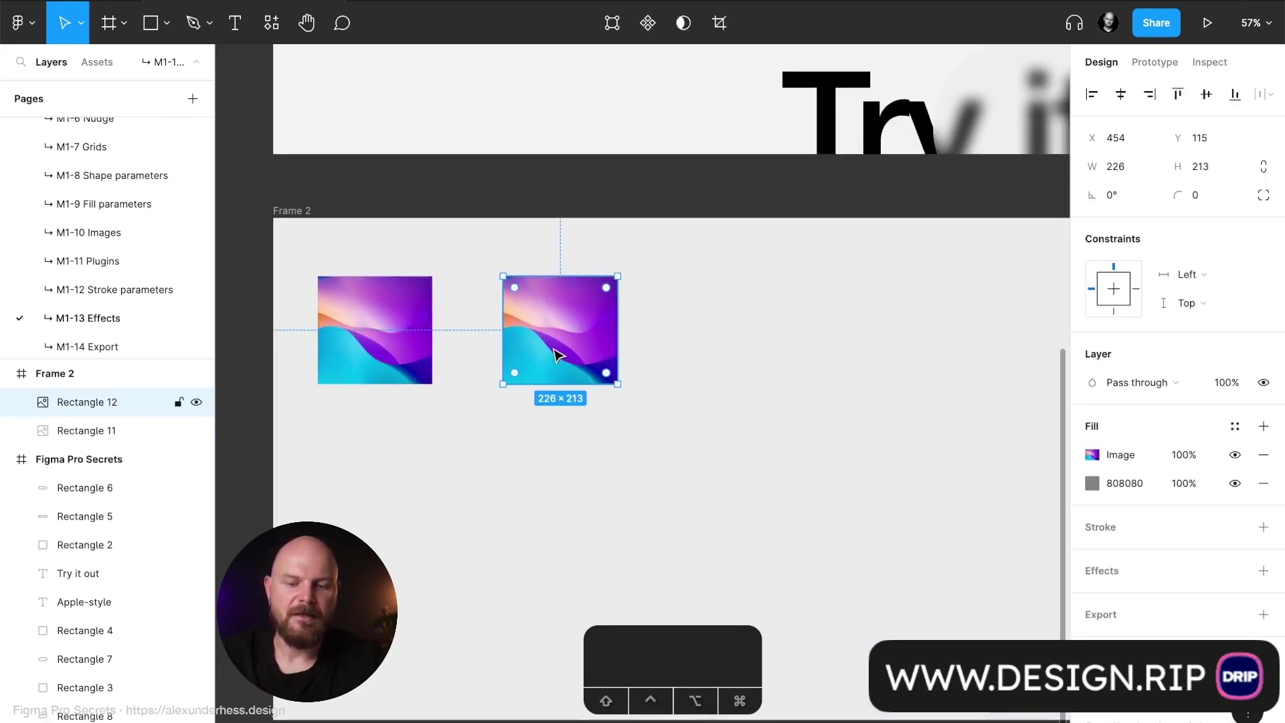
Step: Apply a Layer blur effect of 50 to the duplicated image rectangle
{"action": "left_click", "coordinate": [1114, 579]}
{"action": "left_click", "coordinate": [1124, 601]}
{"action": "left_click", "coordinate": [1092, 599]}
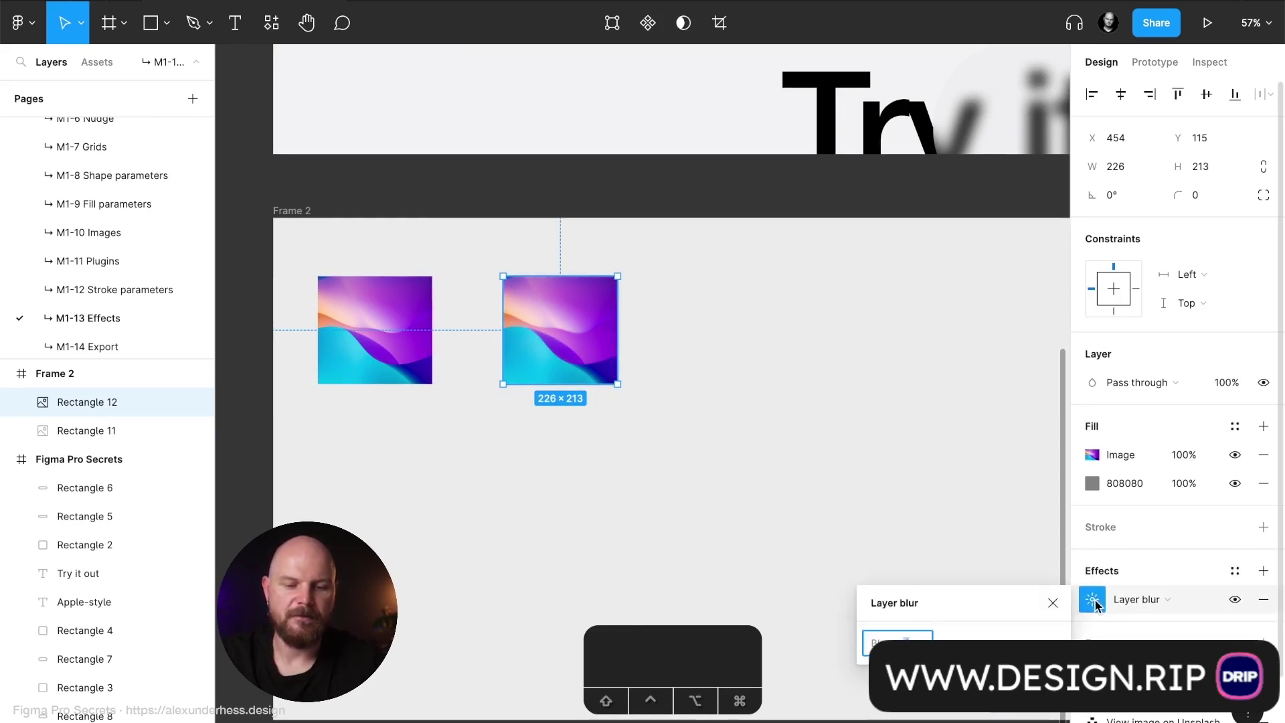
{"action": "type", "text": "50"}
{"action": "key", "text": "Return"}
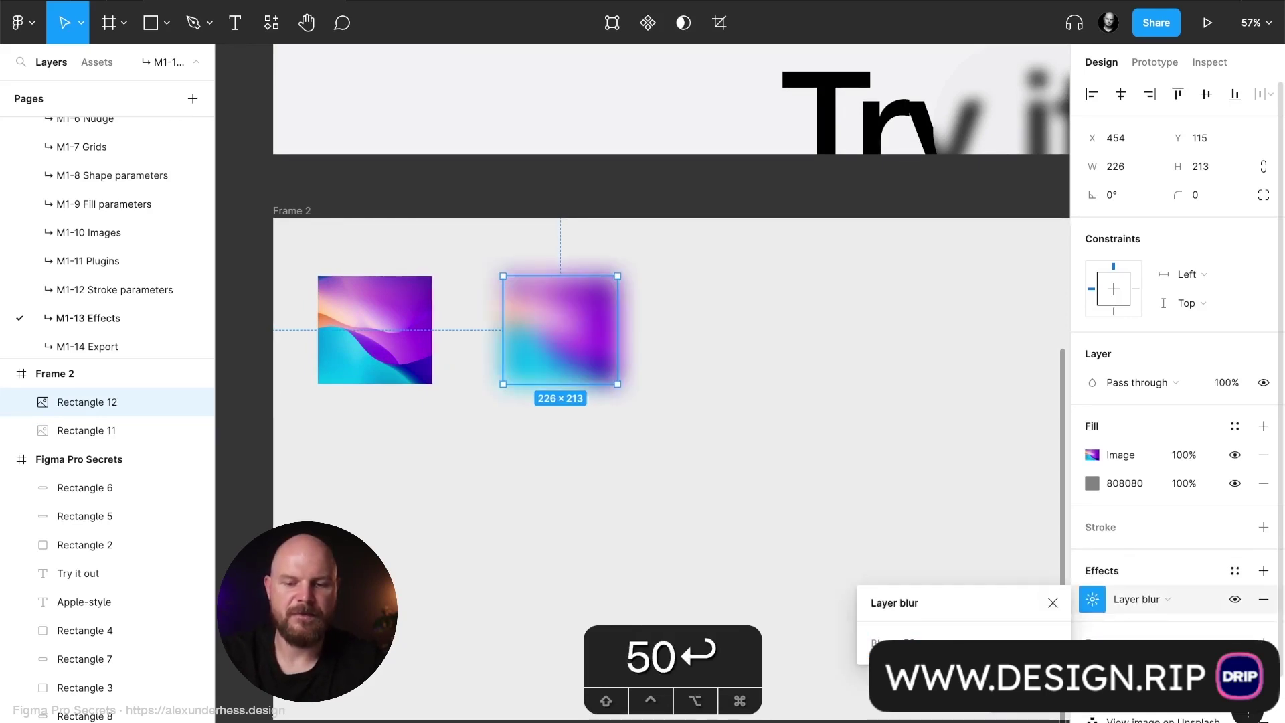
{"action": "left_click", "coordinate": [1053, 602]}
{"action": "key", "text": "alt"}
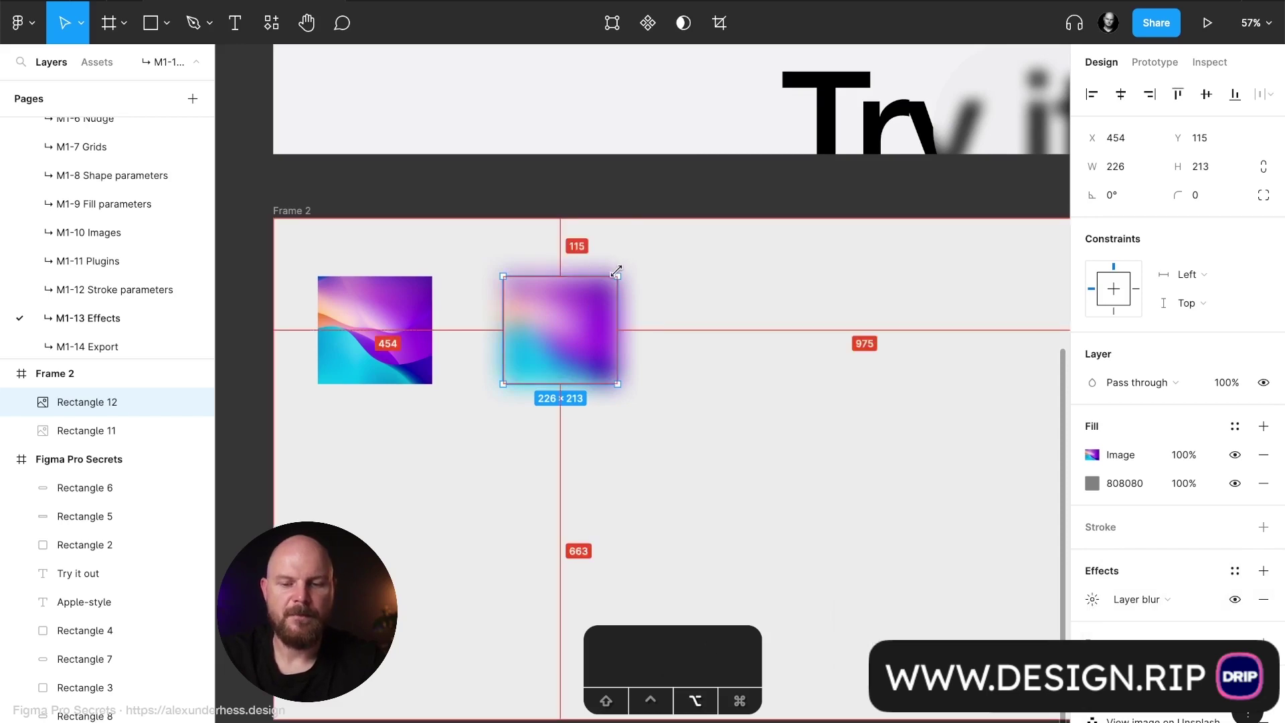
Step: Shrink the blurred image rectangle to about 186 × 175 and place it over the sharp image at about X 108, Y 182
{"action": "left_click_drag", "start_coordinate": [611, 278], "coordinate": [405, 351]}
{"action": "key", "text": "Down"}
{"action": "key", "text": "Down"}
{"action": "key", "text": "Down"}
{"action": "key", "text": "Down"}
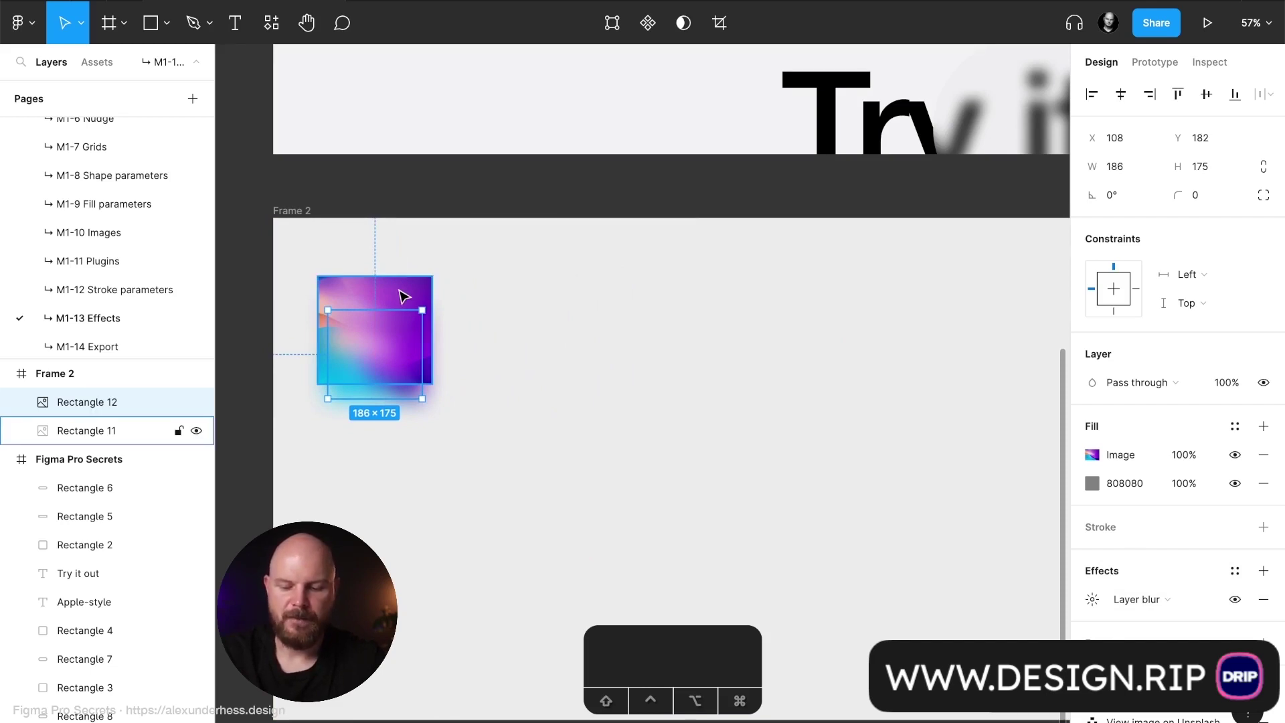
Step: Send the blurred image rectangle behind the sharp one so it acts as a coloured shadow
{"action": "key", "text": "alt"}
{"action": "key", "text": "alt+super+bracketleft"}
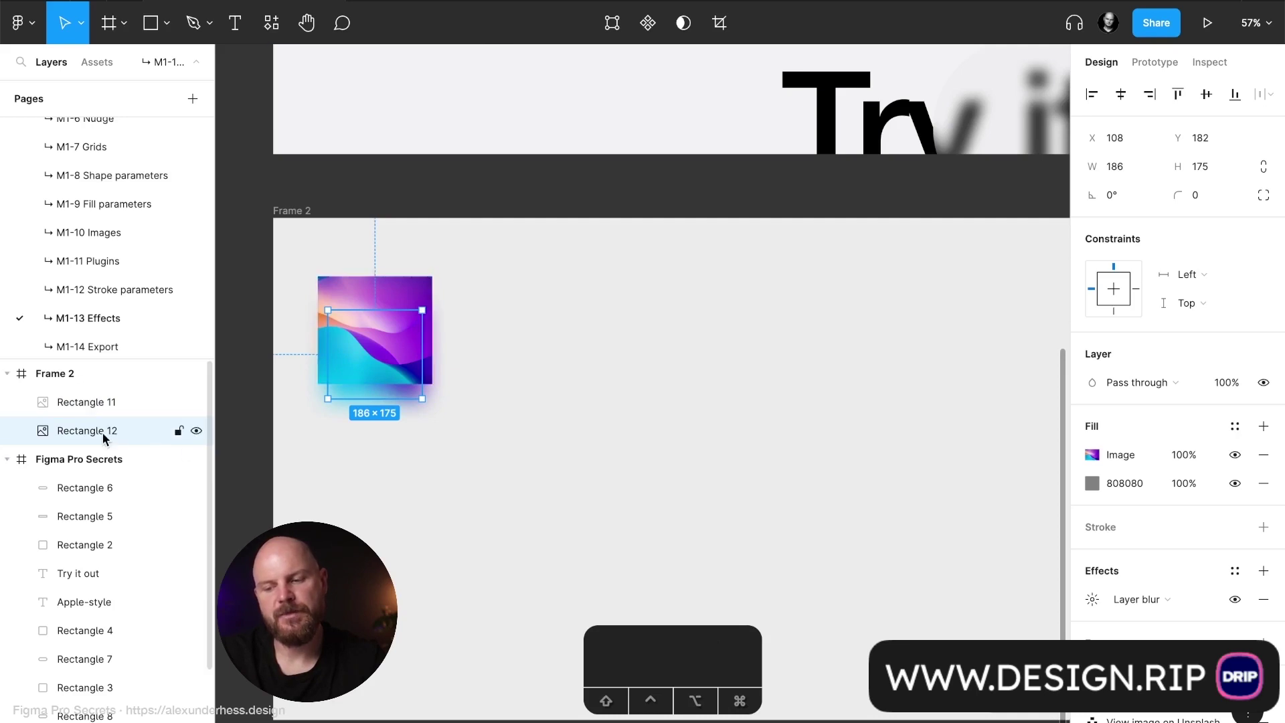
{"action": "mouse_move", "coordinate": [103, 432]}
{"action": "left_mouse_down"}
{"action": "mouse_move", "coordinate": [99, 400]}
{"action": "mouse_move", "coordinate": [102, 439]}
{"action": "left_mouse_up"}
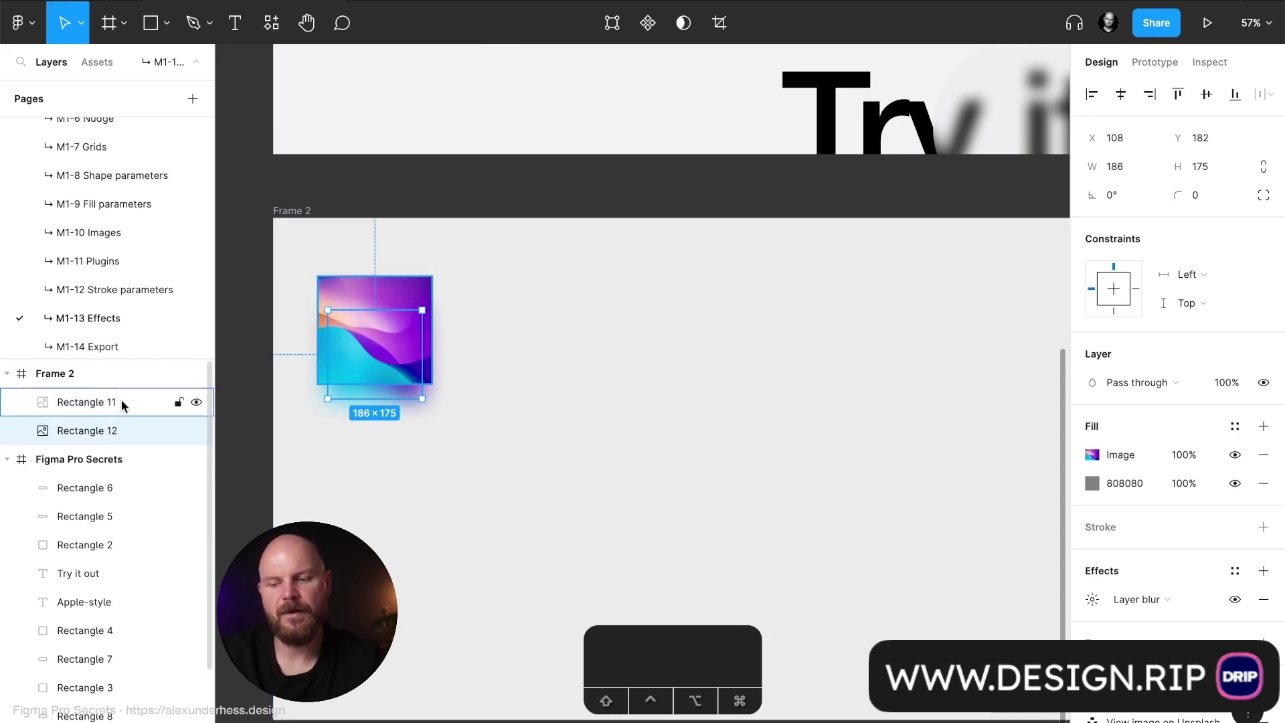
{"action": "left_click", "coordinate": [439, 418]}
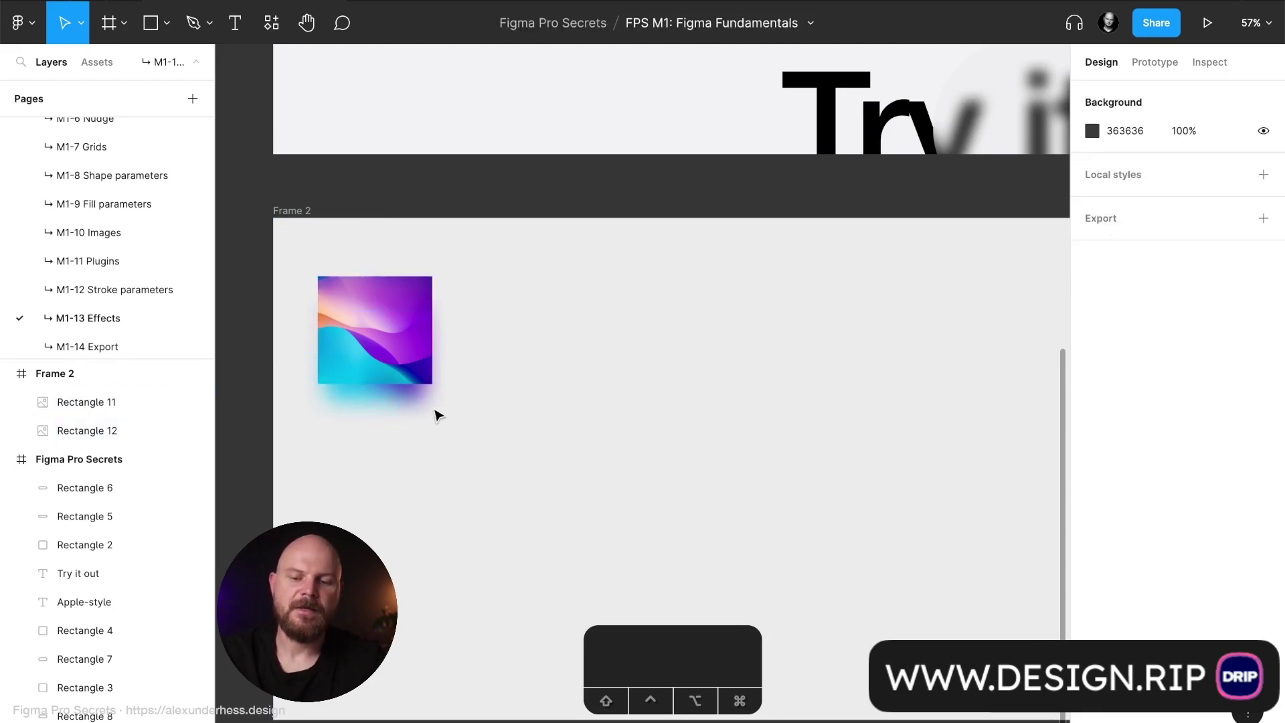
Step: On the blurred rectangle, remove the 808080 fill and add a 000000 fill at 20% above the image
{"action": "left_click", "coordinate": [396, 394]}
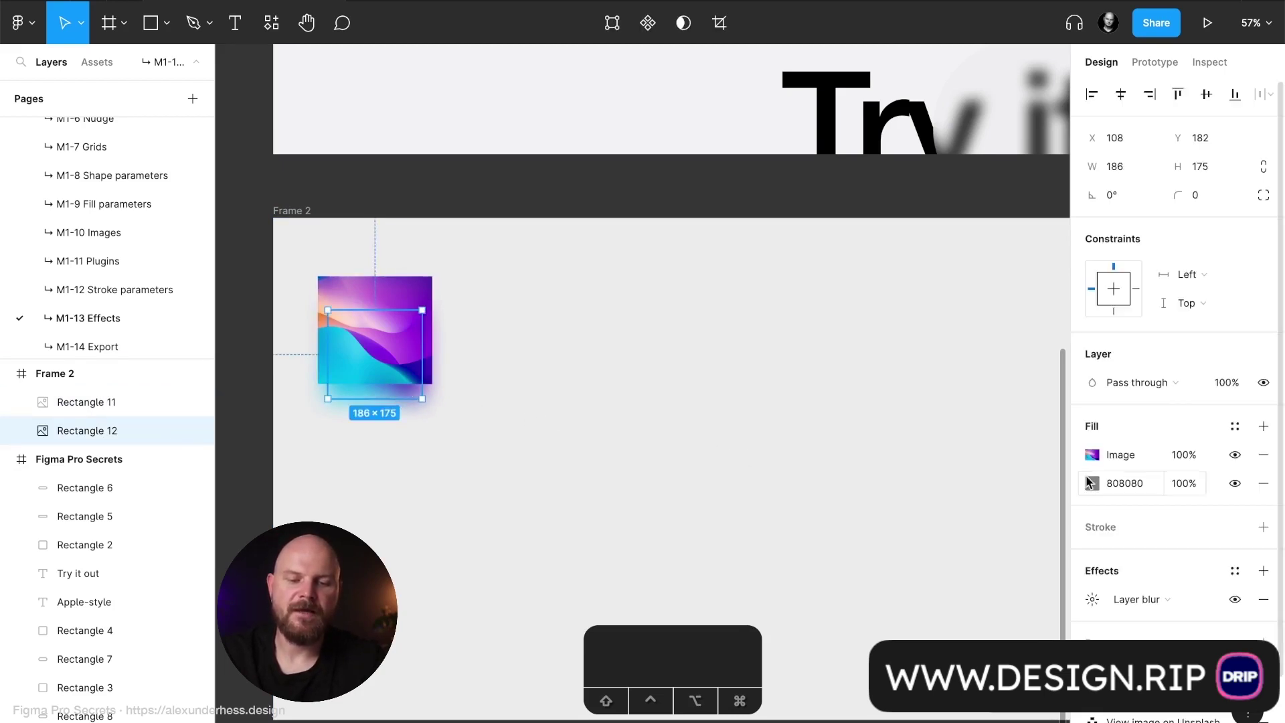
{"action": "left_click", "coordinate": [1263, 483]}
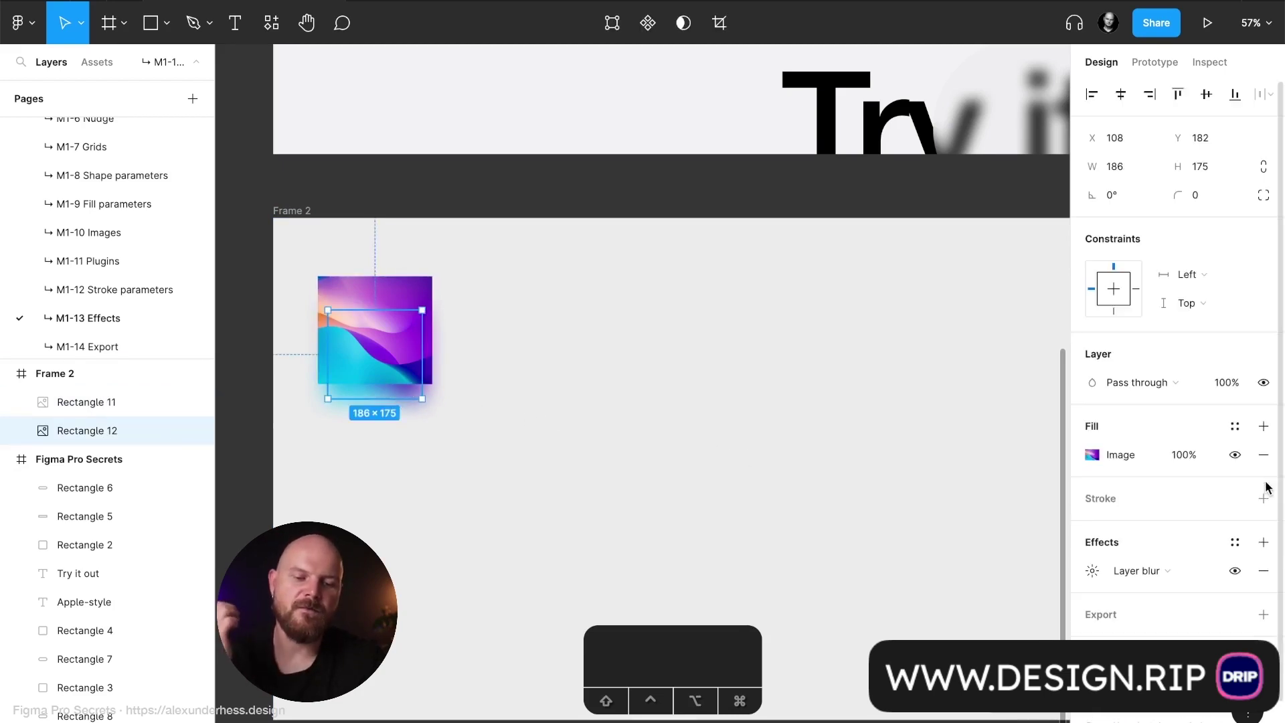
{"action": "left_click", "coordinate": [1262, 430]}
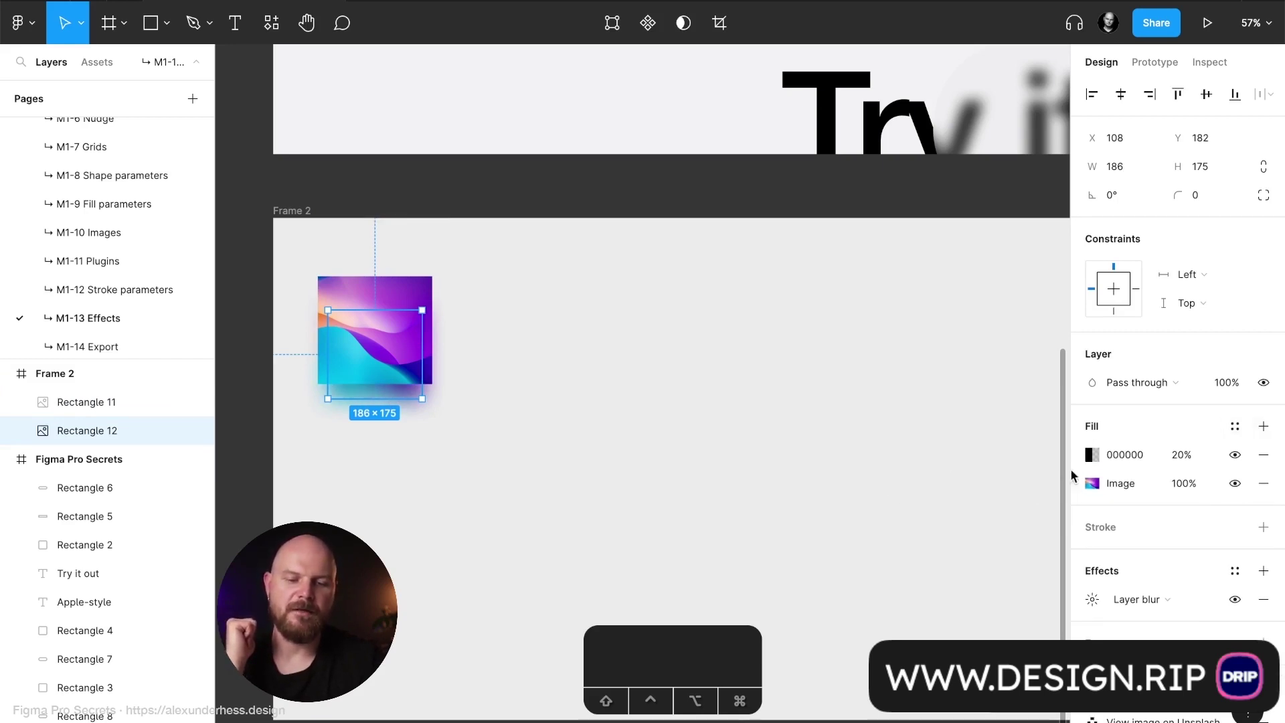
{"action": "left_click", "coordinate": [703, 457]}
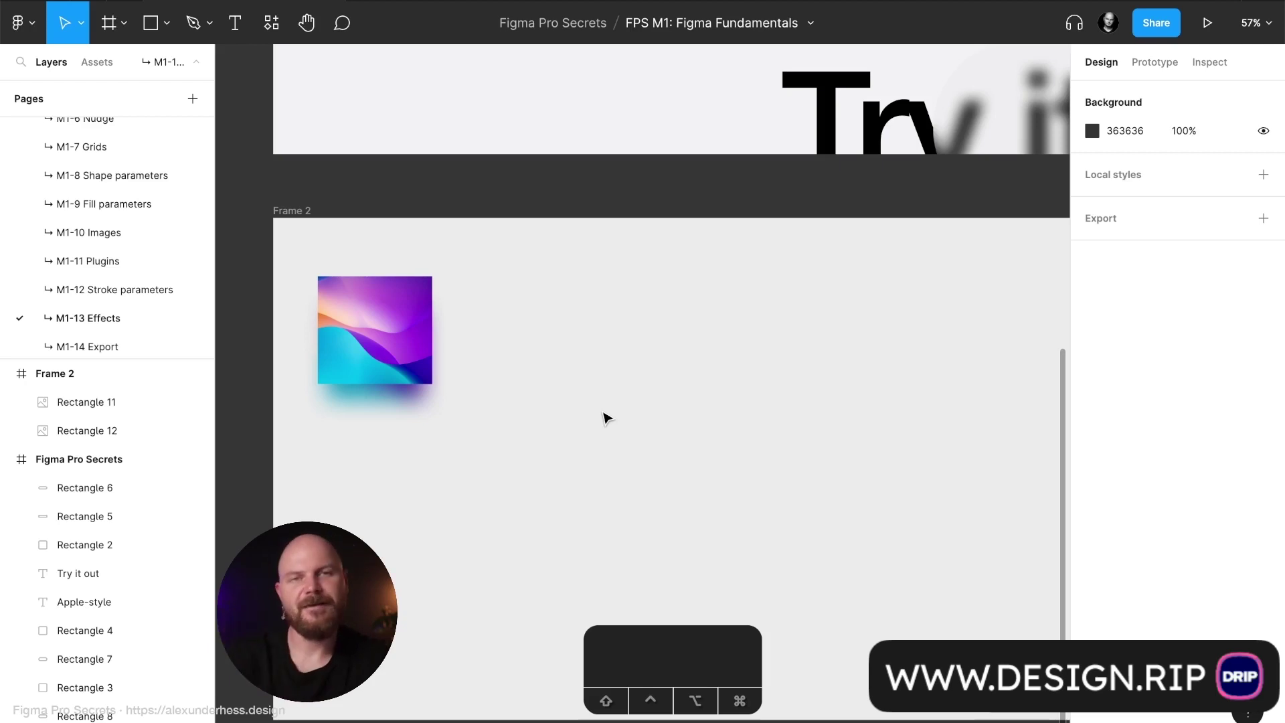
Step: Draw a wide rectangle about 606 × 129 beside the shadowed image in Frame 2, at about X 416, Y 125
{"action": "scroll", "coordinate": [594, 382], "scroll_direction": "down", "scroll_amount": 3}
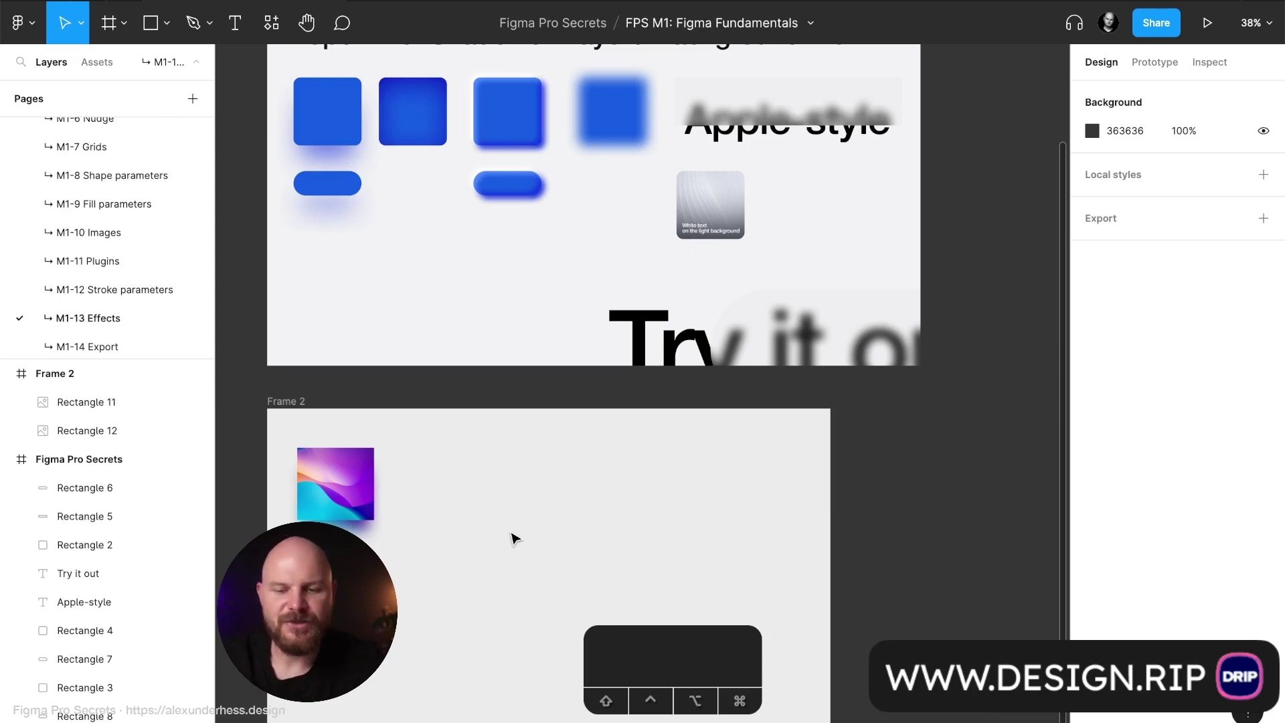
{"action": "key", "text": "r"}
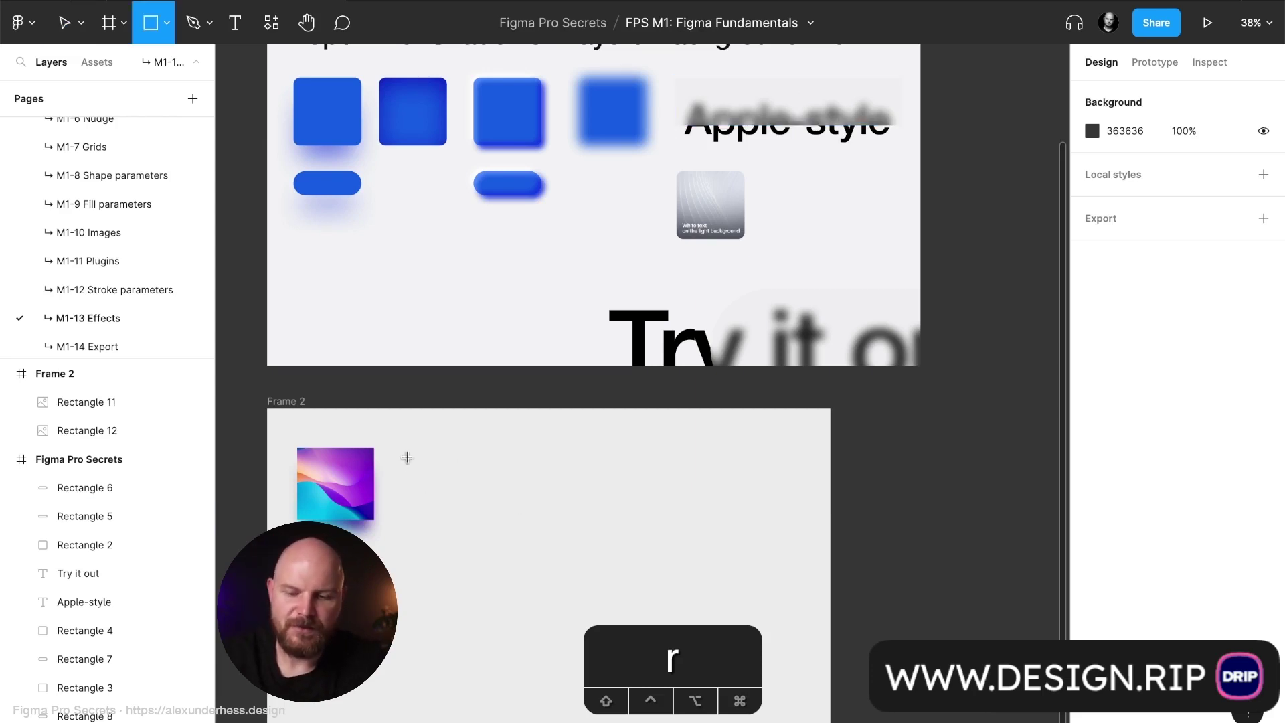
{"action": "mouse_move", "coordinate": [407, 457]}
{"action": "left_mouse_down"}
{"action": "mouse_move", "coordinate": [554, 531]}
{"action": "mouse_move", "coordinate": [610, 507]}
{"action": "left_mouse_up"}
{"action": "scroll", "coordinate": [512, 467], "scroll_direction": "up", "scroll_amount": 2}
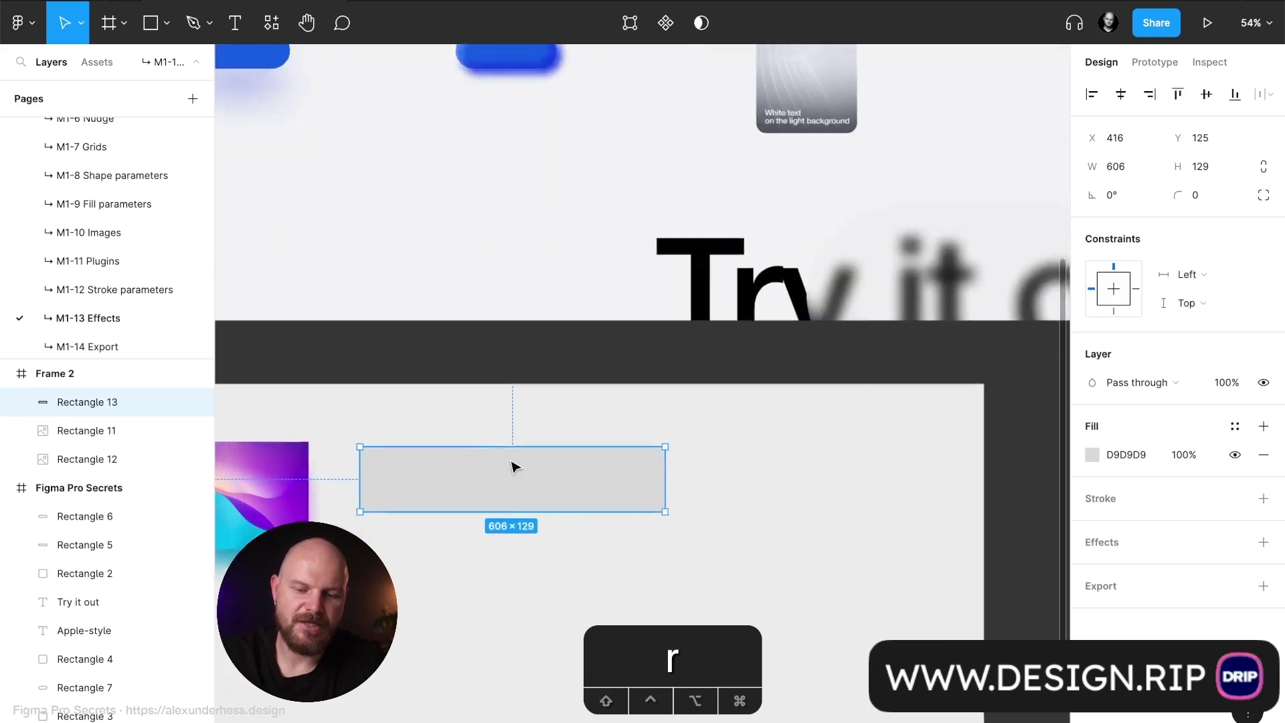
{"action": "scroll", "coordinate": [513, 466], "scroll_direction": "up", "scroll_amount": 1}
Step: Duplicate the sharp image rectangle and place the copy partly under the wide grey rectangle, at about X 652, Y 163
{"action": "left_click", "coordinate": [477, 588]}
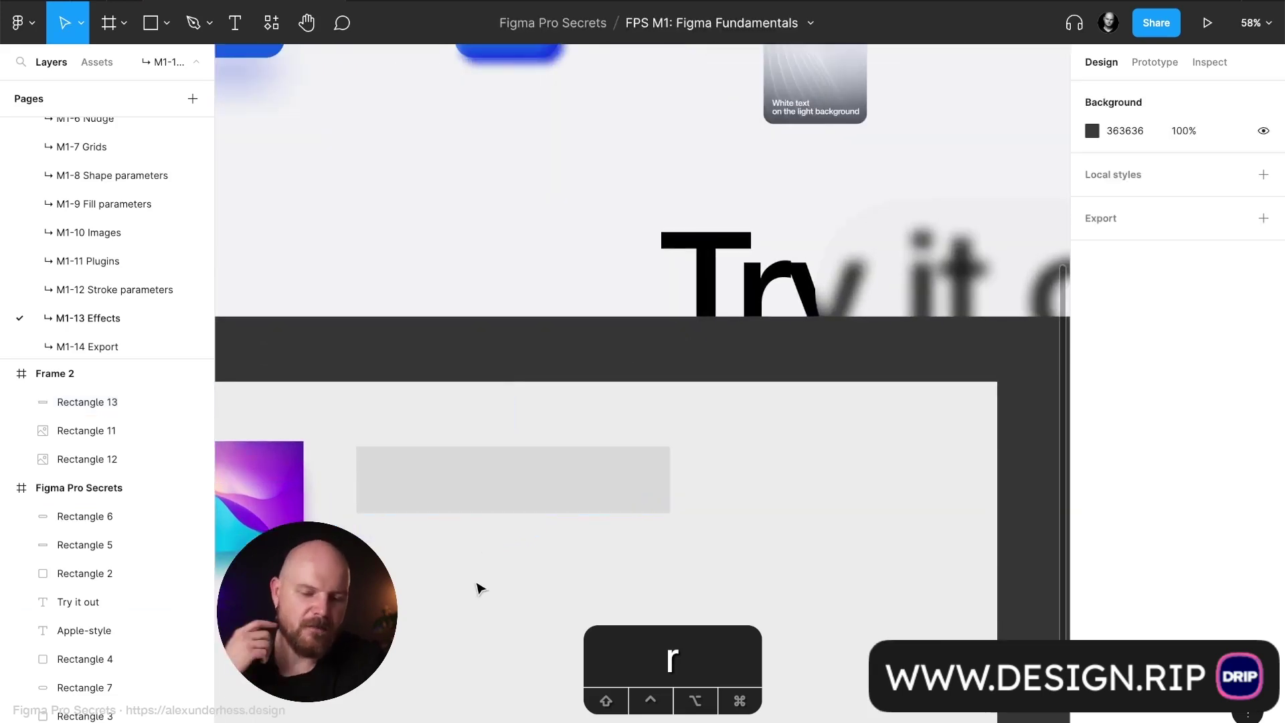
{"action": "left_click", "coordinate": [281, 462], "text": "super"}
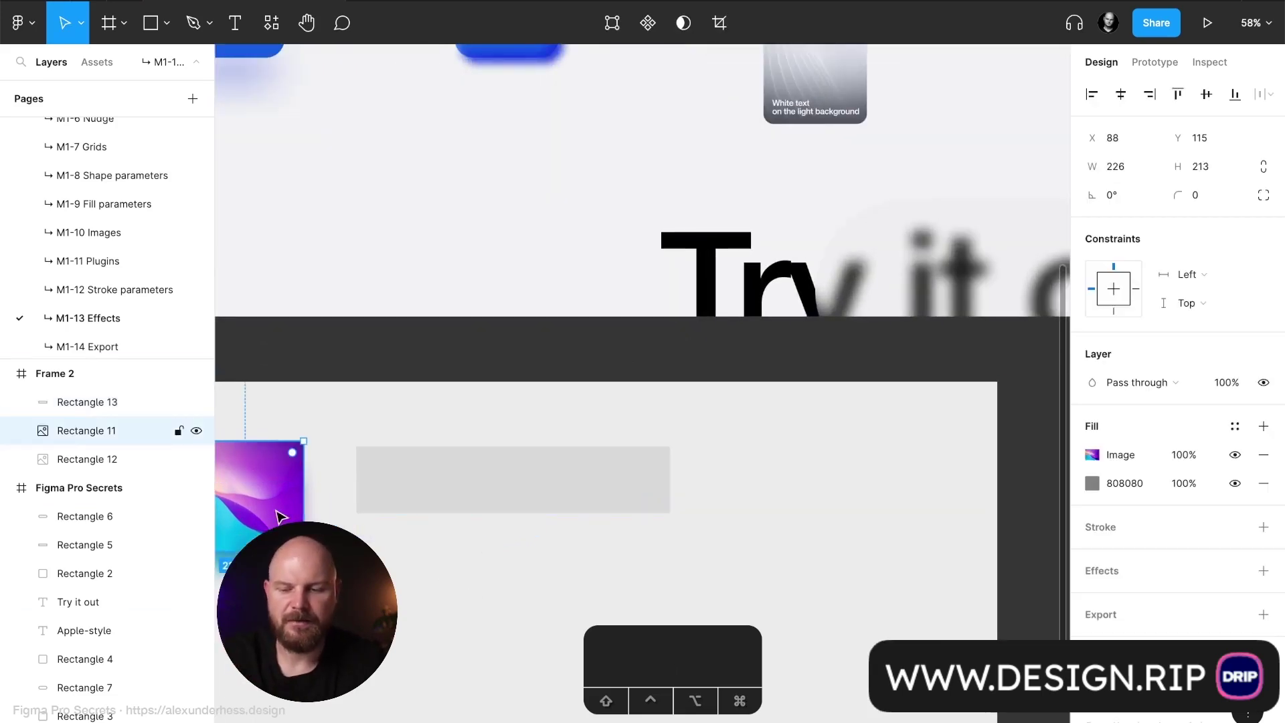
{"action": "left_click_drag", "start_coordinate": [284, 517], "coordinate": [579, 541]}
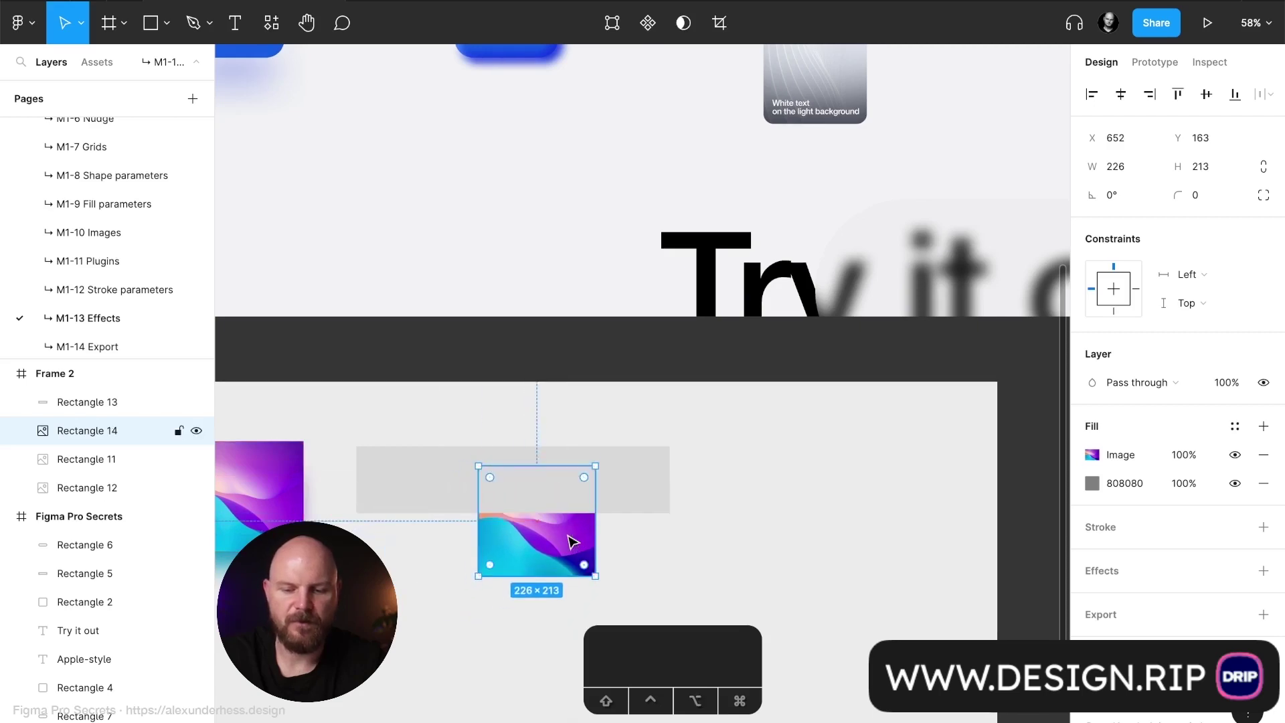
Step: Add a Background blur effect to the wide grey rectangle
{"action": "left_click", "coordinate": [659, 501]}
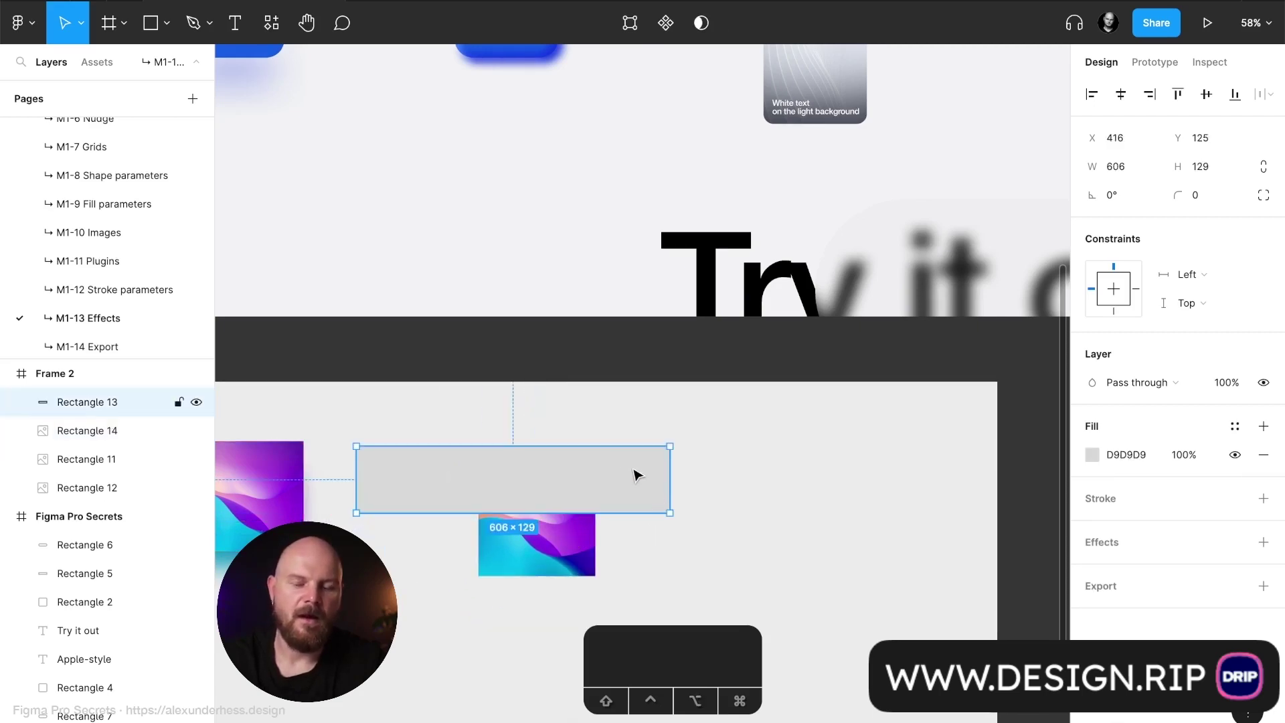
{"action": "scroll", "coordinate": [602, 480], "scroll_direction": "left", "scroll_amount": 3}
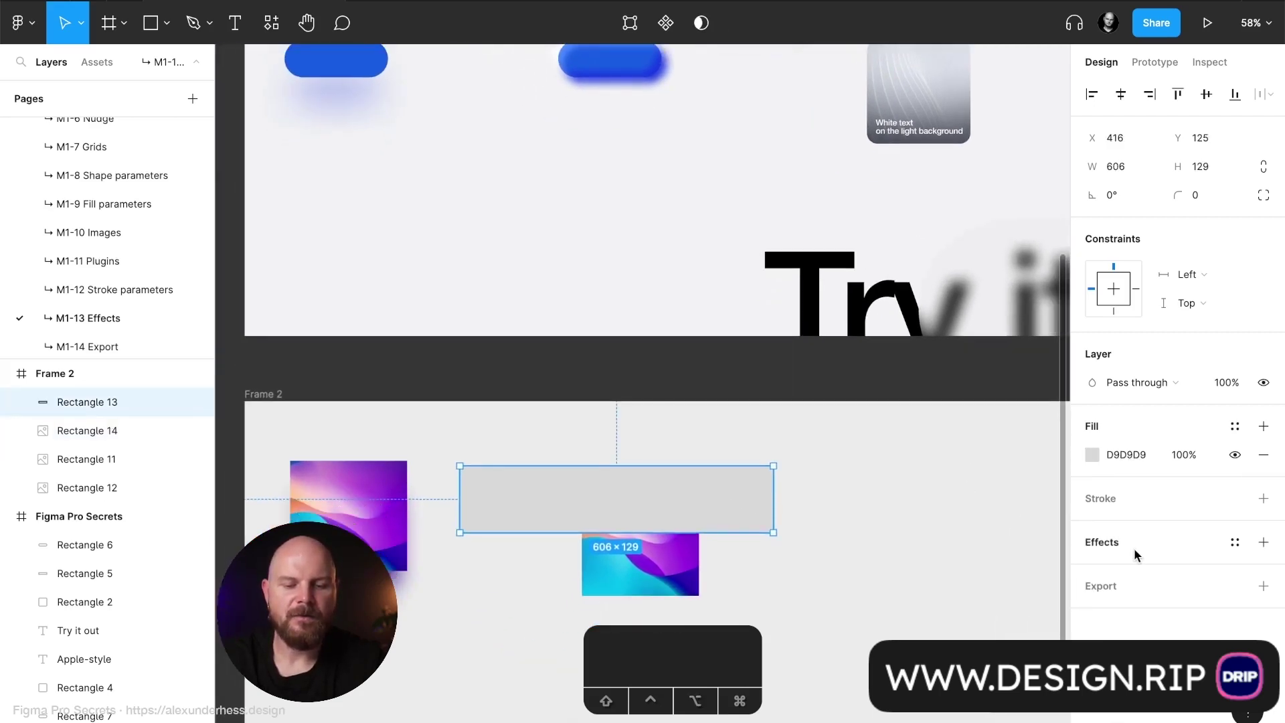
{"action": "left_click", "coordinate": [1134, 545]}
{"action": "left_click", "coordinate": [1156, 570]}
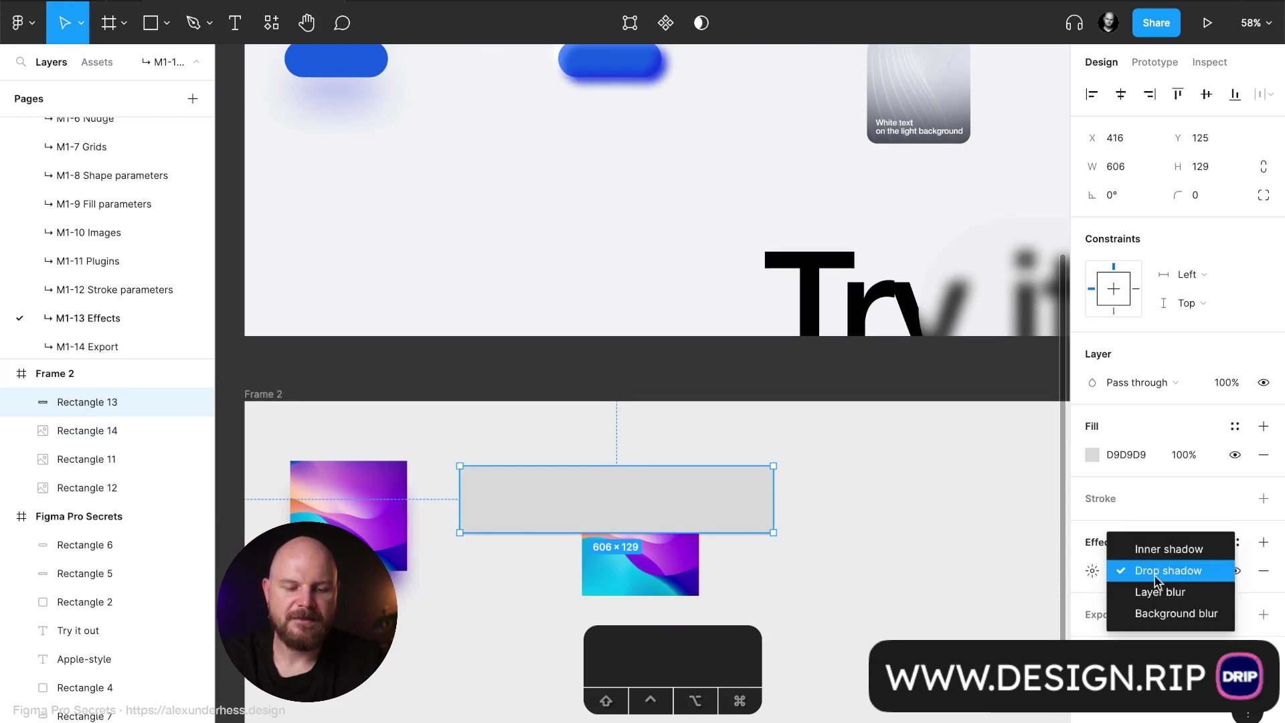
{"action": "left_click", "coordinate": [1159, 613]}
{"action": "scroll", "coordinate": [612, 471], "scroll_direction": "up", "scroll_amount": 5}
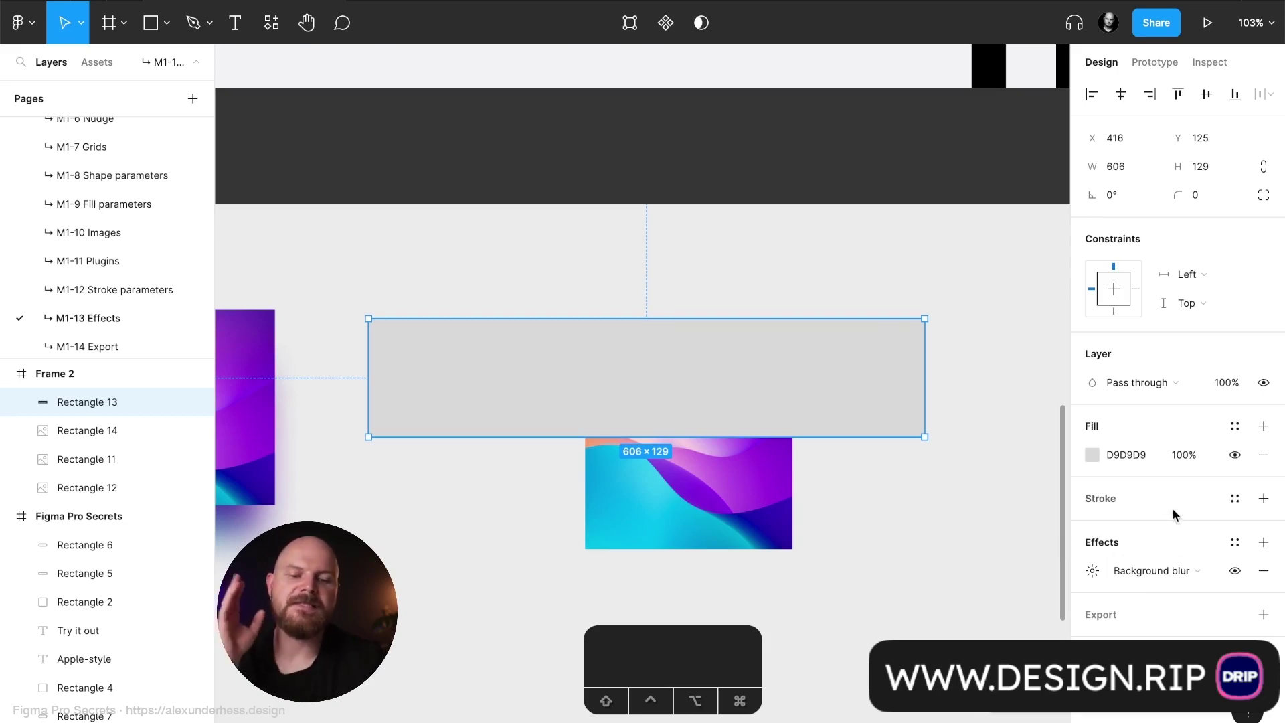
Step: Lower the wide grey rectangle's D9D9D9 fill opacity to 54%
{"action": "left_click", "coordinate": [1190, 456]}
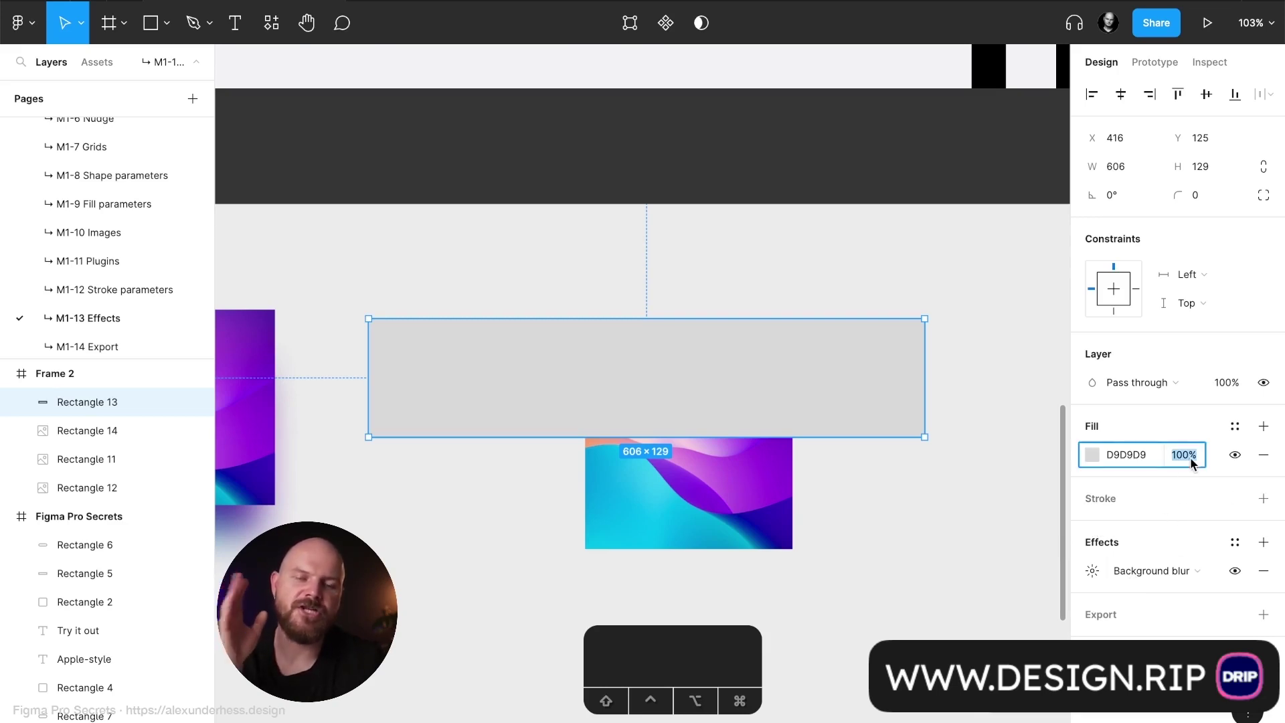
{"action": "left_click", "coordinate": [1090, 453]}
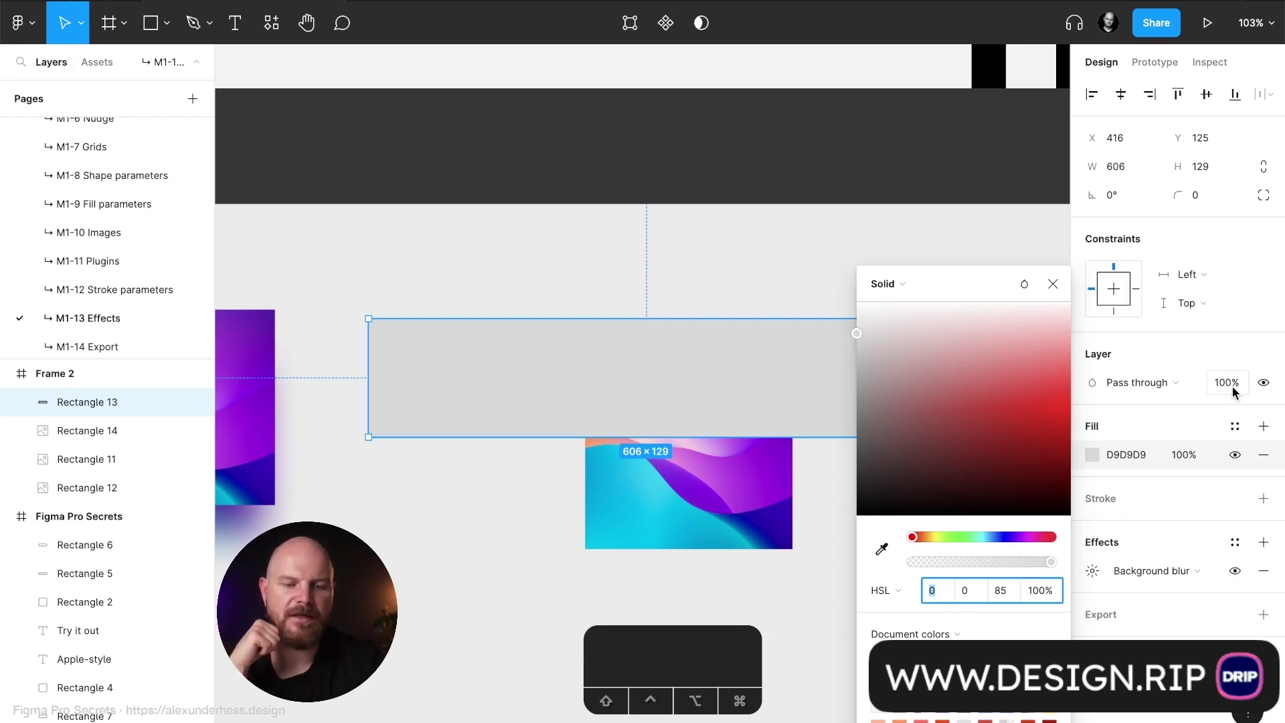
{"action": "left_click_drag", "start_coordinate": [1051, 562], "coordinate": [989, 566]}
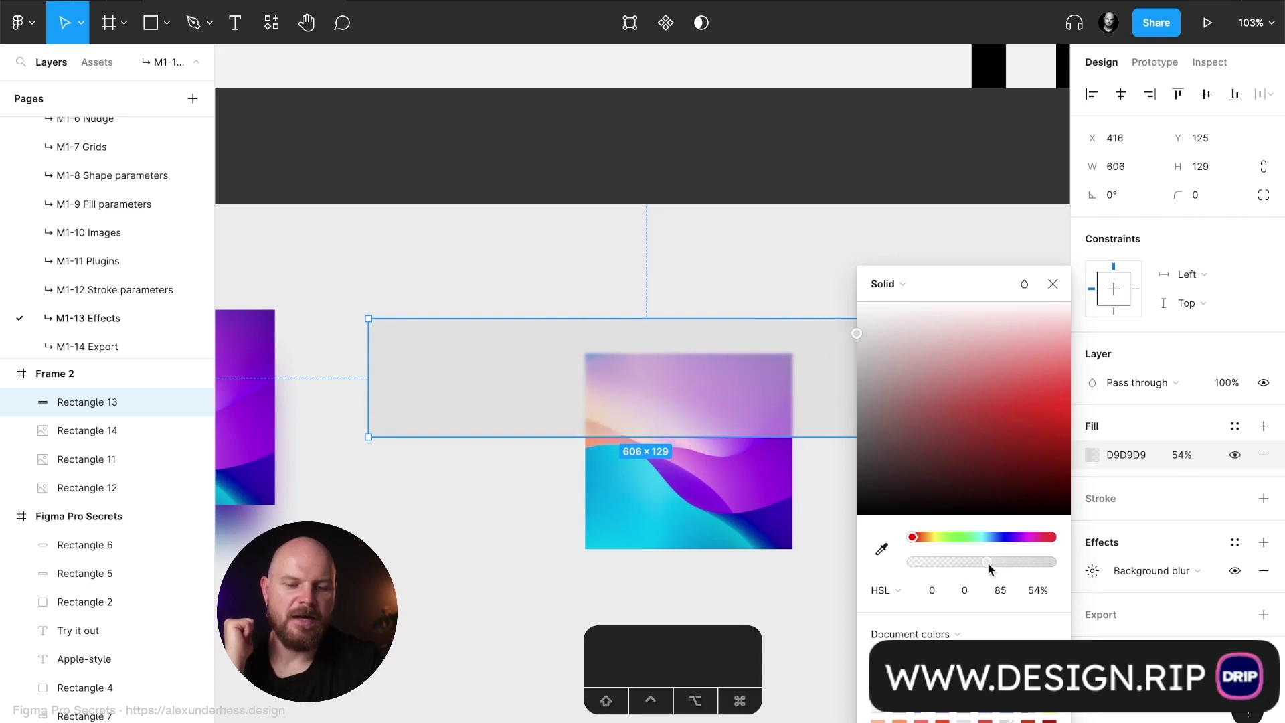
{"action": "left_click", "coordinate": [1053, 284]}
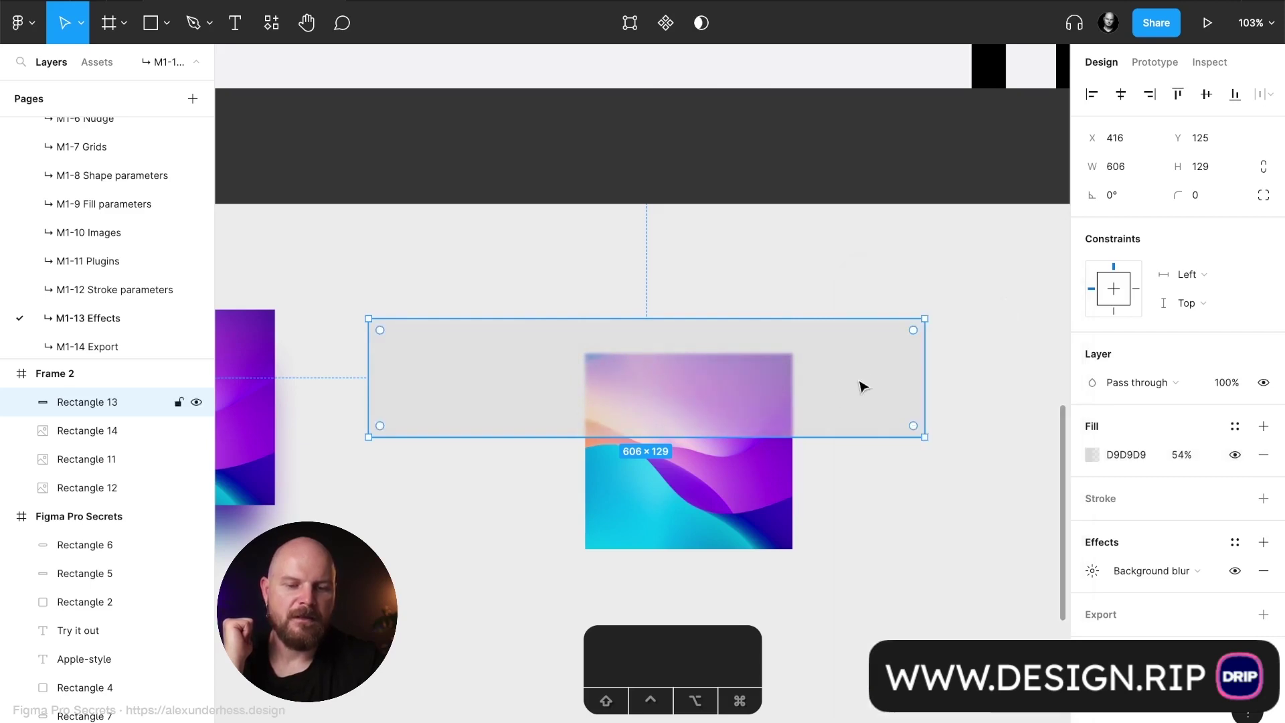
{"action": "left_click", "coordinate": [811, 477]}
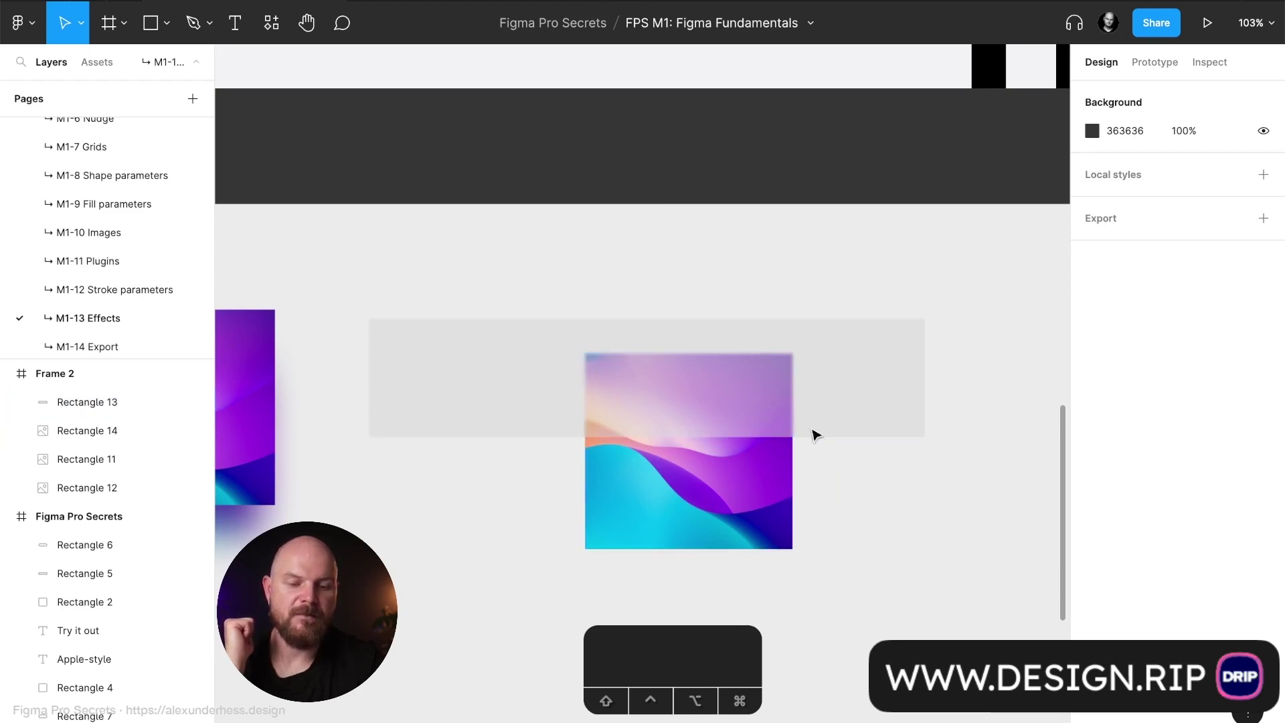
Step: Try Background blur values of 22, 38 and 80 on the wide grey rectangle
{"action": "left_click", "coordinate": [833, 397]}
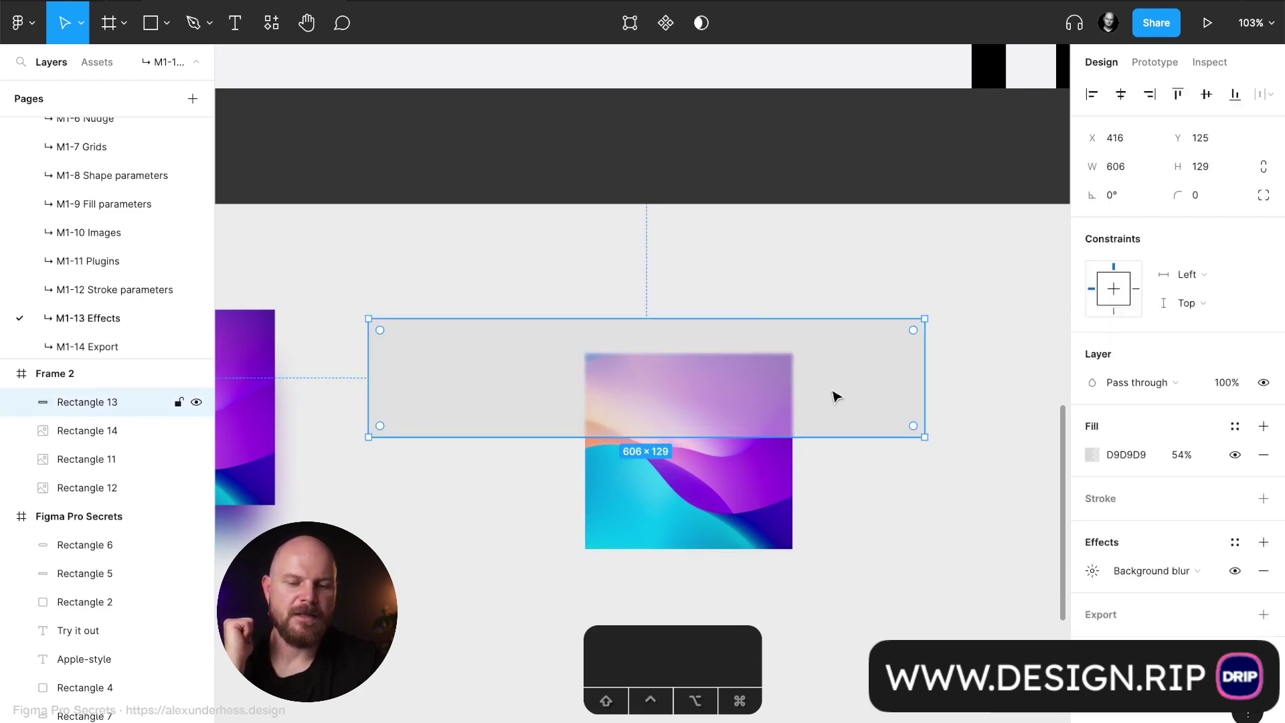
{"action": "left_click", "coordinate": [1092, 573]}
{"action": "left_click_drag", "start_coordinate": [878, 615], "coordinate": [1197, 610]}
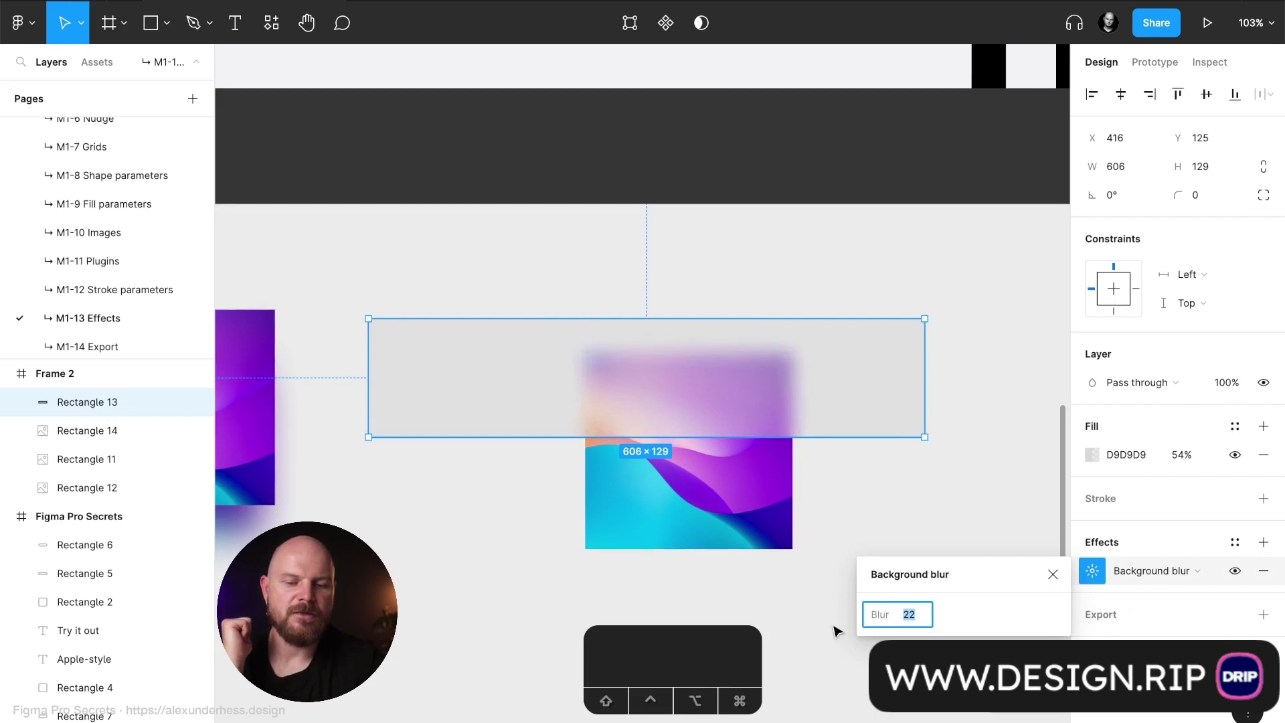
{"action": "left_click_drag", "start_coordinate": [878, 610], "coordinate": [1172, 620]}
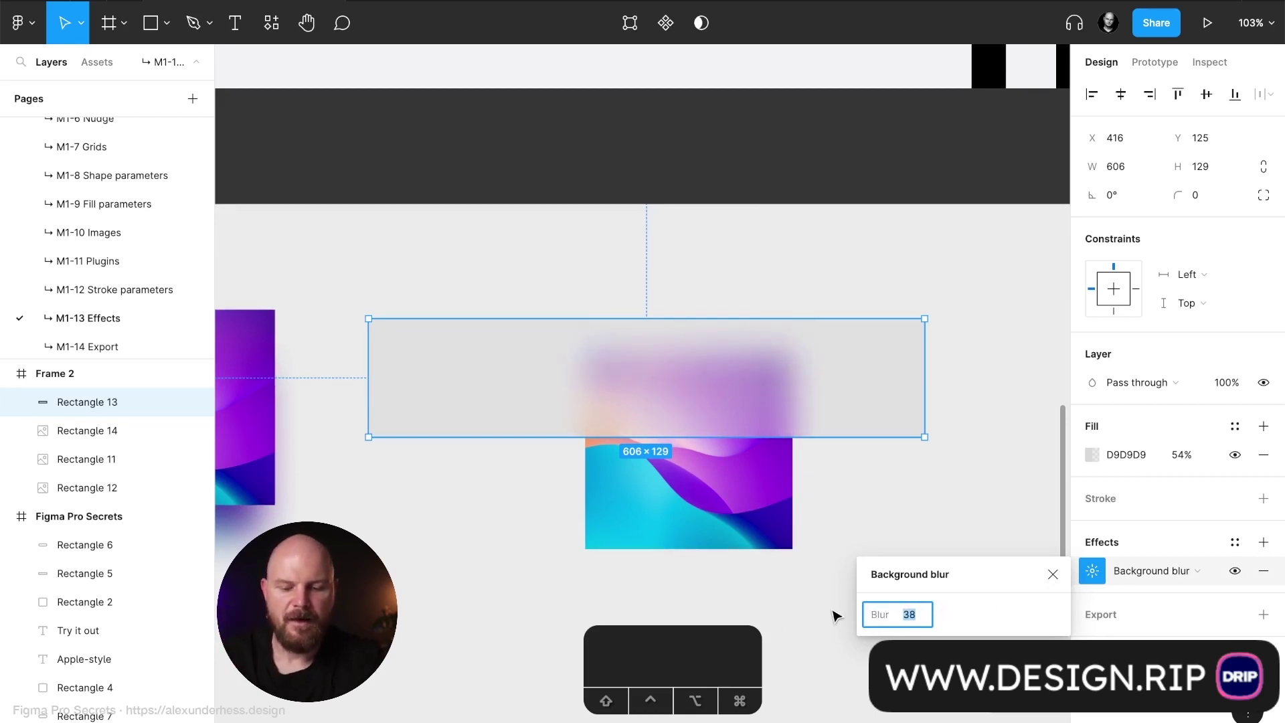
{"action": "type", "text": "80"}
{"action": "key", "text": "Return"}
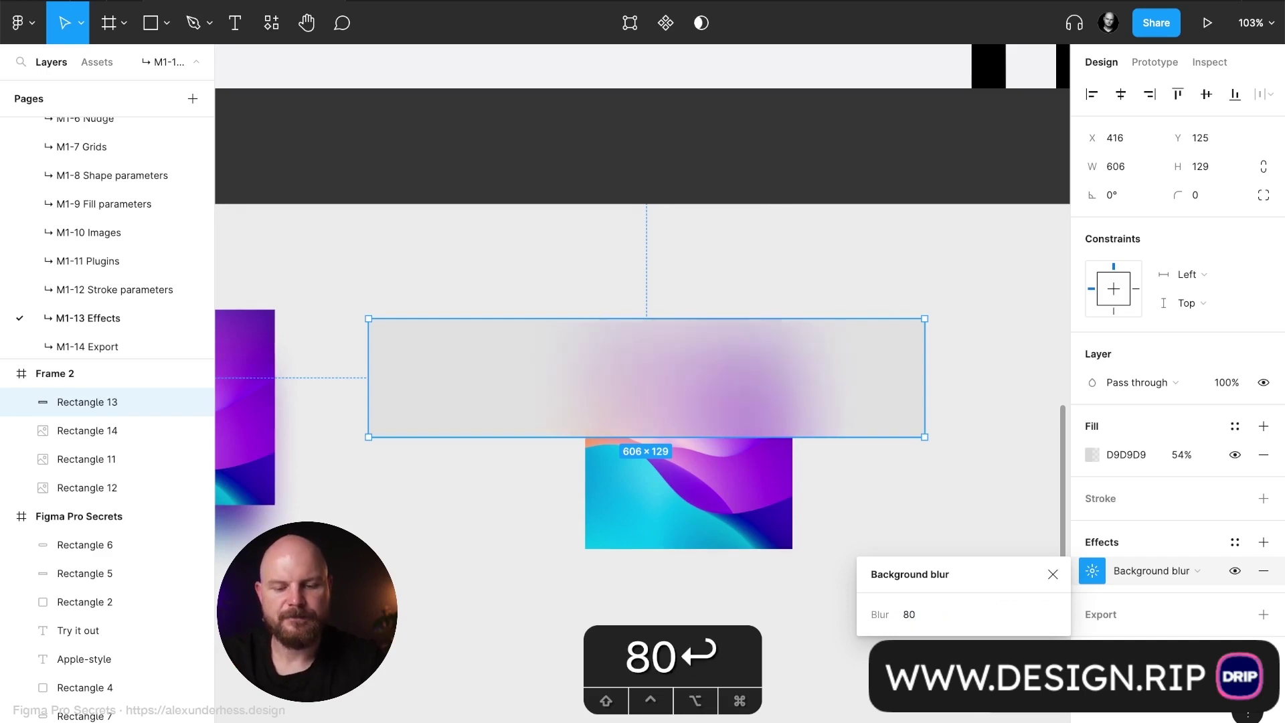
Step: Try Background blur values of 40 and 30 on the wide grey rectangle
{"action": "left_click", "coordinate": [917, 614]}
{"action": "type", "text": "40"}
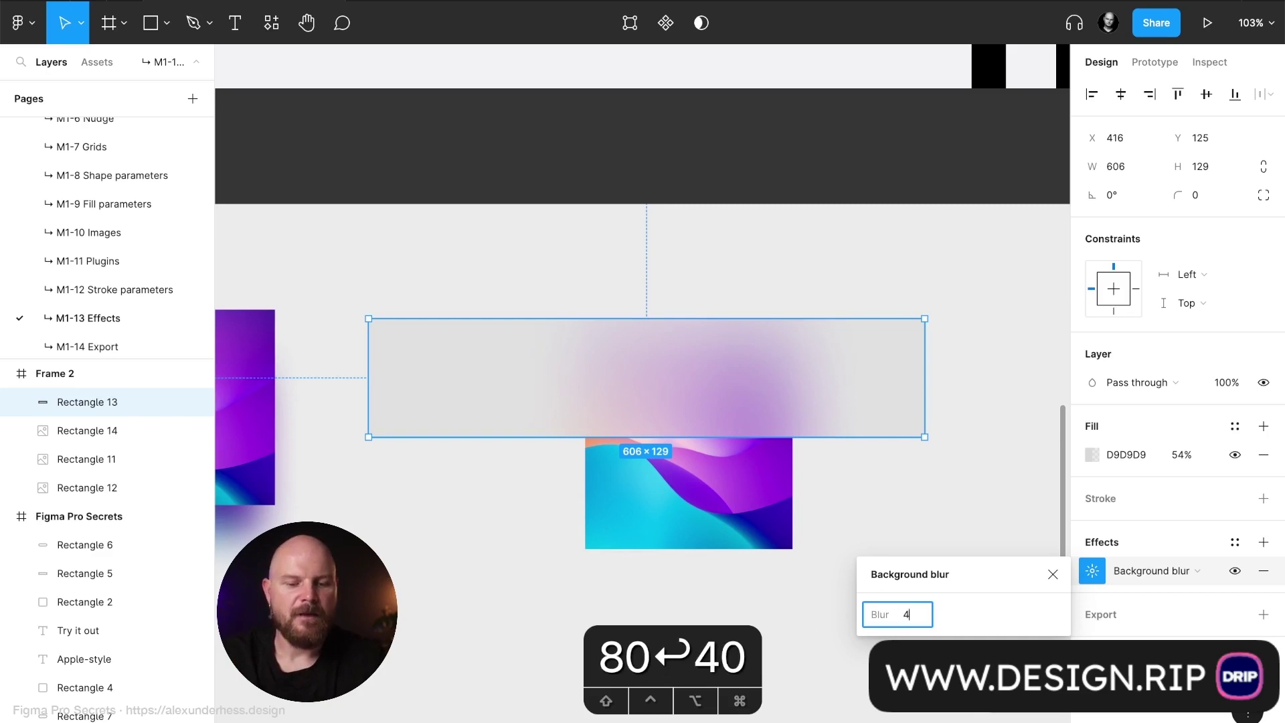
{"action": "key", "text": "Return"}
{"action": "left_click", "coordinate": [918, 613]}
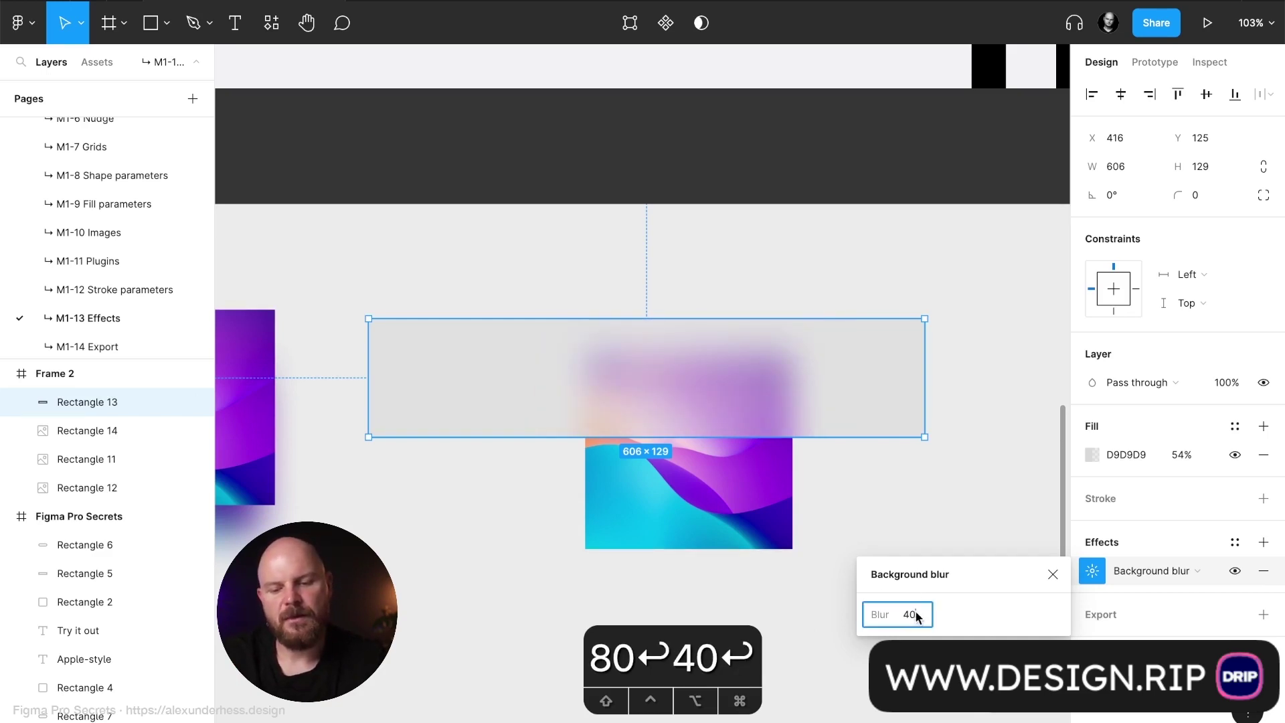
{"action": "type", "text": "30"}
{"action": "key", "text": "Return"}
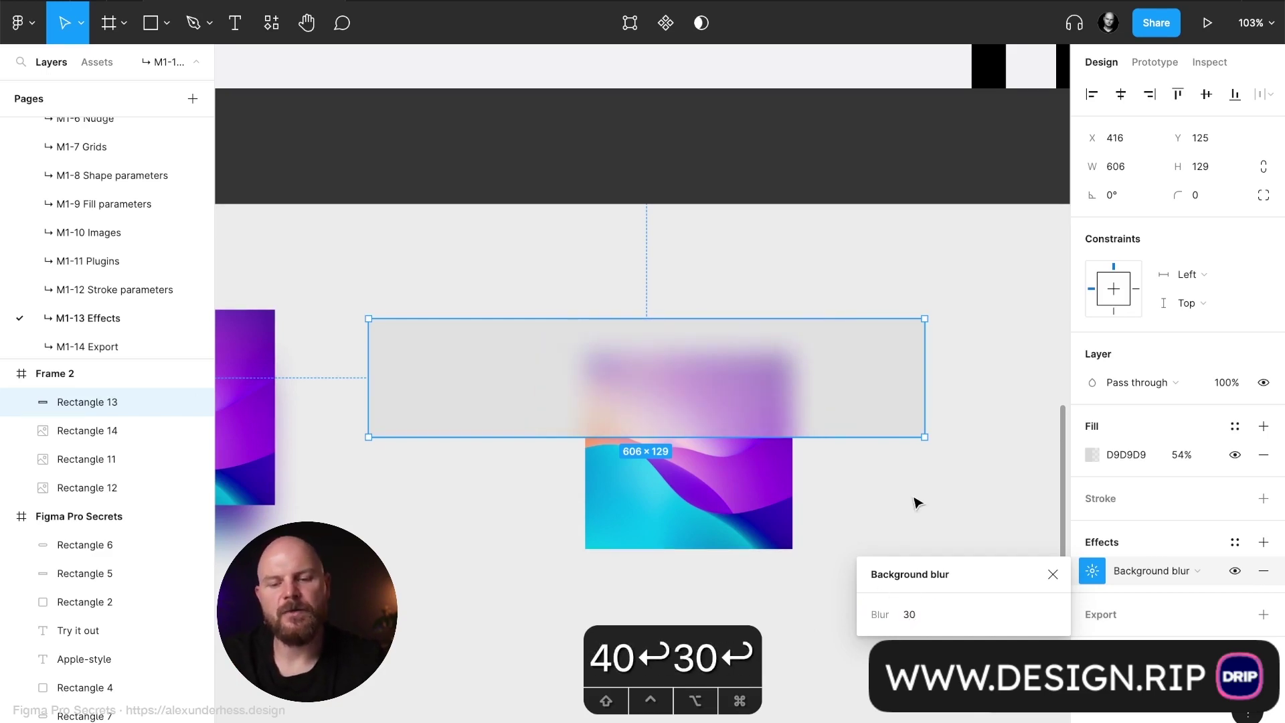
{"action": "left_click", "coordinate": [1052, 574]}
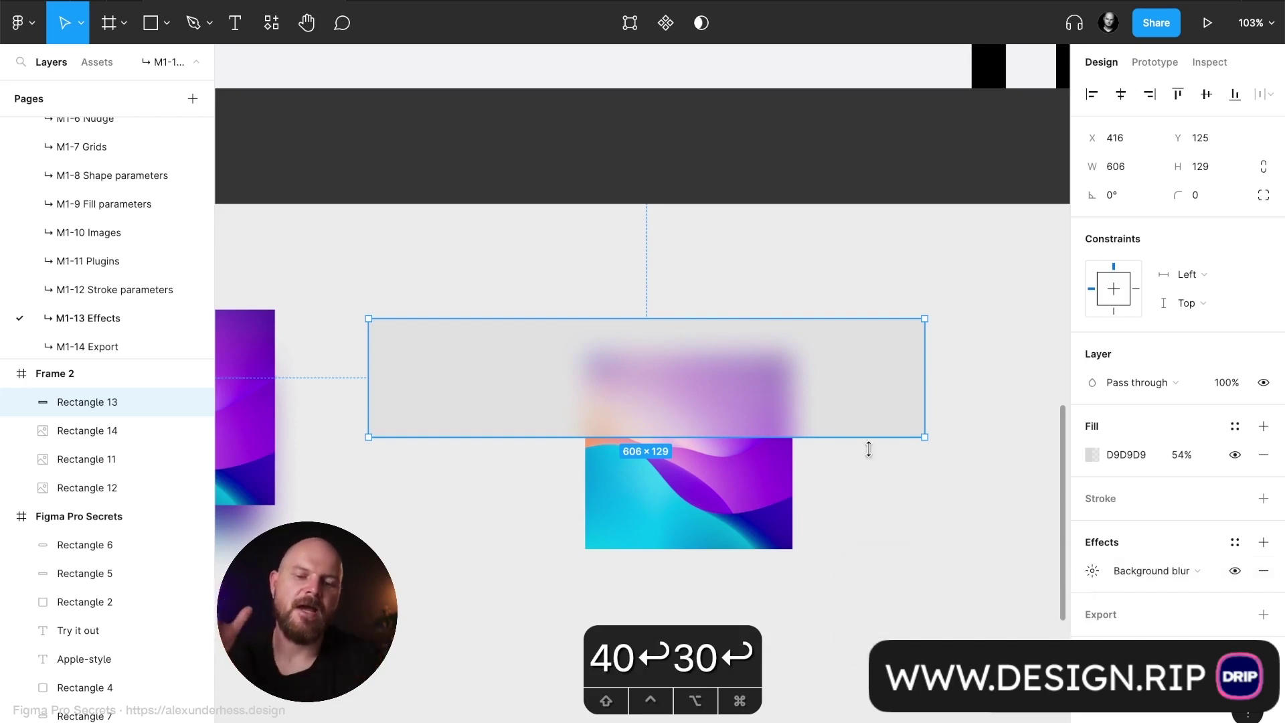
Step: Set the wide grey rectangle's Background blur to 20
{"action": "left_click", "coordinate": [1092, 570]}
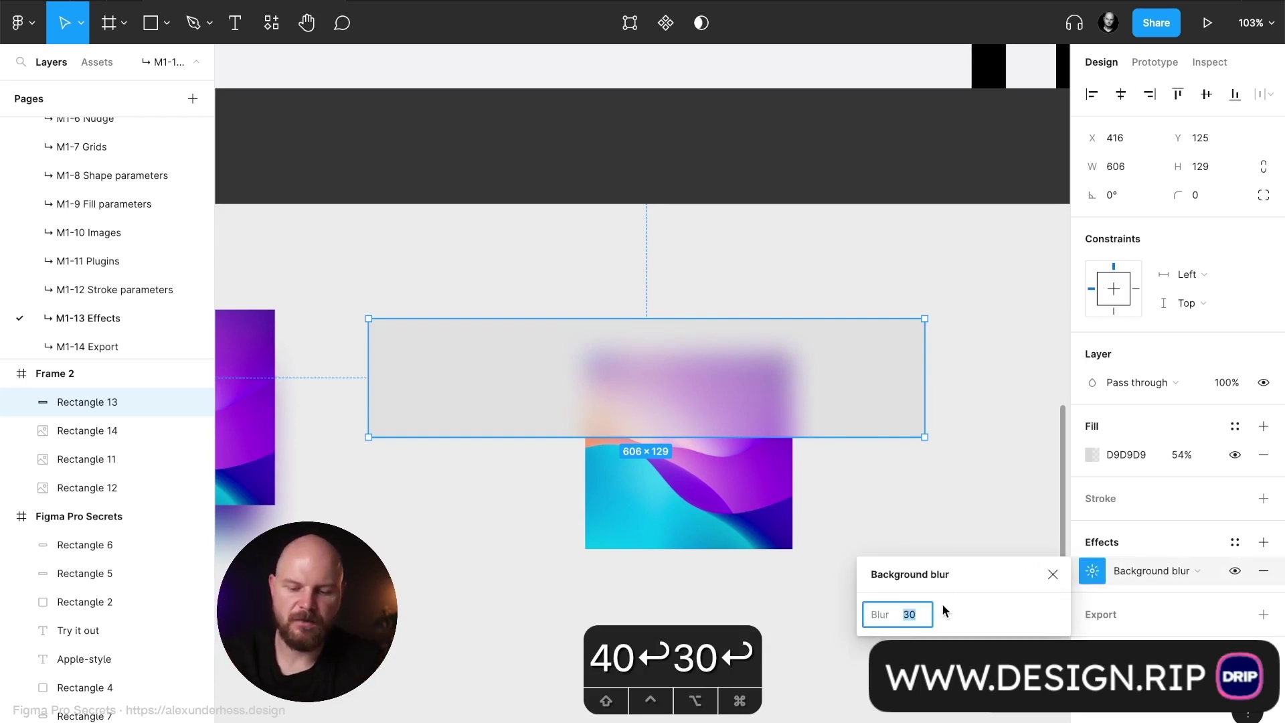
{"action": "type", "text": "20"}
{"action": "key", "text": "Return"}
{"action": "left_click", "coordinate": [1053, 574]}
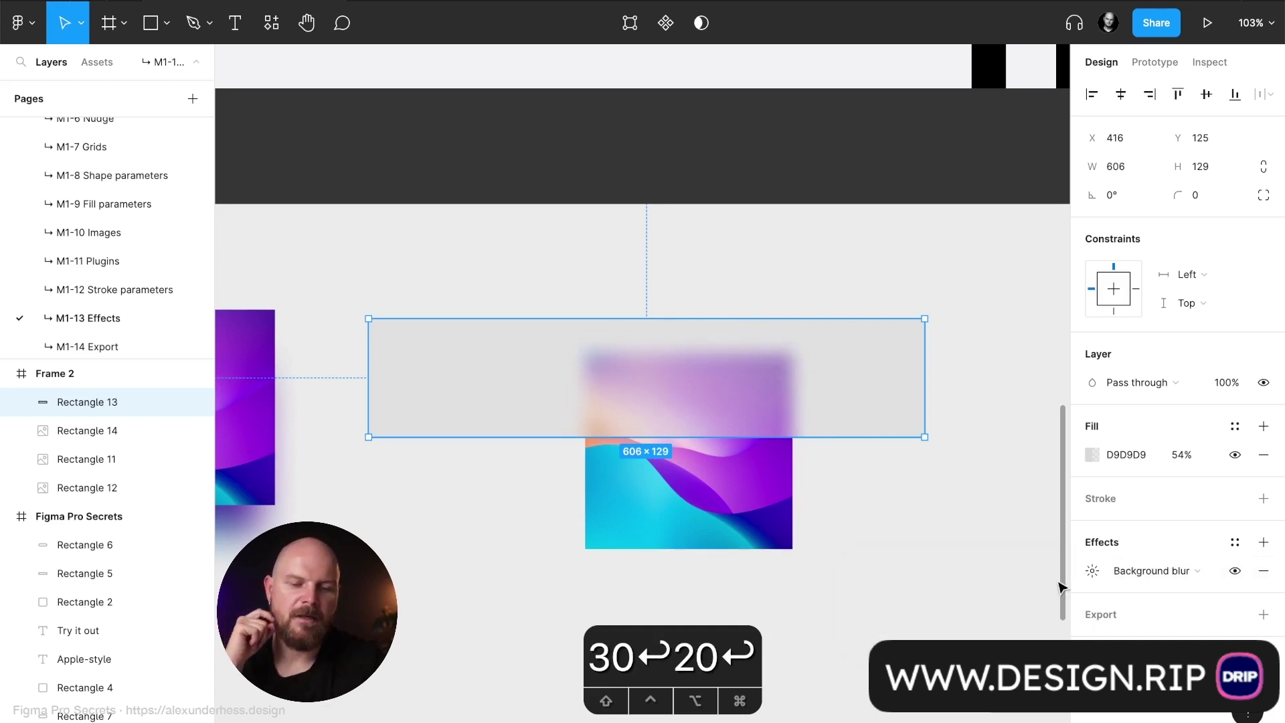
Step: Change the wide grey rectangle's fill colour to white, FFFFFF
{"action": "left_click", "coordinate": [1183, 456]}
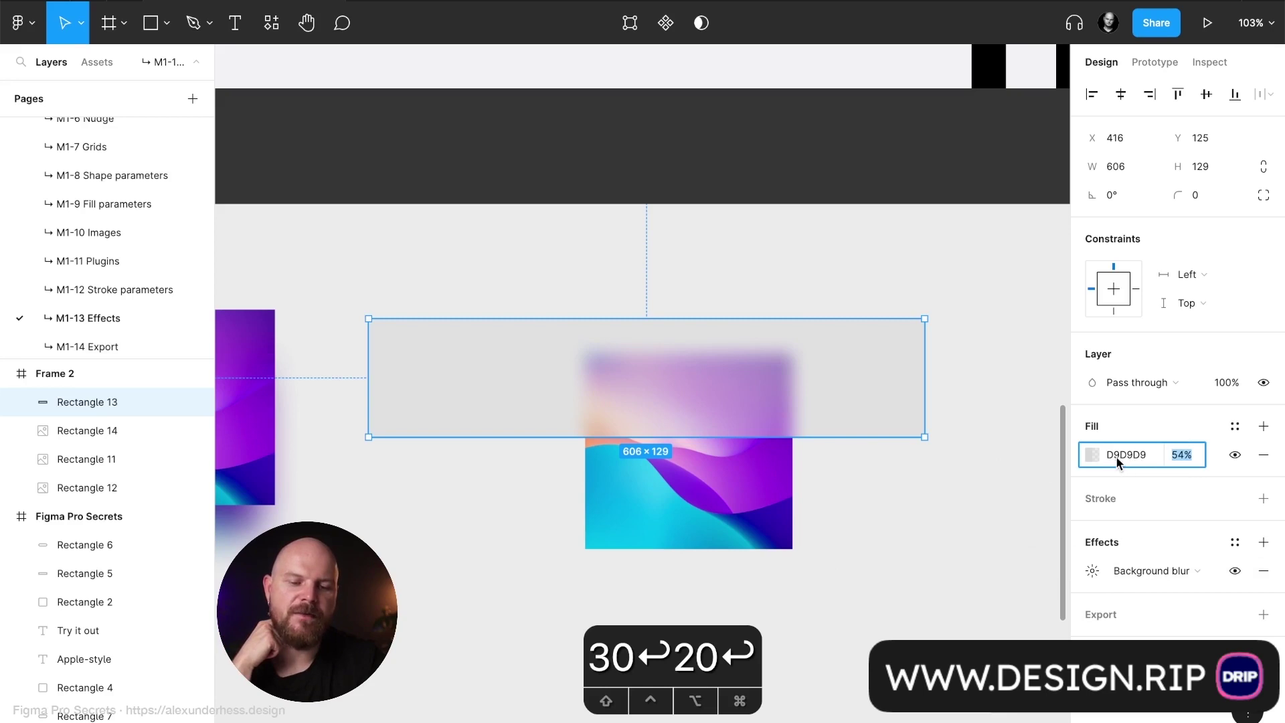
{"action": "left_click", "coordinate": [1092, 454]}
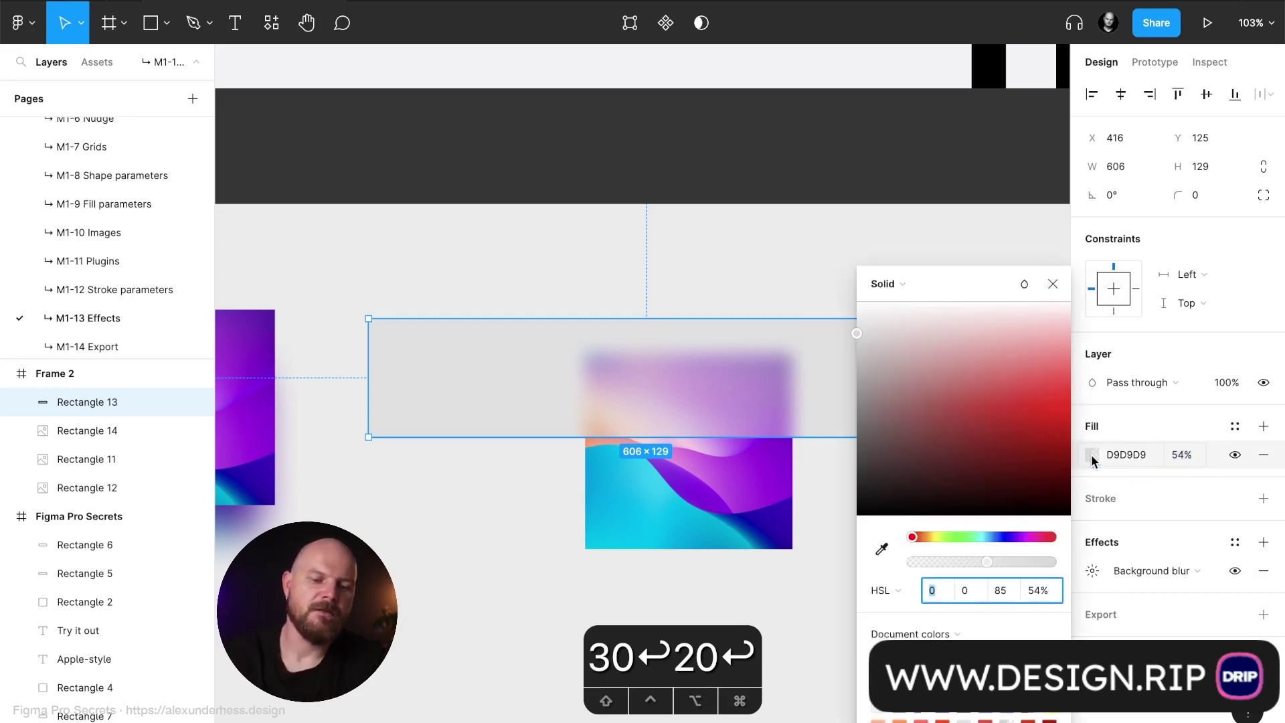
{"action": "left_click_drag", "start_coordinate": [895, 344], "coordinate": [839, 305]}
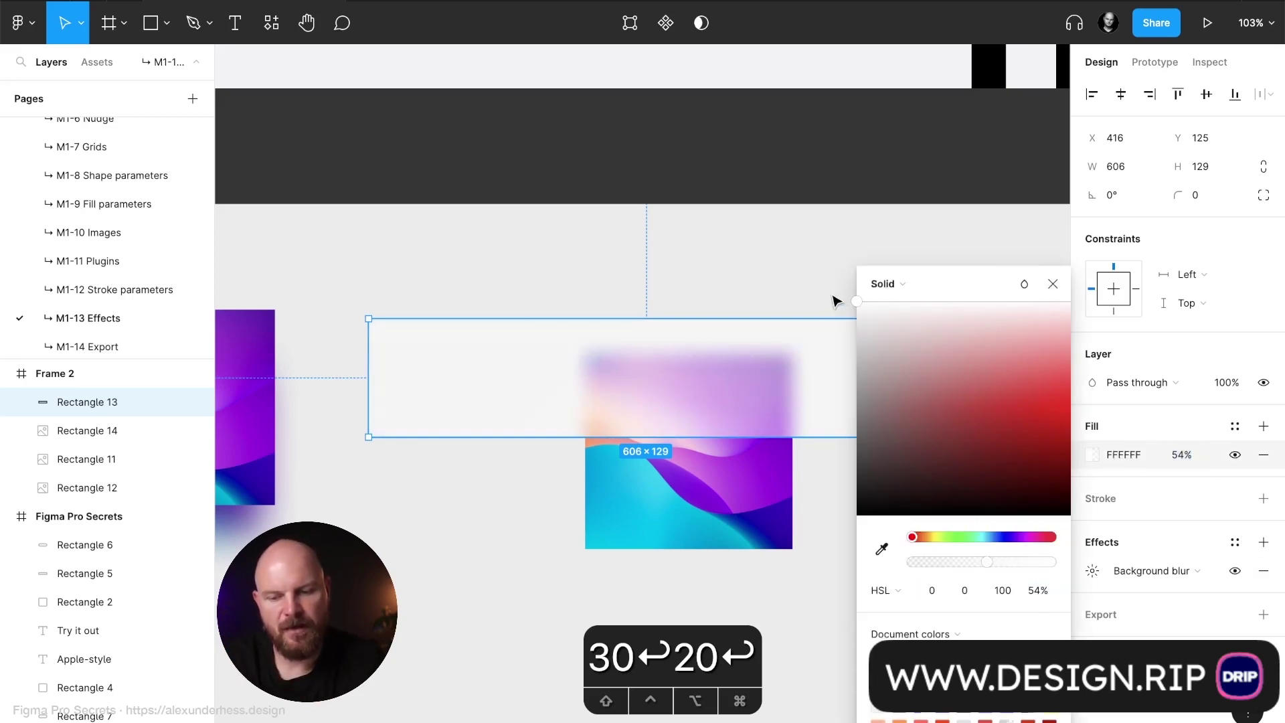
{"action": "left_click", "coordinate": [1053, 284]}
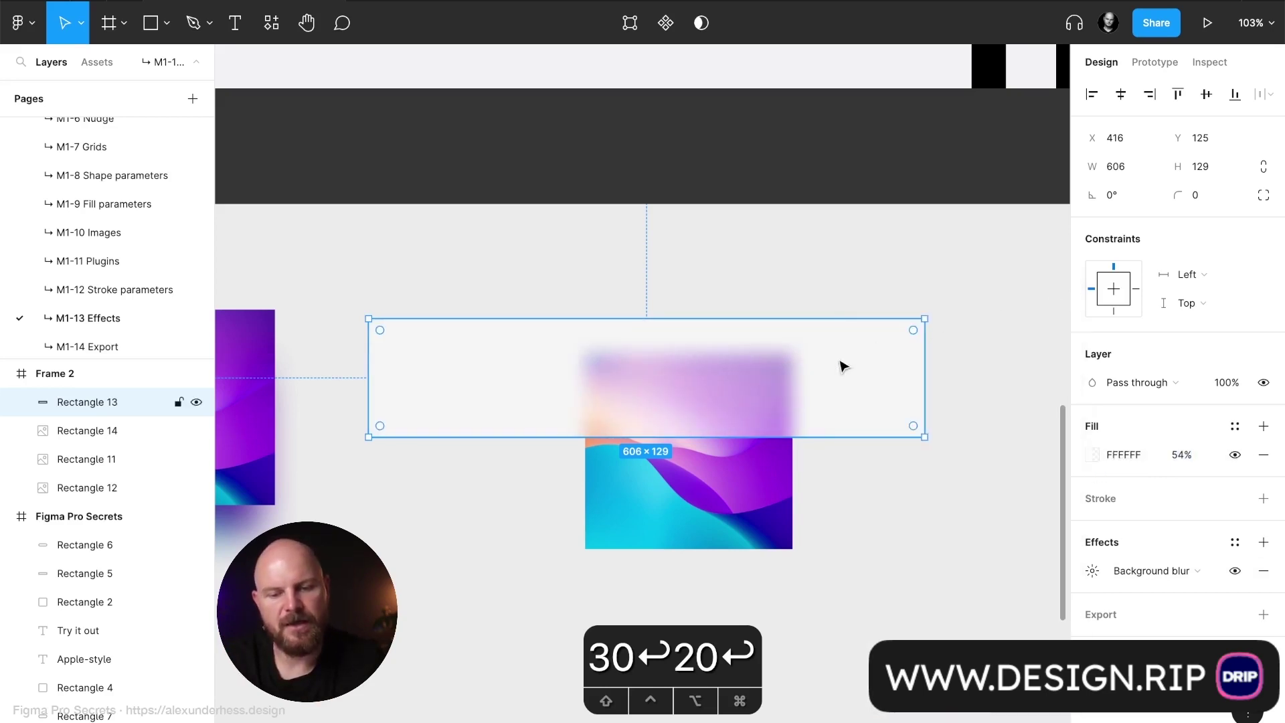
Step: Try 80% fill opacity on the wide white rectangle and settle on 90%
{"action": "left_click", "coordinate": [1185, 458]}
{"action": "type", "text": "80"}
{"action": "key", "text": "Return"}
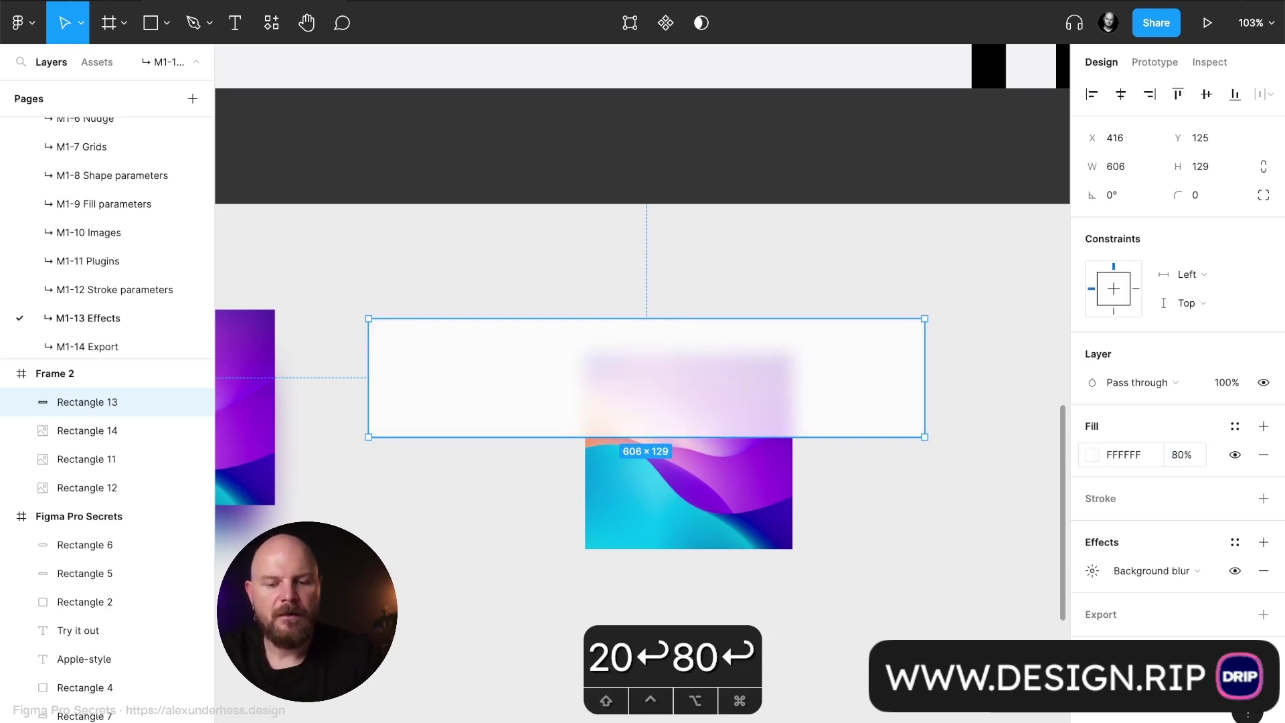
{"action": "type", "text": "90"}
{"action": "key", "text": "Return"}
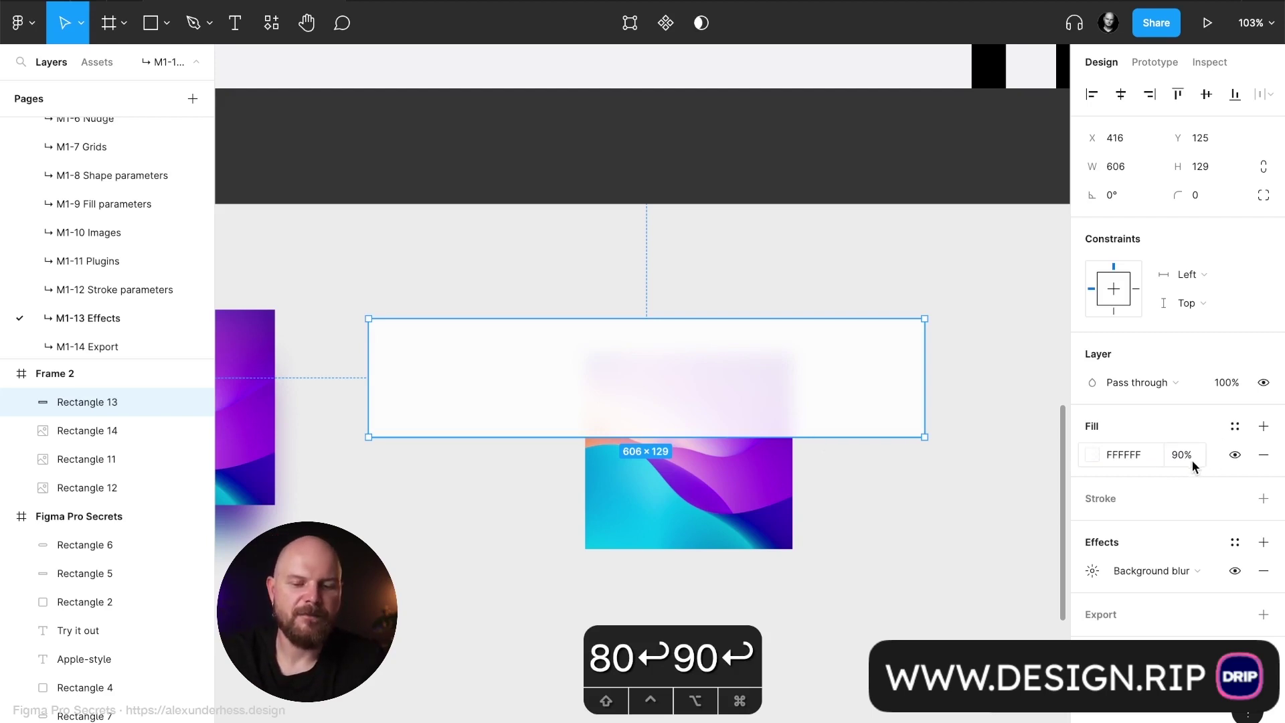
Step: Delete the gradient image that sits behind the wide white rectangle
{"action": "left_click", "coordinate": [766, 531]}
{"action": "left_click_drag", "start_coordinate": [773, 511], "coordinate": [771, 524]}
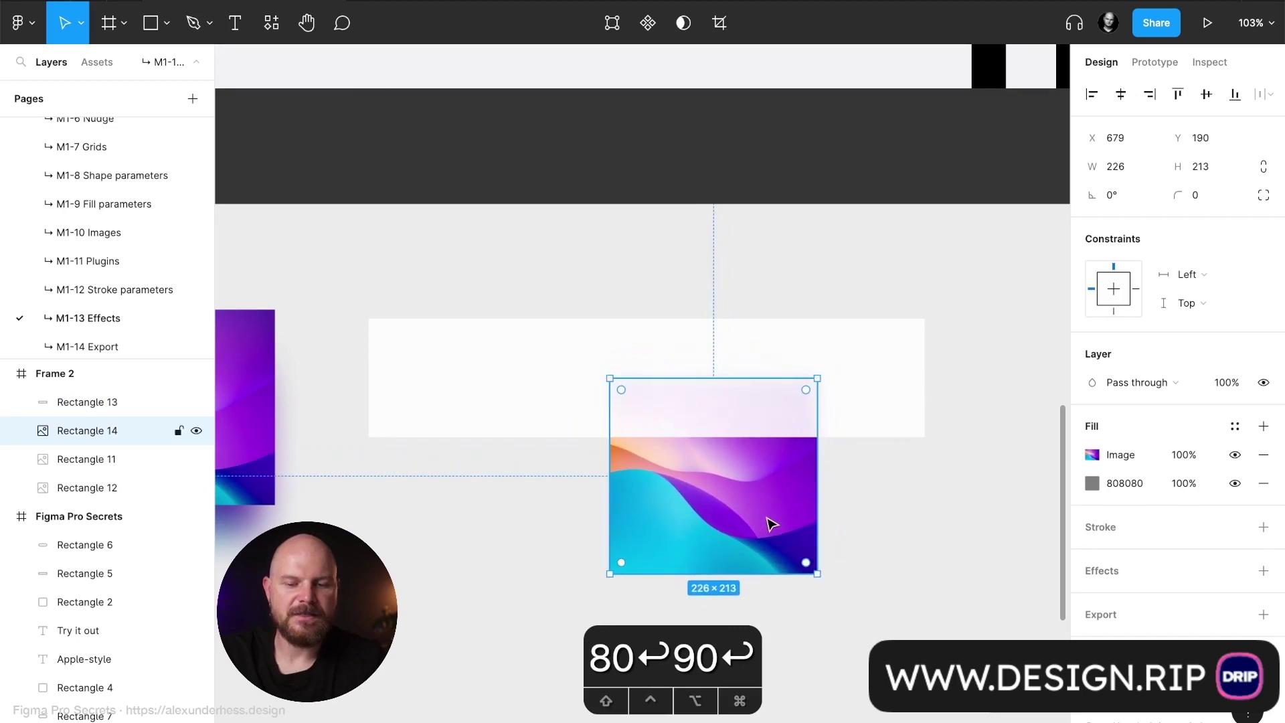
{"action": "key", "text": "BackSpace"}
Step: Add the text "The text behind" and place it overlapping the wide white rectangle, layered behind it
{"action": "key", "text": "t"}
{"action": "left_click", "coordinate": [623, 503]}
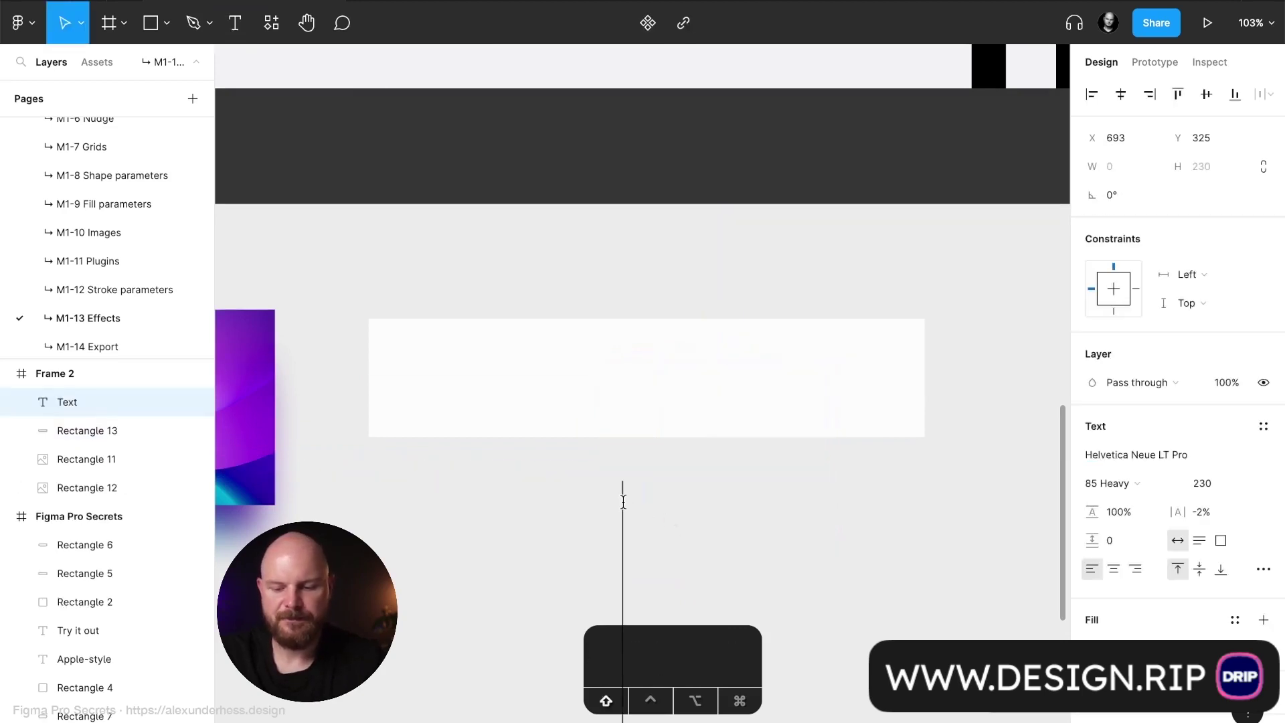
{"action": "type", "text": "The text"}
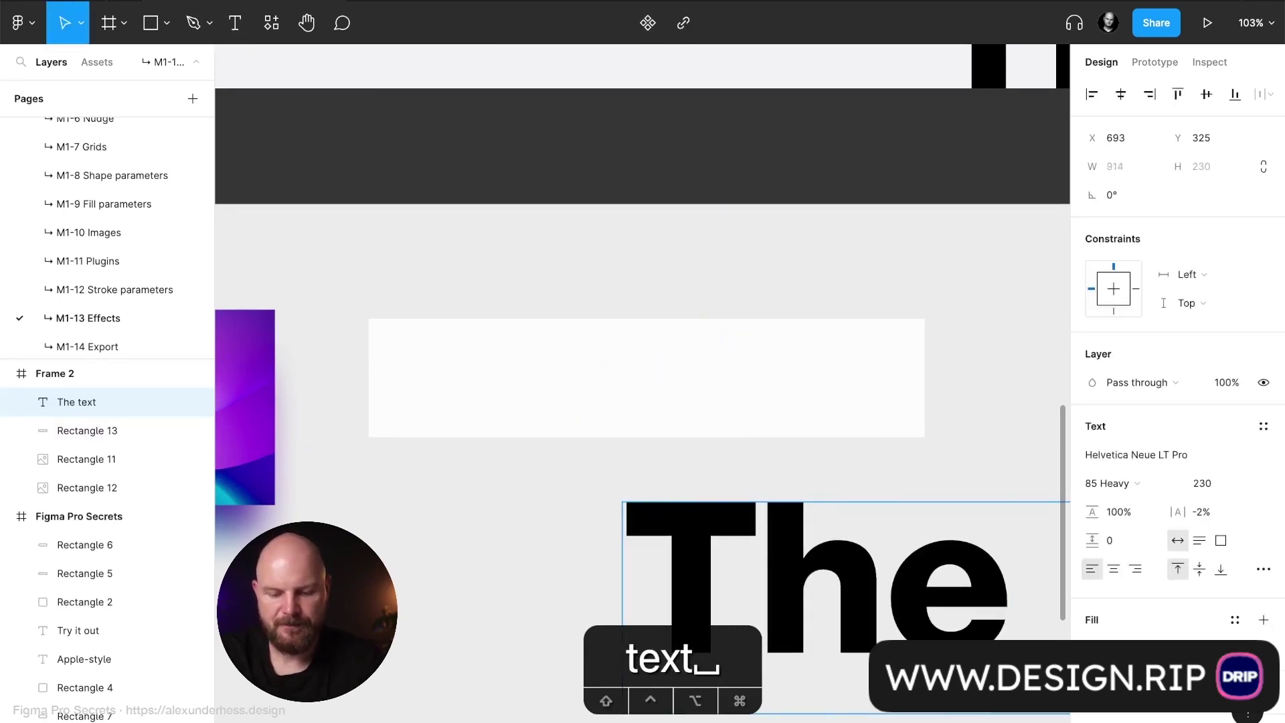
{"action": "type", "text": " behind"}
{"action": "key", "text": "Escape"}
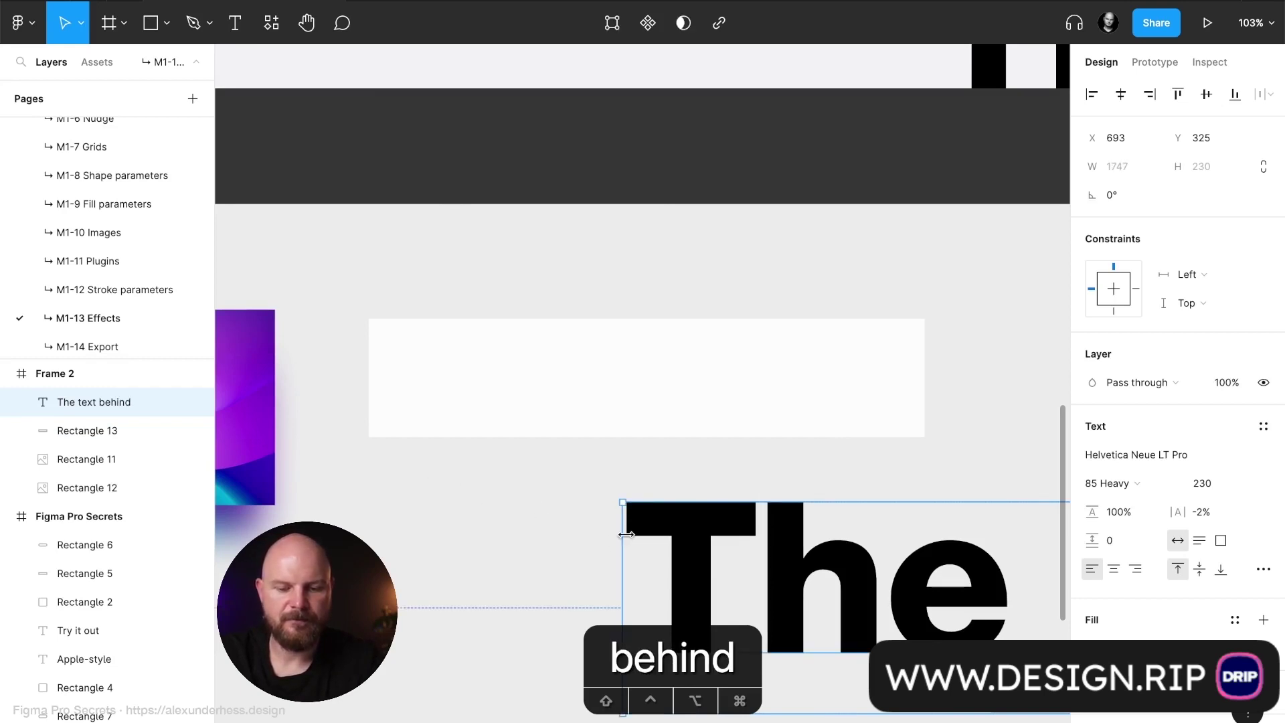
{"action": "left_click_drag", "start_coordinate": [685, 544], "coordinate": [545, 430]}
{"action": "key", "text": "alt+super+bracketleft"}
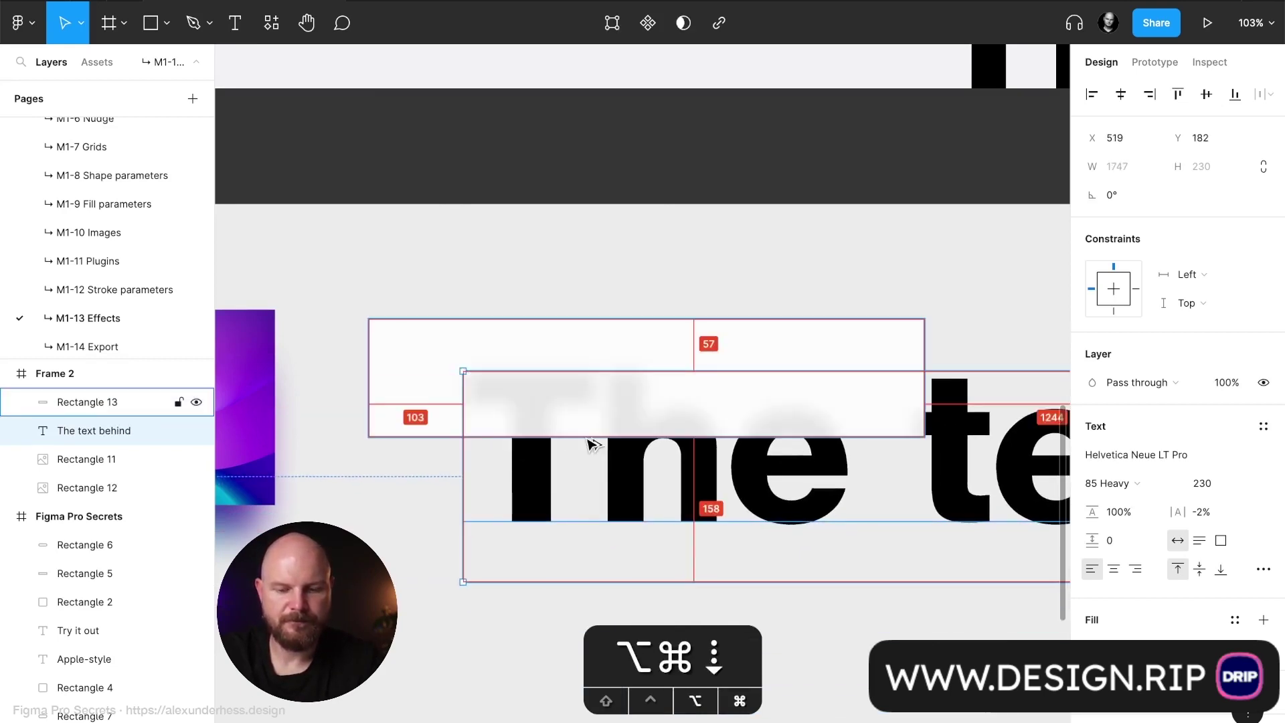
Step: Try font size 40 on "The text behind" and move it to the white rectangle's lower edge
{"action": "left_click", "coordinate": [1208, 481]}
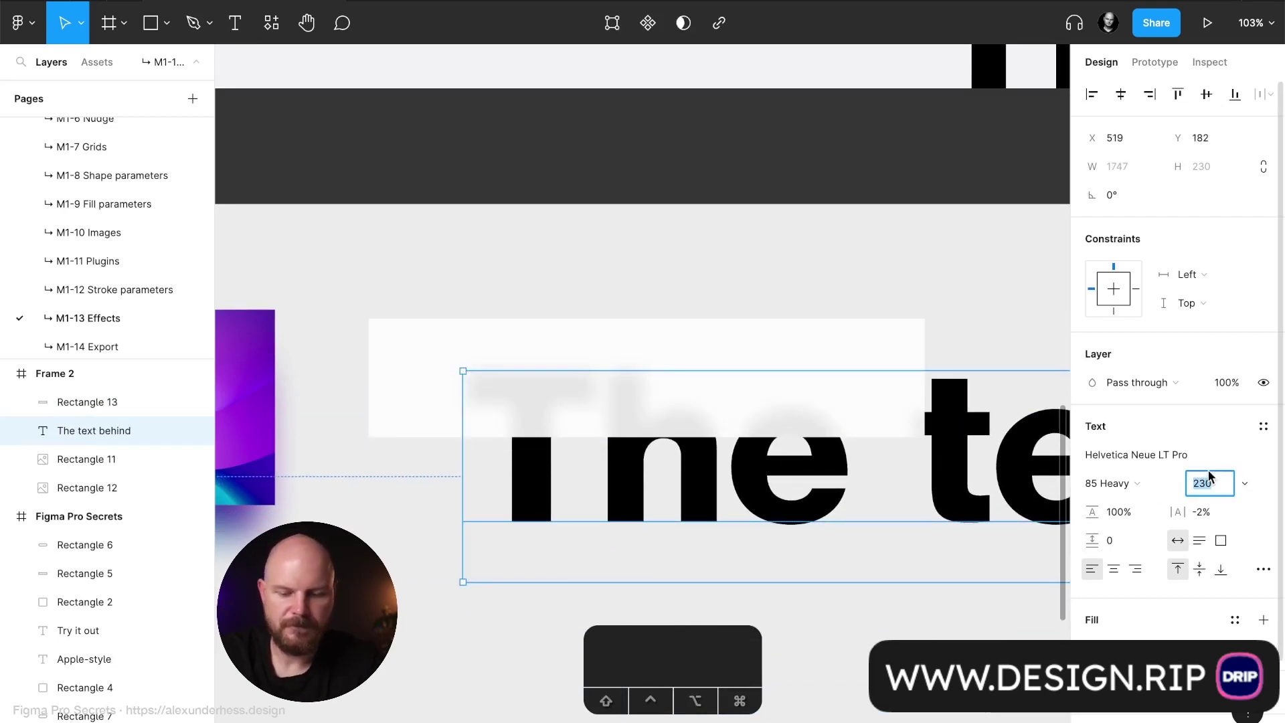
{"action": "type", "text": "40"}
{"action": "key", "text": "Return"}
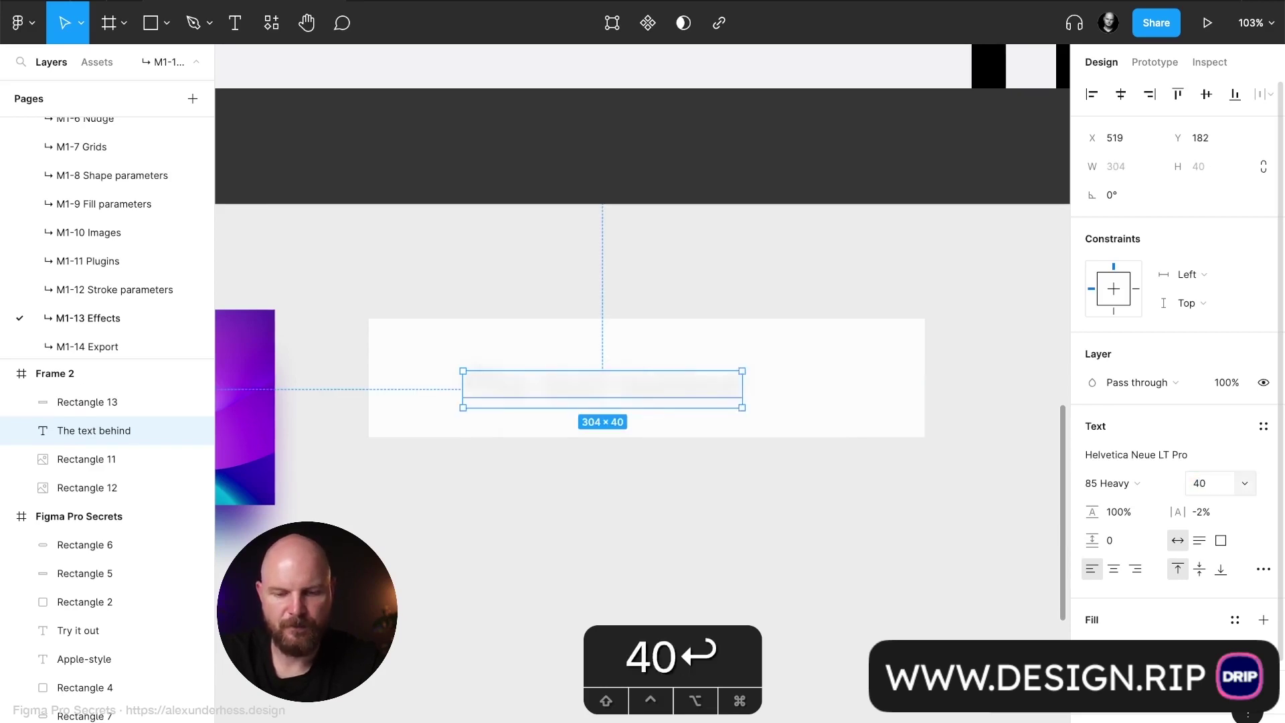
{"action": "left_click_drag", "start_coordinate": [702, 392], "coordinate": [761, 436]}
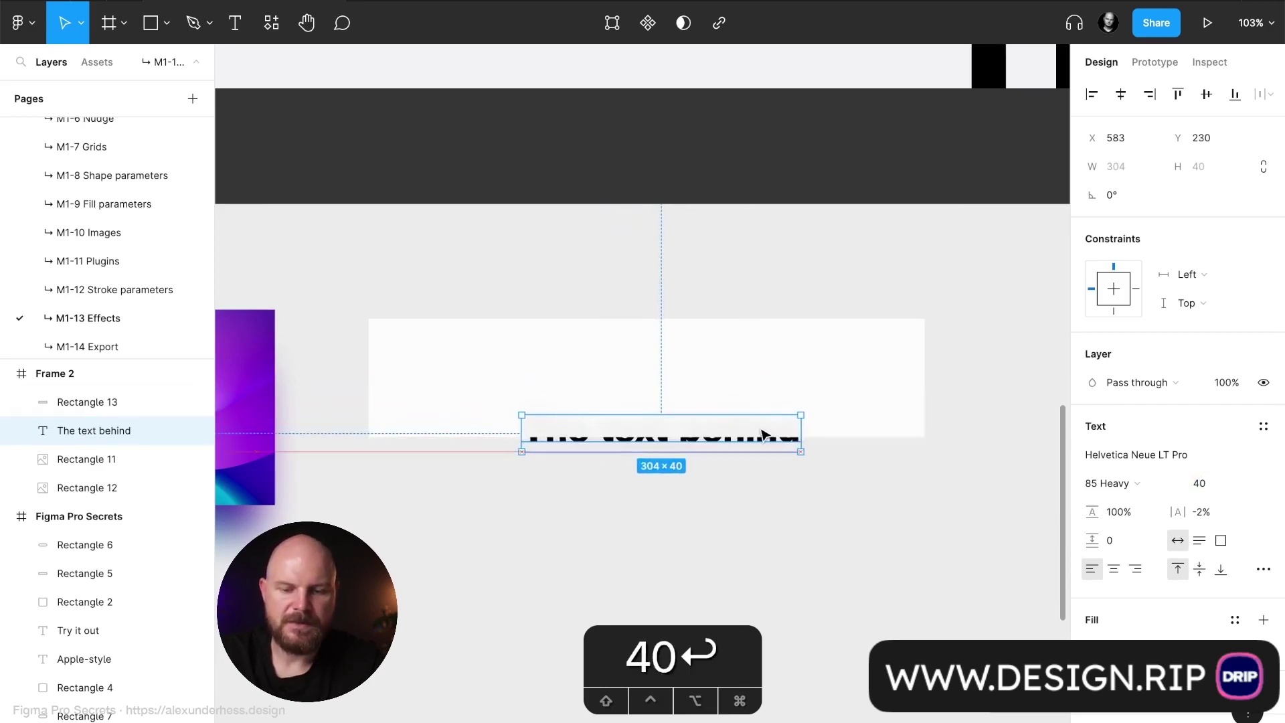
Step: Set the font size of "The text behind" to 80 and position it across the white rectangle's lower right part
{"action": "left_click", "coordinate": [1220, 486]}
{"action": "type", "text": "80"}
{"action": "key", "text": "Return"}
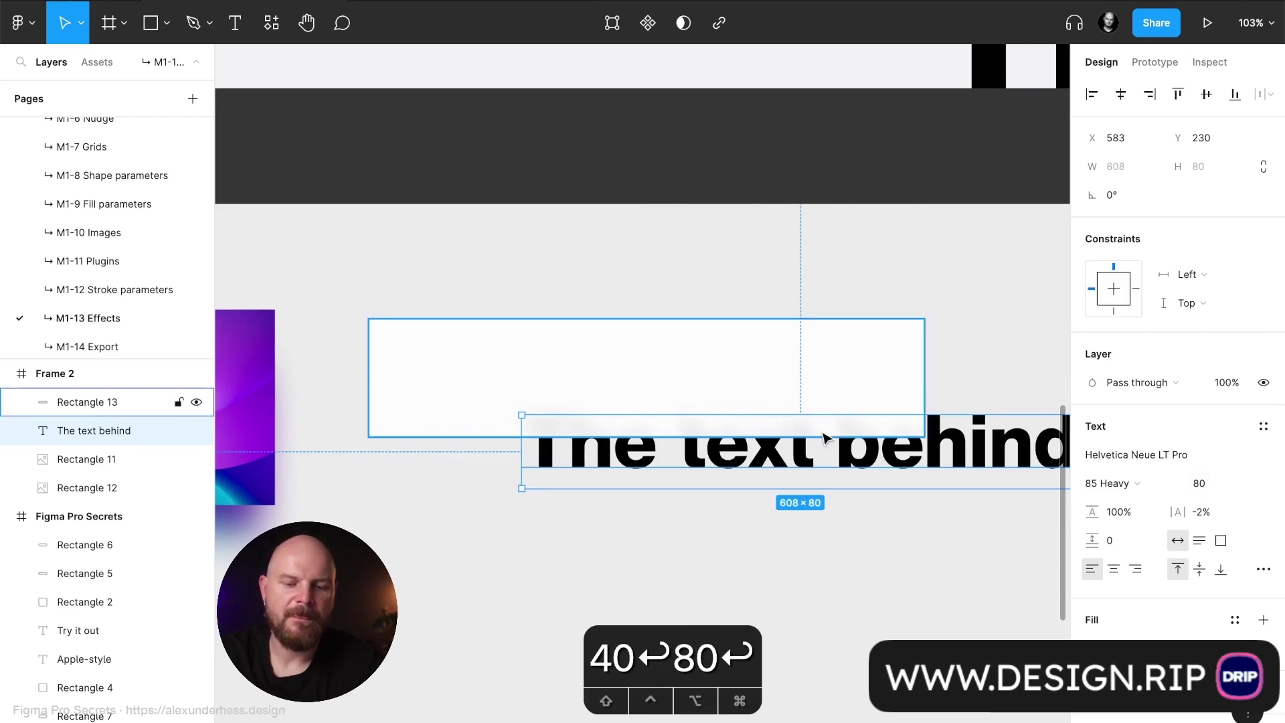
{"action": "mouse_move", "coordinate": [855, 469]}
{"action": "left_mouse_down"}
{"action": "mouse_move", "coordinate": [811, 463]}
{"action": "mouse_move", "coordinate": [833, 462]}
{"action": "left_mouse_up"}
{"action": "left_click", "coordinate": [676, 527]}
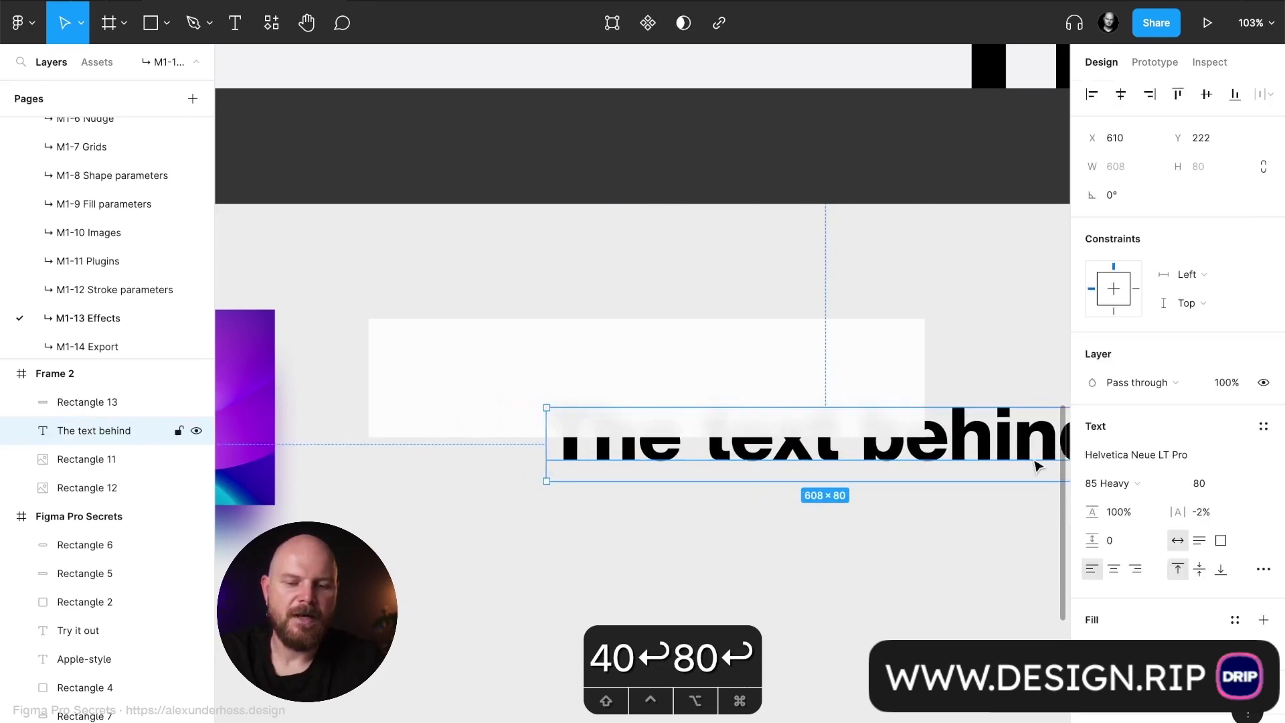
{"action": "left_click_drag", "start_coordinate": [1038, 466], "coordinate": [983, 441]}
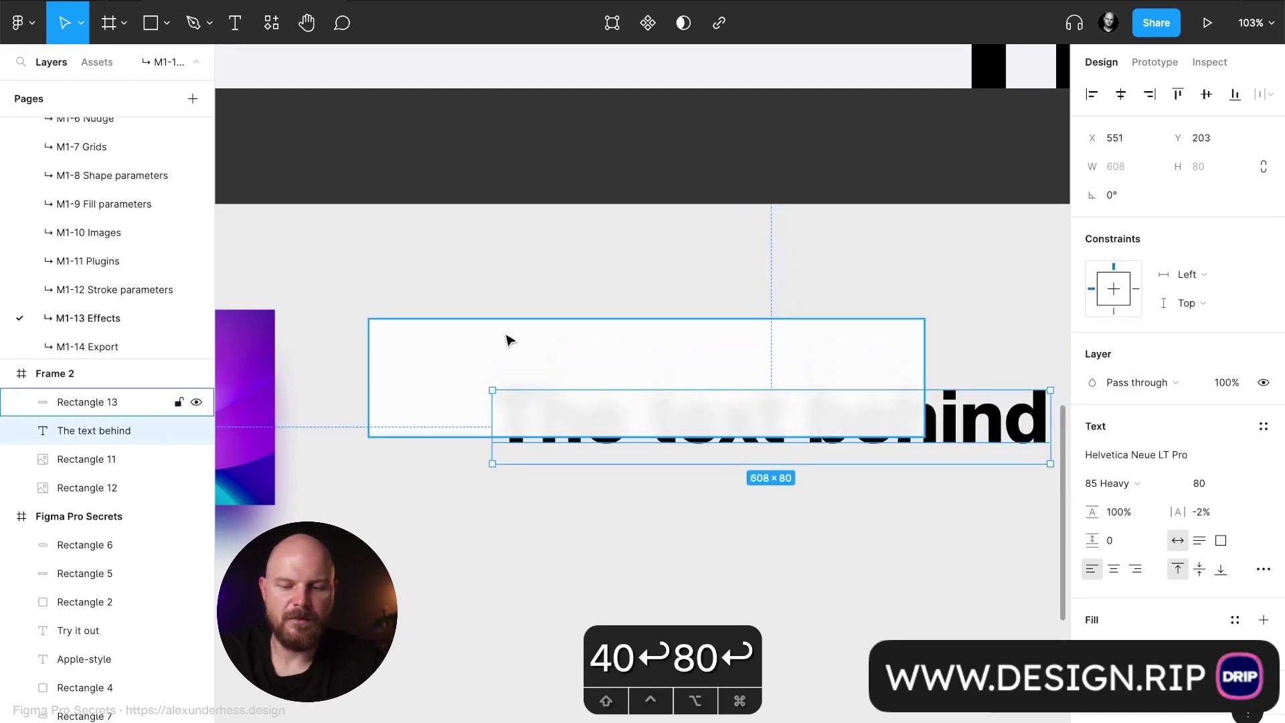
Step: Add the text "Navigation" over the white rectangle and bring it to the front
{"action": "key", "text": "t"}
{"action": "left_click", "coordinate": [448, 374]}
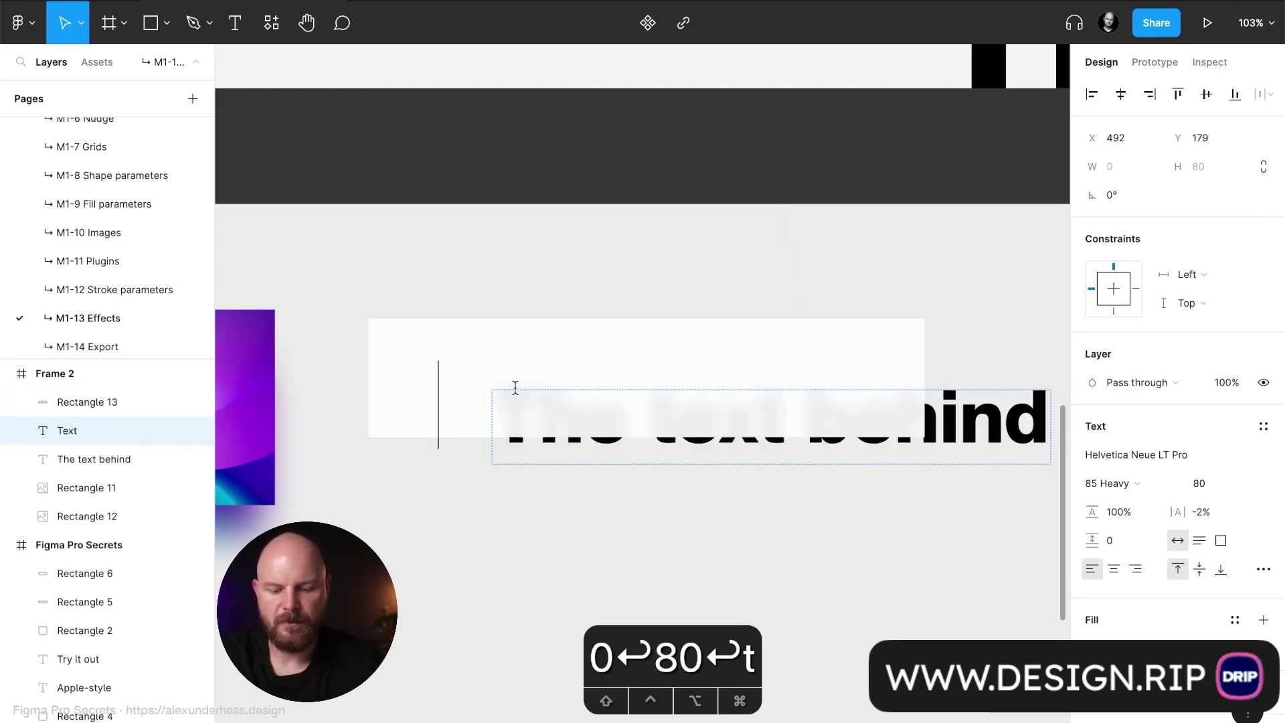
{"action": "type", "text": "Navigati"}
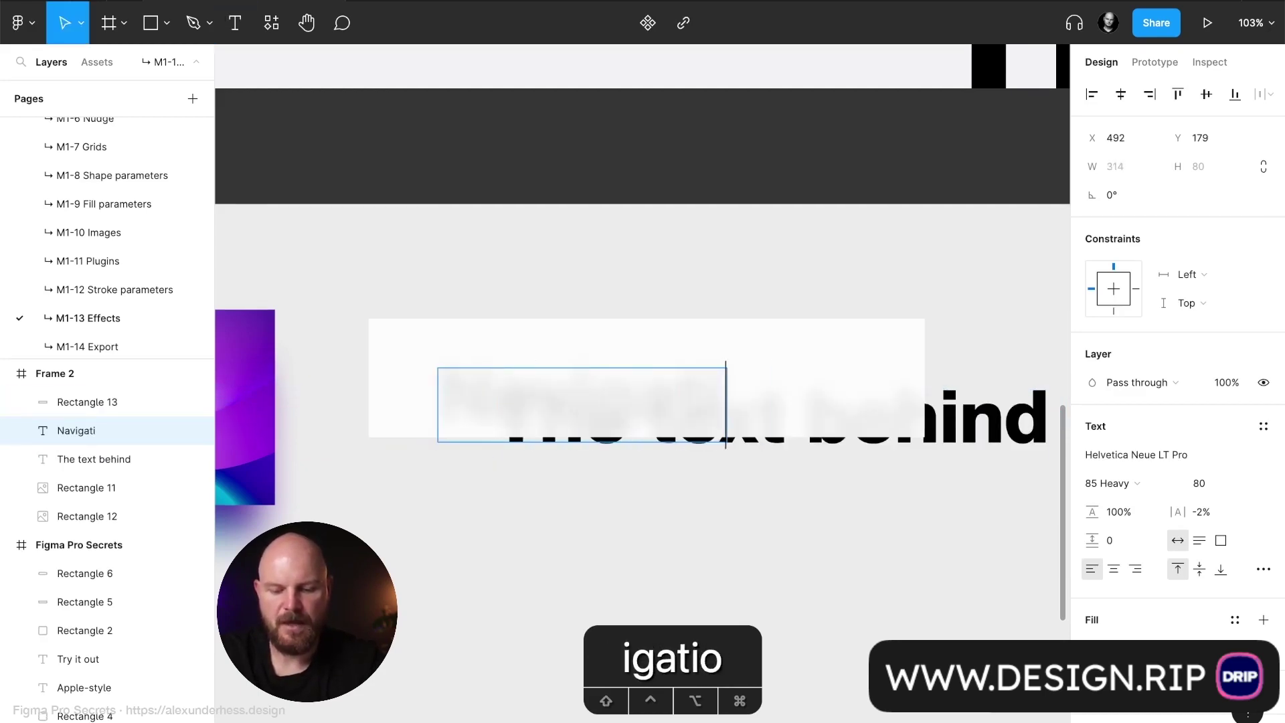
{"action": "type", "text": "on"}
{"action": "key", "text": "Escape"}
{"action": "key", "text": "ctrl+alt+bracketright"}
{"action": "key", "text": "ctrl+alt+bracketright"}
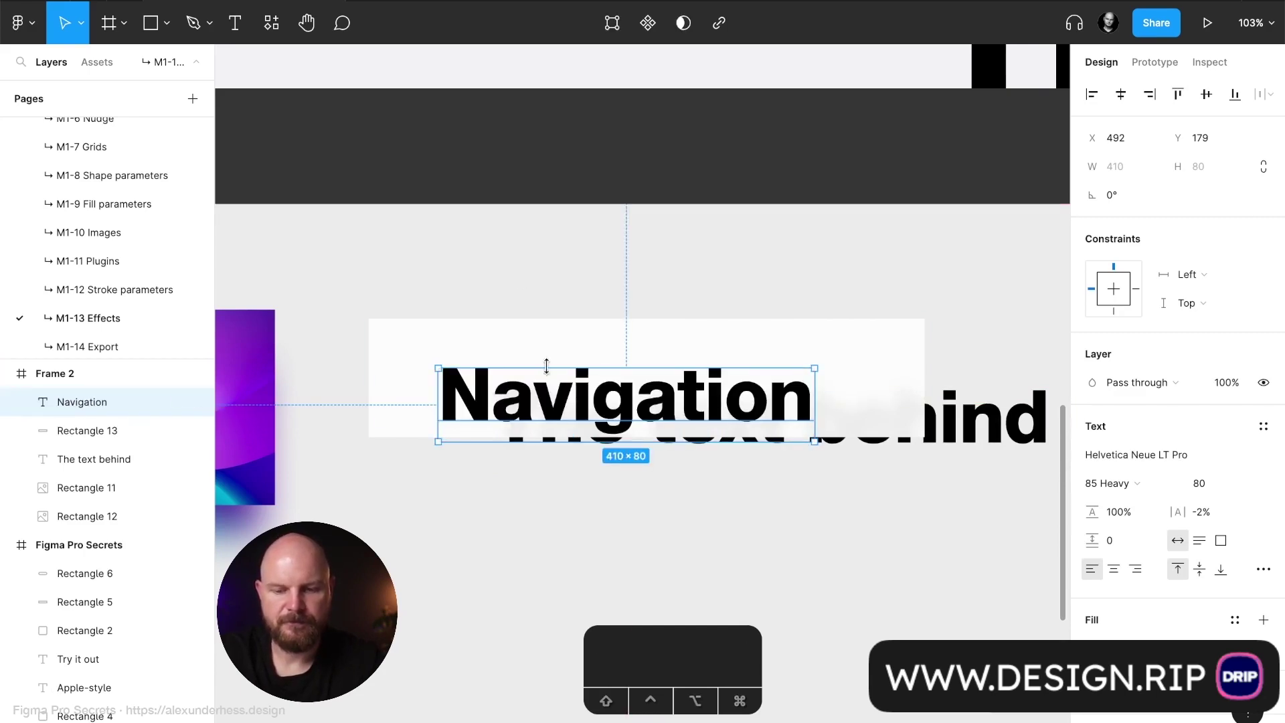
Step: Set the "Navigation" text to size 20 with a lighter font weight and move it slightly down and right inside the white bar
{"action": "left_click", "coordinate": [1199, 484]}
{"action": "type", "text": "20"}
{"action": "key", "text": "Return"}
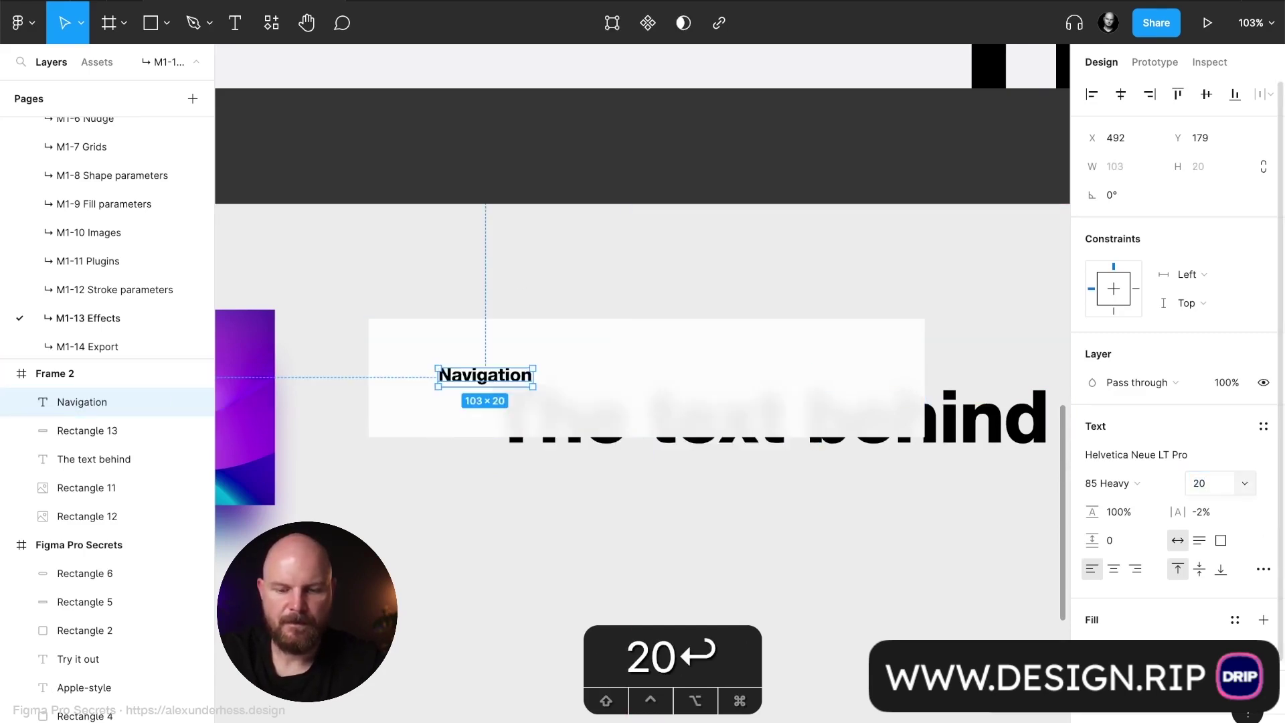
{"action": "left_click_drag", "start_coordinate": [470, 375], "coordinate": [511, 398]}
{"action": "left_click", "coordinate": [1116, 480]}
{"action": "left_click", "coordinate": [1138, 439]}
{"action": "left_click", "coordinate": [577, 114]}
Step: Slide "The text behind" beneath the white bar so only its last letters stick out on the right
{"action": "left_click", "coordinate": [1022, 420]}
{"action": "left_click_drag", "start_coordinate": [1022, 419], "coordinate": [997, 409]}
{"action": "left_click", "coordinate": [817, 241]}
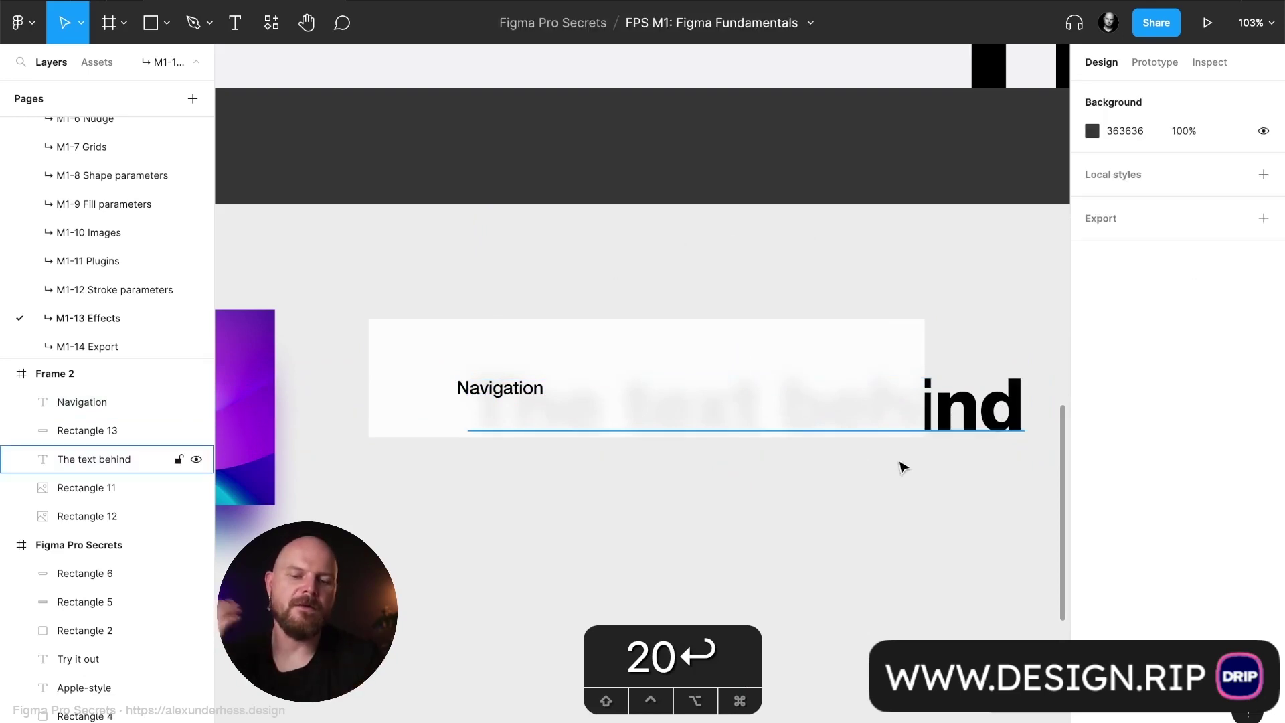
{"action": "left_click_drag", "start_coordinate": [982, 428], "coordinate": [982, 437]}
Step: Try a Background blur of 40 on the white navigation bar and settle on 30
{"action": "left_click", "coordinate": [889, 363]}
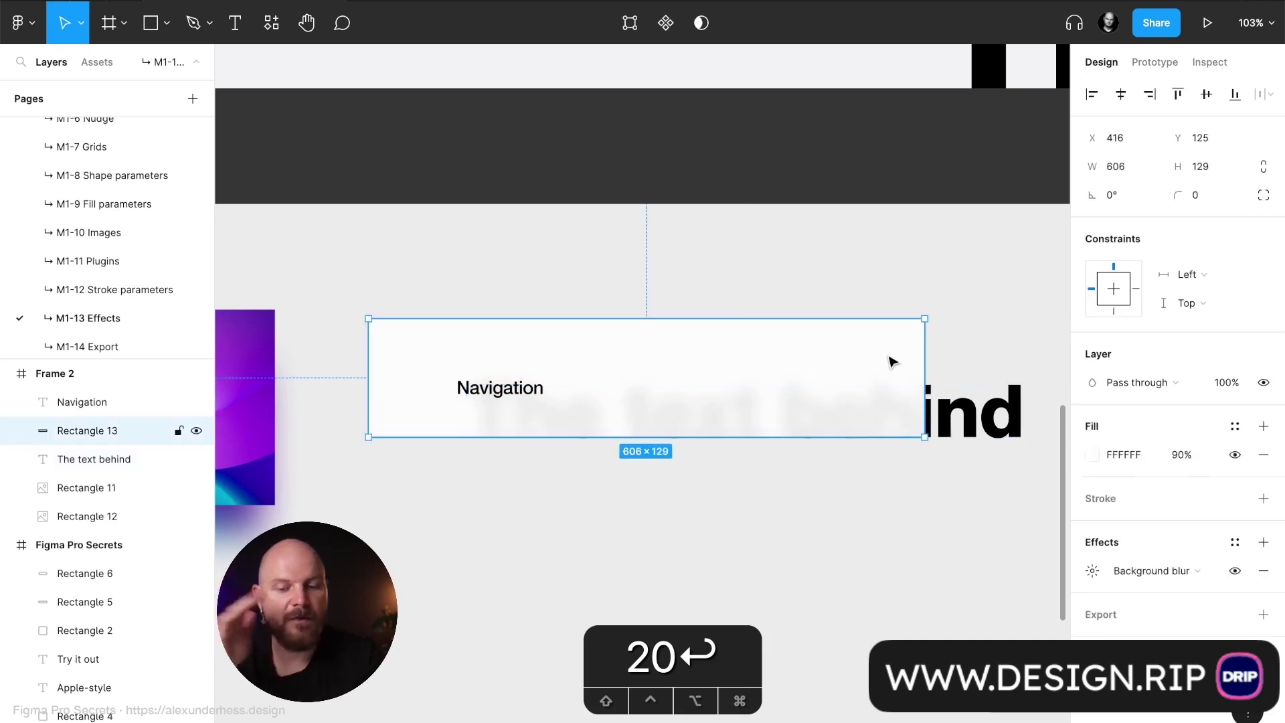
{"action": "left_click", "coordinate": [1093, 571]}
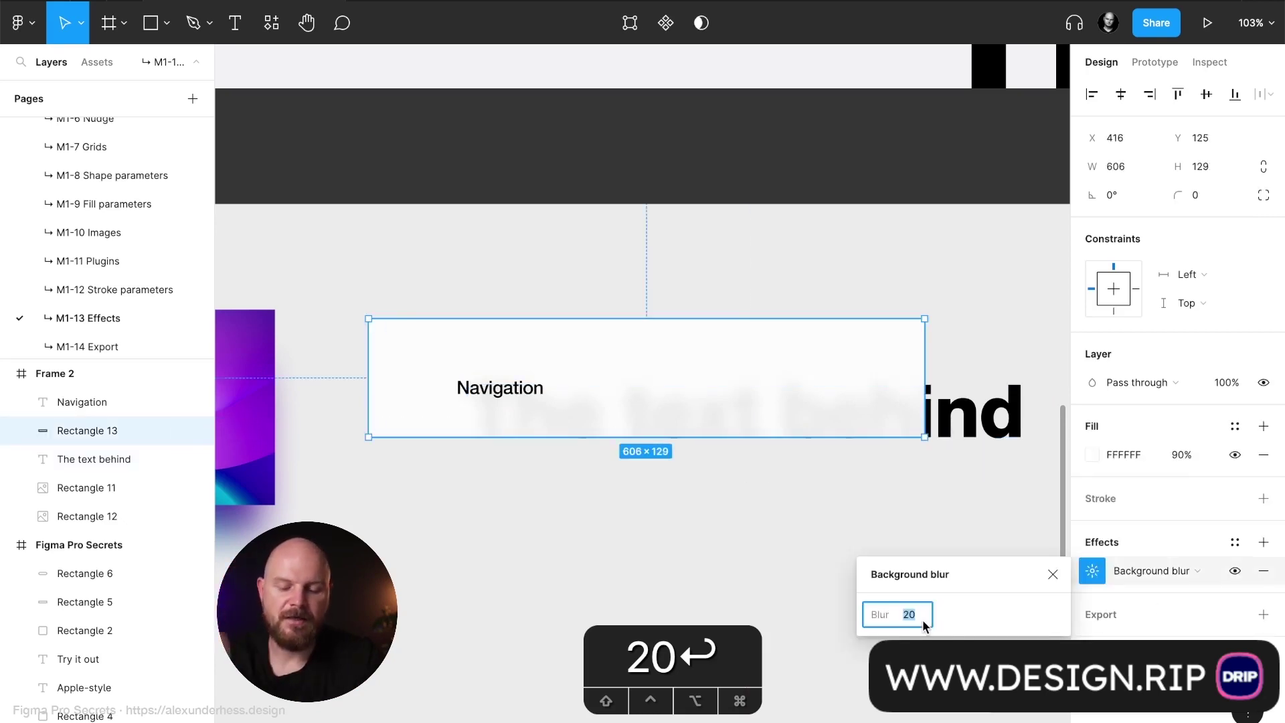
{"action": "type", "text": "40"}
{"action": "key", "text": "Return"}
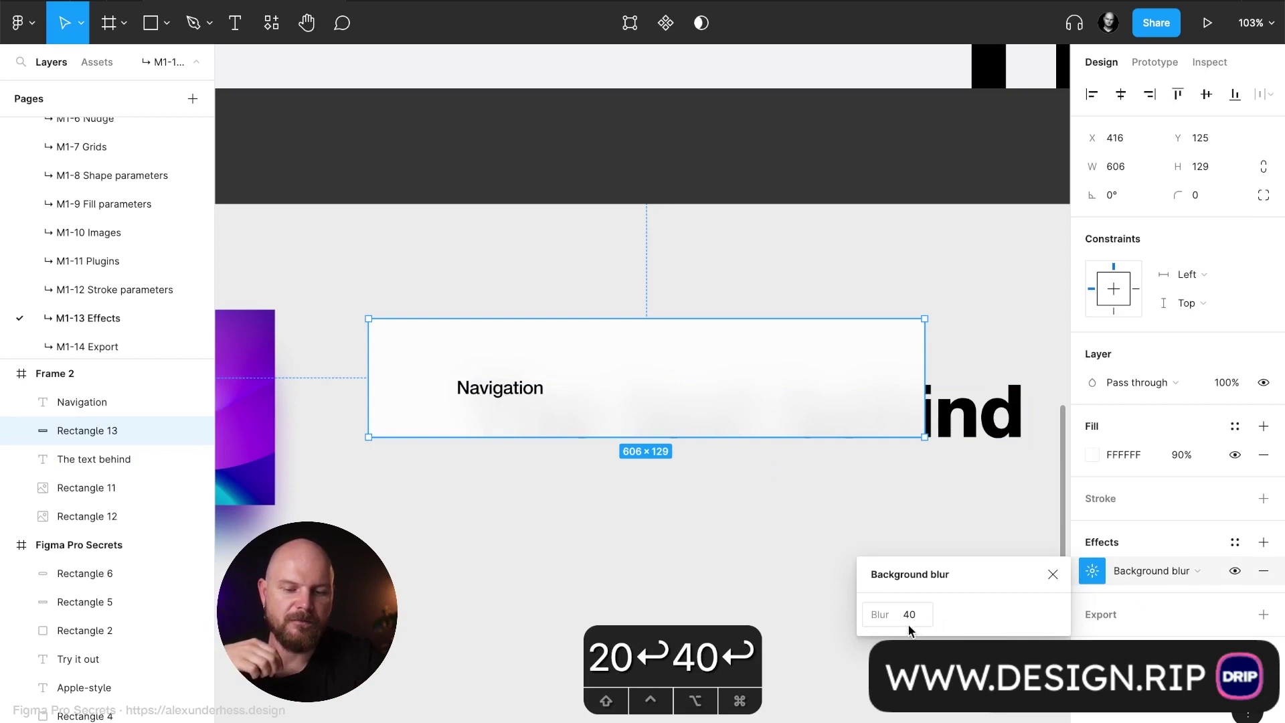
{"action": "type", "text": "30"}
{"action": "key", "text": "Return"}
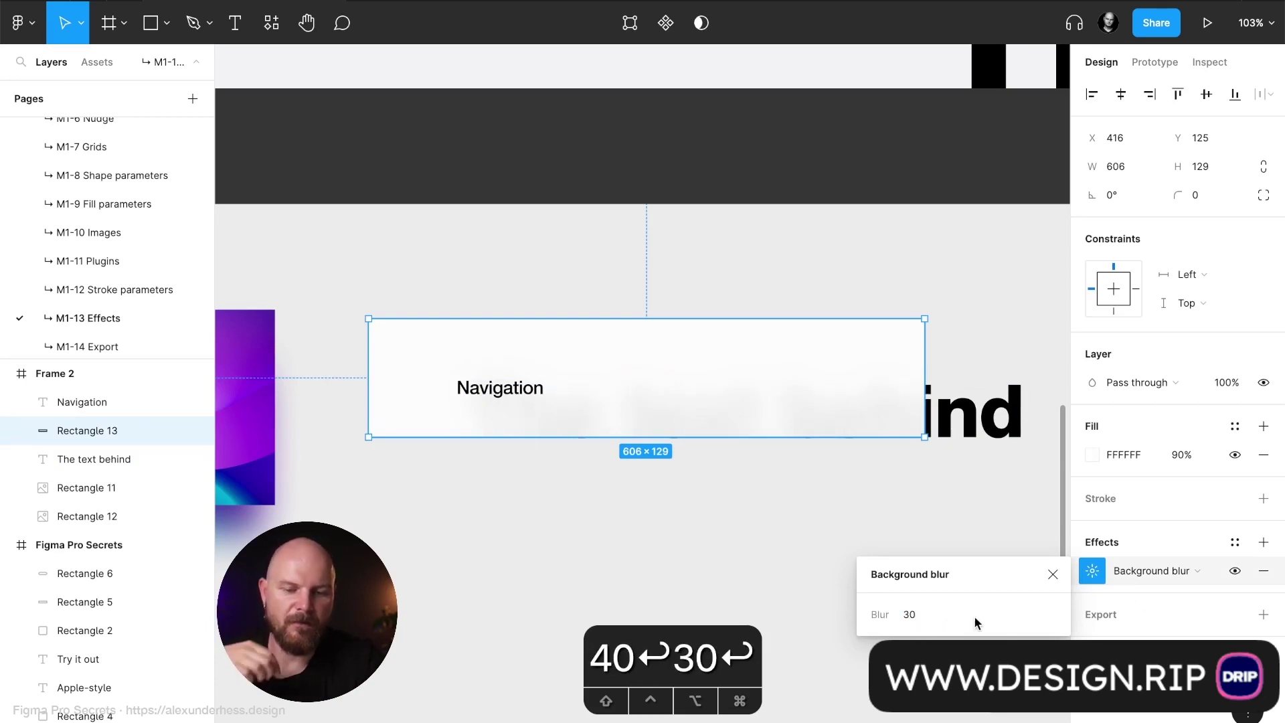
{"action": "left_click", "coordinate": [1052, 575]}
{"action": "left_click", "coordinate": [741, 558]}
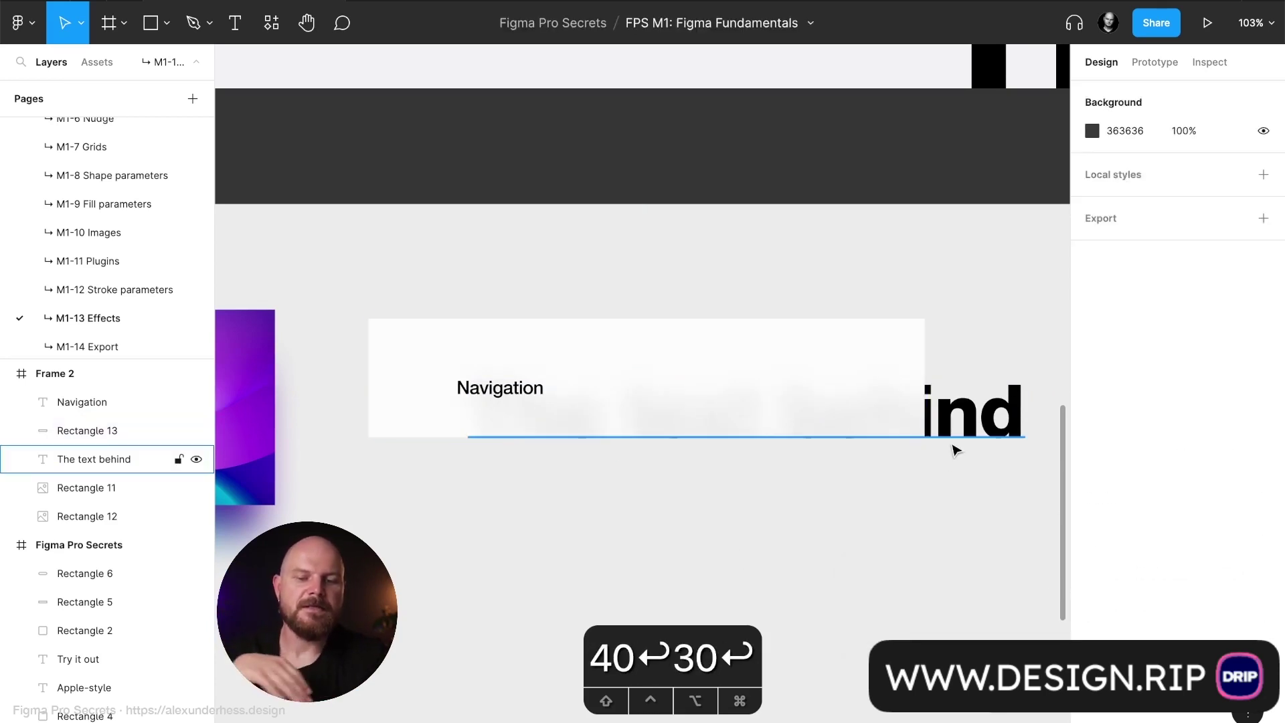
Step: Slide "The text behind" out from and back under the white bar, and move "Navigation" slightly up and left
{"action": "left_click_drag", "start_coordinate": [955, 447], "coordinate": [959, 509]}
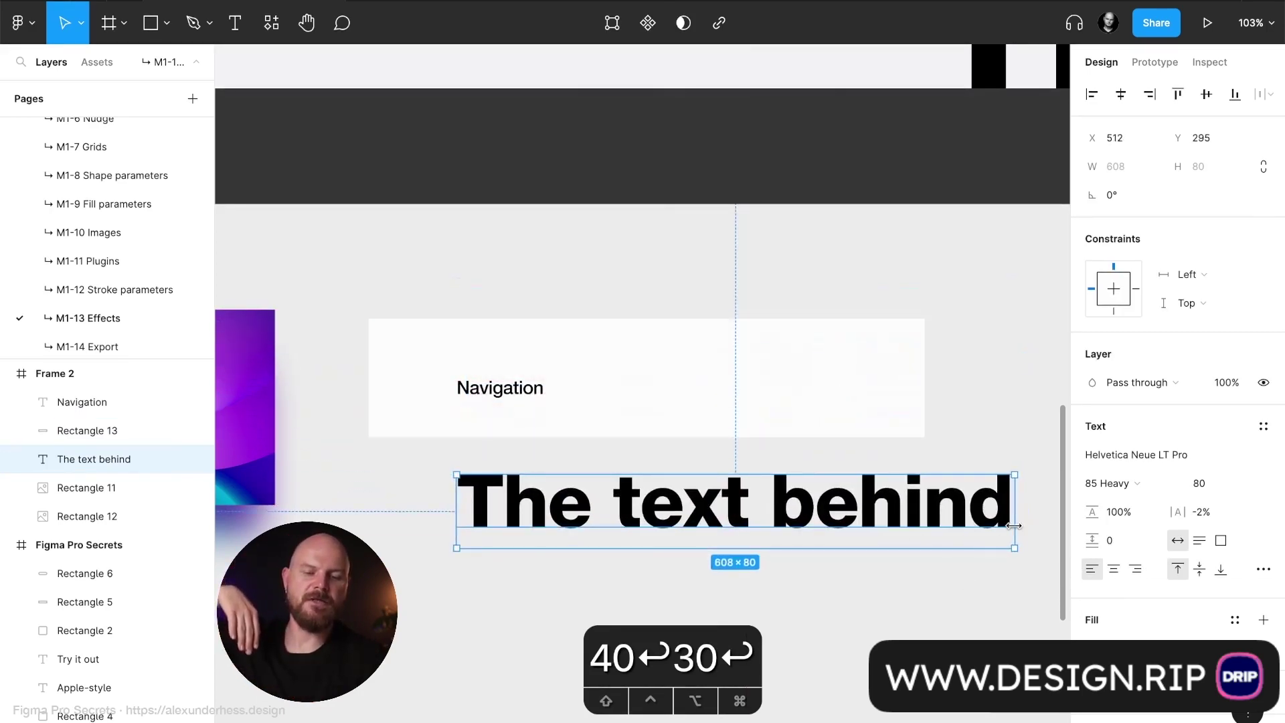
{"action": "left_click_drag", "start_coordinate": [997, 521], "coordinate": [997, 428]}
{"action": "left_click", "coordinate": [801, 313]}
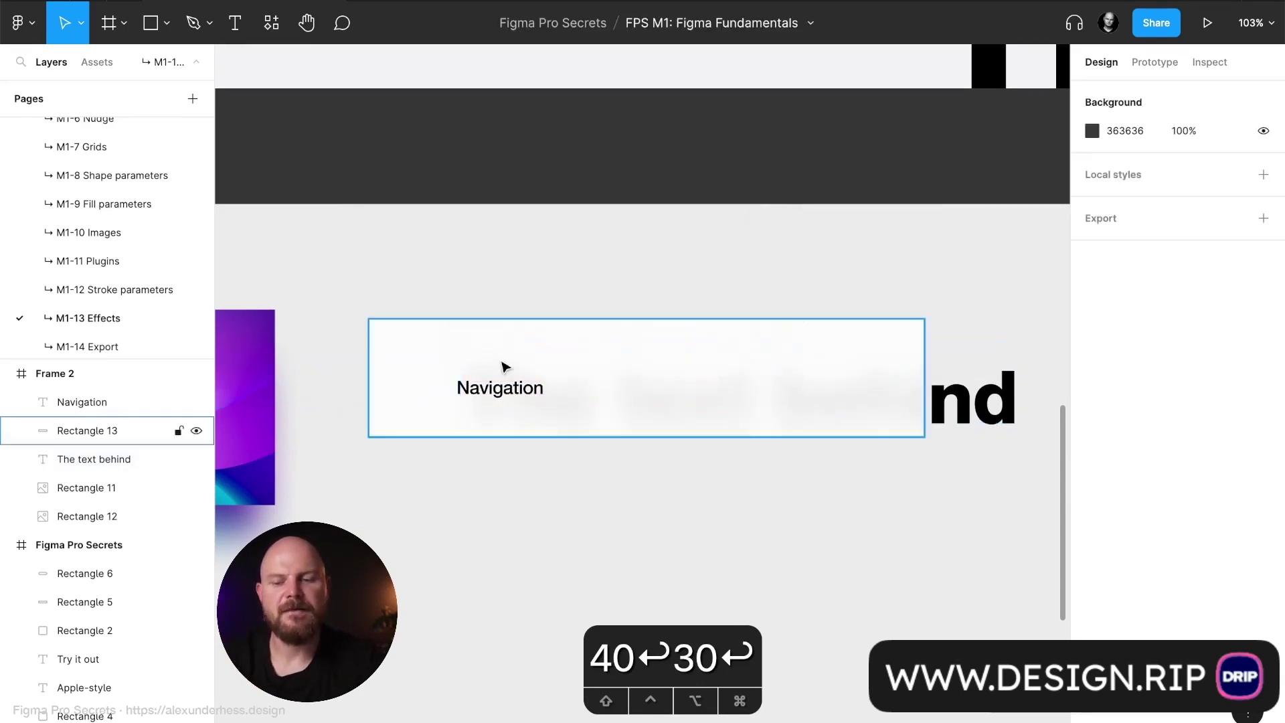
{"action": "left_click_drag", "start_coordinate": [529, 389], "coordinate": [501, 378]}
{"action": "left_click", "coordinate": [522, 298]}
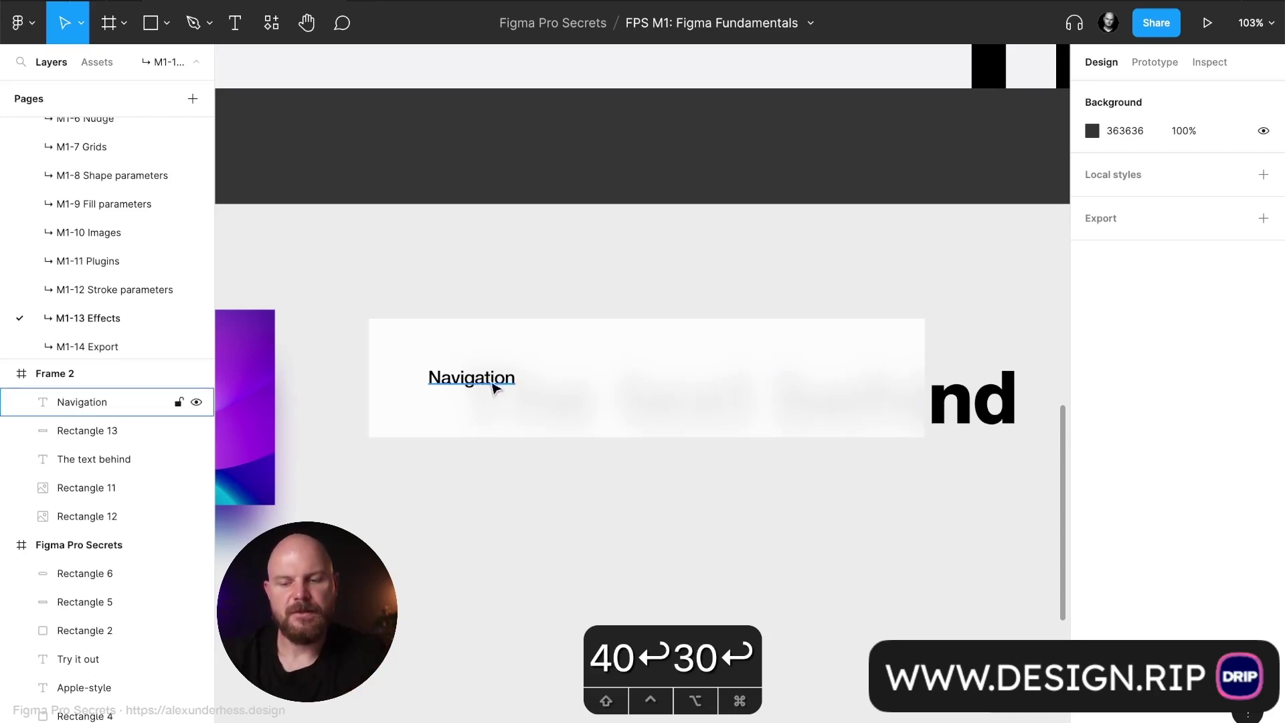
{"action": "left_click_drag", "start_coordinate": [940, 445], "coordinate": [900, 393]}
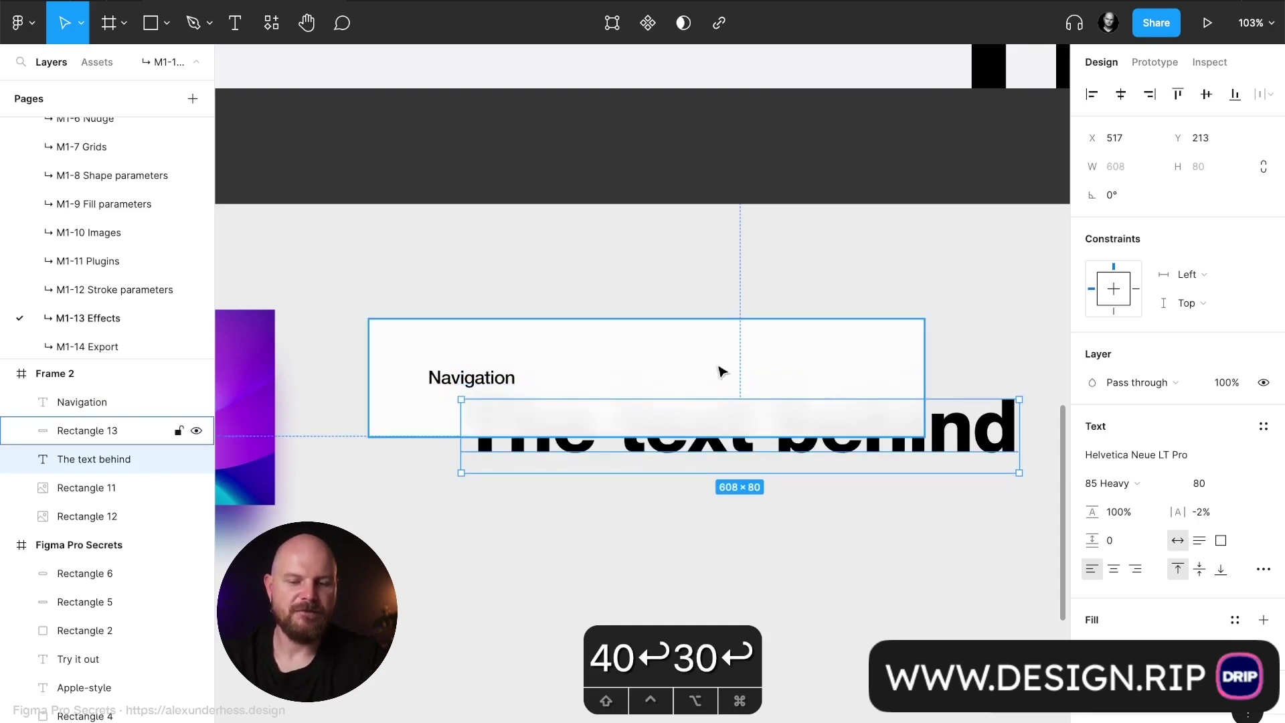
Step: Draw a rectangle about 255 × 126 below the navigation bar
{"action": "left_click", "coordinate": [656, 352]}
{"action": "scroll", "coordinate": [656, 352], "scroll_direction": "down", "scroll_amount": 1}
{"action": "key", "text": "r"}
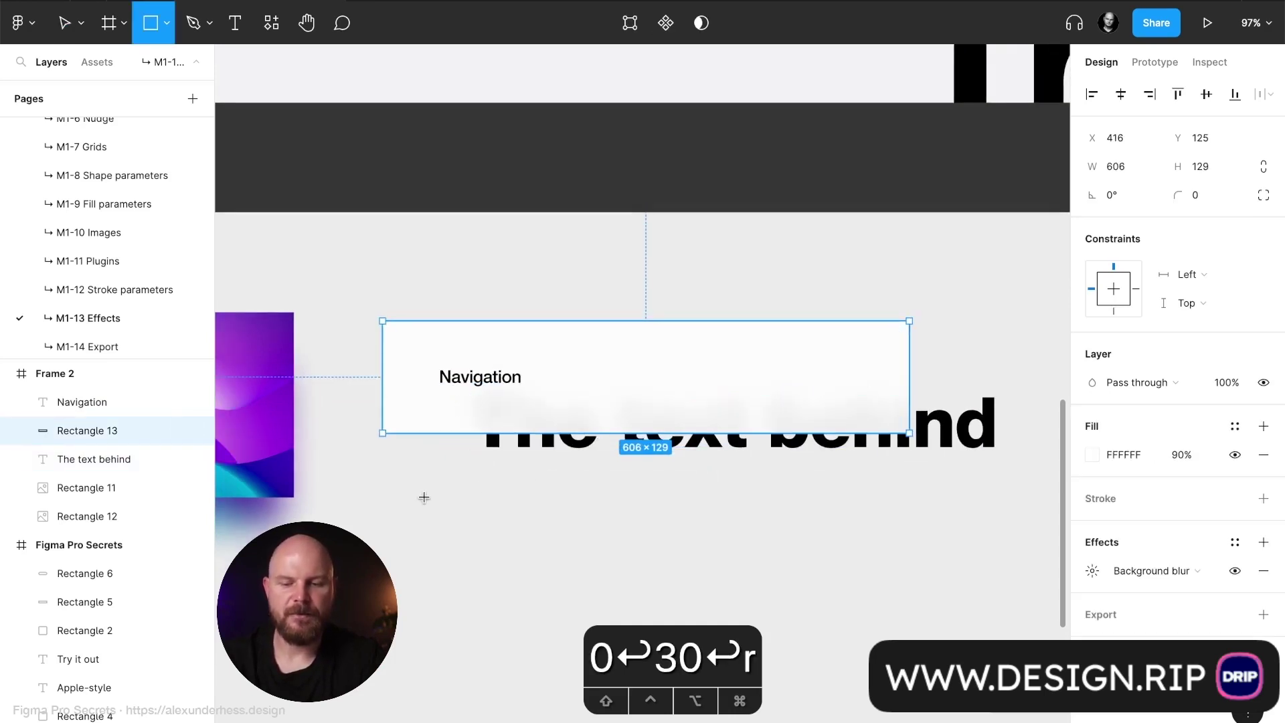
{"action": "left_click_drag", "start_coordinate": [424, 496], "coordinate": [647, 606]}
Step: Move "The text behind" down from the navigation bar so it partly overlaps the new grey rectangle's lower edge
{"action": "scroll", "coordinate": [780, 402], "scroll_direction": "down", "scroll_amount": 3}
{"action": "scroll", "coordinate": [780, 401], "scroll_direction": "right", "scroll_amount": 2}
{"action": "left_click_drag", "start_coordinate": [851, 352], "coordinate": [875, 522]}
Step: Add an effect to the new grey rectangle and change its type to Background blur
{"action": "left_click", "coordinate": [508, 452]}
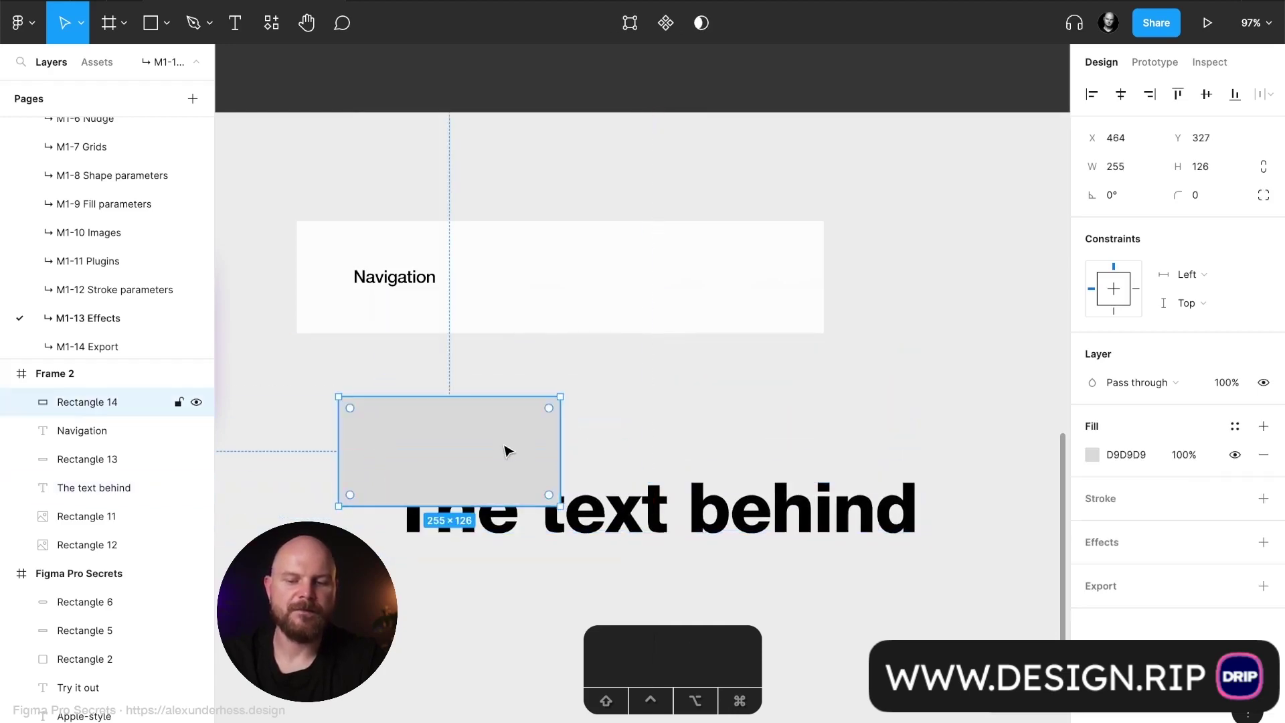
{"action": "left_click", "coordinate": [1150, 550]}
{"action": "left_click", "coordinate": [1153, 569]}
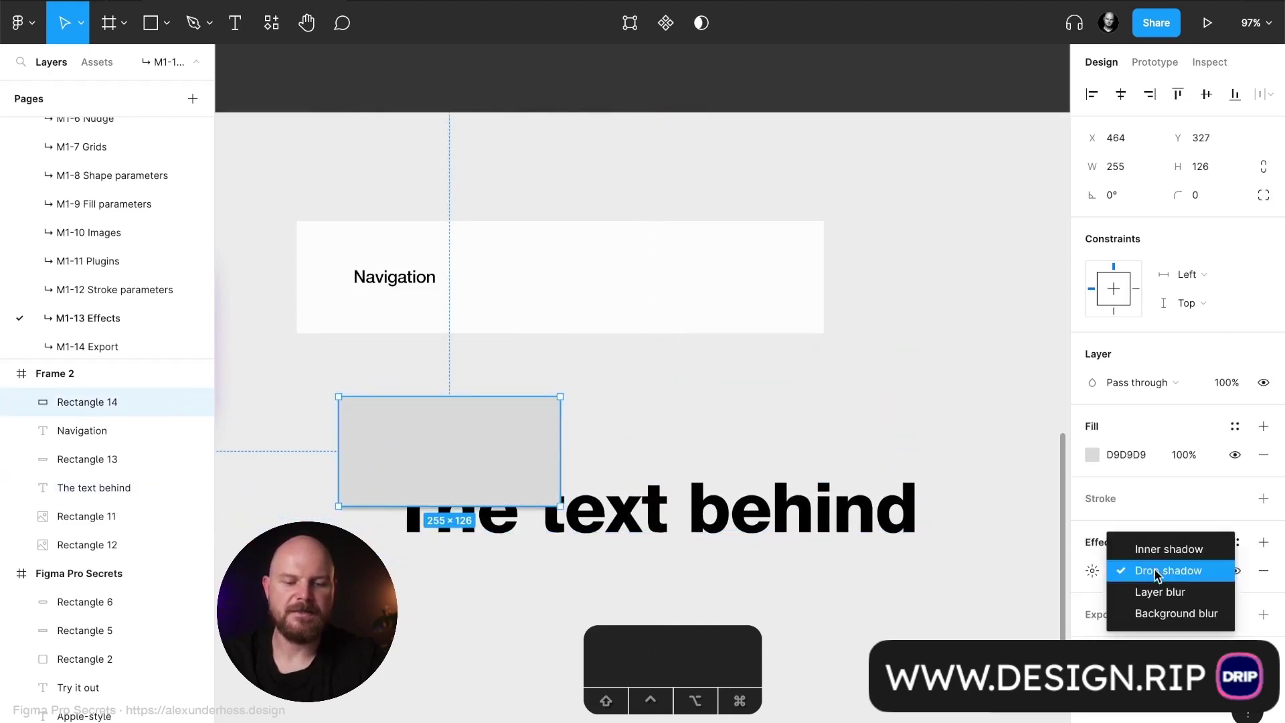
{"action": "left_click", "coordinate": [1161, 614]}
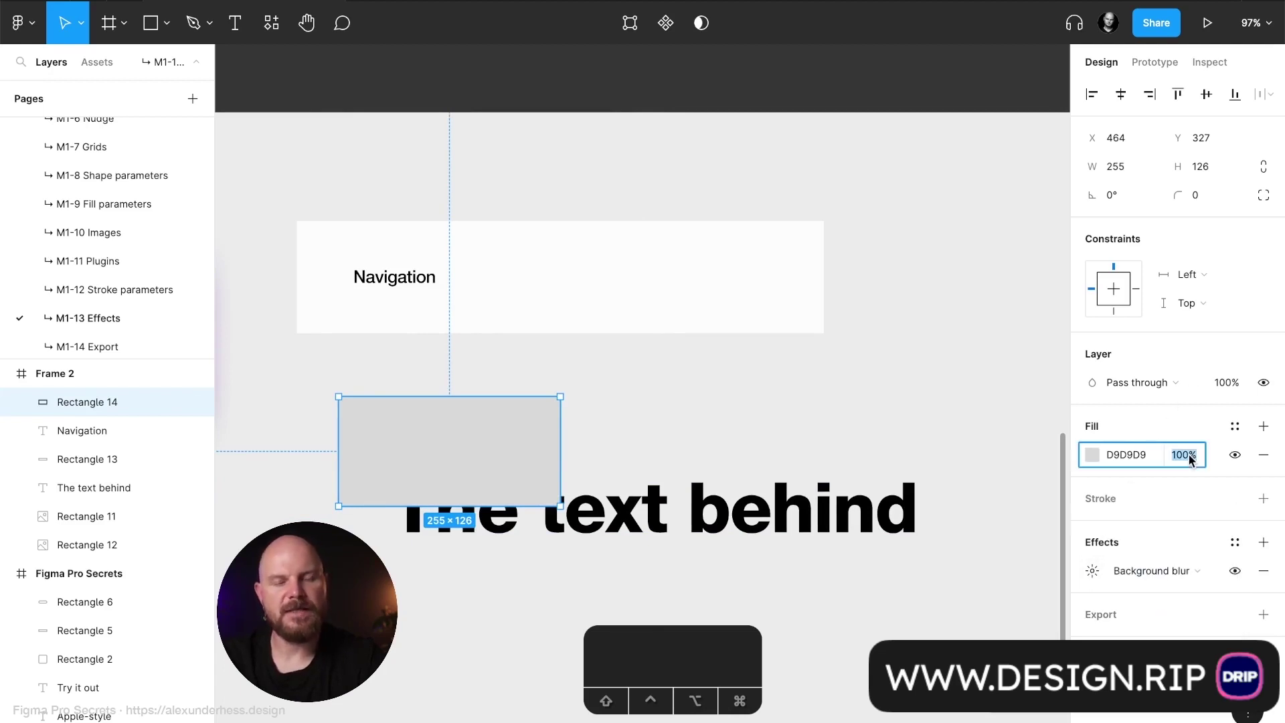
Step: Set the grey rectangle's fill opacity to 50% and its background blur to 40
{"action": "type", "text": "50"}
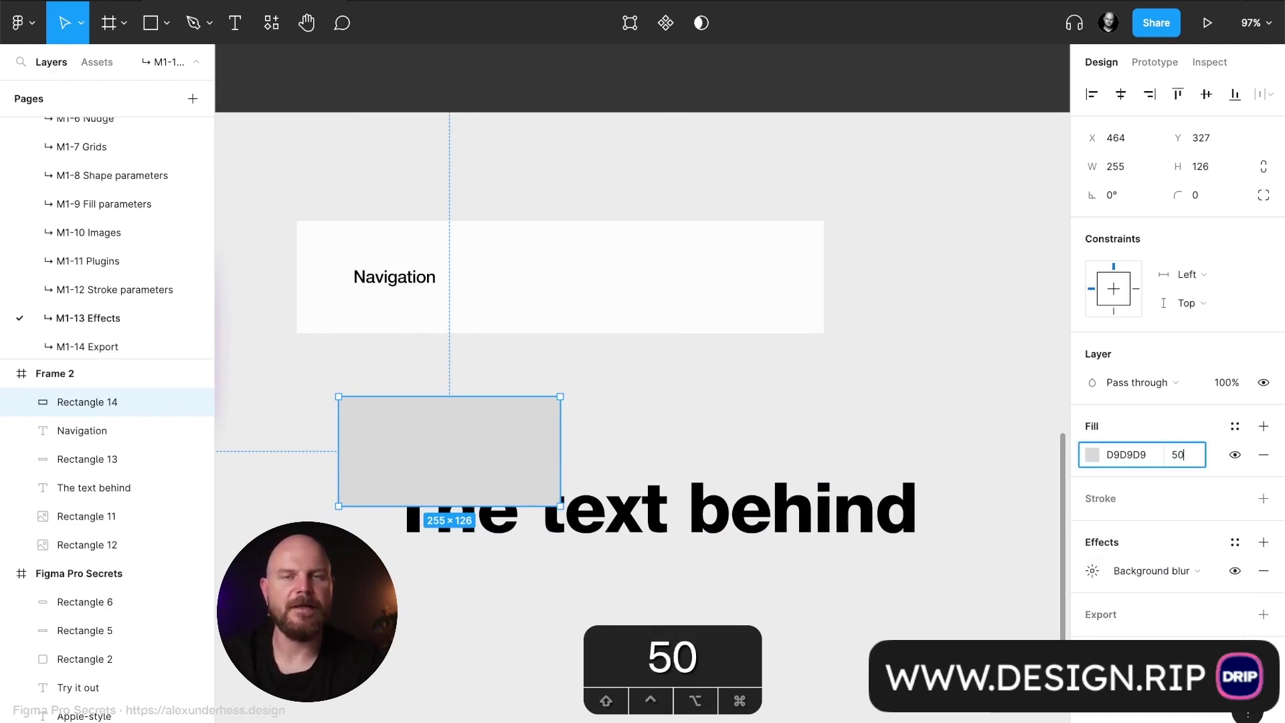
{"action": "key", "text": "Return"}
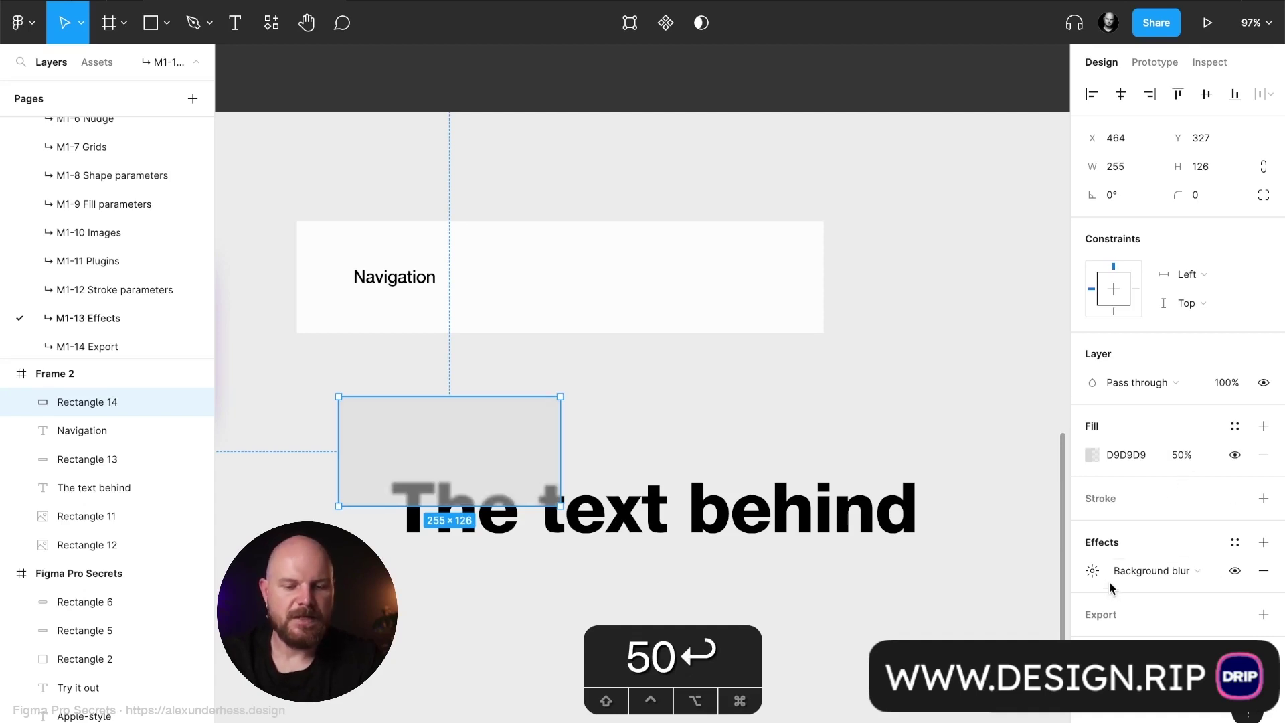
{"action": "left_click", "coordinate": [1092, 572]}
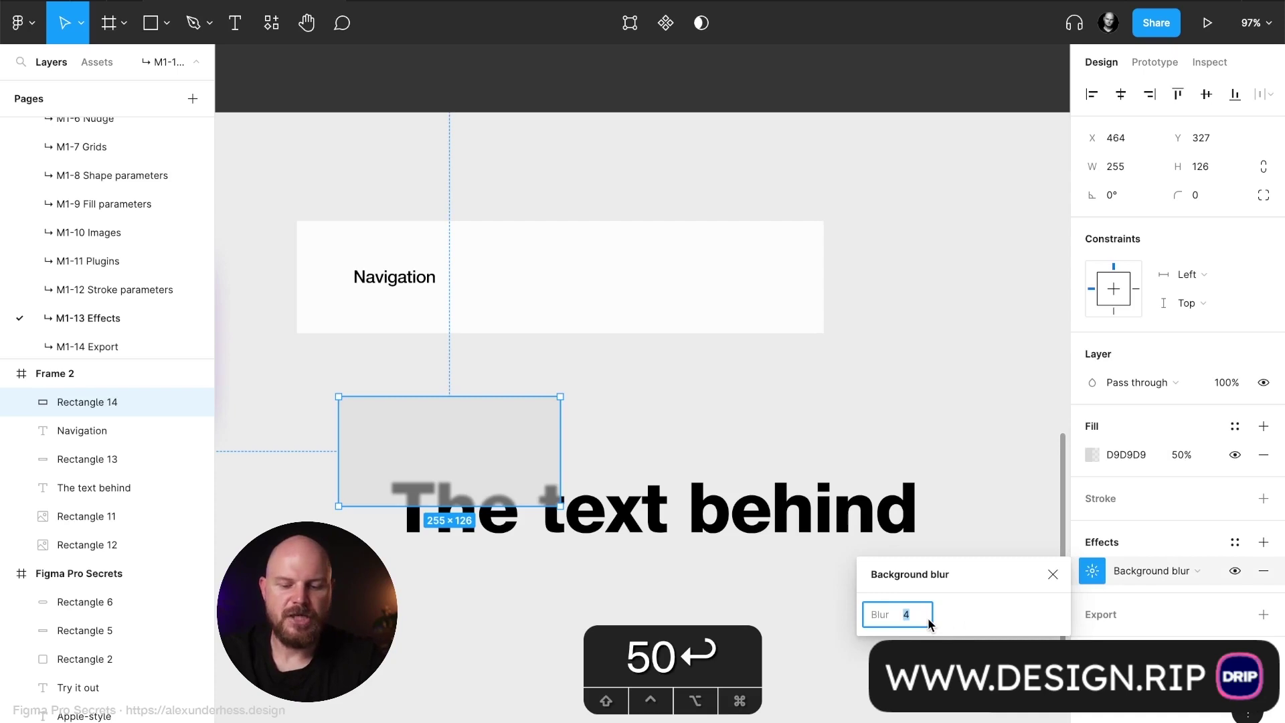
{"action": "type", "text": "40"}
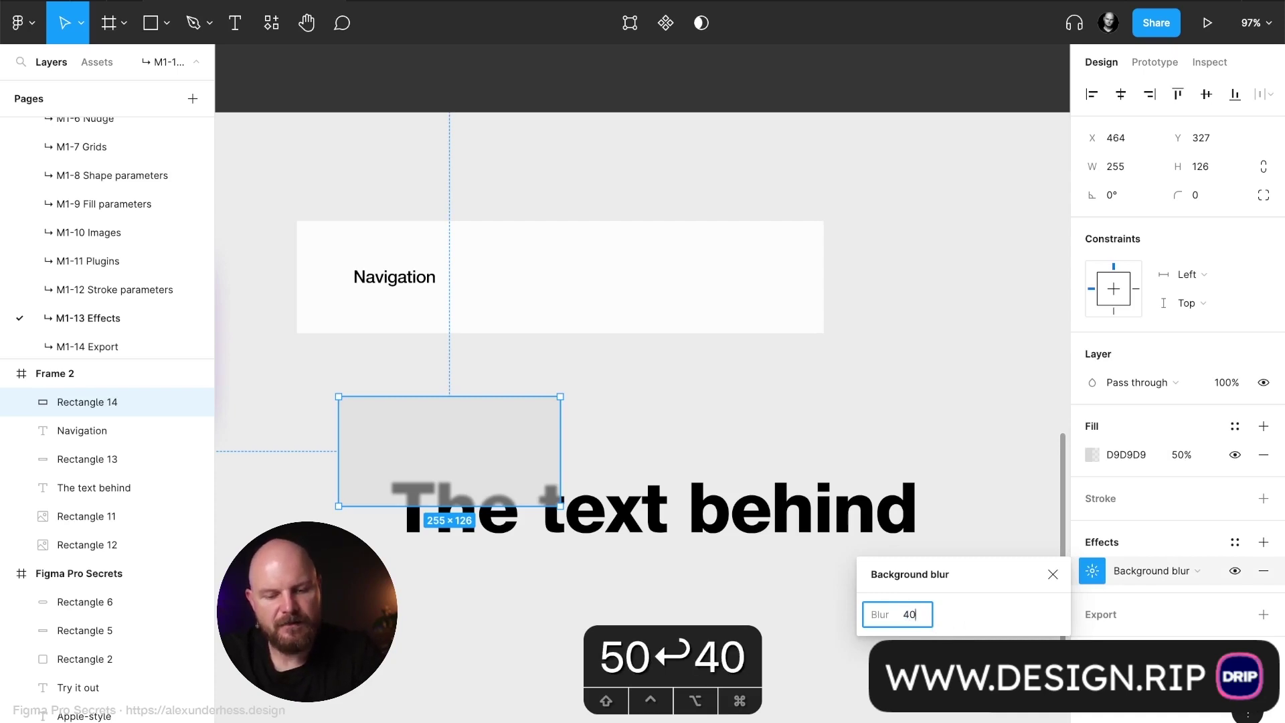
{"action": "key", "text": "Return"}
{"action": "left_click", "coordinate": [1053, 574]}
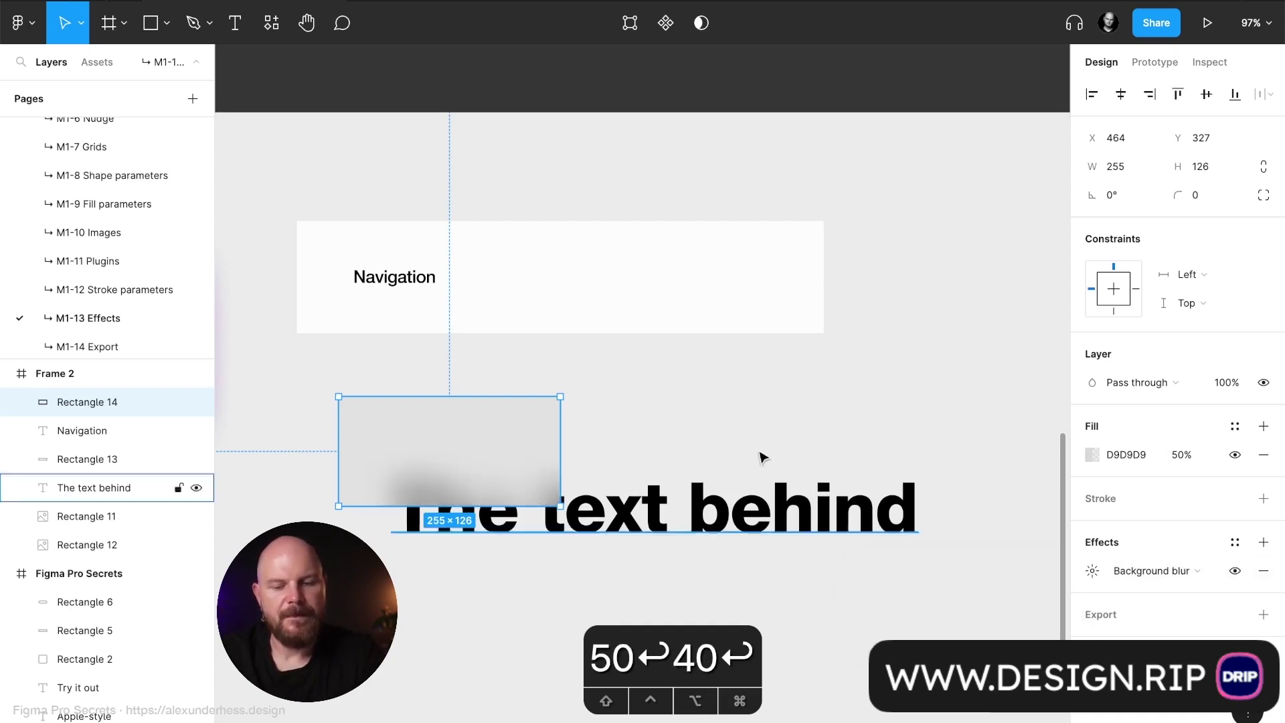
Step: Move the blurred grey rectangle down over the start of "The text behind"
{"action": "left_click", "coordinate": [739, 435]}
{"action": "scroll", "coordinate": [696, 423], "scroll_direction": "left", "scroll_amount": 5}
{"action": "left_click", "coordinate": [598, 417]}
{"action": "left_click_drag", "start_coordinate": [598, 417], "coordinate": [592, 498]}
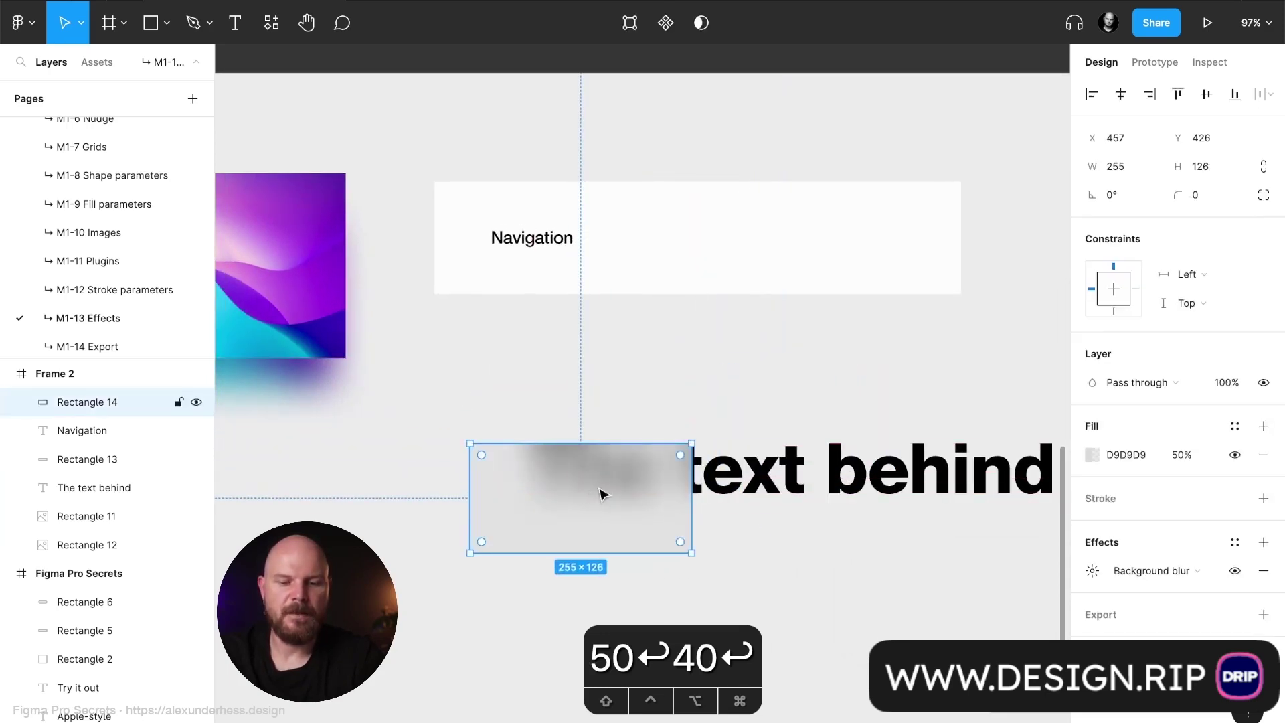
Step: Turn the grey rectangle into a circle by resizing it to 400 × 400 with a corner radius of 300
{"action": "left_click_drag", "start_coordinate": [680, 454], "coordinate": [519, 493]}
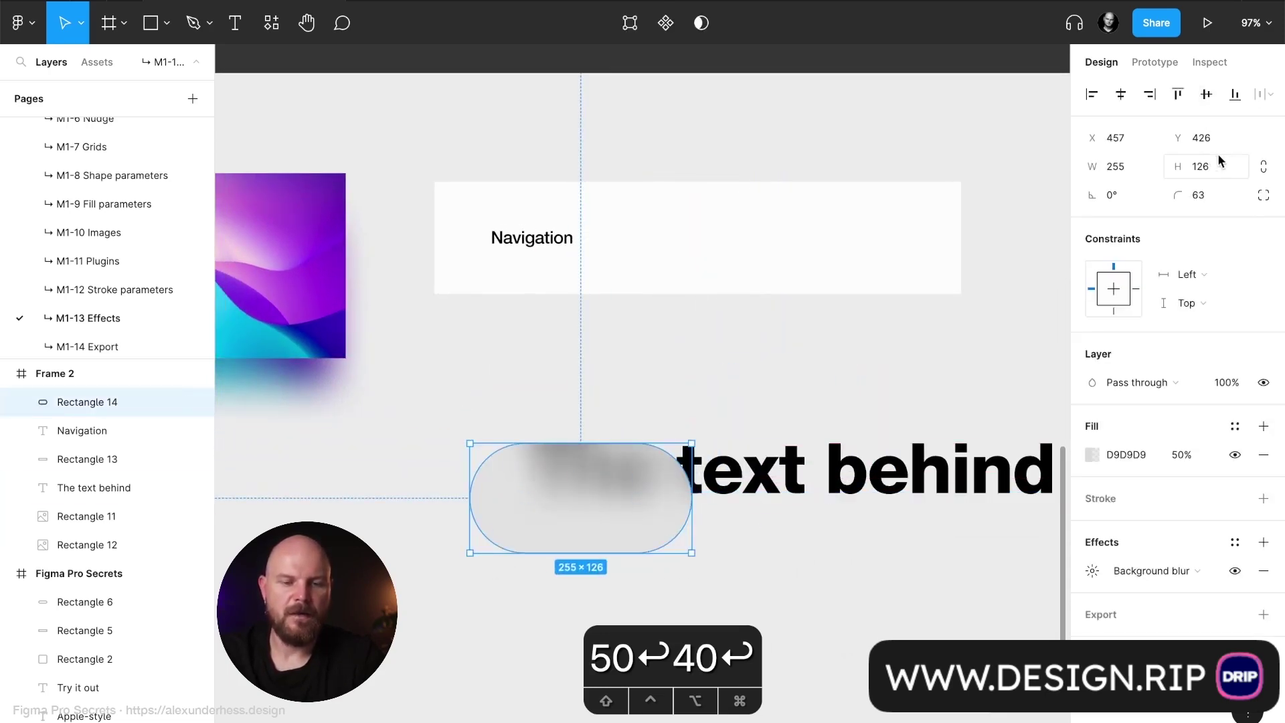
{"action": "type", "text": "400"}
{"action": "key", "text": "Tab"}
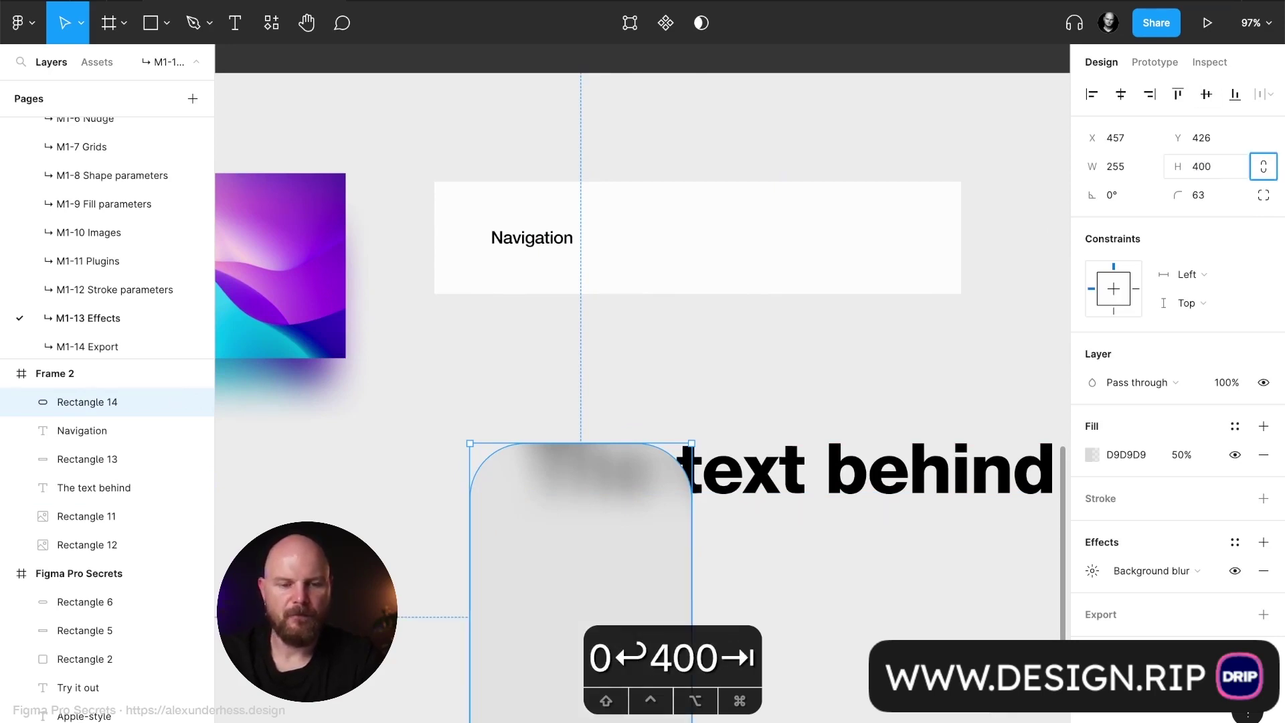
{"action": "left_click", "coordinate": [1129, 174]}
{"action": "type", "text": "400"}
{"action": "key", "text": "Return"}
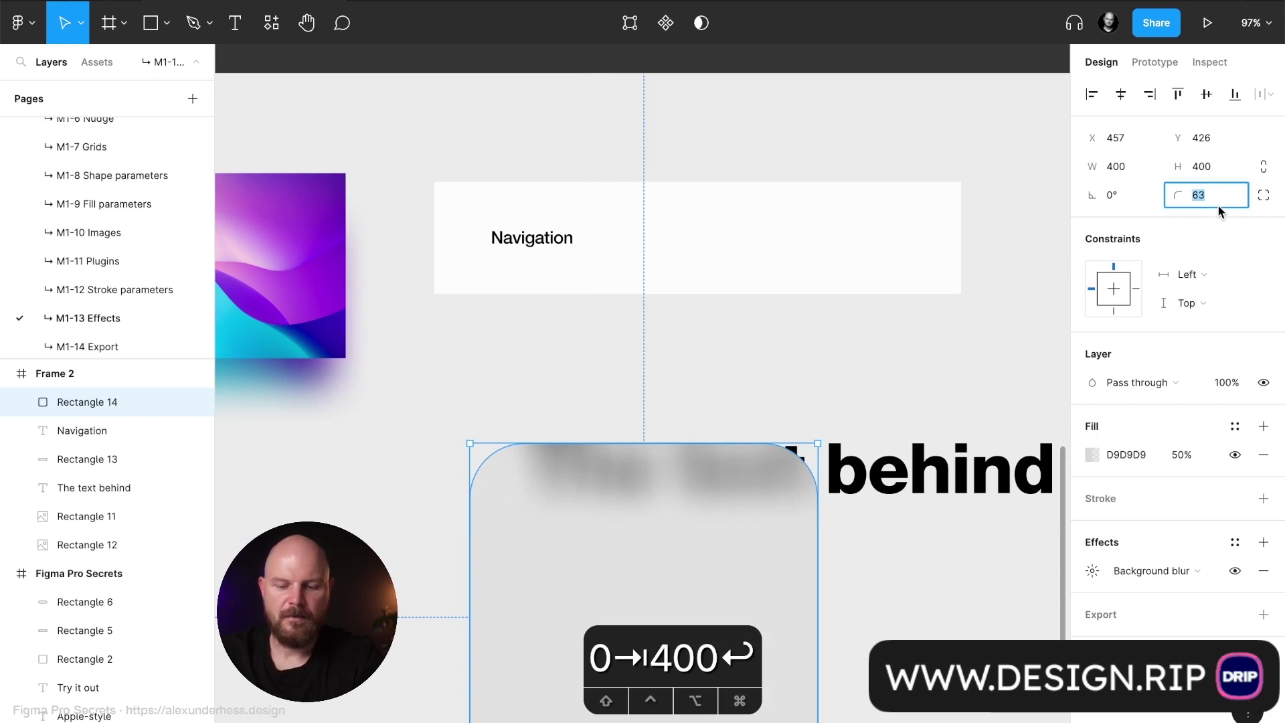
{"action": "type", "text": "300"}
{"action": "key", "text": "Return"}
Step: Move the circle up to Y 246 over the start of the text, and place a duplicate at X 872 over "behind"
{"action": "scroll", "coordinate": [667, 592], "scroll_direction": "down", "scroll_amount": 5}
{"action": "scroll", "coordinate": [667, 592], "scroll_direction": "right", "scroll_amount": 5}
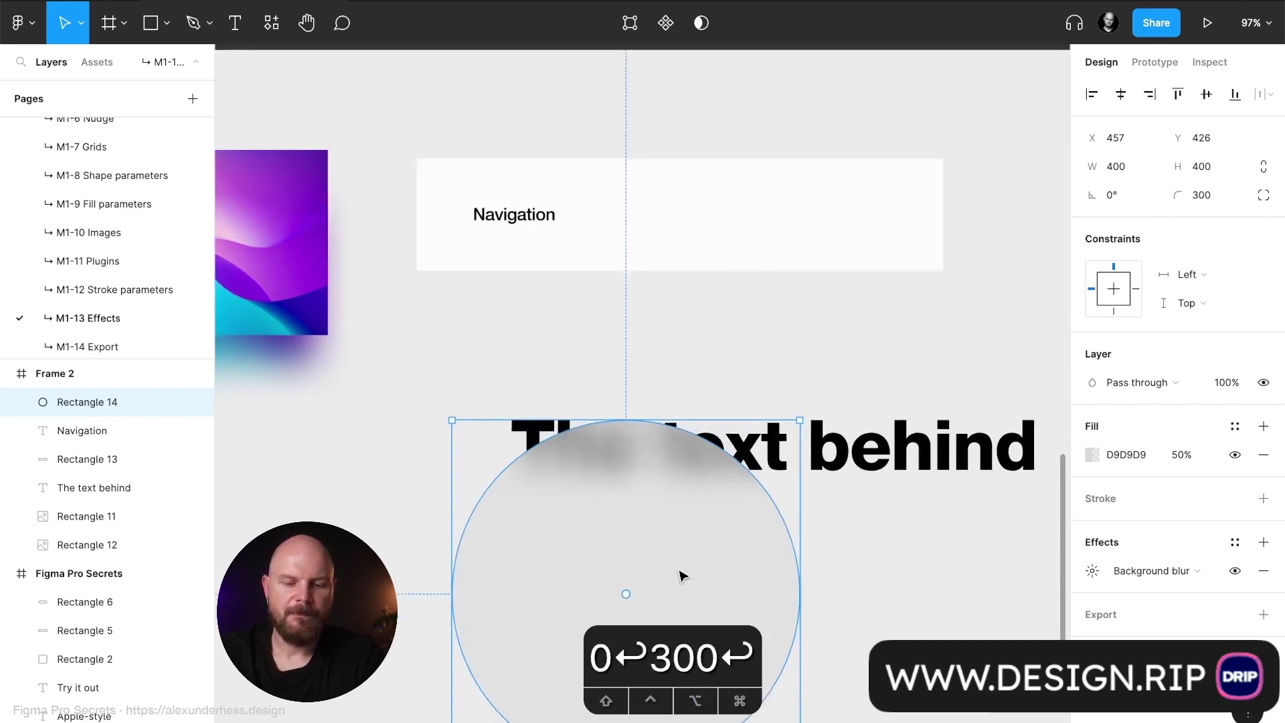
{"action": "left_click_drag", "start_coordinate": [482, 493], "coordinate": [848, 429]}
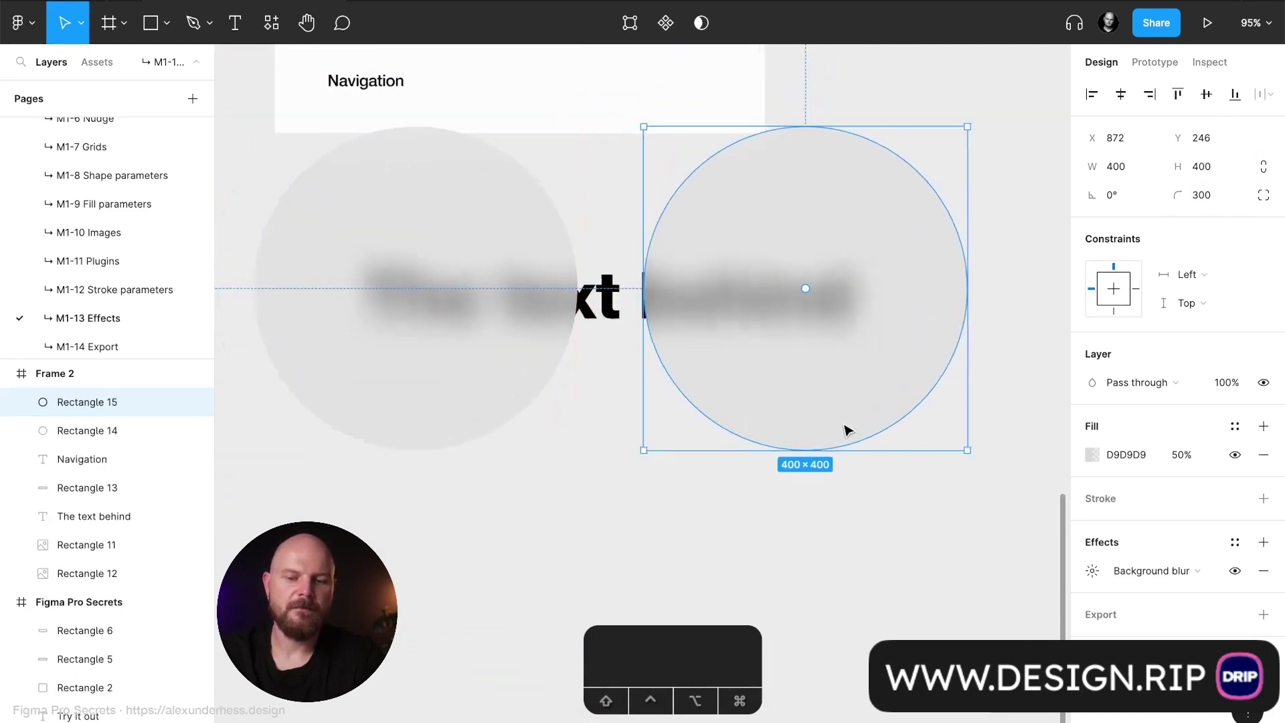
Step: Duplicate "The text behind" in place beneath the two circles
{"action": "scroll", "coordinate": [847, 424], "scroll_direction": "down", "scroll_amount": 3}
{"action": "left_click", "coordinate": [611, 452]}
{"action": "left_click", "coordinate": [826, 525]}
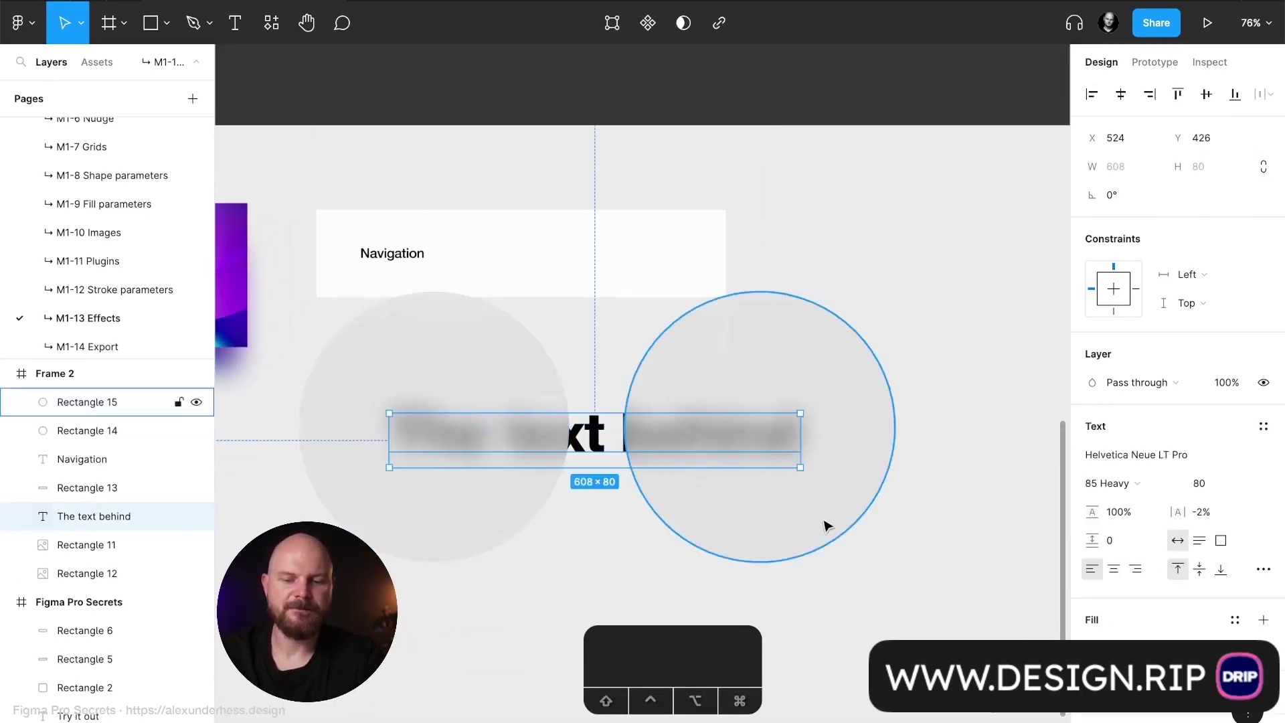
{"action": "left_click", "coordinate": [487, 406], "text": "shift"}
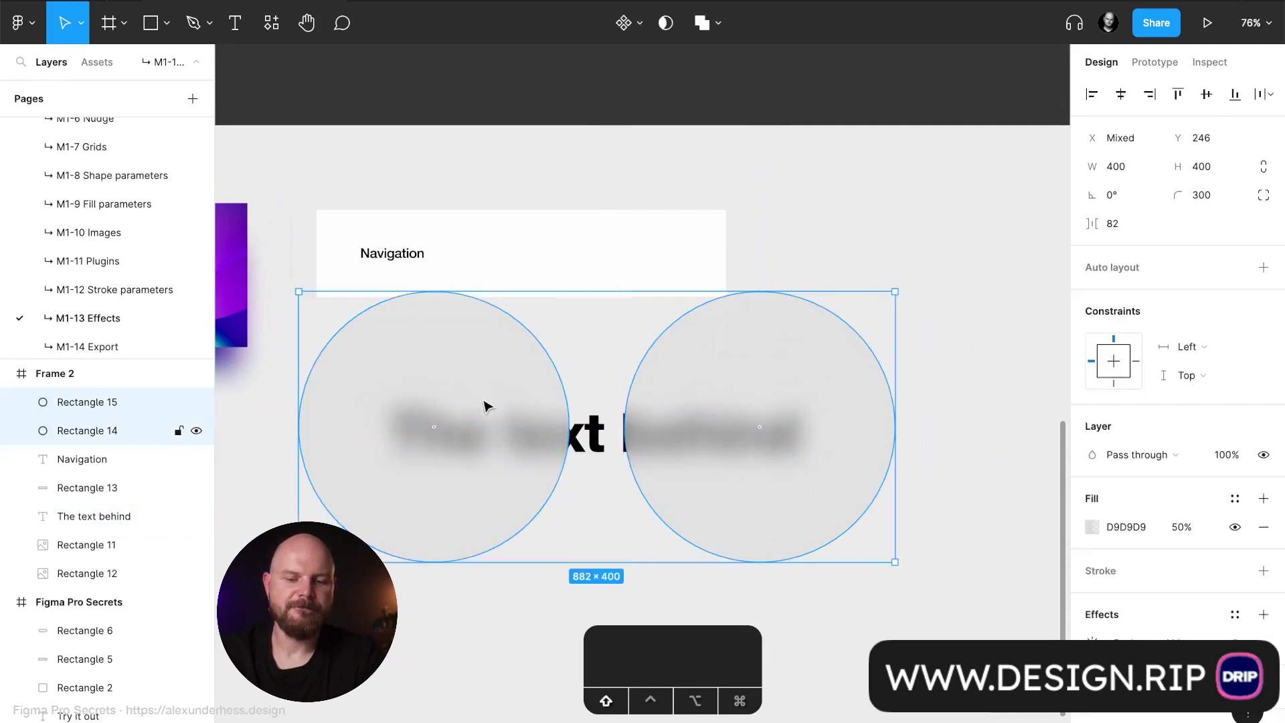
{"action": "left_click", "coordinate": [600, 464]}
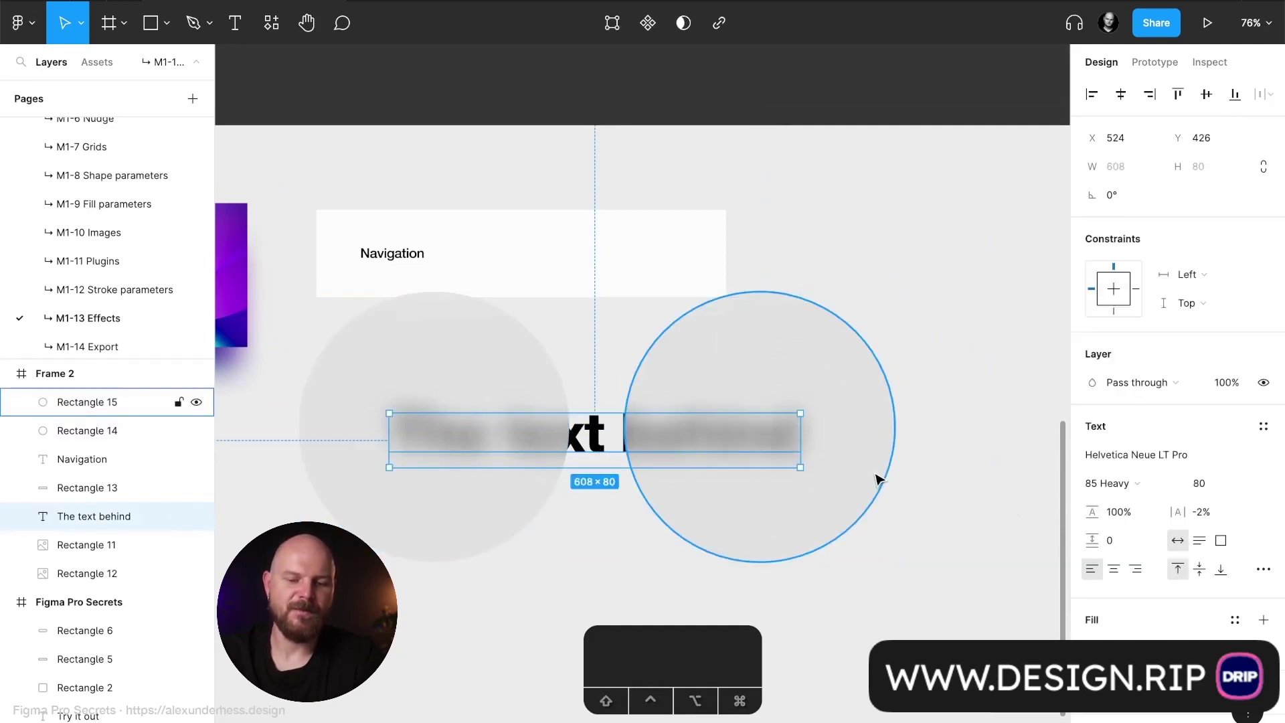
{"action": "key", "text": "super+d"}
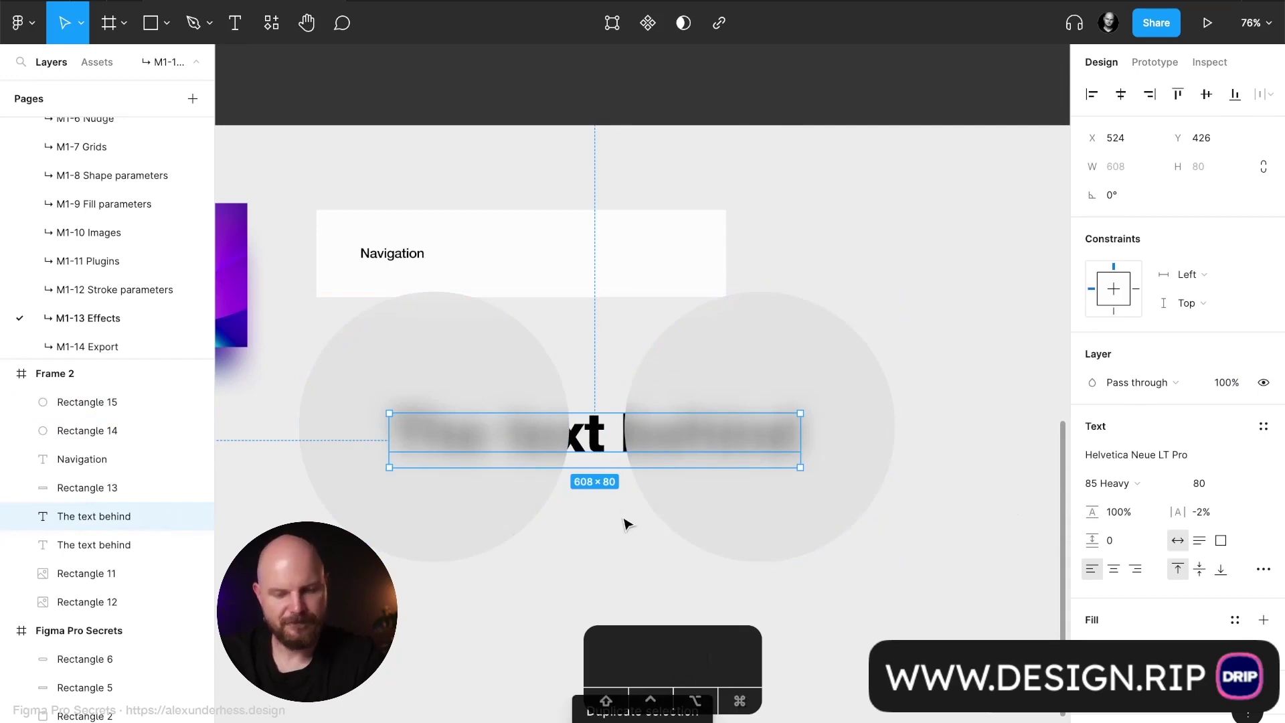
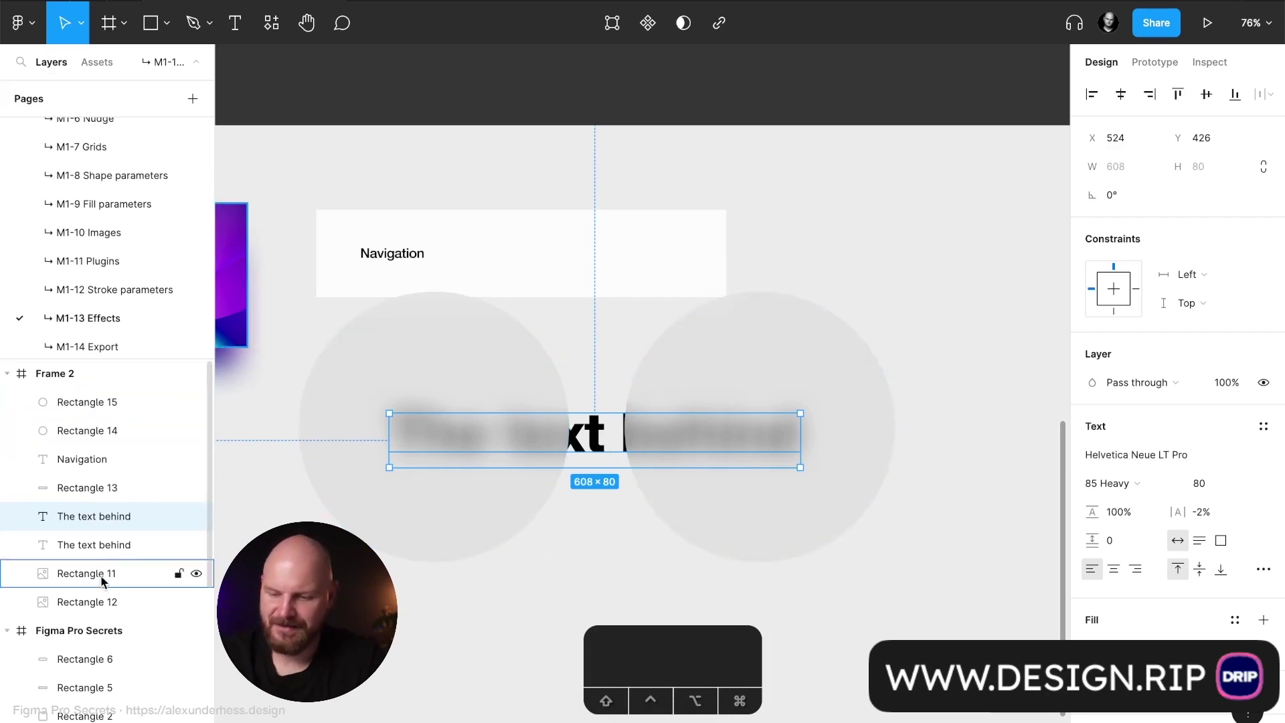
Step: Delete the white navigation bar with its label, and the purple image together with its blurred shadow copy
{"action": "left_click", "coordinate": [429, 280]}
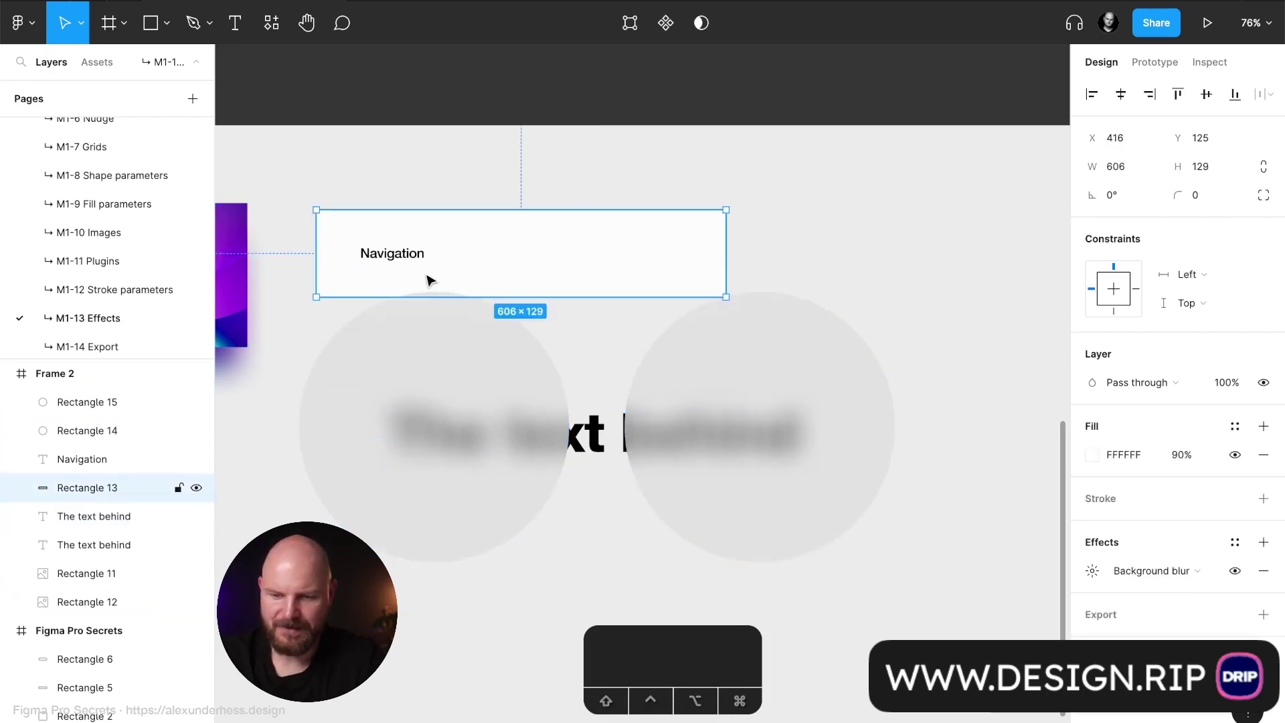
{"action": "left_click", "coordinate": [401, 264], "text": "shift"}
{"action": "key", "text": "Delete"}
{"action": "left_click", "coordinate": [476, 367]}
{"action": "scroll", "coordinate": [475, 367], "scroll_direction": "left", "scroll_amount": 6}
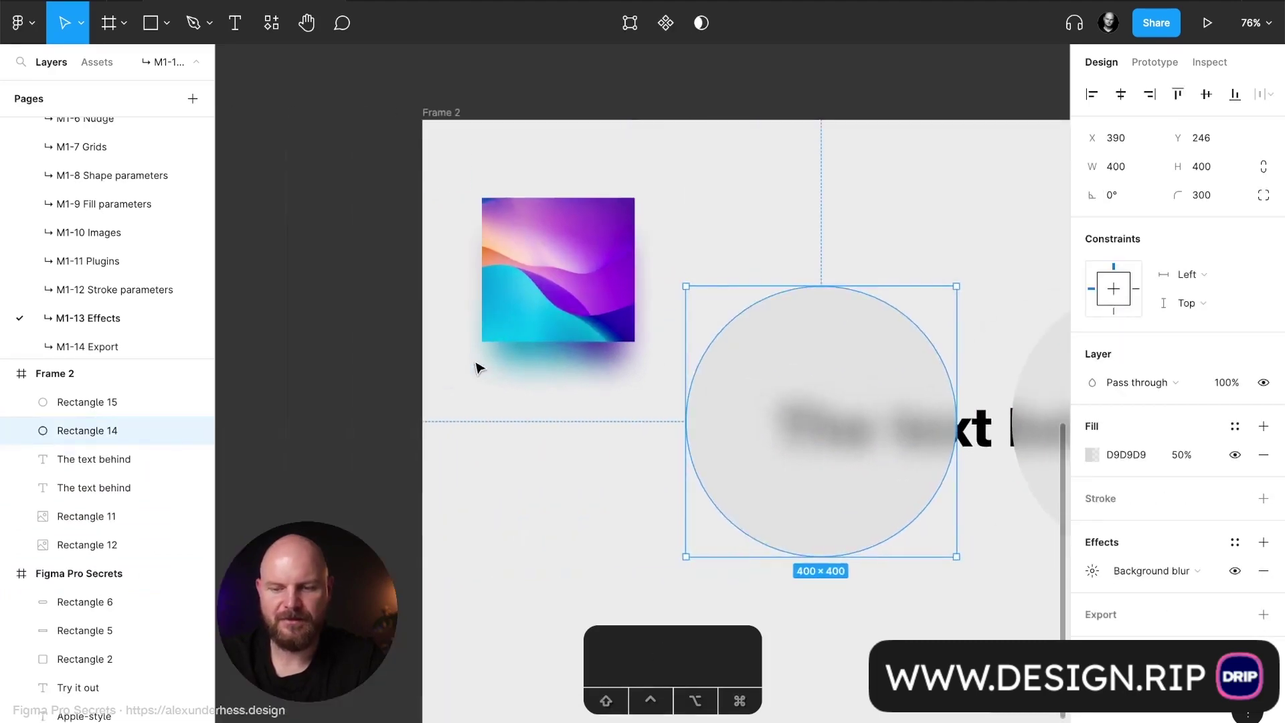
{"action": "left_click", "coordinate": [594, 251]}
{"action": "key", "text": "BackSpace"}
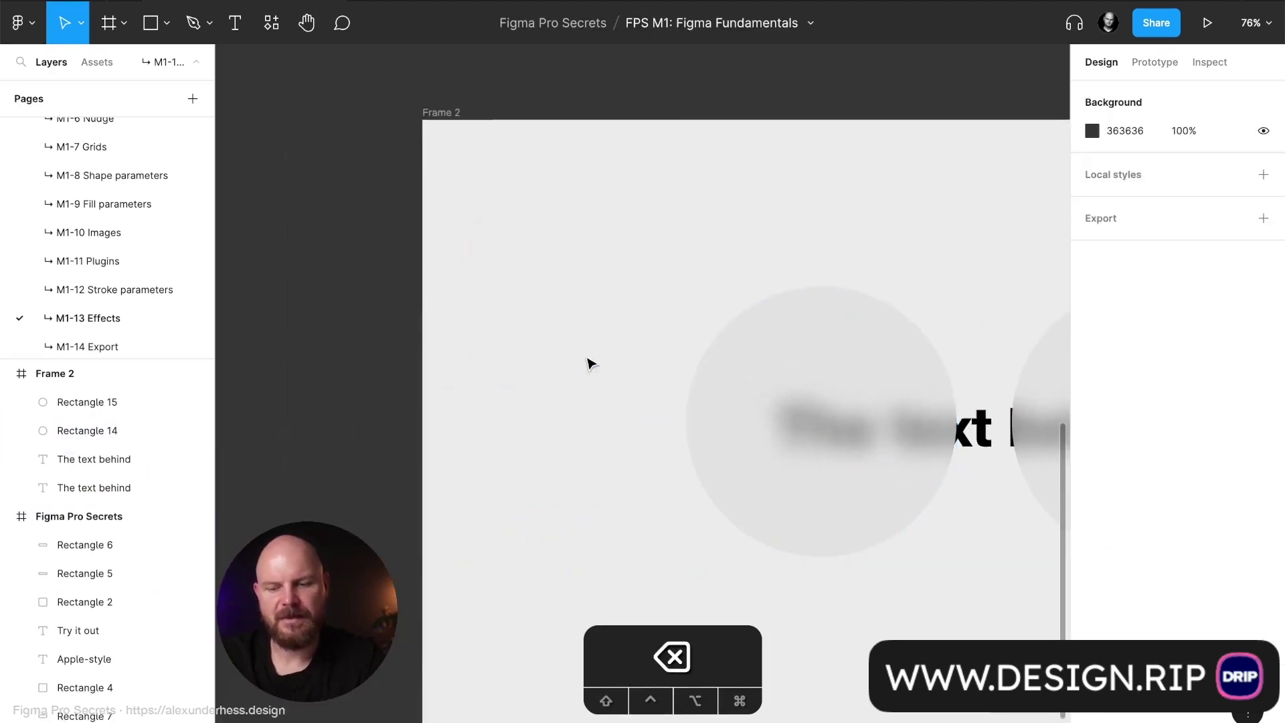
Step: Select both circles and flatten them into a single vector shape
{"action": "scroll", "coordinate": [588, 361], "scroll_direction": "right", "scroll_amount": 5}
{"action": "scroll", "coordinate": [588, 361], "scroll_direction": "down", "scroll_amount": 2}
{"action": "scroll", "coordinate": [588, 361], "scroll_direction": "right", "scroll_amount": 3}
{"action": "left_click", "coordinate": [588, 351]}
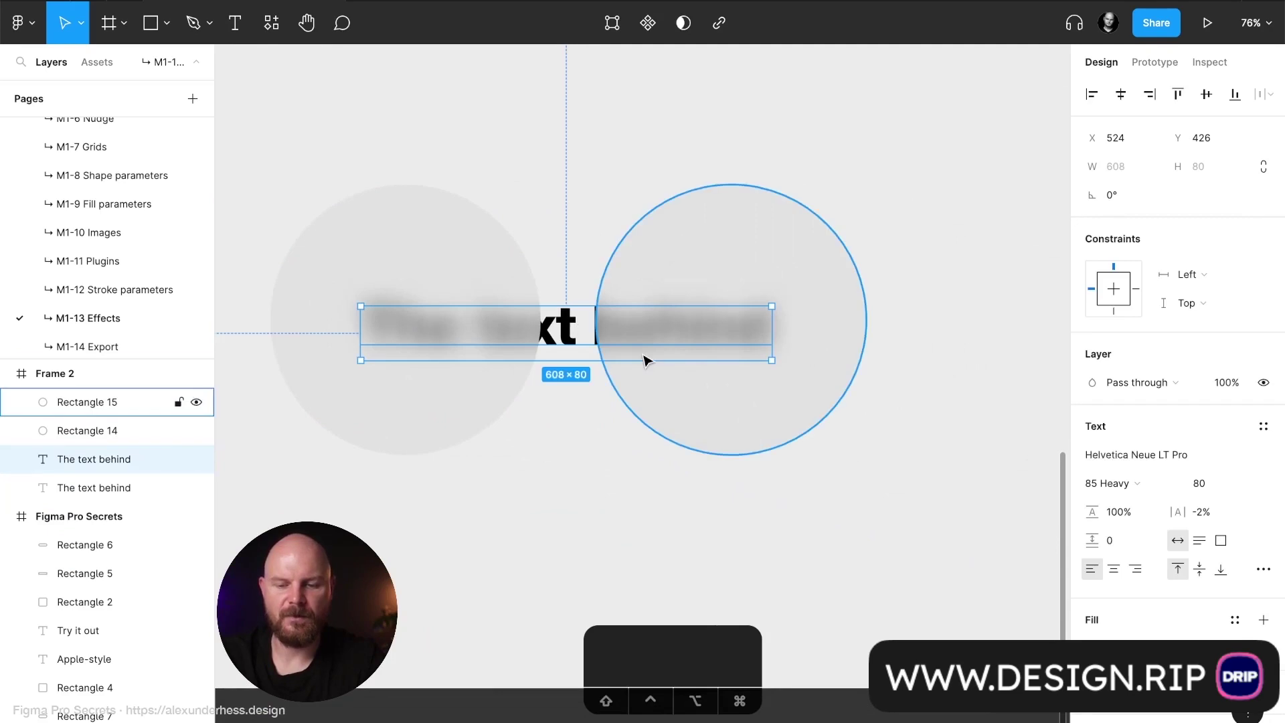
{"action": "left_click", "coordinate": [714, 270]}
{"action": "left_click", "coordinate": [486, 274], "text": "shift"}
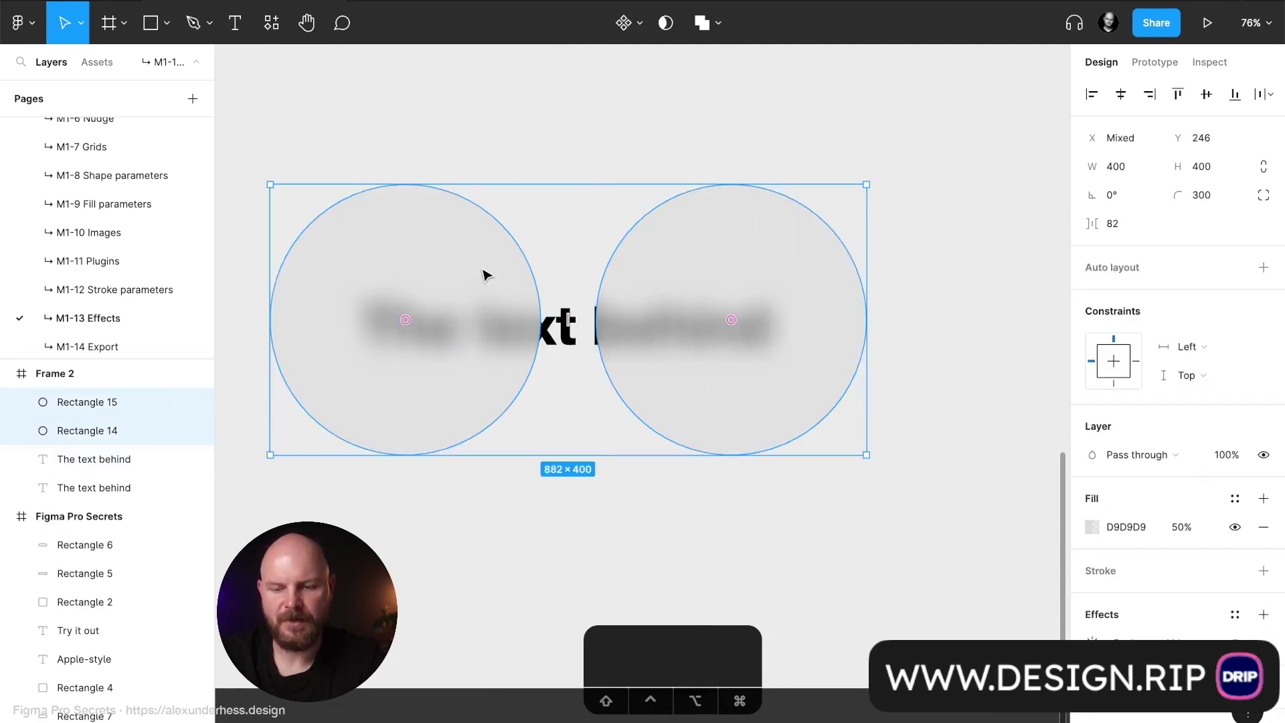
{"action": "key", "text": "ctrl+e"}
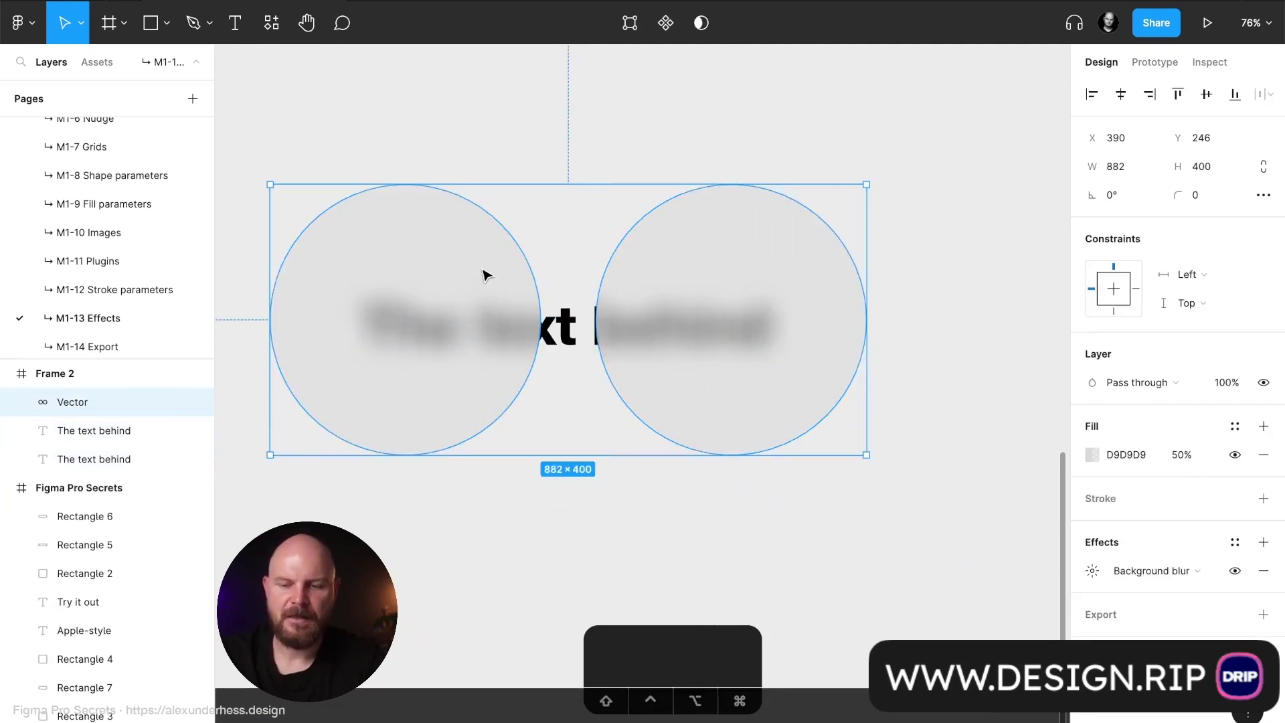
Step: Duplicate the flattened circles and place the copy between the two "The text behind" layers
{"action": "left_click", "coordinate": [107, 432]}
{"action": "left_click", "coordinate": [92, 404]}
{"action": "key", "text": "super+d"}
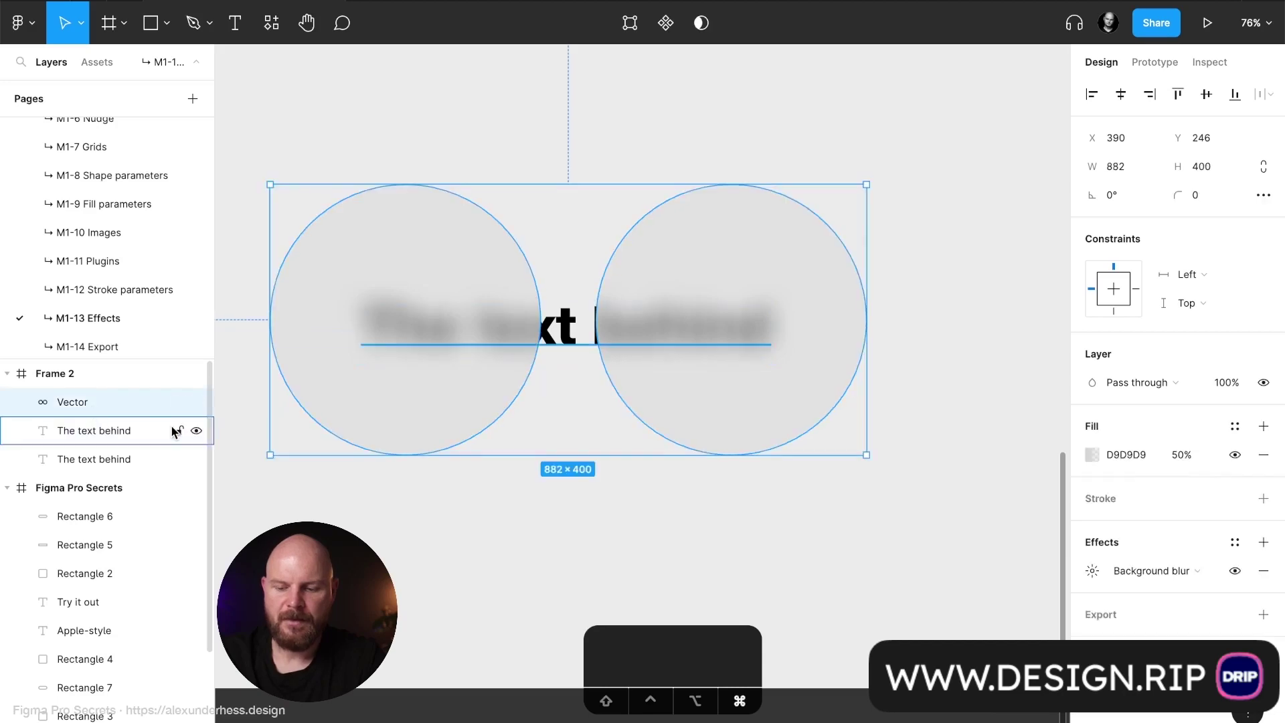
{"action": "left_click_drag", "start_coordinate": [117, 420], "coordinate": [116, 476]}
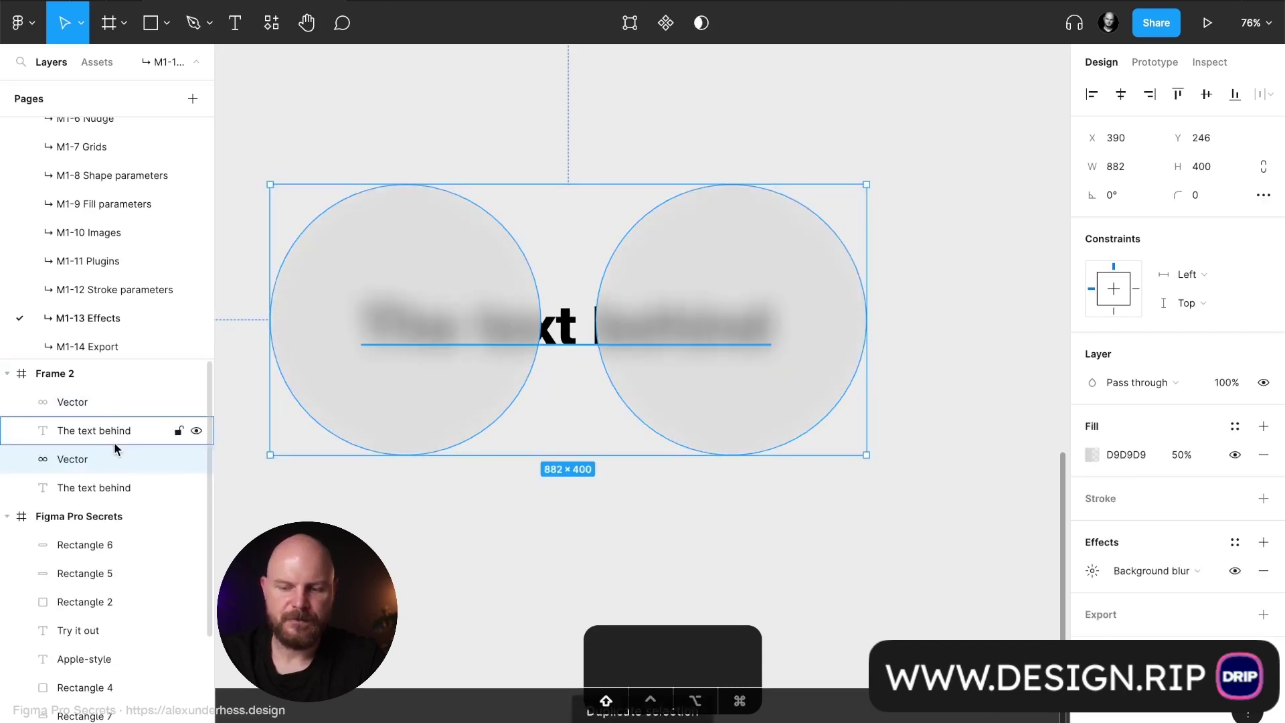
Step: Group the lower circles vector with the upper "The text behind" layer
{"action": "left_click", "coordinate": [119, 437], "text": "shift"}
{"action": "left_click", "coordinate": [114, 465]}
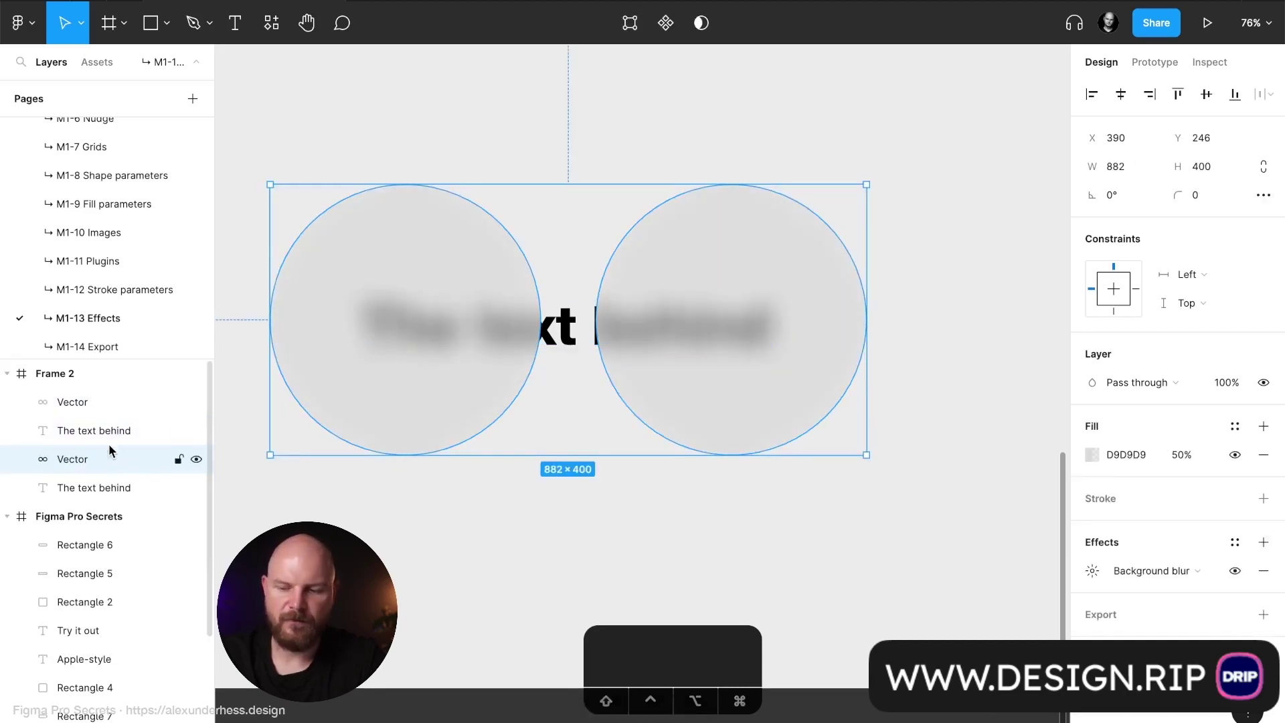
{"action": "left_click", "coordinate": [111, 443], "text": "shift"}
{"action": "key", "text": "super+g"}
{"action": "left_click", "coordinate": [24, 433]}
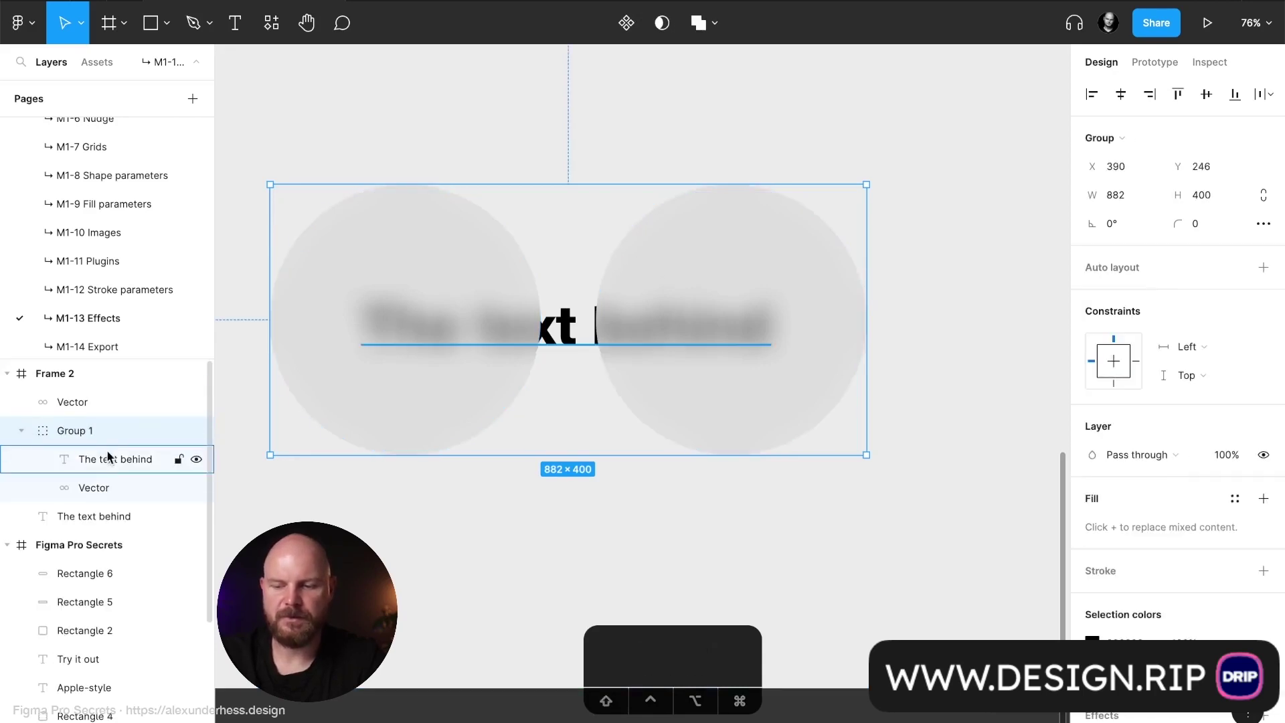
Step: Use the circles vector inside Group 1 as a mask for its text, and collapse the group
{"action": "left_click", "coordinate": [94, 487]}
{"action": "left_click", "coordinate": [704, 27]}
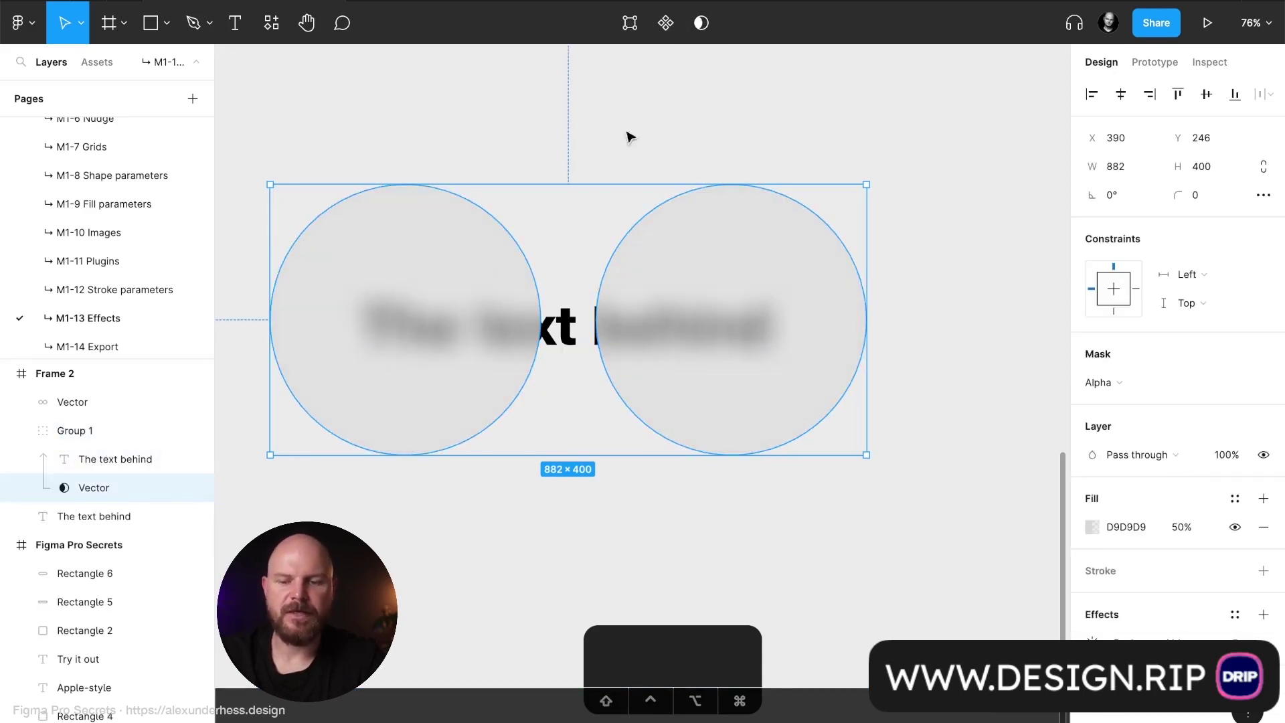
{"action": "left_click", "coordinate": [22, 432]}
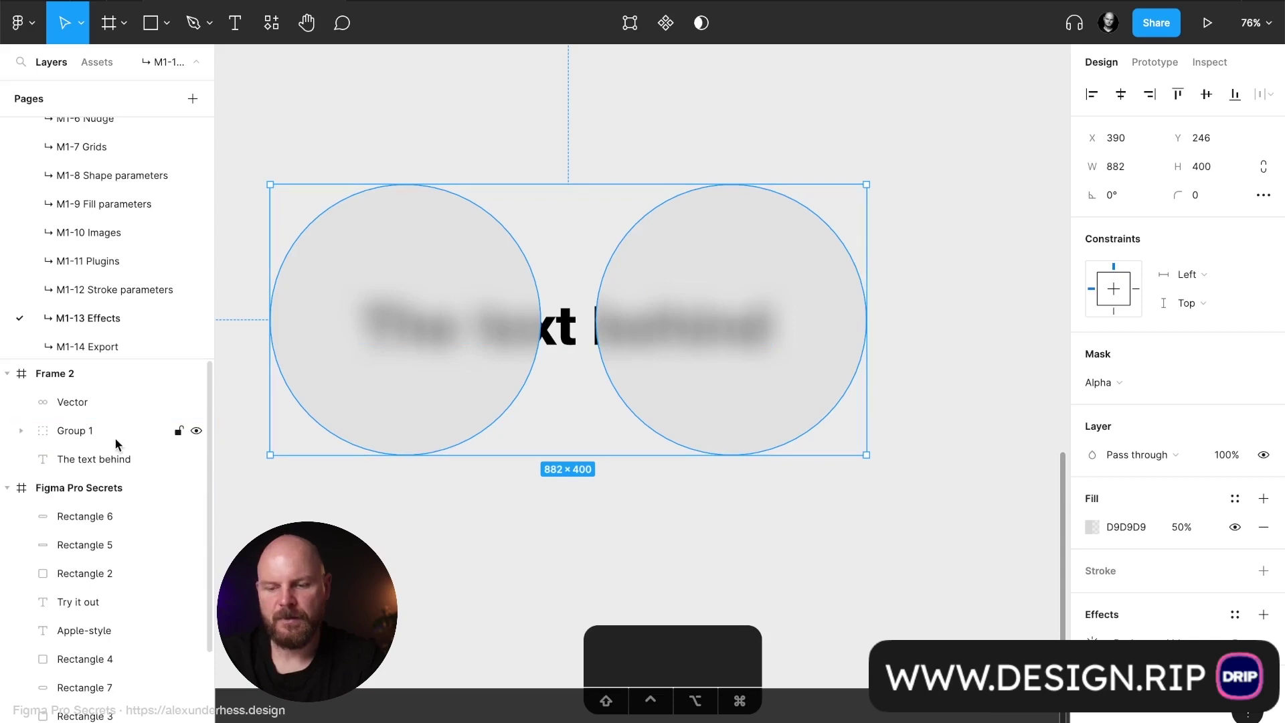
Step: Add a Layer blur of 20 to the ungrouped "The text behind" layer
{"action": "left_click", "coordinate": [97, 460]}
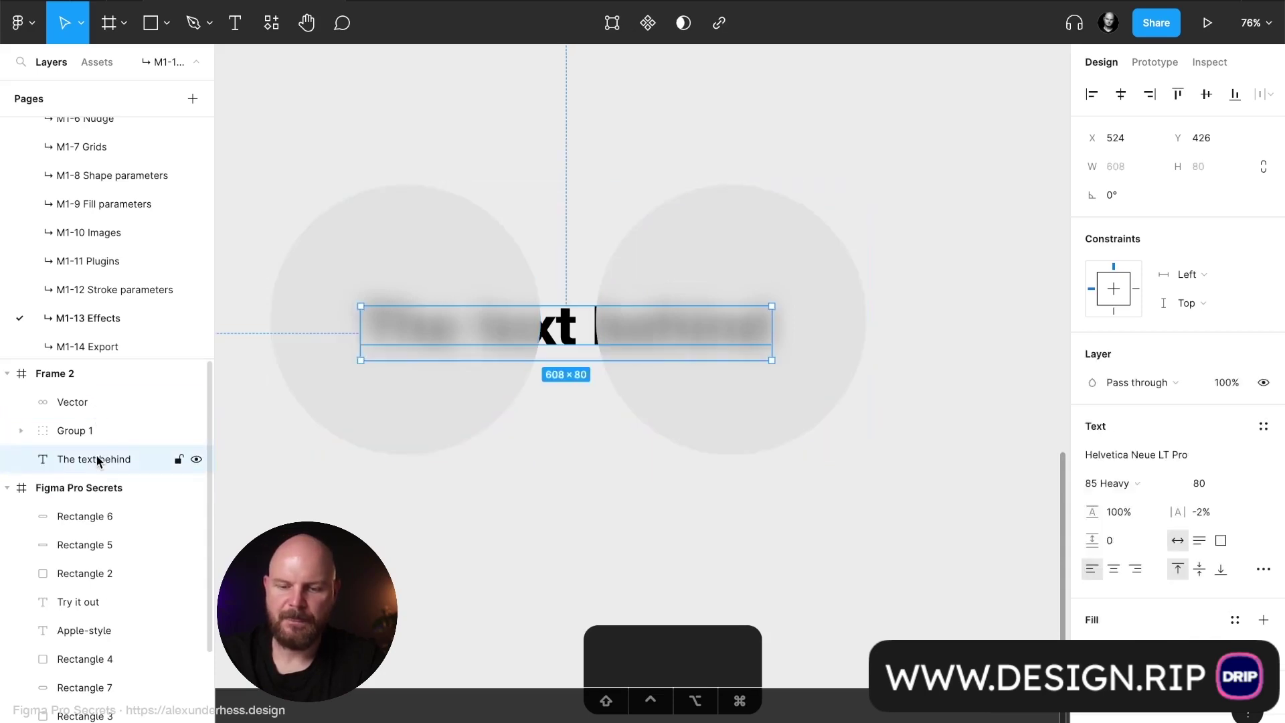
{"action": "scroll", "coordinate": [1137, 589], "scroll_direction": "down", "scroll_amount": 3}
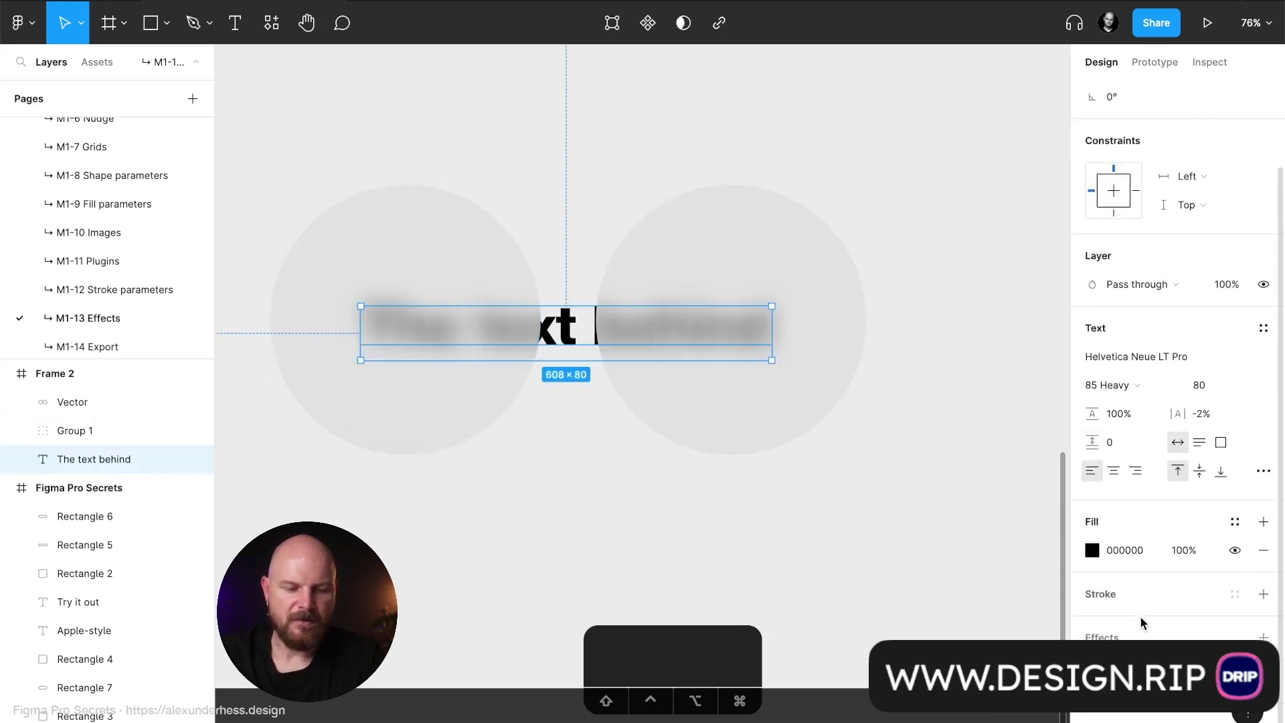
{"action": "scroll", "coordinate": [1171, 589], "scroll_direction": "down", "scroll_amount": 1}
{"action": "left_click", "coordinate": [1263, 609]}
{"action": "left_click", "coordinate": [1138, 637]}
{"action": "left_click", "coordinate": [1164, 654]}
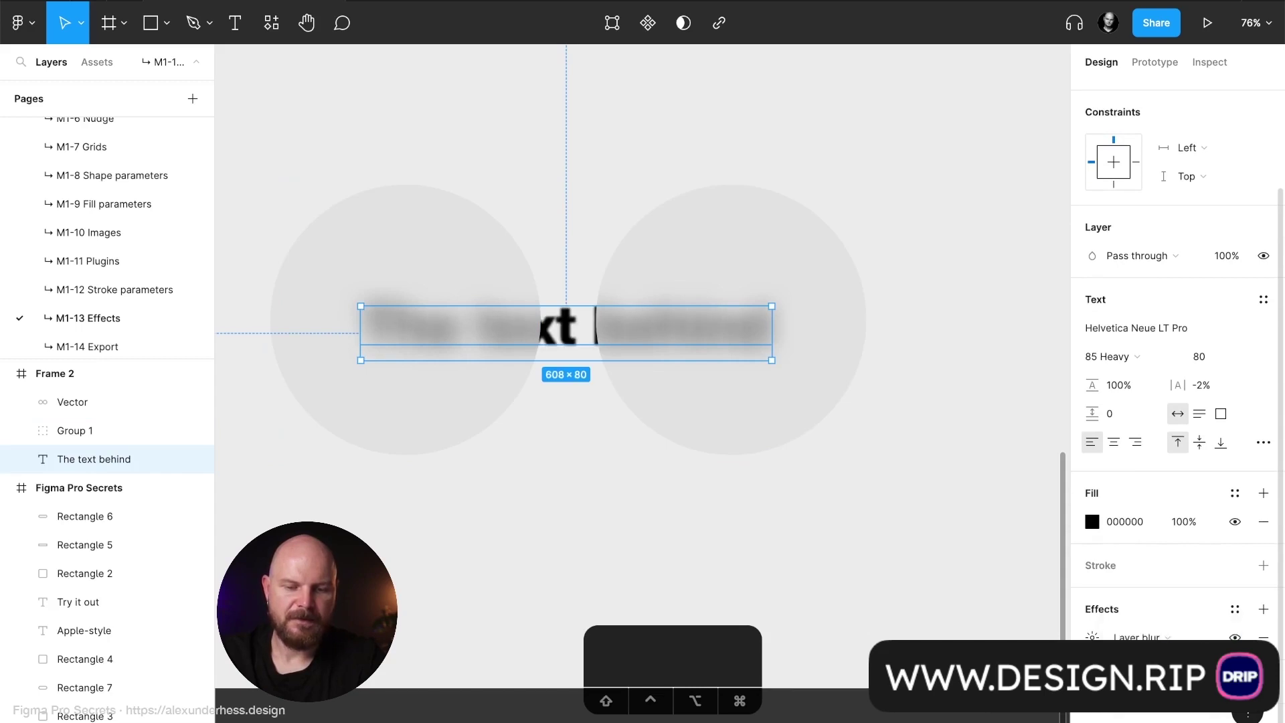
{"action": "left_click", "coordinate": [1092, 636]}
{"action": "type", "text": "20"}
{"action": "key", "text": "Return"}
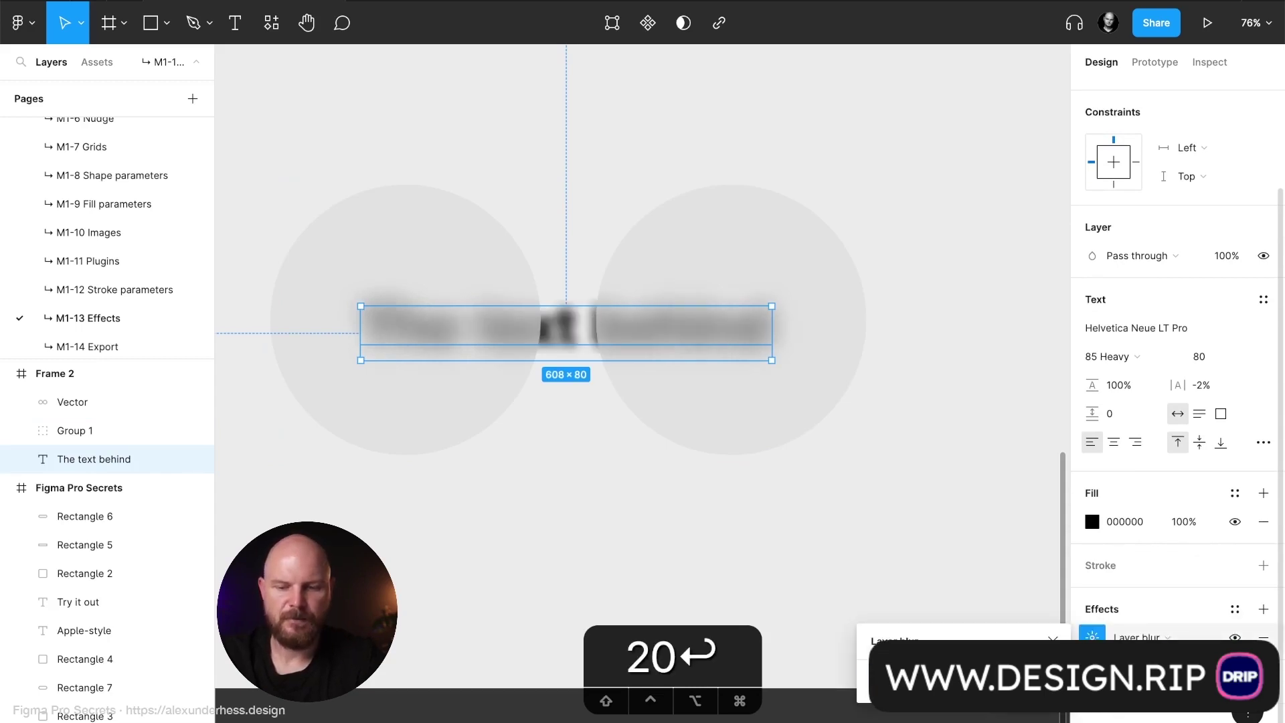
Step: Remove the Background blur effect from the topmost circles vector
{"action": "left_click", "coordinate": [94, 430]}
{"action": "left_click", "coordinate": [99, 405]}
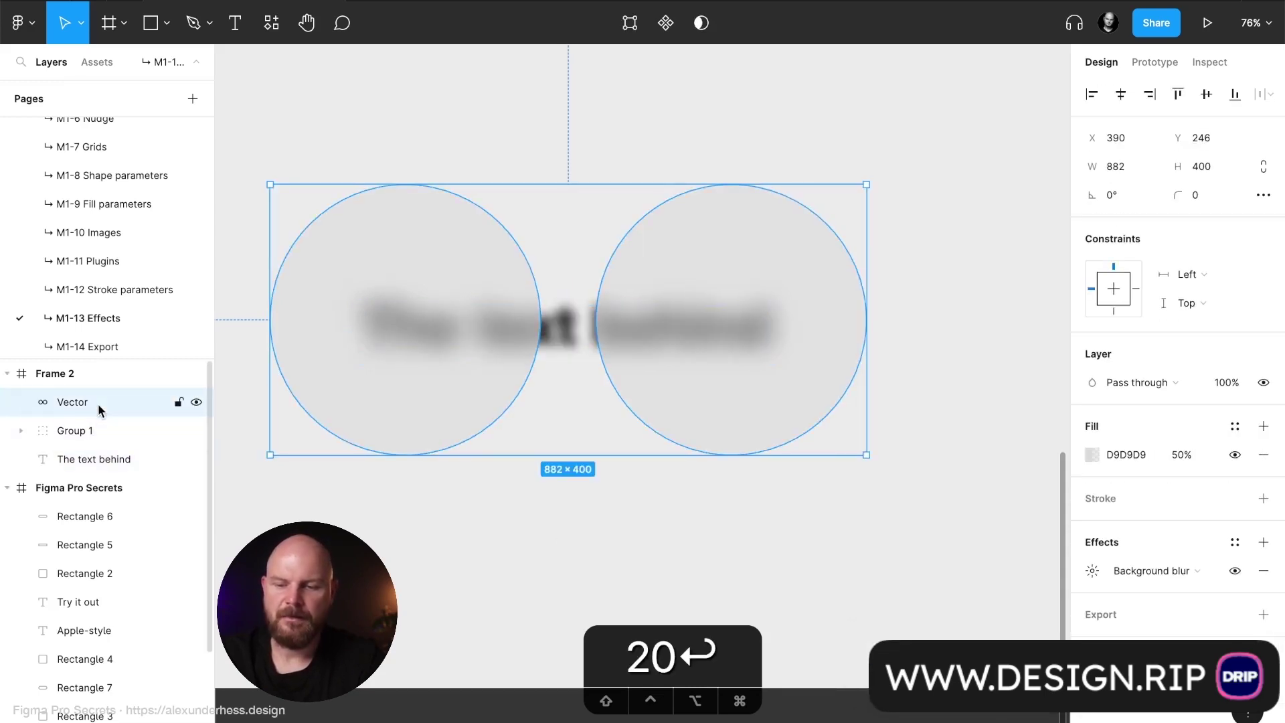
{"action": "left_click", "coordinate": [1172, 580]}
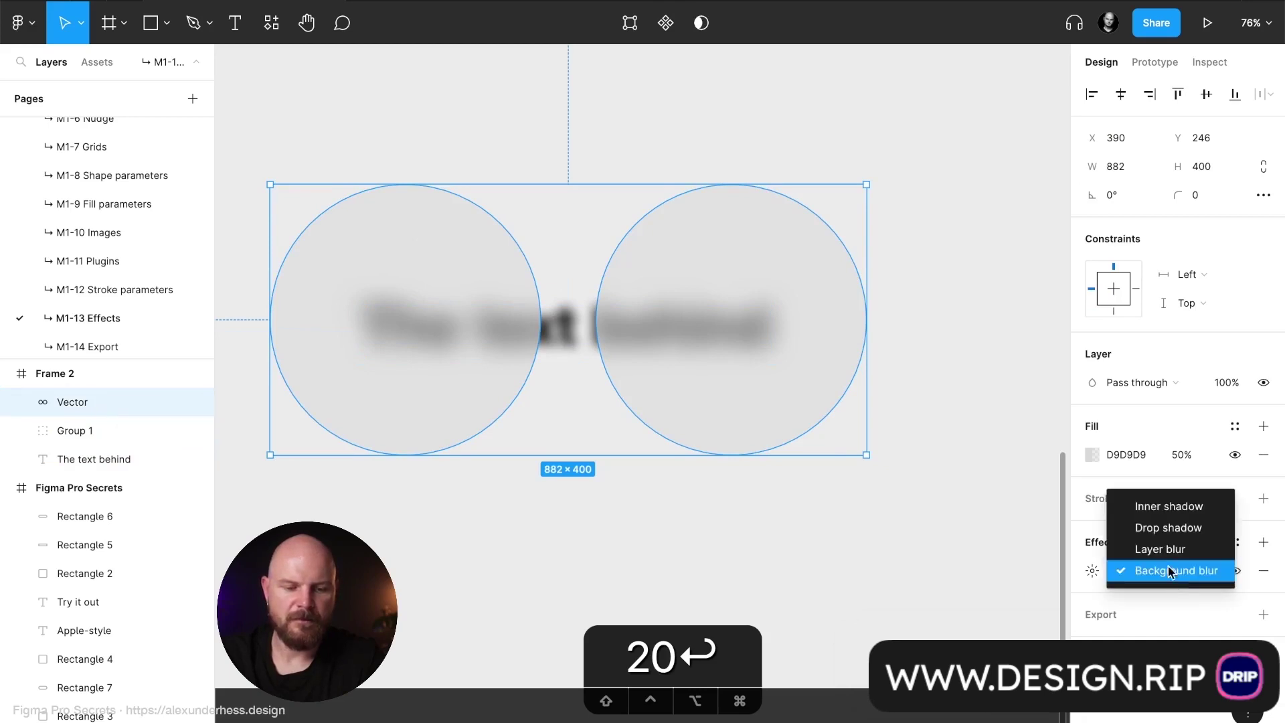
{"action": "left_click", "coordinate": [1175, 571]}
{"action": "left_click", "coordinate": [1264, 571]}
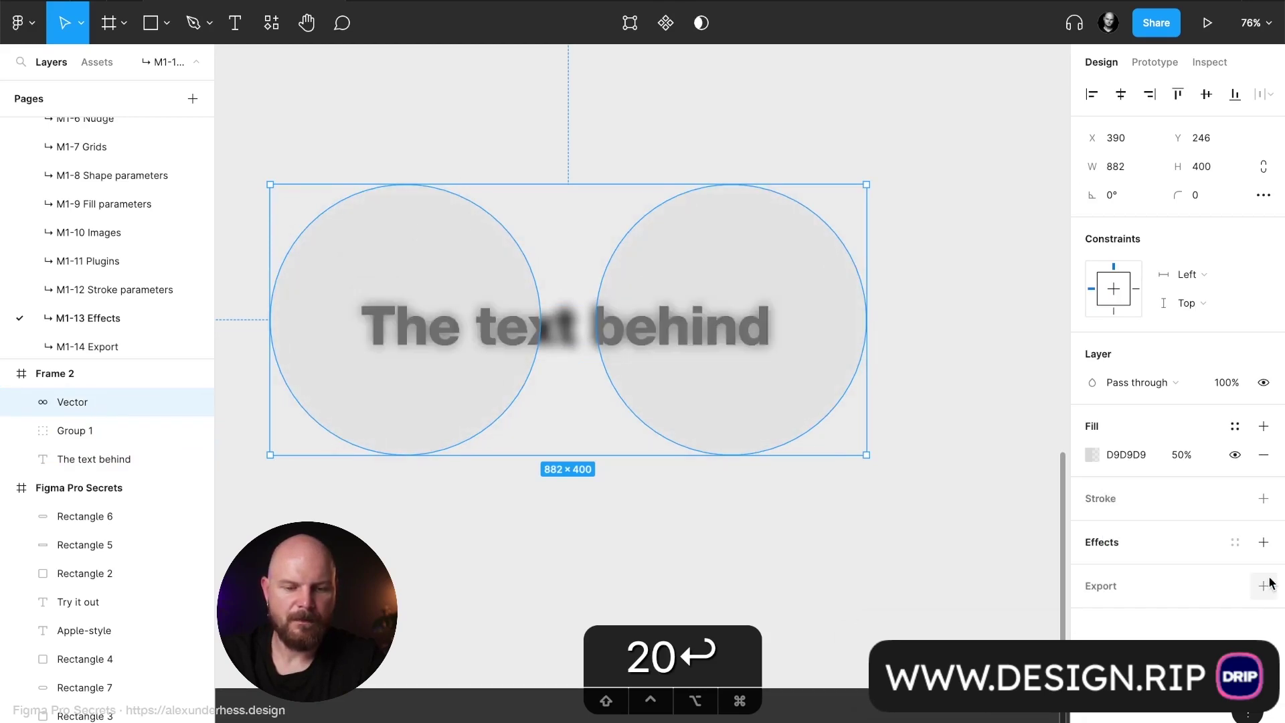
Step: Lighten the solid fill of the topmost circles vector to FCFCFC, keeping it semi-transparent
{"action": "left_click", "coordinate": [1091, 454]}
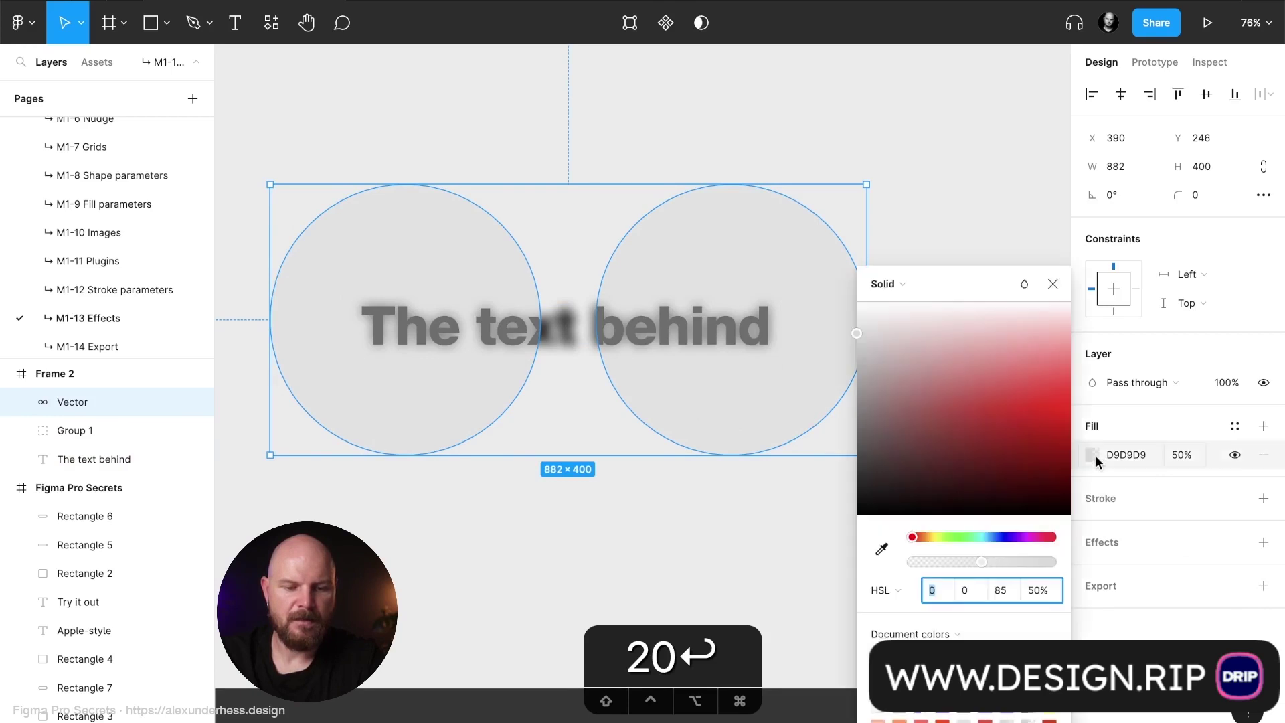
{"action": "left_click", "coordinate": [894, 393]}
{"action": "left_click_drag", "start_coordinate": [895, 393], "coordinate": [838, 312]}
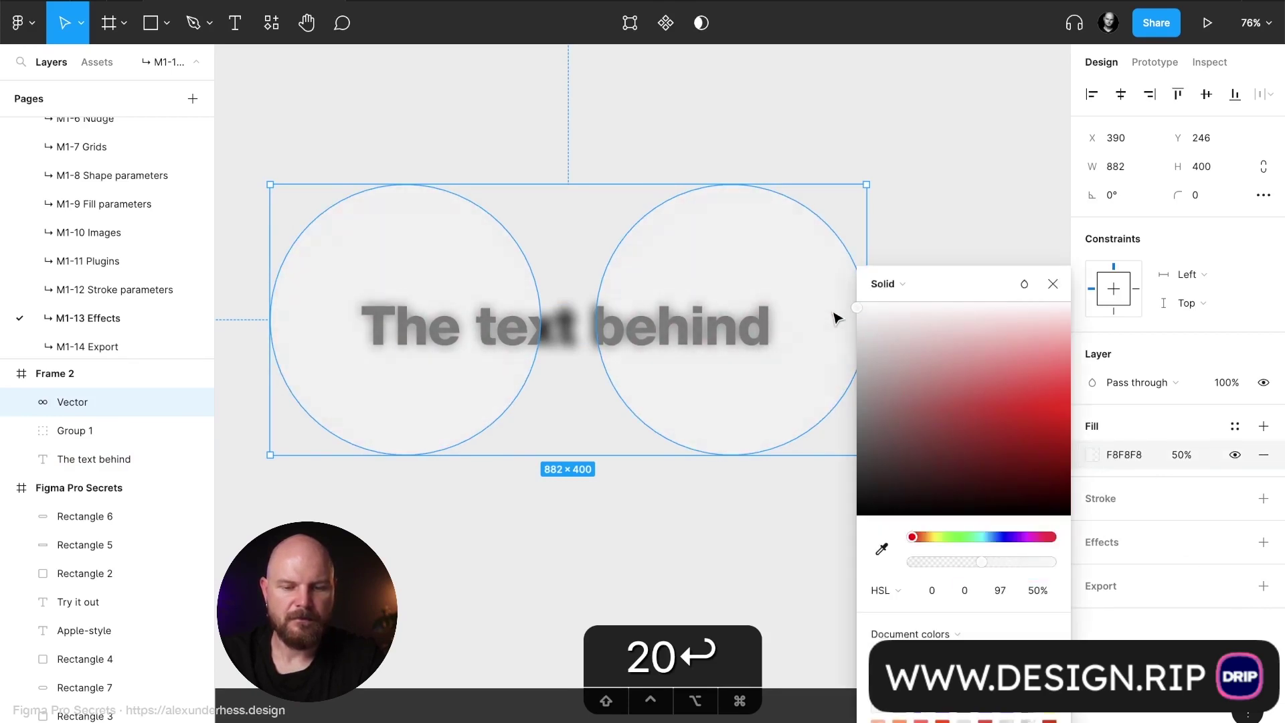
{"action": "left_click", "coordinate": [1055, 286]}
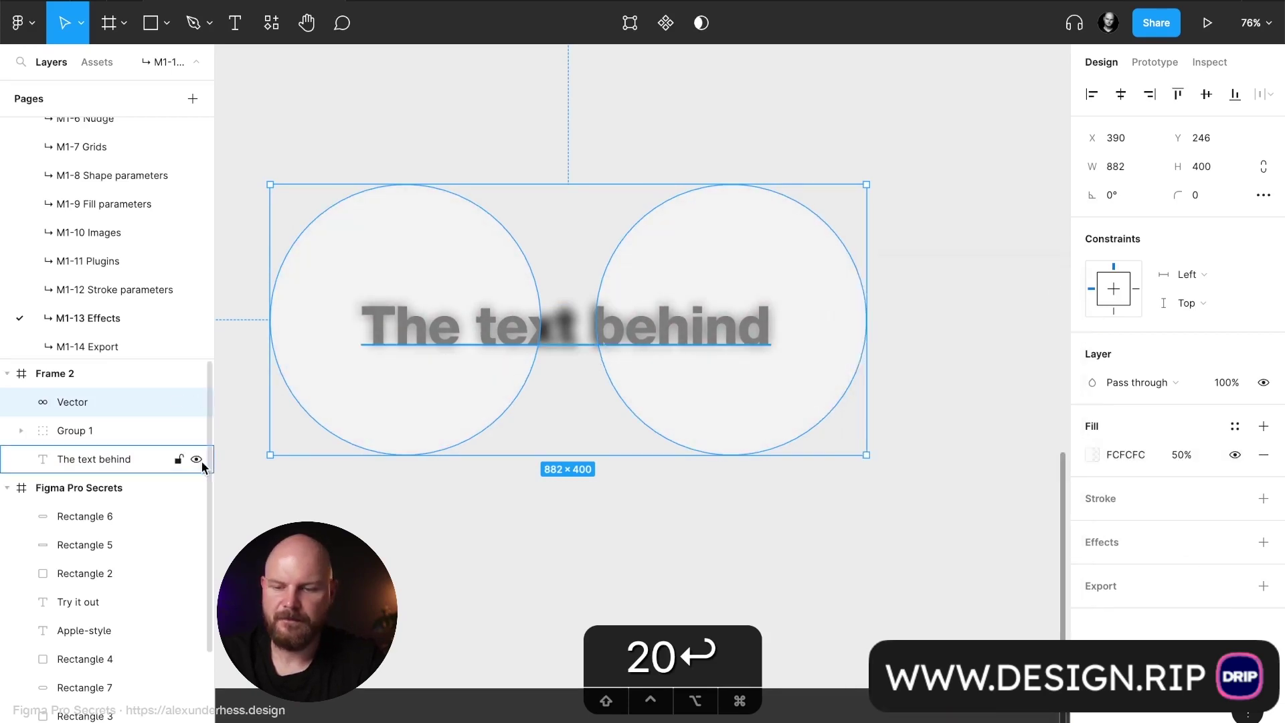
Step: Expand Group 1, try moving its masked "The text behind" layer upward within the circles, and undo the move
{"action": "left_click", "coordinate": [20, 430]}
{"action": "left_click", "coordinate": [130, 468]}
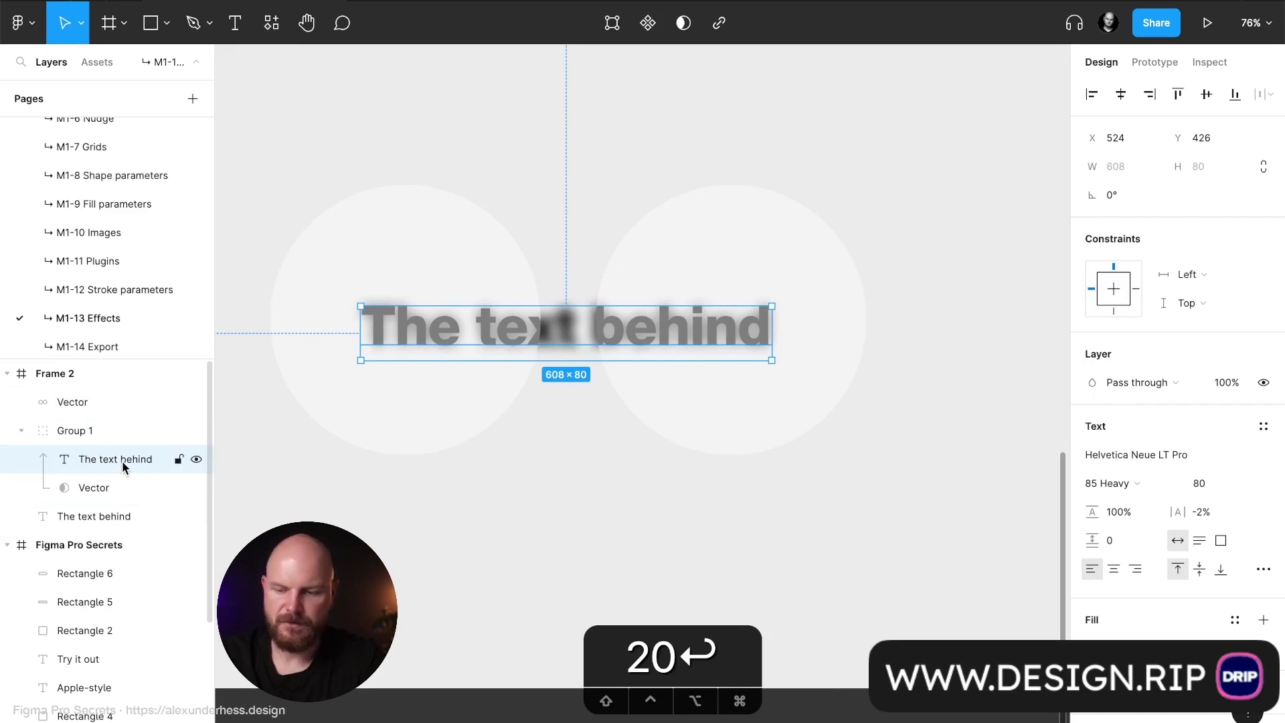
{"action": "left_click_drag", "start_coordinate": [720, 336], "coordinate": [731, 295]}
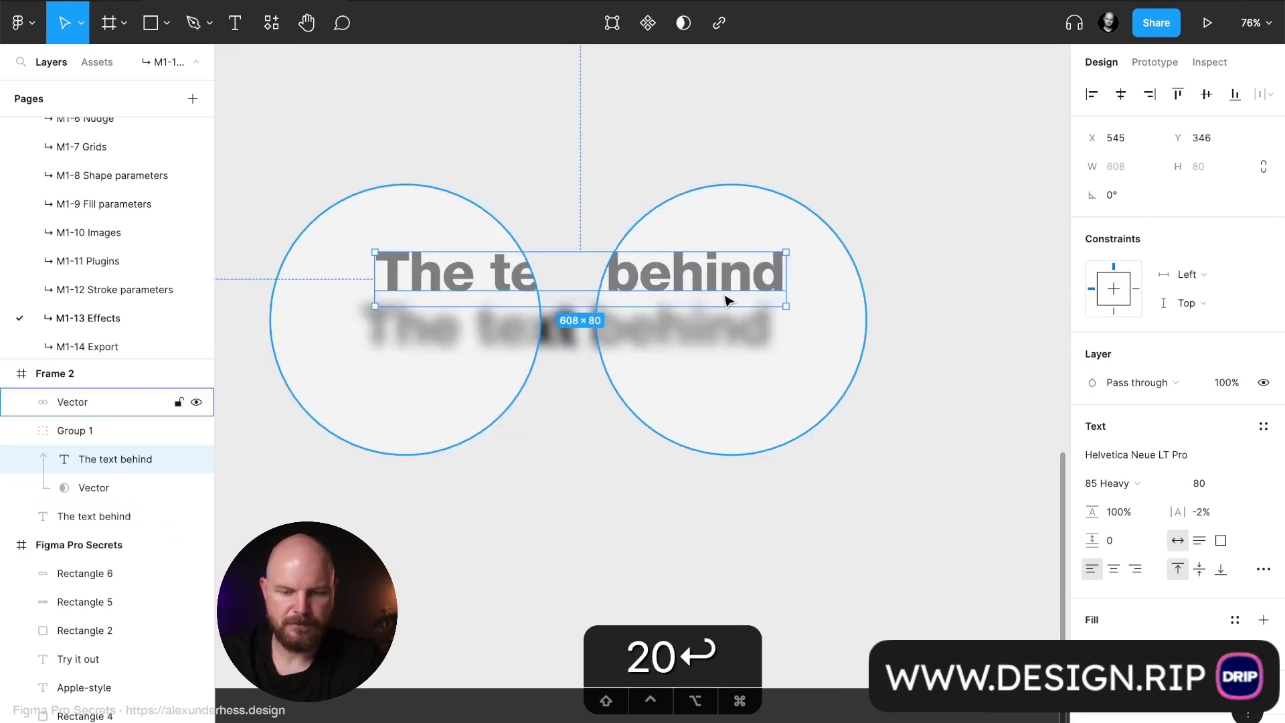
{"action": "key", "text": "super+z"}
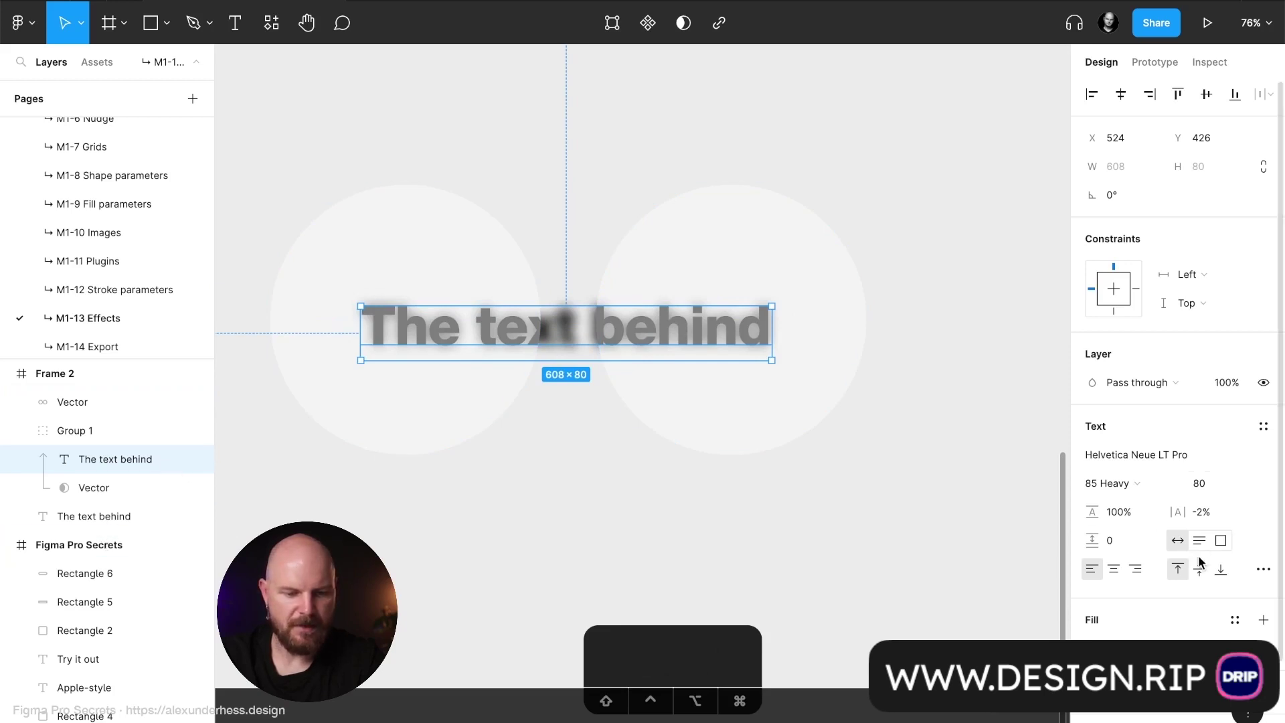
Step: Set the topmost circles vector's fill opacity to 100% and place Group 1 above it in the layer order
{"action": "left_click", "coordinate": [94, 402]}
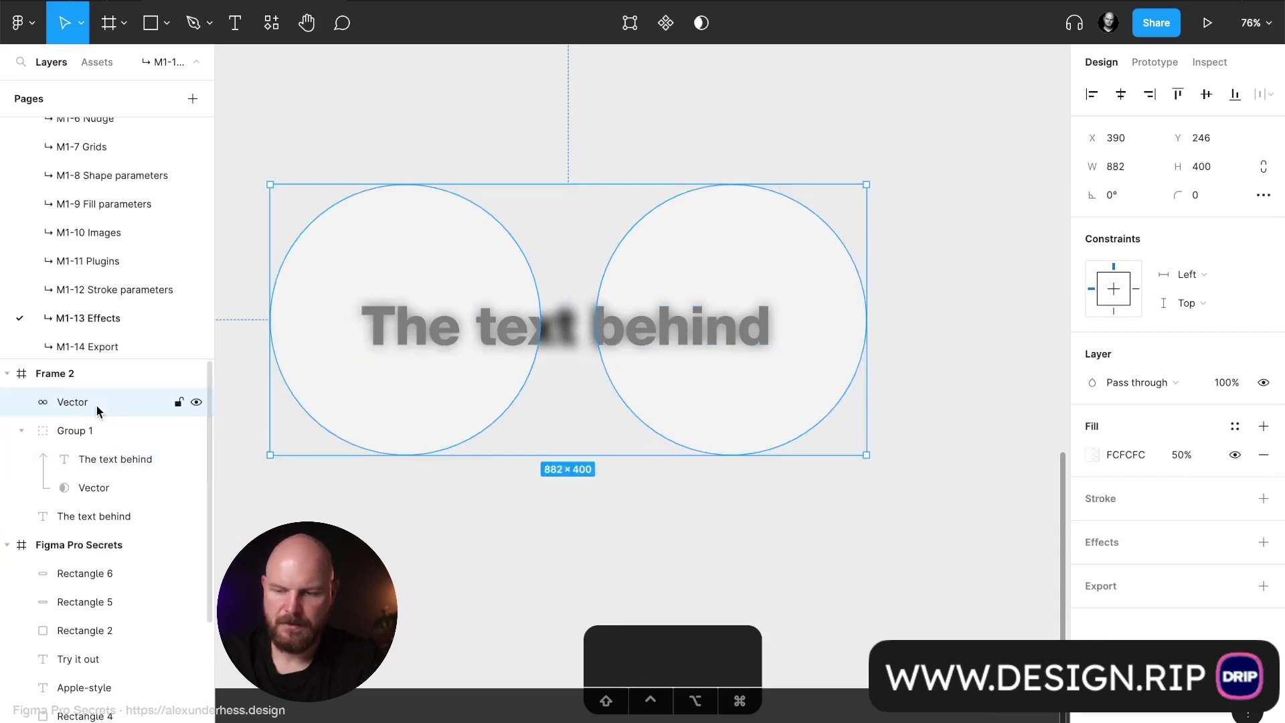
{"action": "left_click", "coordinate": [1188, 459]}
{"action": "type", "text": "1"}
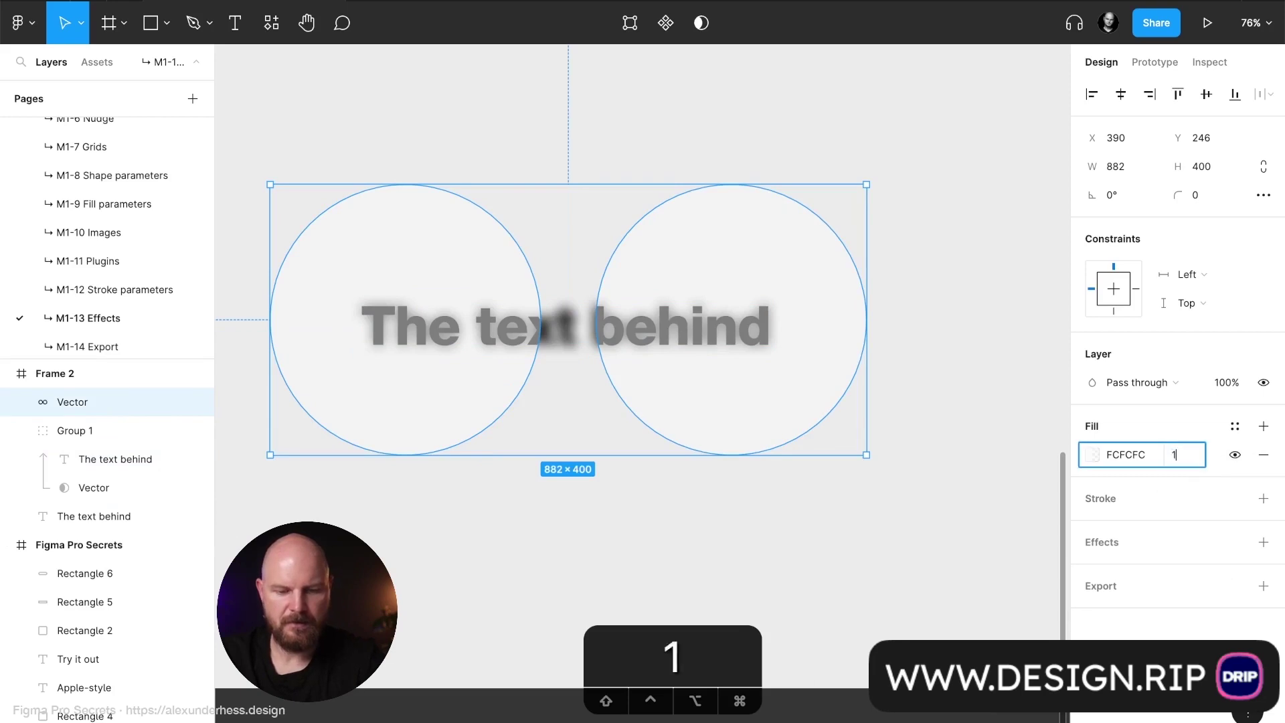
{"action": "type", "text": "00"}
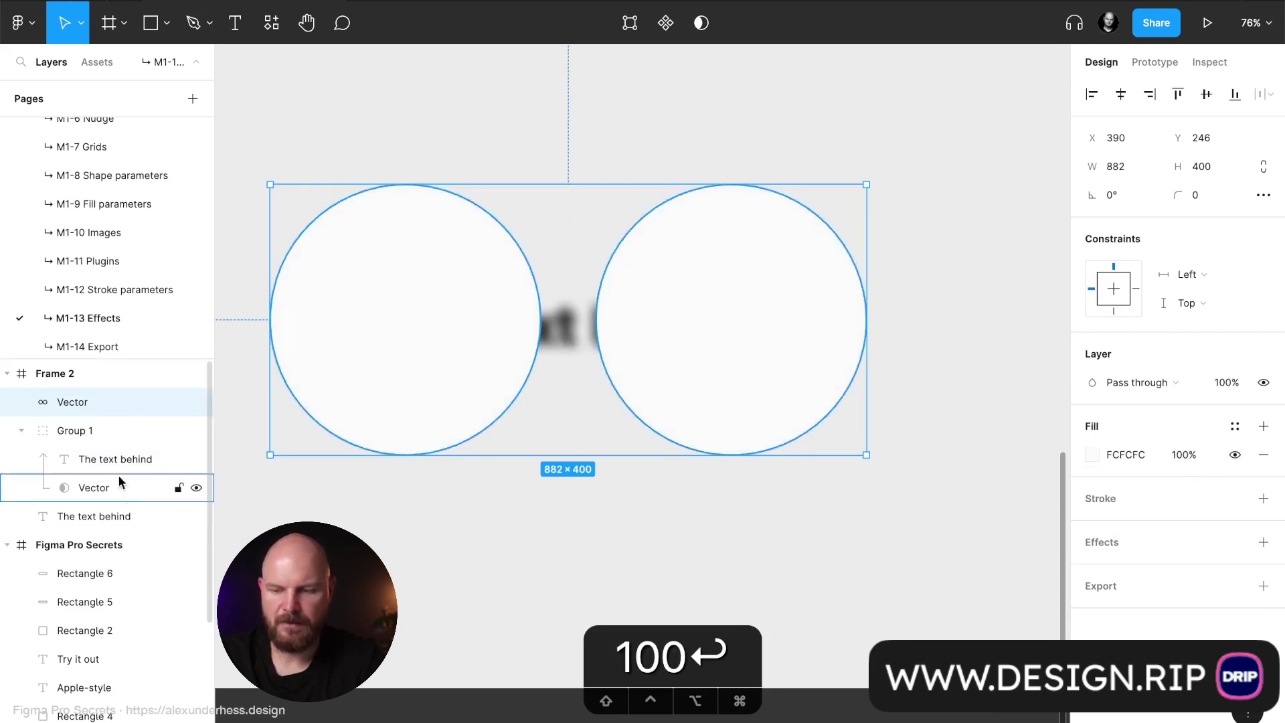
{"action": "left_click_drag", "start_coordinate": [100, 430], "coordinate": [77, 400]}
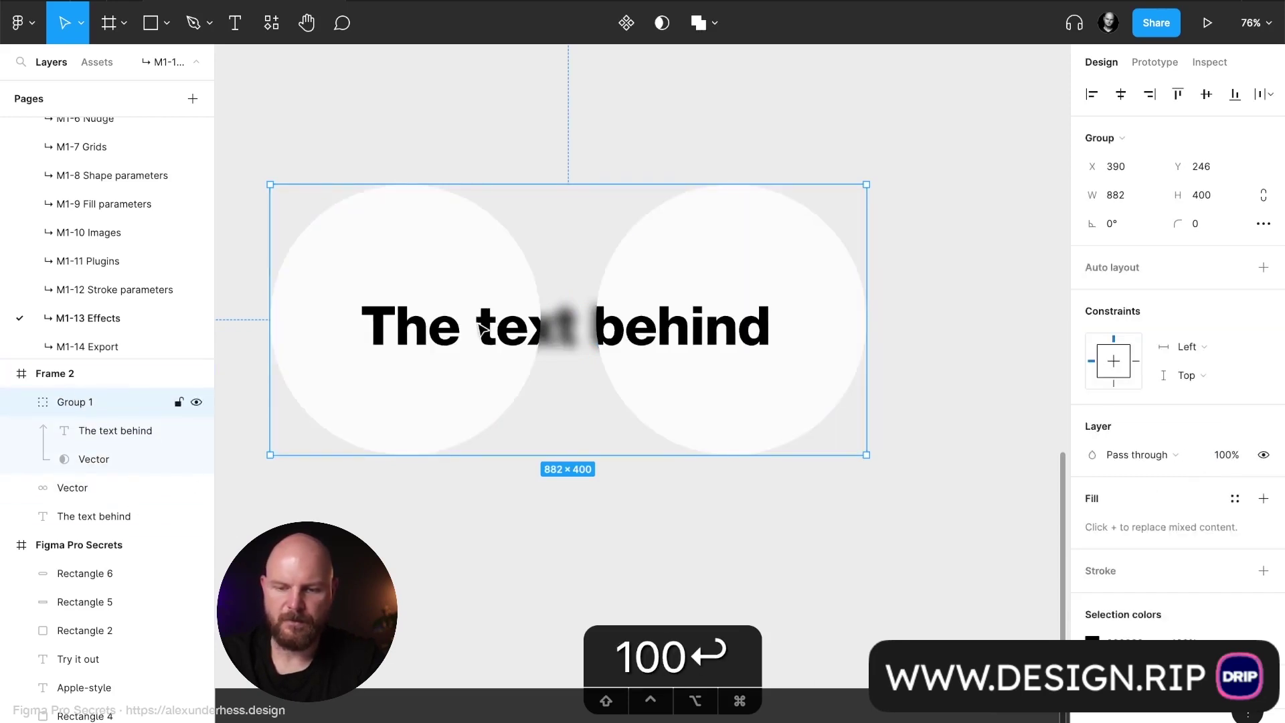
{"action": "left_click", "coordinate": [525, 123]}
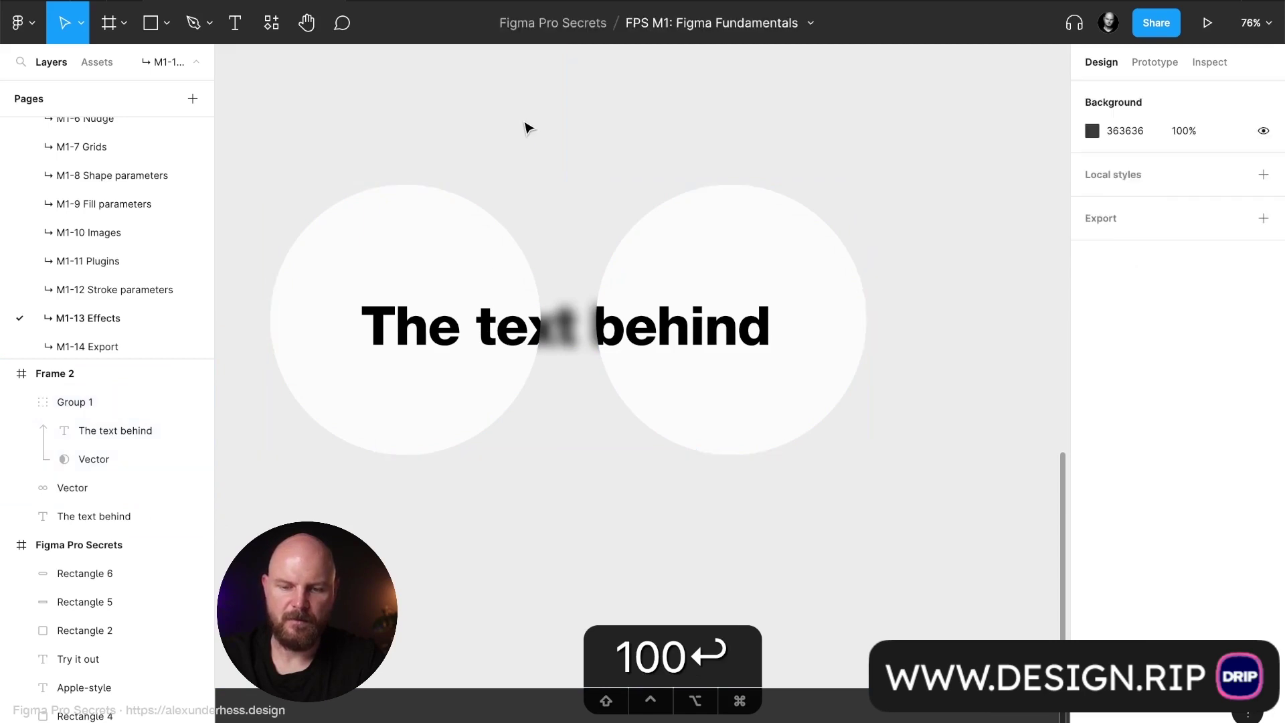
Step: Try moving Group 1 together with the blurred "The text behind" layer, and undo the move
{"action": "left_click", "coordinate": [13, 405]}
{"action": "left_click", "coordinate": [20, 405]}
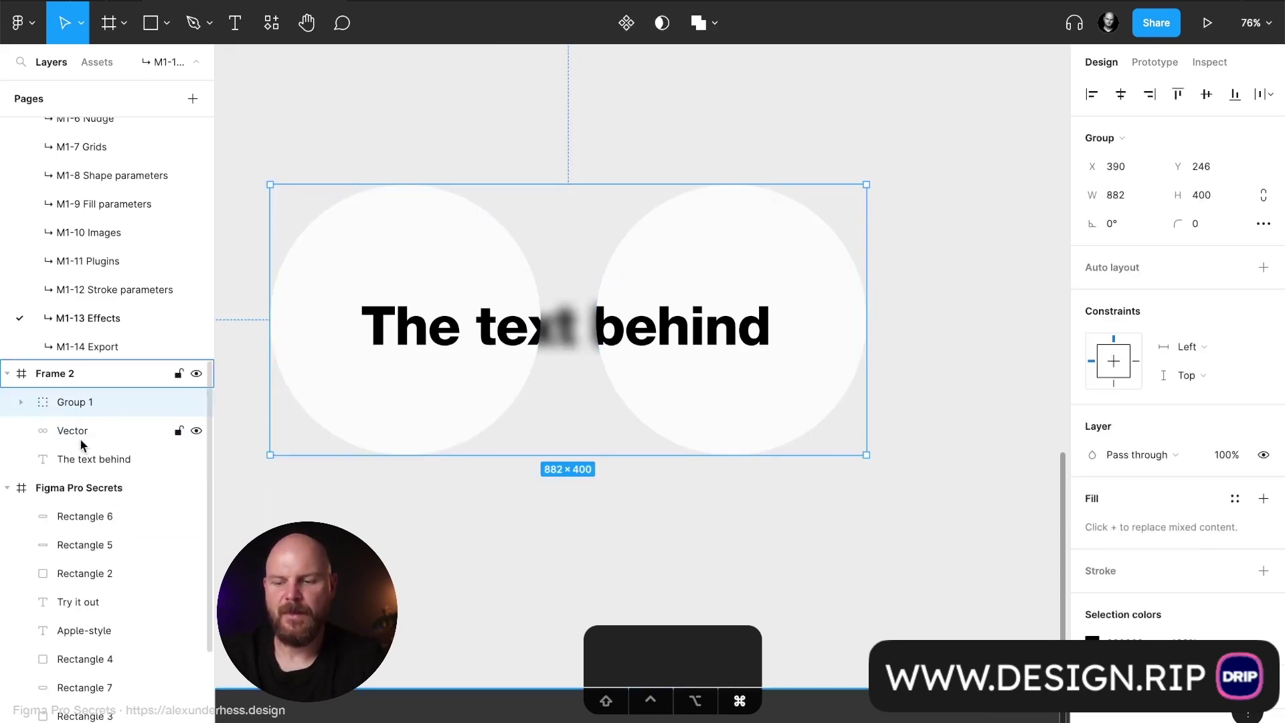
{"action": "left_click", "coordinate": [91, 455], "text": "shift"}
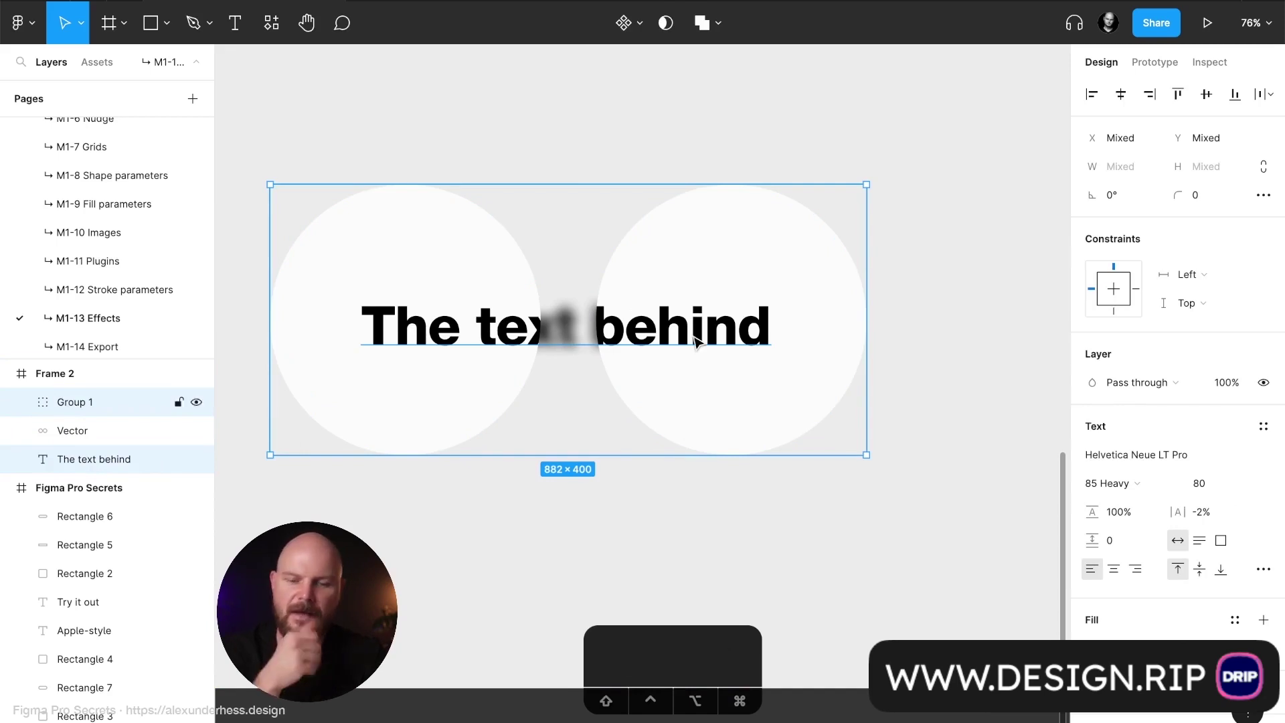
{"action": "left_click_drag", "start_coordinate": [695, 338], "coordinate": [770, 350]}
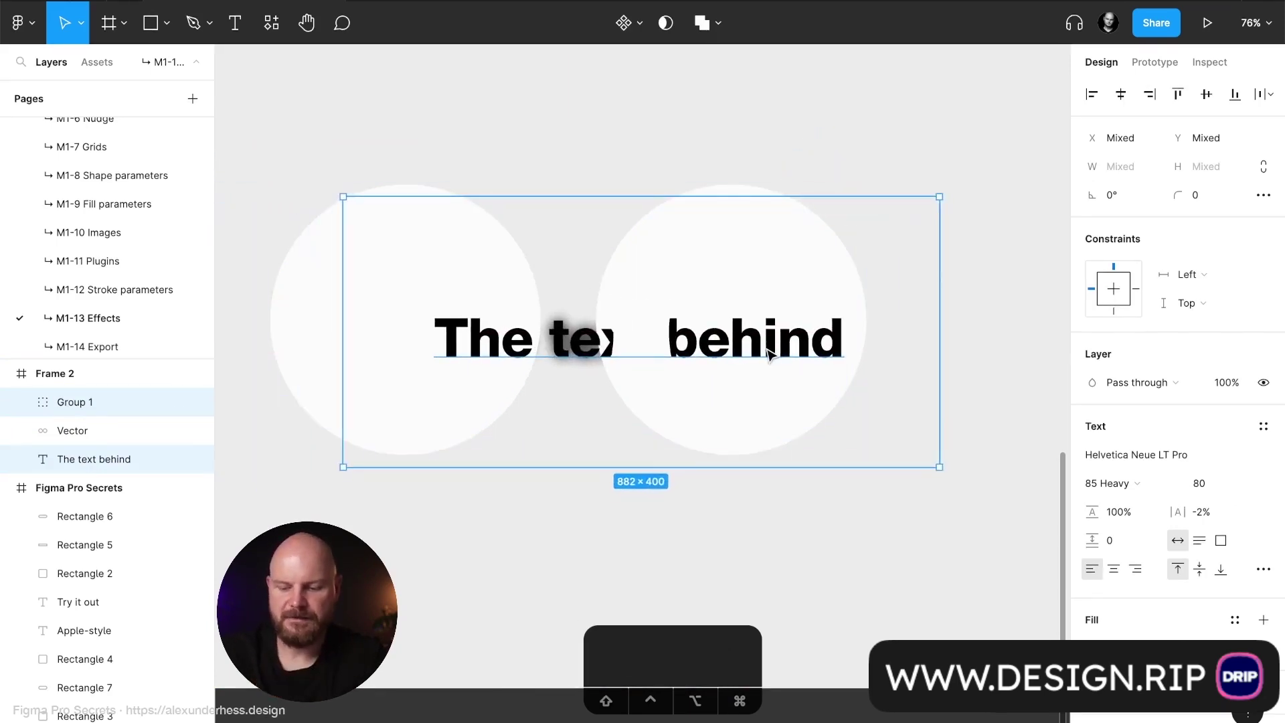
{"action": "key", "text": "super+z"}
Step: Move the masked text inside Group 1 and the blurred "The text behind" layer together slightly up and to the right over the circles
{"action": "left_click", "coordinate": [74, 429]}
{"action": "left_click", "coordinate": [23, 404]}
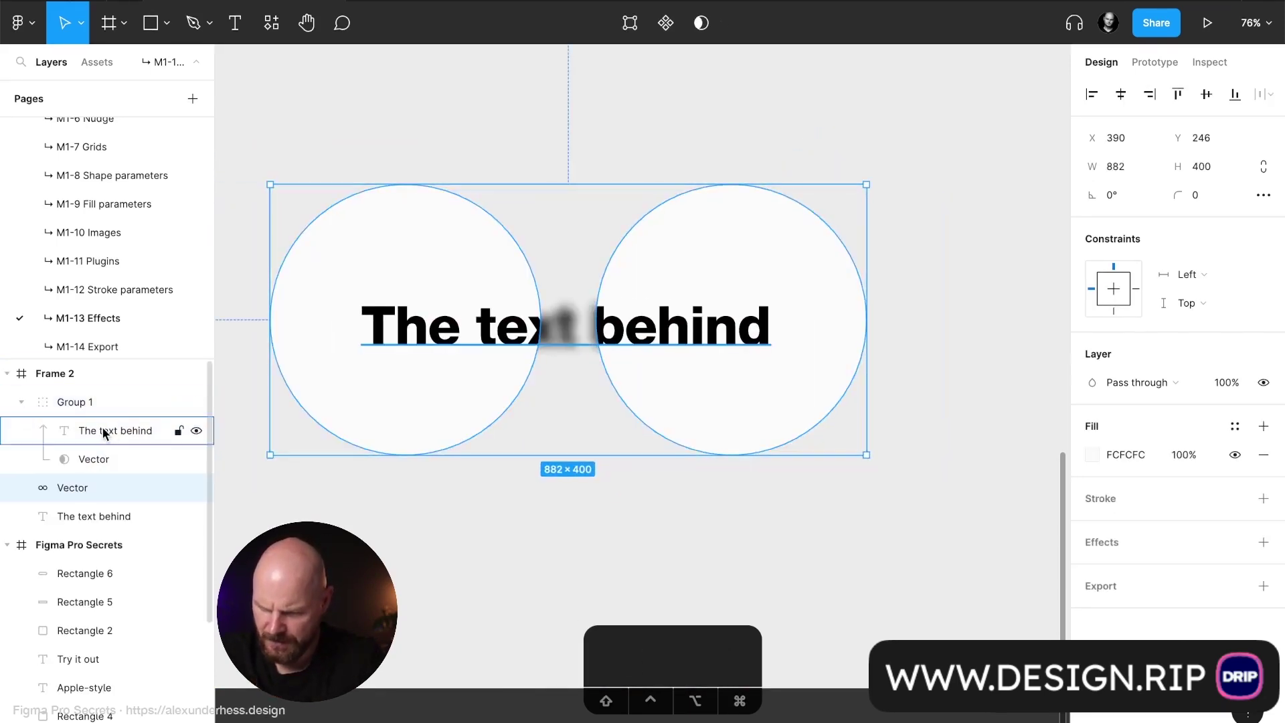
{"action": "left_click", "coordinate": [102, 430]}
{"action": "left_click", "coordinate": [110, 516], "text": "super"}
{"action": "scroll", "coordinate": [559, 471], "scroll_direction": "down", "scroll_amount": 2}
{"action": "scroll", "coordinate": [559, 472], "scroll_direction": "down", "scroll_amount": 5}
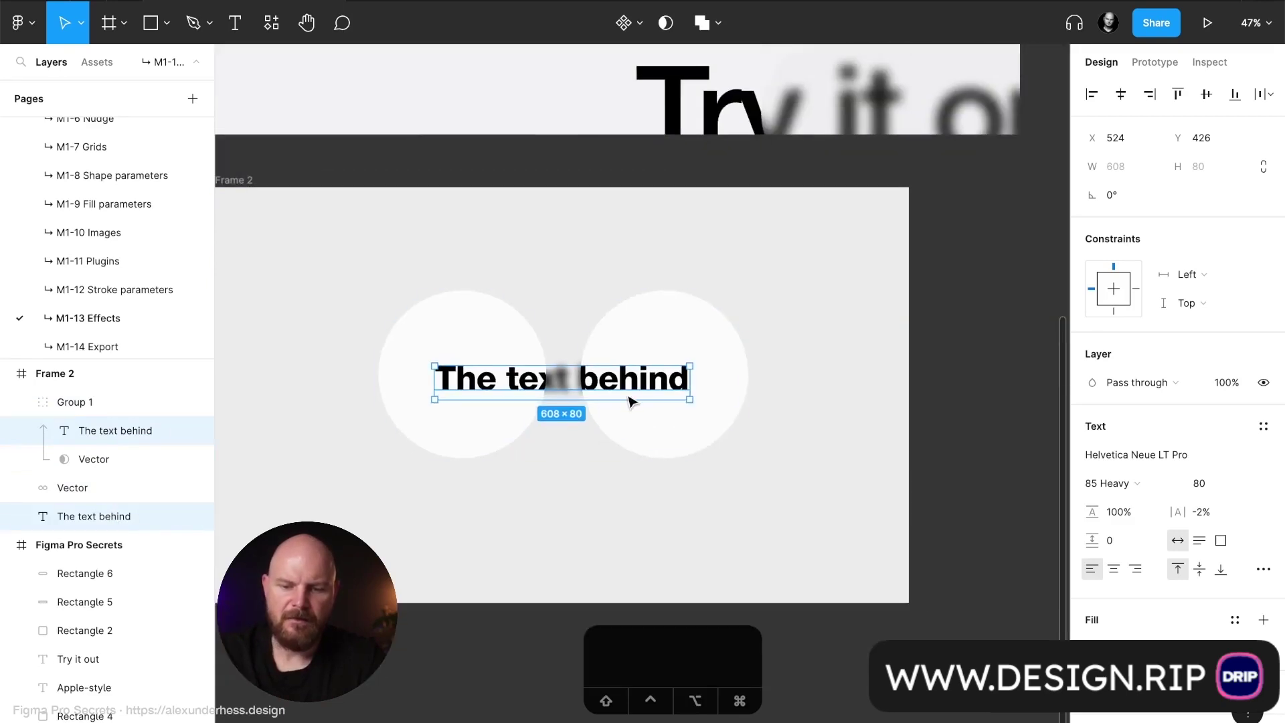
{"action": "mouse_move", "coordinate": [631, 399]}
{"action": "left_mouse_down"}
{"action": "mouse_move", "coordinate": [597, 376]}
{"action": "mouse_move", "coordinate": [617, 413]}
{"action": "mouse_move", "coordinate": [712, 376]}
{"action": "mouse_move", "coordinate": [611, 360]}
{"action": "mouse_move", "coordinate": [662, 427]}
{"action": "mouse_move", "coordinate": [615, 360]}
{"action": "mouse_move", "coordinate": [665, 410]}
{"action": "mouse_move", "coordinate": [603, 346]}
{"action": "mouse_move", "coordinate": [635, 493]}
{"action": "mouse_move", "coordinate": [570, 472]}
{"action": "mouse_move", "coordinate": [476, 351]}
{"action": "mouse_move", "coordinate": [445, 237]}
{"action": "mouse_move", "coordinate": [786, 355]}
{"action": "mouse_move", "coordinate": [652, 502]}
{"action": "mouse_move", "coordinate": [557, 325]}
{"action": "mouse_move", "coordinate": [662, 289]}
{"action": "mouse_move", "coordinate": [690, 365]}
{"action": "mouse_move", "coordinate": [648, 374]}
{"action": "mouse_move", "coordinate": [599, 411]}
{"action": "mouse_move", "coordinate": [658, 384]}
{"action": "mouse_move", "coordinate": [646, 379]}
{"action": "left_mouse_up"}
{"action": "left_click", "coordinate": [562, 270]}
{"action": "scroll", "coordinate": [562, 270], "scroll_direction": "up", "scroll_amount": 3}
{"action": "scroll", "coordinate": [562, 271], "scroll_direction": "down", "scroll_amount": 2}
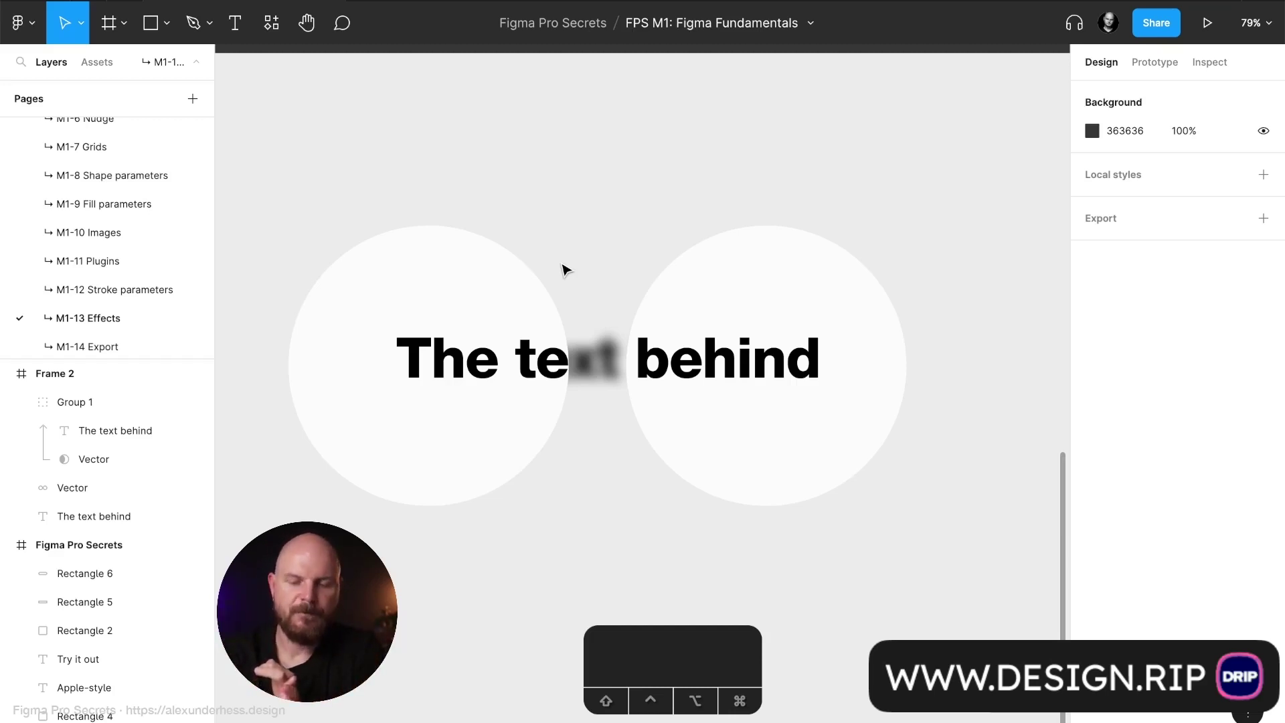
Step: Delete Frame 2 with the whole glasses composition
{"action": "scroll", "coordinate": [562, 271], "scroll_direction": "down", "scroll_amount": 5}
{"action": "scroll", "coordinate": [562, 271], "scroll_direction": "up", "scroll_amount": 3}
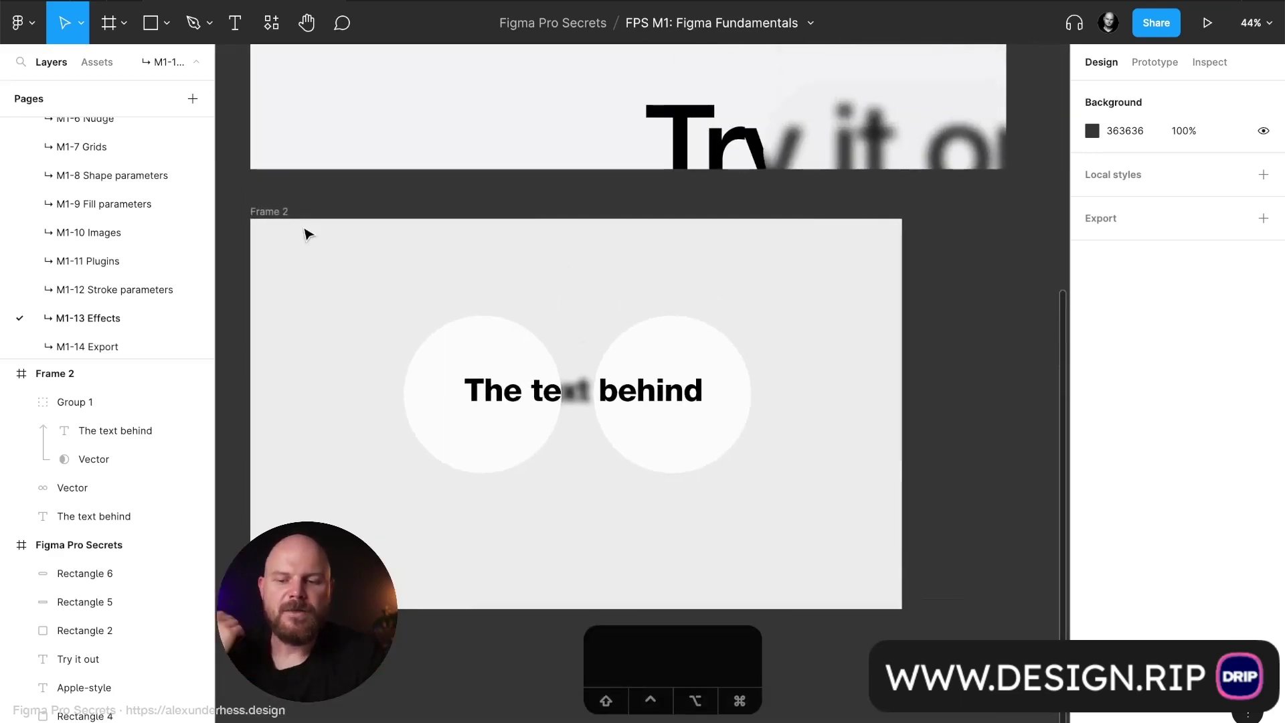
{"action": "left_click", "coordinate": [278, 212]}
{"action": "key", "text": "BackSpace"}
{"action": "scroll", "coordinate": [278, 214], "scroll_direction": "up", "scroll_amount": 6}
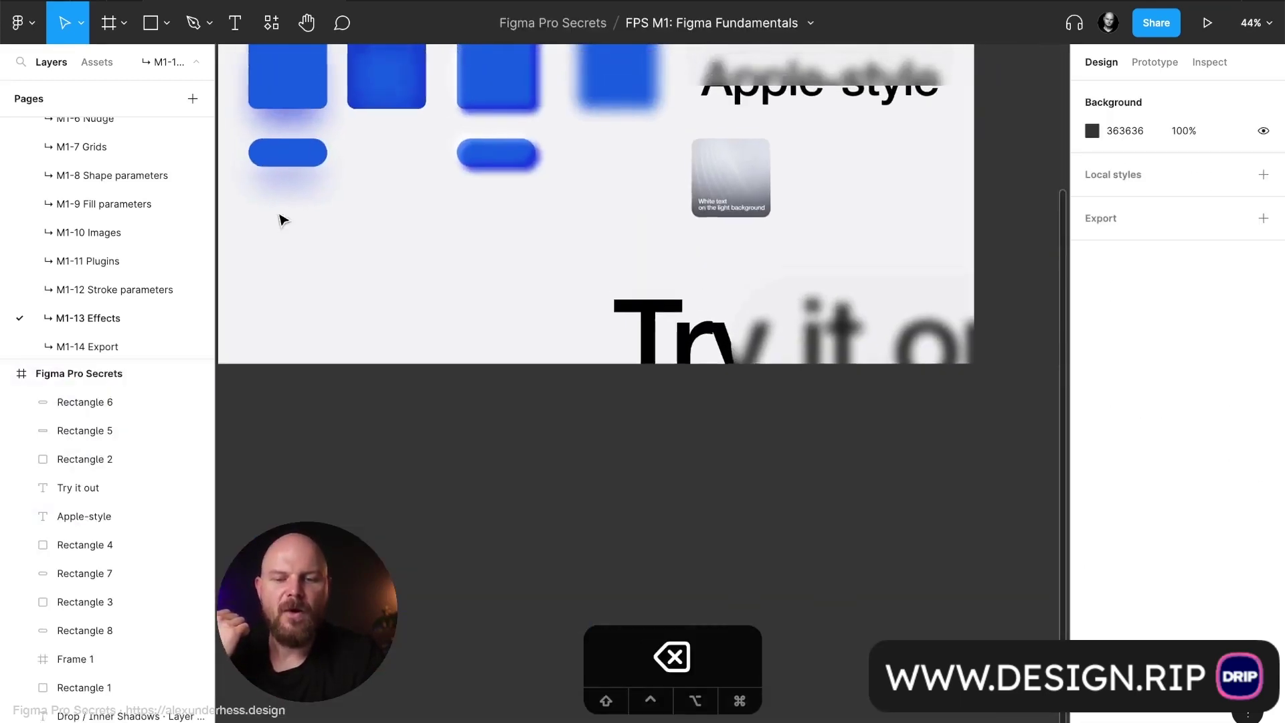
Step: Examine the layers, image fill and Inner shadow effect of the "White text on the light background" card
{"action": "scroll", "coordinate": [929, 368], "scroll_direction": "up", "scroll_amount": 5}
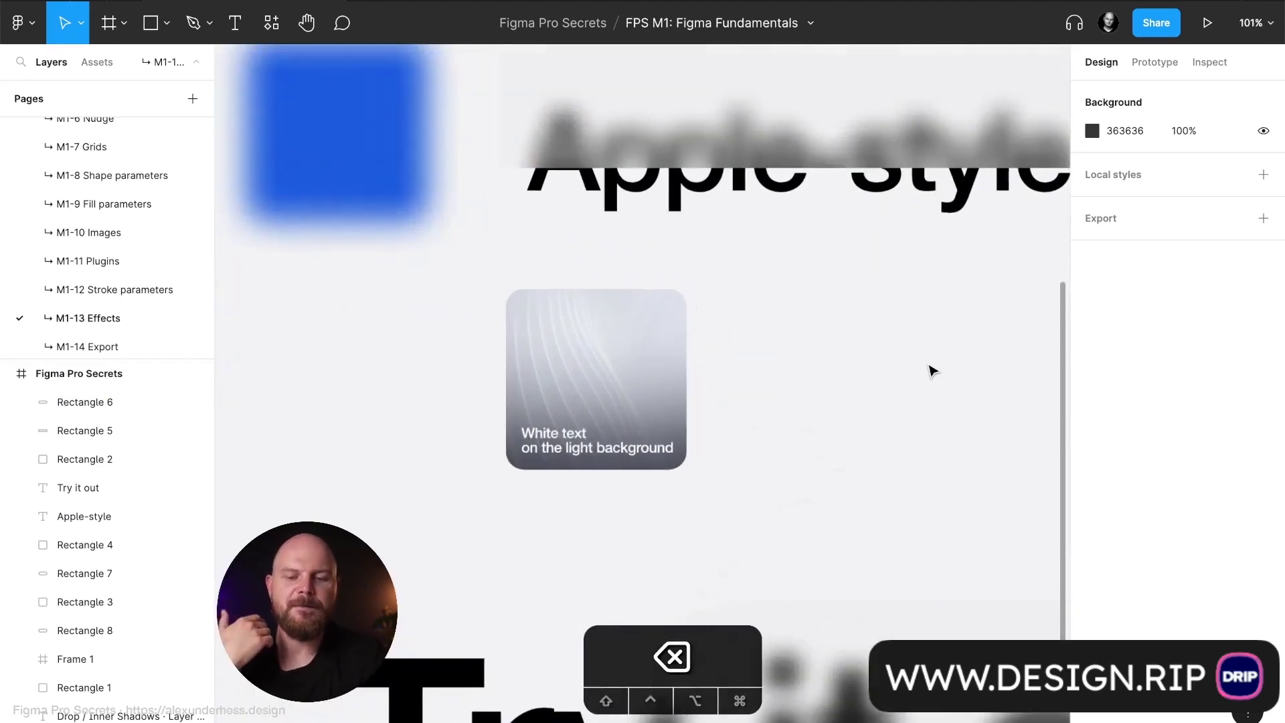
{"action": "left_click", "coordinate": [629, 397]}
{"action": "scroll", "coordinate": [751, 393], "scroll_direction": "up", "scroll_amount": 4}
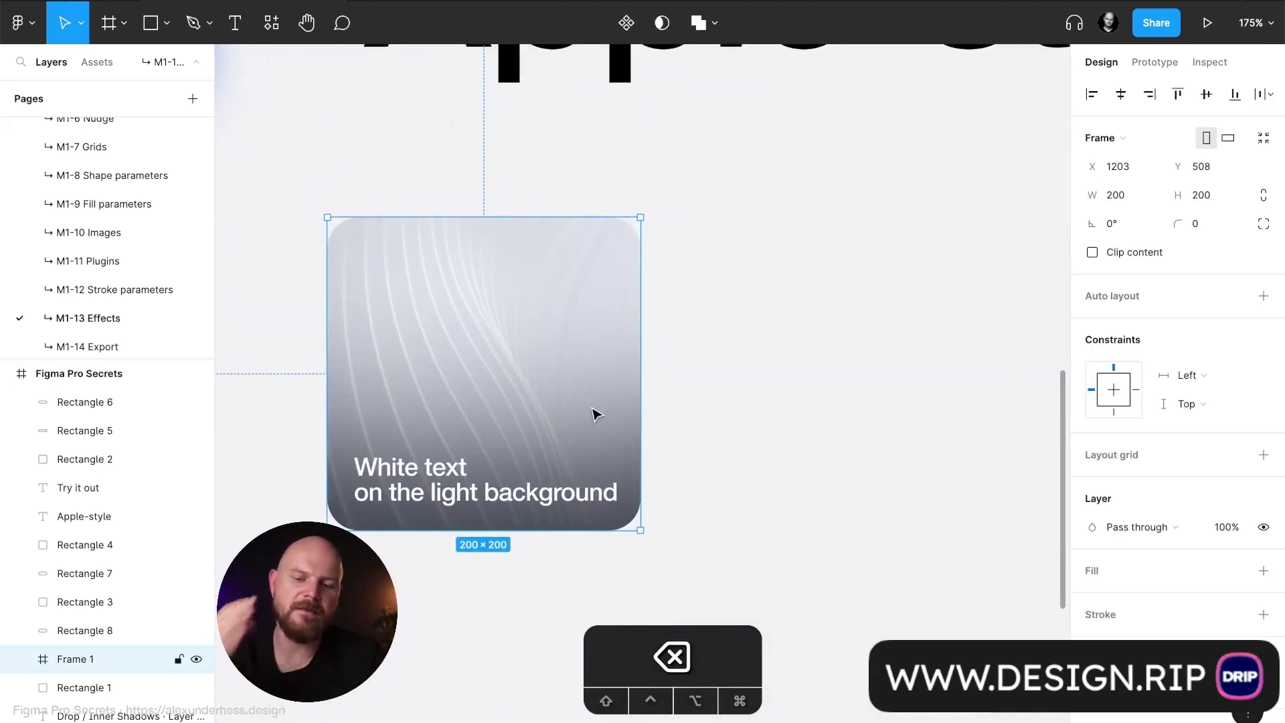
{"action": "double_click", "coordinate": [596, 415]}
{"action": "scroll", "coordinate": [509, 415], "scroll_direction": "down", "scroll_amount": 3}
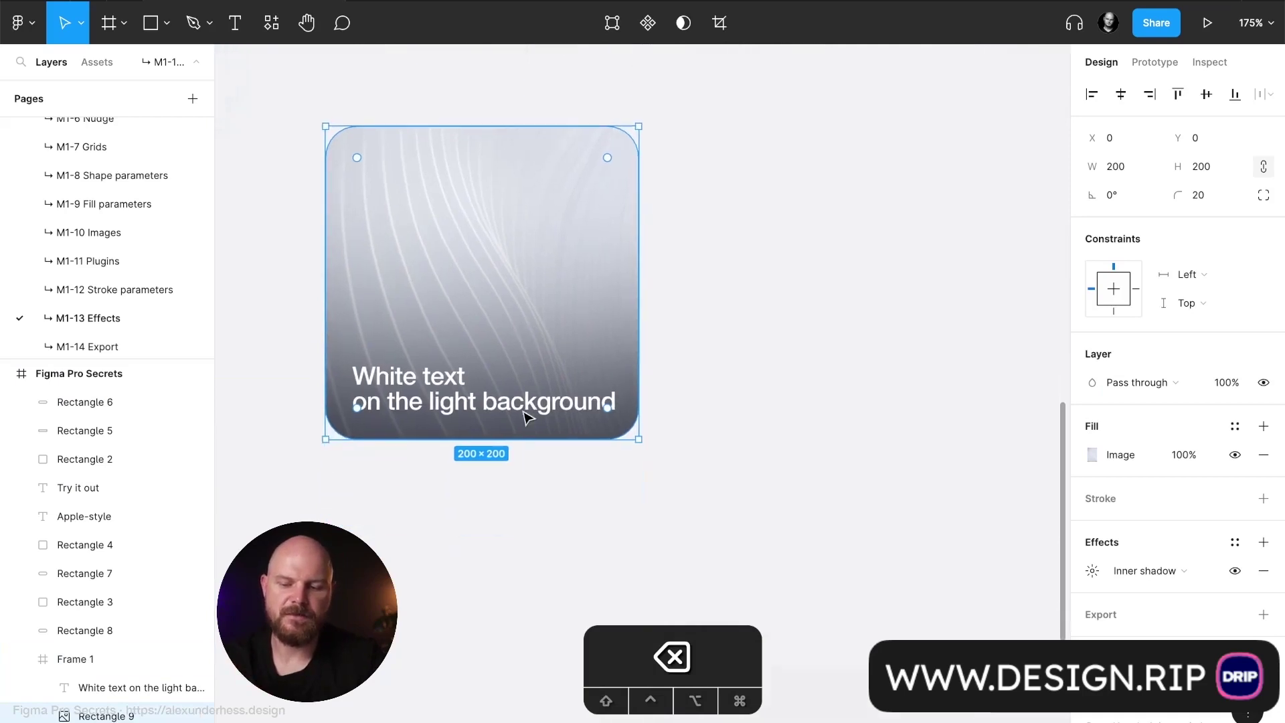
{"action": "left_click", "coordinate": [481, 415]}
{"action": "key", "text": "Escape"}
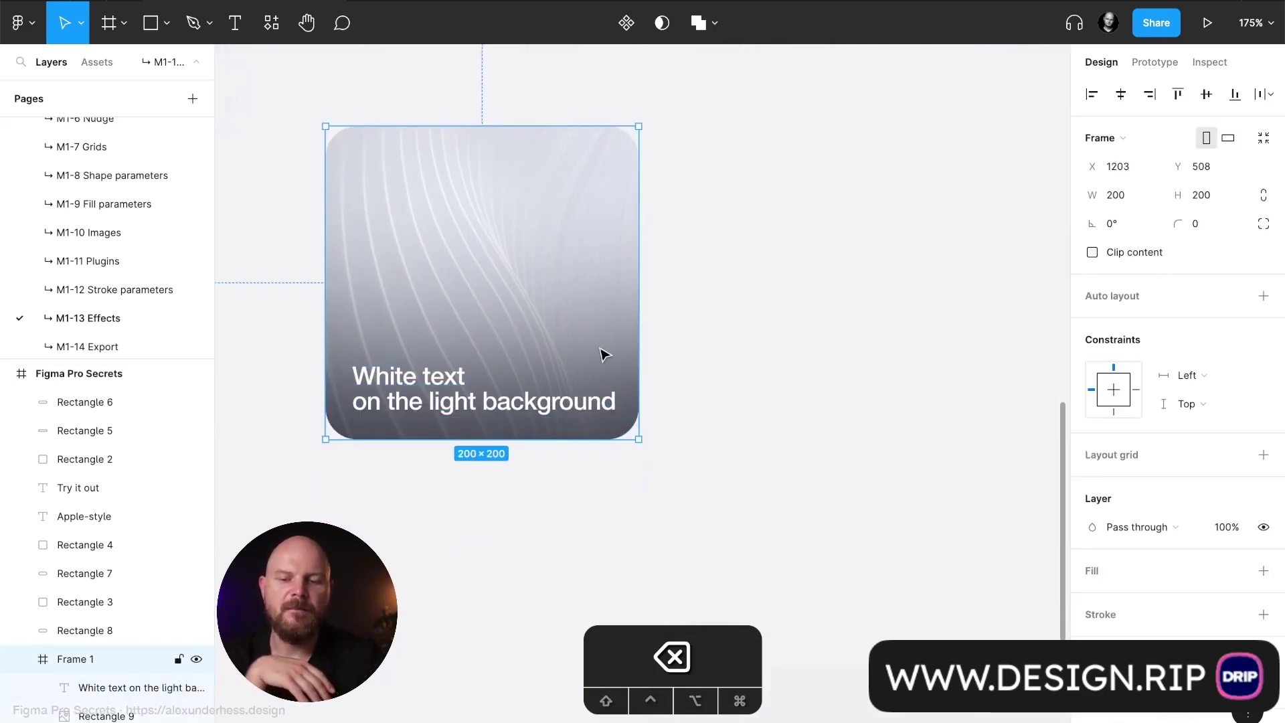
{"action": "scroll", "coordinate": [1040, 535], "scroll_direction": "down", "scroll_amount": 3}
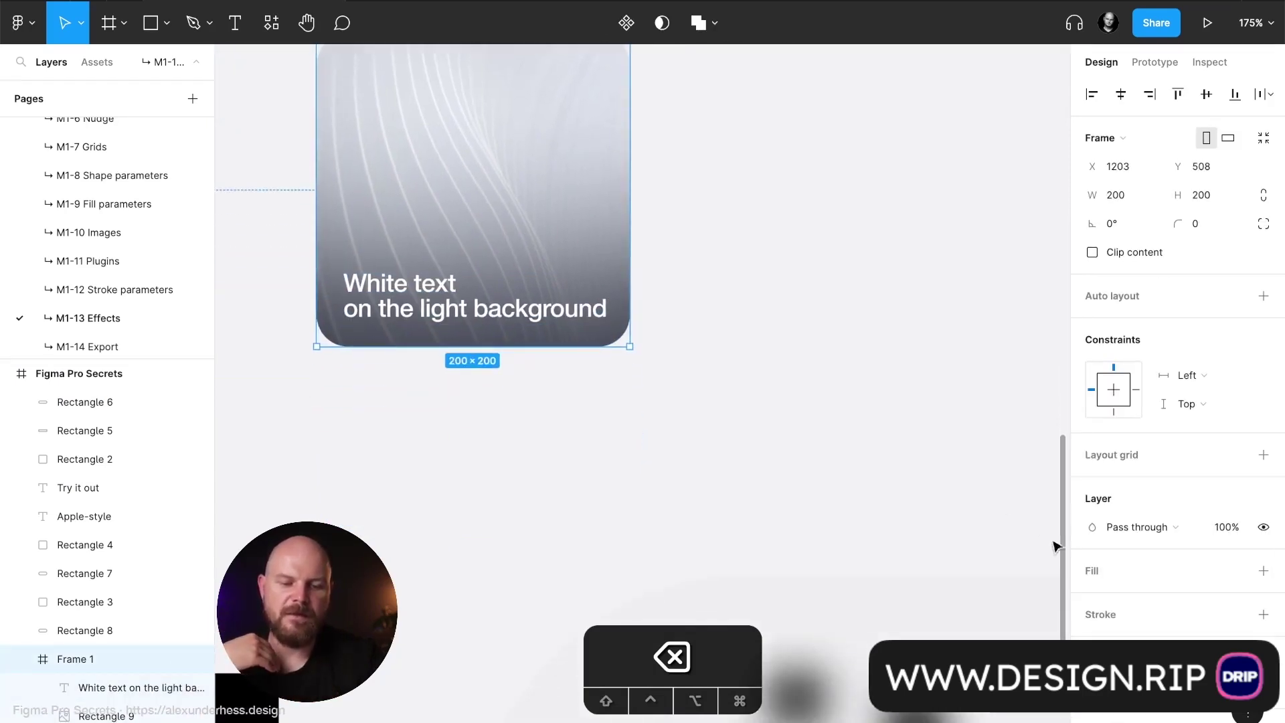
{"action": "left_click", "coordinate": [658, 286]}
{"action": "left_click", "coordinate": [599, 219]}
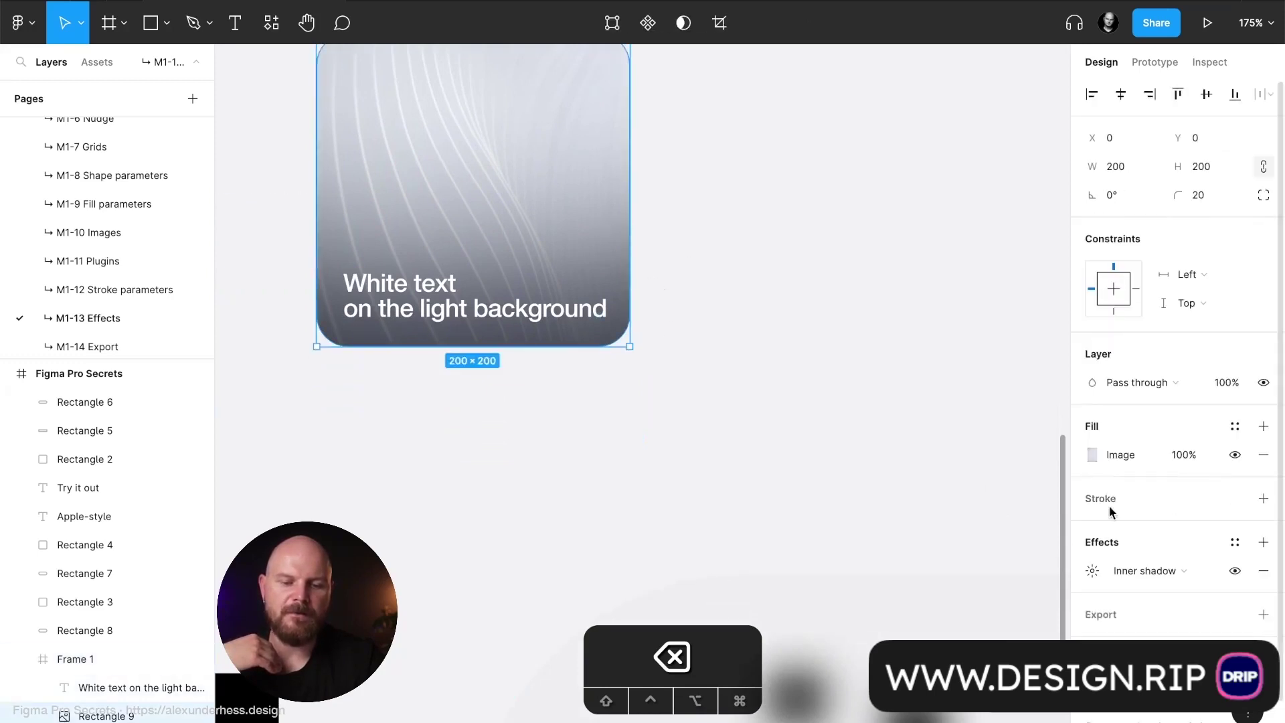
{"action": "scroll", "coordinate": [848, 459], "scroll_direction": "up", "scroll_amount": 5}
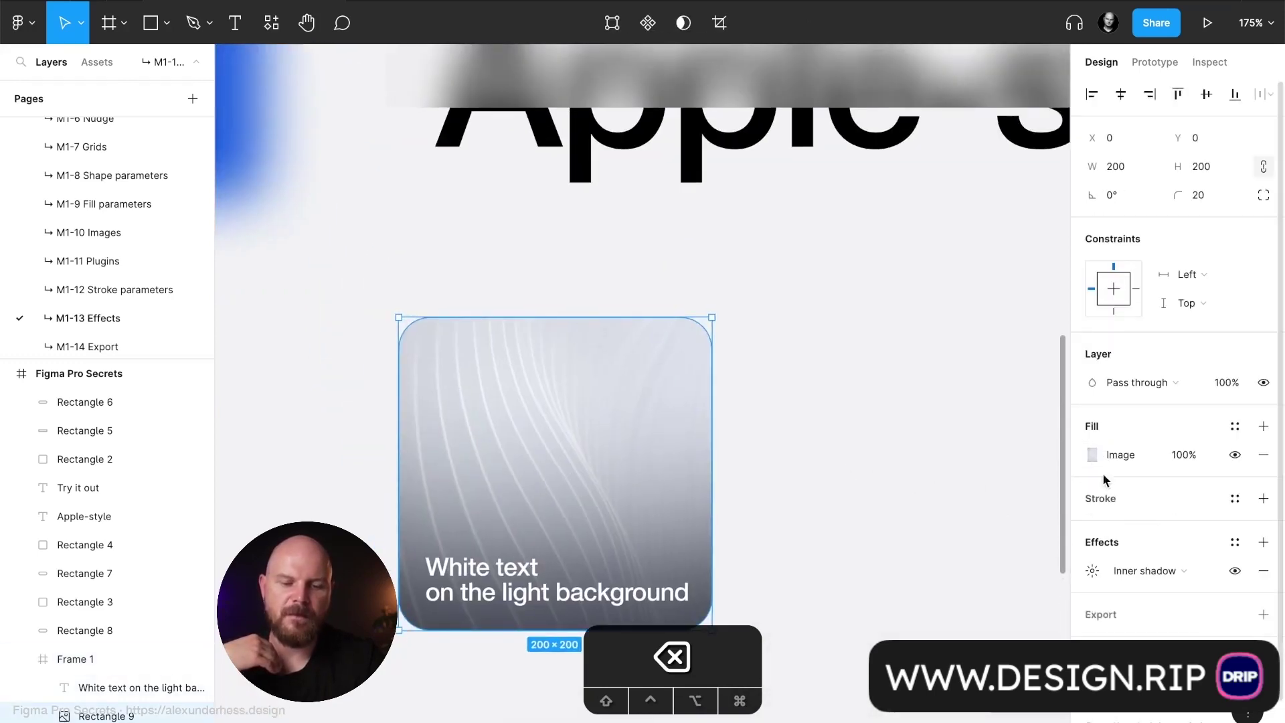
{"action": "scroll", "coordinate": [1105, 453], "scroll_direction": "down", "scroll_amount": 2}
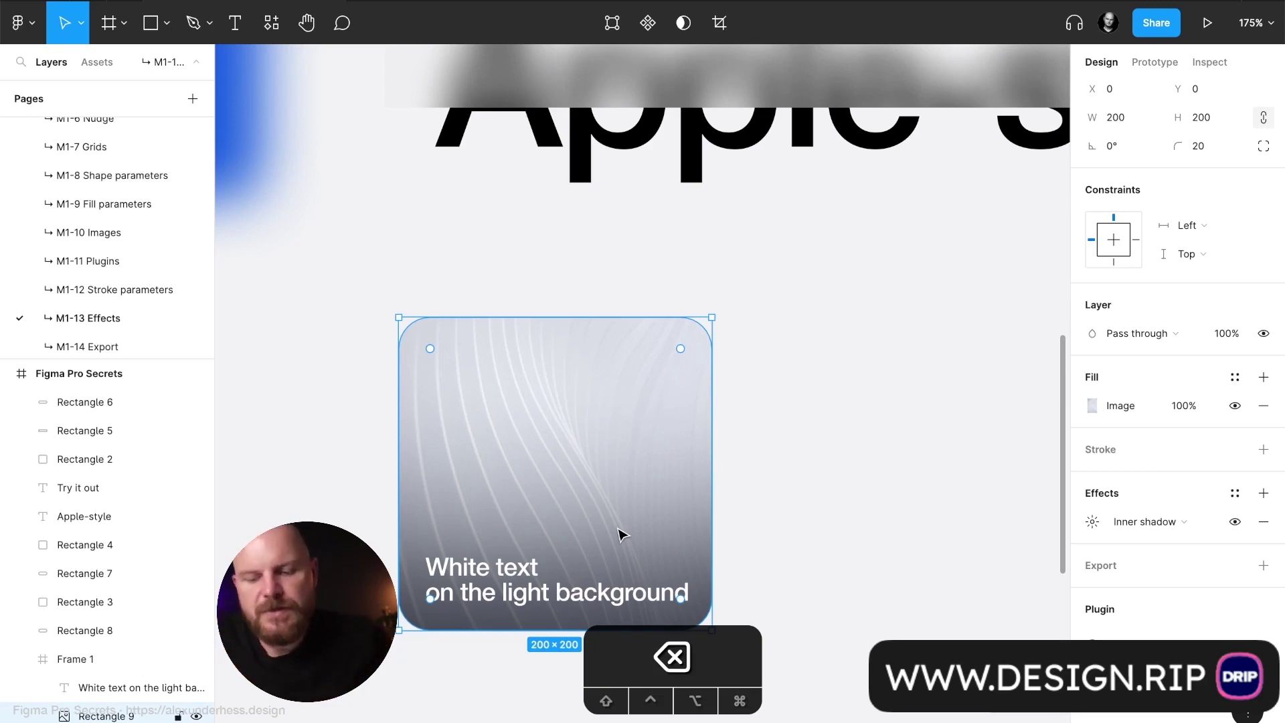
{"action": "left_click", "coordinate": [786, 586]}
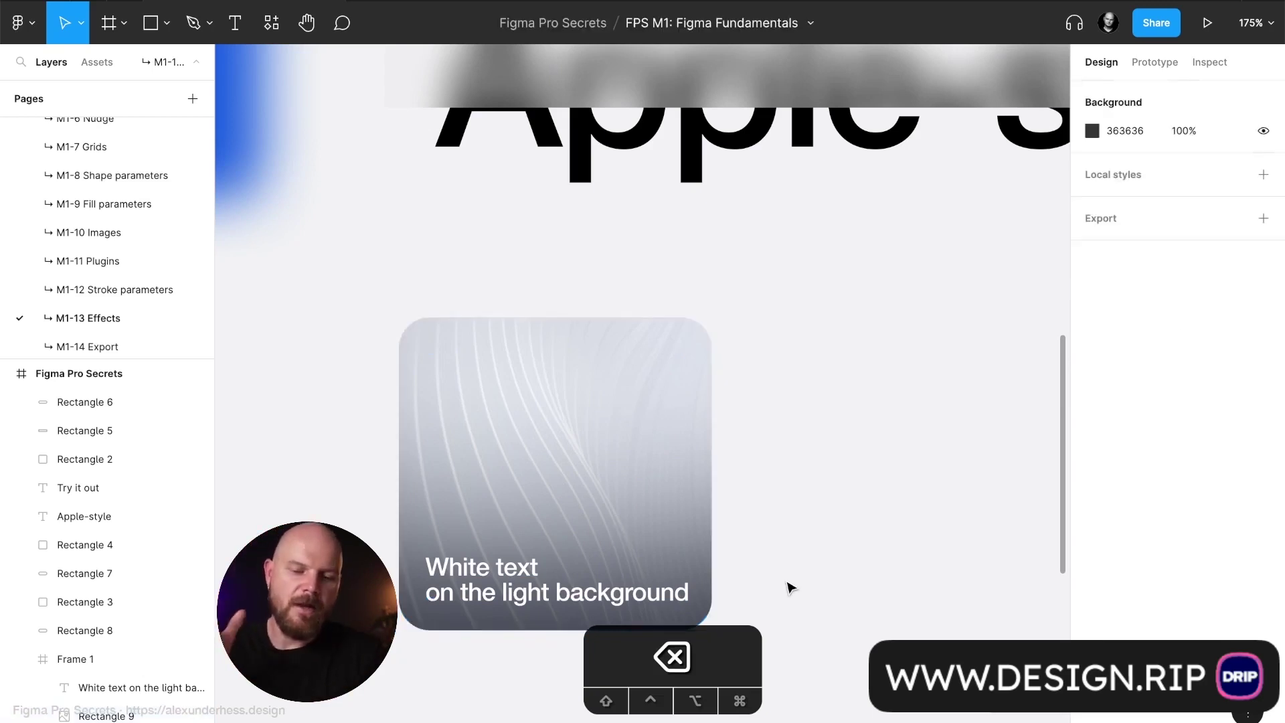
Step: Hide the Inner shadow on the card's image rectangle to compare the text's readability, and show the shadow again
{"action": "left_click", "coordinate": [694, 559]}
{"action": "scroll", "coordinate": [1225, 623], "scroll_direction": "down", "scroll_amount": 1}
{"action": "double_click", "coordinate": [622, 421]}
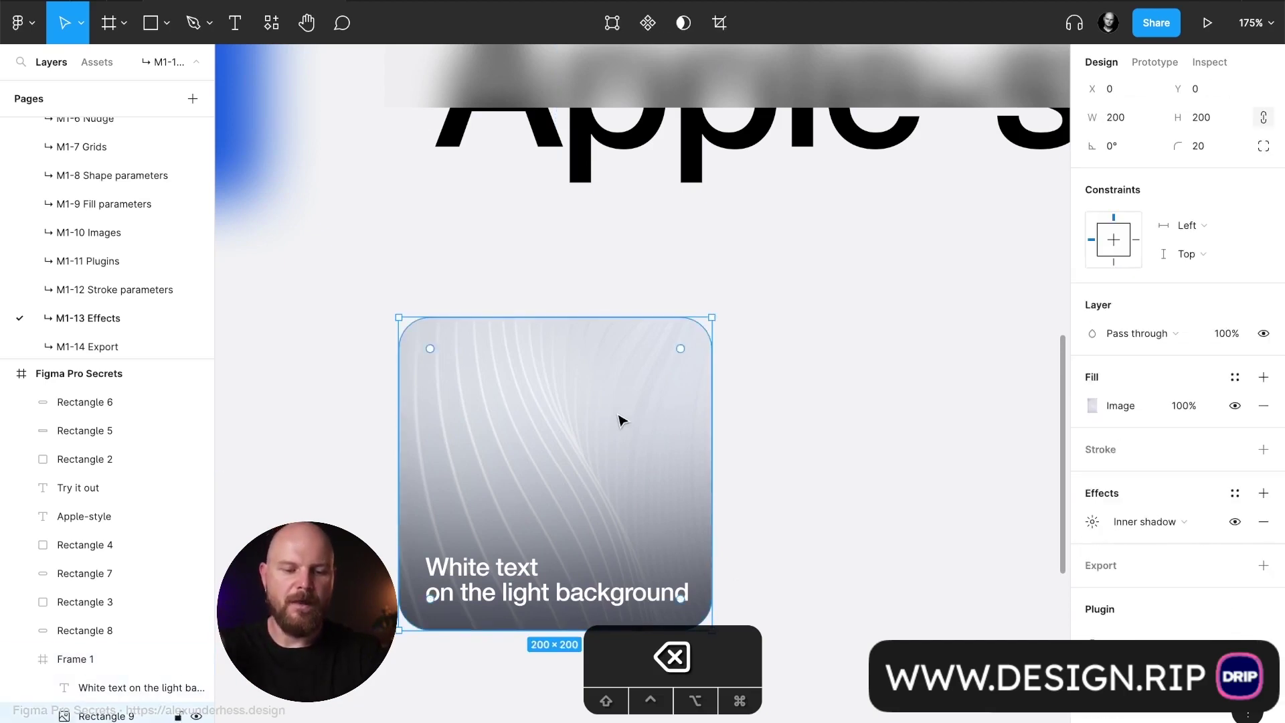
{"action": "left_click", "coordinate": [1235, 522]}
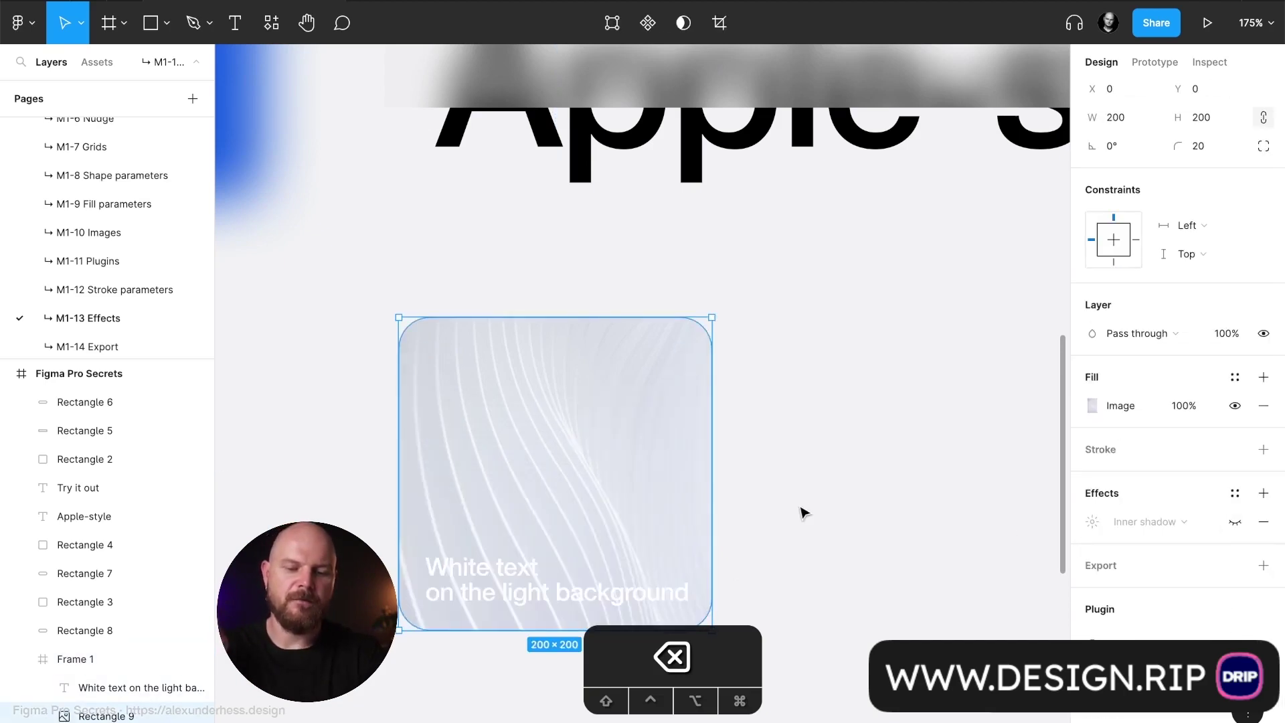
{"action": "scroll", "coordinate": [803, 510], "scroll_direction": "down", "scroll_amount": 3}
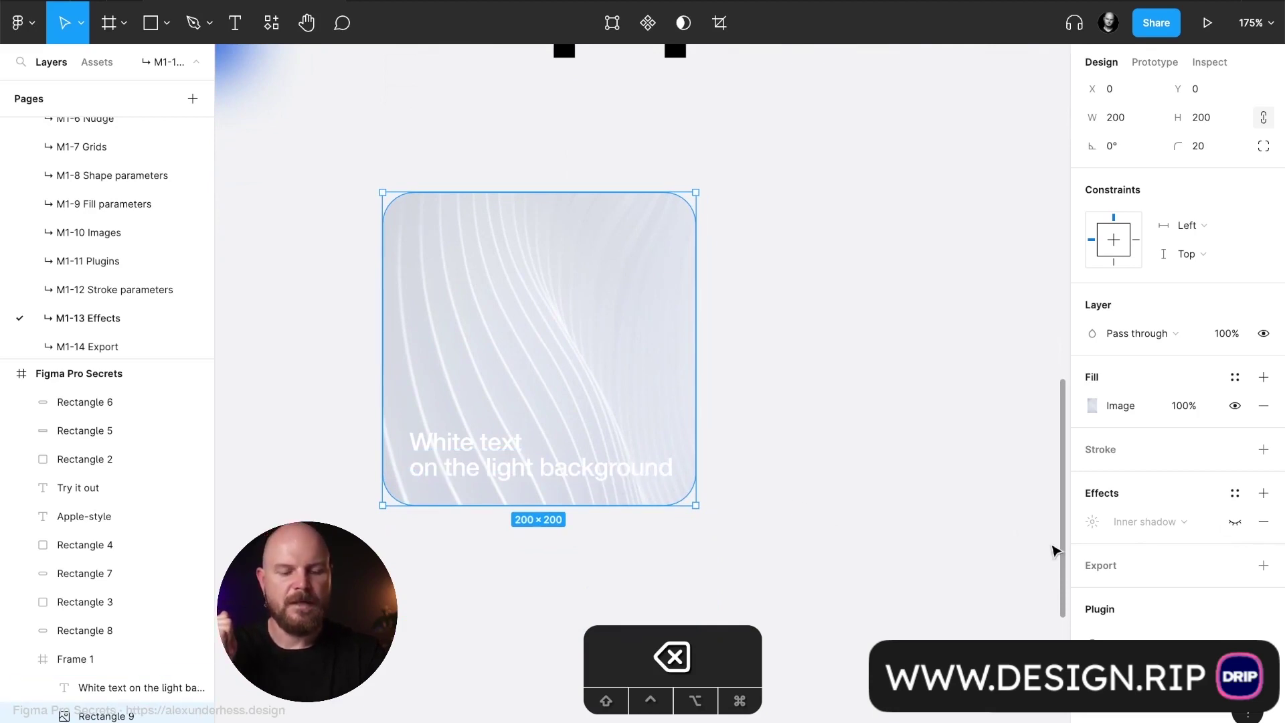
{"action": "left_click", "coordinate": [1234, 523]}
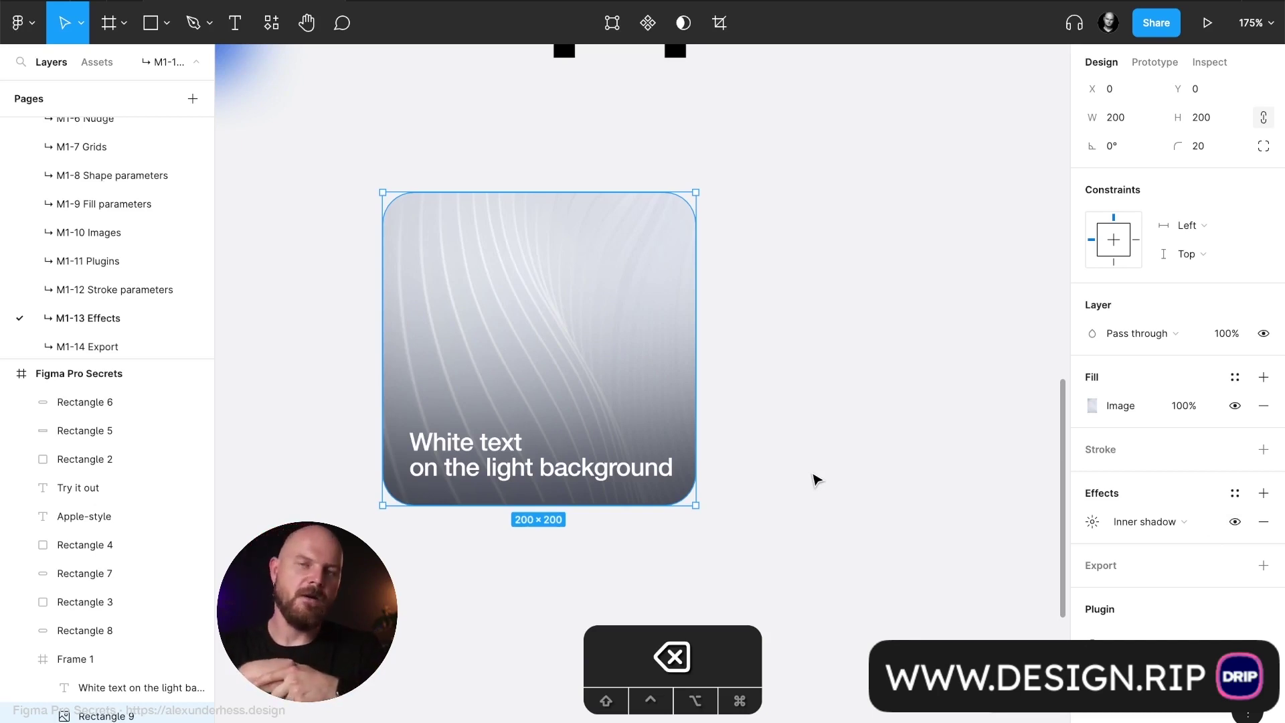
Step: Add a 1x PNG export setting to the card's image, Rectangle 9
{"action": "key", "text": "shift+1"}
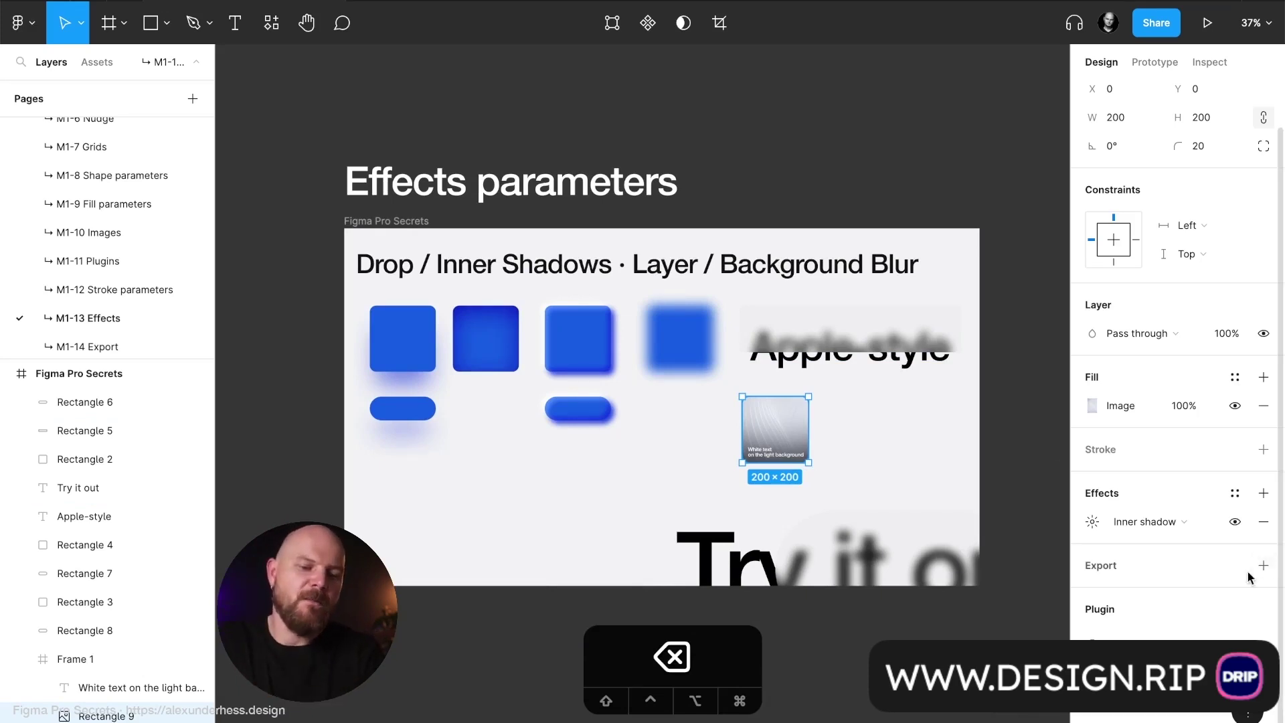
{"action": "left_click", "coordinate": [1156, 568]}
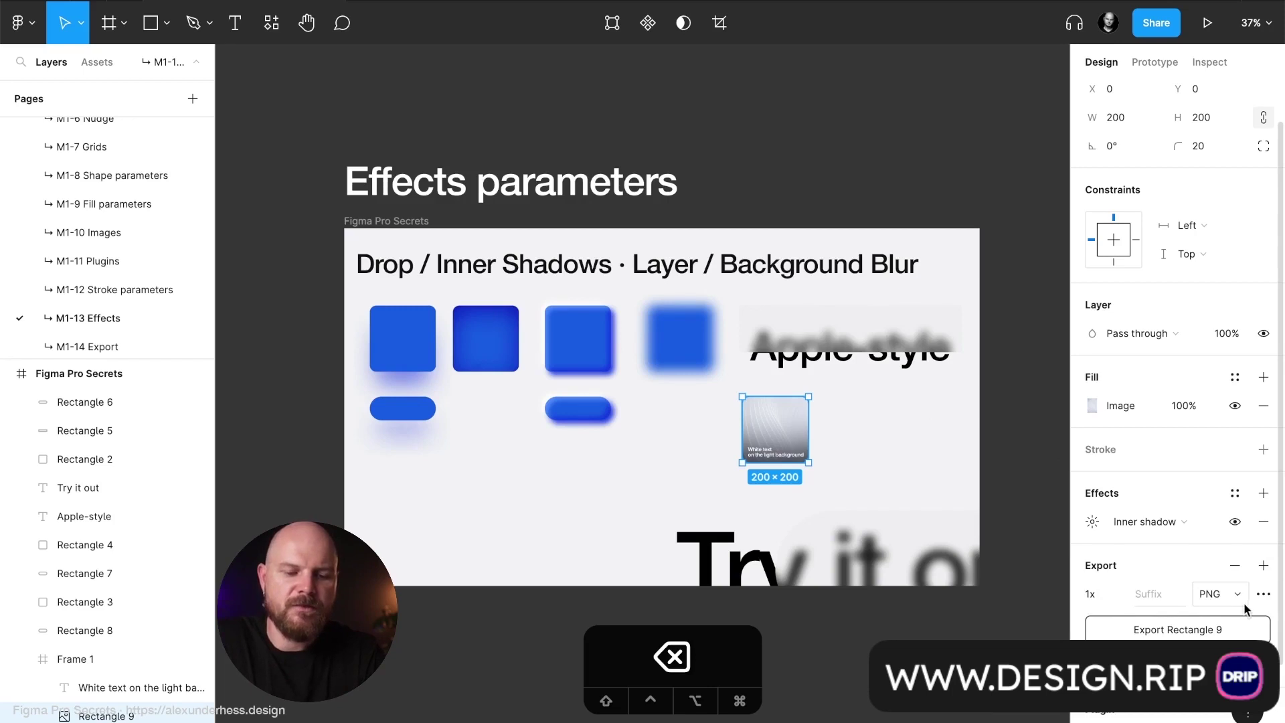
{"action": "left_click", "coordinate": [1237, 600]}
{"action": "left_click", "coordinate": [1187, 563]}
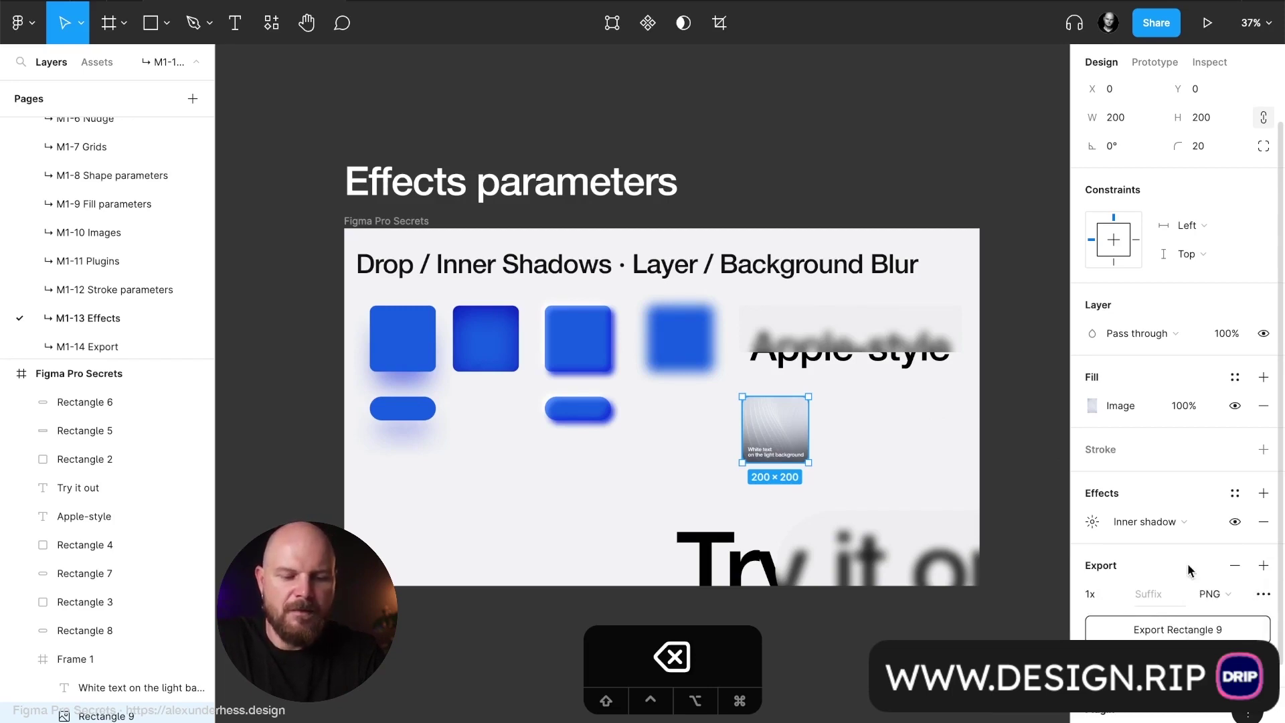